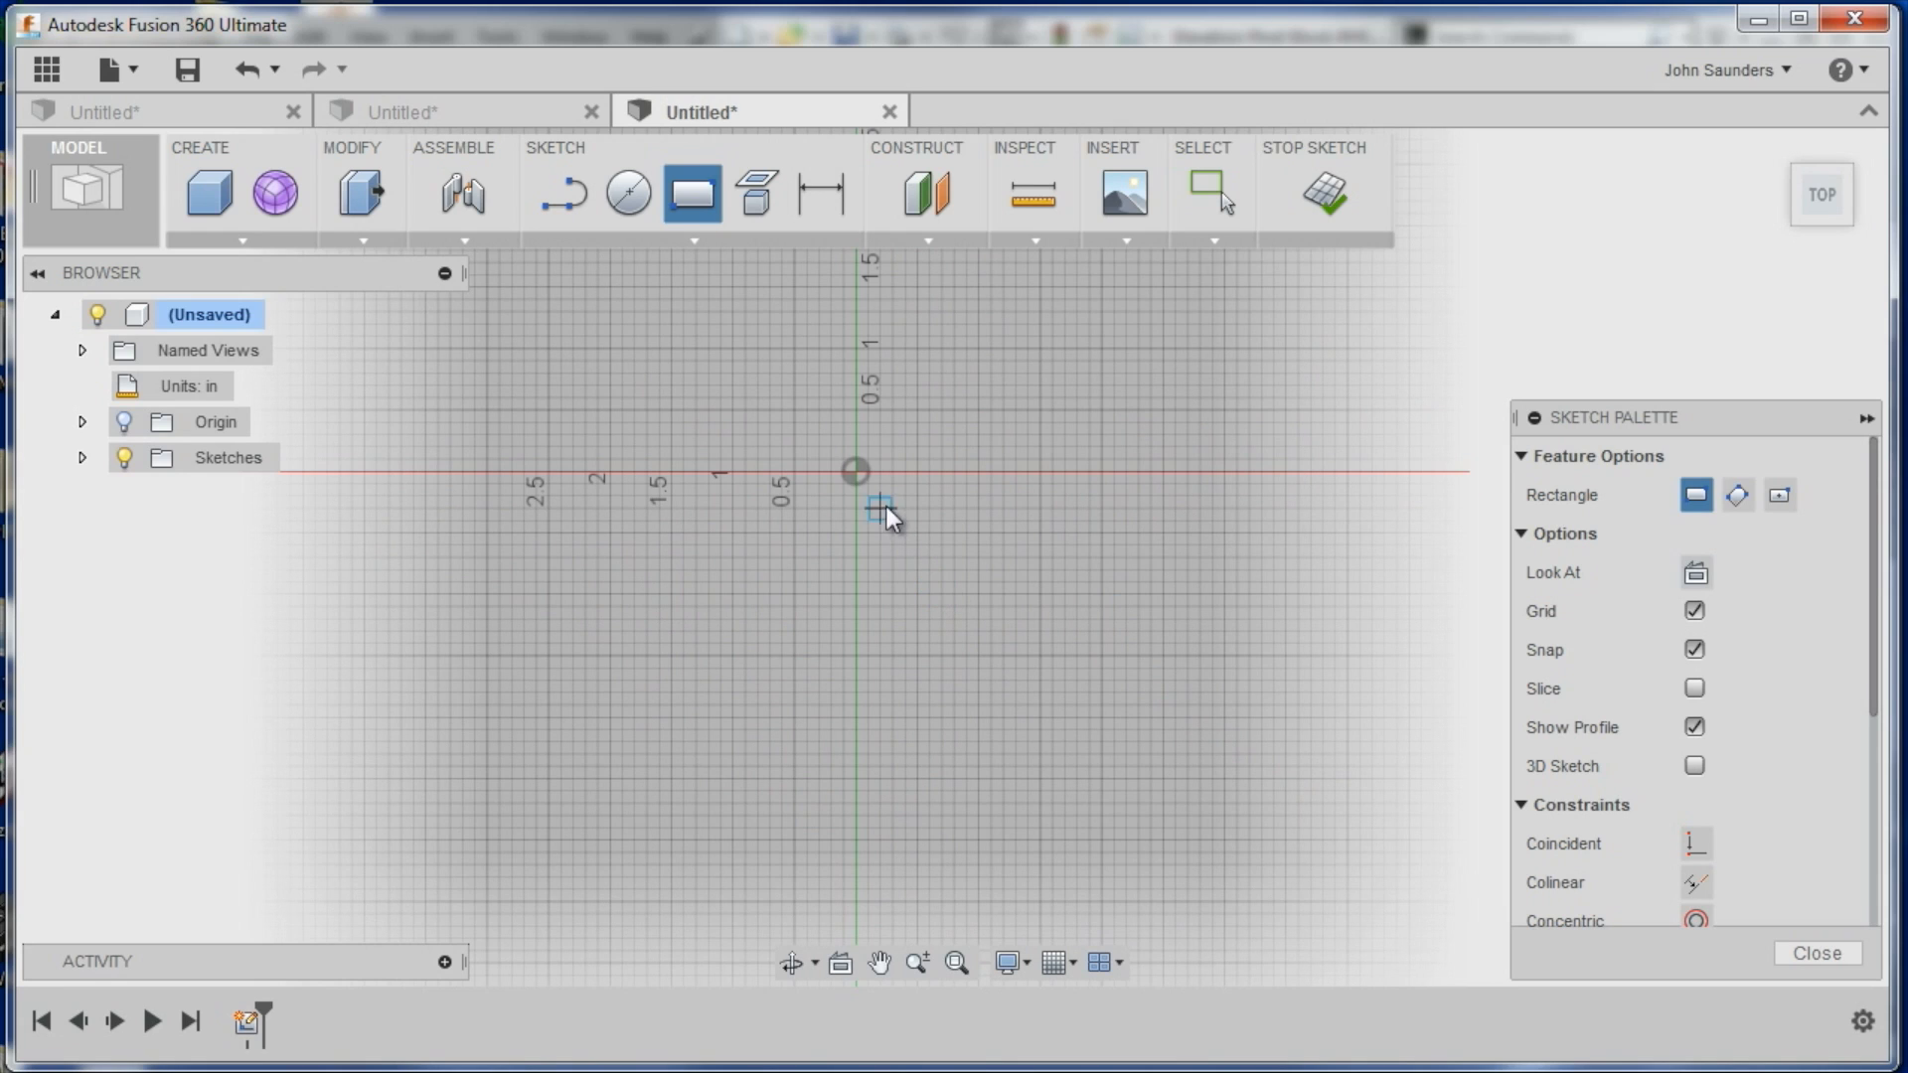
Sketch a 12 in by 1.5 in rectangle with its upper-left corner at the origin
{"action": "left_click", "coordinate": [857, 473]}
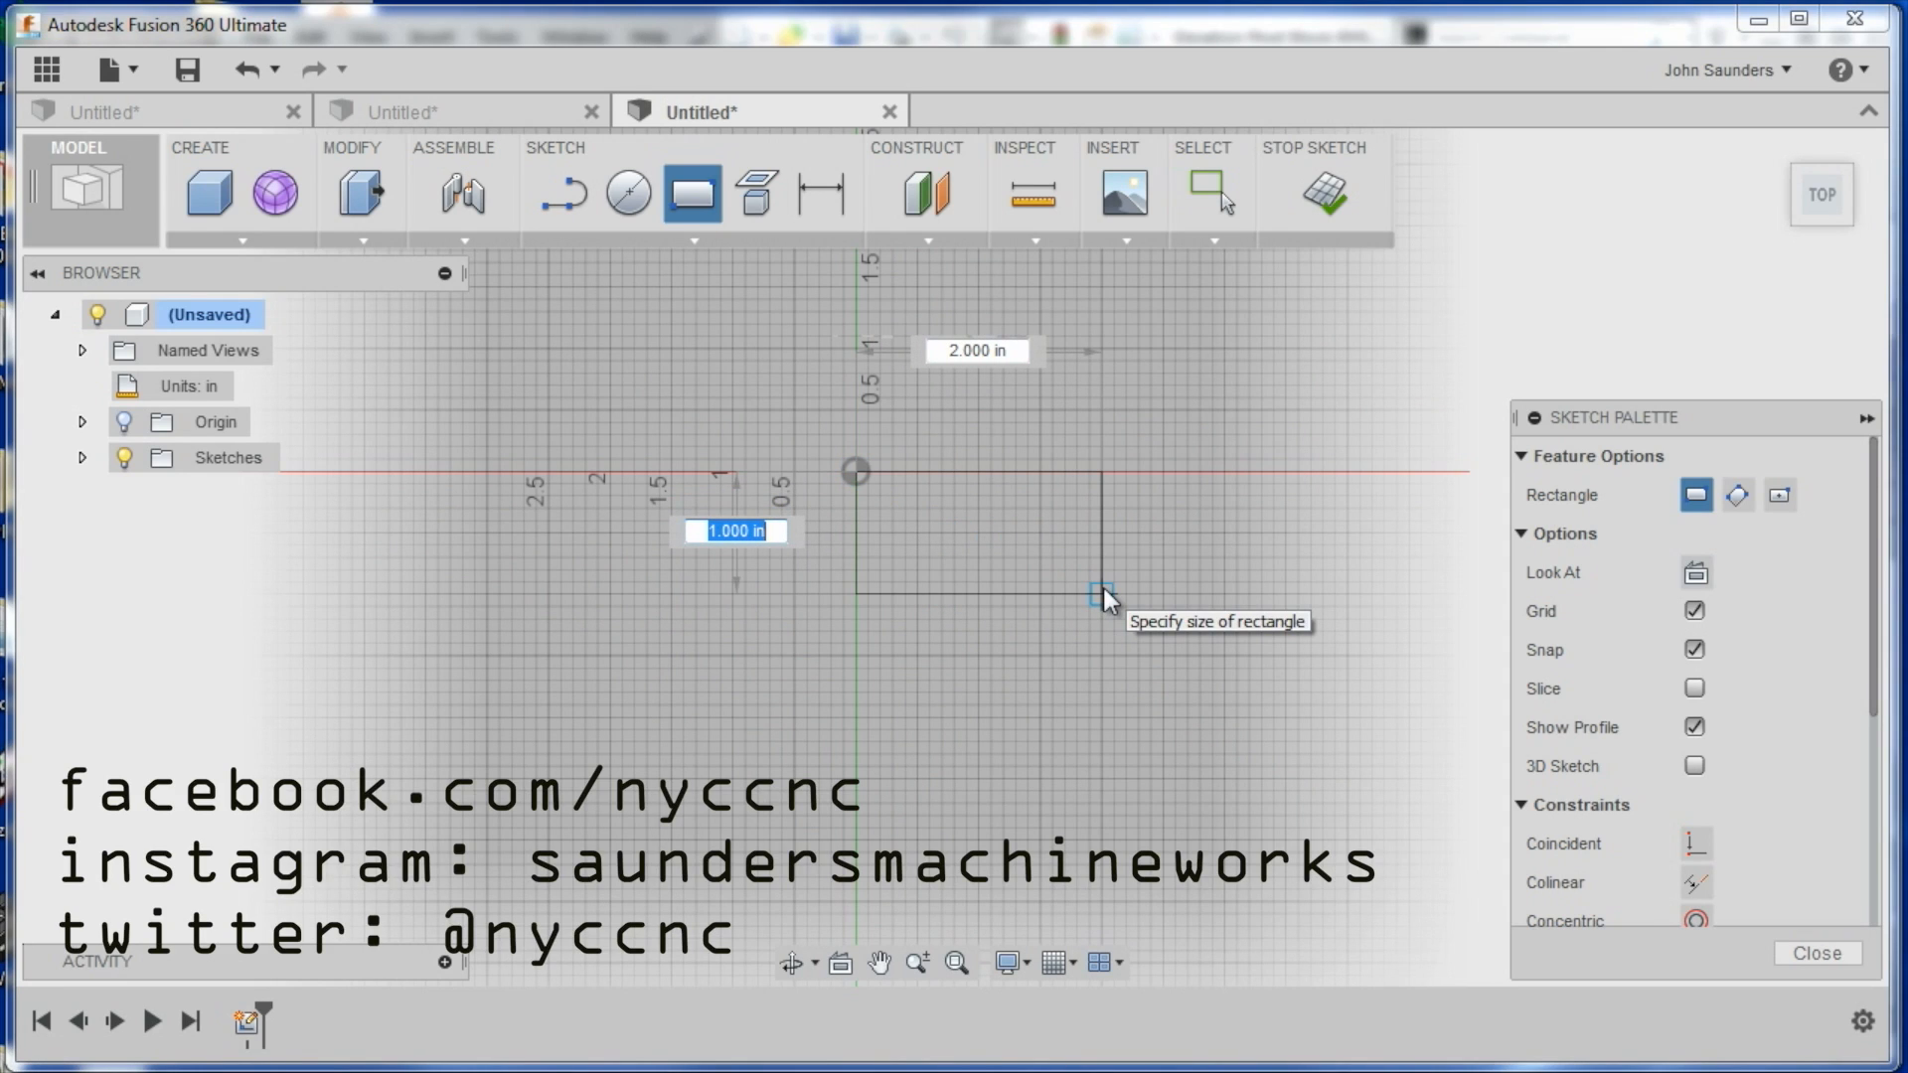
{"action": "type", "text": "1.5"}
{"action": "key", "text": "Tab"}
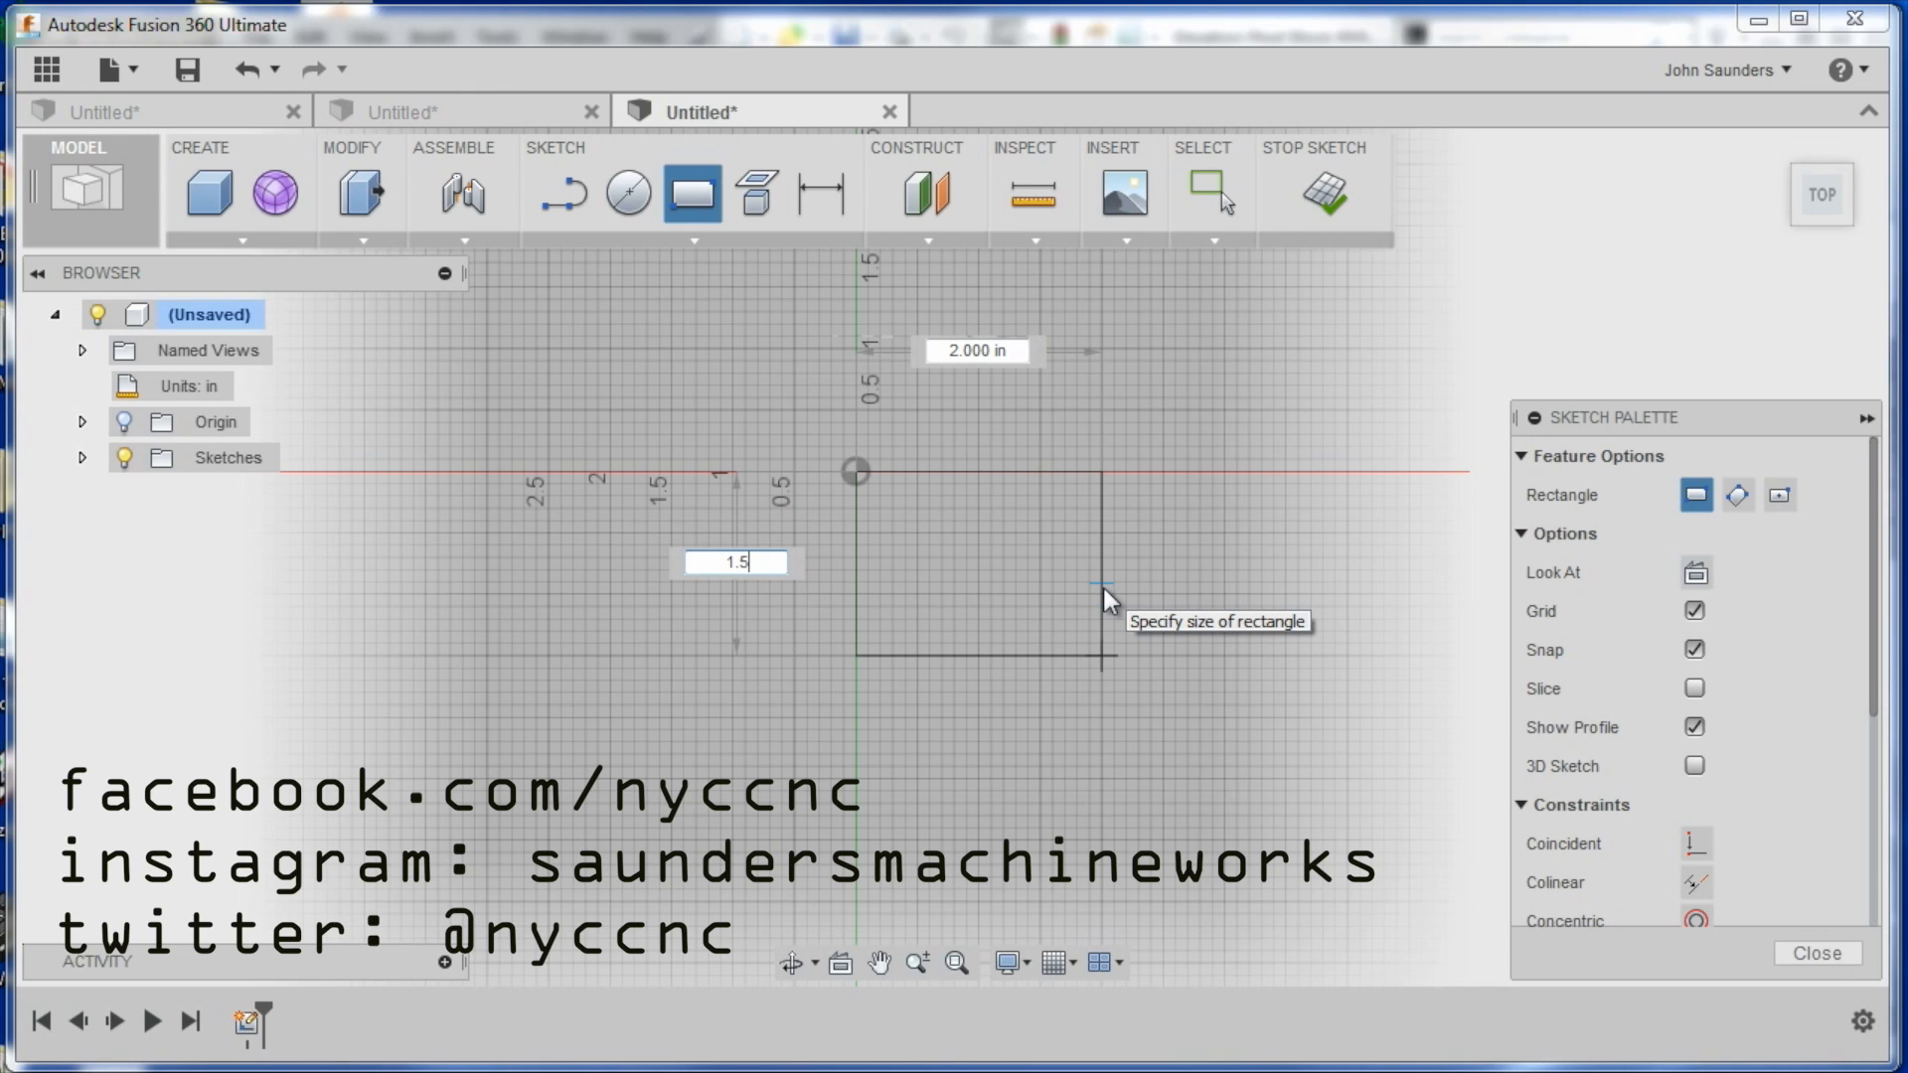
{"action": "type", "text": "12"}
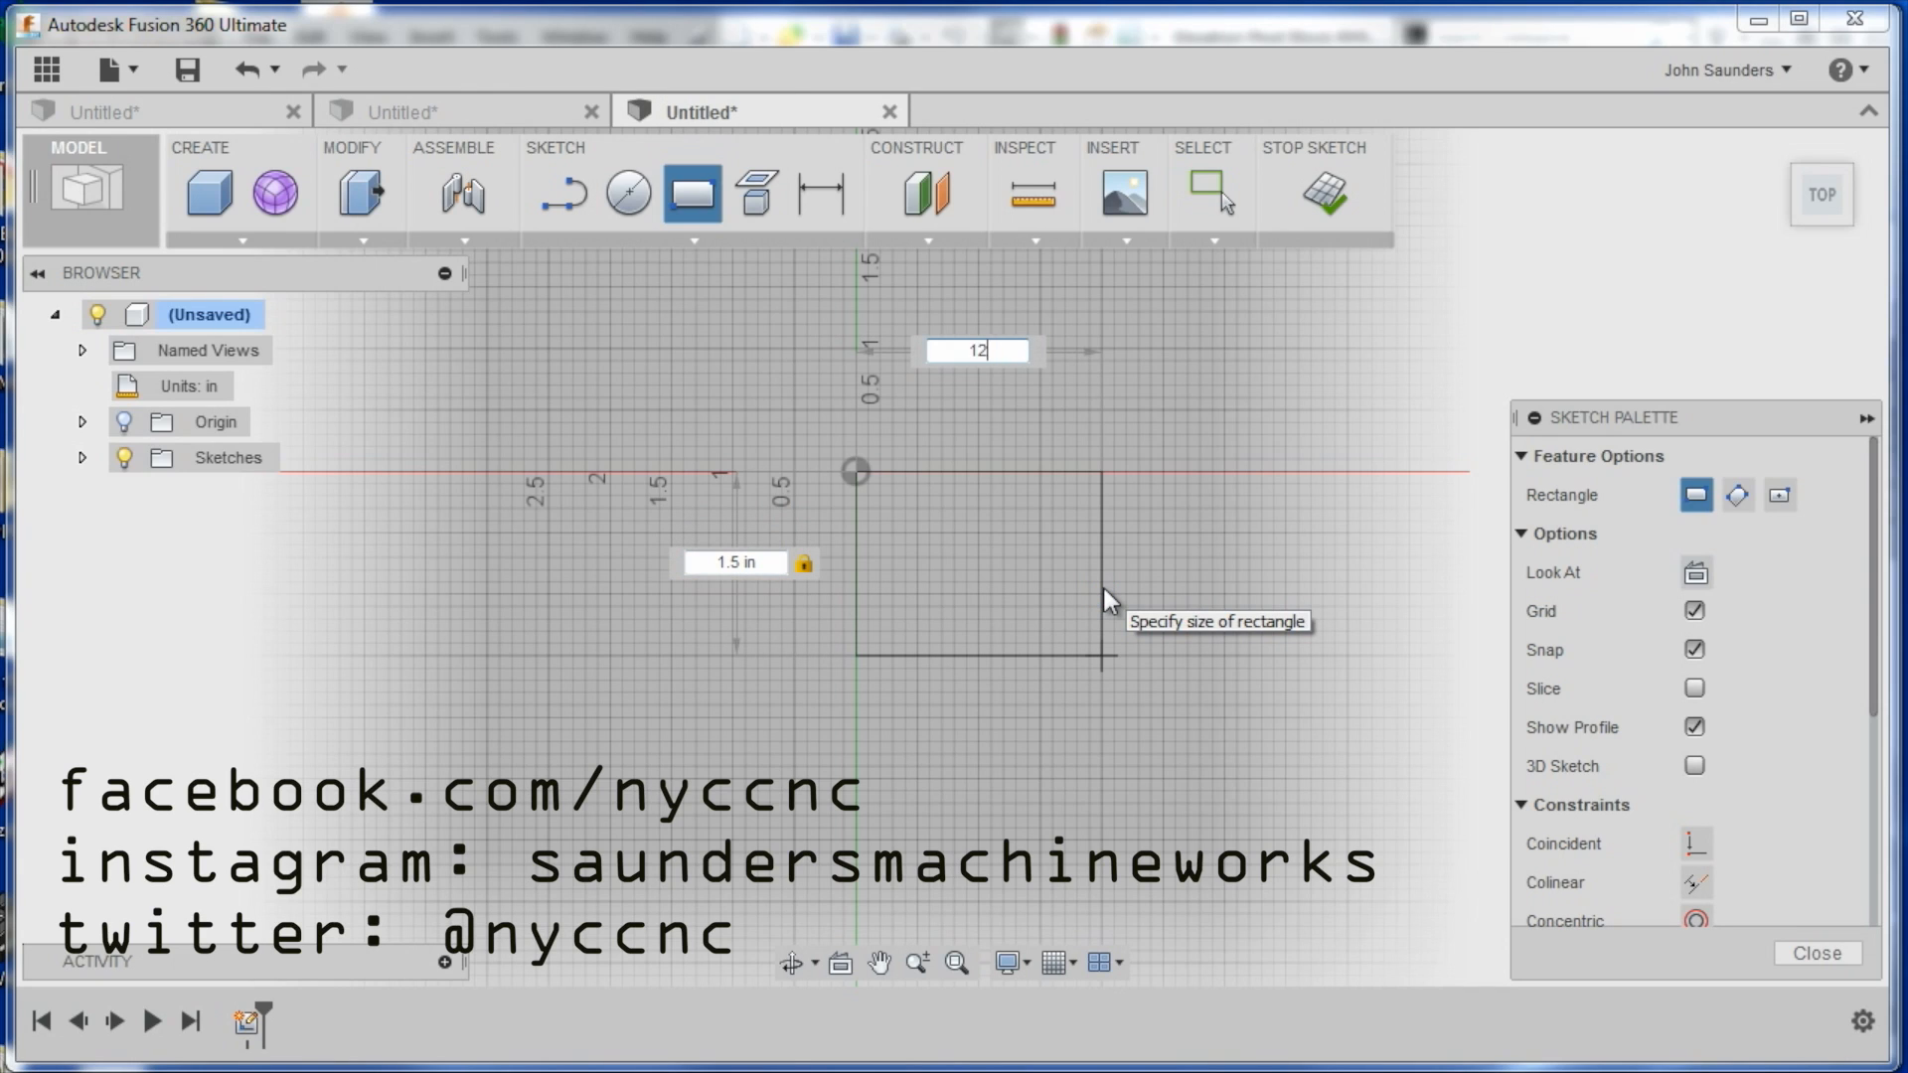
{"action": "key", "text": "Tab"}
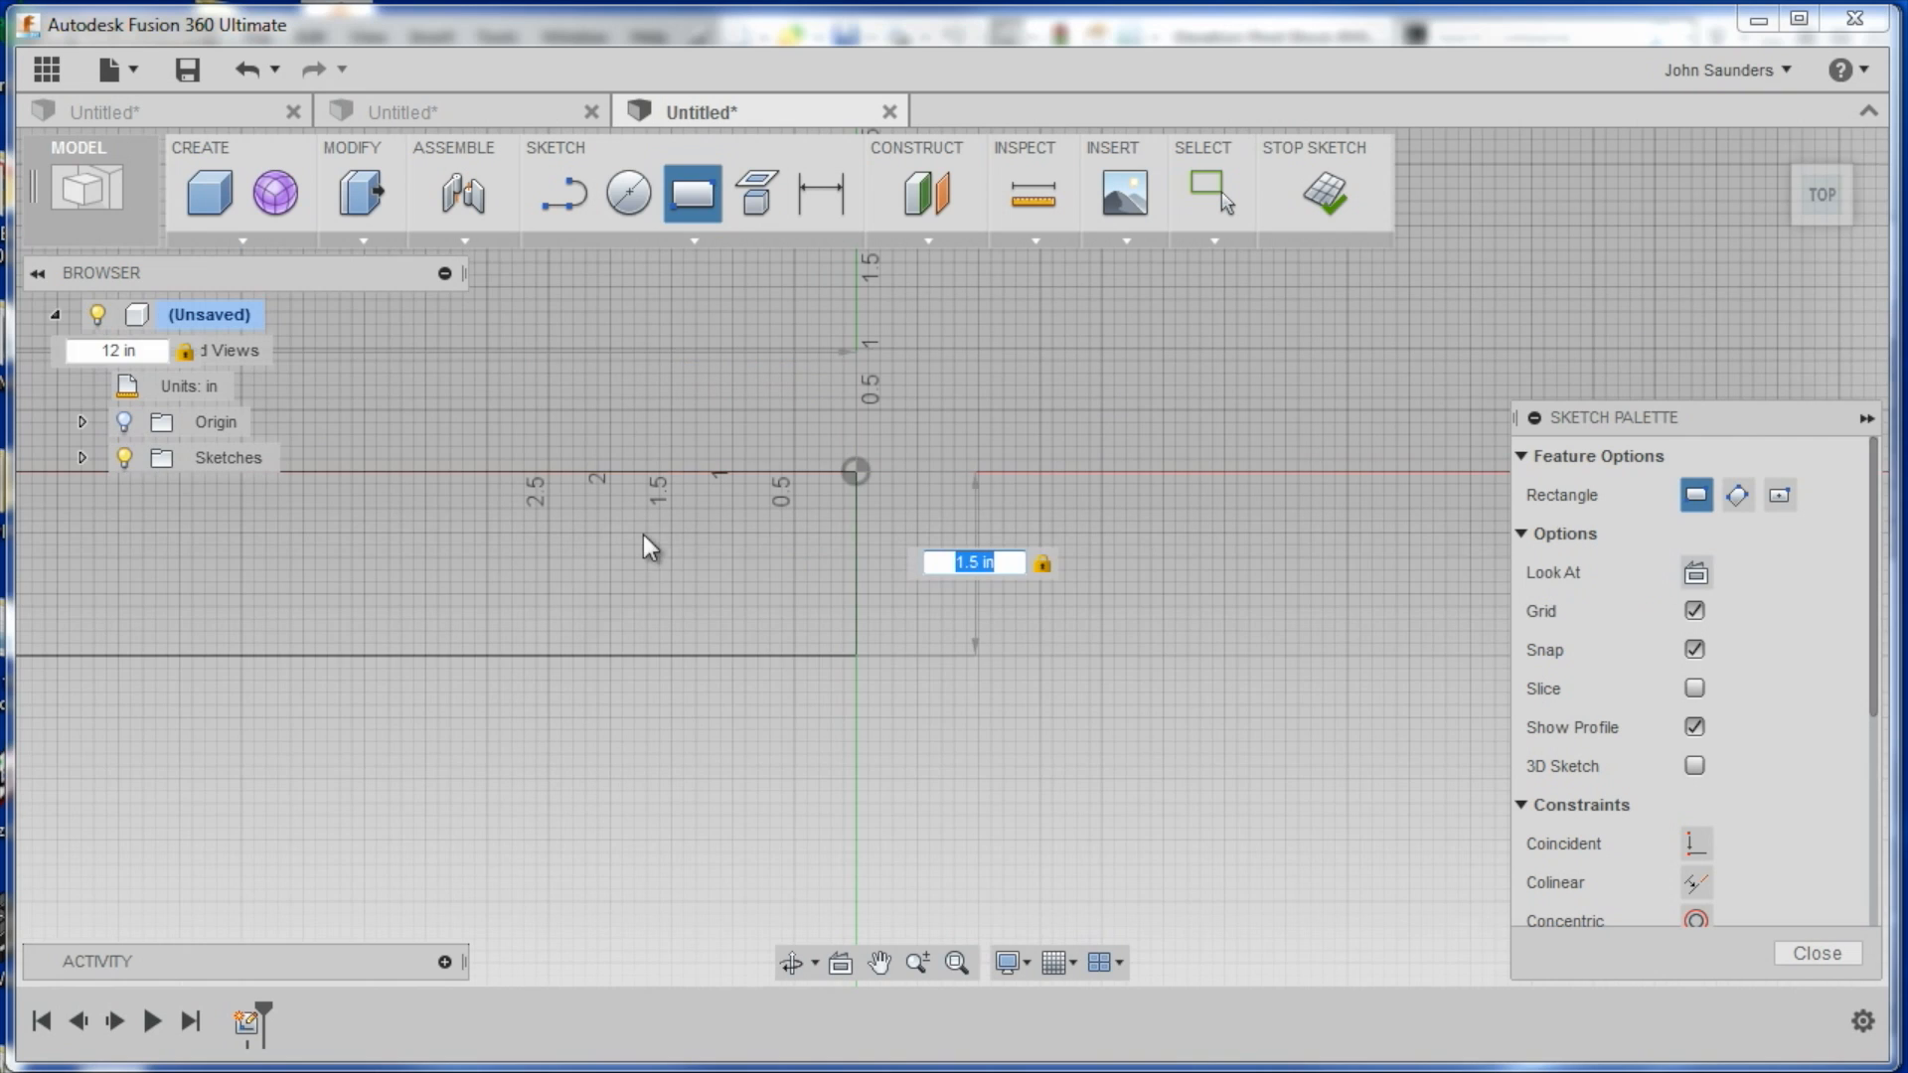
{"action": "left_click", "coordinate": [981, 579]}
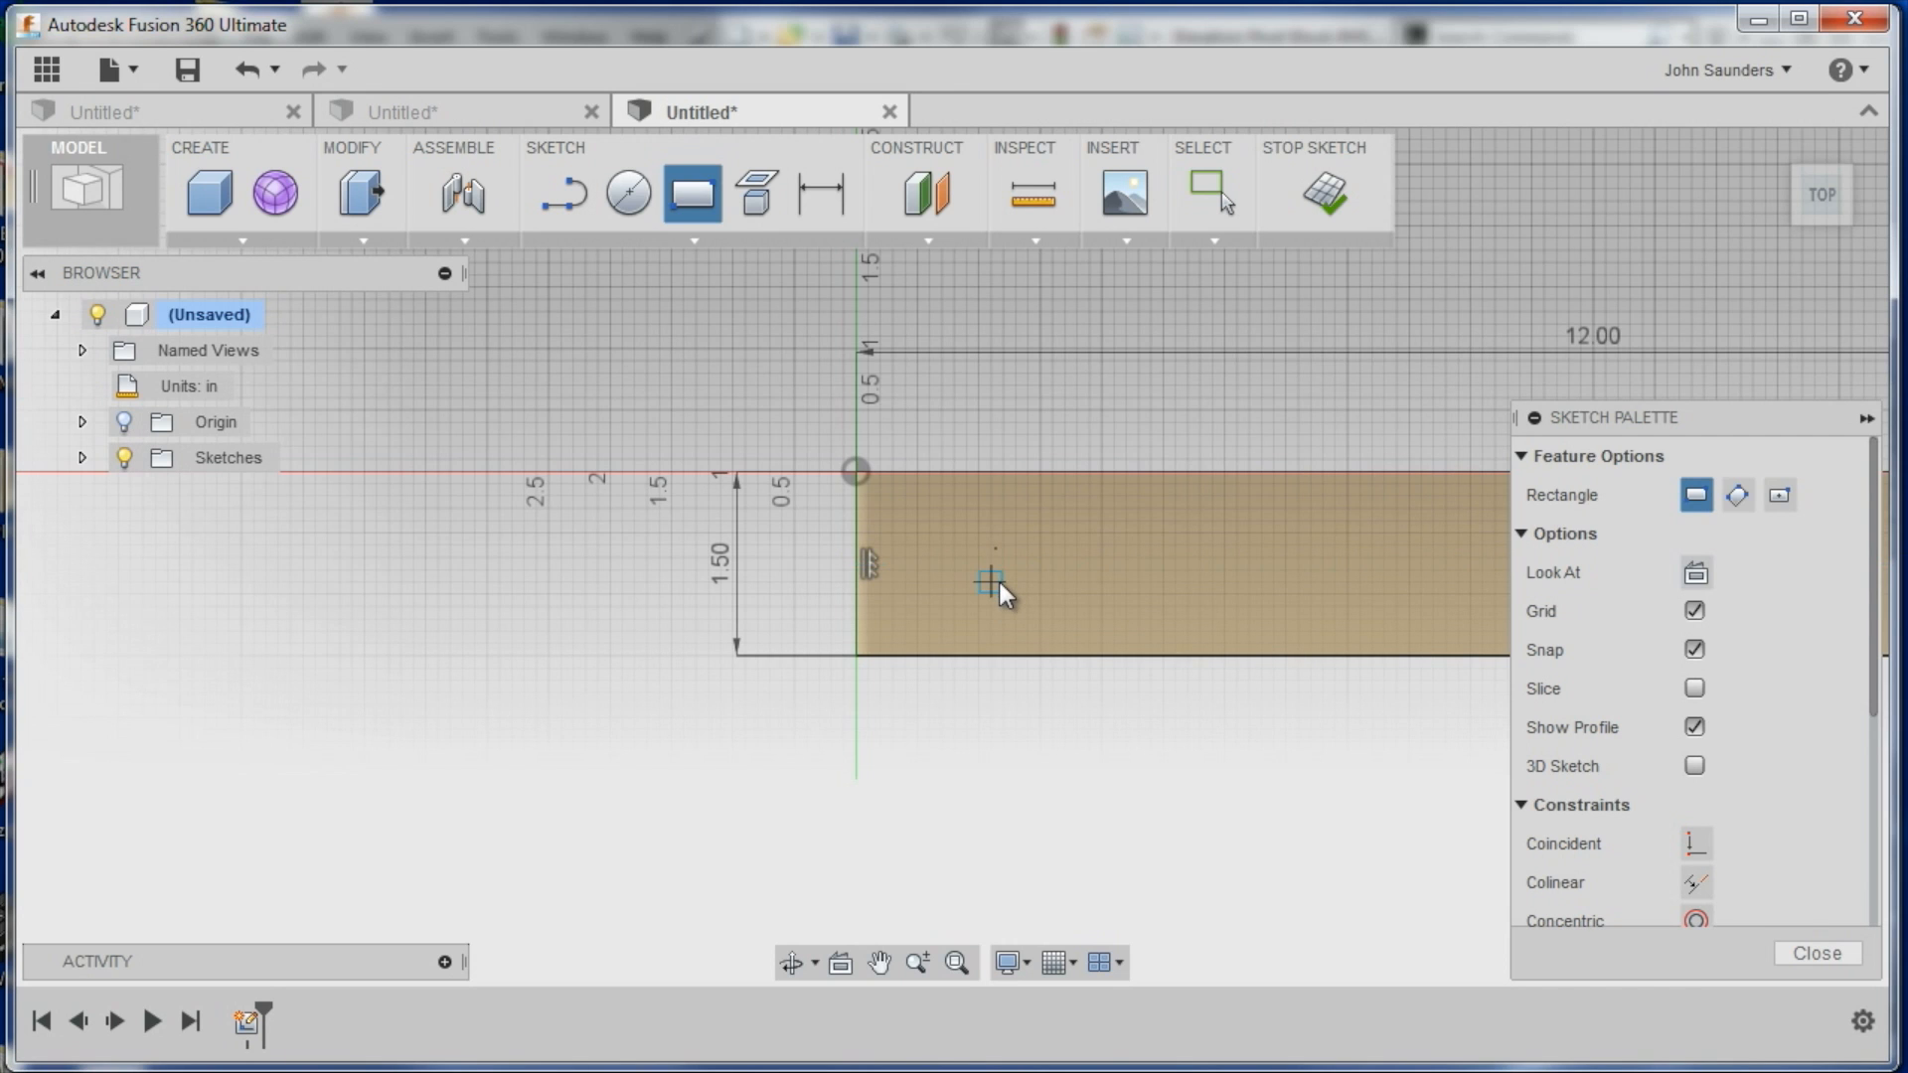
{"action": "scroll", "coordinate": [998, 579], "scroll_direction": "down", "scroll_amount": 3}
{"action": "mouse_move", "coordinate": [1154, 557]}
{"action": "middle_mouse_down"}
{"action": "mouse_move", "coordinate": [791, 613]}
{"action": "mouse_move", "coordinate": [736, 553]}
{"action": "mouse_move", "coordinate": [809, 520]}
{"action": "mouse_move", "coordinate": [789, 582]}
{"action": "middle_mouse_up"}
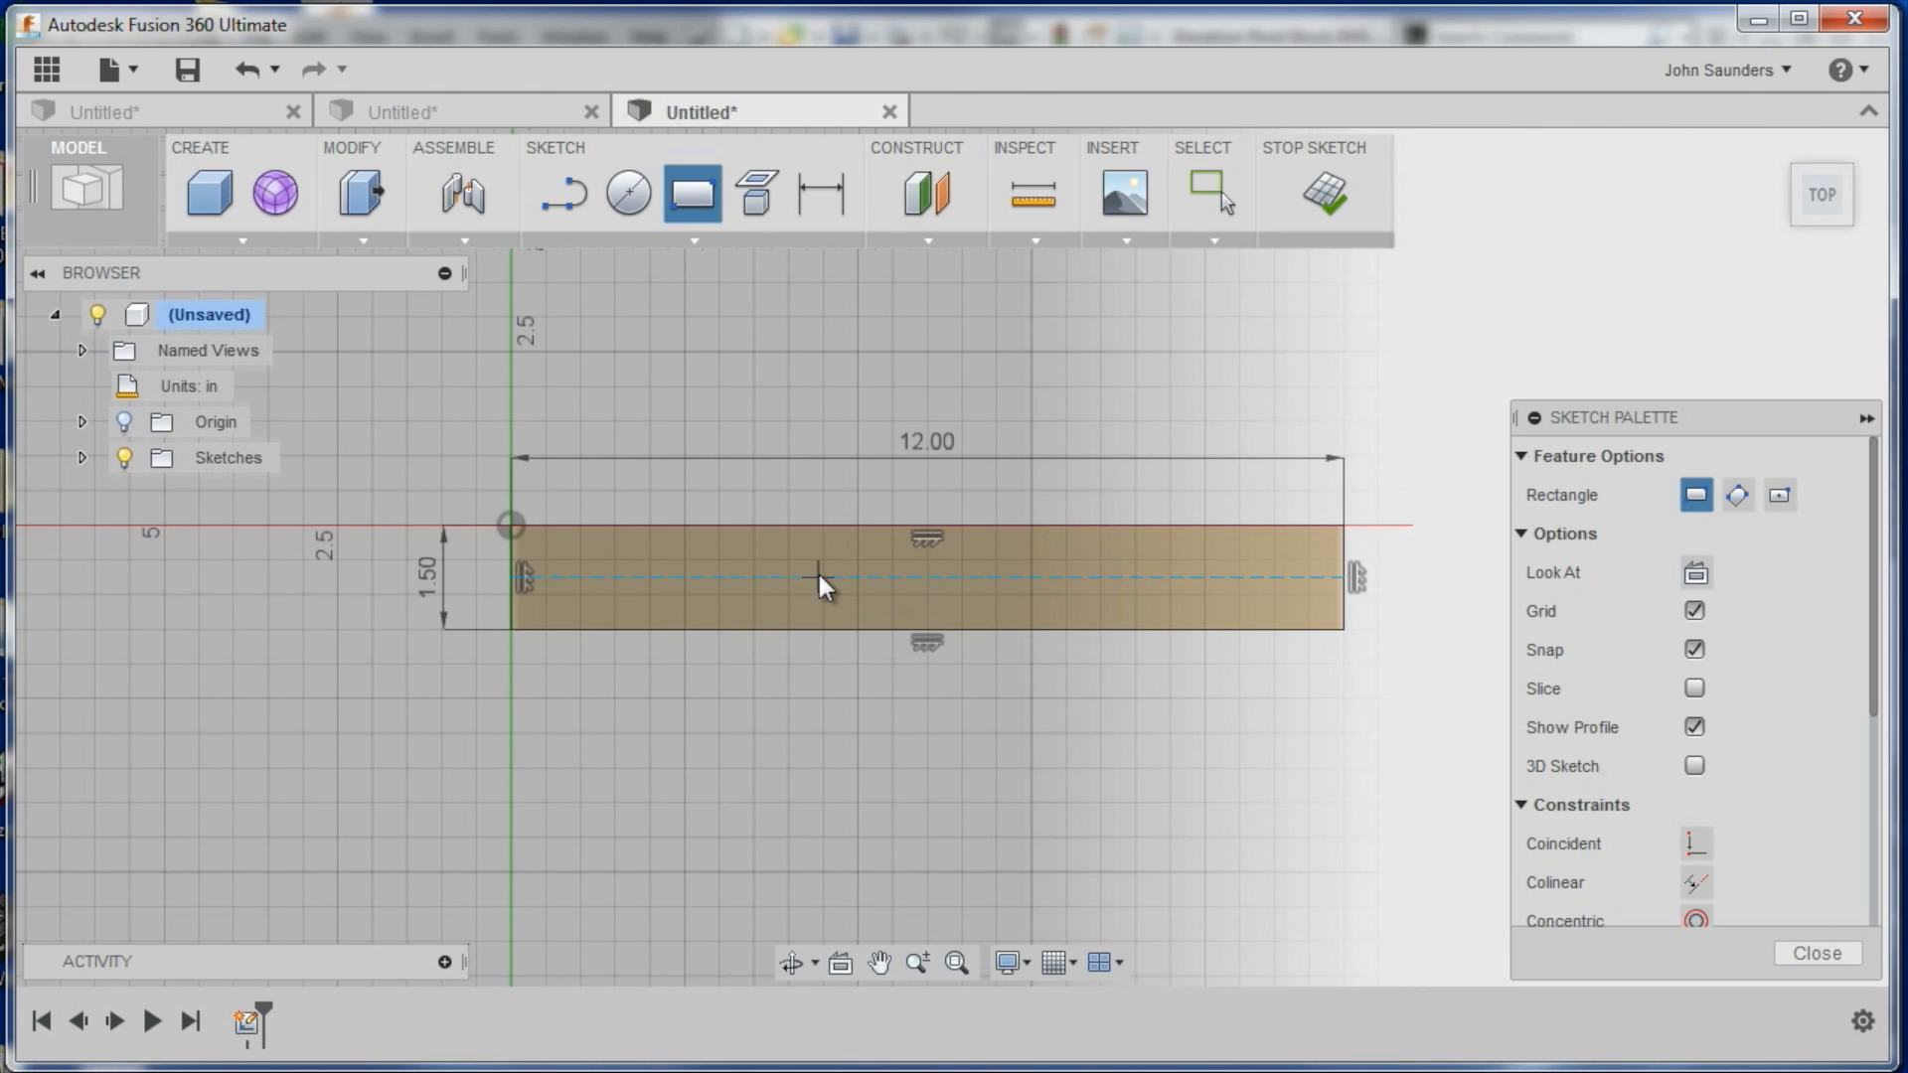
{"action": "mouse_move", "coordinate": [852, 578]}
{"action": "middle_mouse_down", "text": "shift"}
{"action": "mouse_move", "coordinate": [872, 567]}
{"action": "mouse_move", "coordinate": [881, 596]}
{"action": "mouse_move", "coordinate": [864, 527]}
{"action": "mouse_move", "coordinate": [967, 558]}
{"action": "mouse_move", "coordinate": [818, 567]}
{"action": "mouse_move", "coordinate": [849, 569]}
{"action": "middle_mouse_up", "text": "shift"}
{"action": "key", "text": "r"}
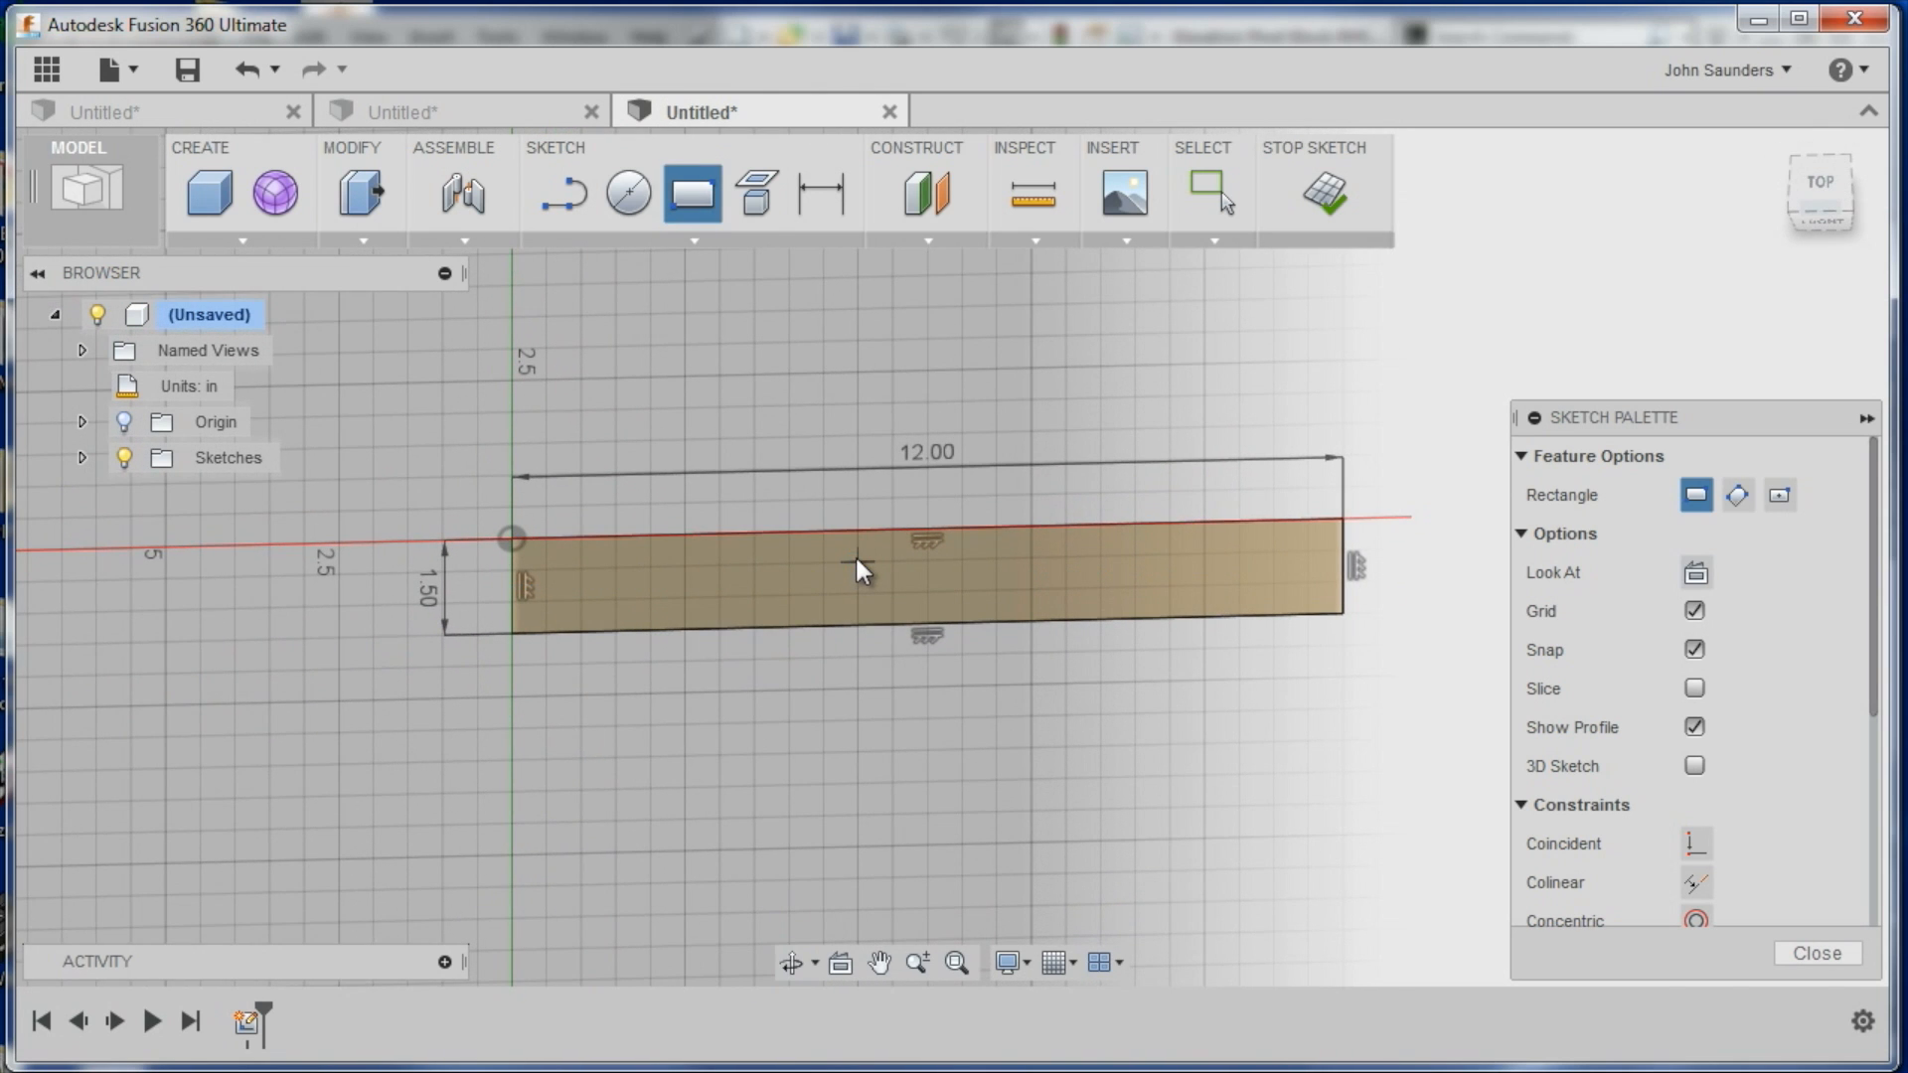
{"action": "left_click", "coordinate": [855, 558]}
{"action": "key", "text": "Escape"}
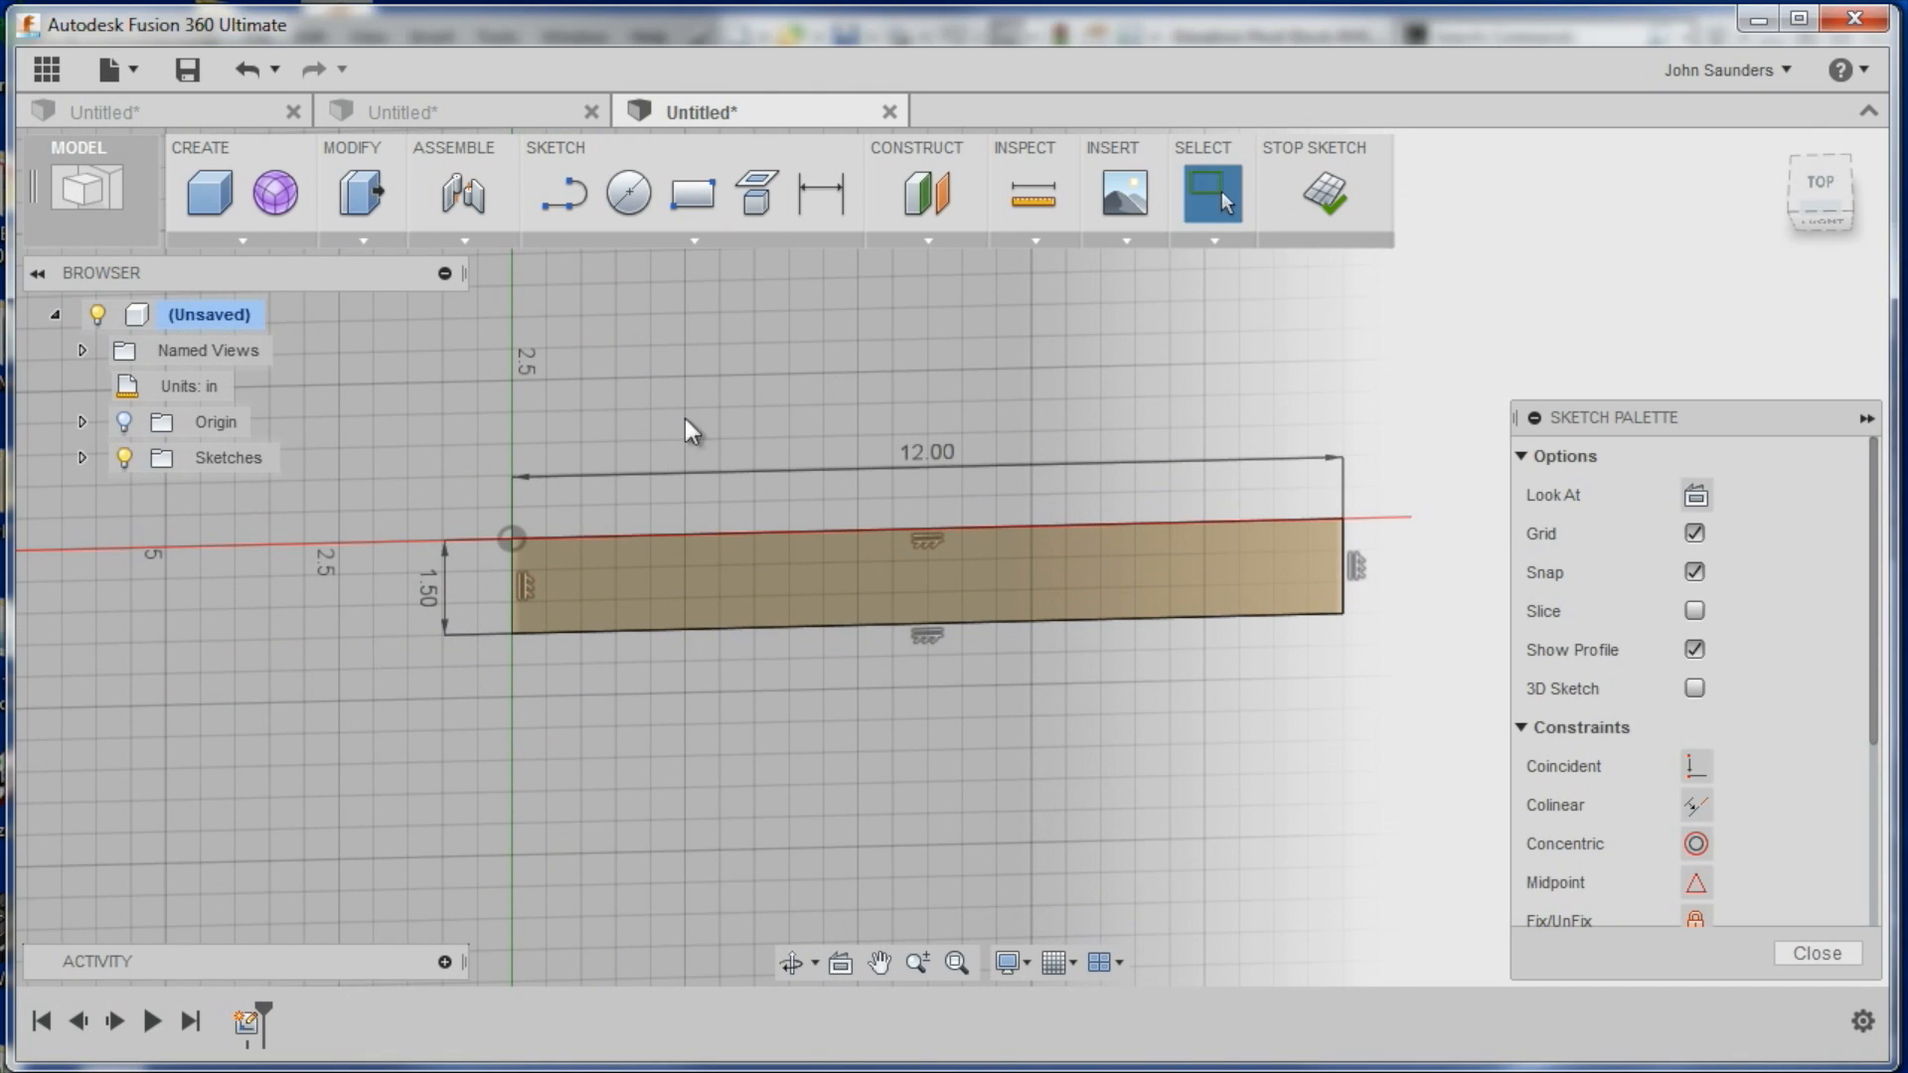
Extrude the 12 in by 1.5 in rectangle by -0.75 in as a new body
{"action": "left_click", "coordinate": [869, 563]}
{"action": "left_click", "coordinate": [705, 404]}
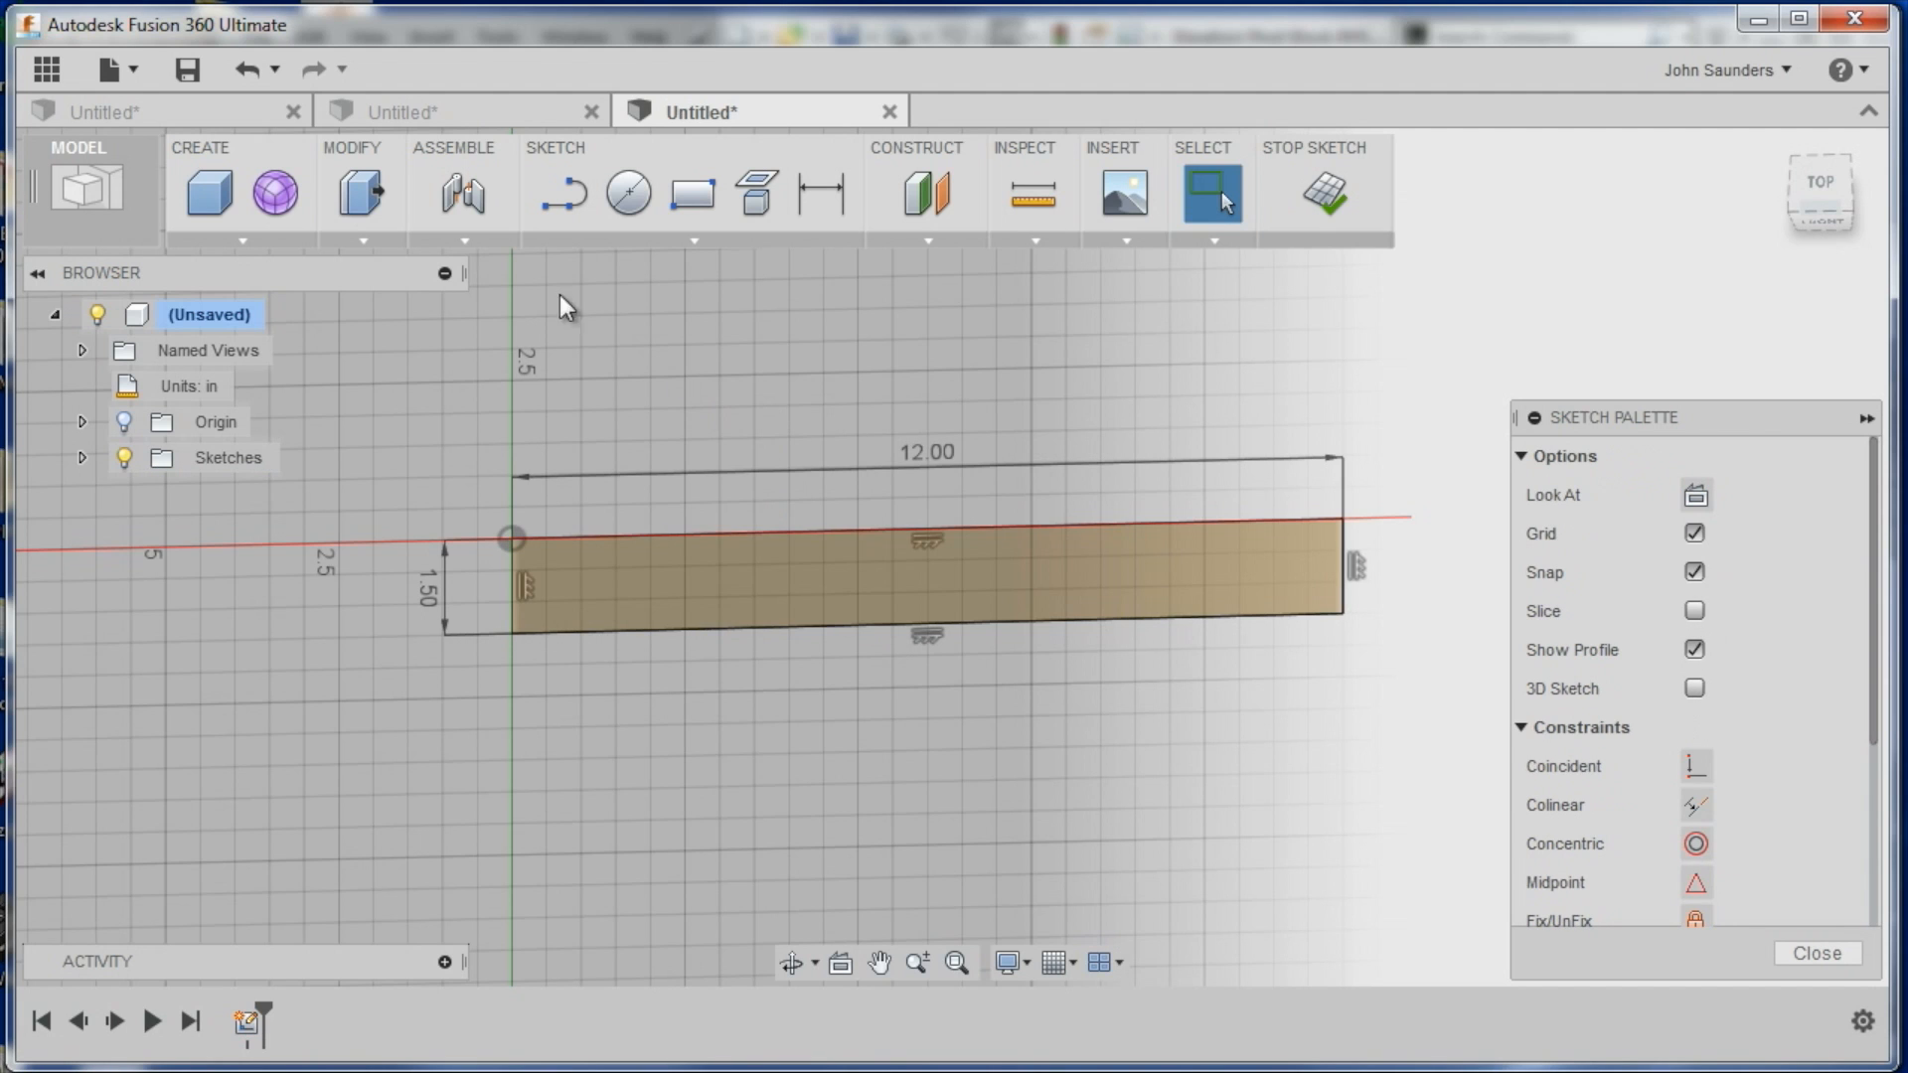
{"action": "left_click", "coordinate": [383, 204]}
{"action": "left_click", "coordinate": [872, 564]}
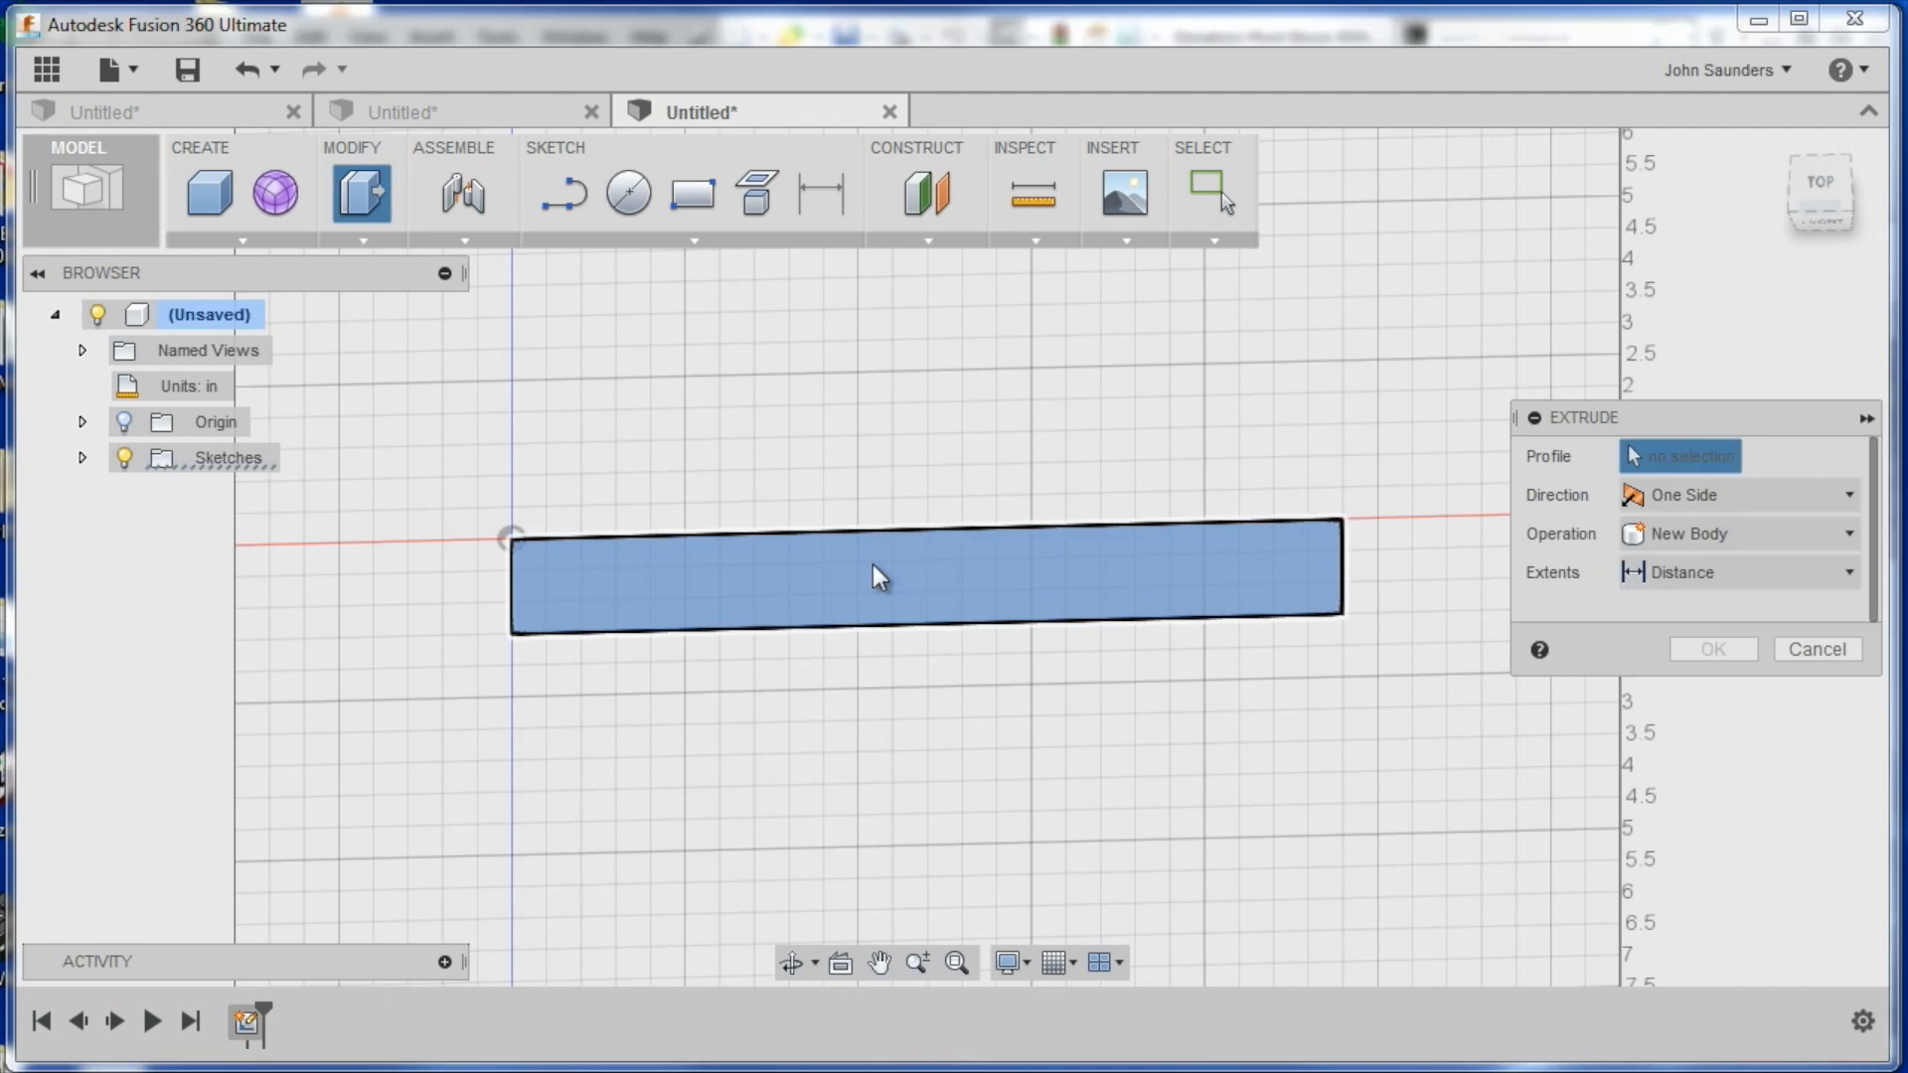
{"action": "type", "text": ".75"}
{"action": "key", "text": "Tab"}
{"action": "middle_click_drag", "start_coordinate": [821, 682], "coordinate": [938, 795]}
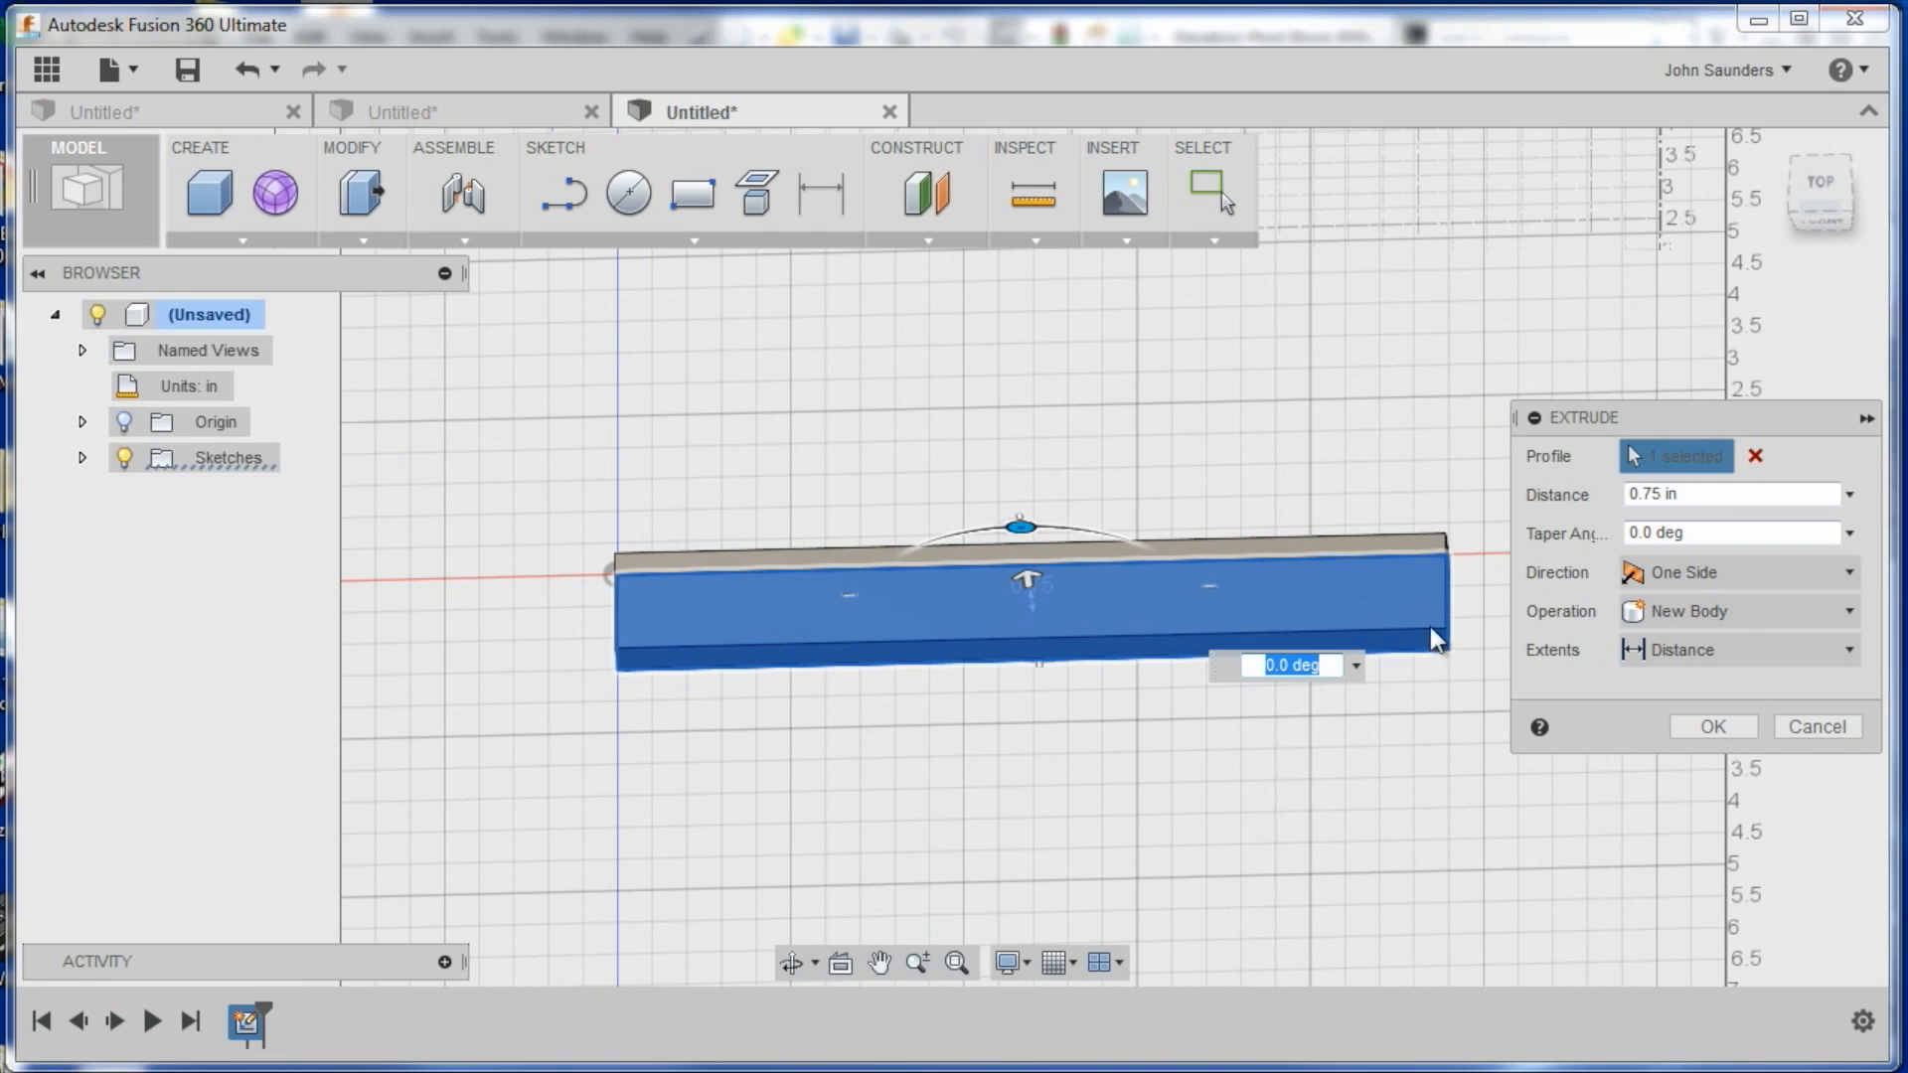
{"action": "left_click", "coordinate": [1689, 495]}
{"action": "key", "text": "Tab"}
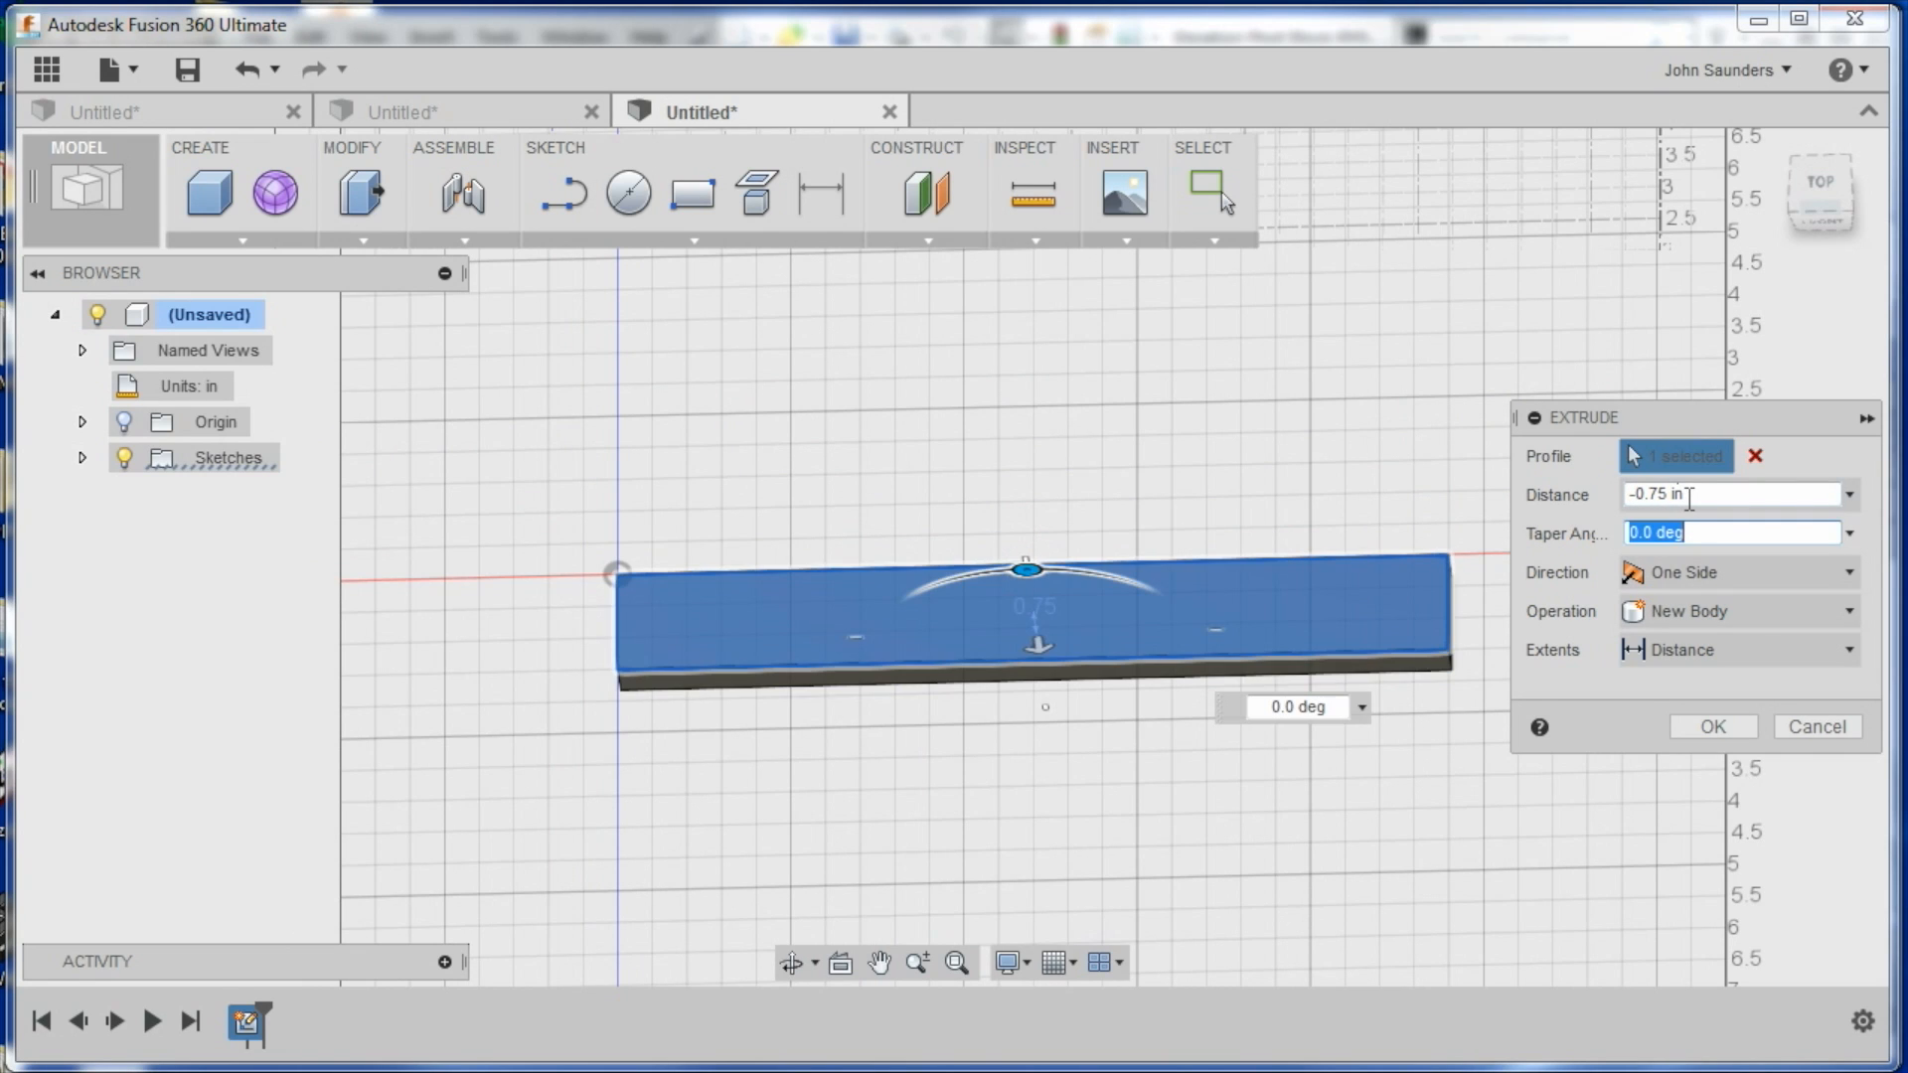
{"action": "left_click", "coordinate": [1709, 730]}
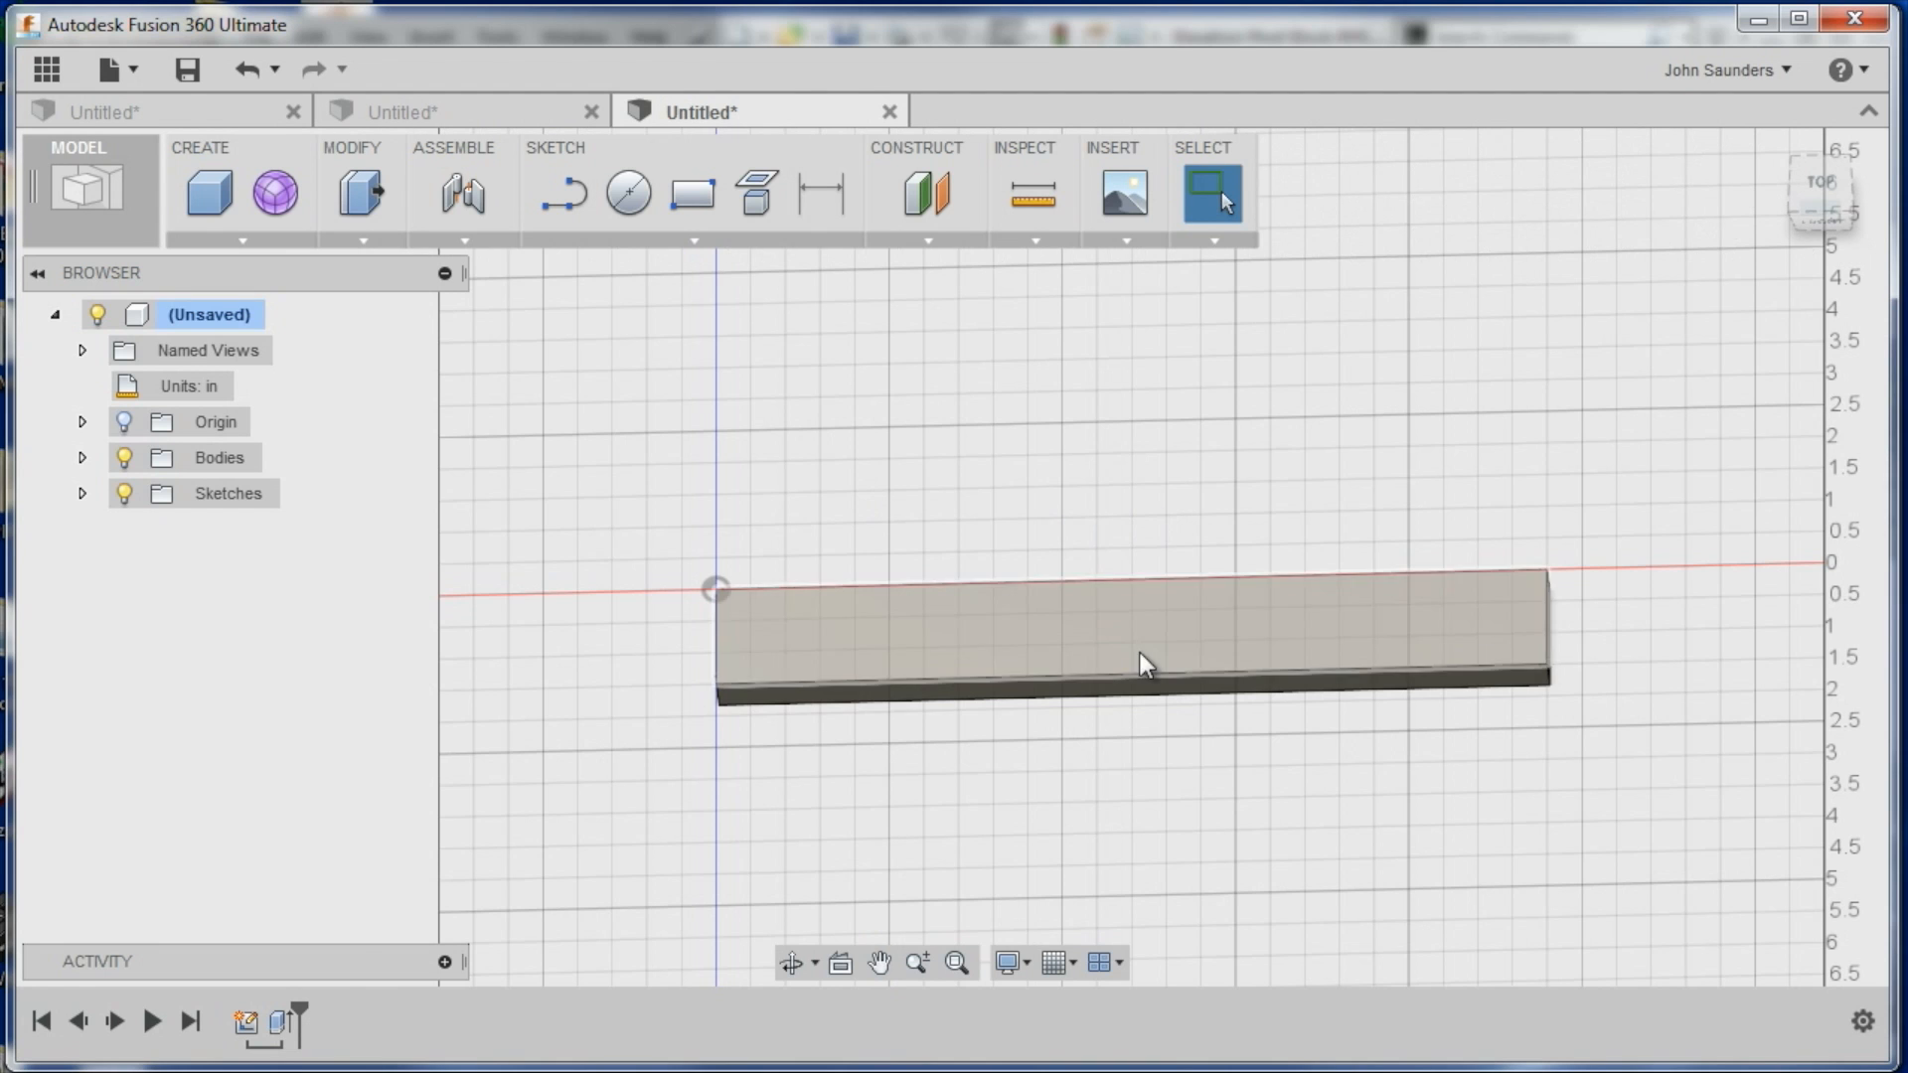
Switch to SOLIDWORKS to examine the square pocket on the reference part, and return to Fusion 360
{"action": "scroll", "coordinate": [1119, 685], "scroll_direction": "up", "scroll_amount": 2}
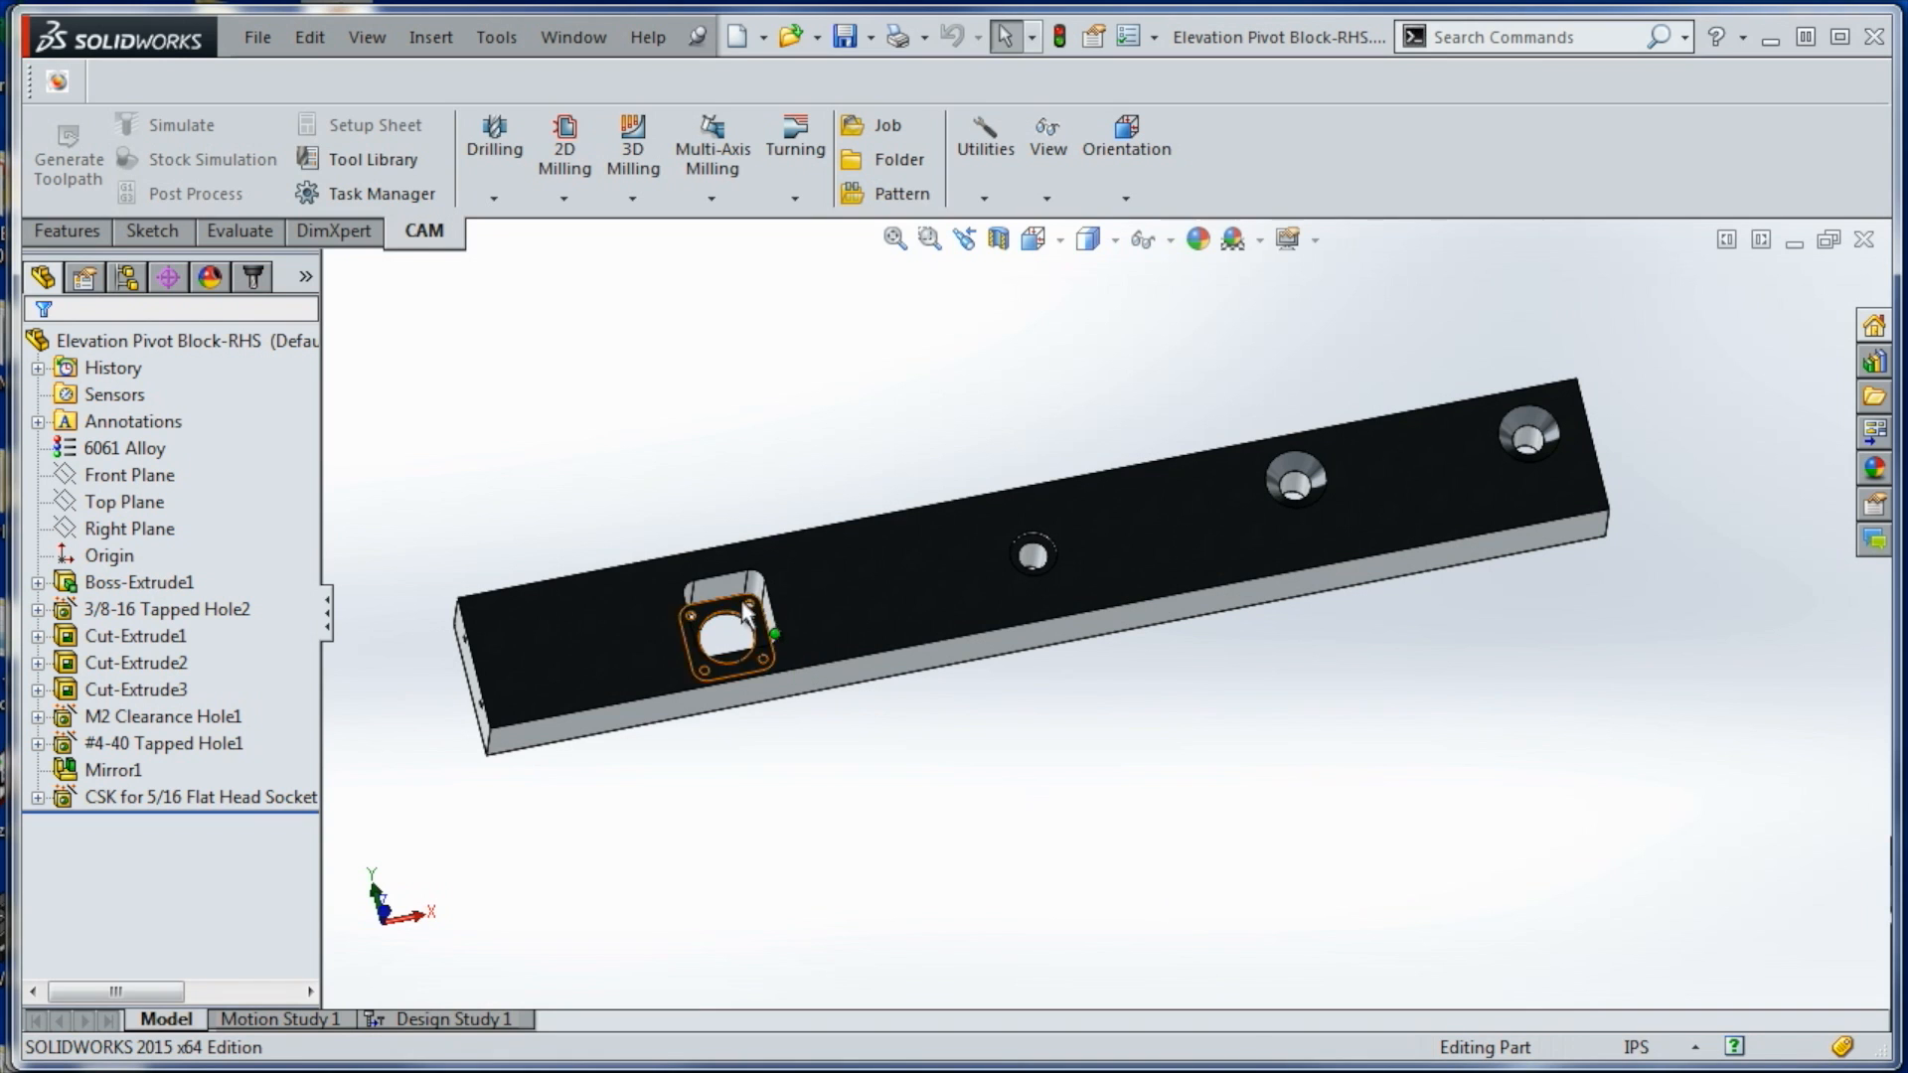
{"action": "left_click", "coordinate": [734, 590]}
{"action": "left_click", "coordinate": [1005, 809]}
{"action": "key", "text": "alt+Tab"}
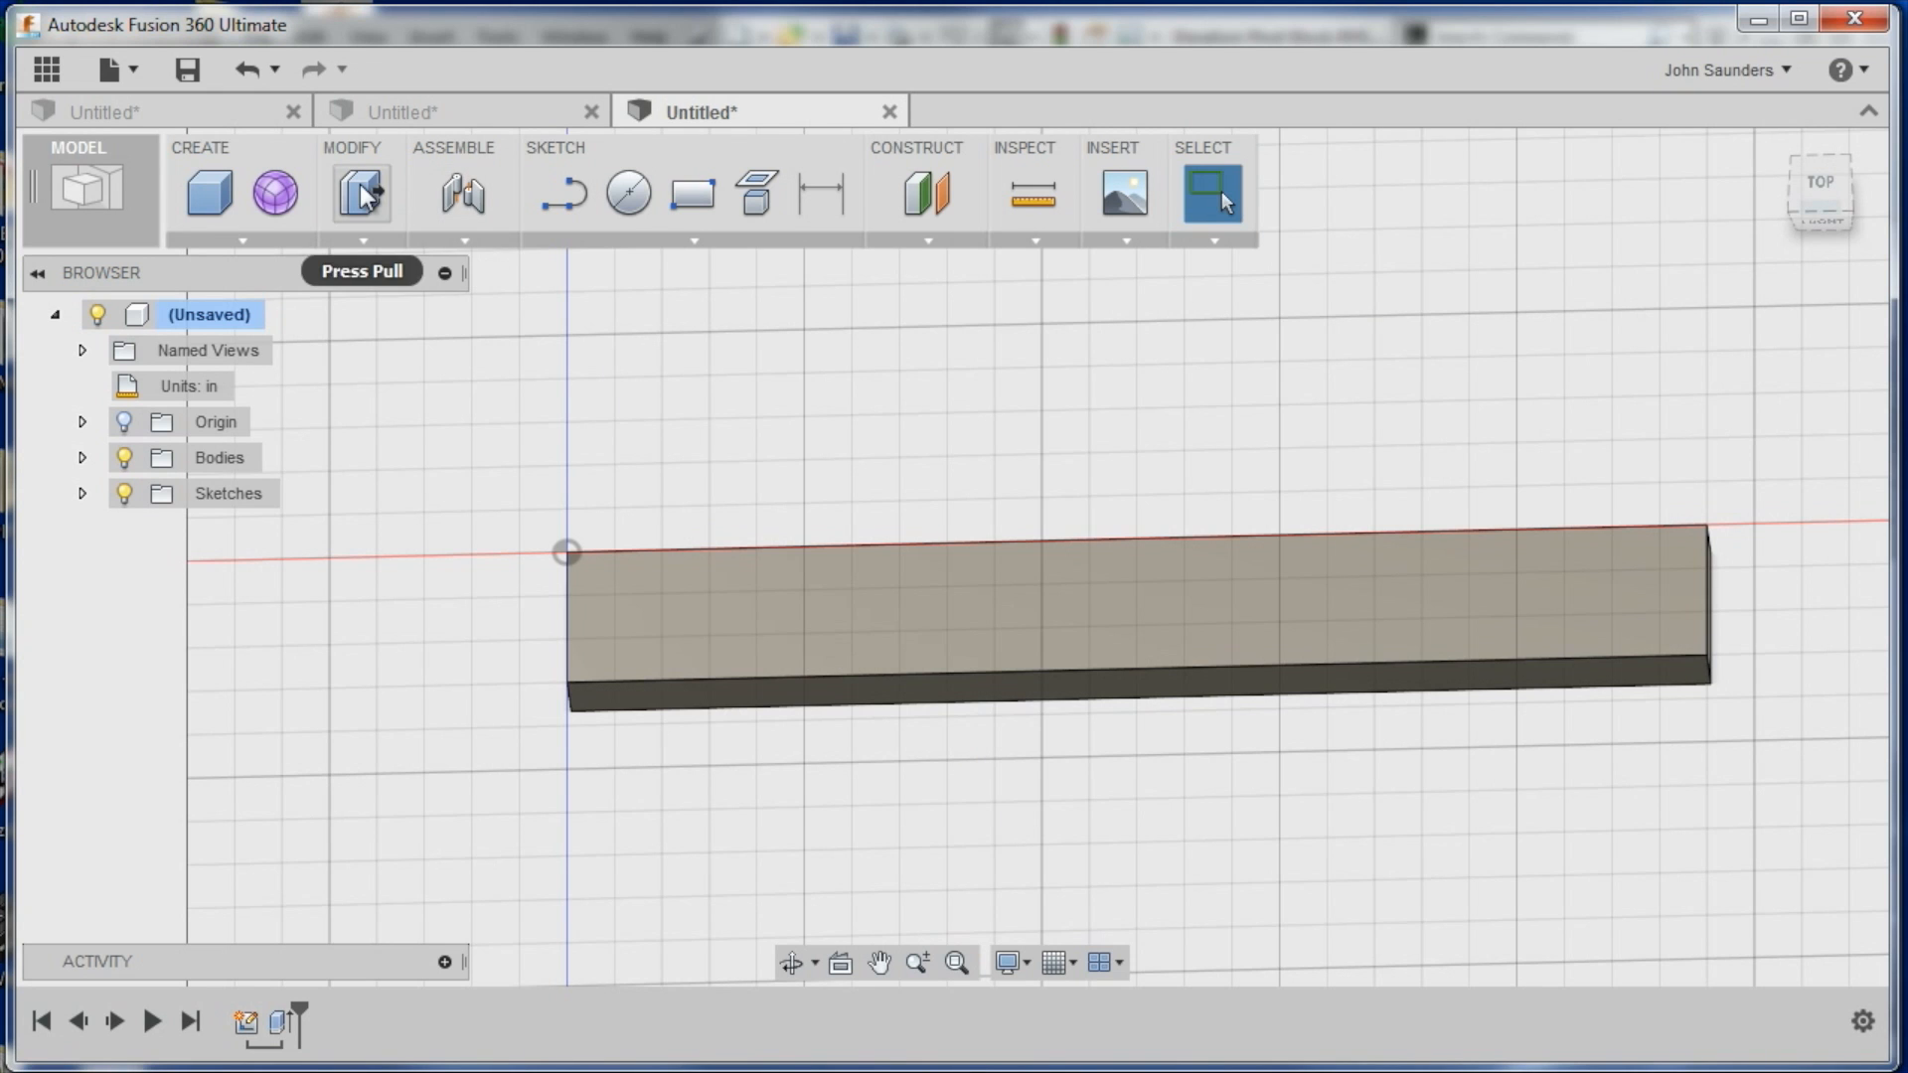
Sketch a 0.875 in by 0.875 in square on the bar's top face, near the origin end
{"action": "left_click", "coordinate": [692, 194]}
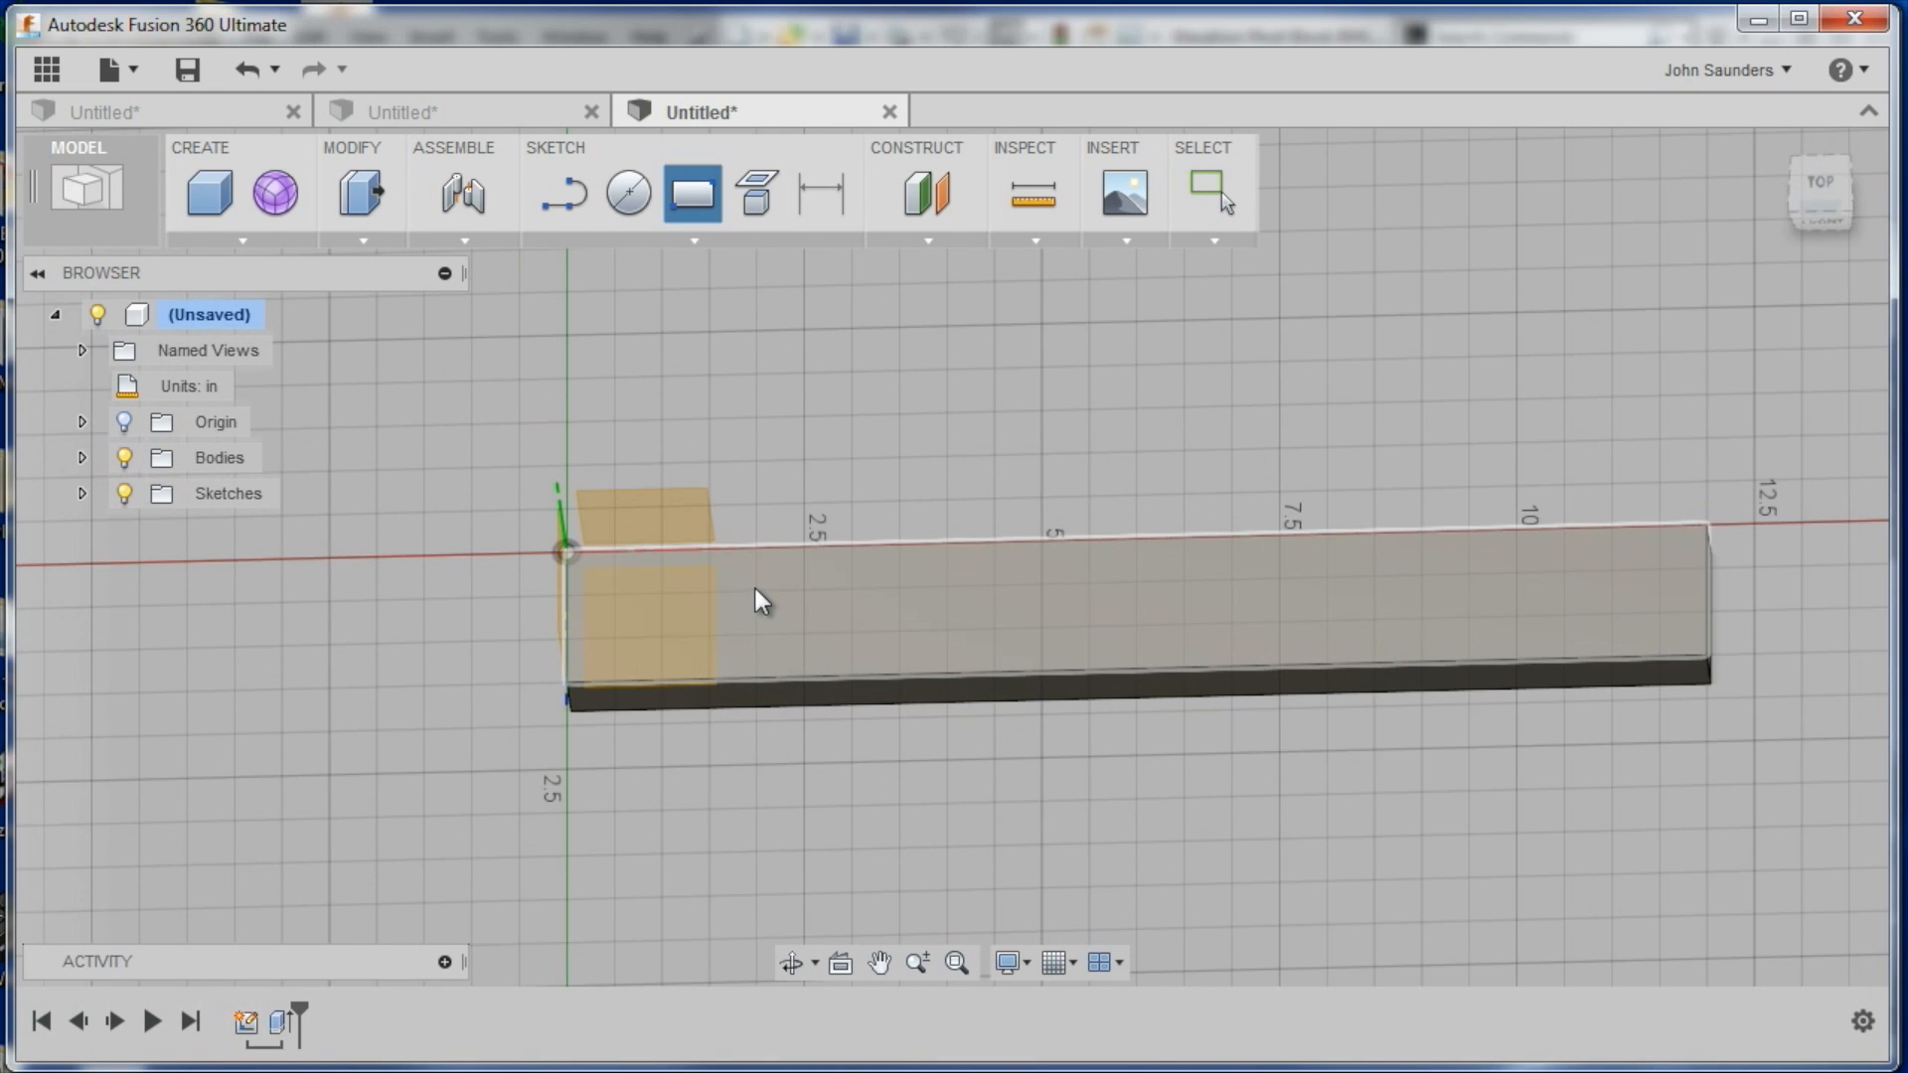
{"action": "left_click", "coordinate": [757, 594]}
{"action": "left_click", "coordinate": [948, 558]}
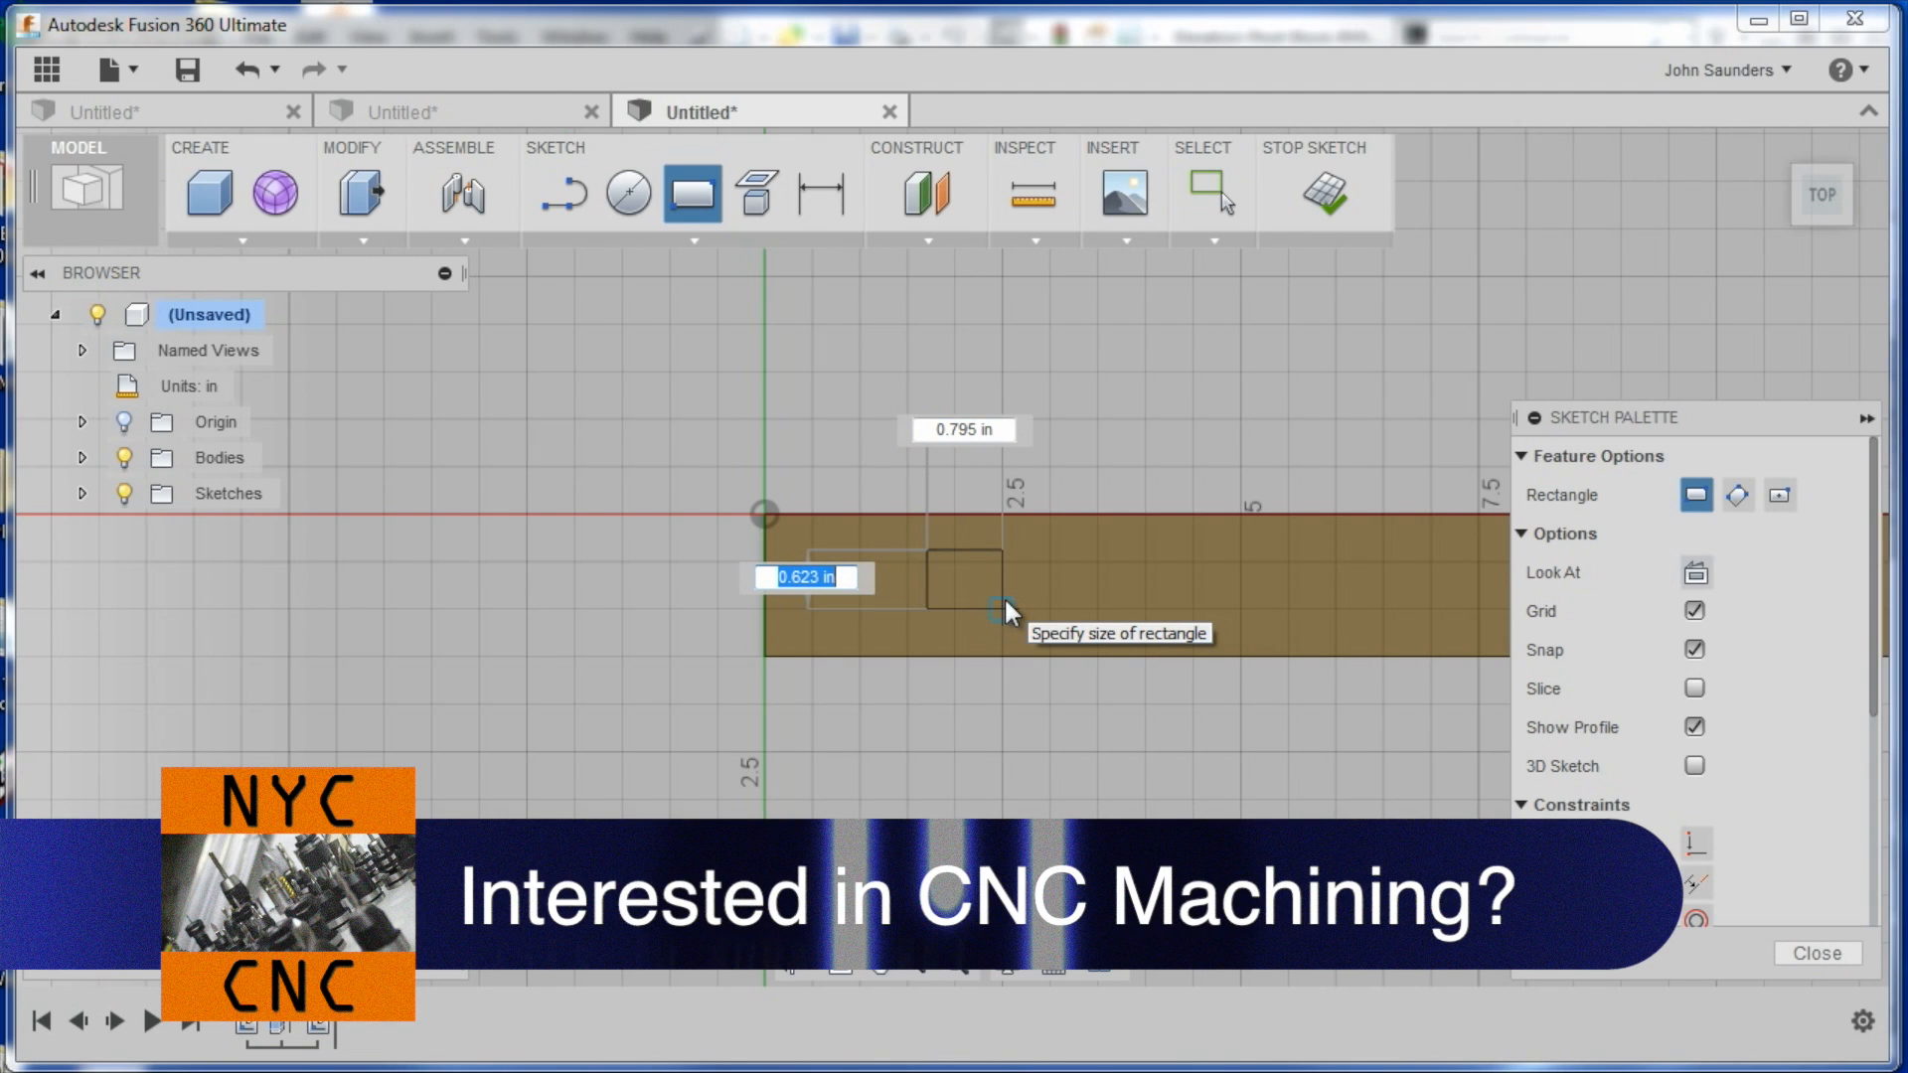
{"action": "key", "text": "BackSpace"}
{"action": "type", "text": ".875"}
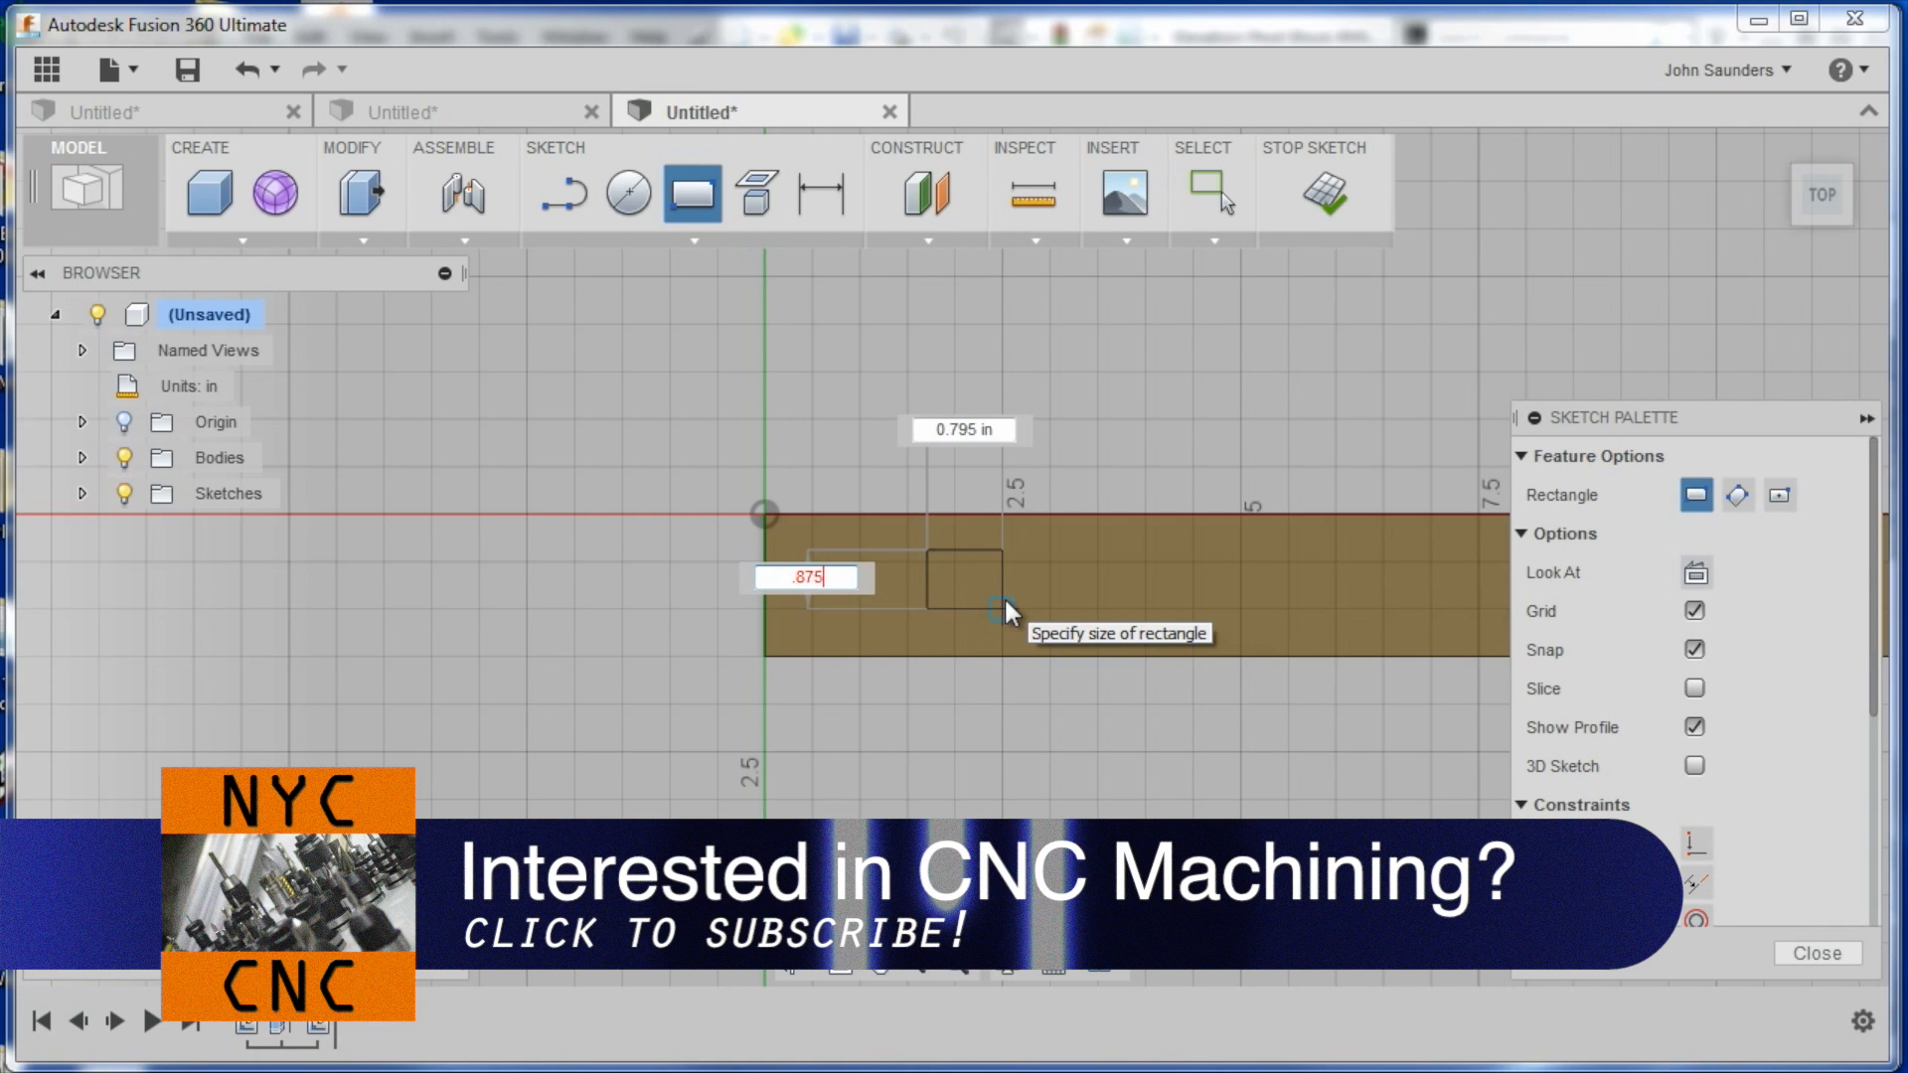
{"action": "key", "text": "Tab"}
{"action": "type", "text": ".875"}
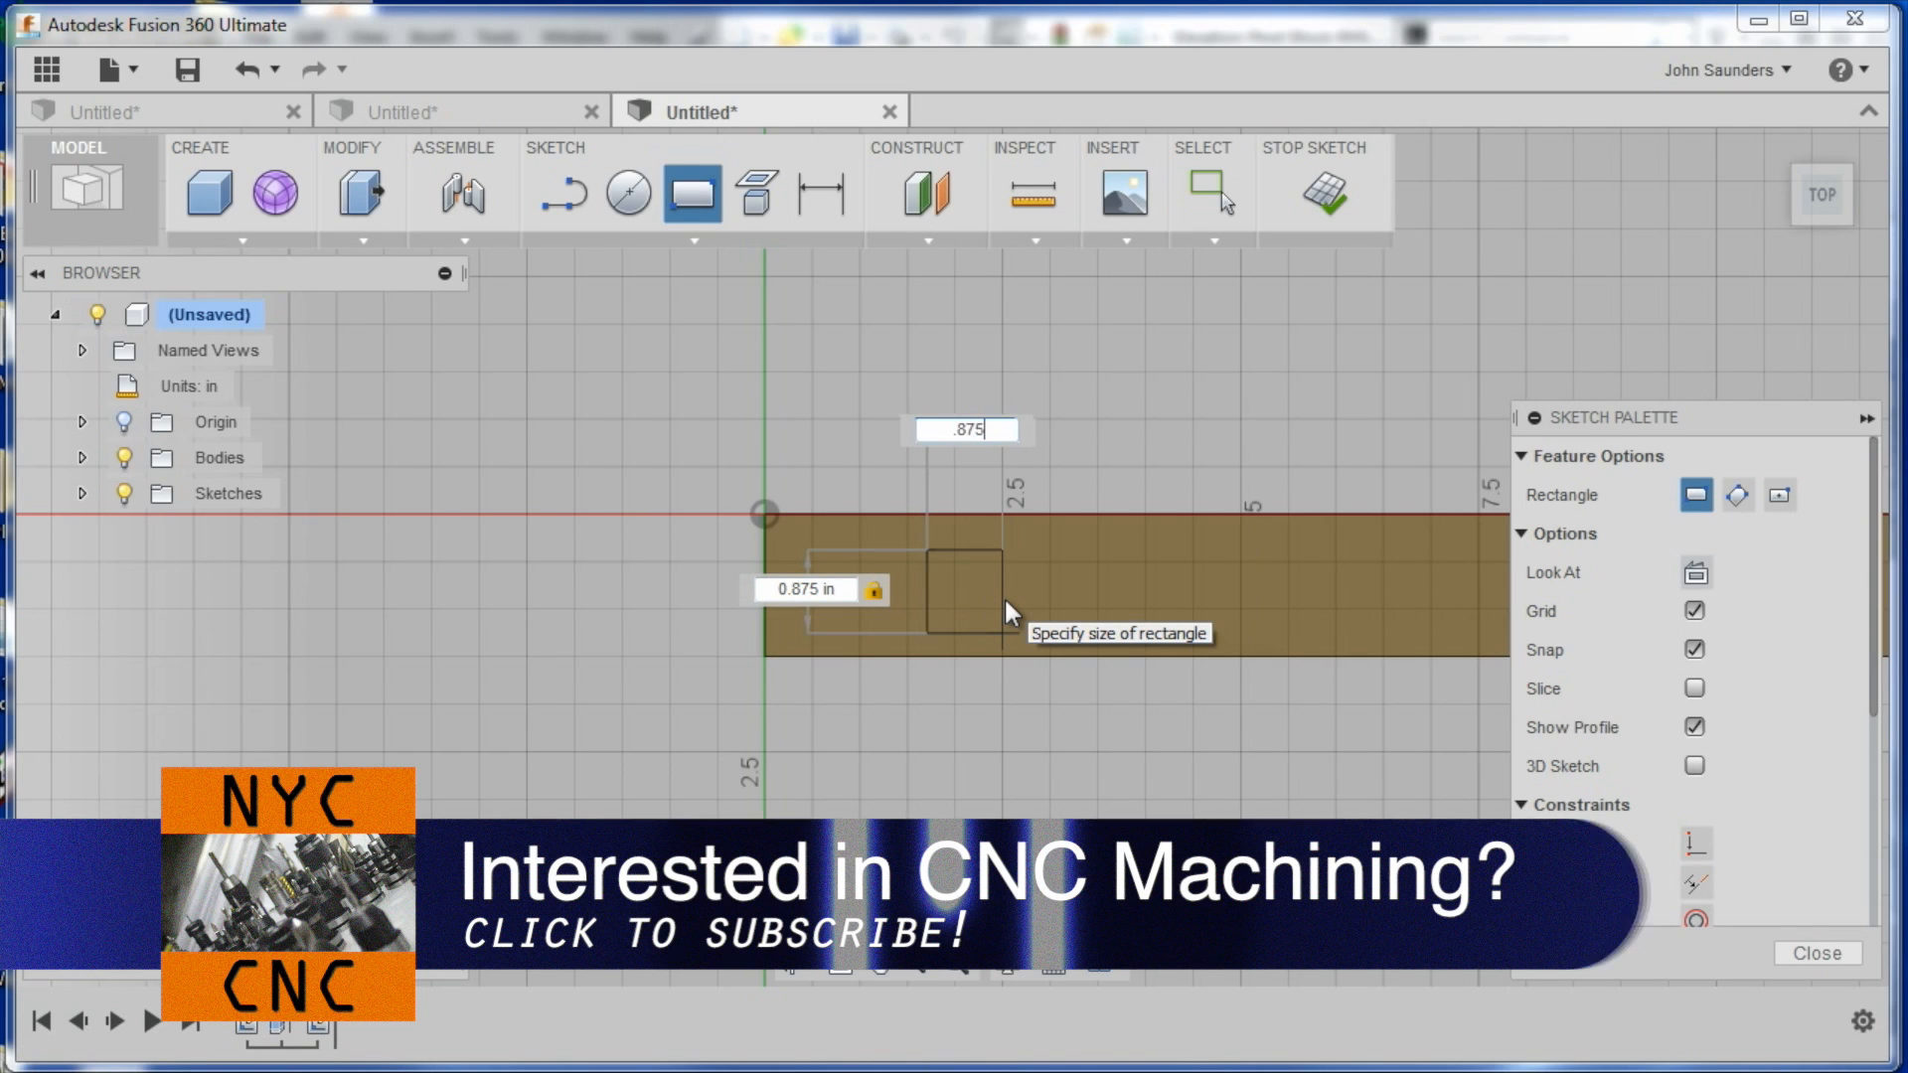
{"action": "key", "text": "Tab"}
{"action": "scroll", "coordinate": [1006, 600], "scroll_direction": "up", "scroll_amount": 5}
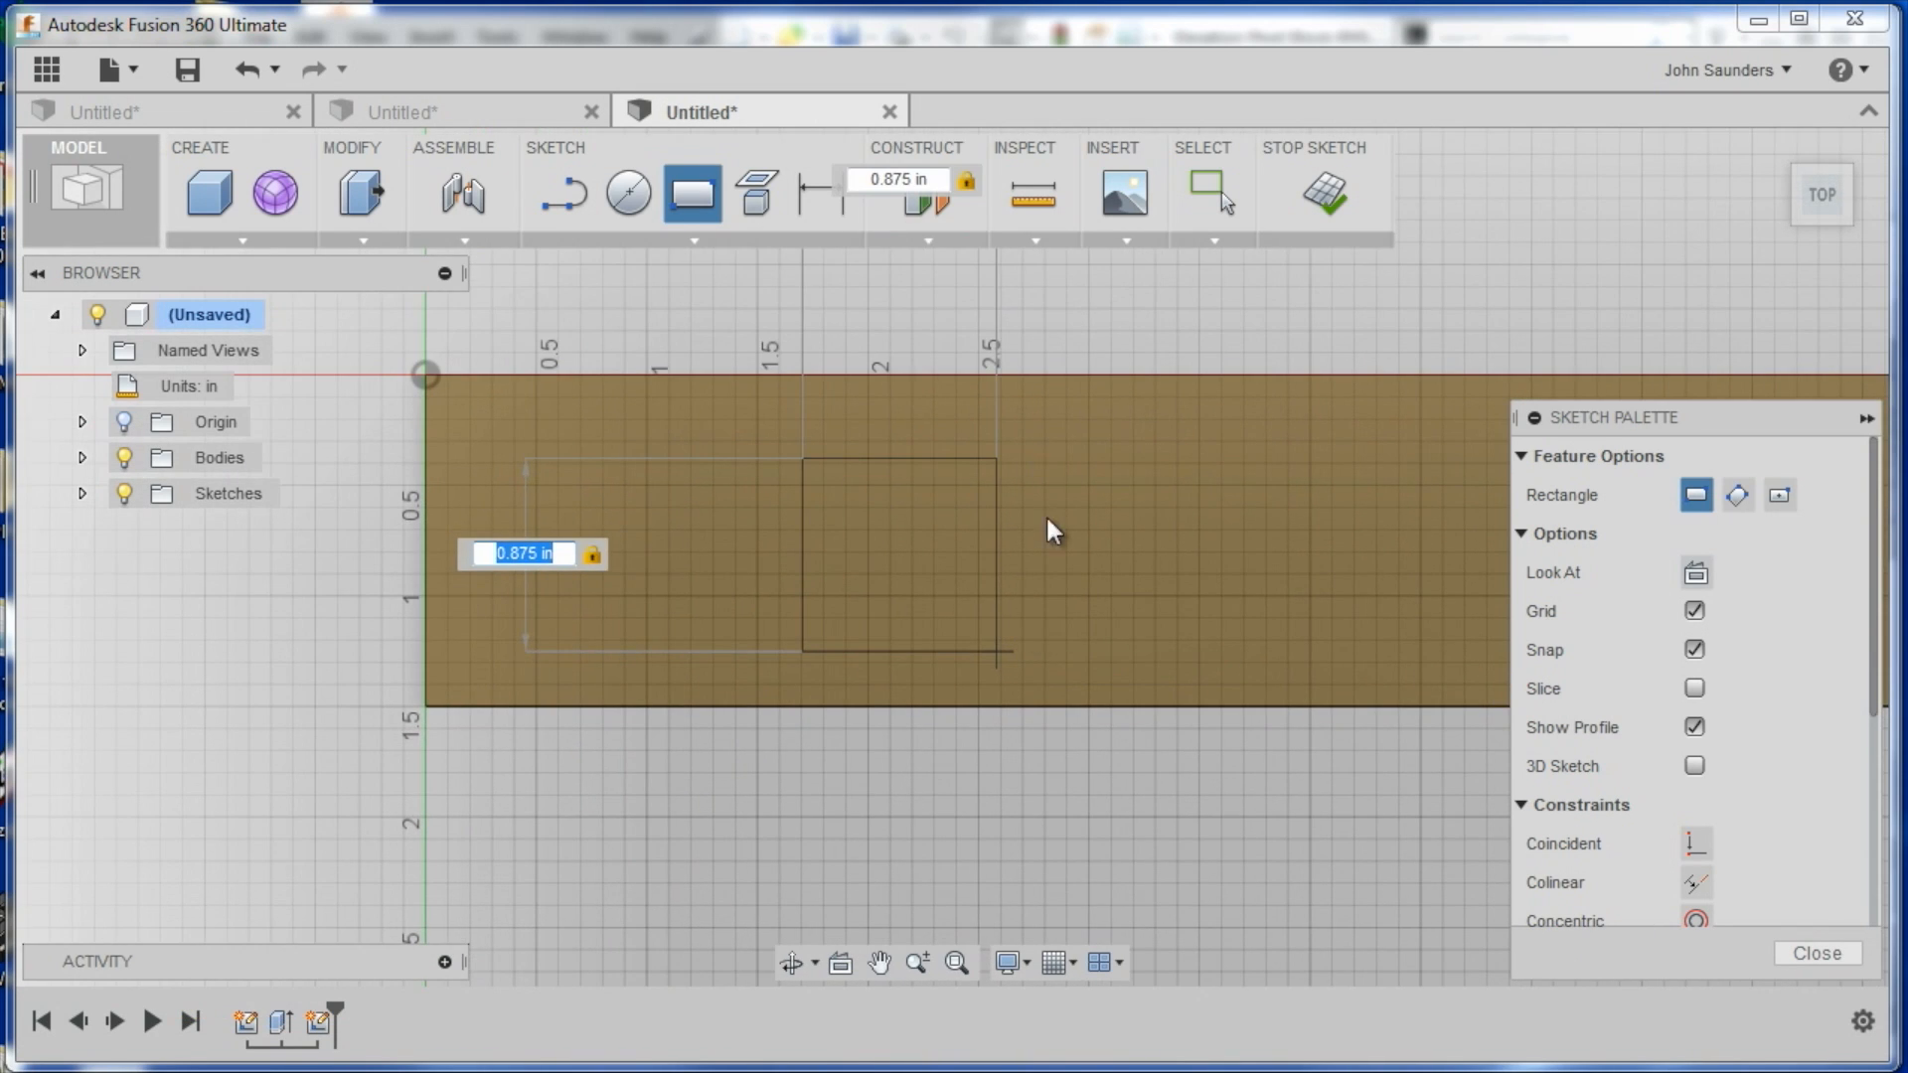
{"action": "left_click", "coordinate": [817, 563]}
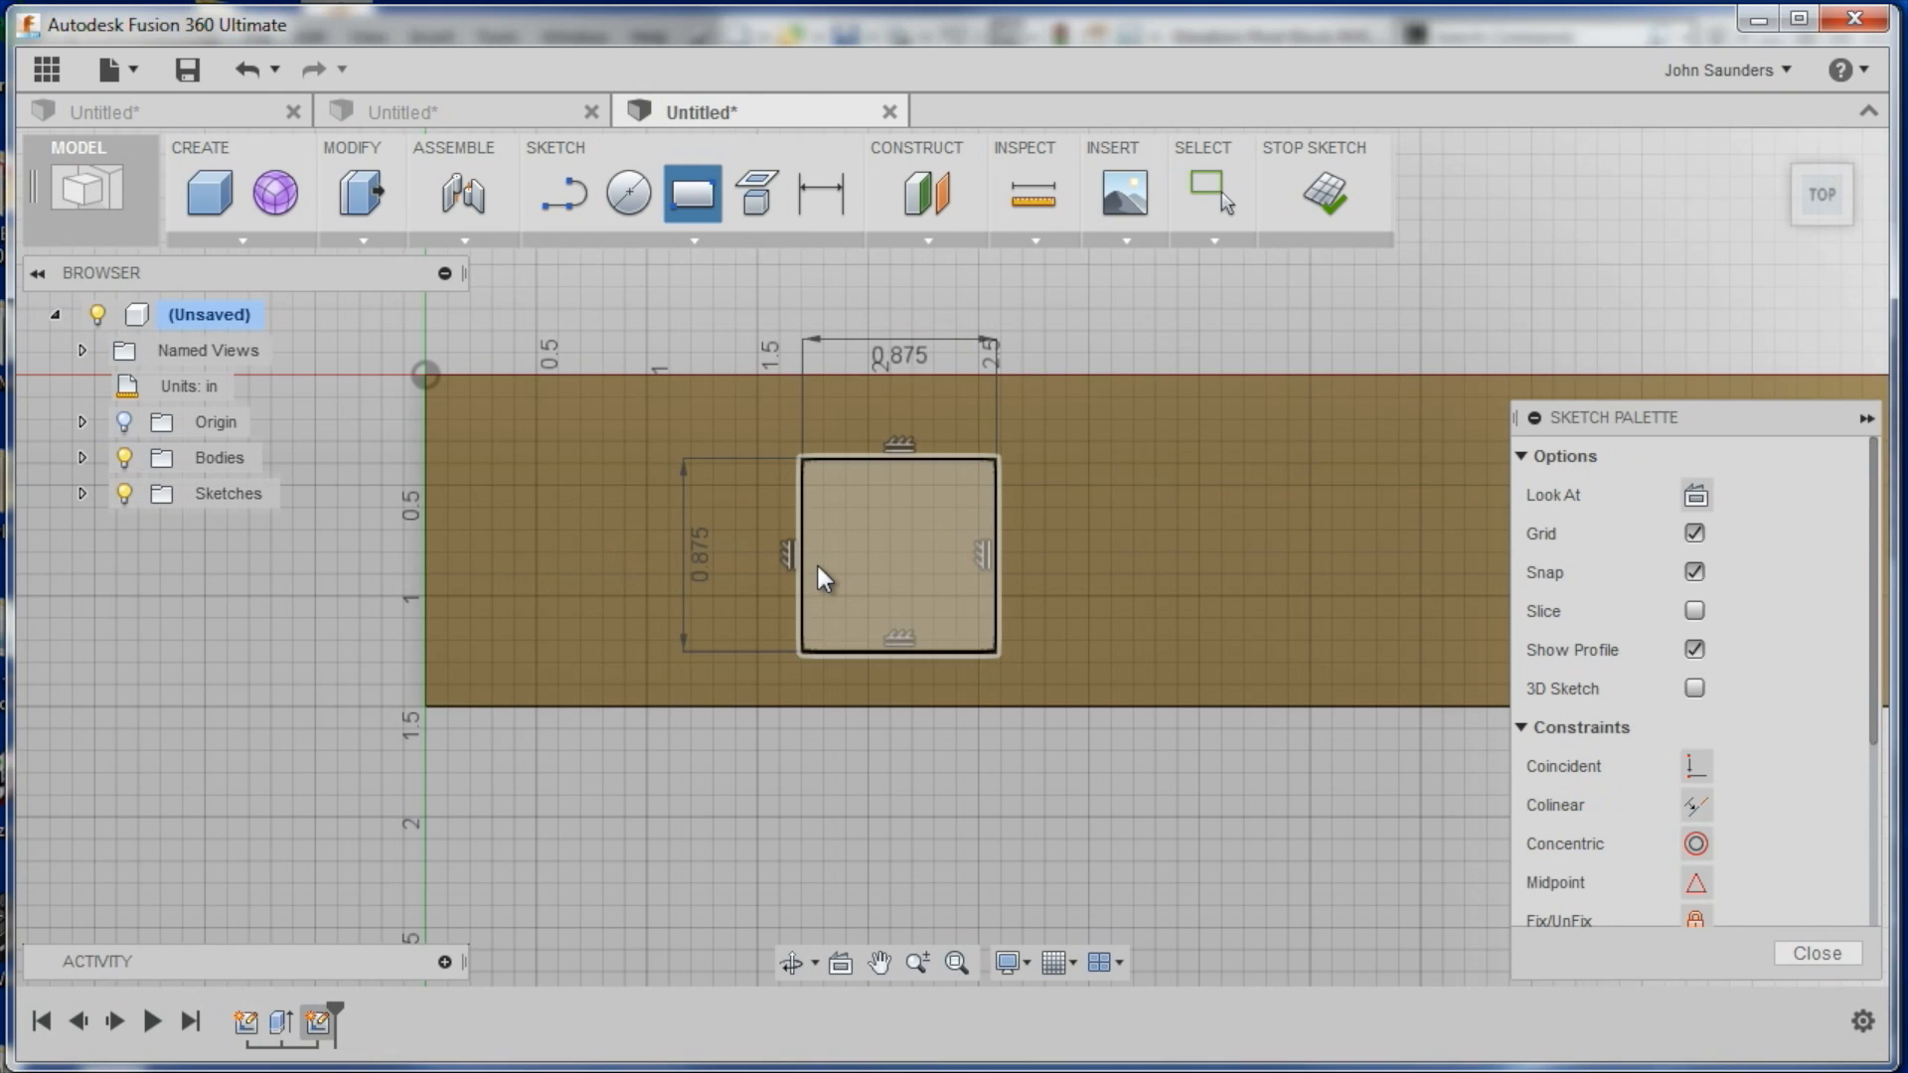
{"action": "key", "text": "Escape"}
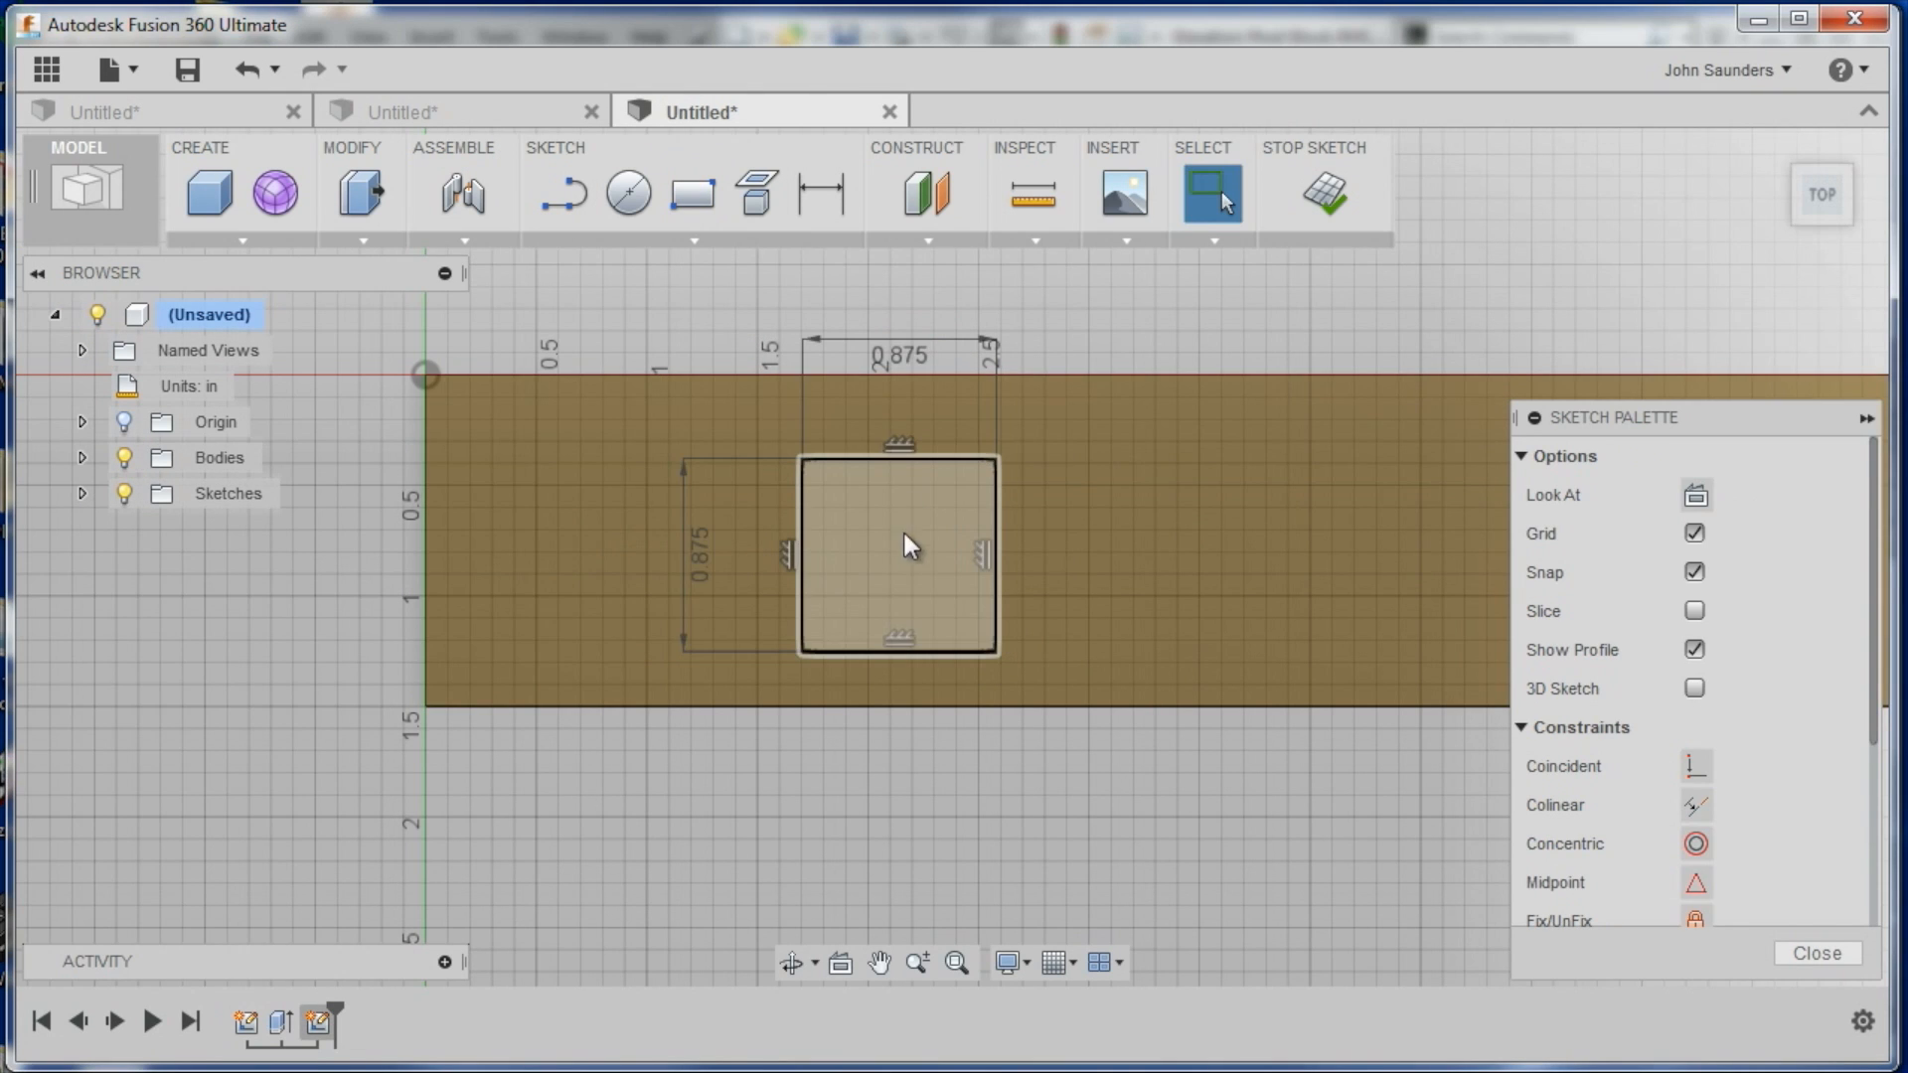
Dimension the distance between the bar's upper edge and the square's upper edge as 0.25 in
{"action": "left_click", "coordinate": [837, 191]}
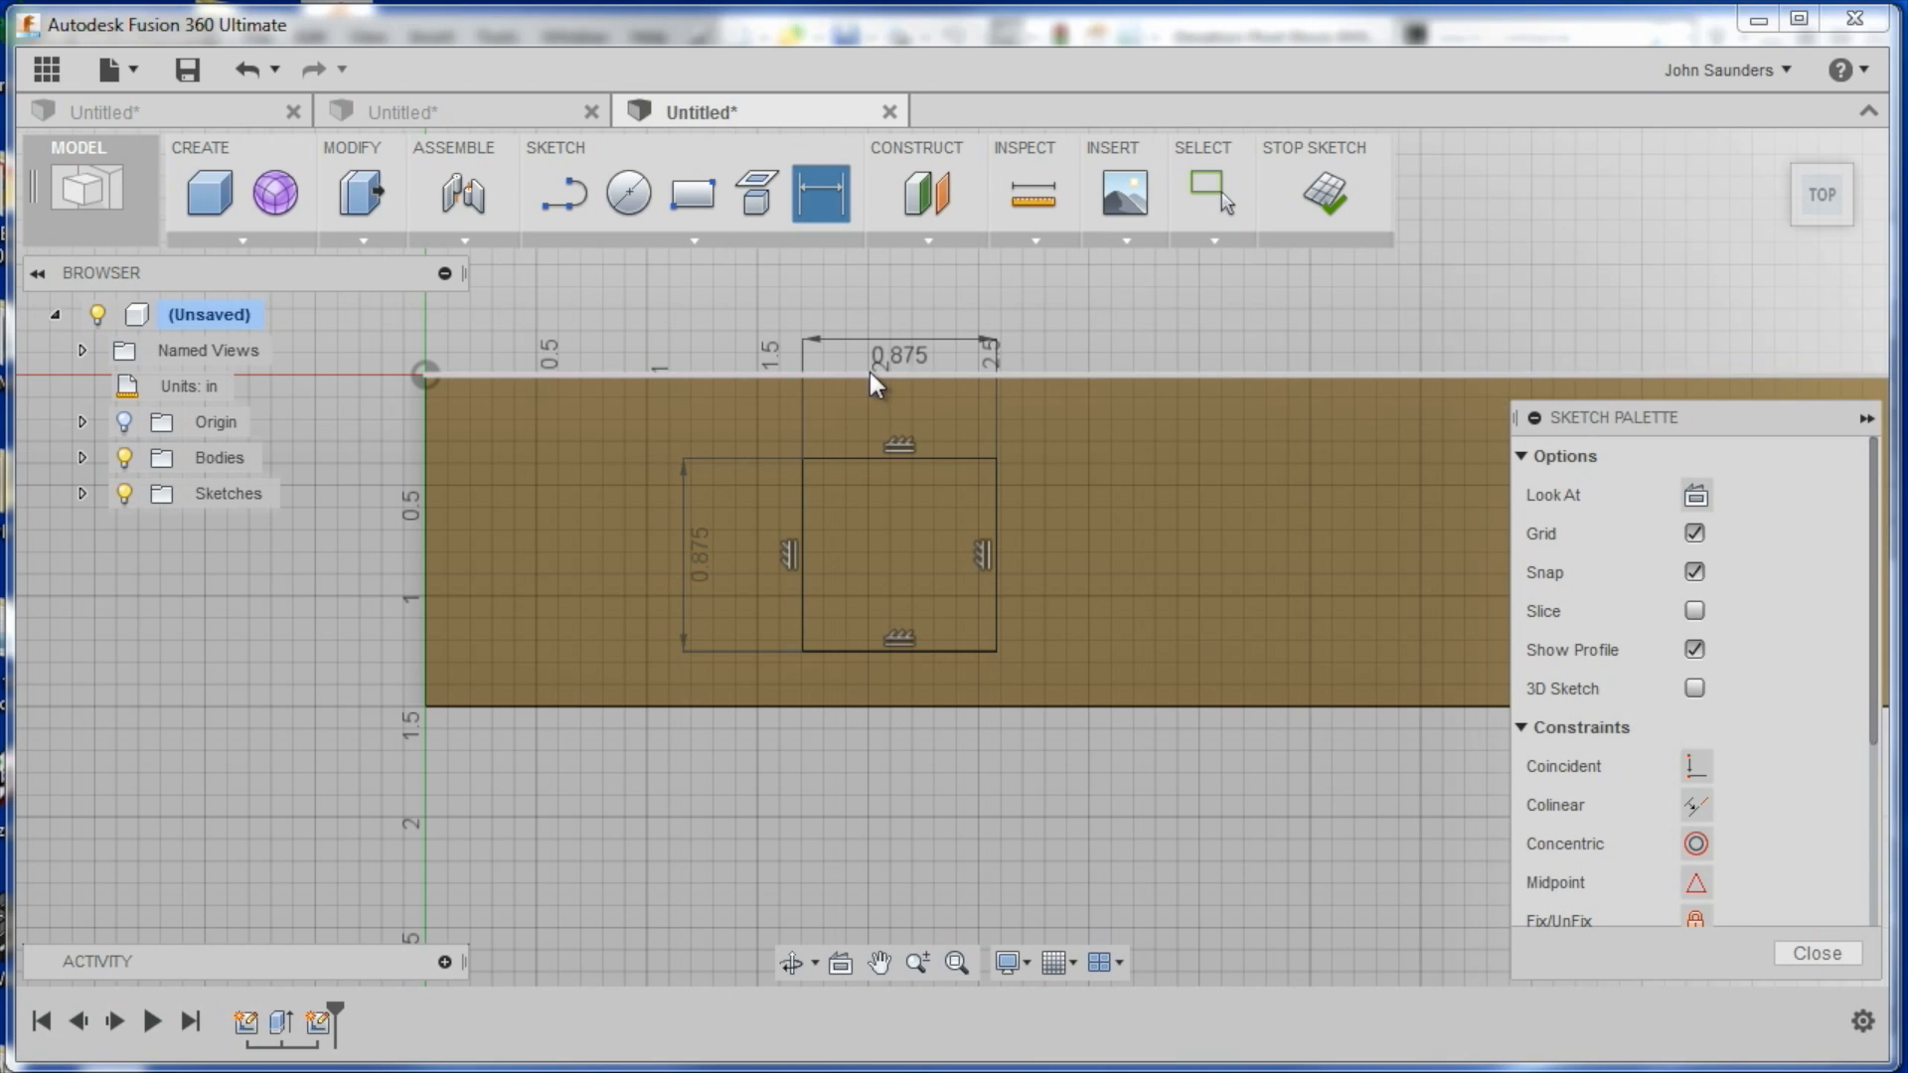
{"action": "left_click", "coordinate": [851, 458]}
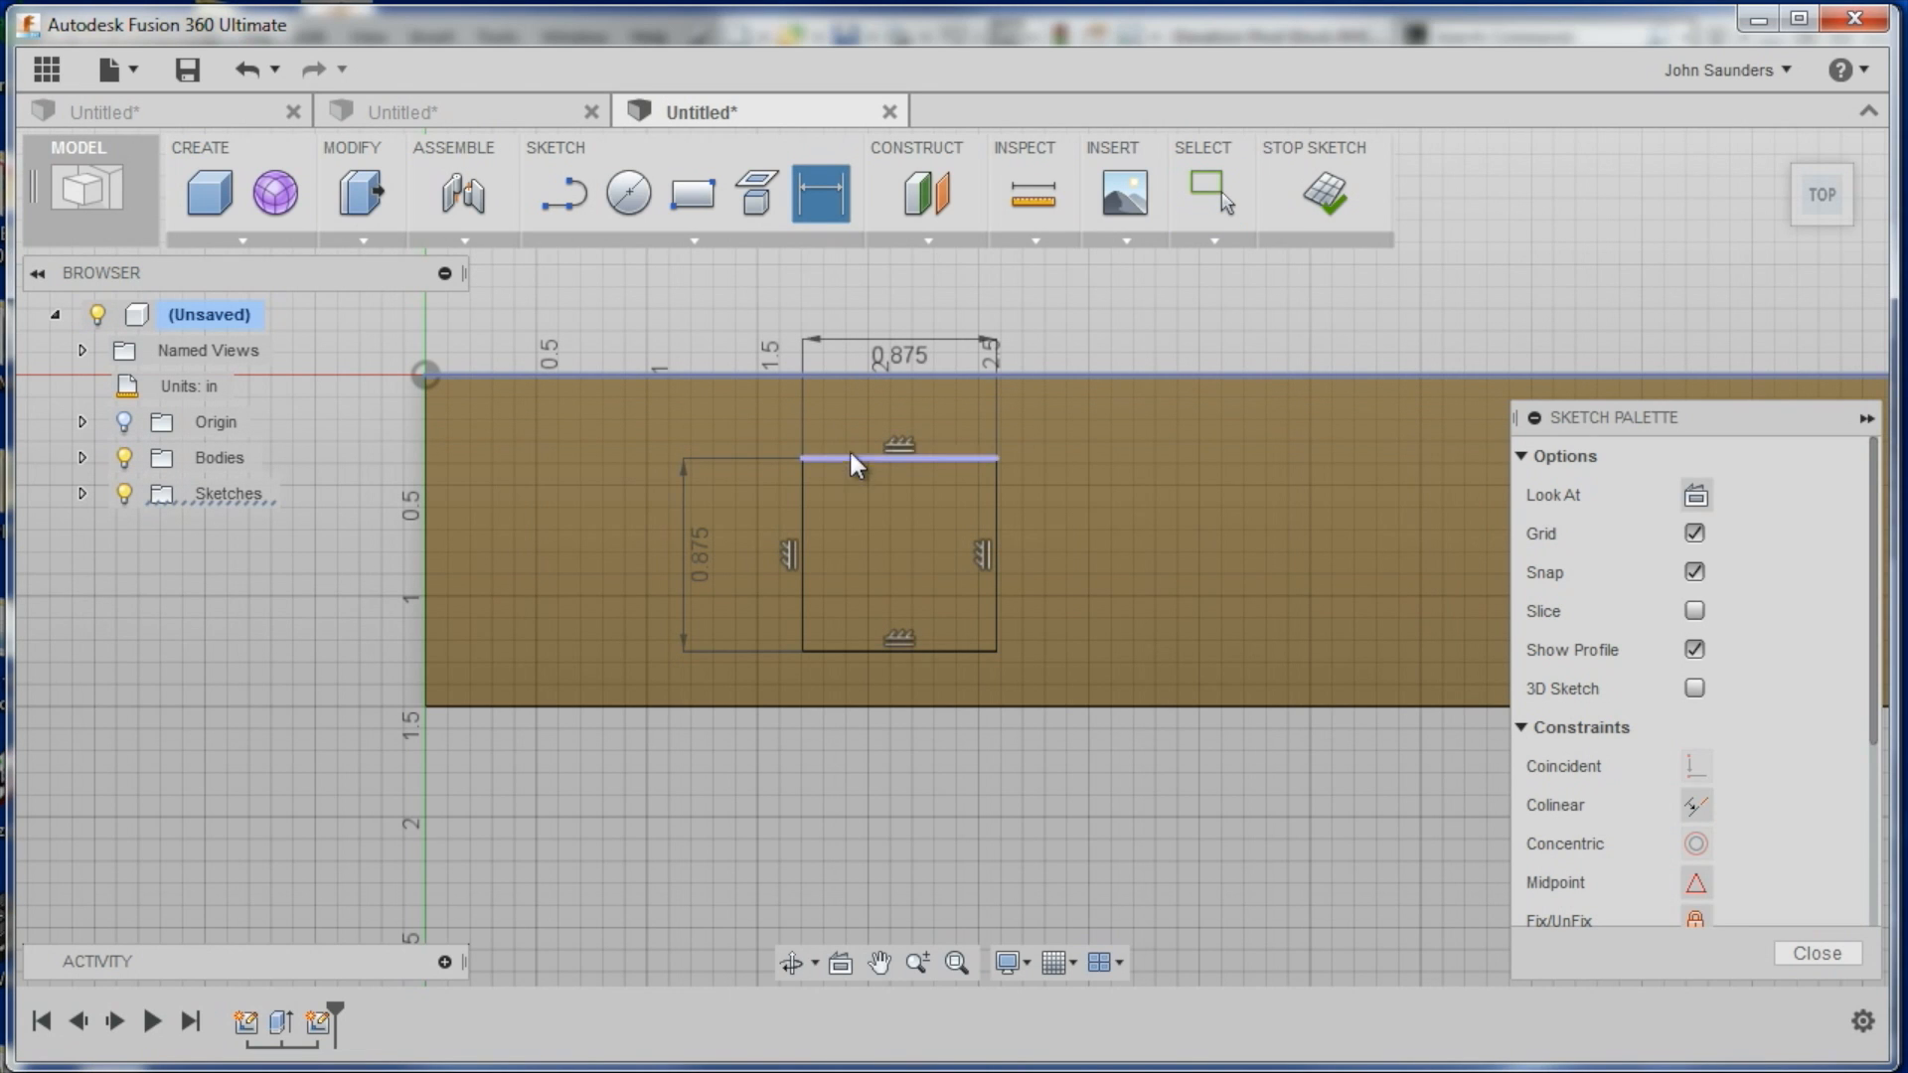
{"action": "left_click", "coordinate": [1254, 437]}
{"action": "type", "text": "0.25"}
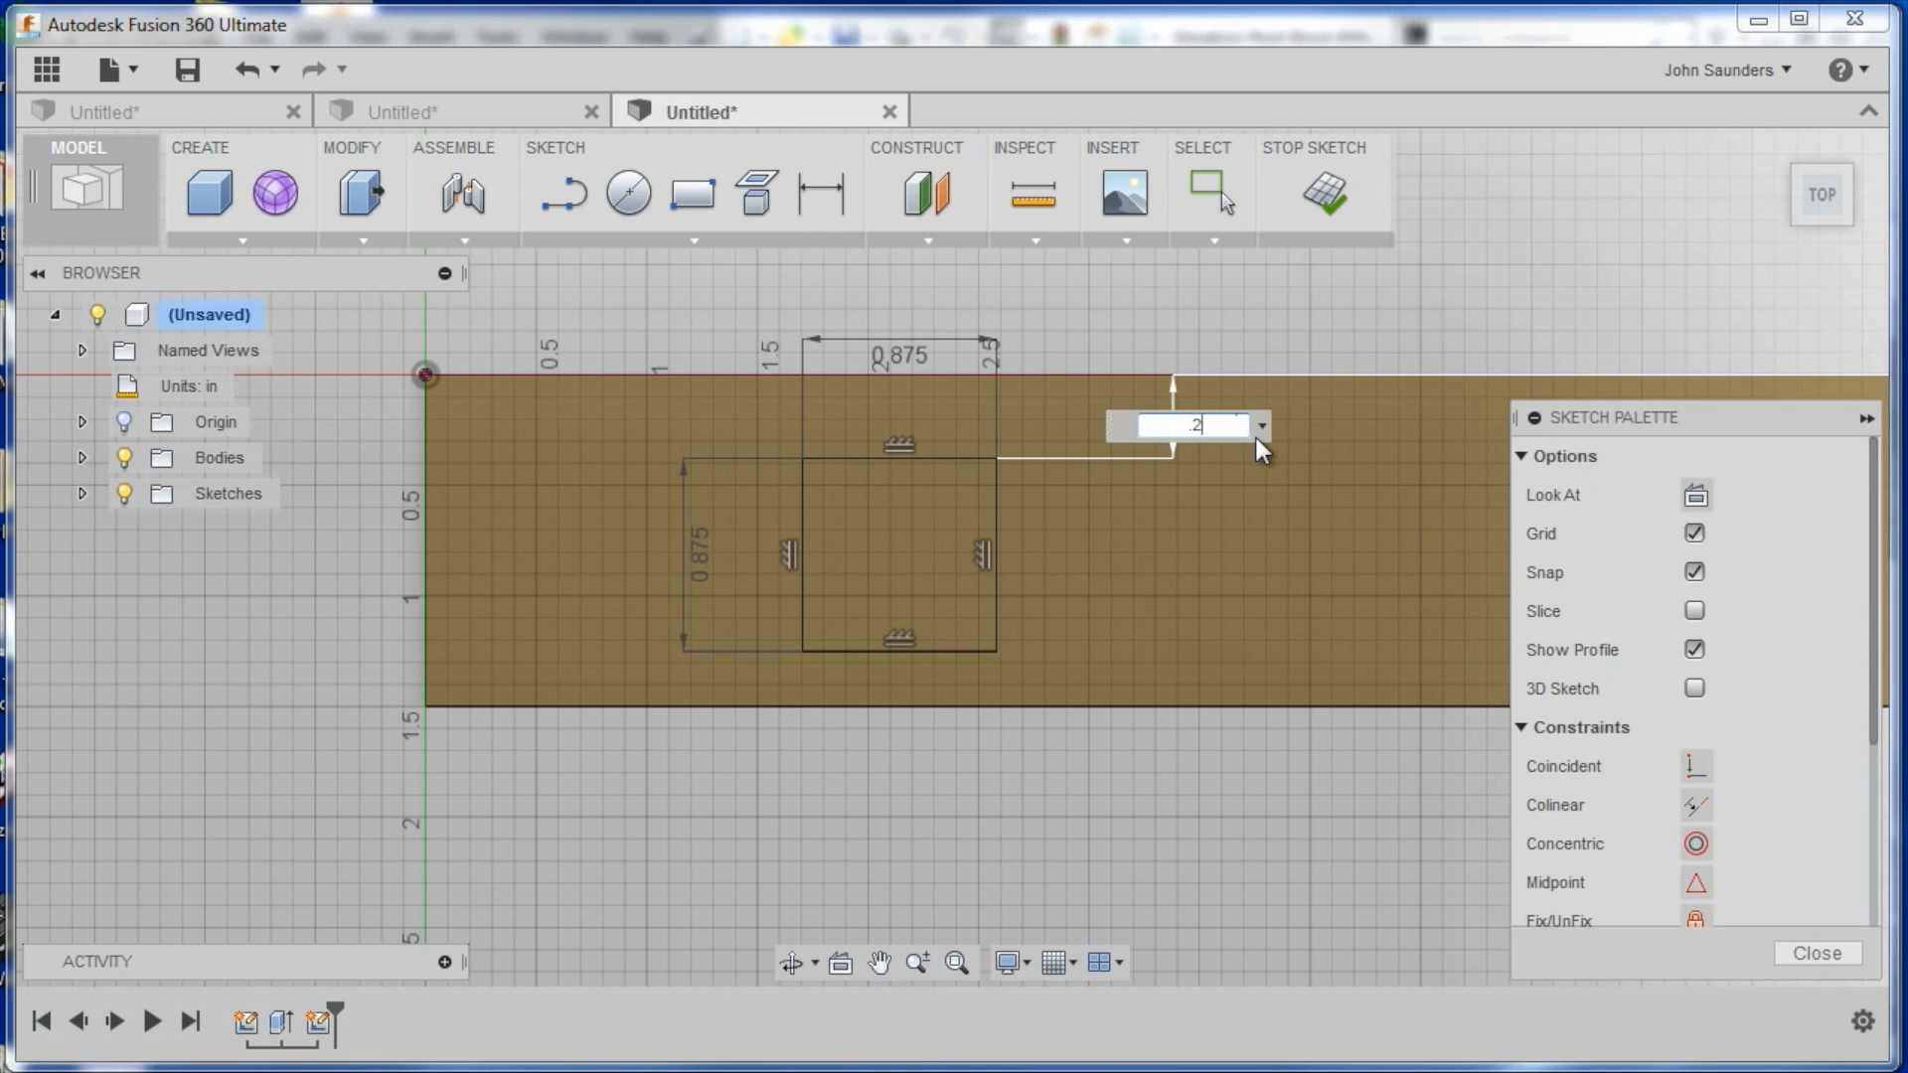
{"action": "key", "text": "Return"}
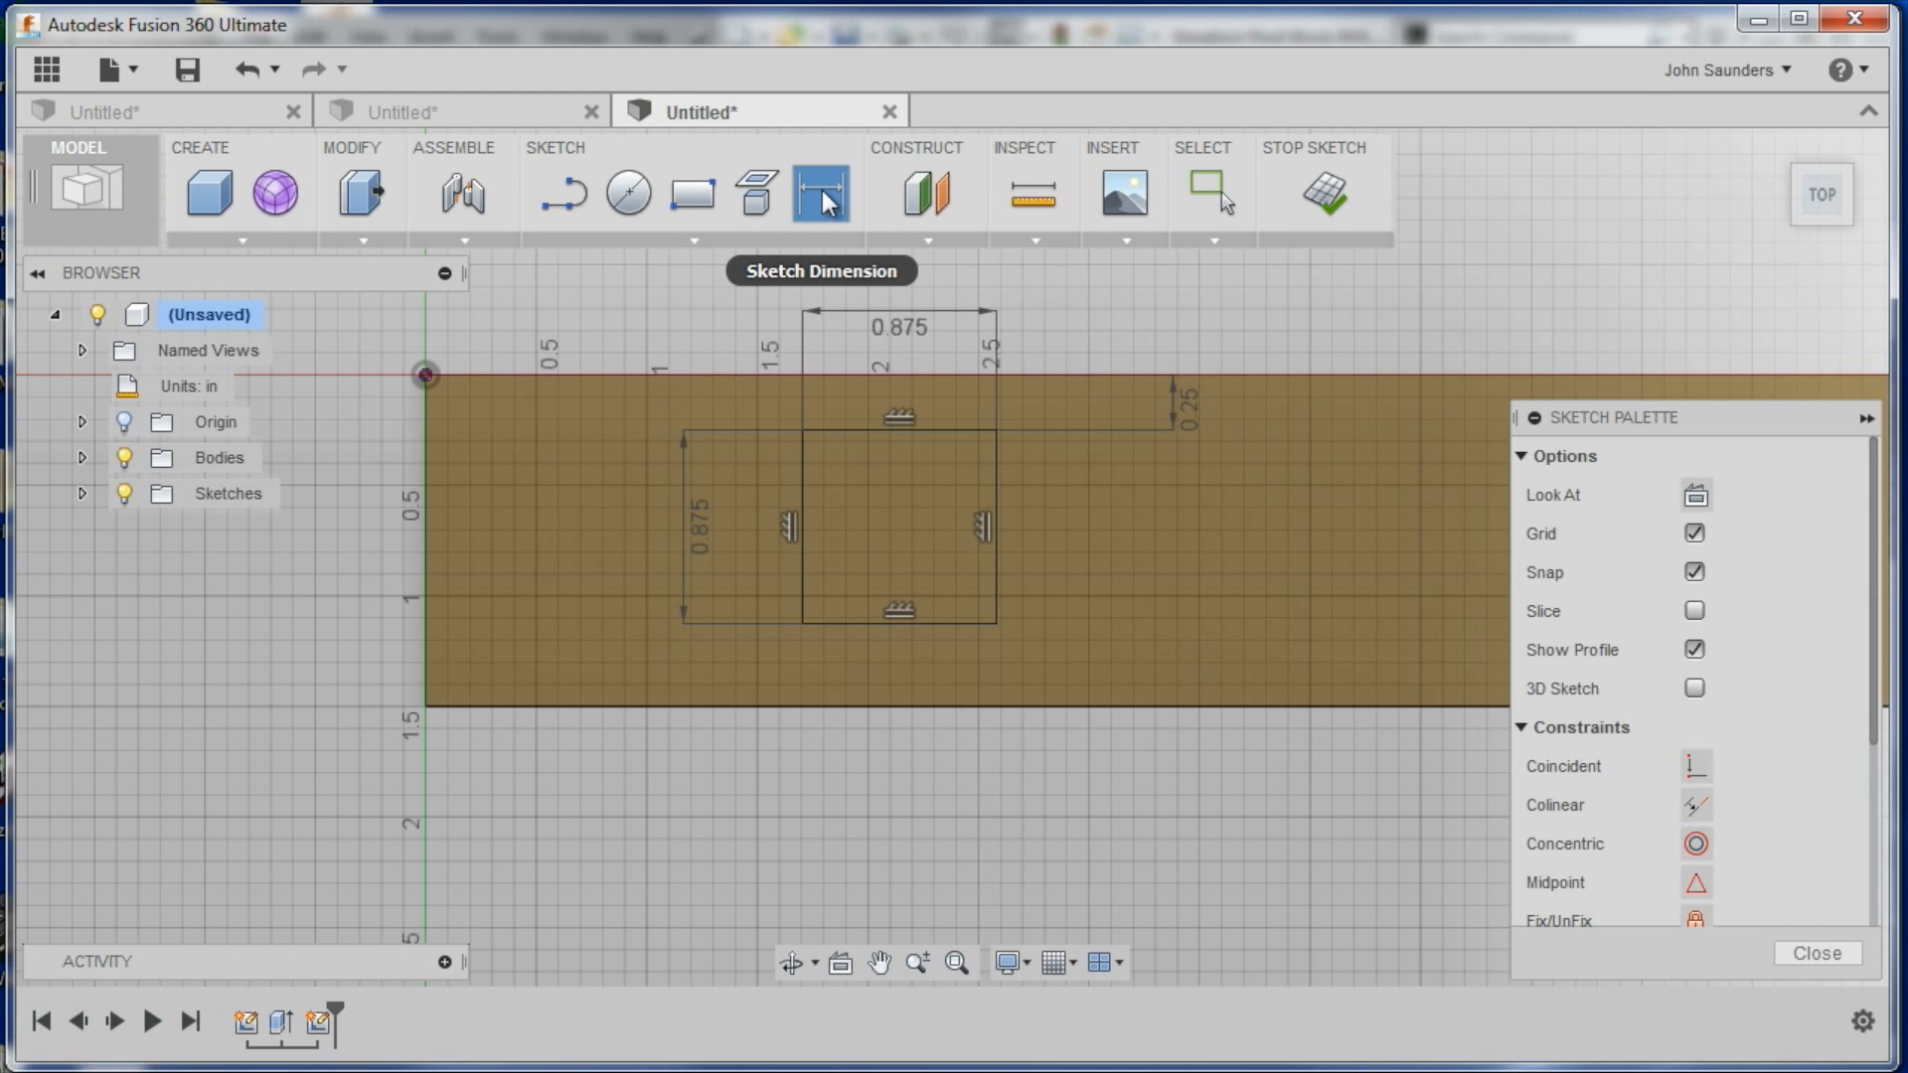
{"action": "left_click", "coordinate": [694, 240]}
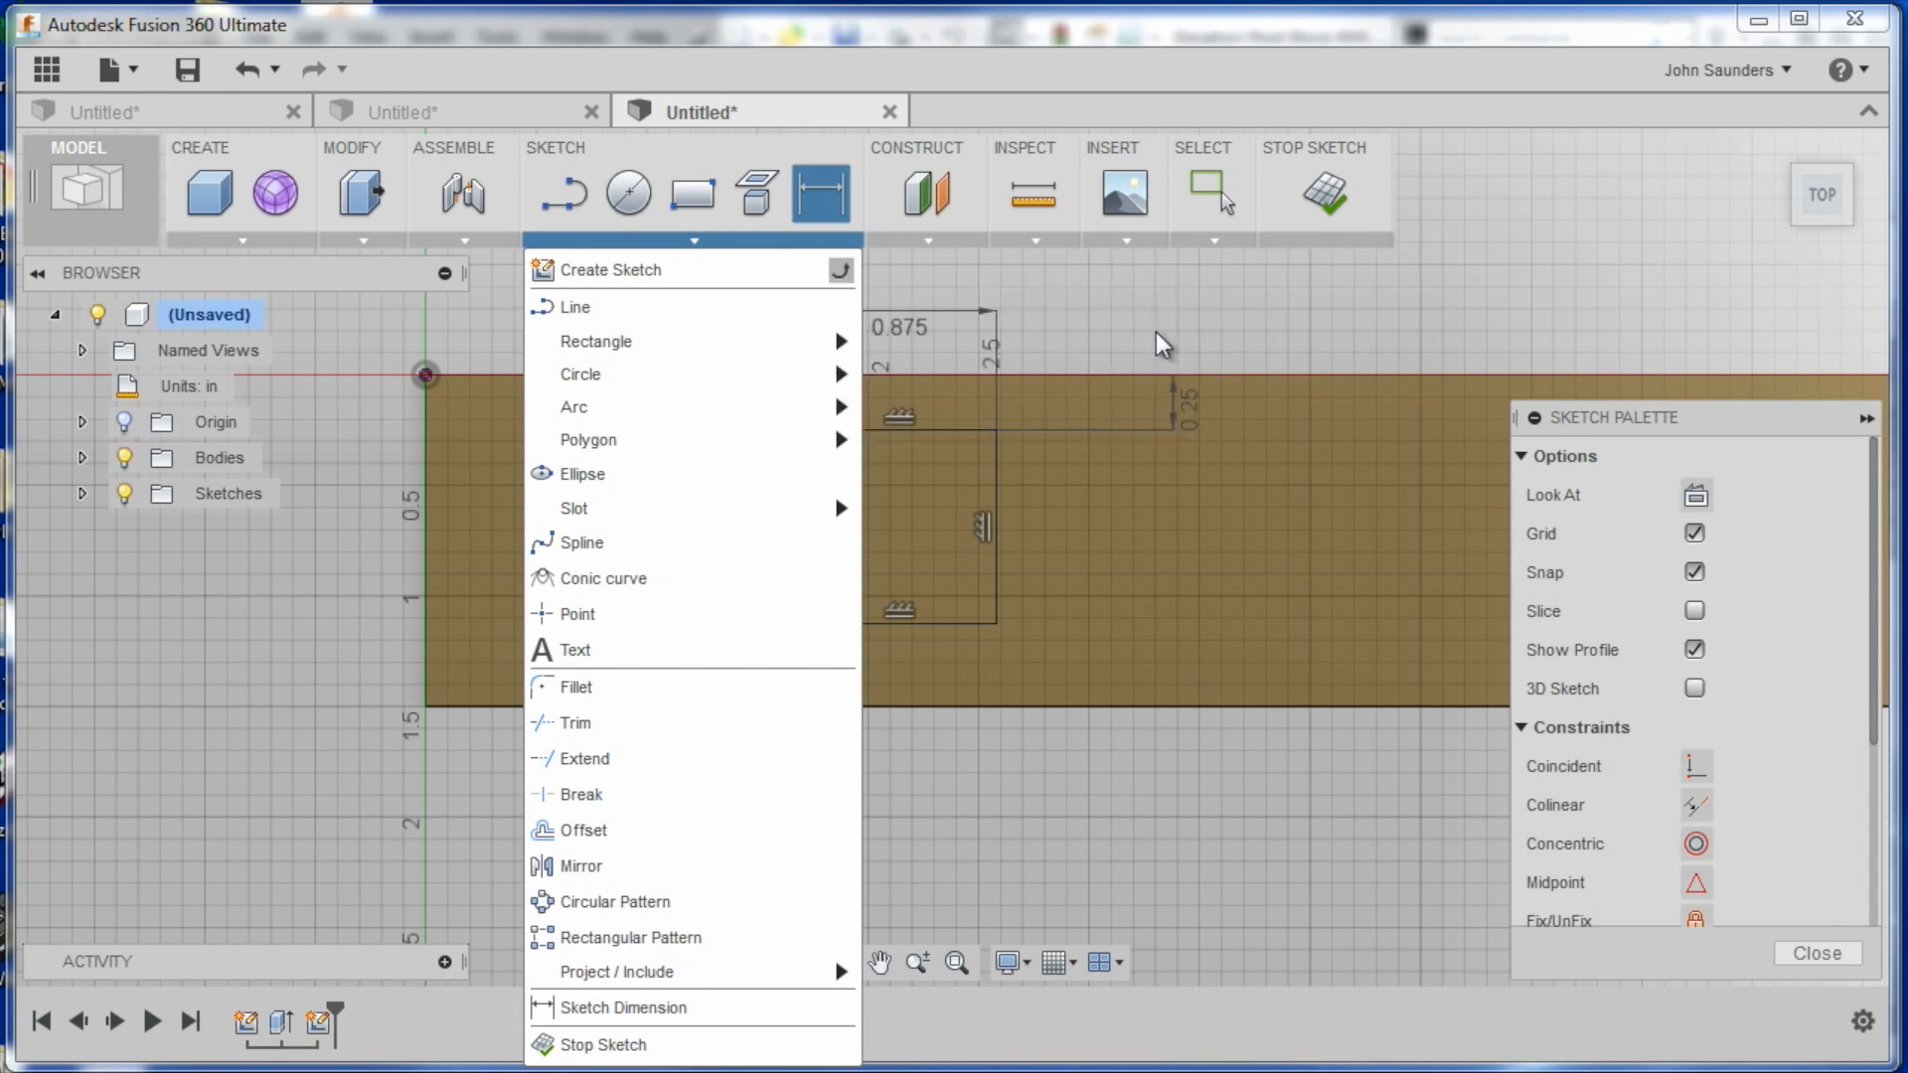
{"action": "left_click", "coordinate": [1316, 276]}
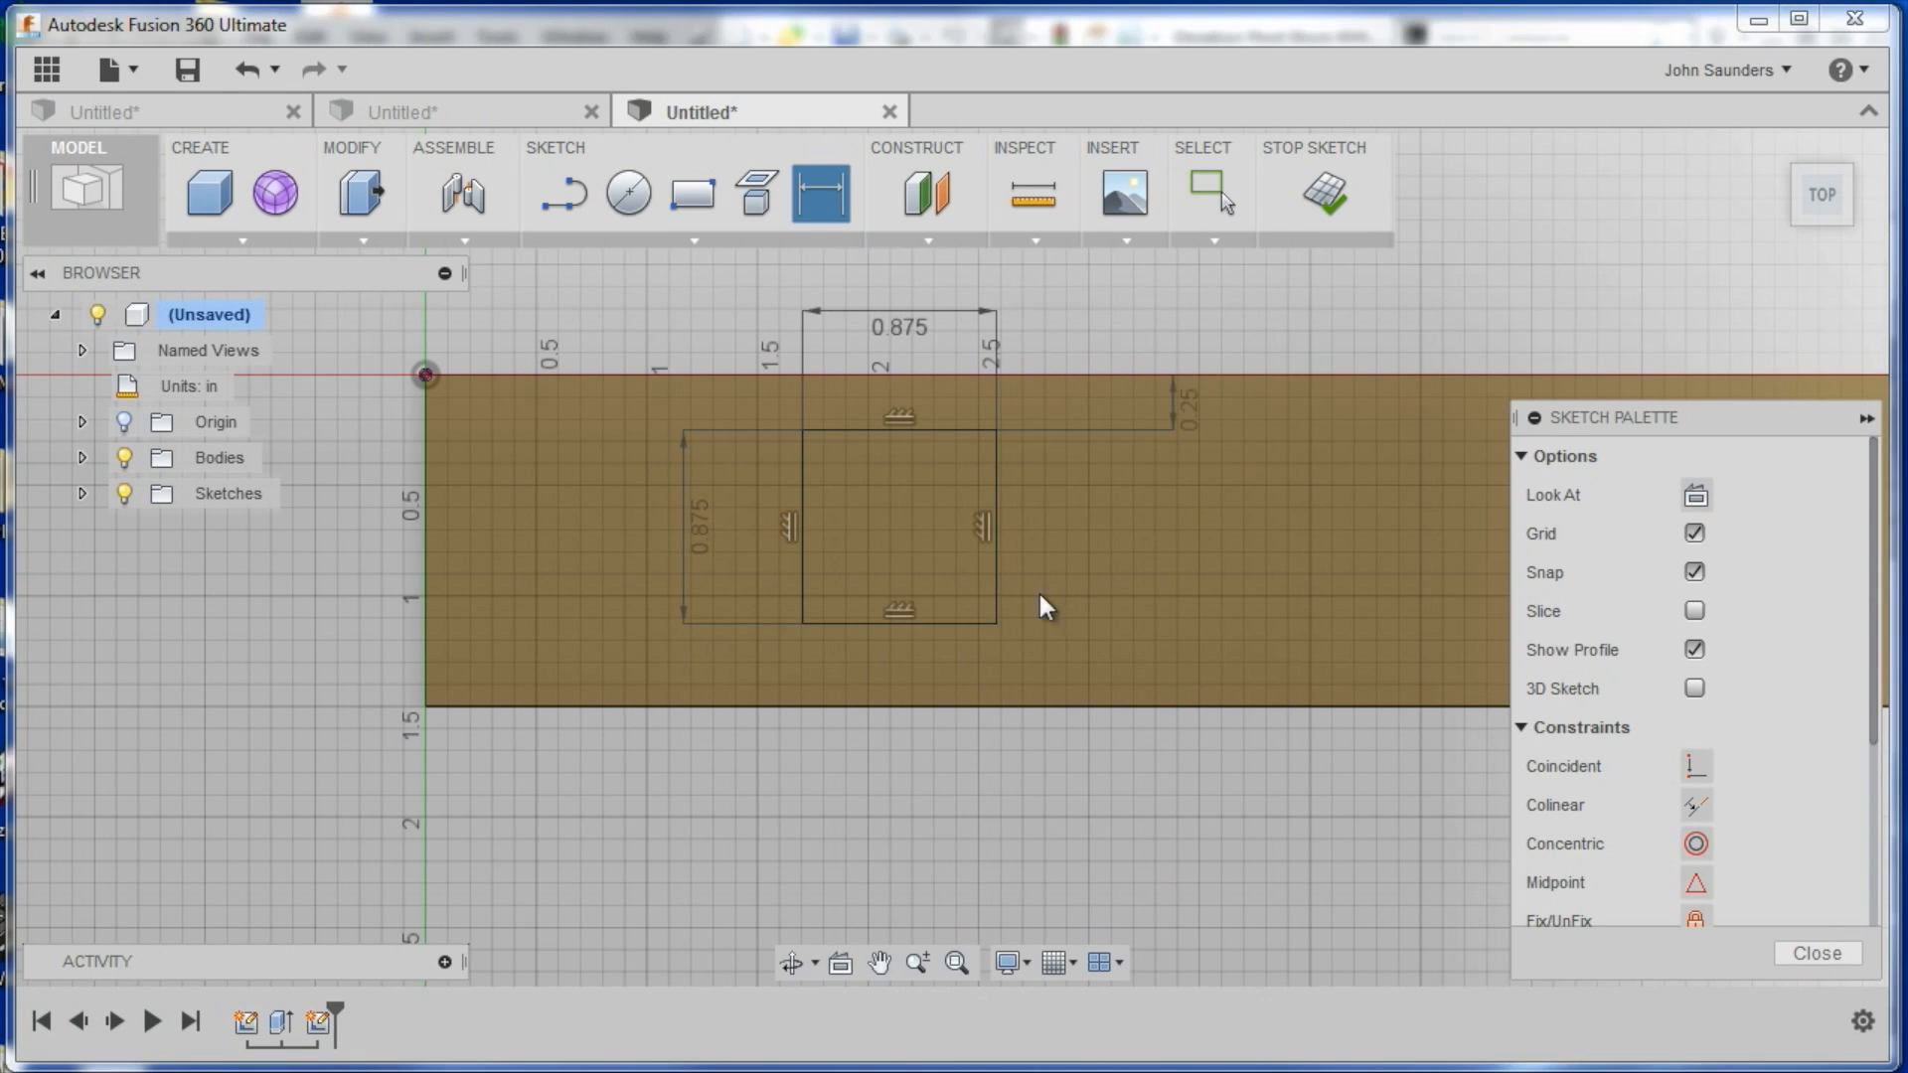
{"action": "left_click", "coordinate": [428, 471]}
Open Calculator, work out the centering offset as 1.5 minus 0.875, divided by 2, and close it
{"action": "key", "text": "super"}
{"action": "type", "text": "calc"}
{"action": "key", "text": "Return"}
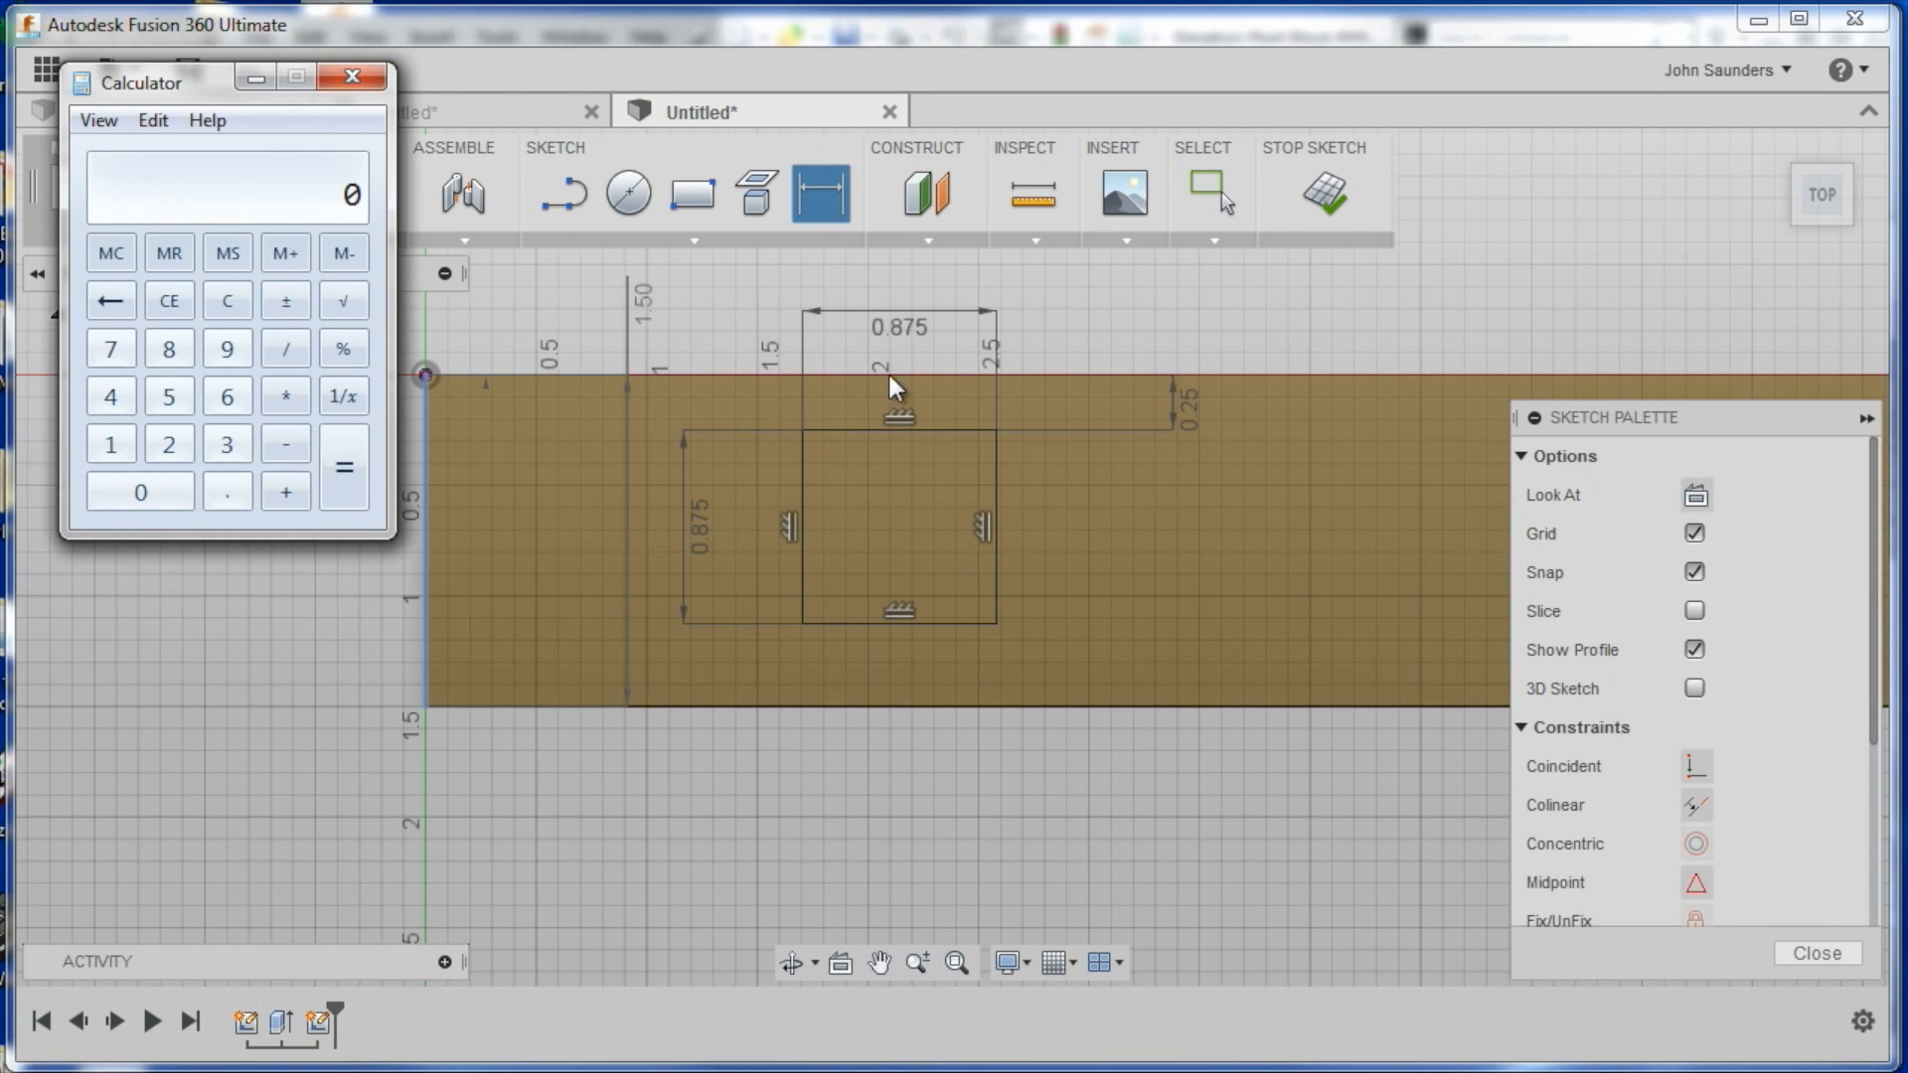
{"action": "left_click_drag", "start_coordinate": [177, 75], "coordinate": [1027, 336]}
{"action": "type", "text": "1.5-0.875"}
{"action": "key", "text": "Return"}
{"action": "type", "text": "/2"}
{"action": "key", "text": "Return"}
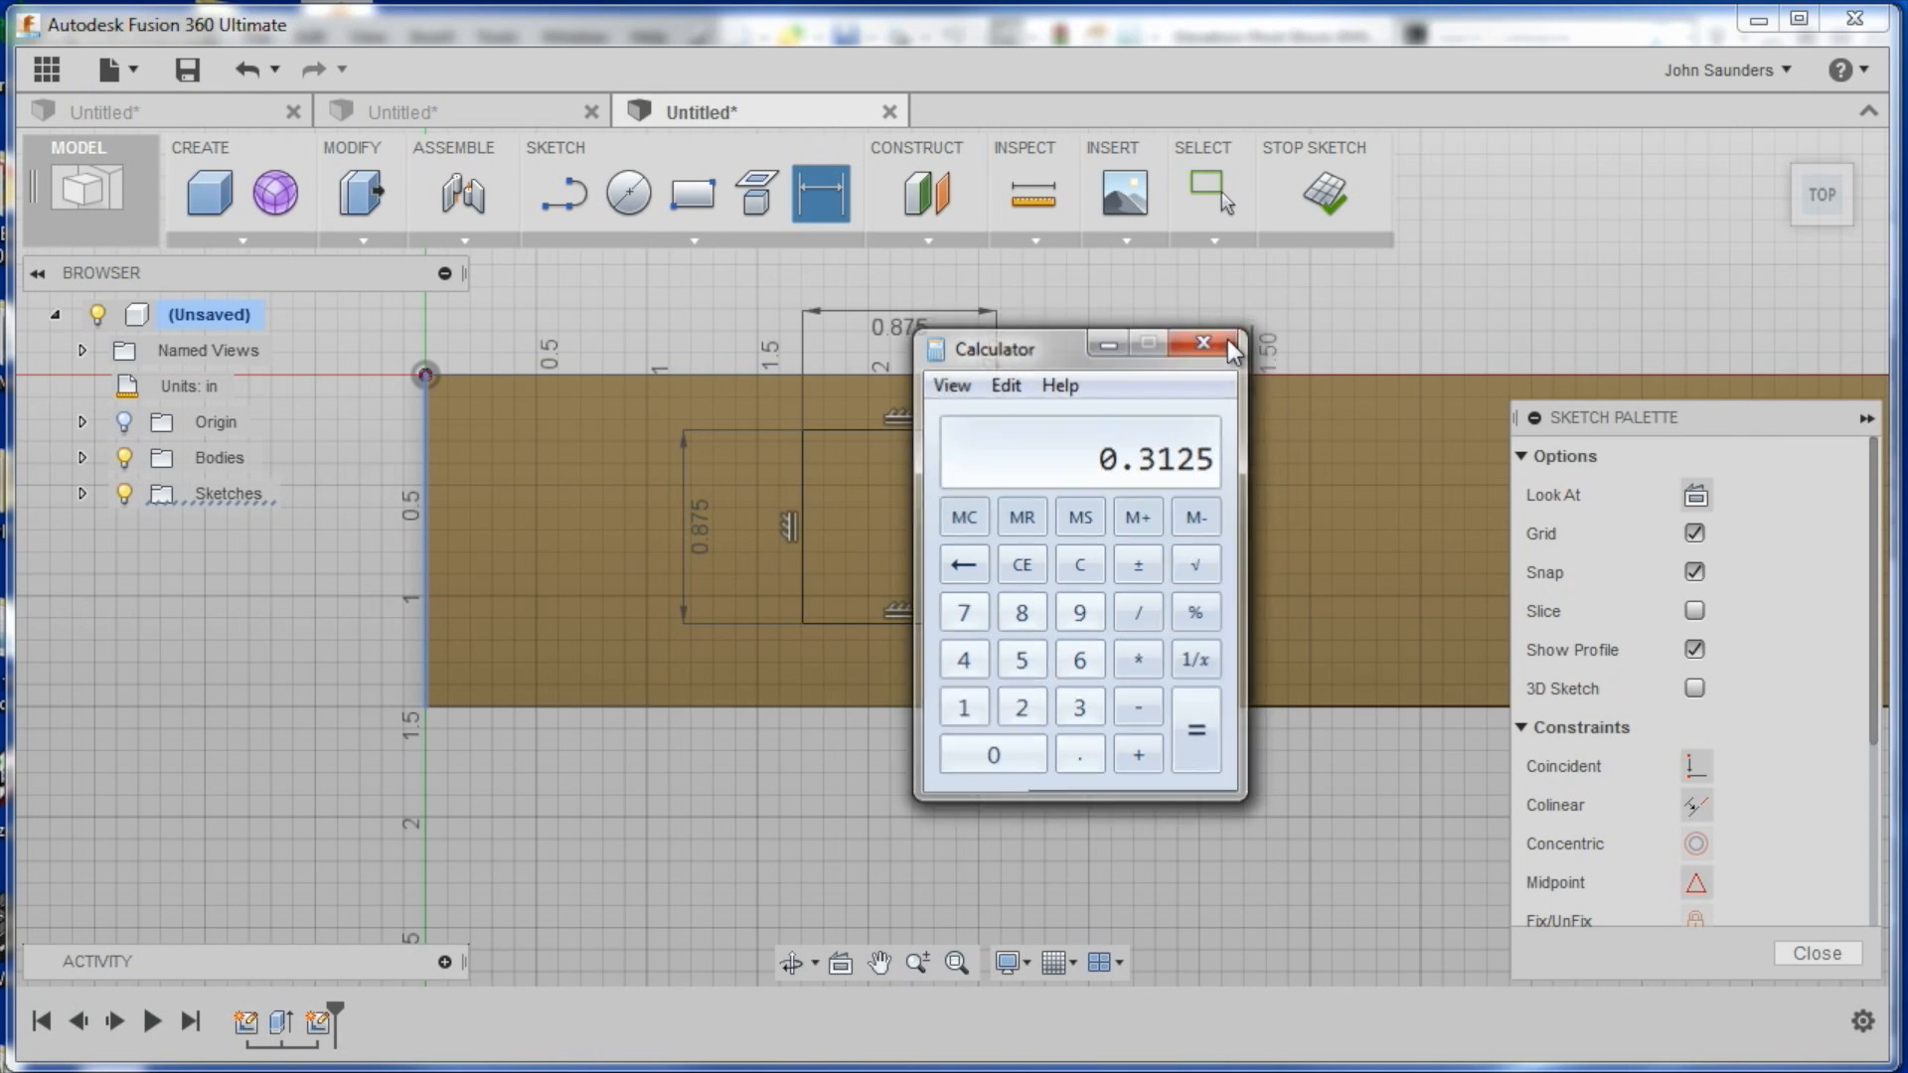
{"action": "left_click", "coordinate": [1228, 342]}
Set the distance between the bar's upper edge and the square to 0.3125 in
{"action": "left_click", "coordinate": [1196, 395]}
{"action": "double_click", "coordinate": [1195, 409]}
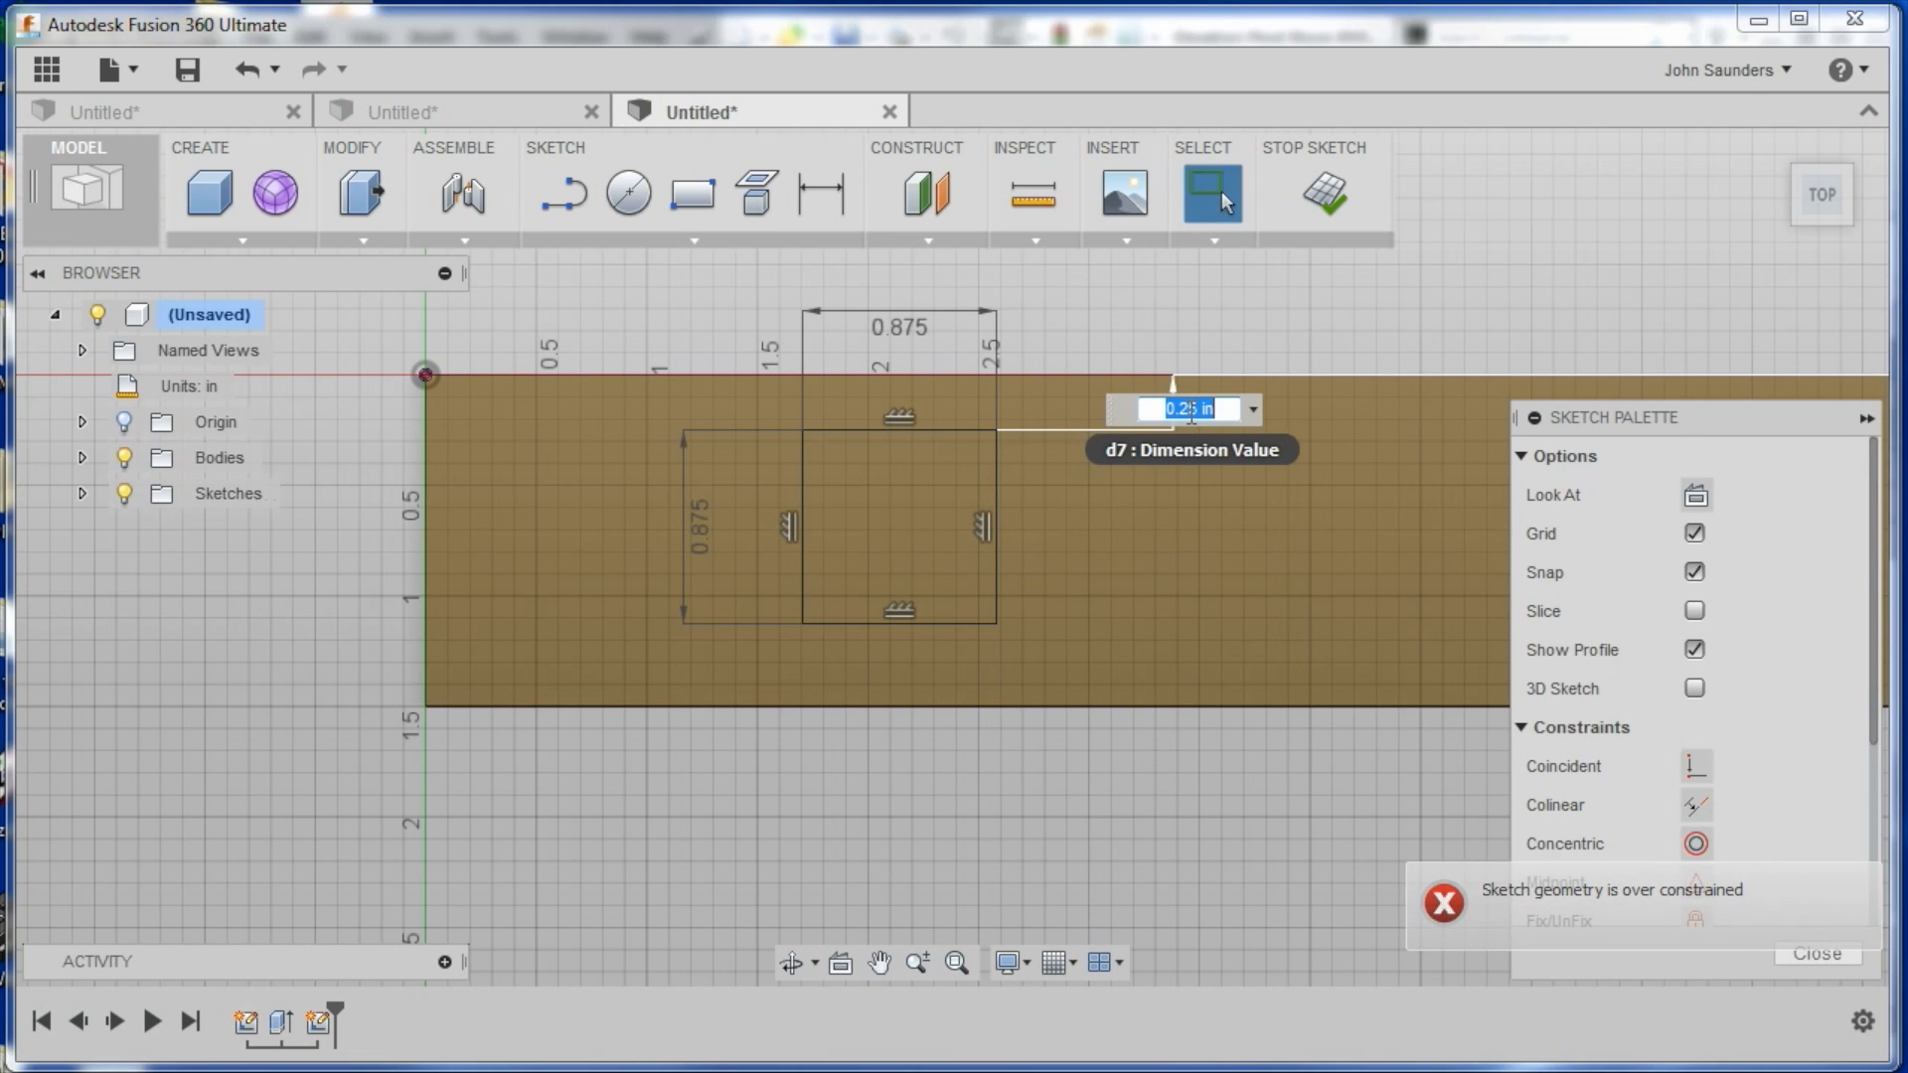
{"action": "type", "text": "0.3125"}
{"action": "key", "text": "Return"}
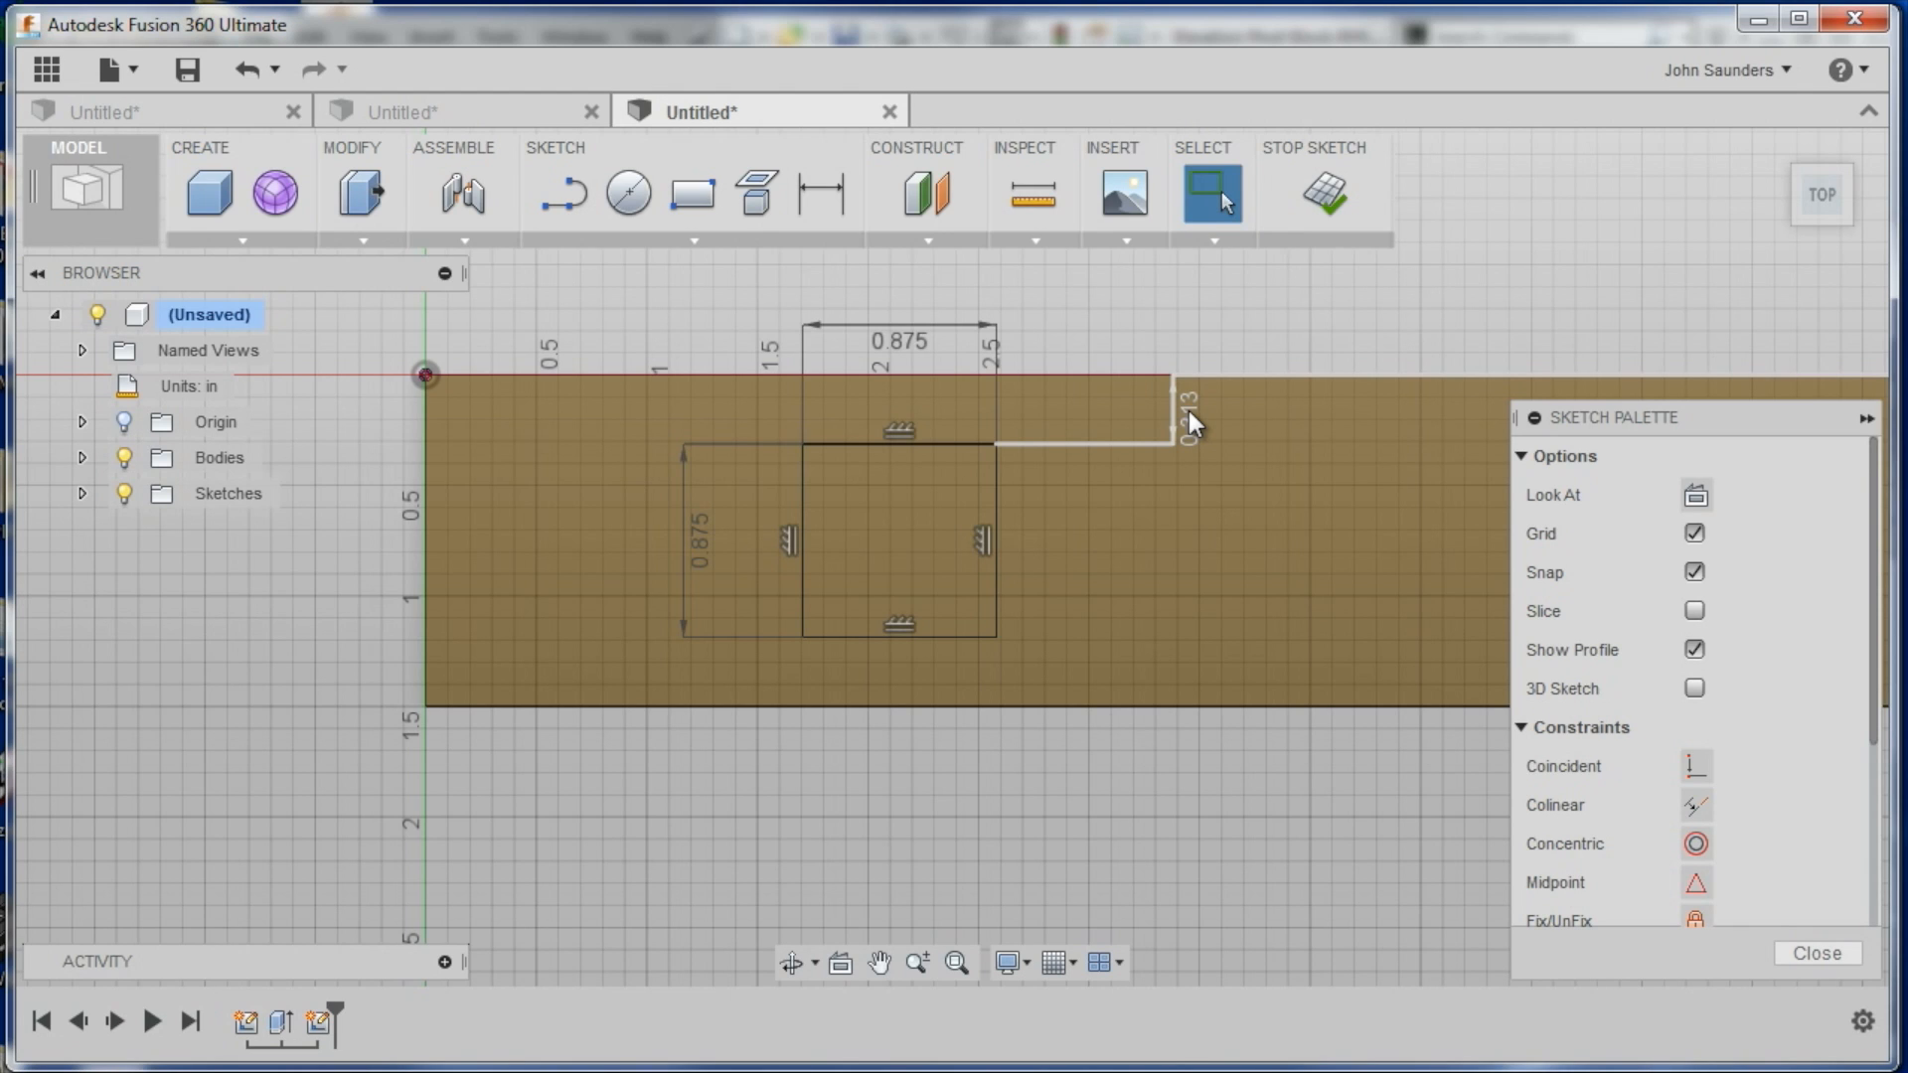
{"action": "left_click", "coordinate": [1188, 409]}
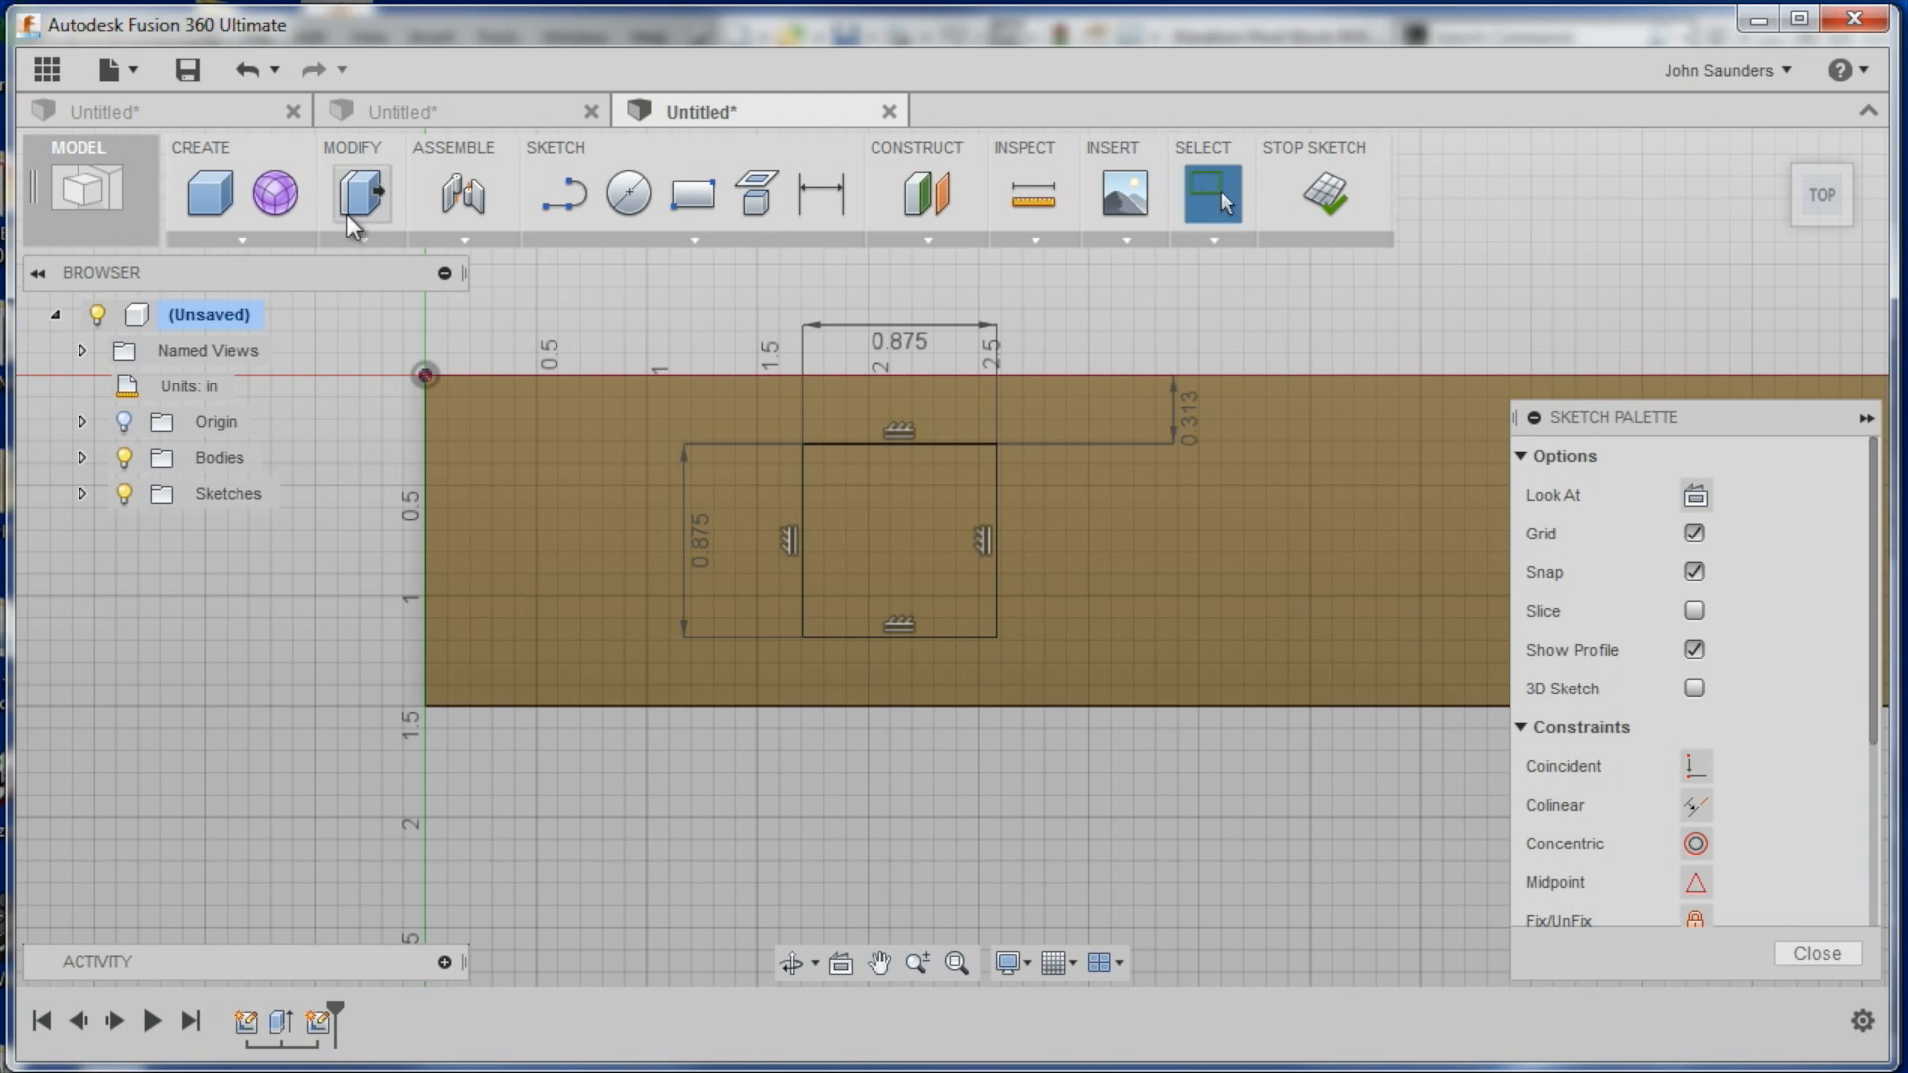
Extrude the square profile by -1 in to cut the pocket through the bar
{"action": "left_click", "coordinate": [358, 194]}
{"action": "left_click", "coordinate": [918, 524]}
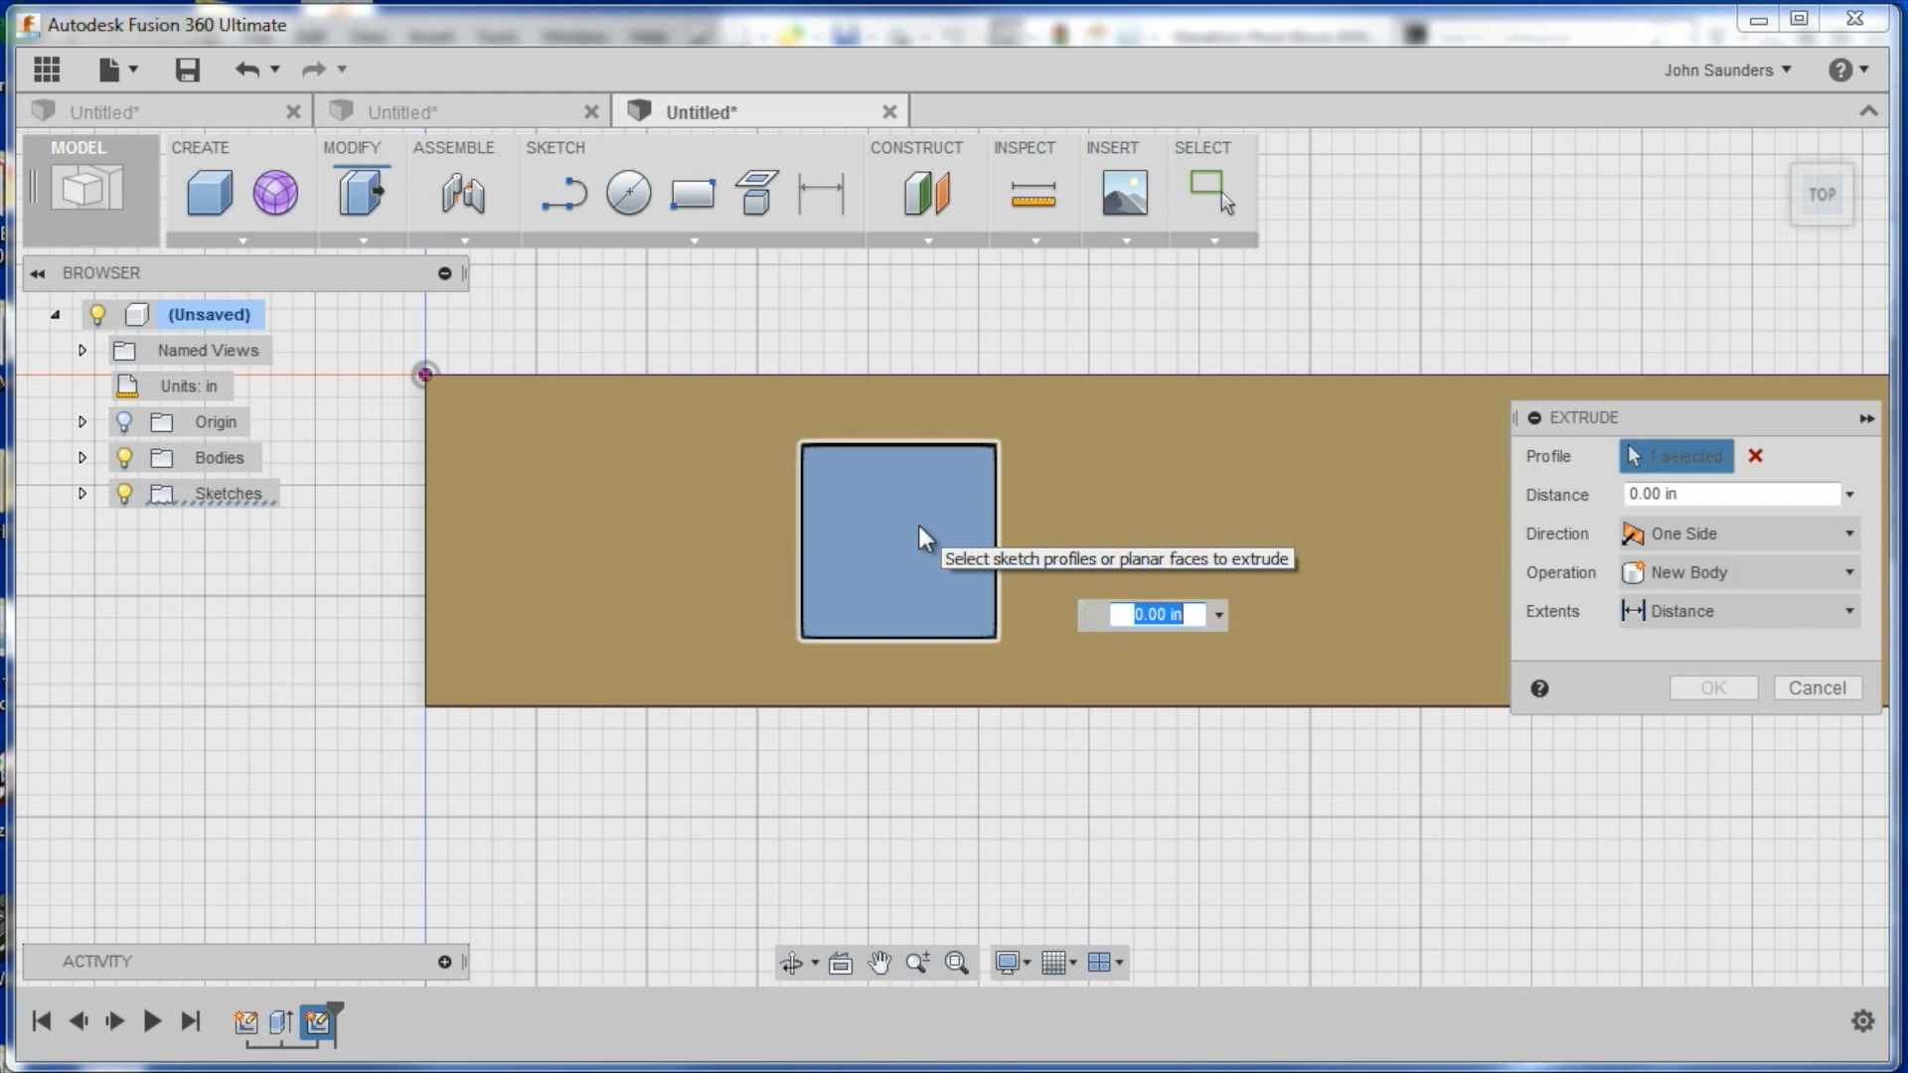
{"action": "type", "text": "-1"}
{"action": "key", "text": "Return"}
{"action": "middle_click_drag", "start_coordinate": [805, 810], "coordinate": [1103, 636]}
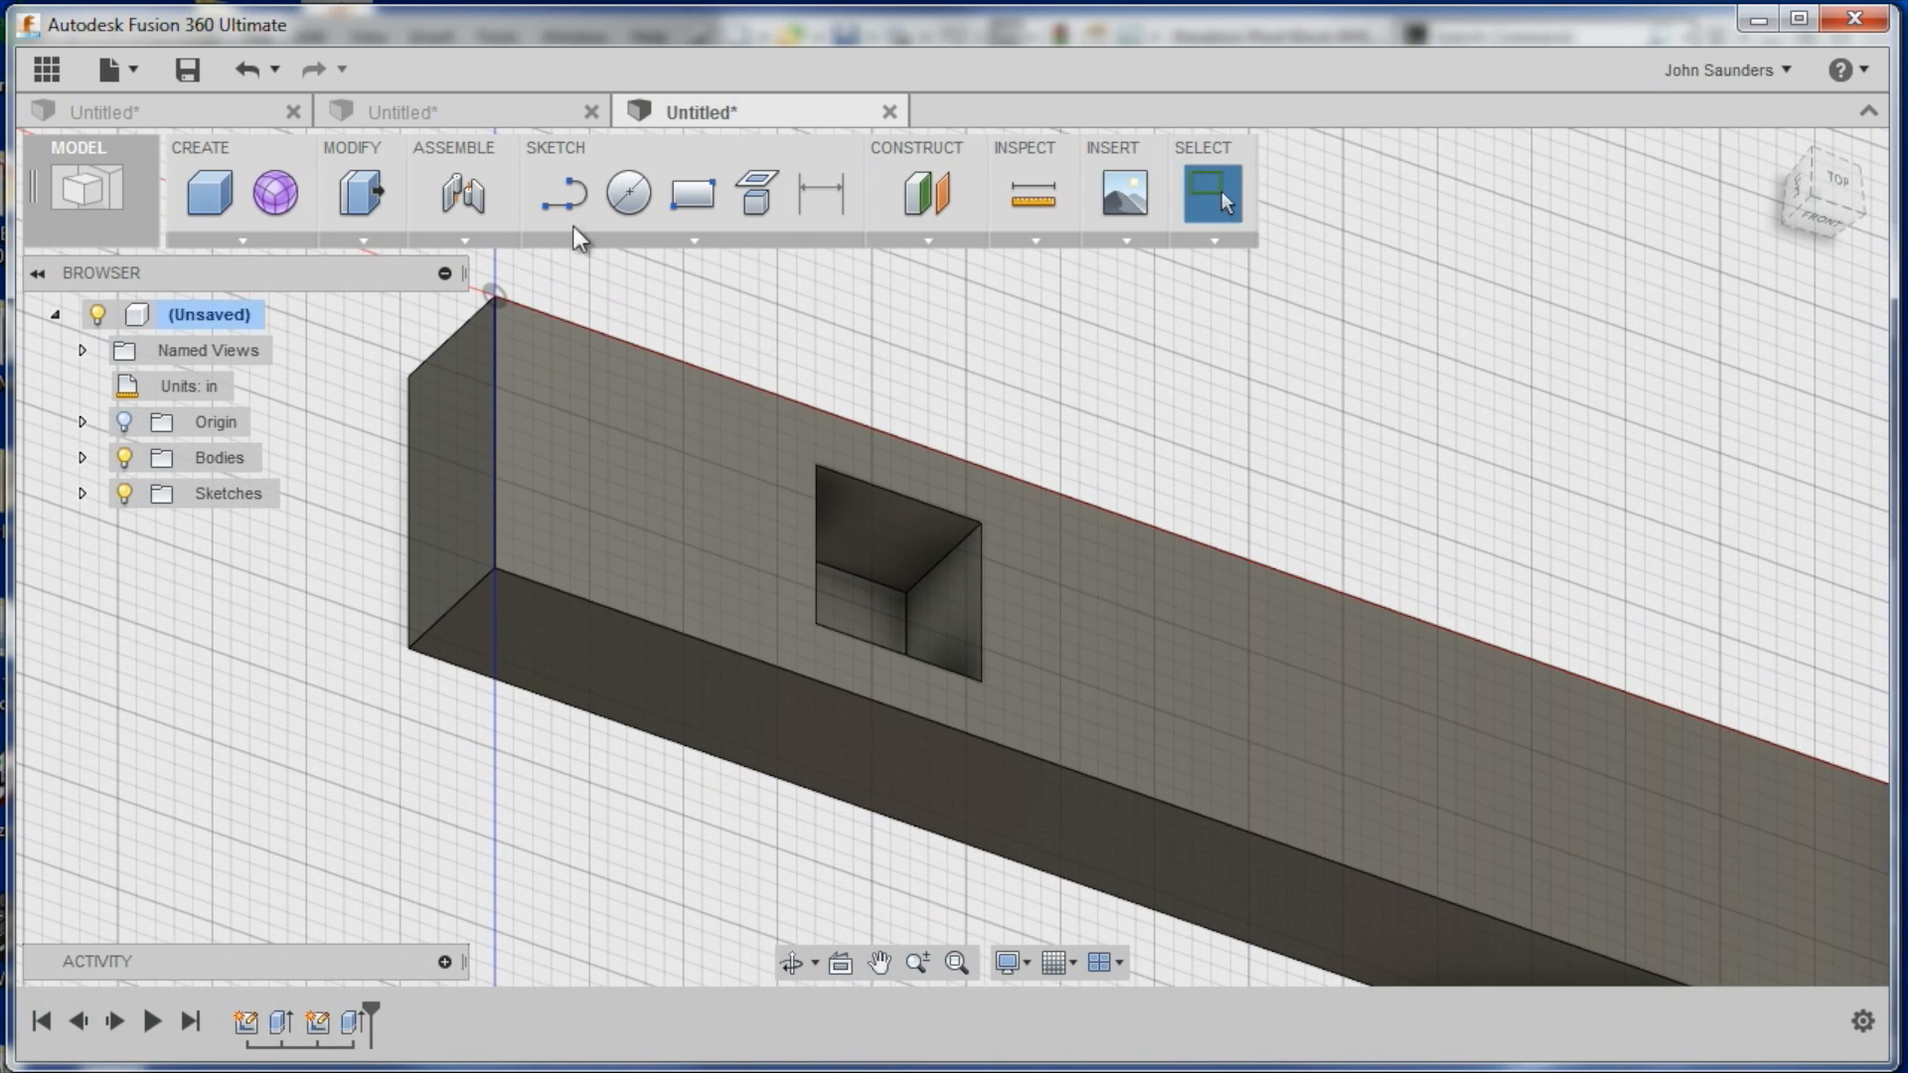
Fillet the four vertical corner edges of the square pocket with a 0.125 in constant radius
{"action": "left_click", "coordinate": [350, 239]}
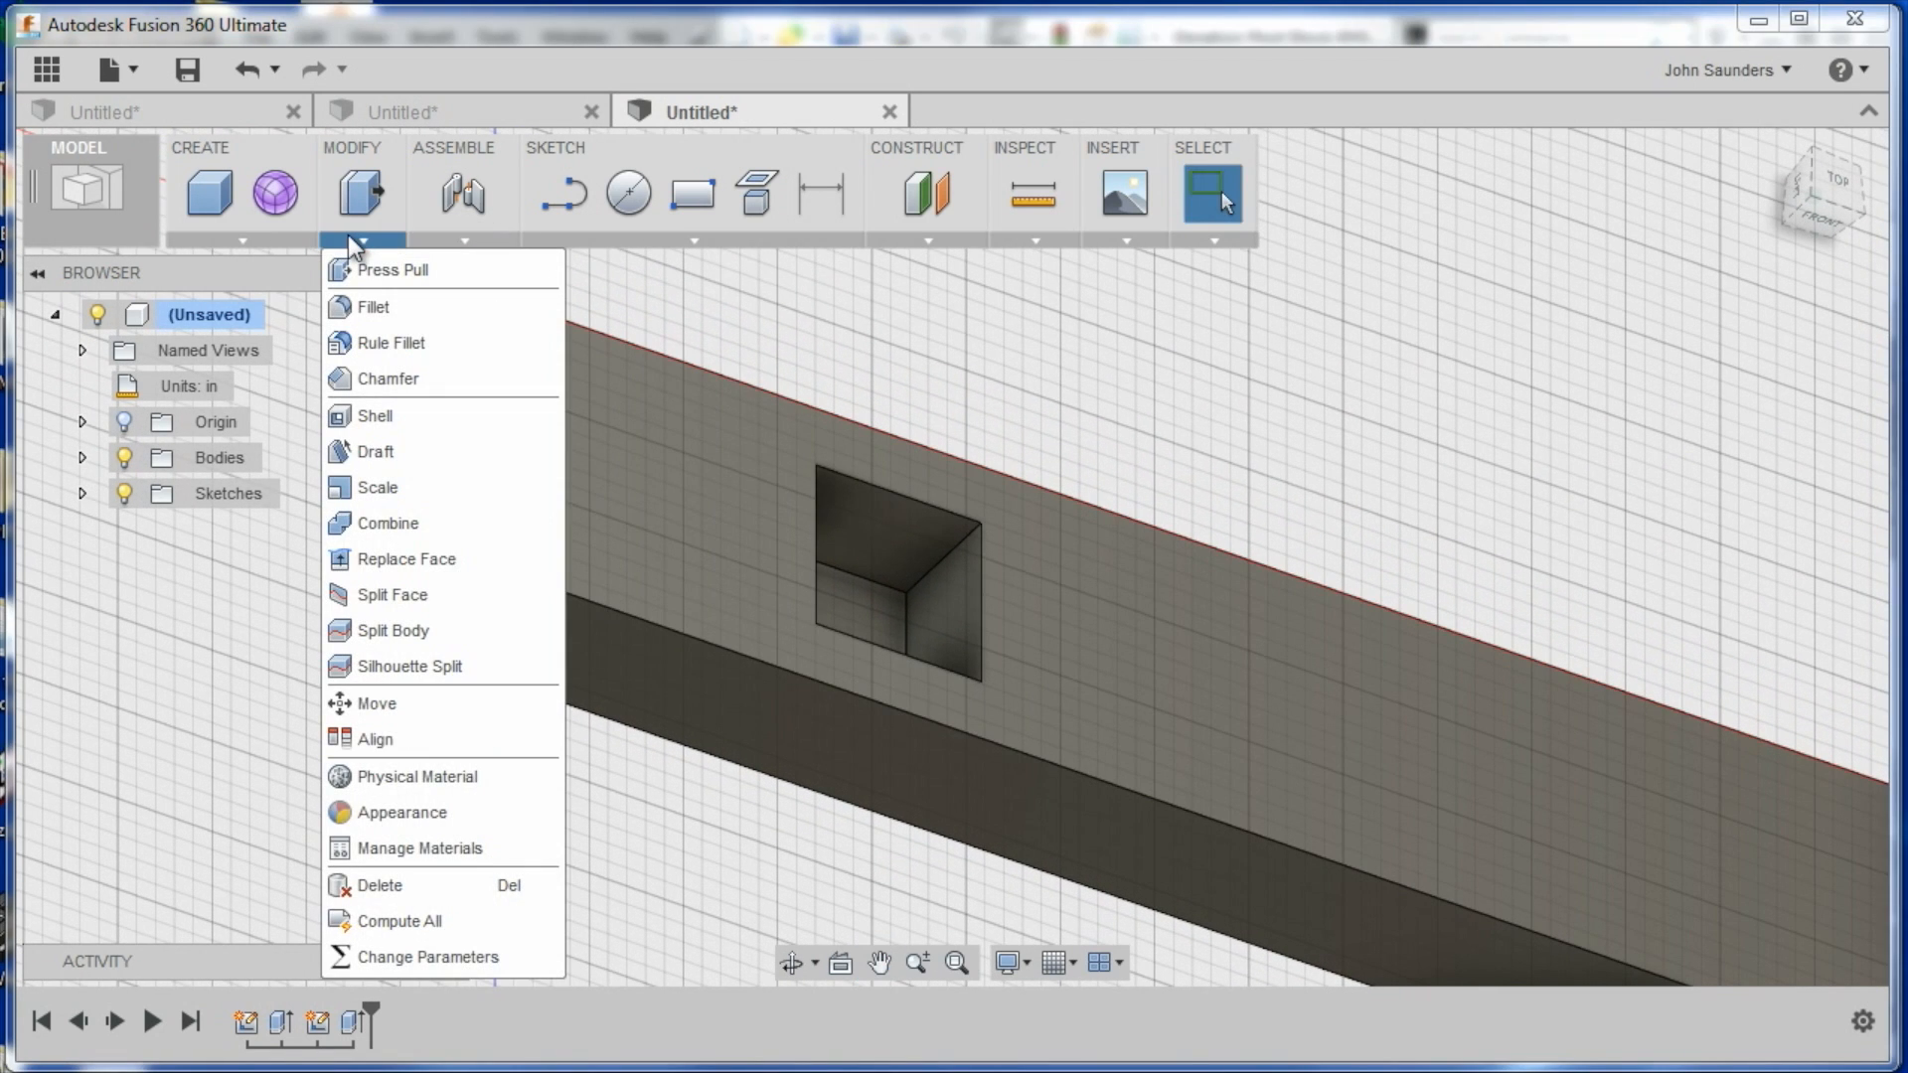
{"action": "left_click", "coordinate": [375, 307]}
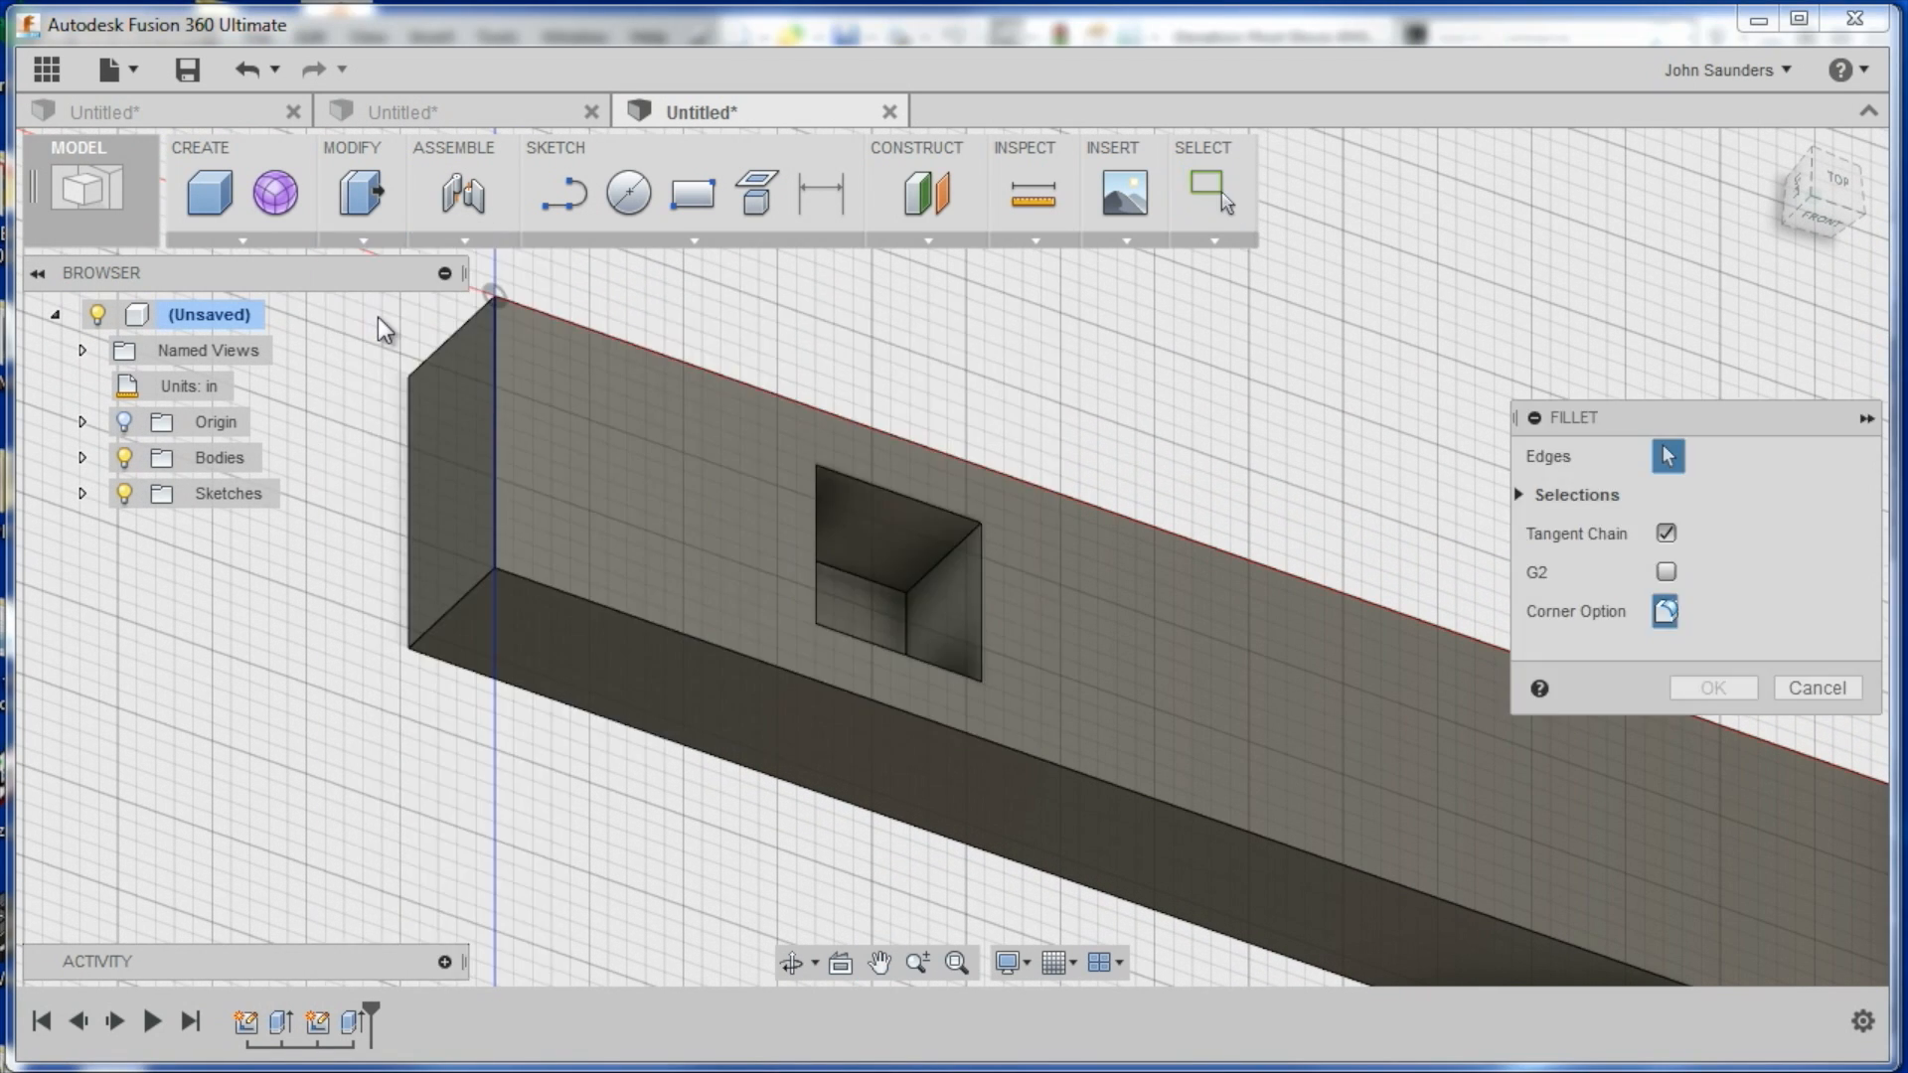
{"action": "left_click", "coordinate": [956, 554]}
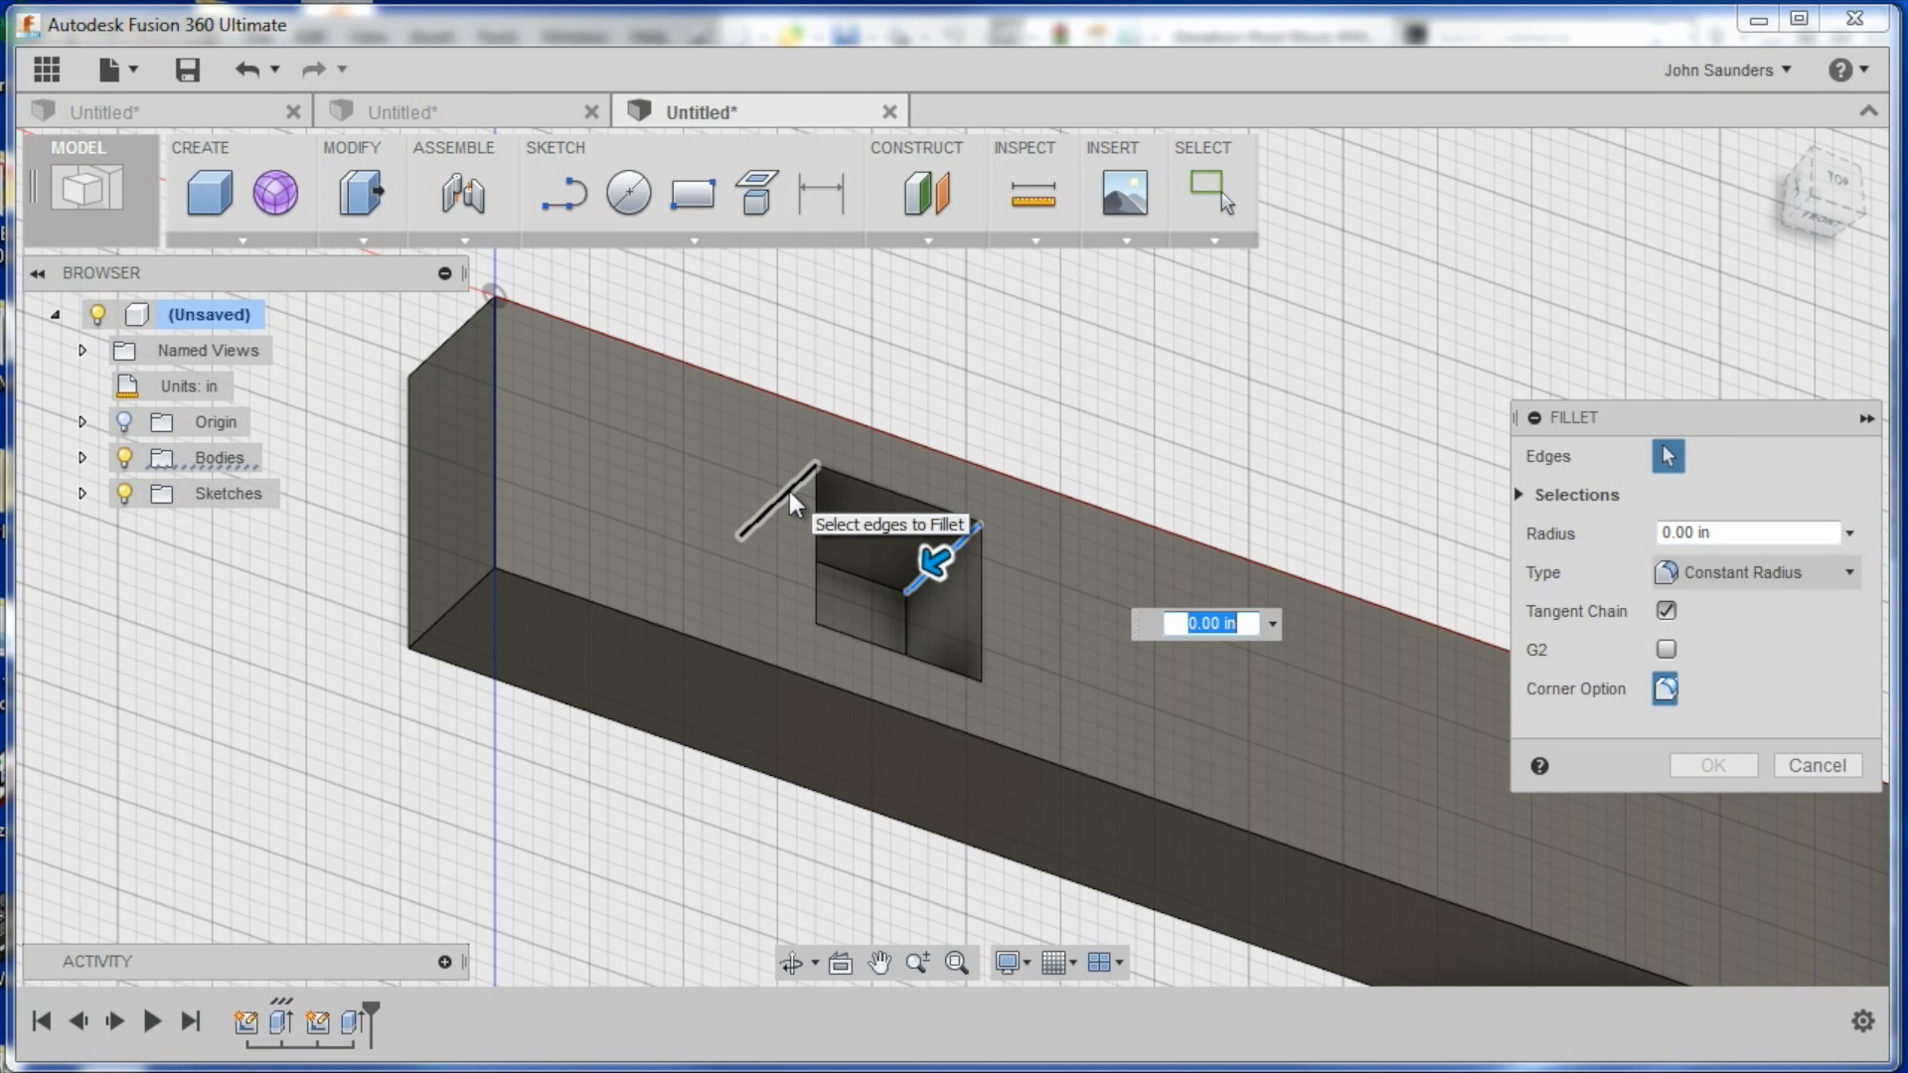
{"action": "left_click", "coordinate": [785, 491]}
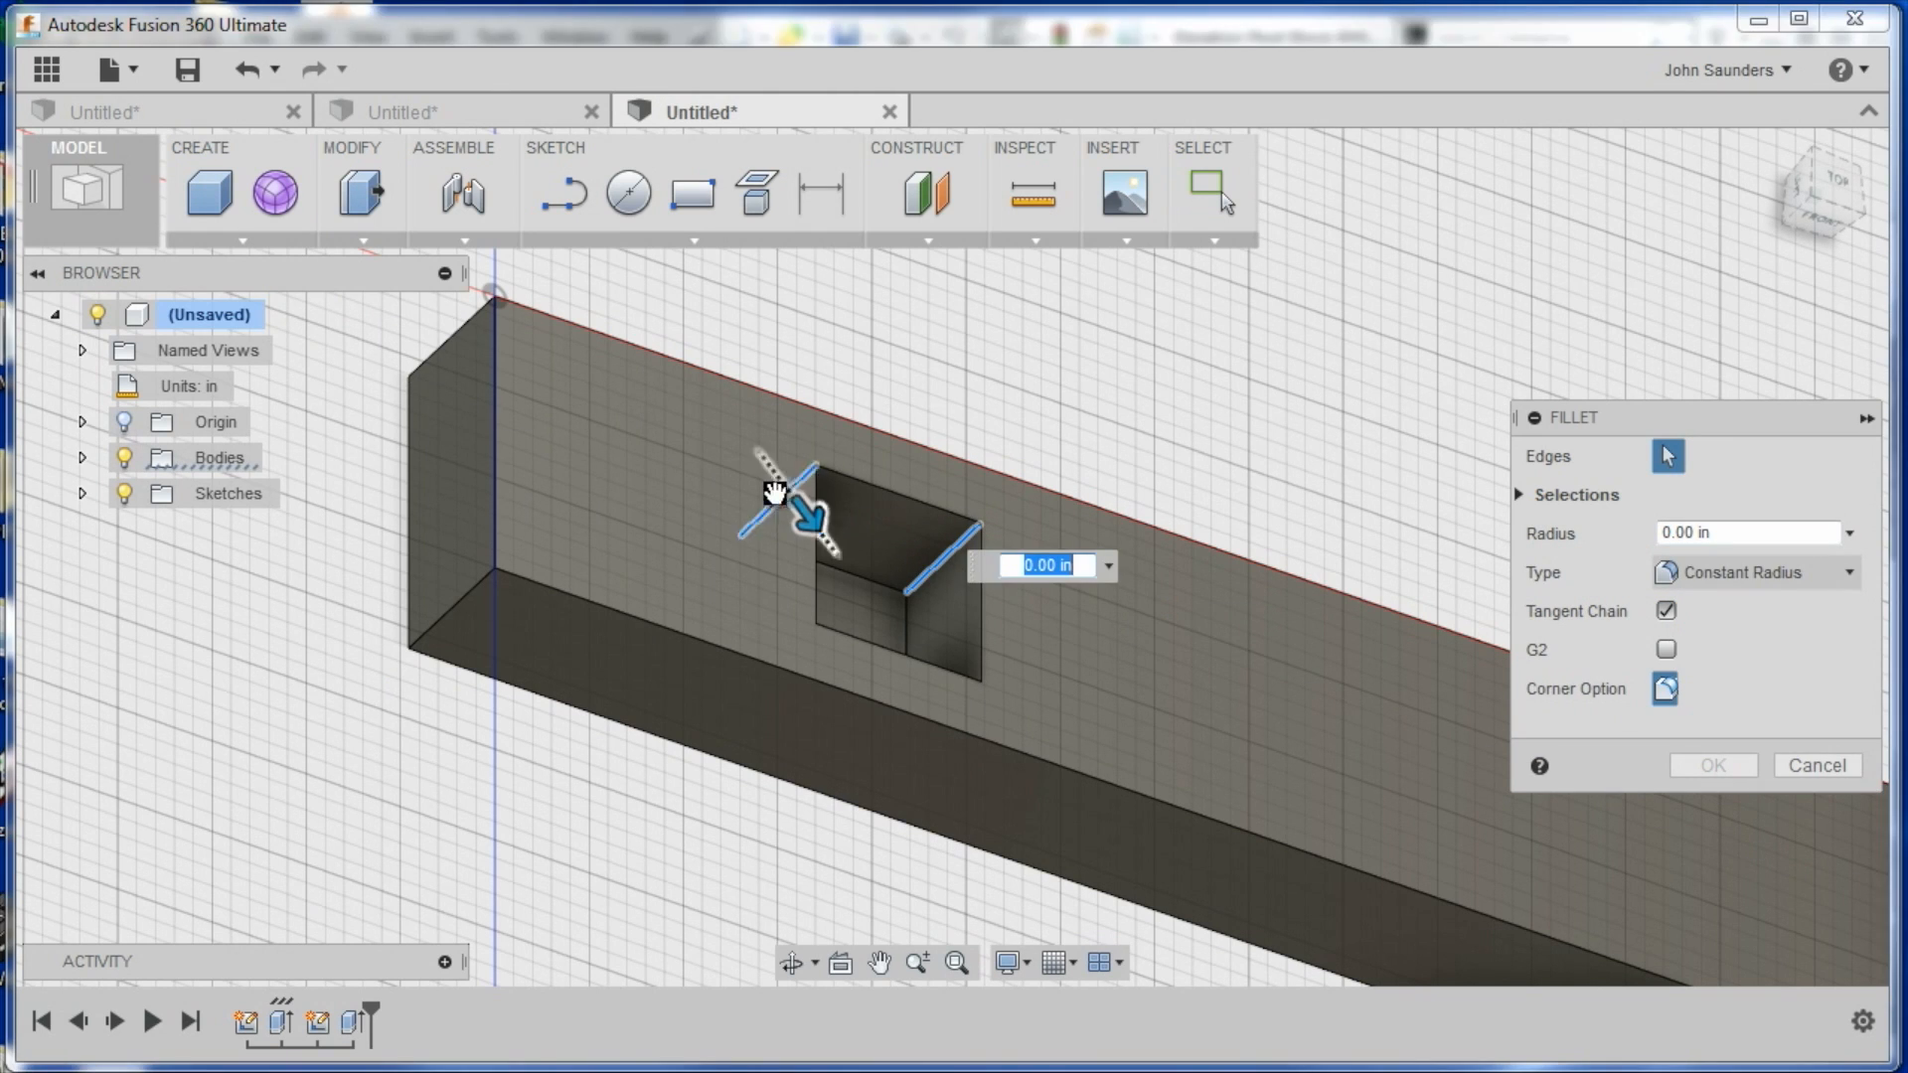
{"action": "left_click", "coordinate": [787, 656]}
{"action": "left_click", "coordinate": [962, 705]}
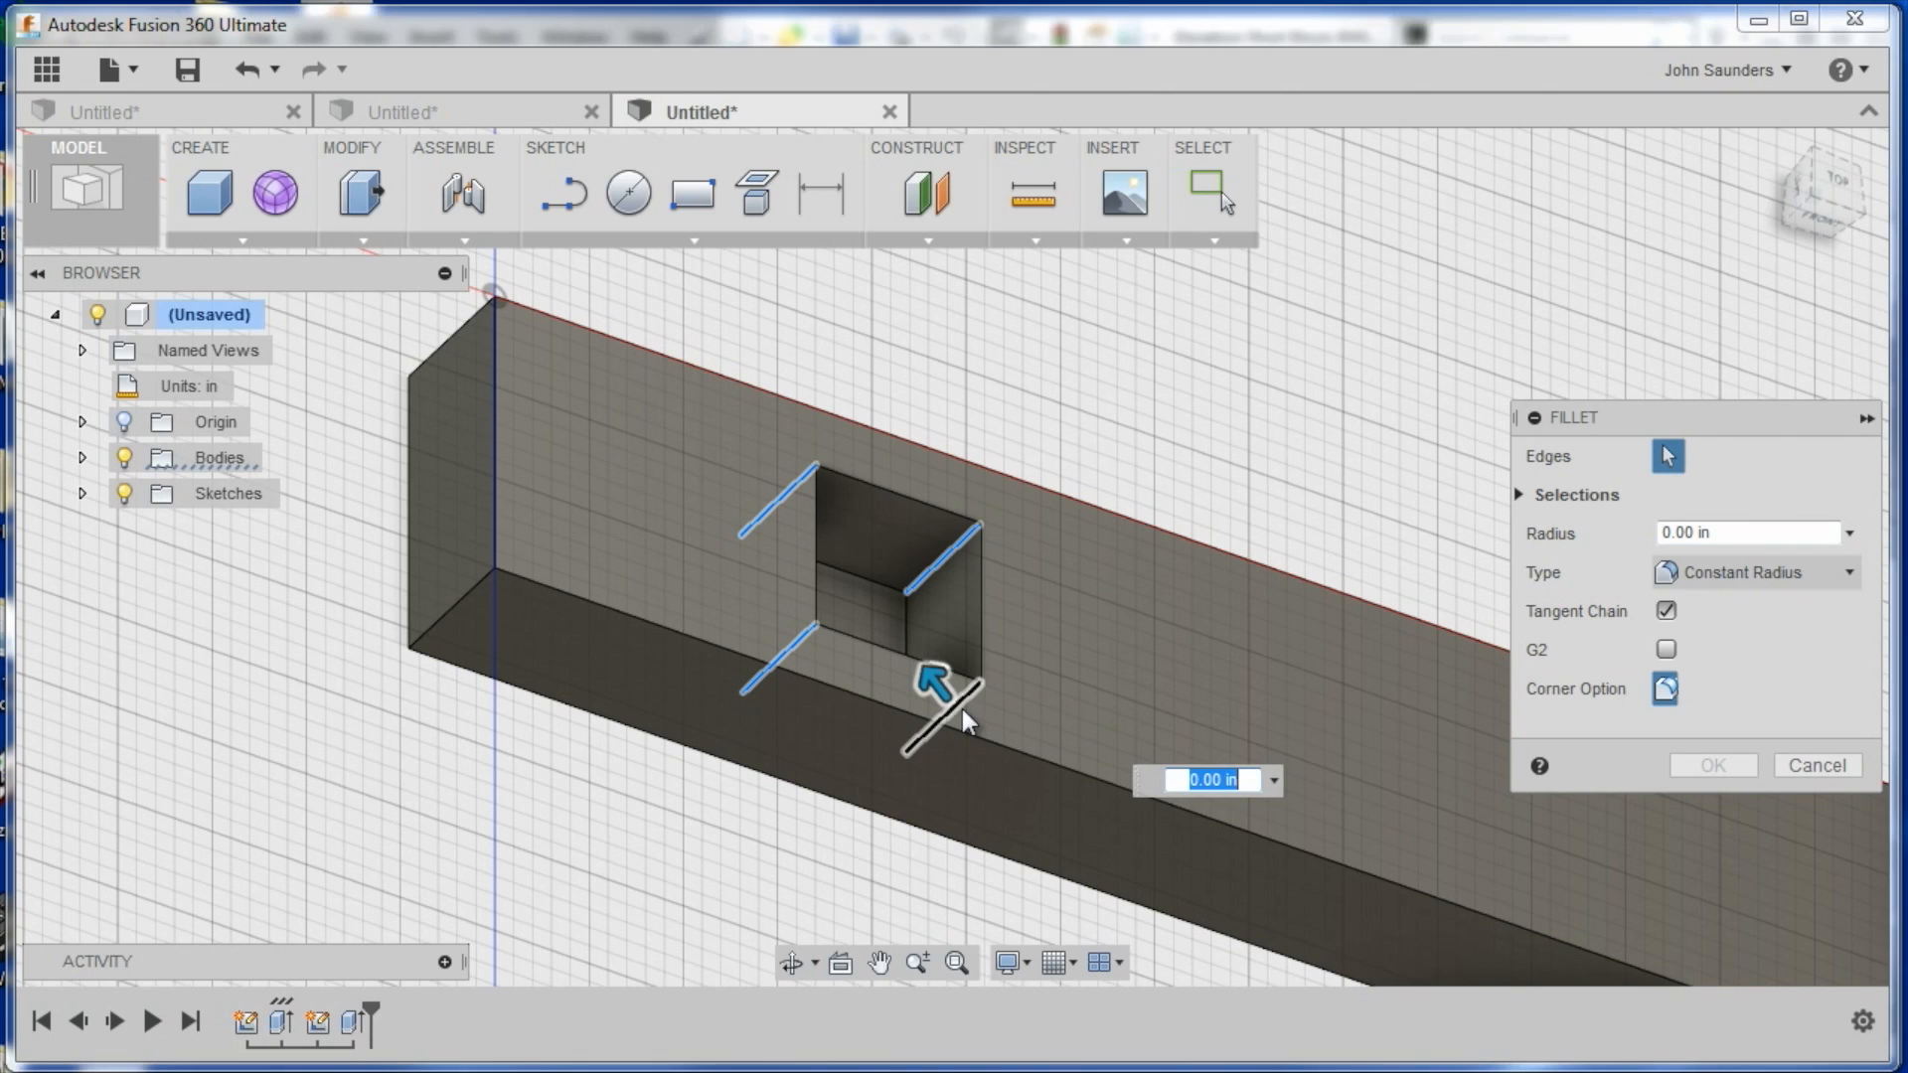
{"action": "left_click", "coordinate": [1709, 533]}
{"action": "key", "text": "BackSpace"}
{"action": "type", "text": ".125"}
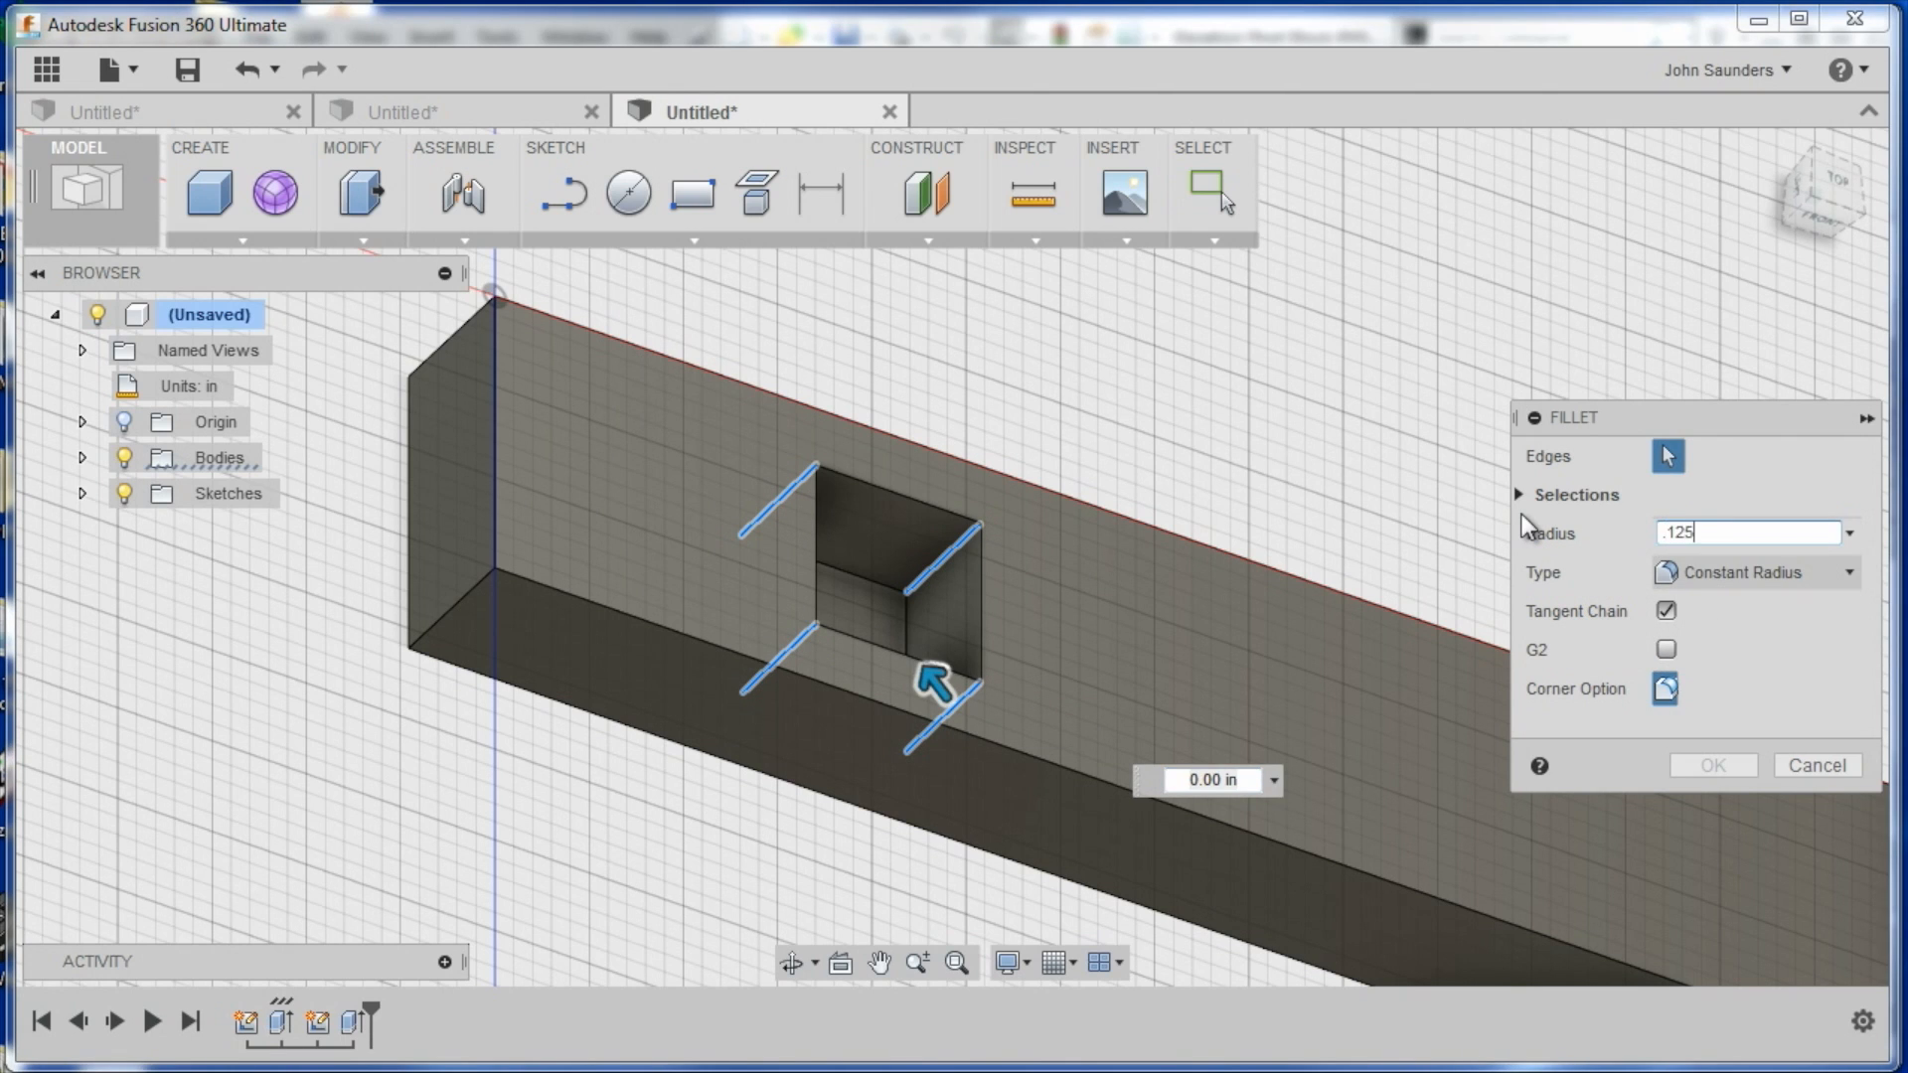
{"action": "key", "text": "Return"}
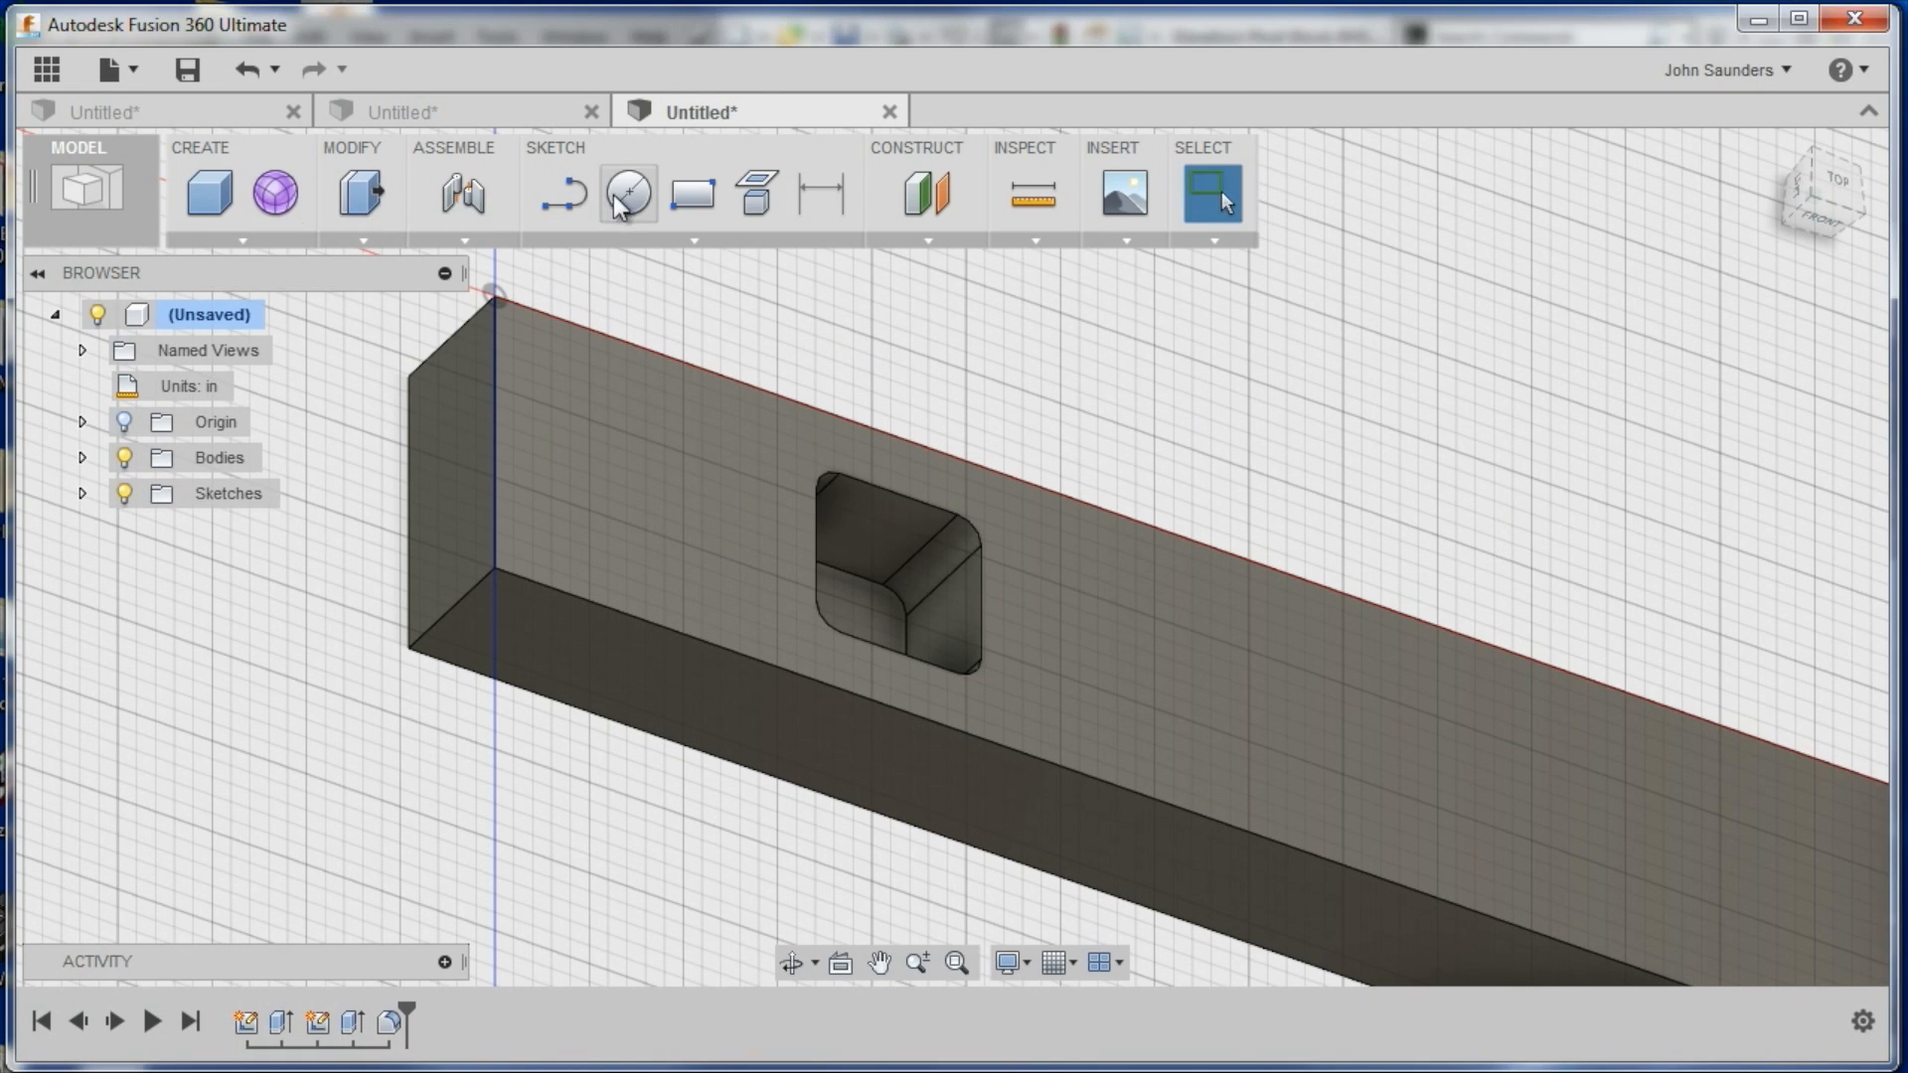
Start a sketch on the pocket floor and draw a vertical and a horizontal line joining the midpoints of opposite edges
{"action": "left_click", "coordinate": [634, 199]}
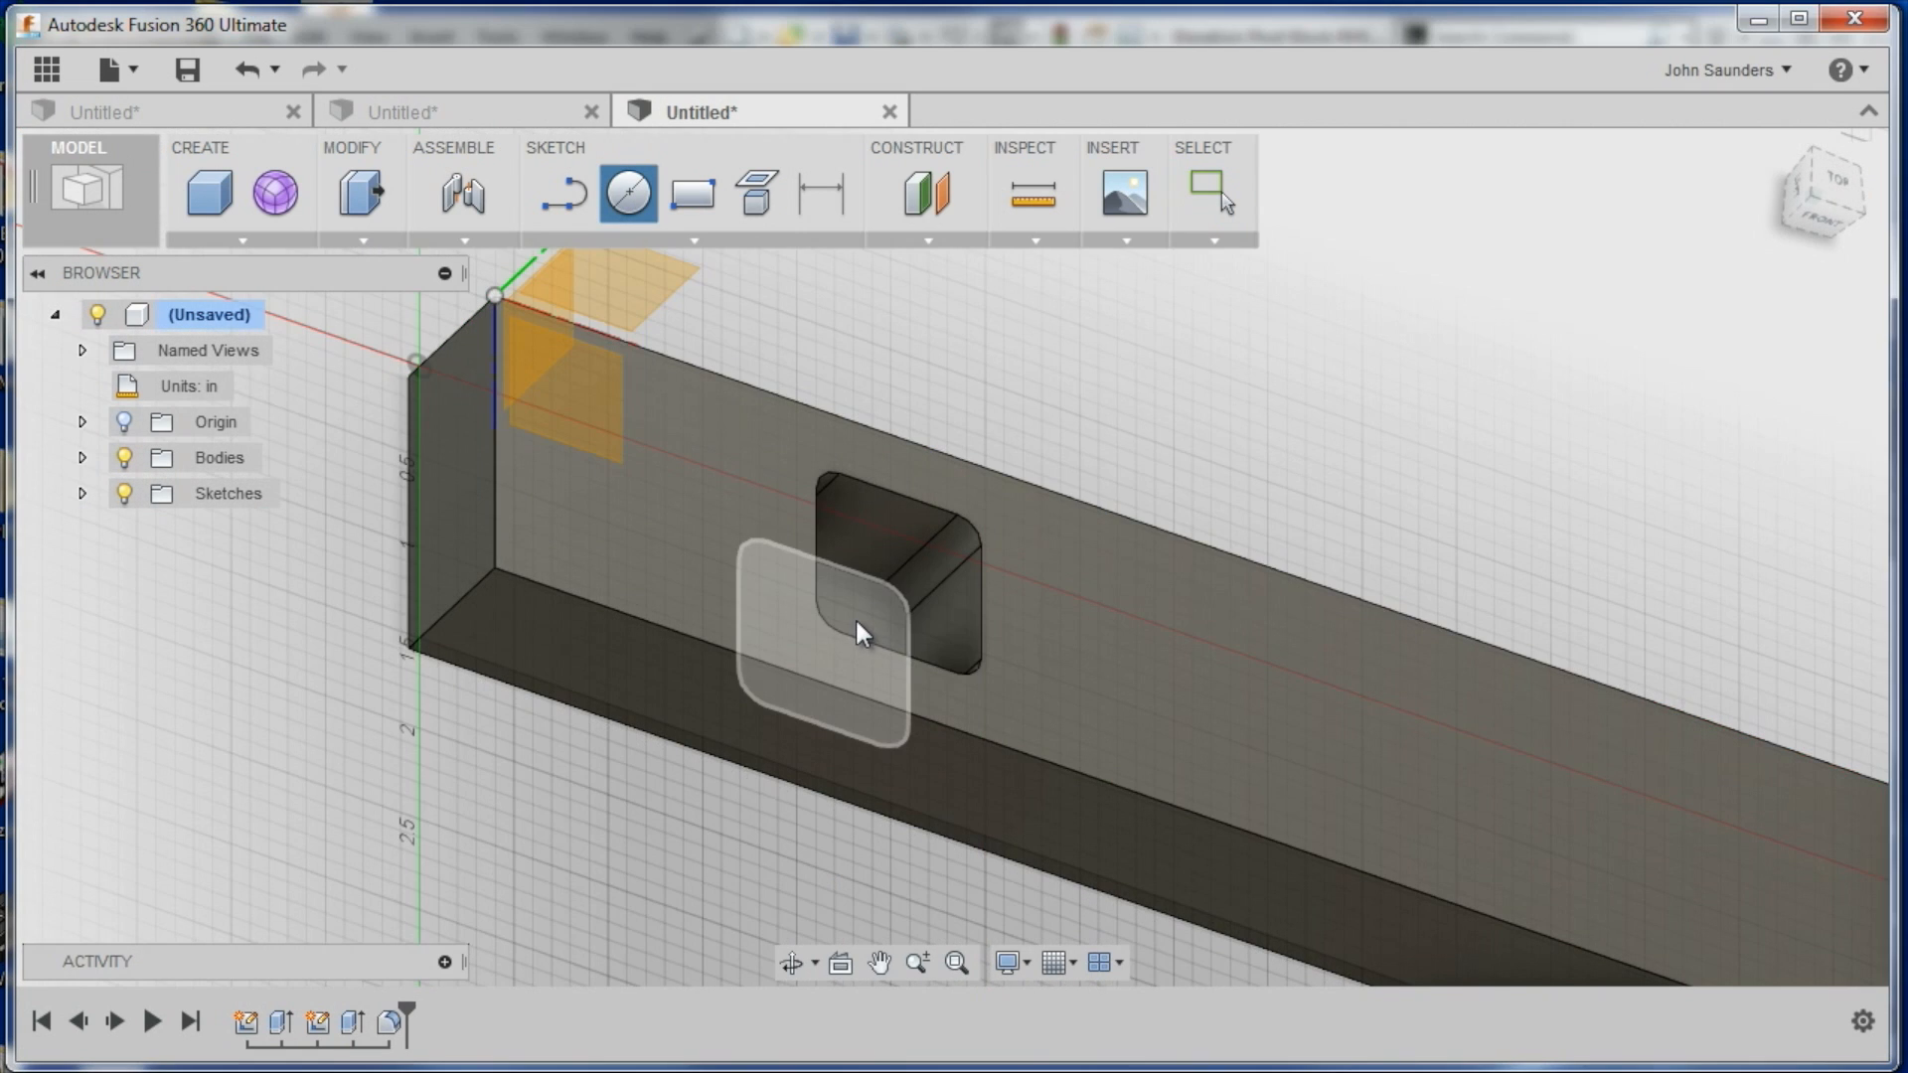
{"action": "left_click", "coordinate": [854, 616]}
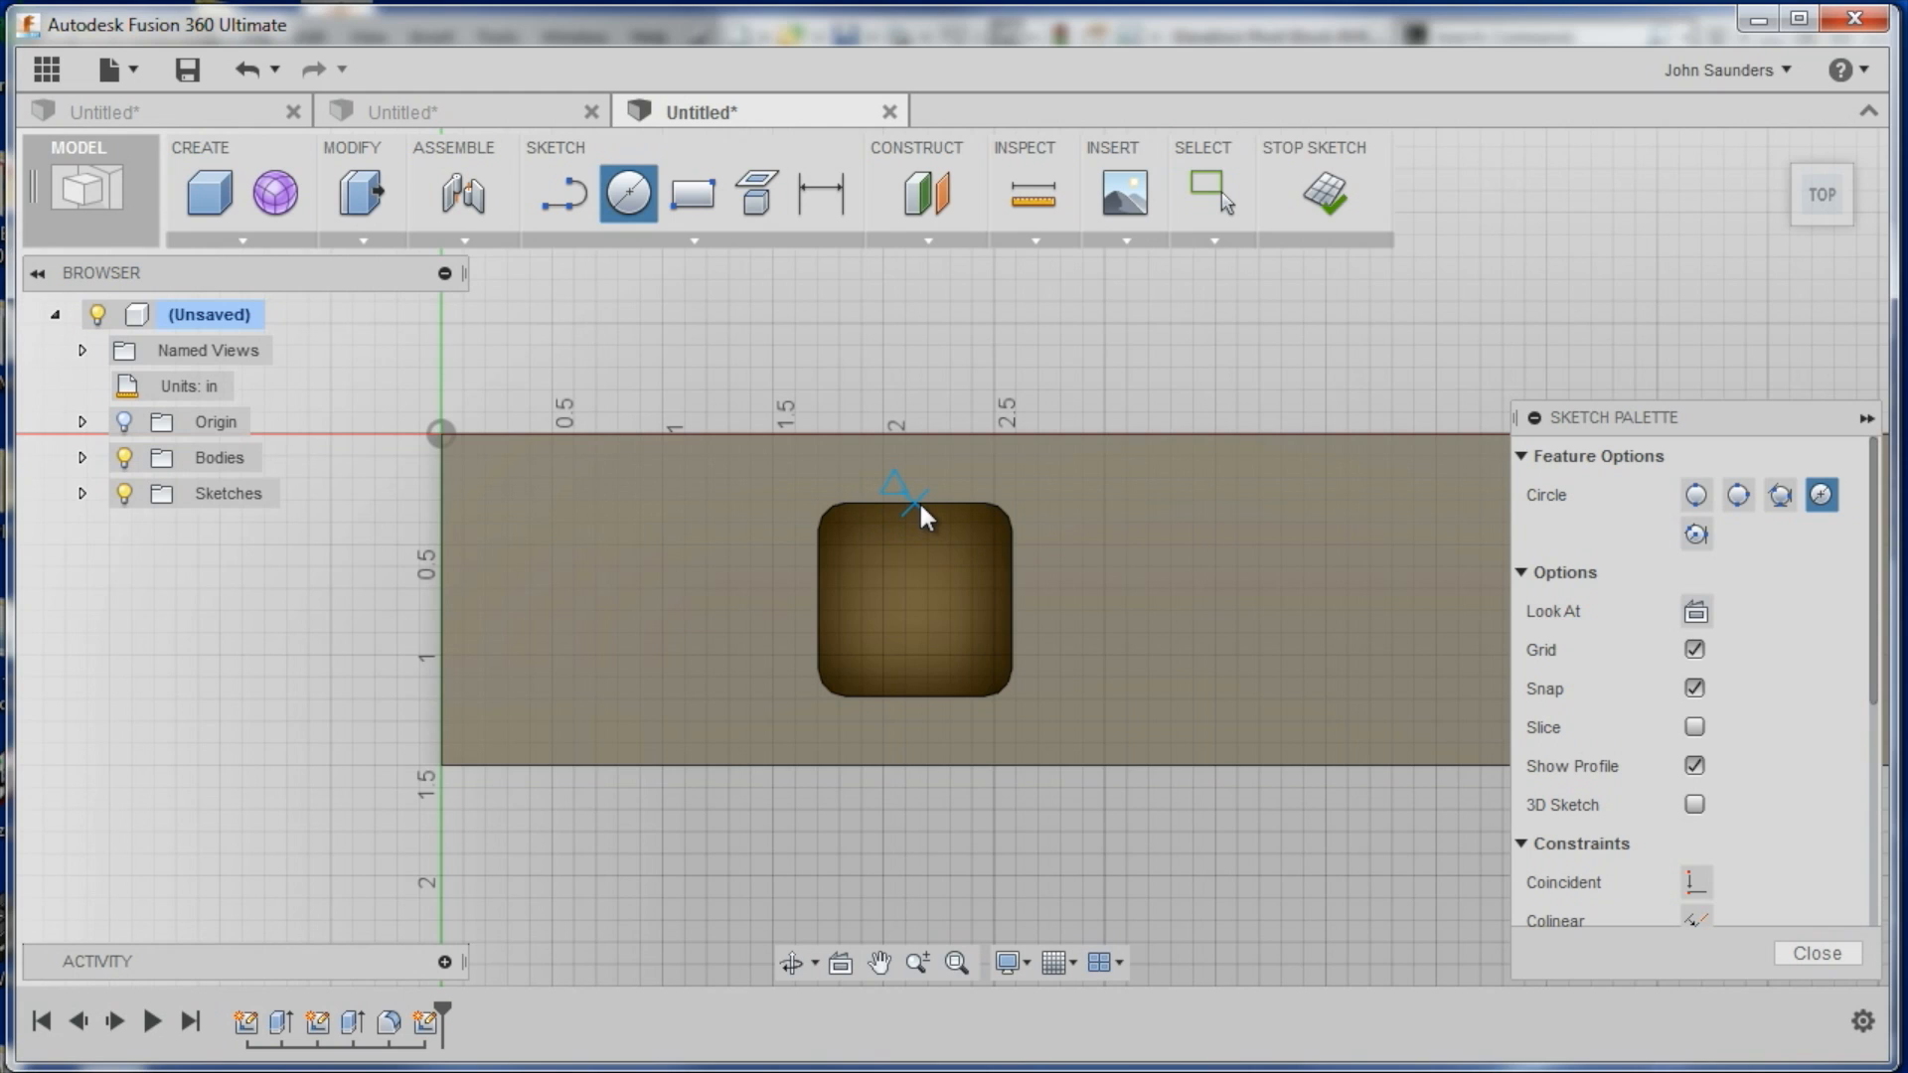
{"action": "scroll", "coordinate": [918, 499], "scroll_direction": "up", "scroll_amount": 1}
{"action": "scroll", "coordinate": [918, 499], "scroll_direction": "up", "scroll_amount": 1}
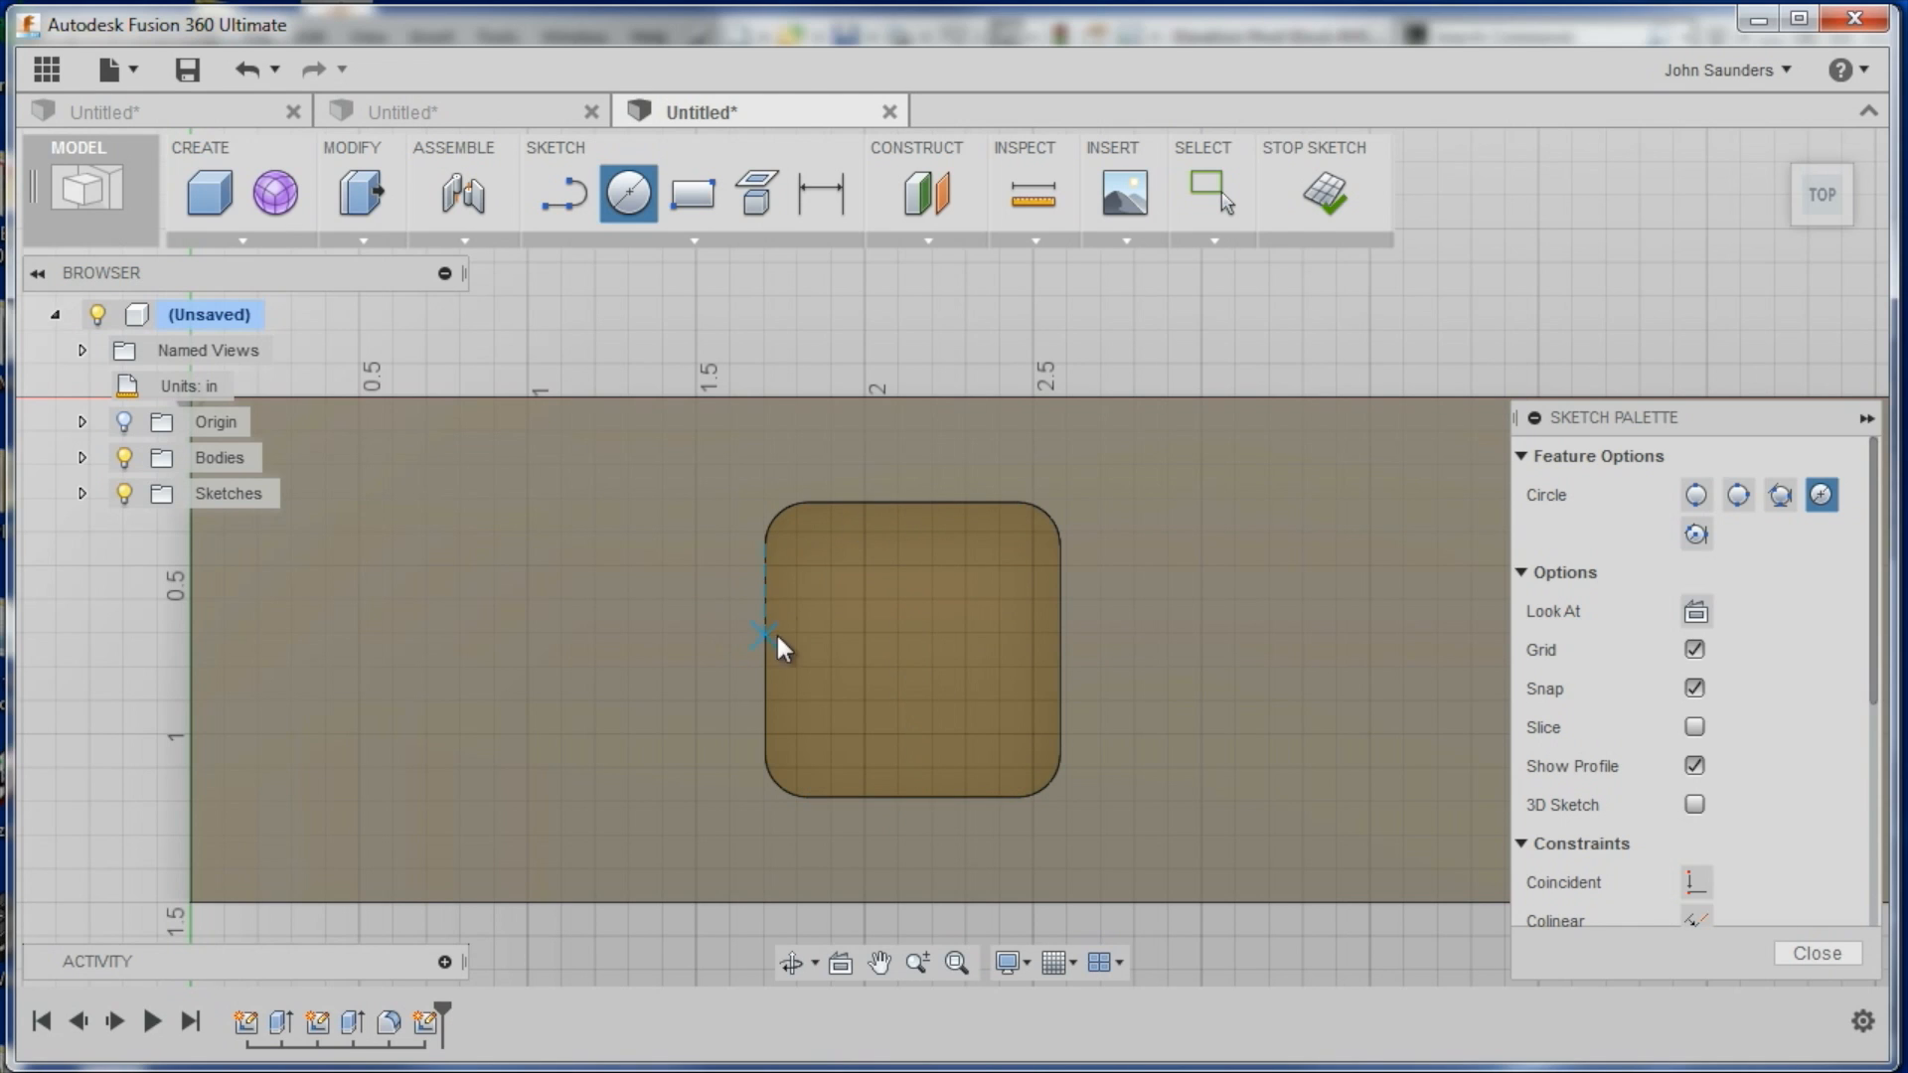
{"action": "left_click", "coordinate": [719, 240]}
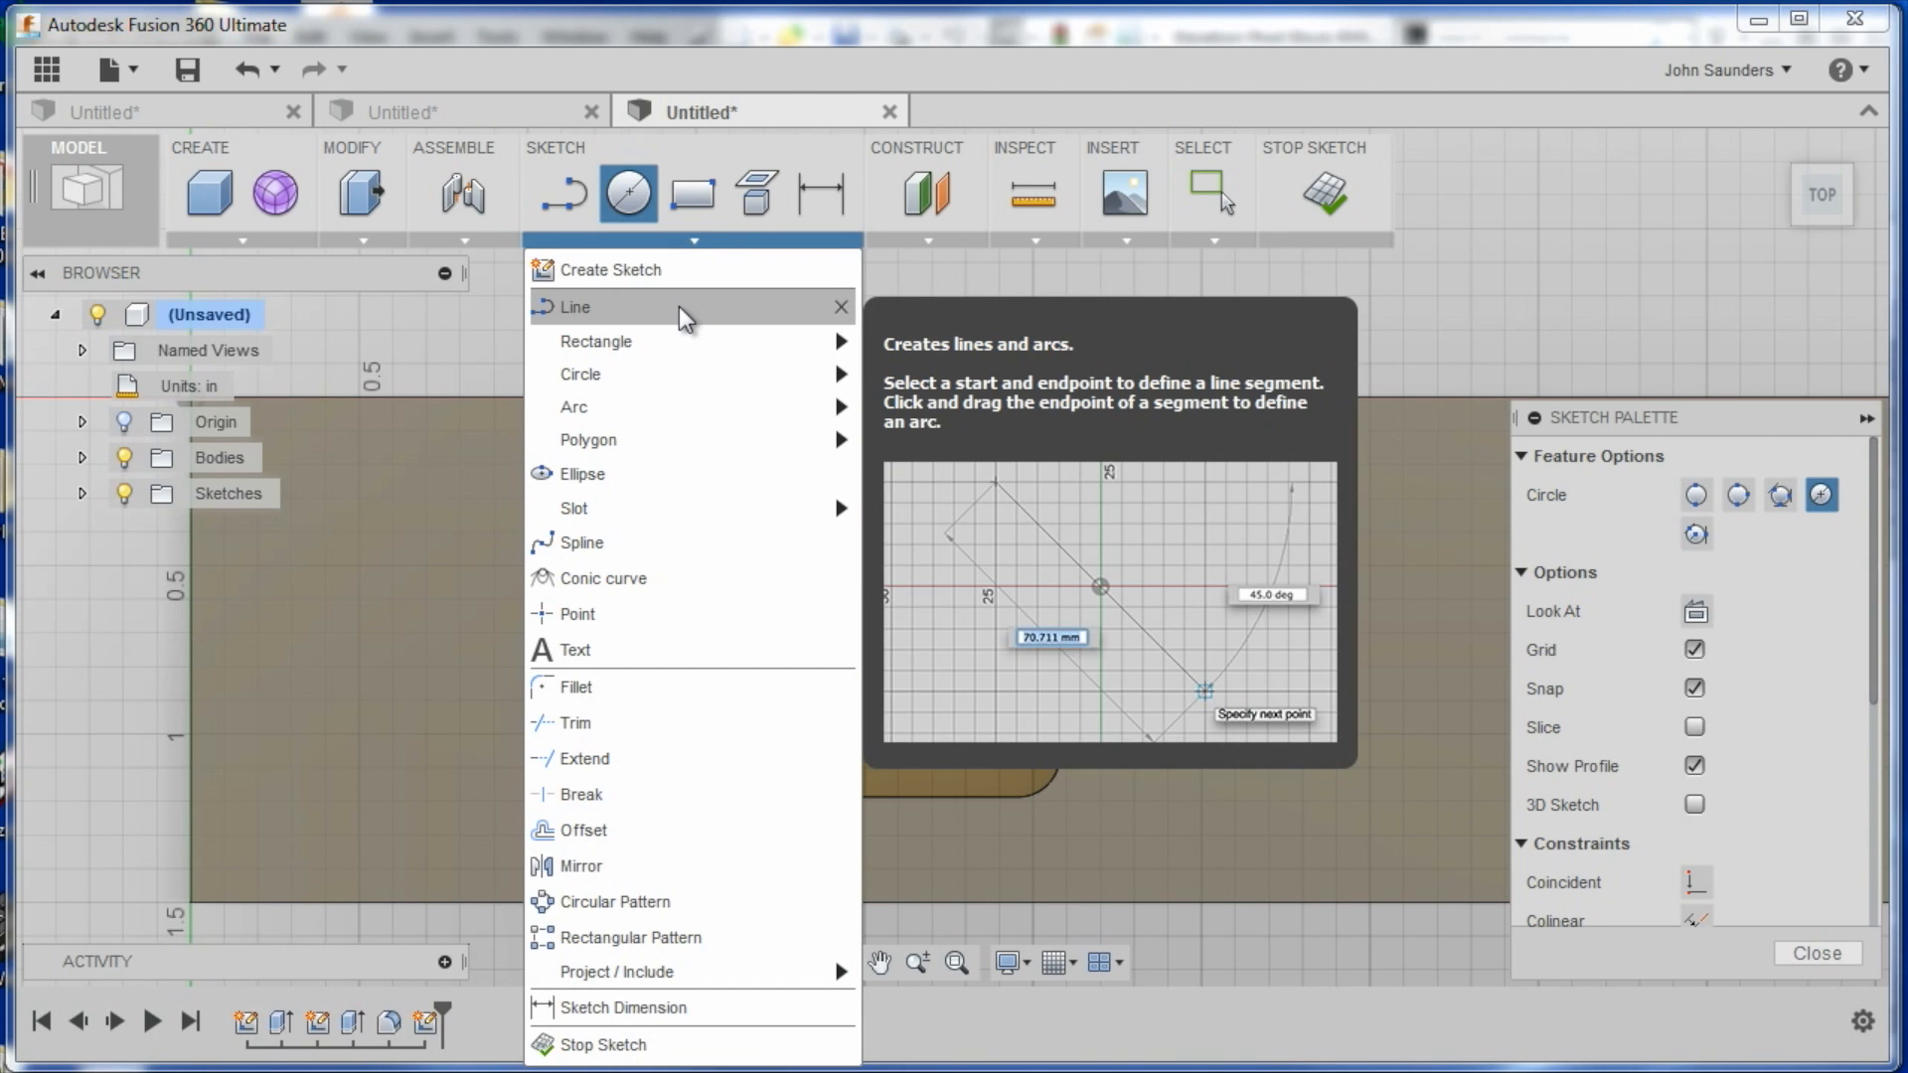
{"action": "left_click", "coordinate": [677, 306]}
{"action": "left_click", "coordinate": [912, 502]}
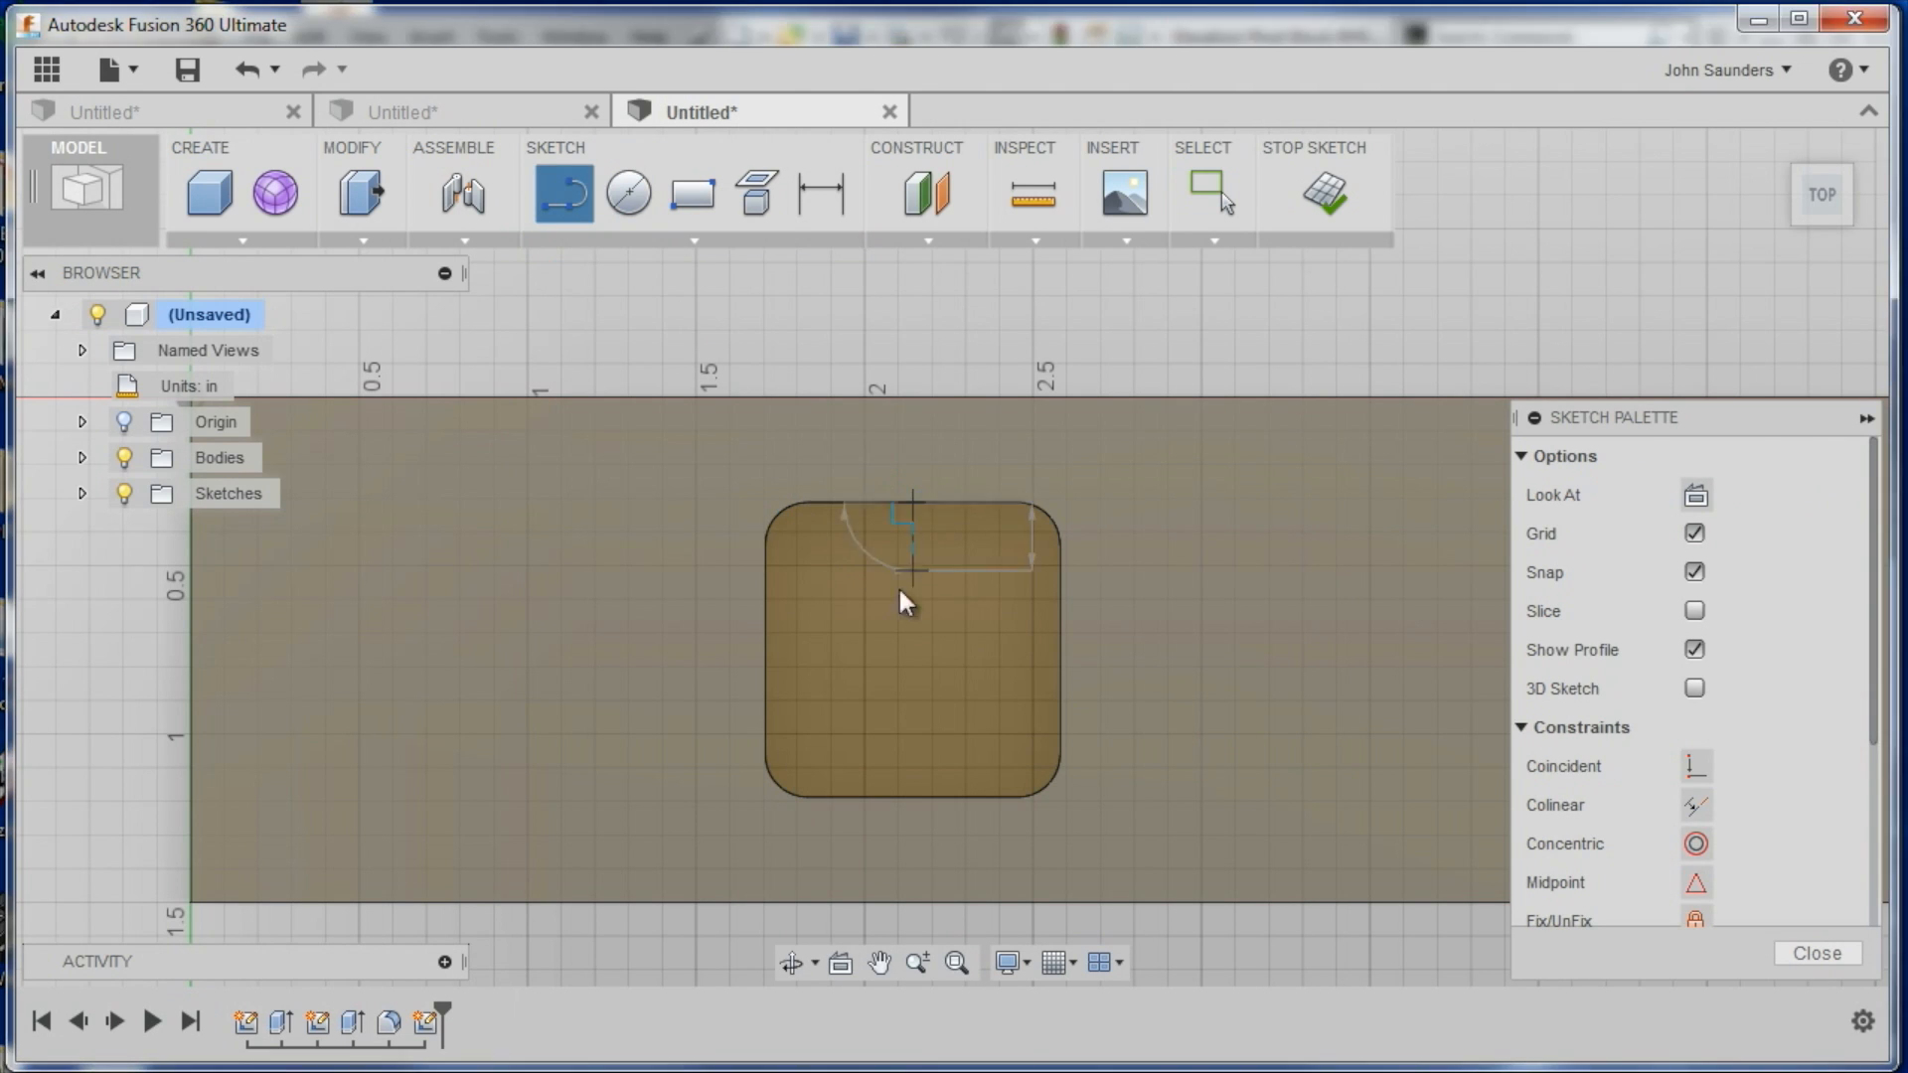
{"action": "left_click", "coordinate": [913, 796]}
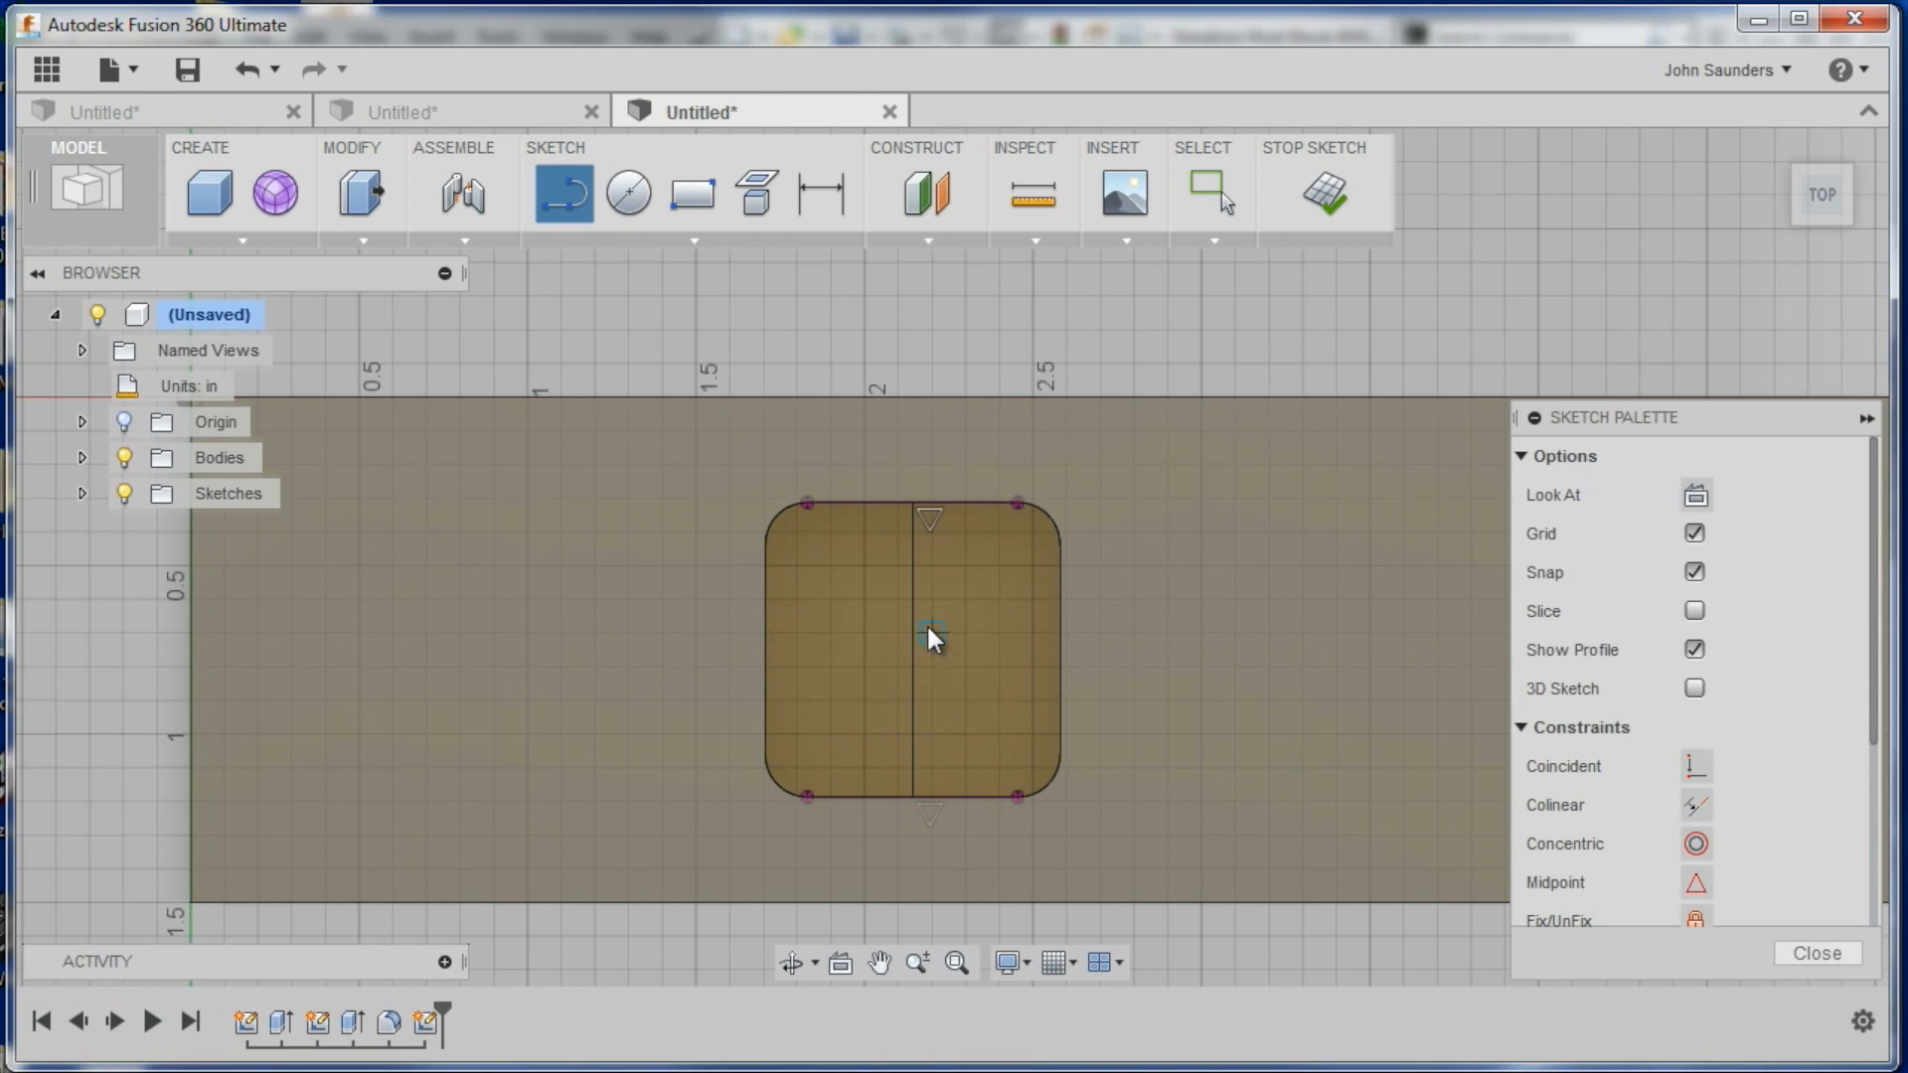
{"action": "left_click", "coordinate": [766, 649]}
{"action": "left_click", "coordinate": [1059, 650]}
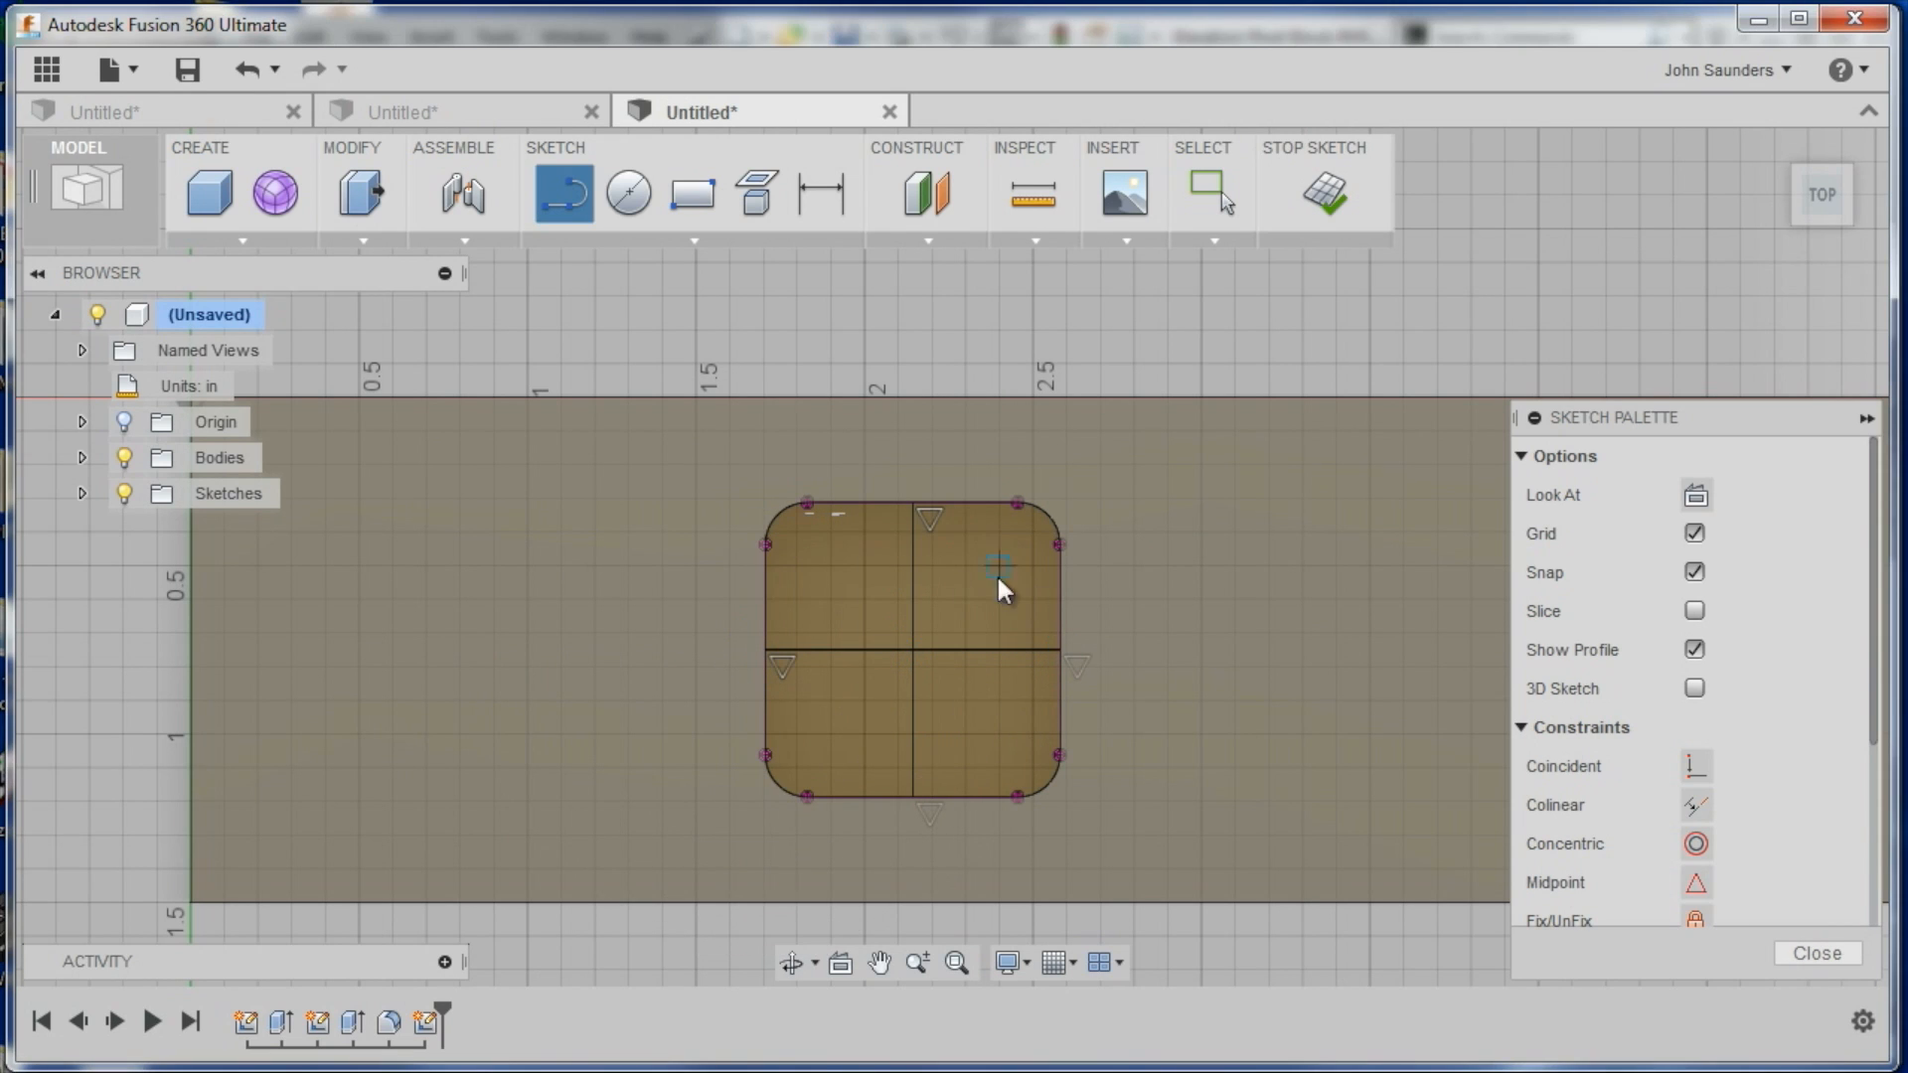
{"action": "key", "text": "Escape"}
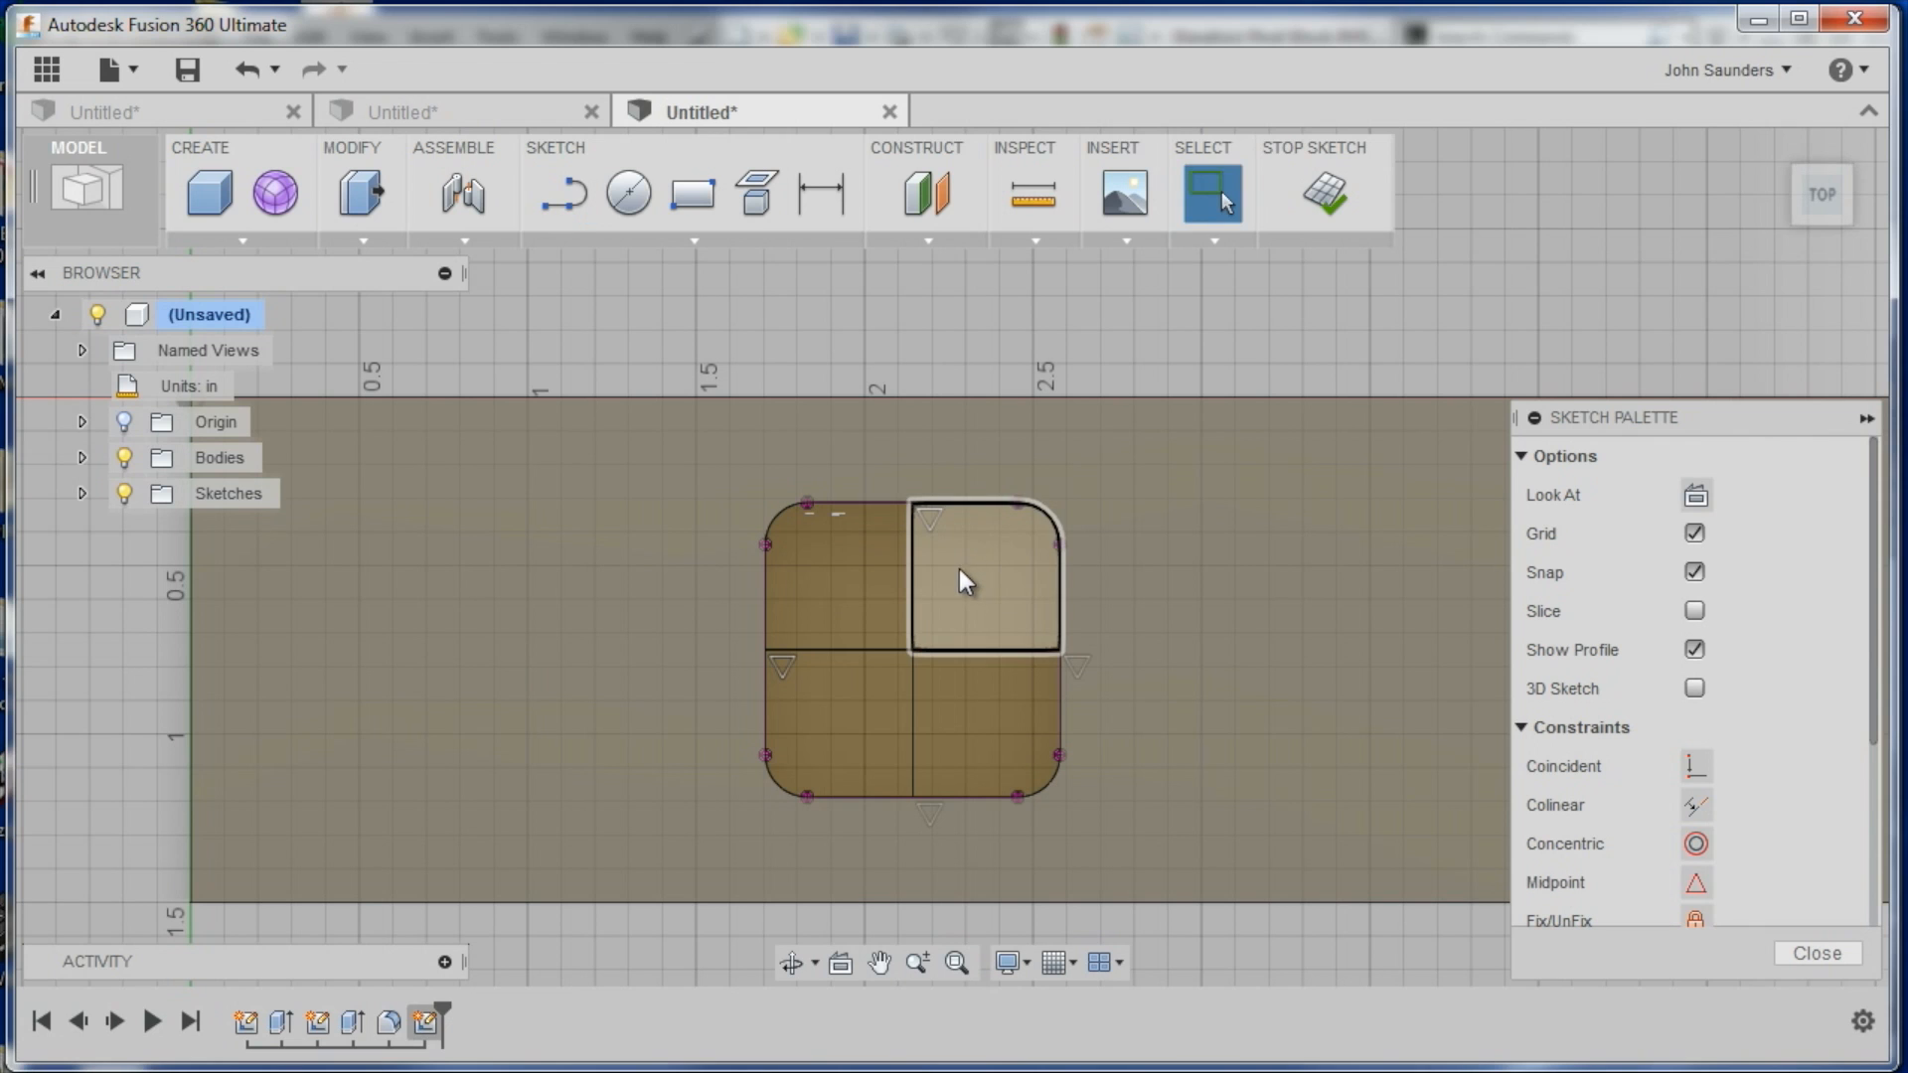
Convert the vertical and horizontal midlines in the pocket sketch to construction lines
{"action": "left_click", "coordinate": [914, 580]}
{"action": "left_click", "coordinate": [1701, 494]}
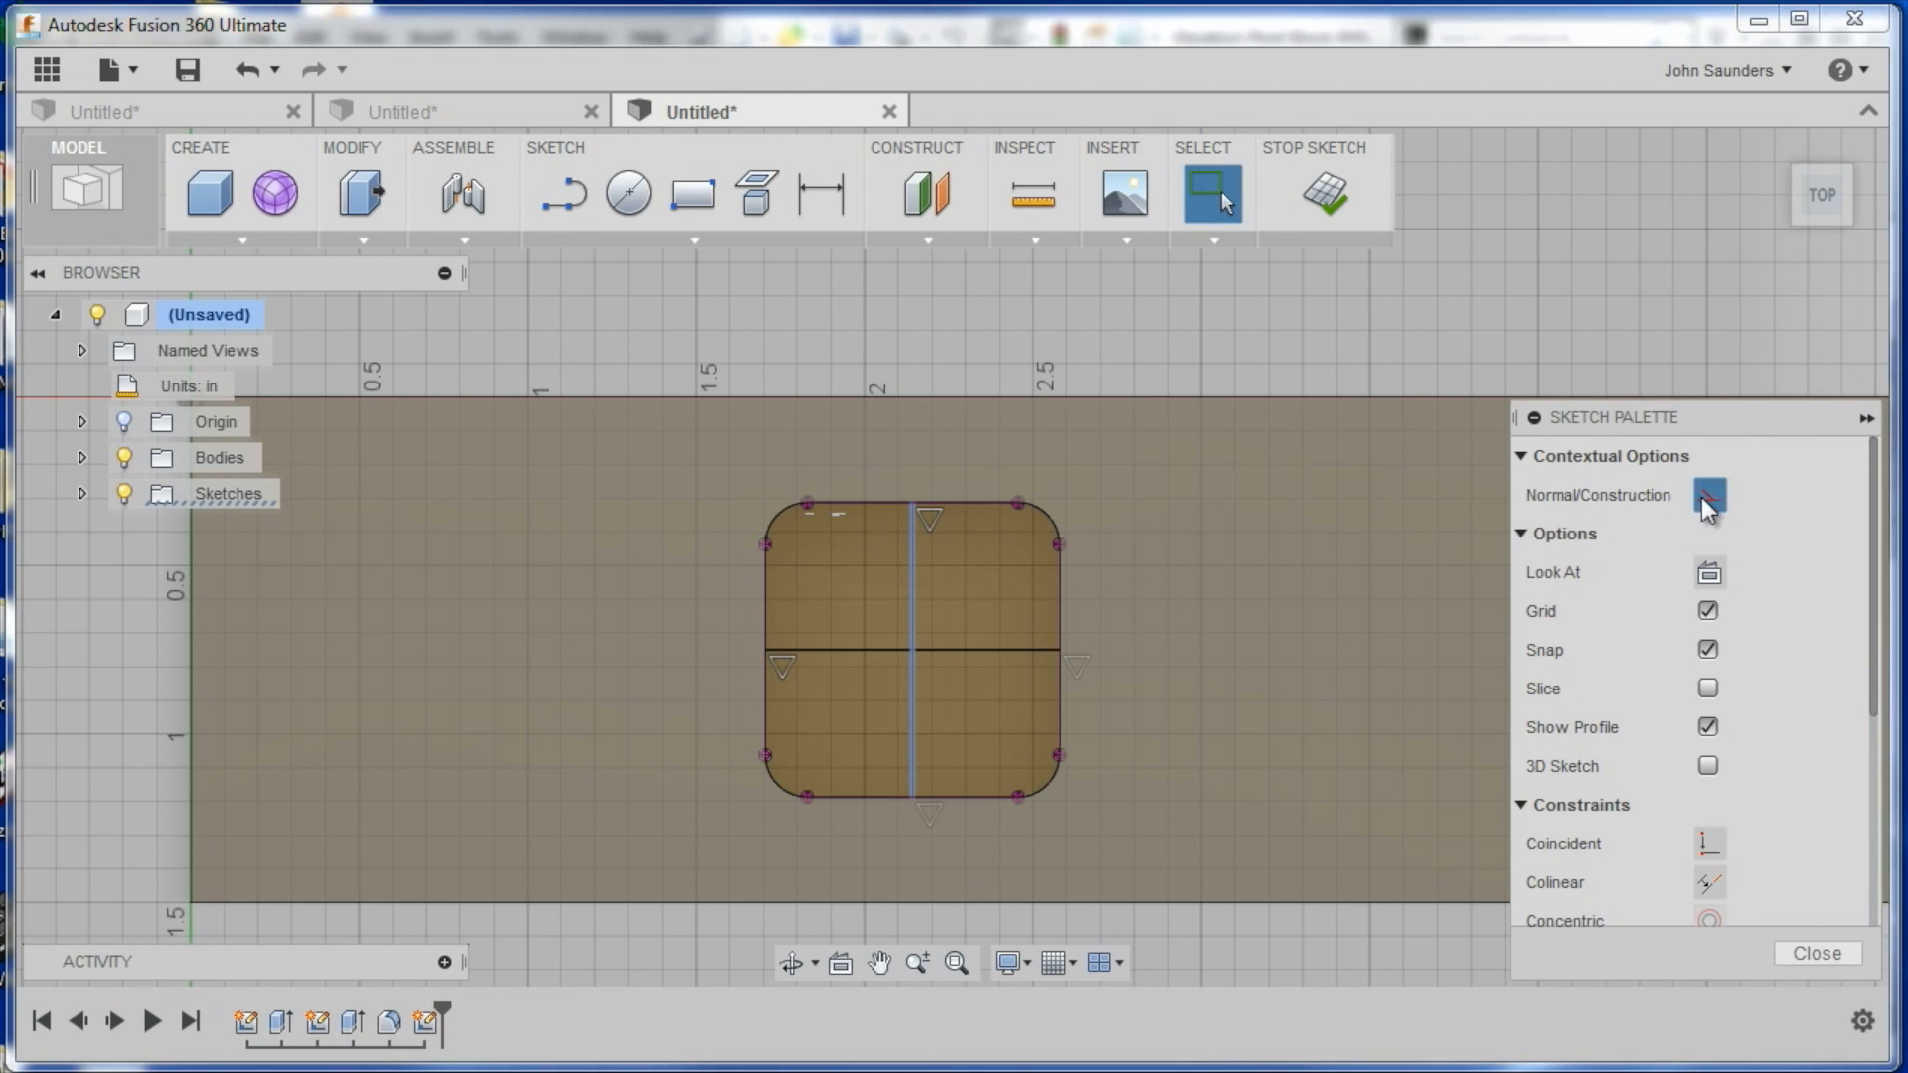
{"action": "left_click", "coordinate": [1006, 649]}
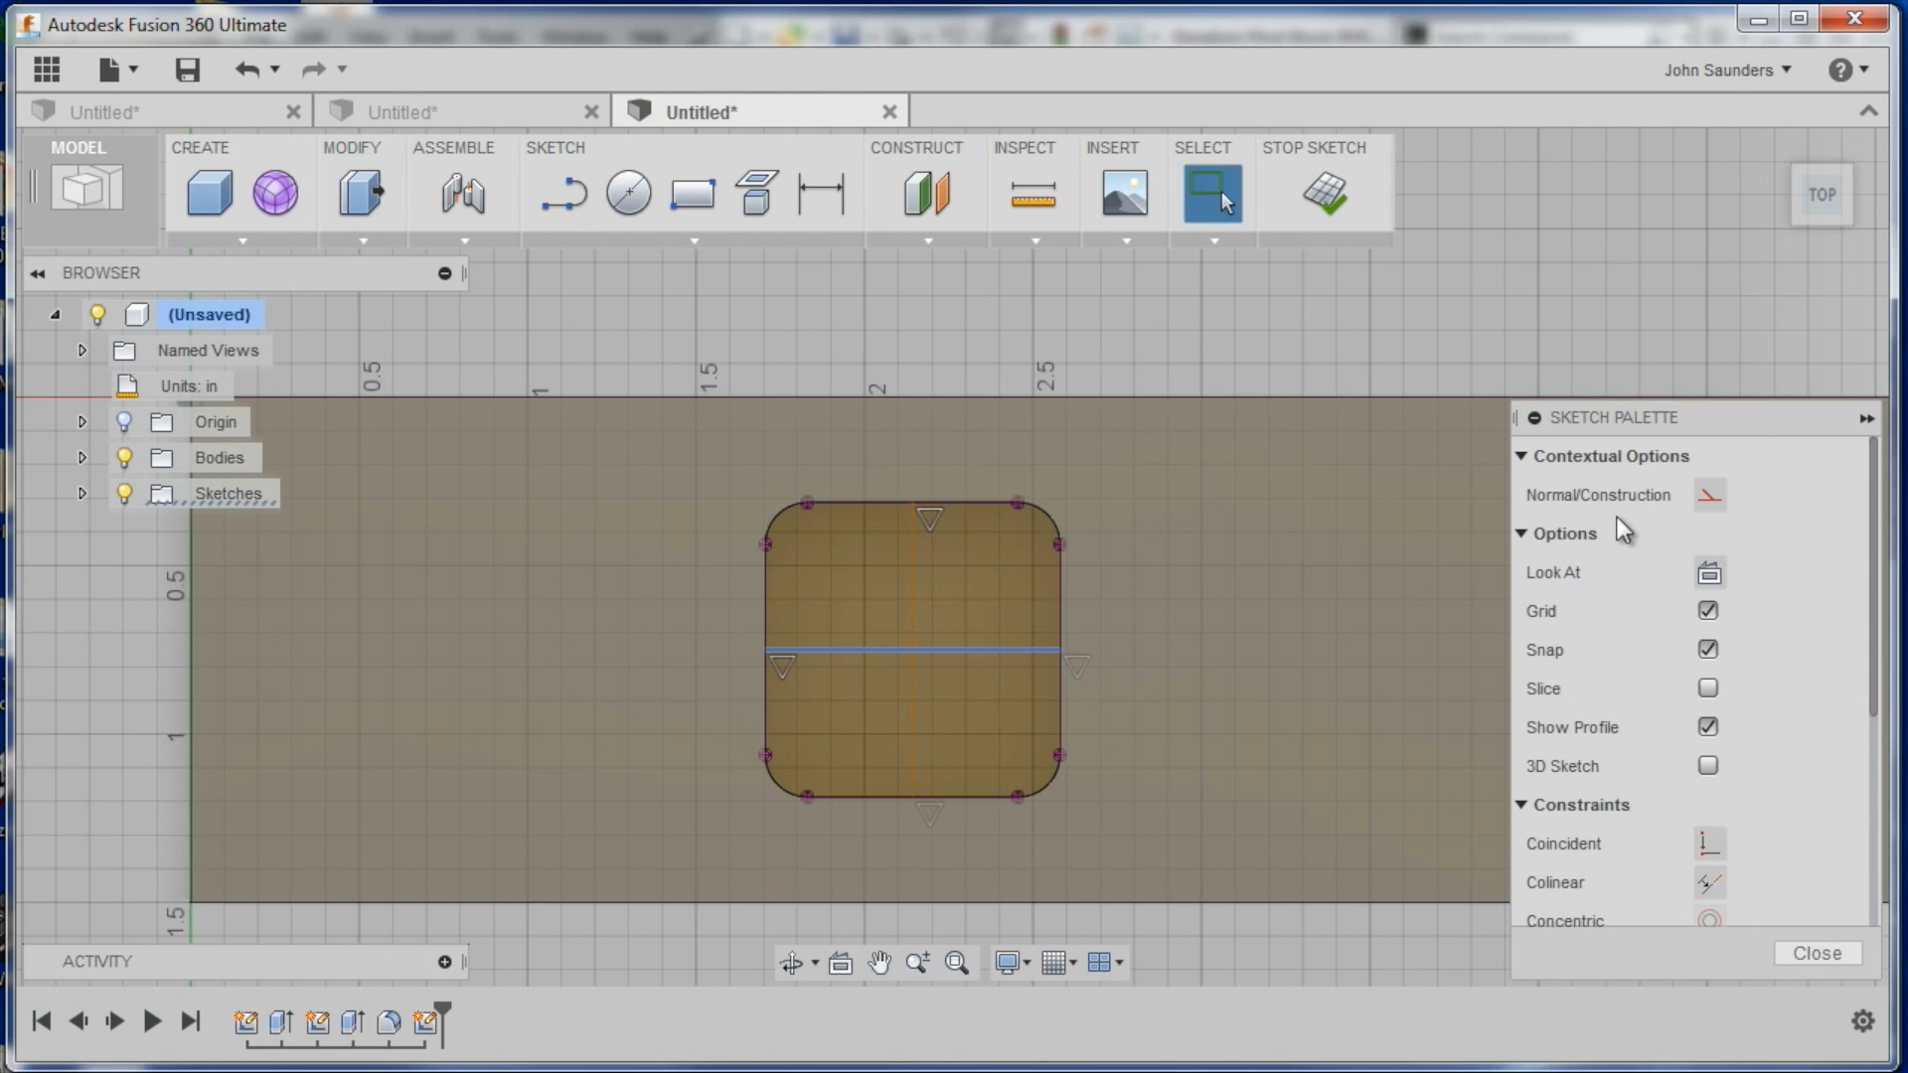
{"action": "left_click", "coordinate": [1707, 494]}
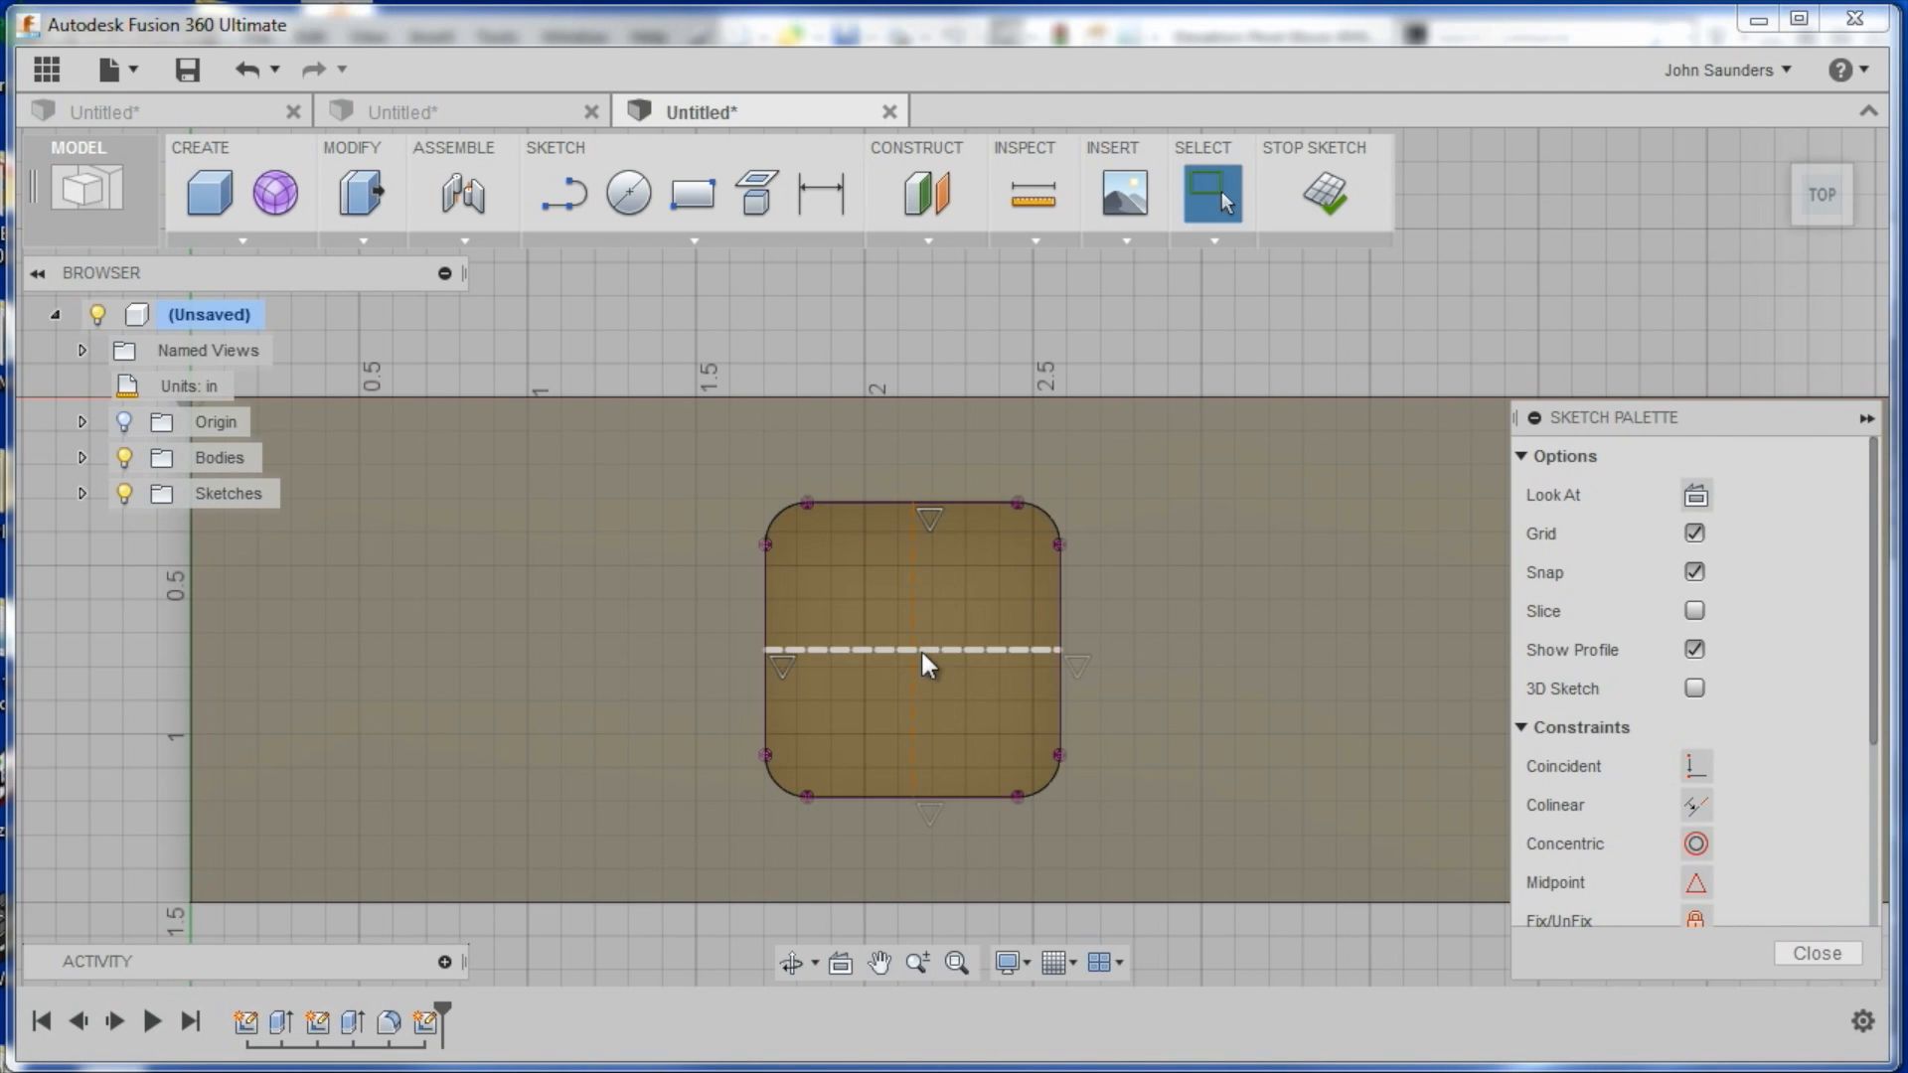
Place a center-diameter circle at the crossing of the two construction lines with a diameter of 0.875 in
{"action": "left_click", "coordinate": [621, 203]}
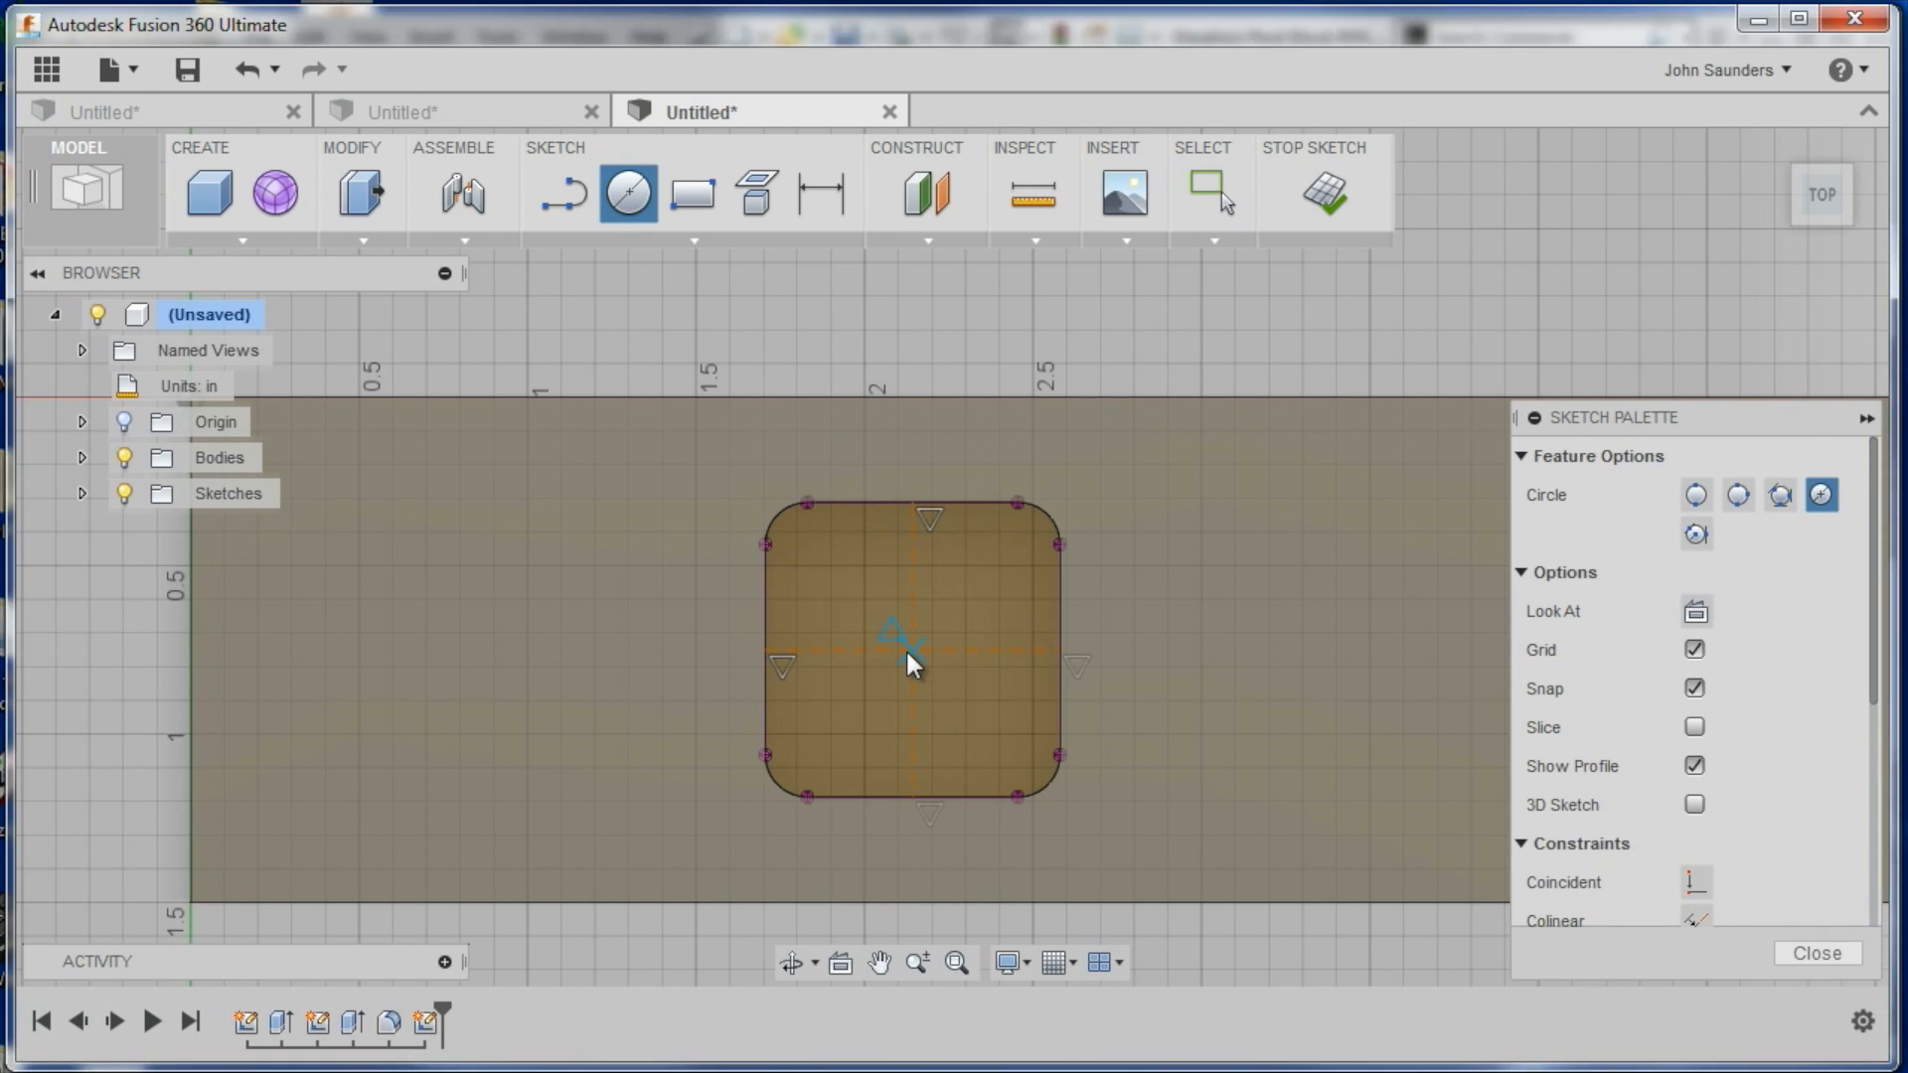
{"action": "left_click", "coordinate": [912, 649]}
{"action": "type", "text": ".875"}
{"action": "key", "text": "Tab"}
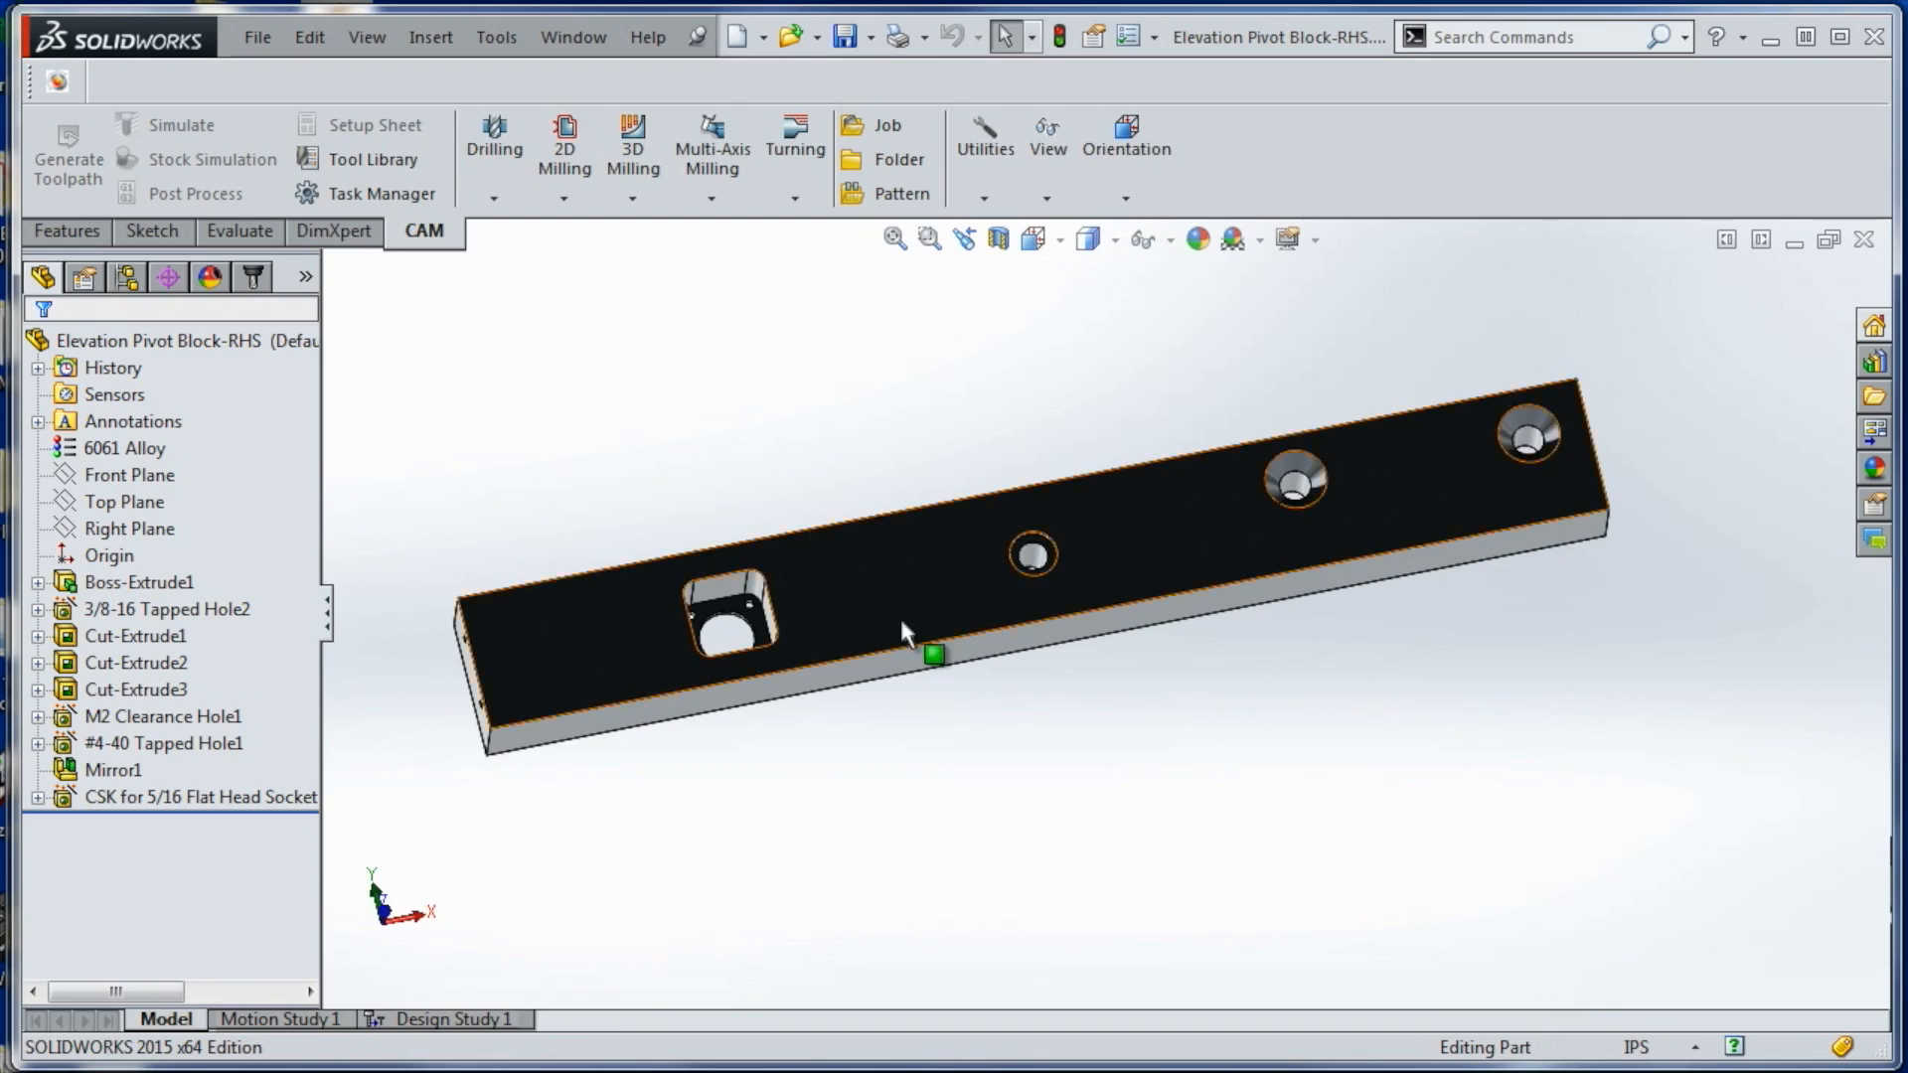
Switch to the SOLIDWORKS reference part and check the pocket's width and the size of the round hole in its floor
{"action": "scroll", "coordinate": [809, 639], "scroll_direction": "down", "scroll_amount": 5}
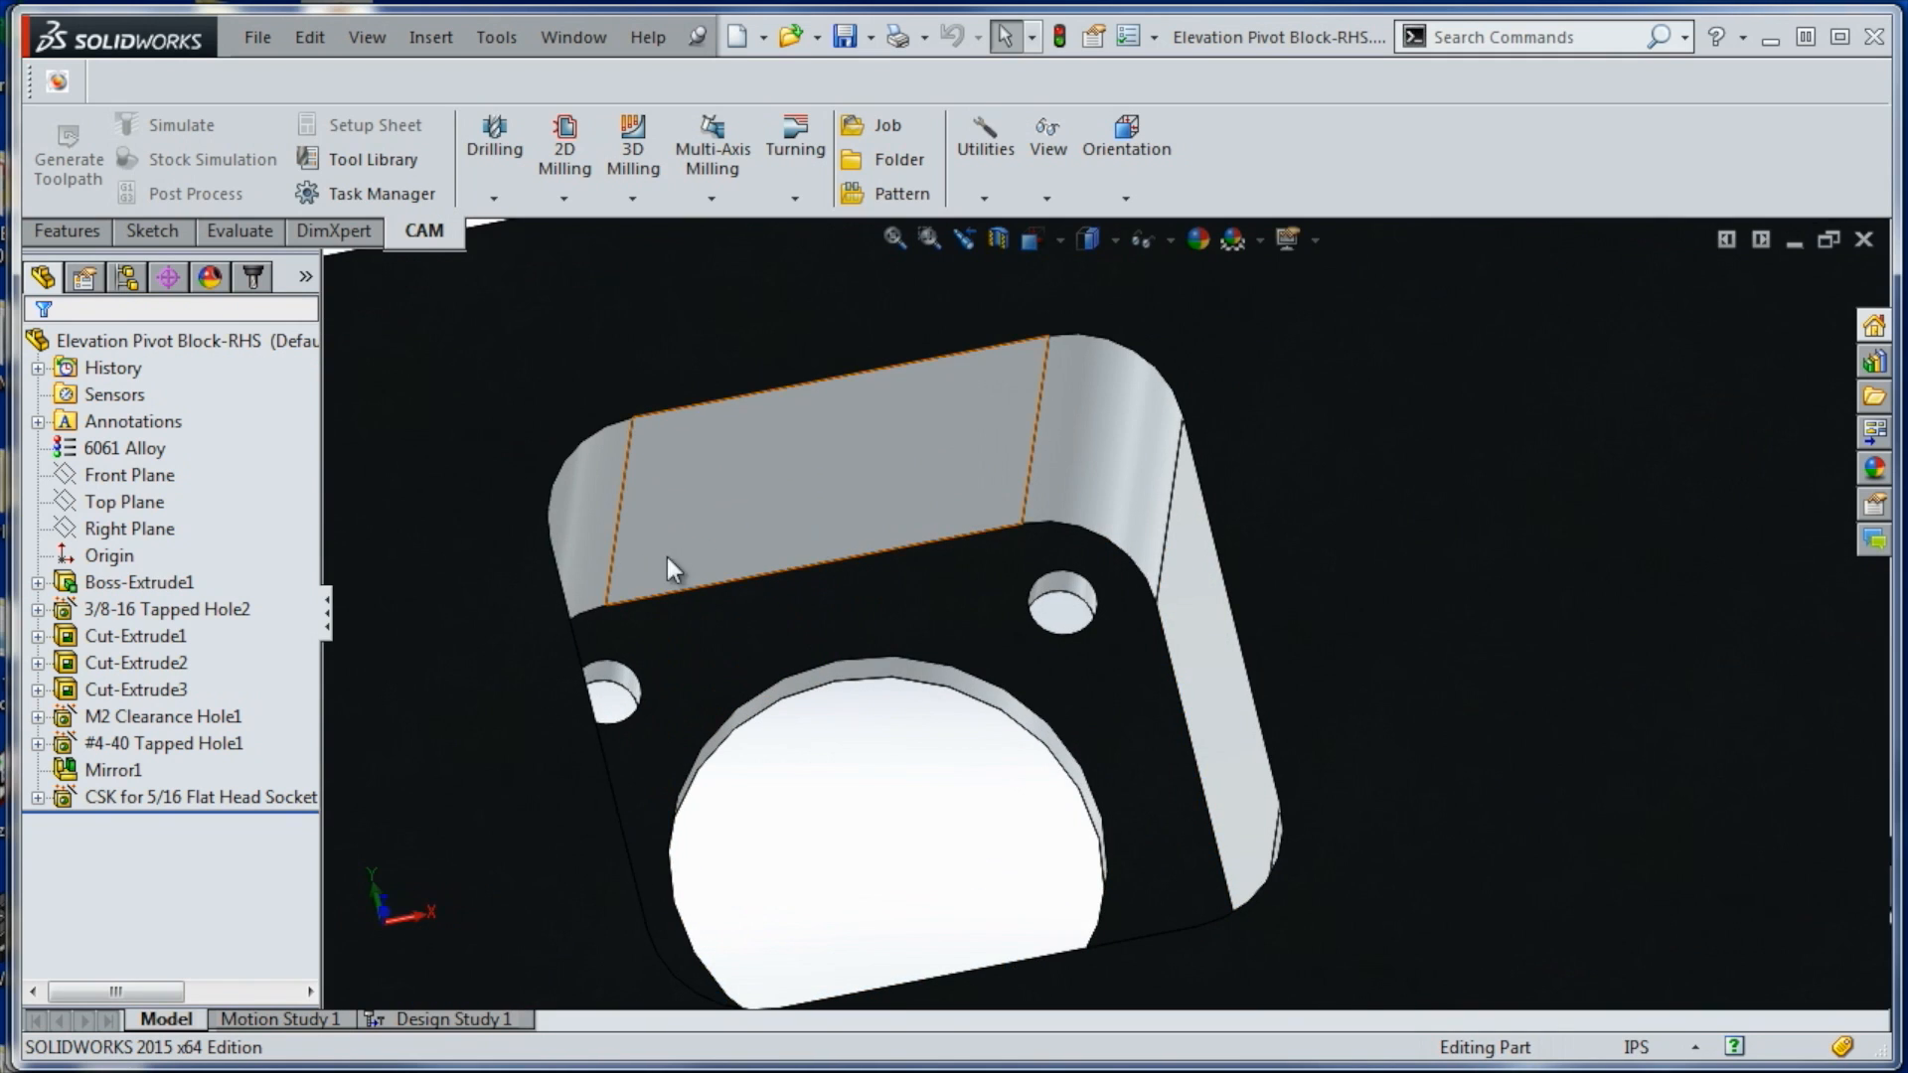
{"action": "left_click", "coordinate": [745, 707]}
{"action": "left_click", "coordinate": [1260, 641], "text": "ctrl"}
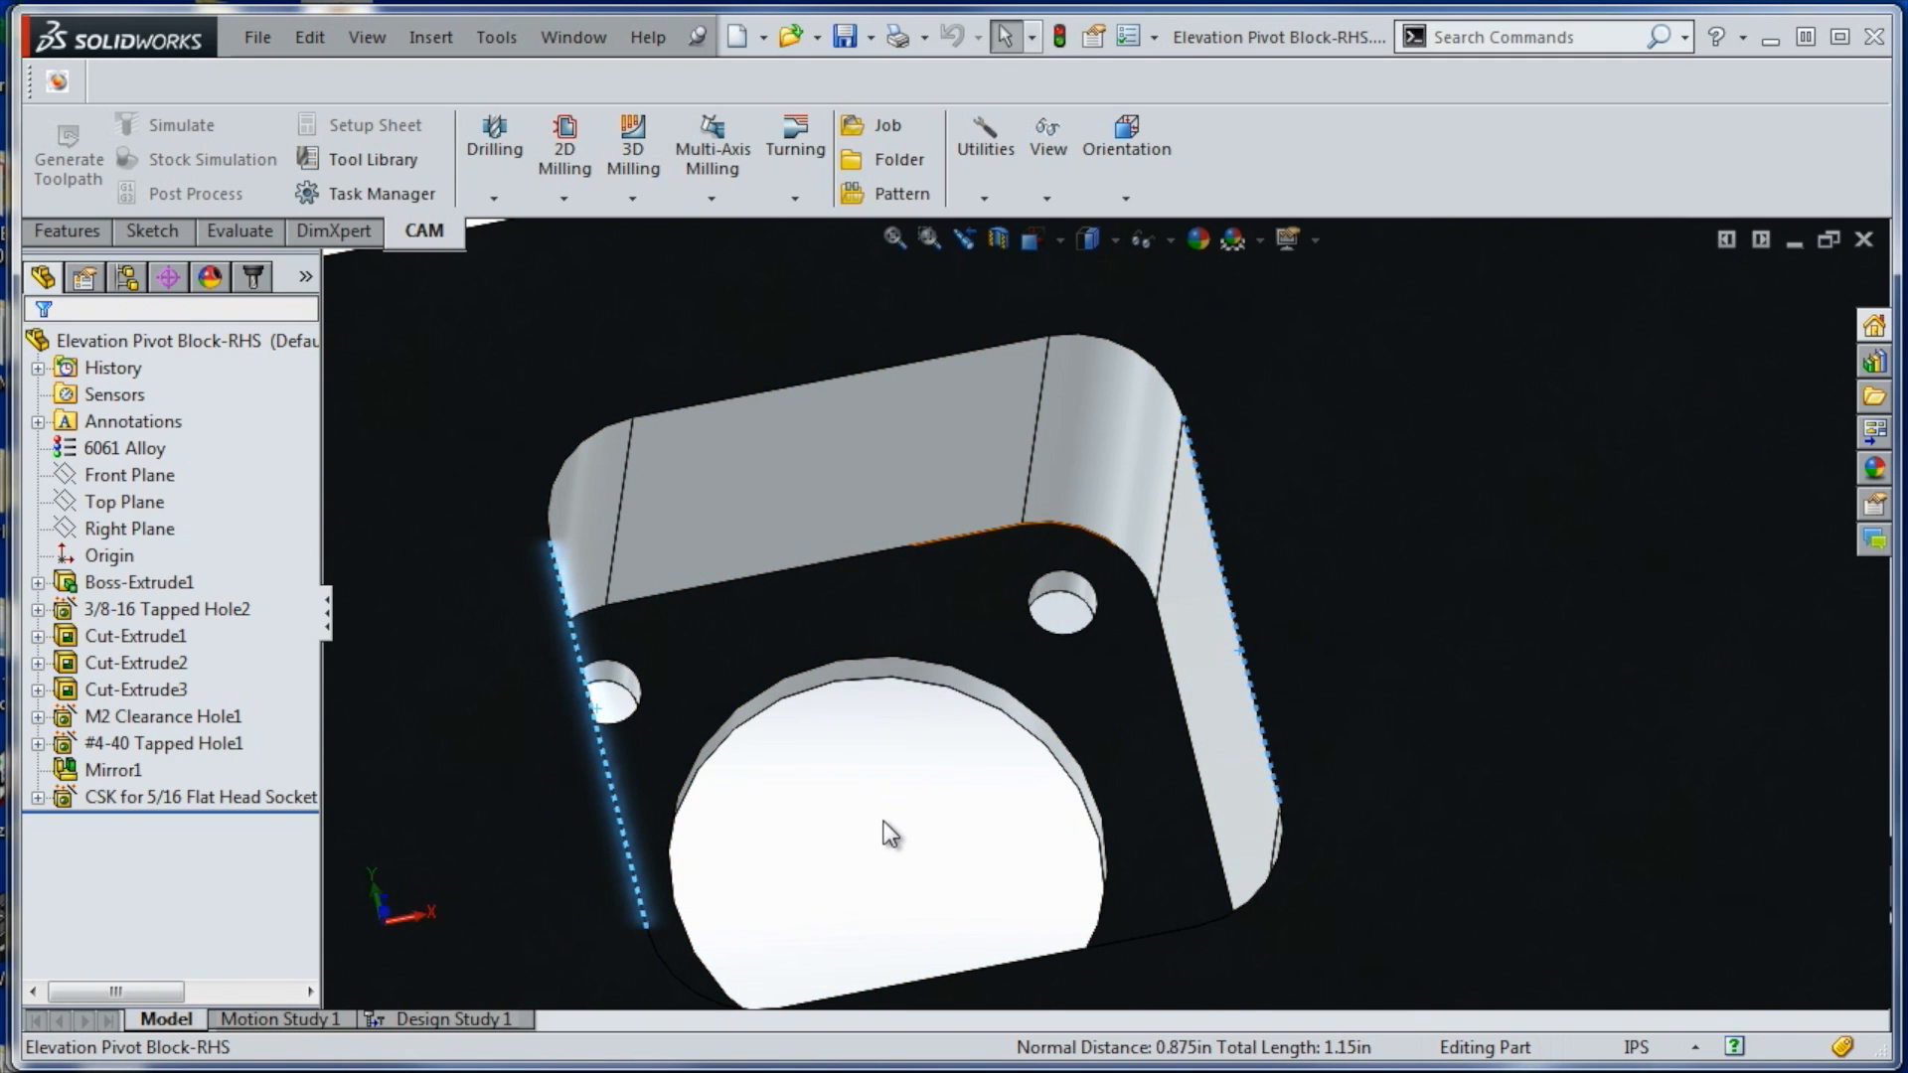
{"action": "left_click", "coordinate": [887, 819]}
{"action": "left_click", "coordinate": [1208, 675]}
{"action": "middle_click_drag", "start_coordinate": [1124, 688], "coordinate": [766, 795]}
{"action": "left_click", "coordinate": [566, 741]}
{"action": "left_click", "coordinate": [775, 791]}
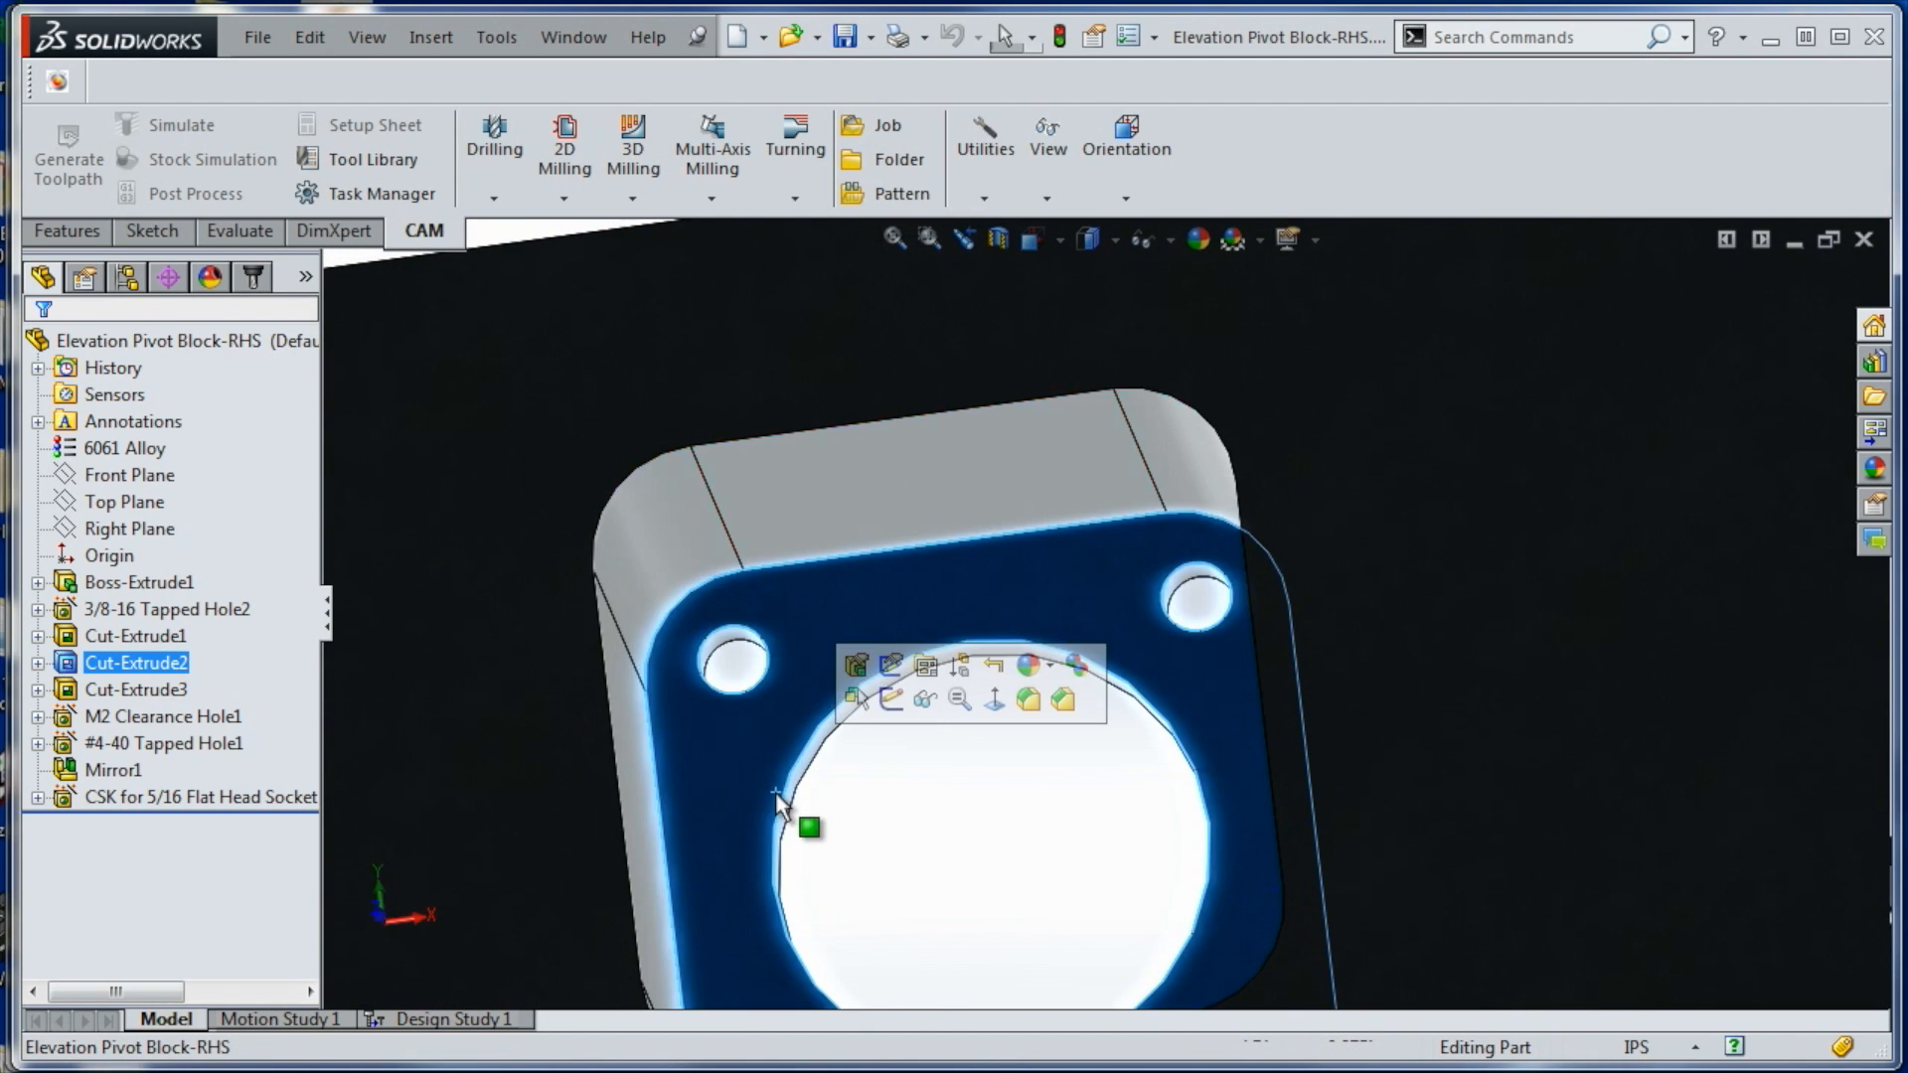
{"action": "left_click", "coordinate": [779, 795]}
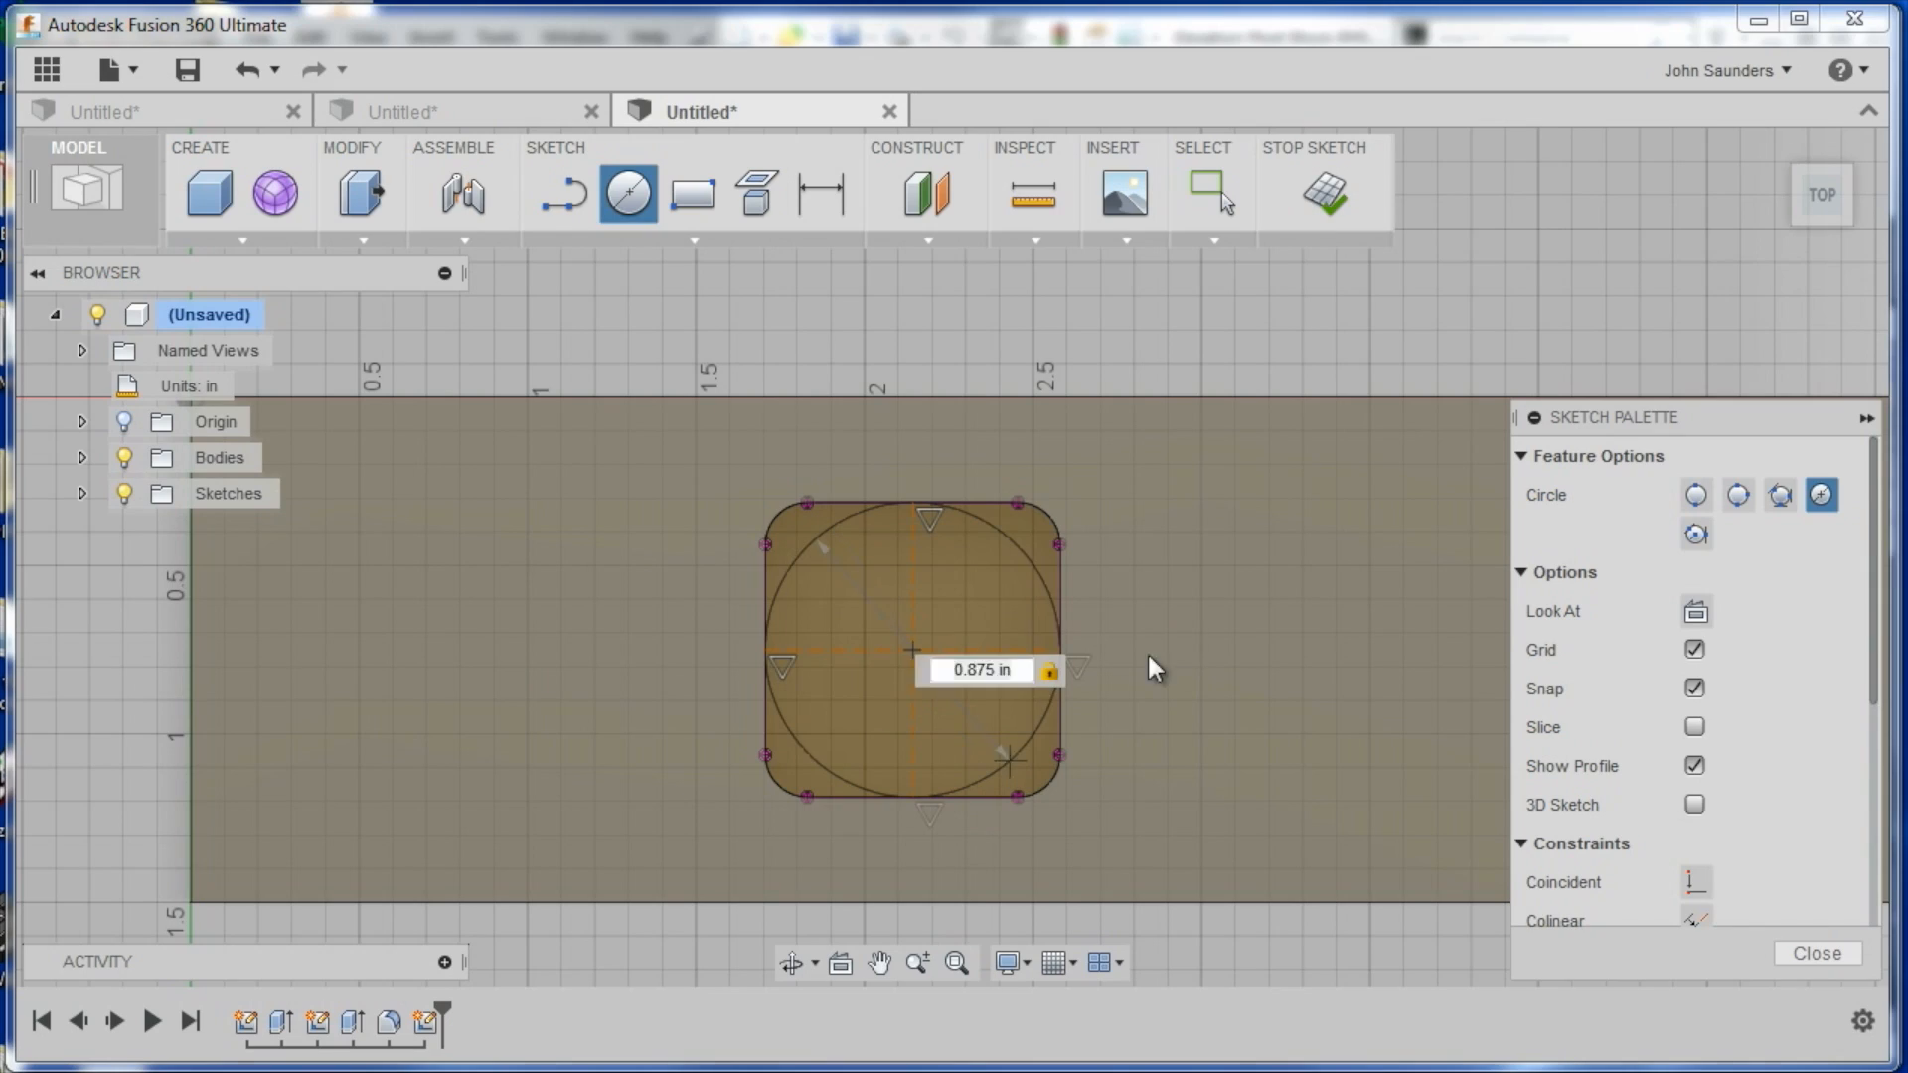
Switch back to Fusion 360 and set the diameter of the circle centered in the pocket to 0.592 in
{"action": "type", "text": "0.592"}
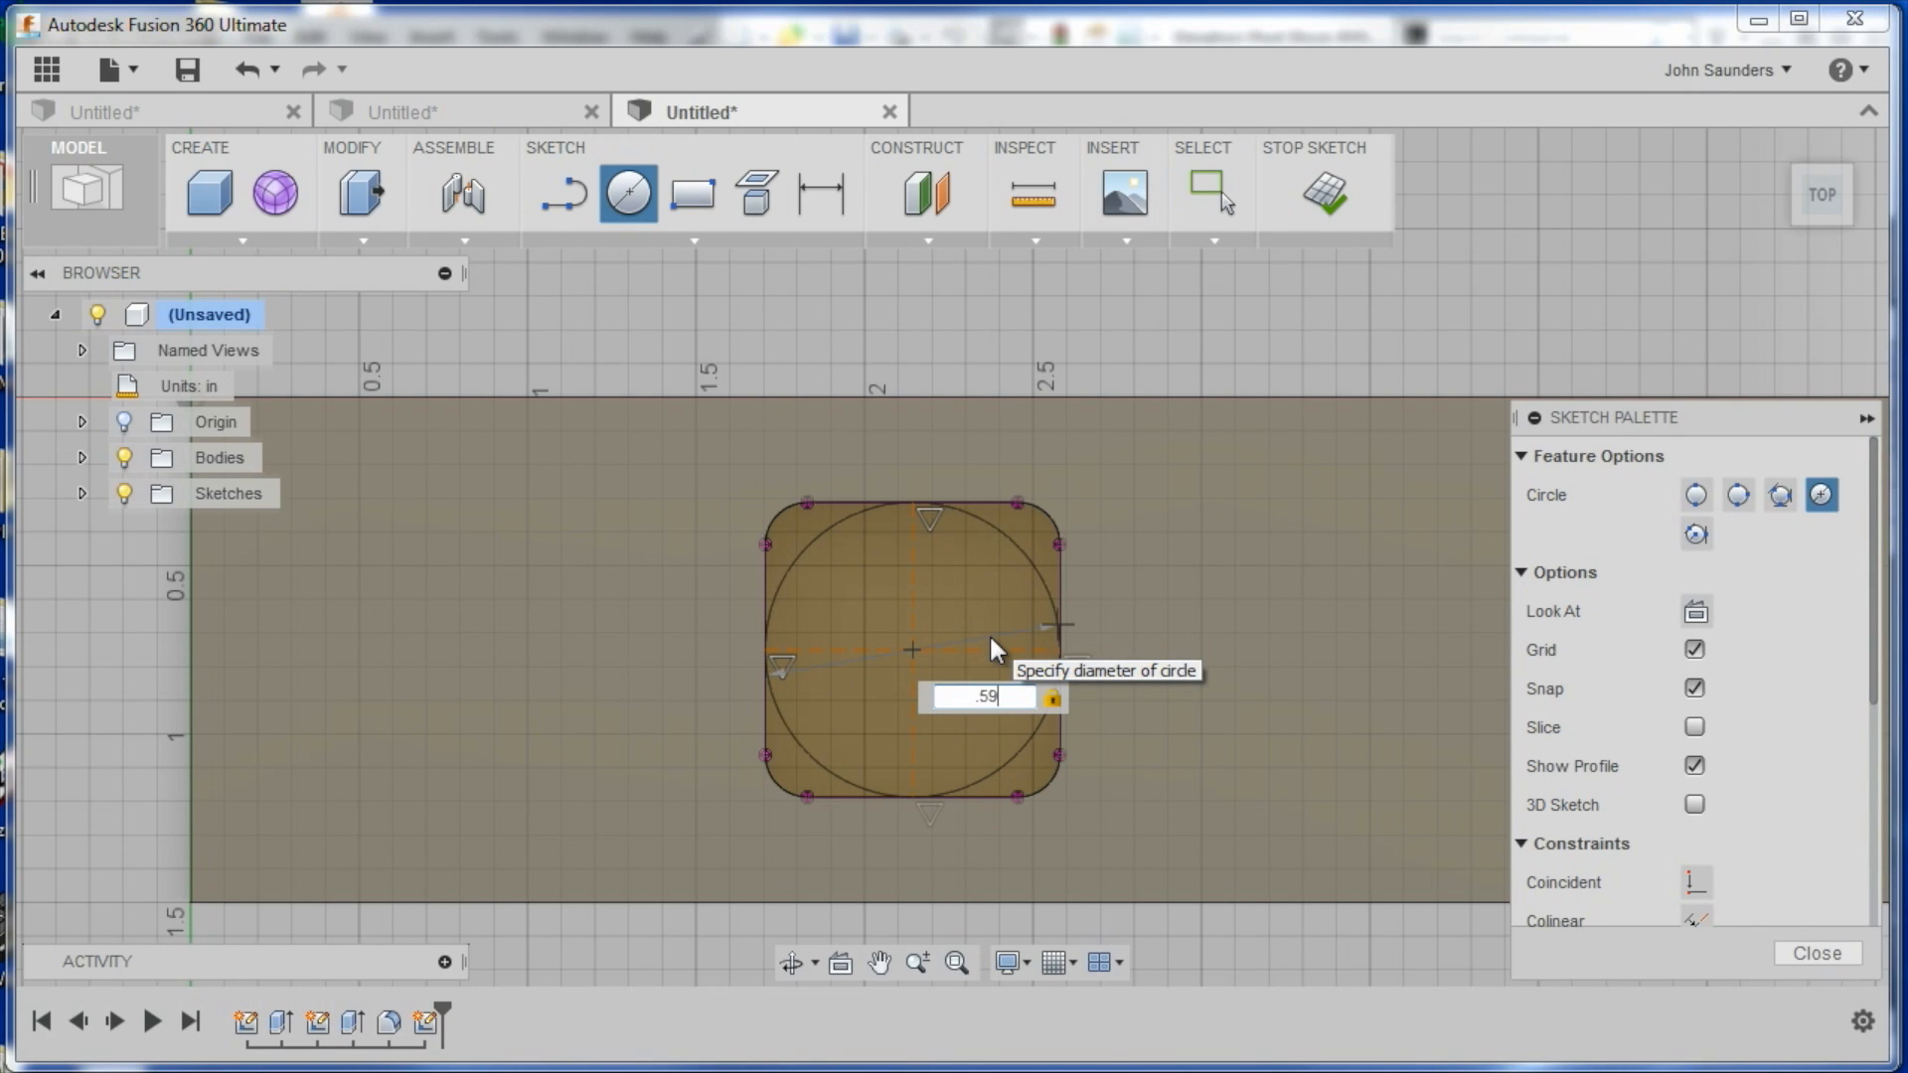
{"action": "key", "text": "Return"}
{"action": "key", "text": "Escape"}
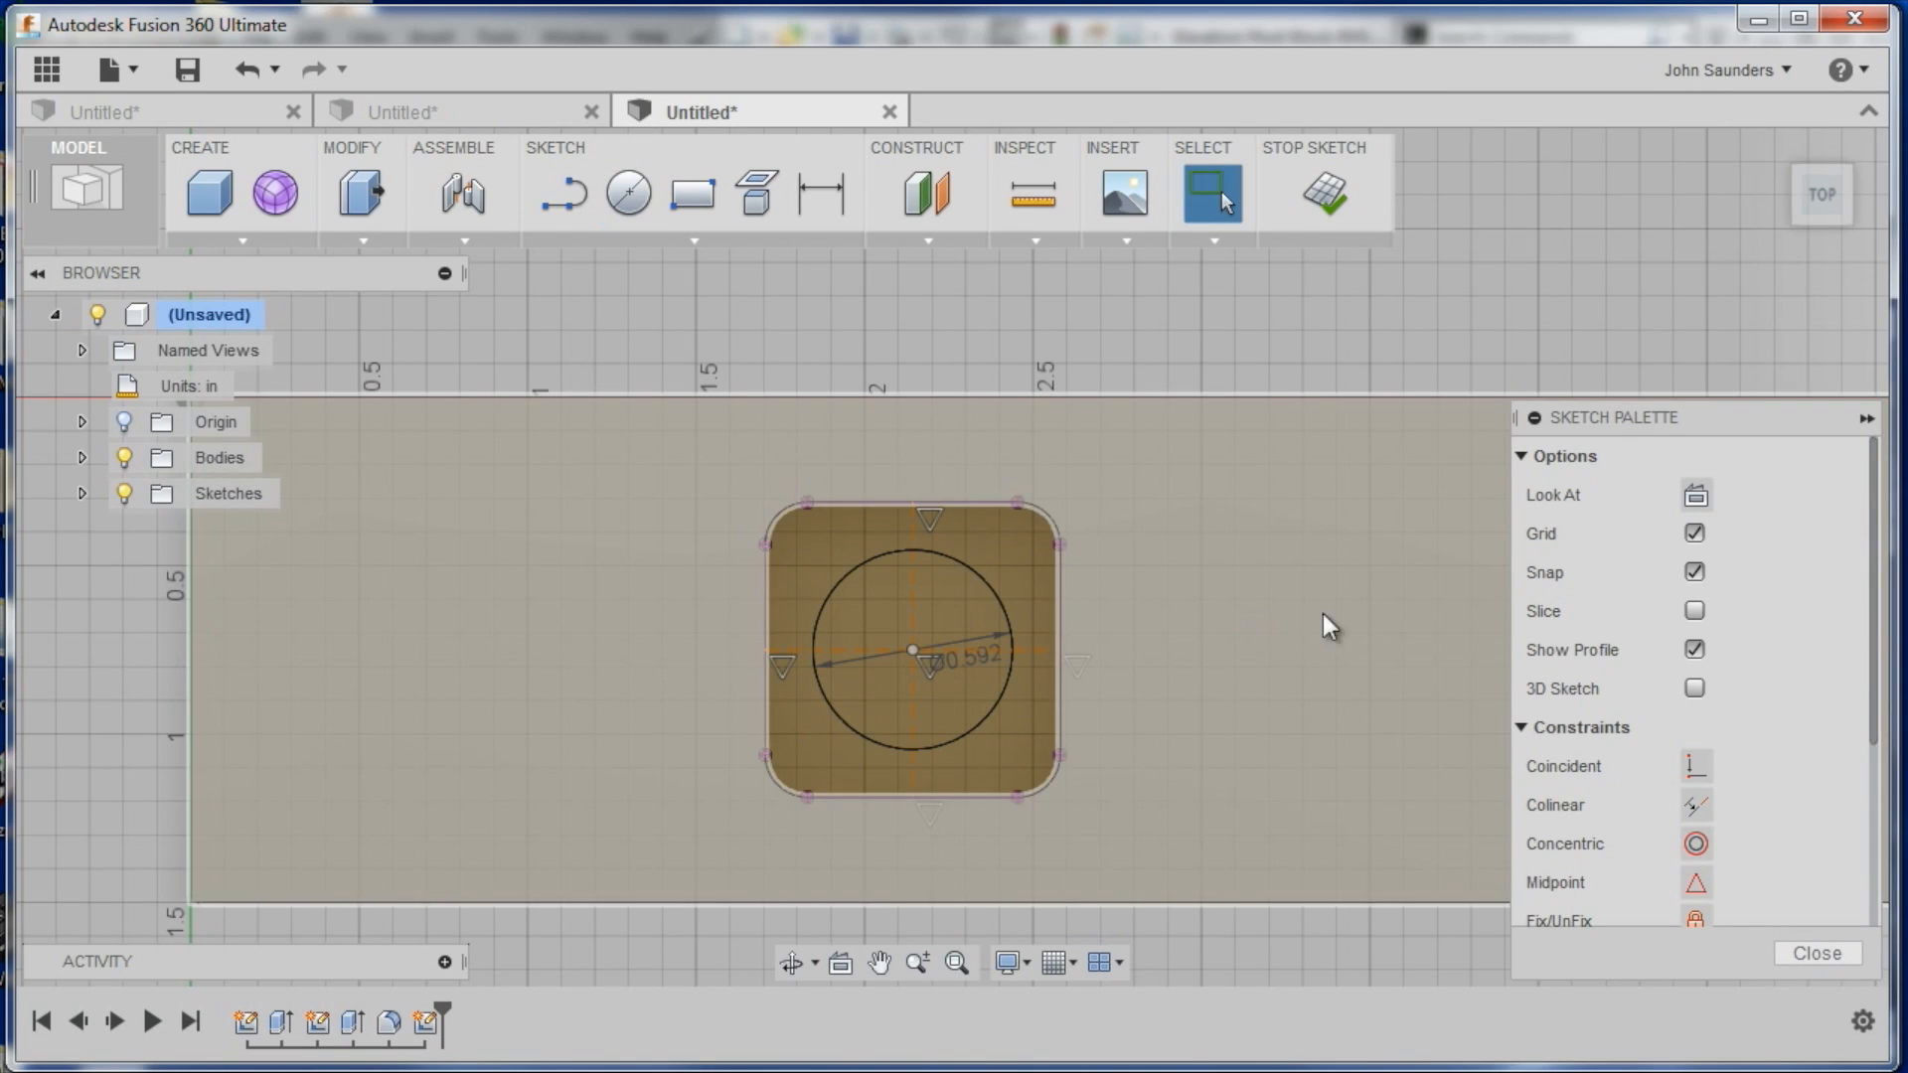
Extrude the centered circle by -1 in to cut a hole through the pocket floor
{"action": "left_click", "coordinate": [360, 192]}
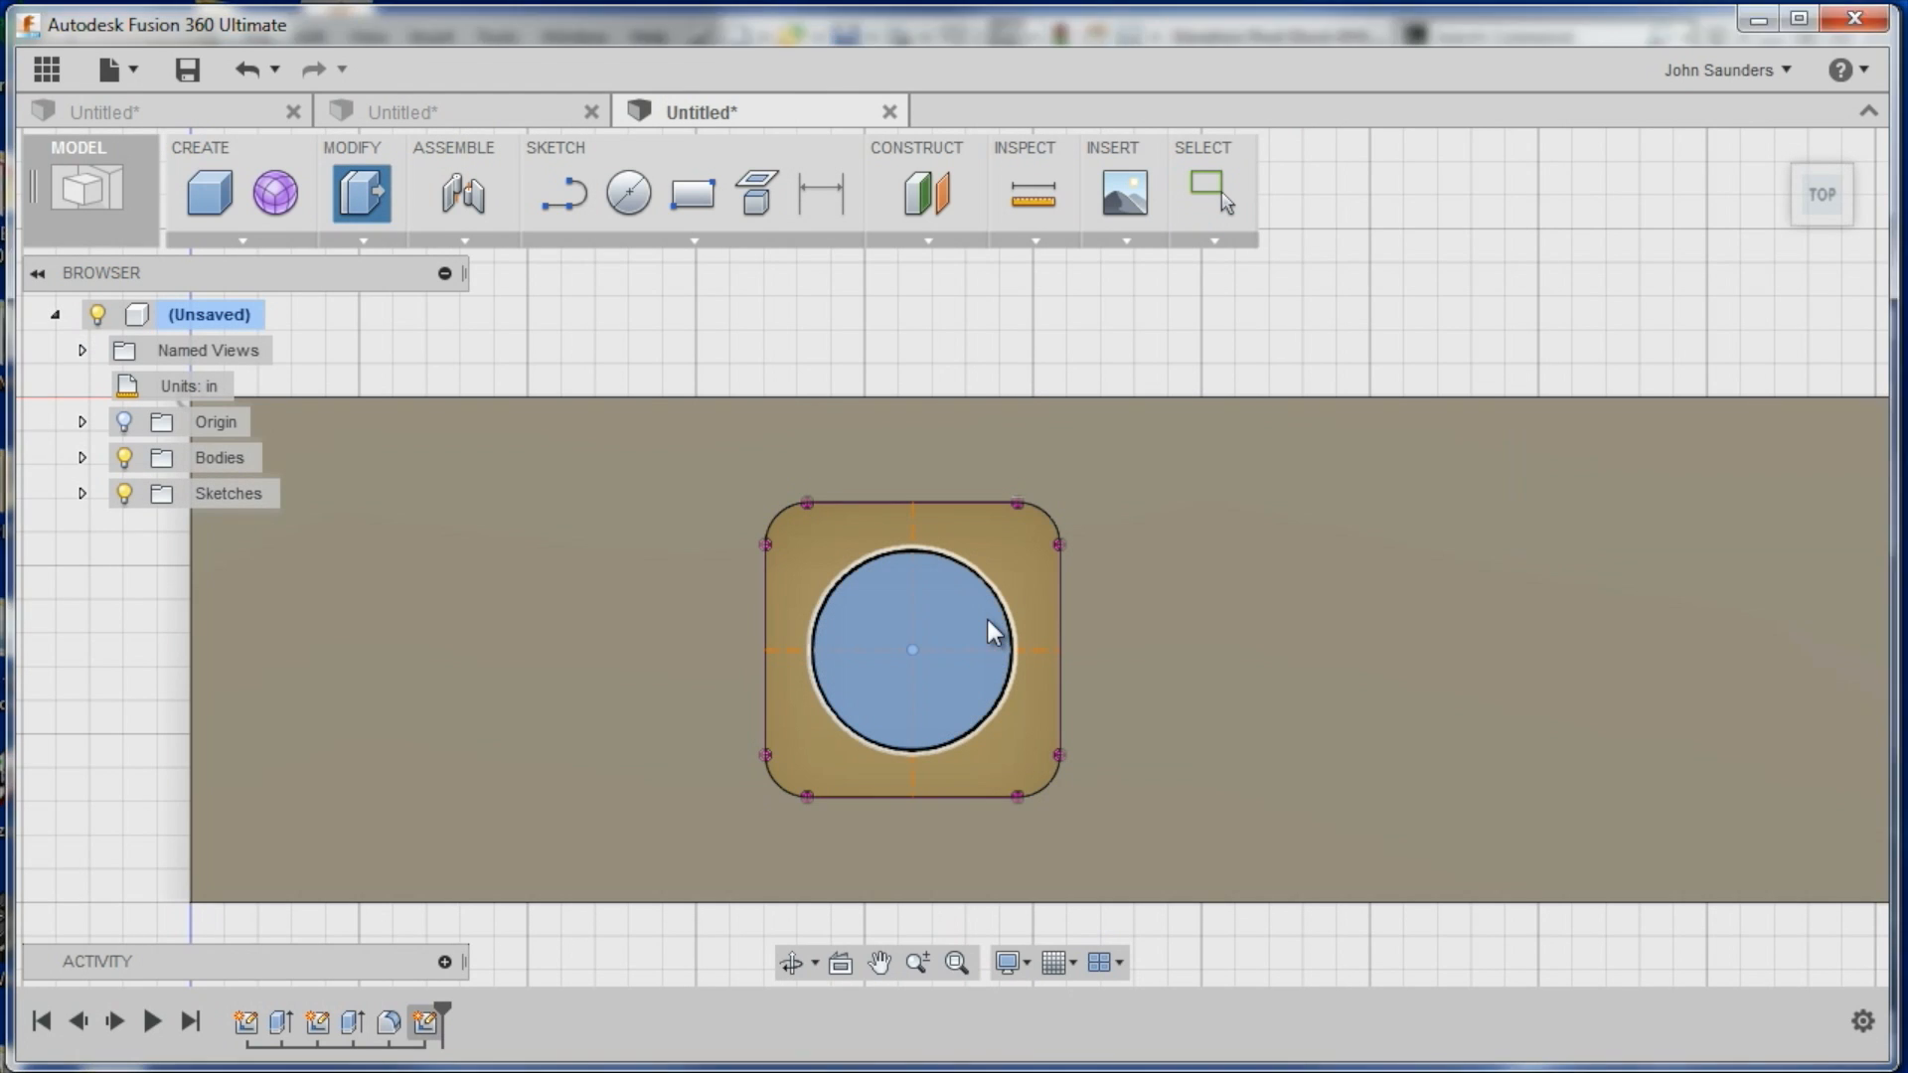
{"action": "left_click", "coordinate": [987, 618]}
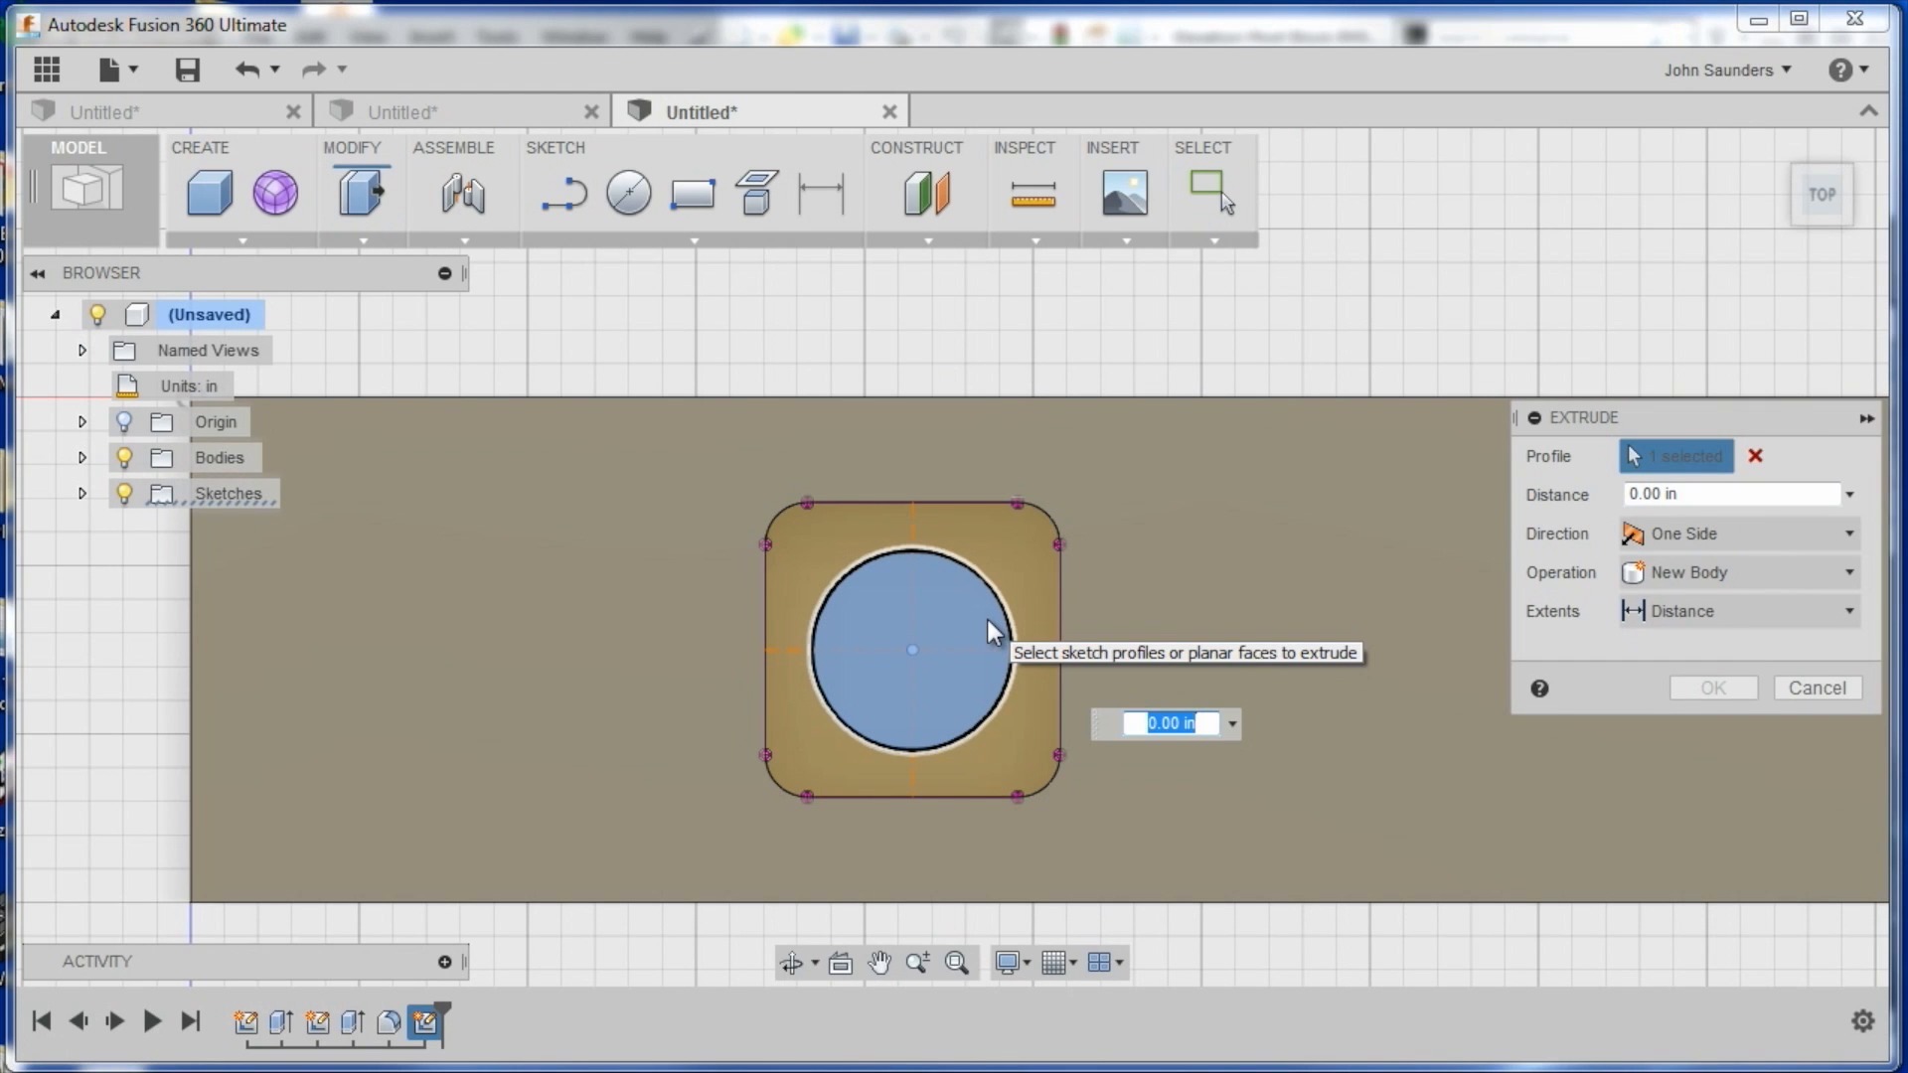
{"action": "type", "text": "-1"}
{"action": "key", "text": "Return"}
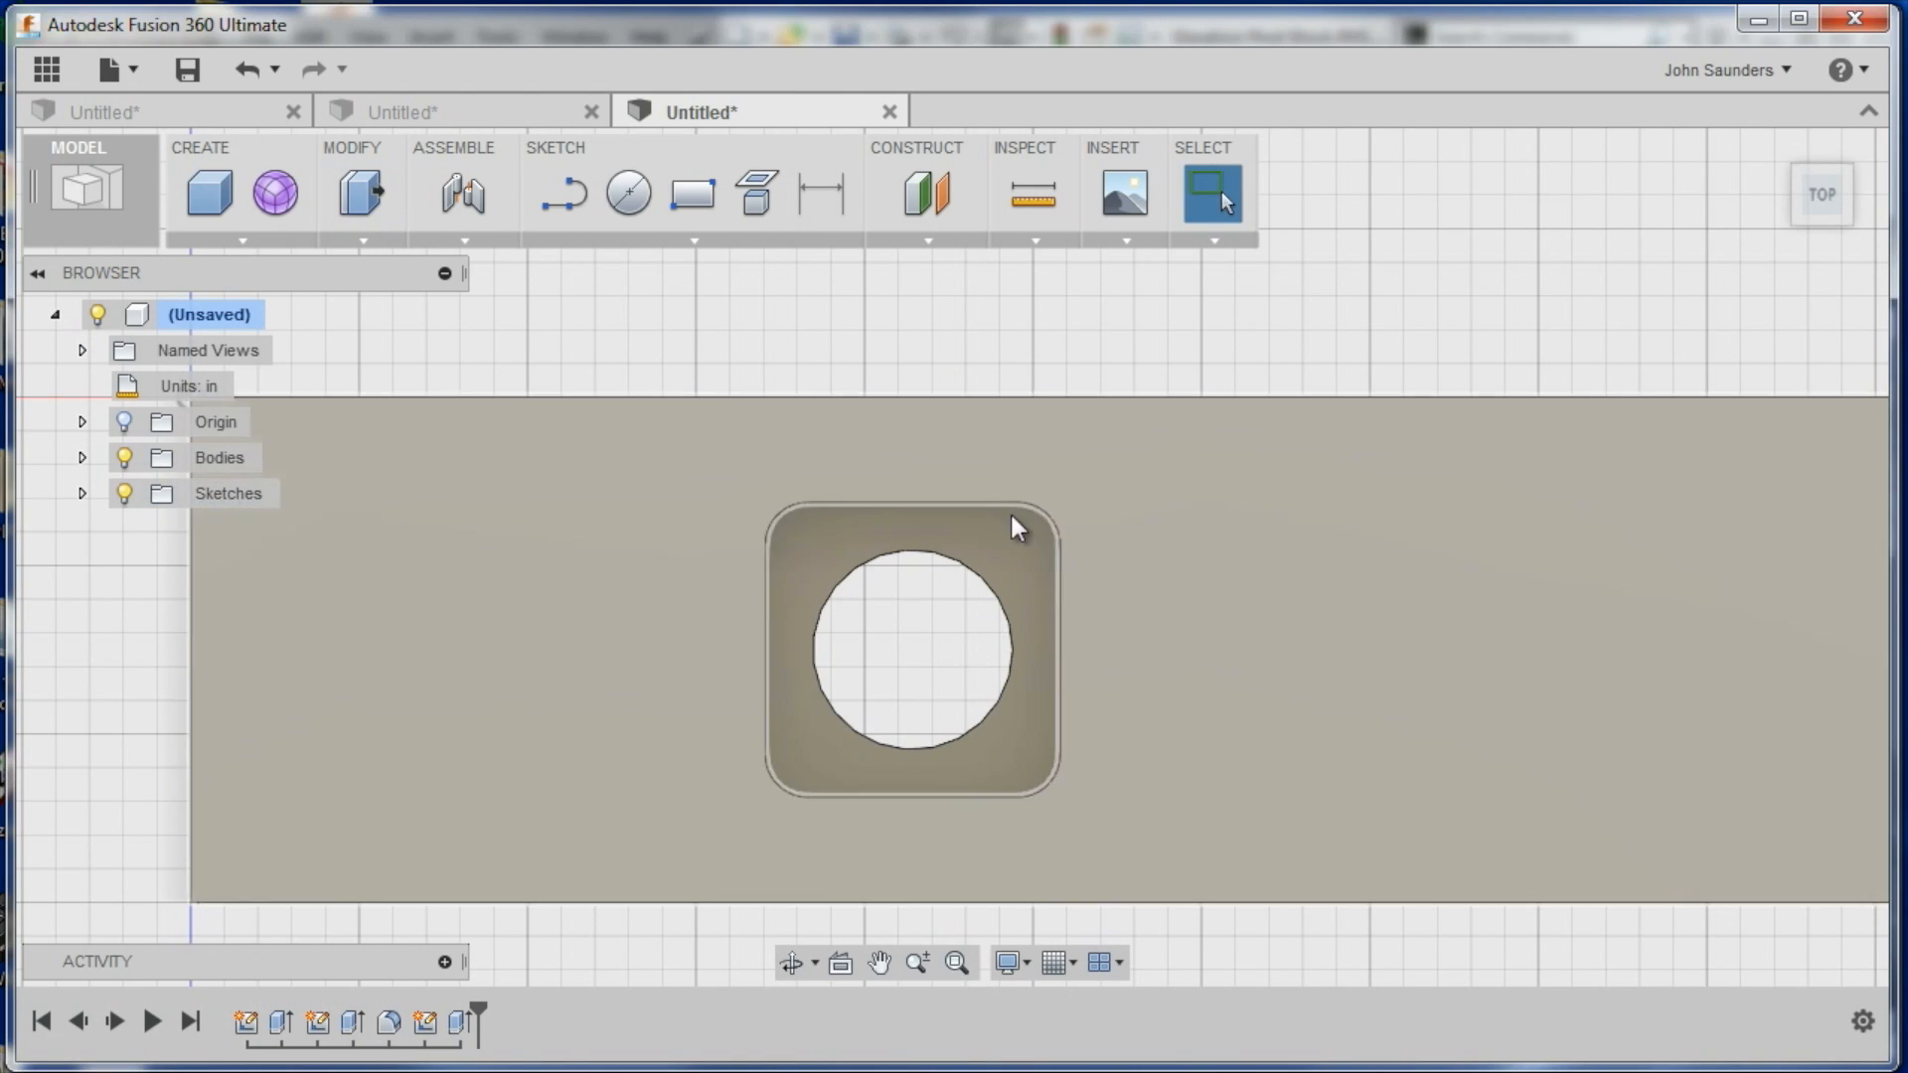
Start a new sketch on the pocket floor and draw a 0.0945 in diameter circle near the pocket's upper-left corner
{"action": "middle_click_drag", "start_coordinate": [1009, 514], "coordinate": [1029, 417]}
{"action": "middle_click_drag", "start_coordinate": [979, 591], "coordinate": [1004, 494], "text": "shift"}
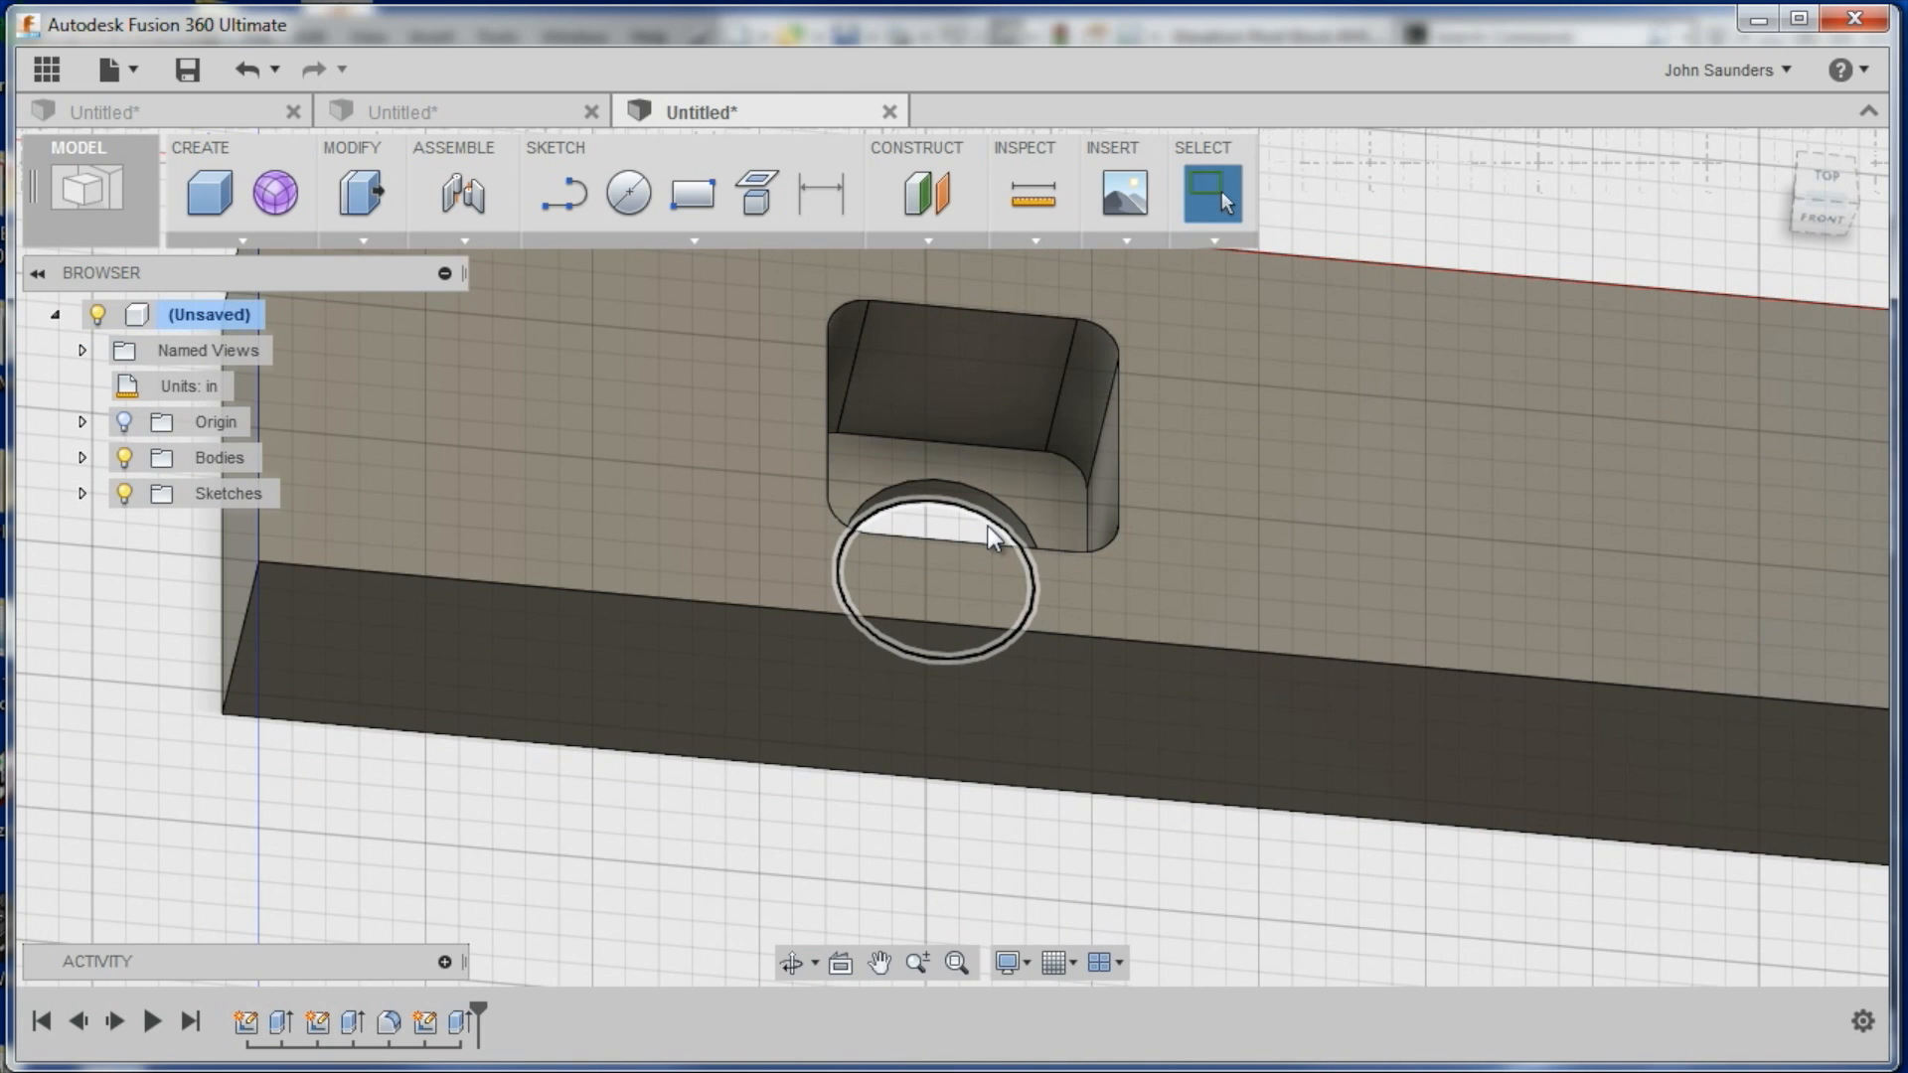
{"action": "scroll", "coordinate": [992, 537], "scroll_direction": "down", "scroll_amount": 3}
{"action": "scroll", "coordinate": [988, 425], "scroll_direction": "up", "scroll_amount": 2}
{"action": "scroll", "coordinate": [945, 460], "scroll_direction": "down", "scroll_amount": 1}
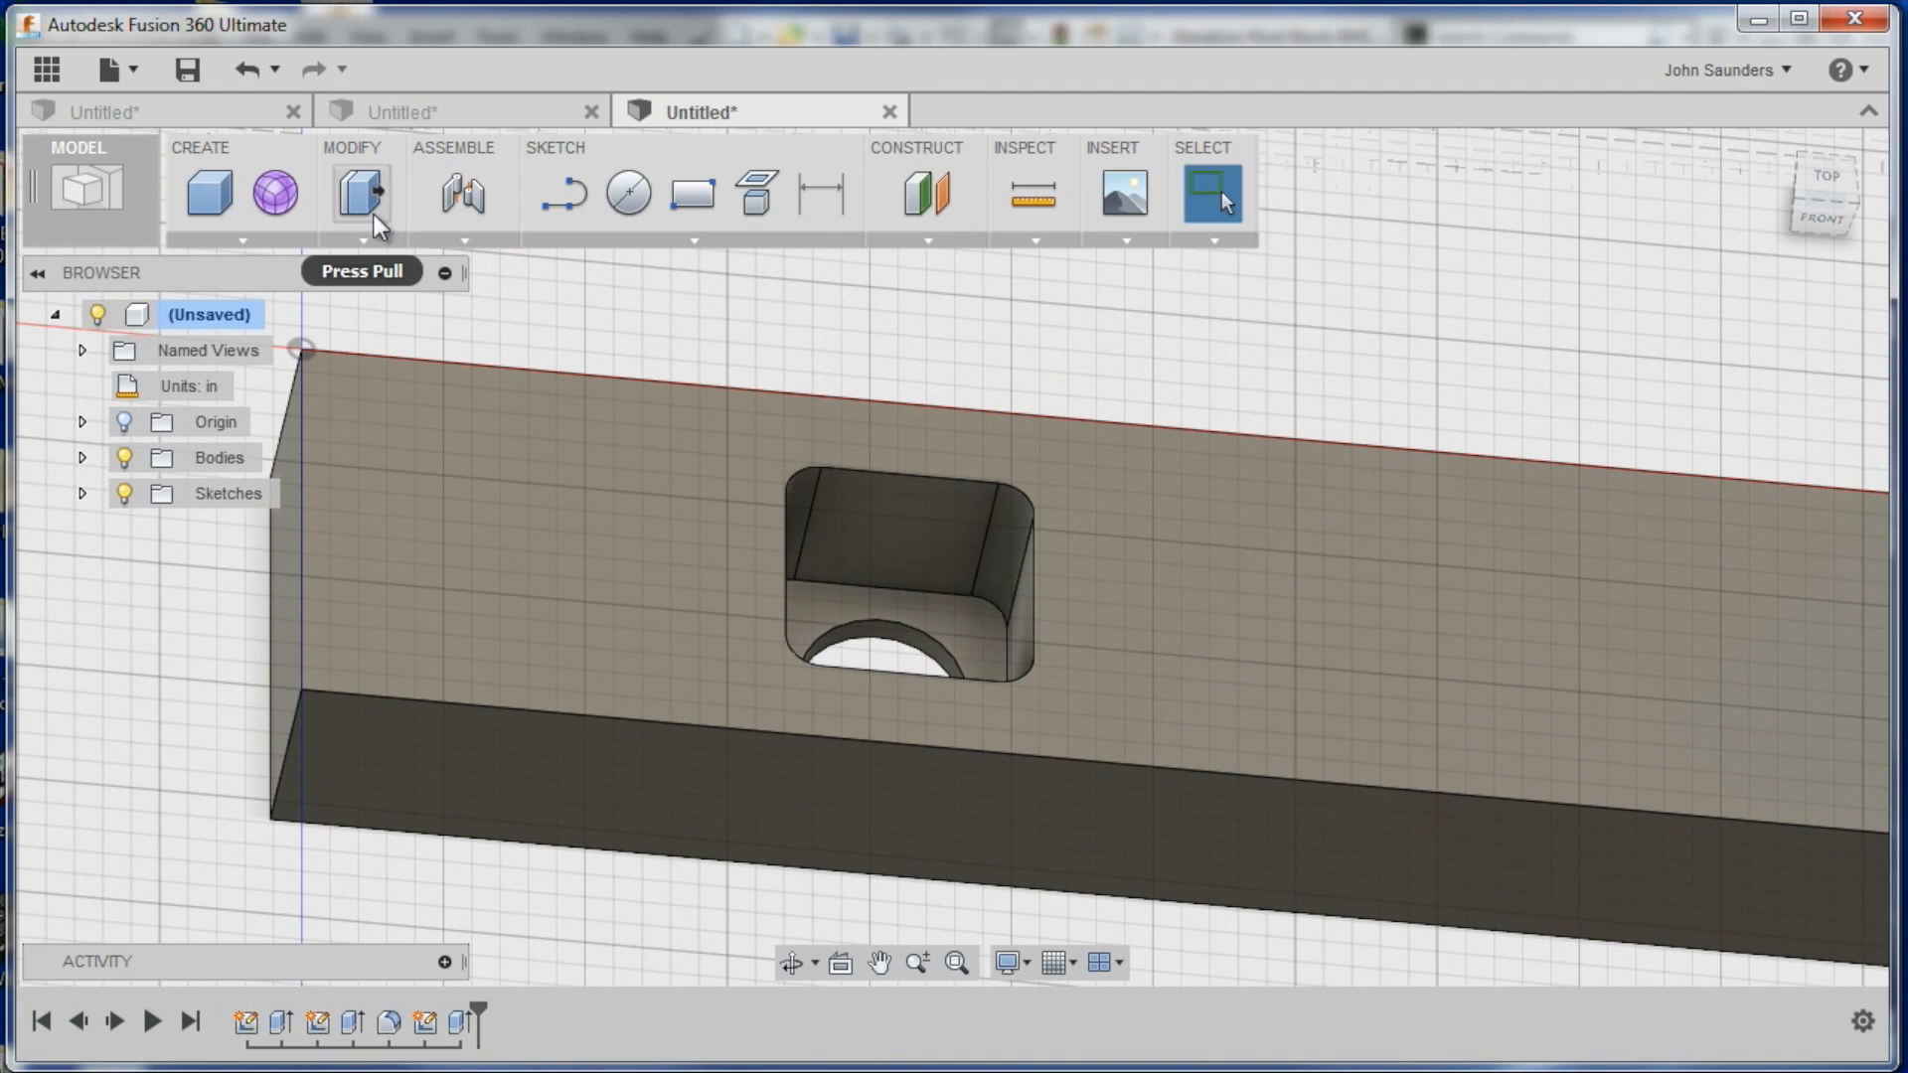
{"action": "left_click", "coordinate": [629, 194]}
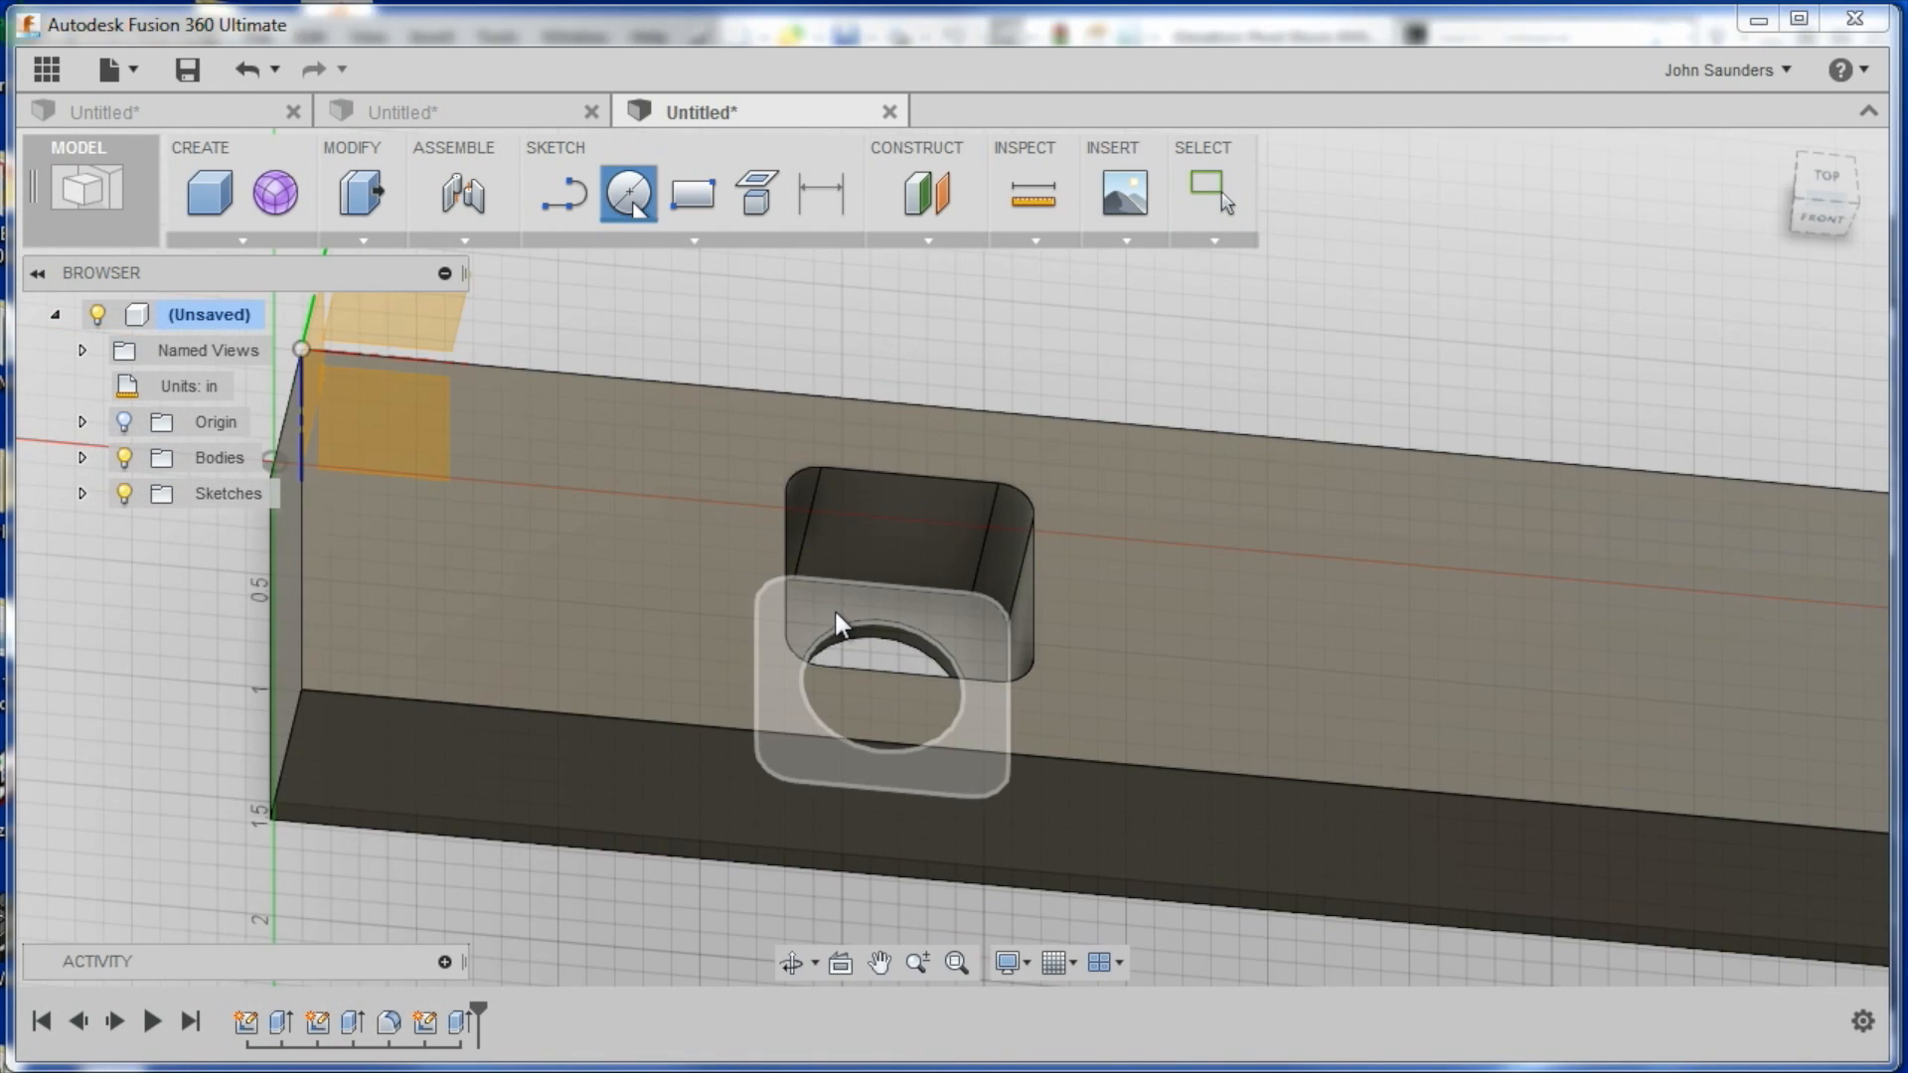
{"action": "left_click", "coordinate": [835, 611]}
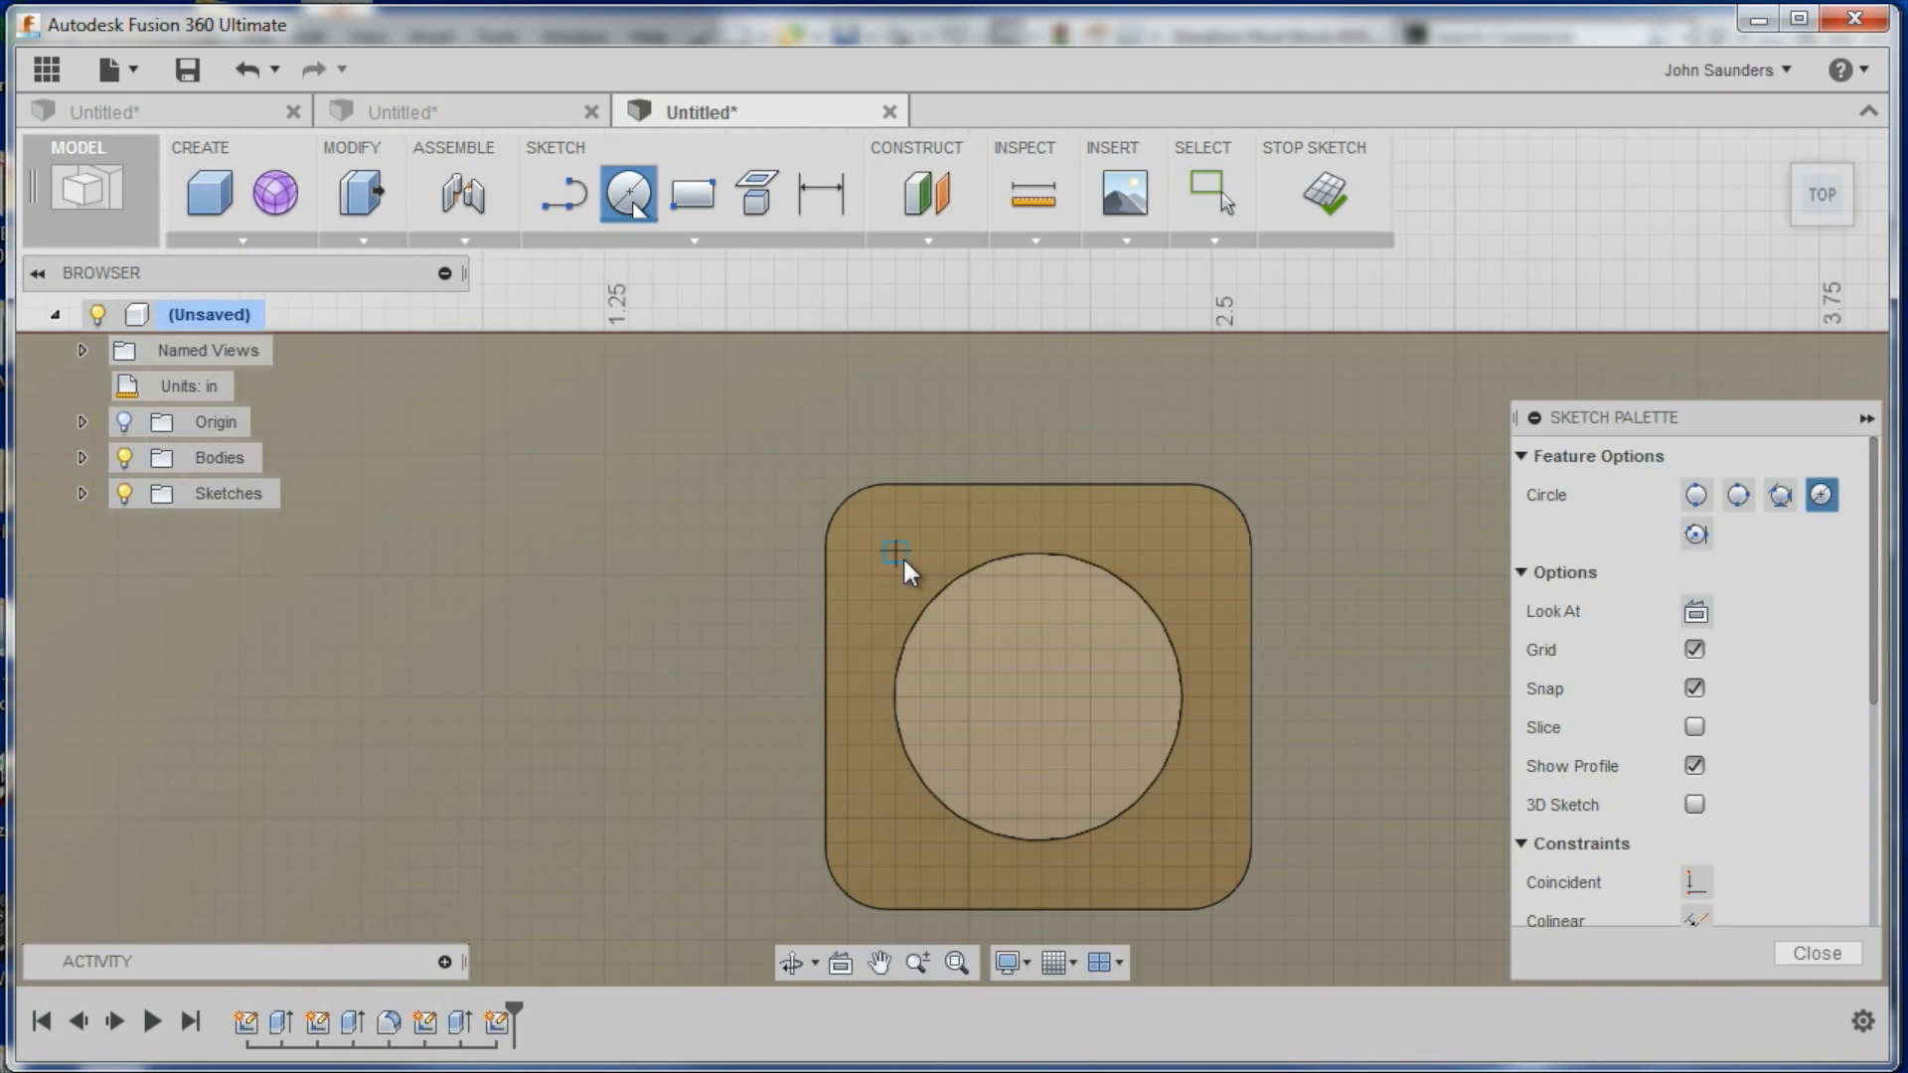
{"action": "left_click", "coordinate": [902, 557]}
{"action": "type", "text": "0.0945"}
{"action": "key", "text": "Tab"}
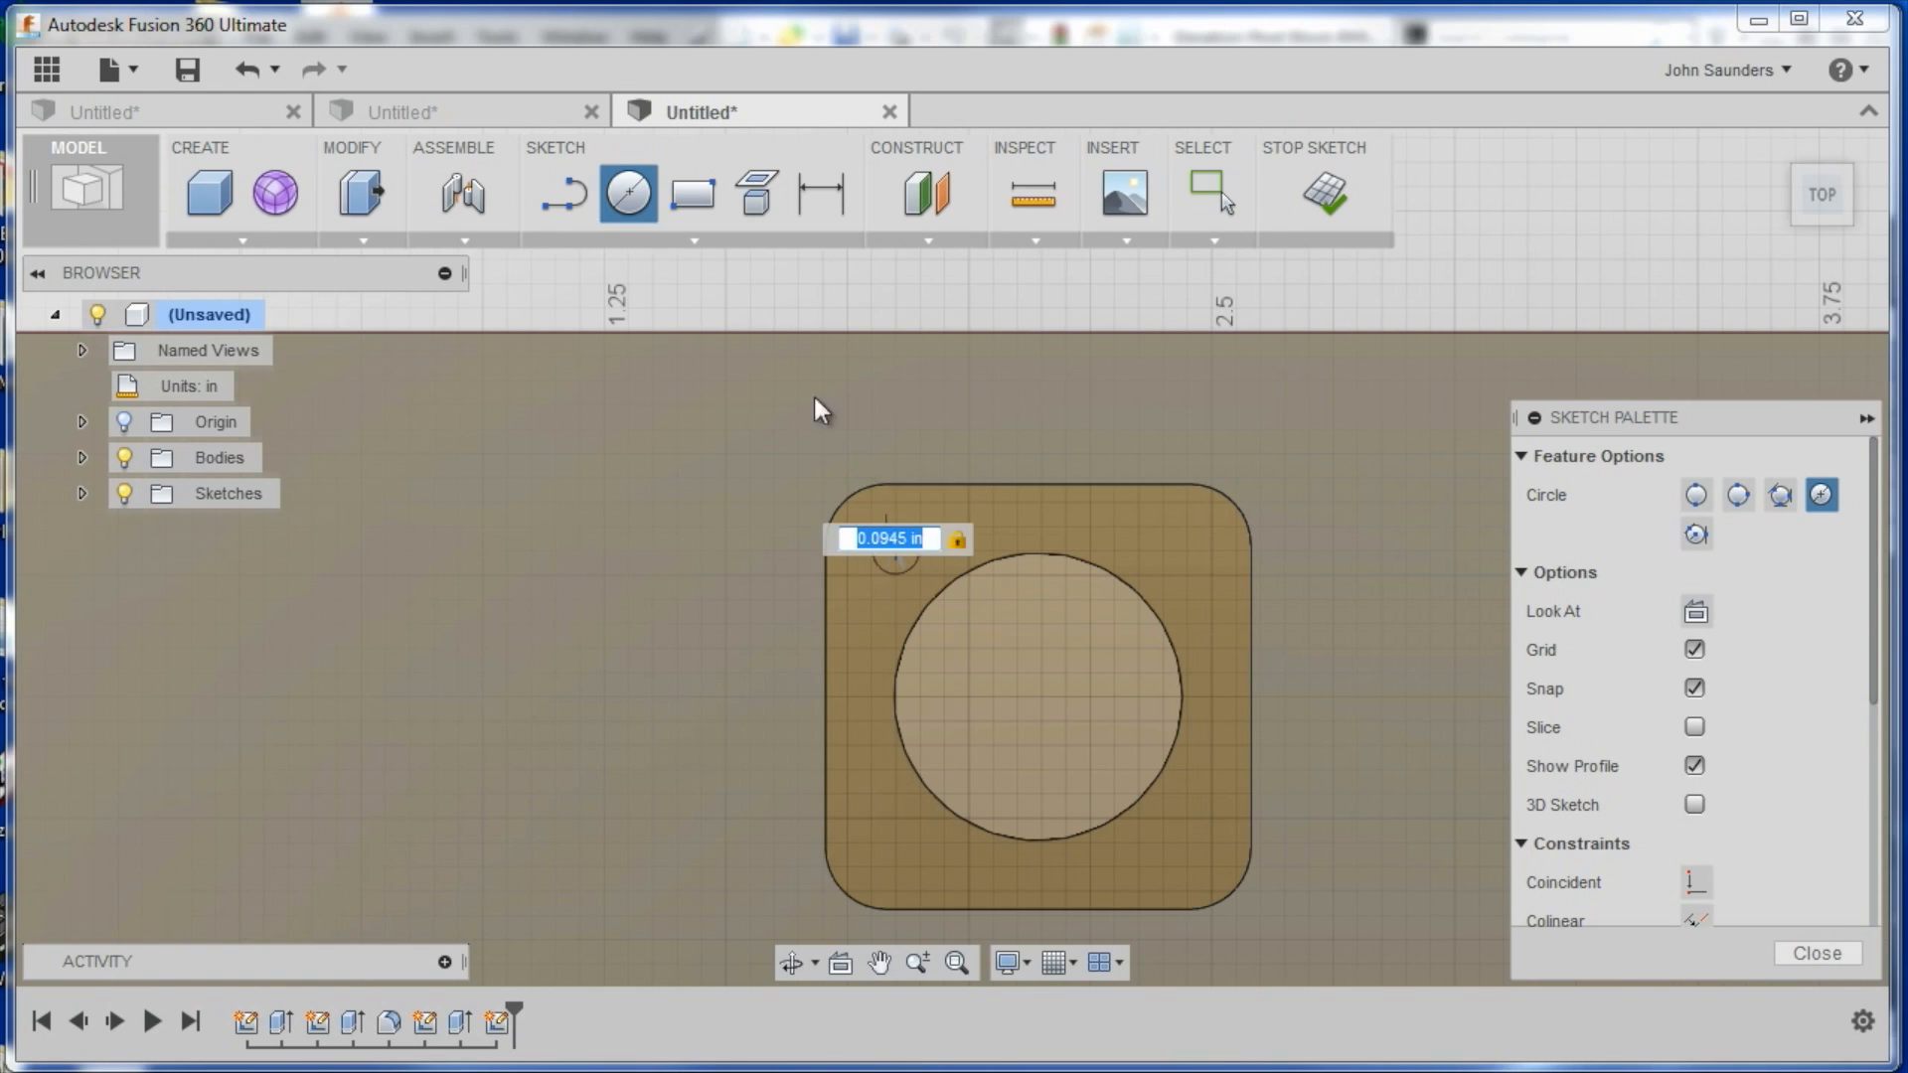
Dimension the small circle's center 0.123 in from both the left and upper edges of the pocket
{"action": "left_click", "coordinate": [821, 194]}
{"action": "left_click", "coordinate": [894, 550]}
{"action": "left_click", "coordinate": [753, 461]}
{"action": "type", "text": ".12"}
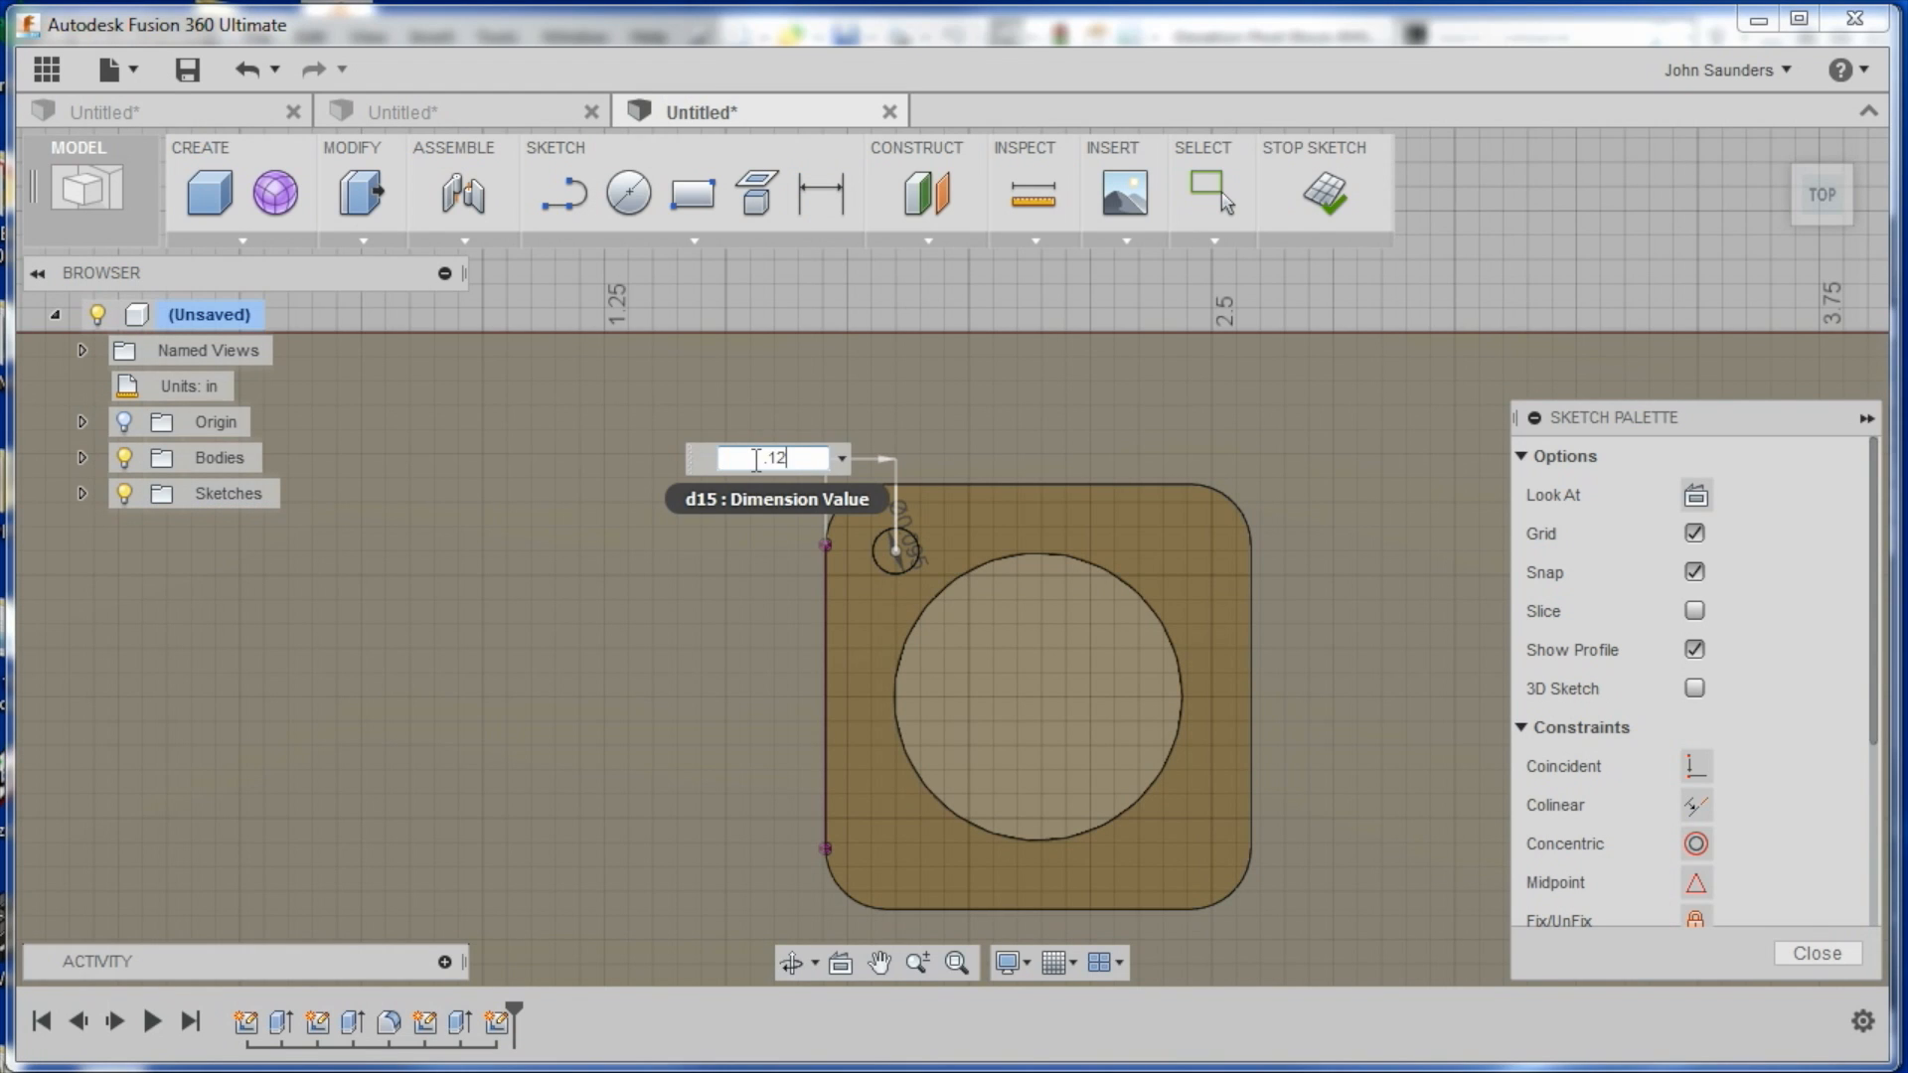
{"action": "type", "text": "25"}
{"action": "key", "text": "Return"}
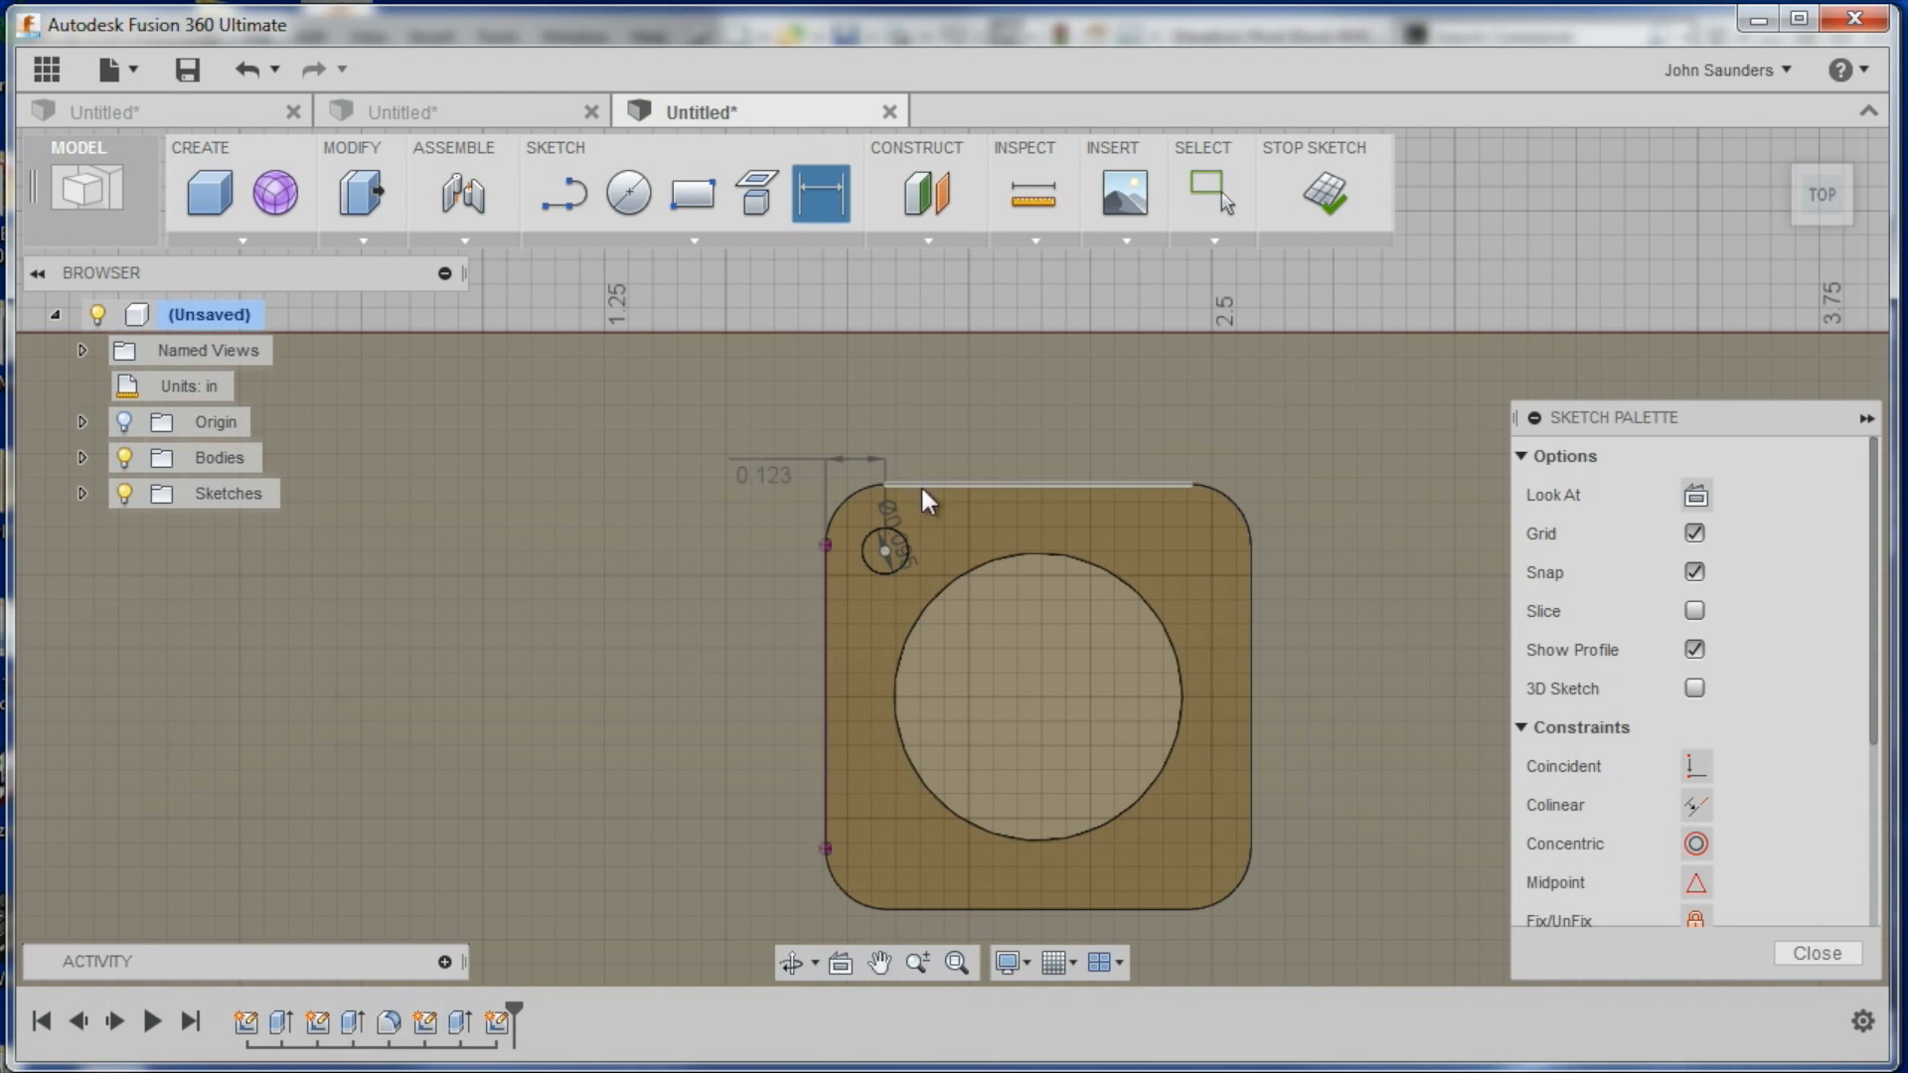
{"action": "left_click", "coordinate": [963, 485]}
{"action": "left_click", "coordinate": [887, 547]}
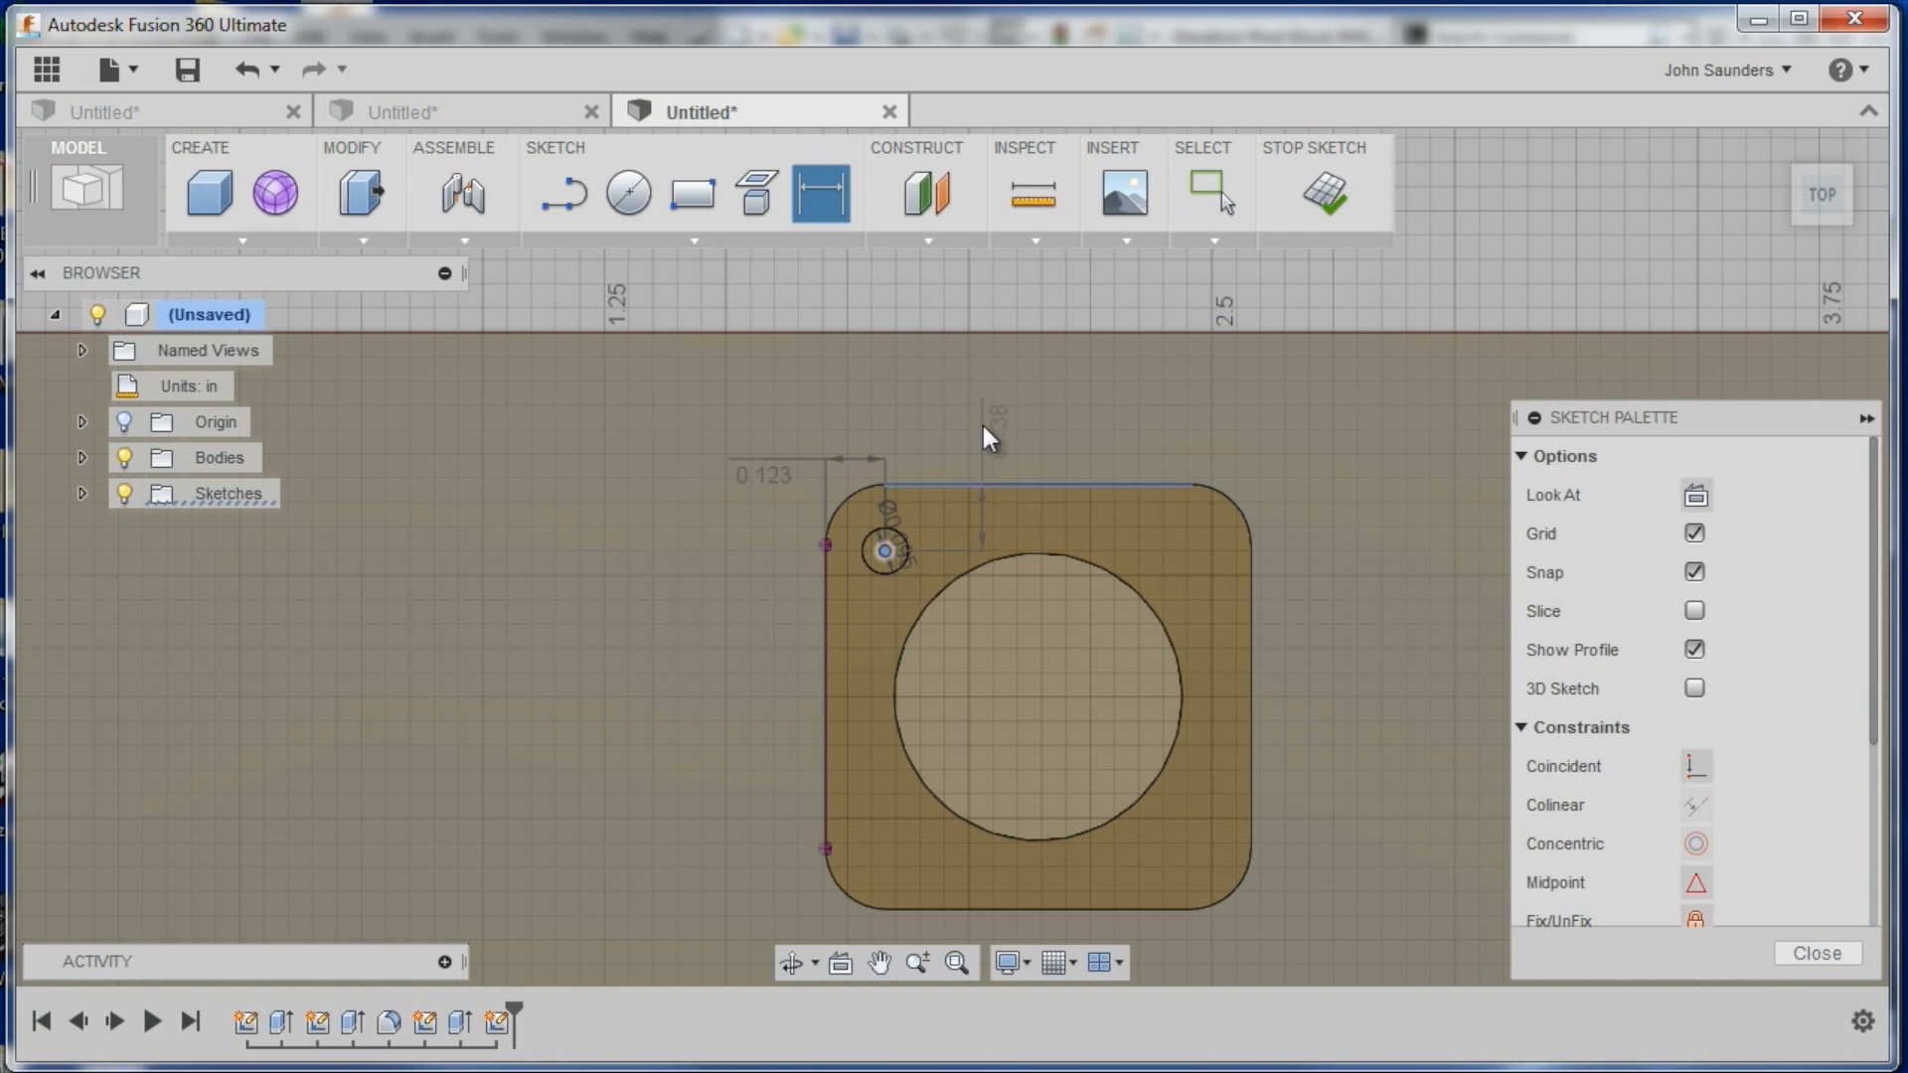
{"action": "left_click", "coordinate": [985, 427]}
{"action": "type", "text": ".123"}
{"action": "key", "text": "Return"}
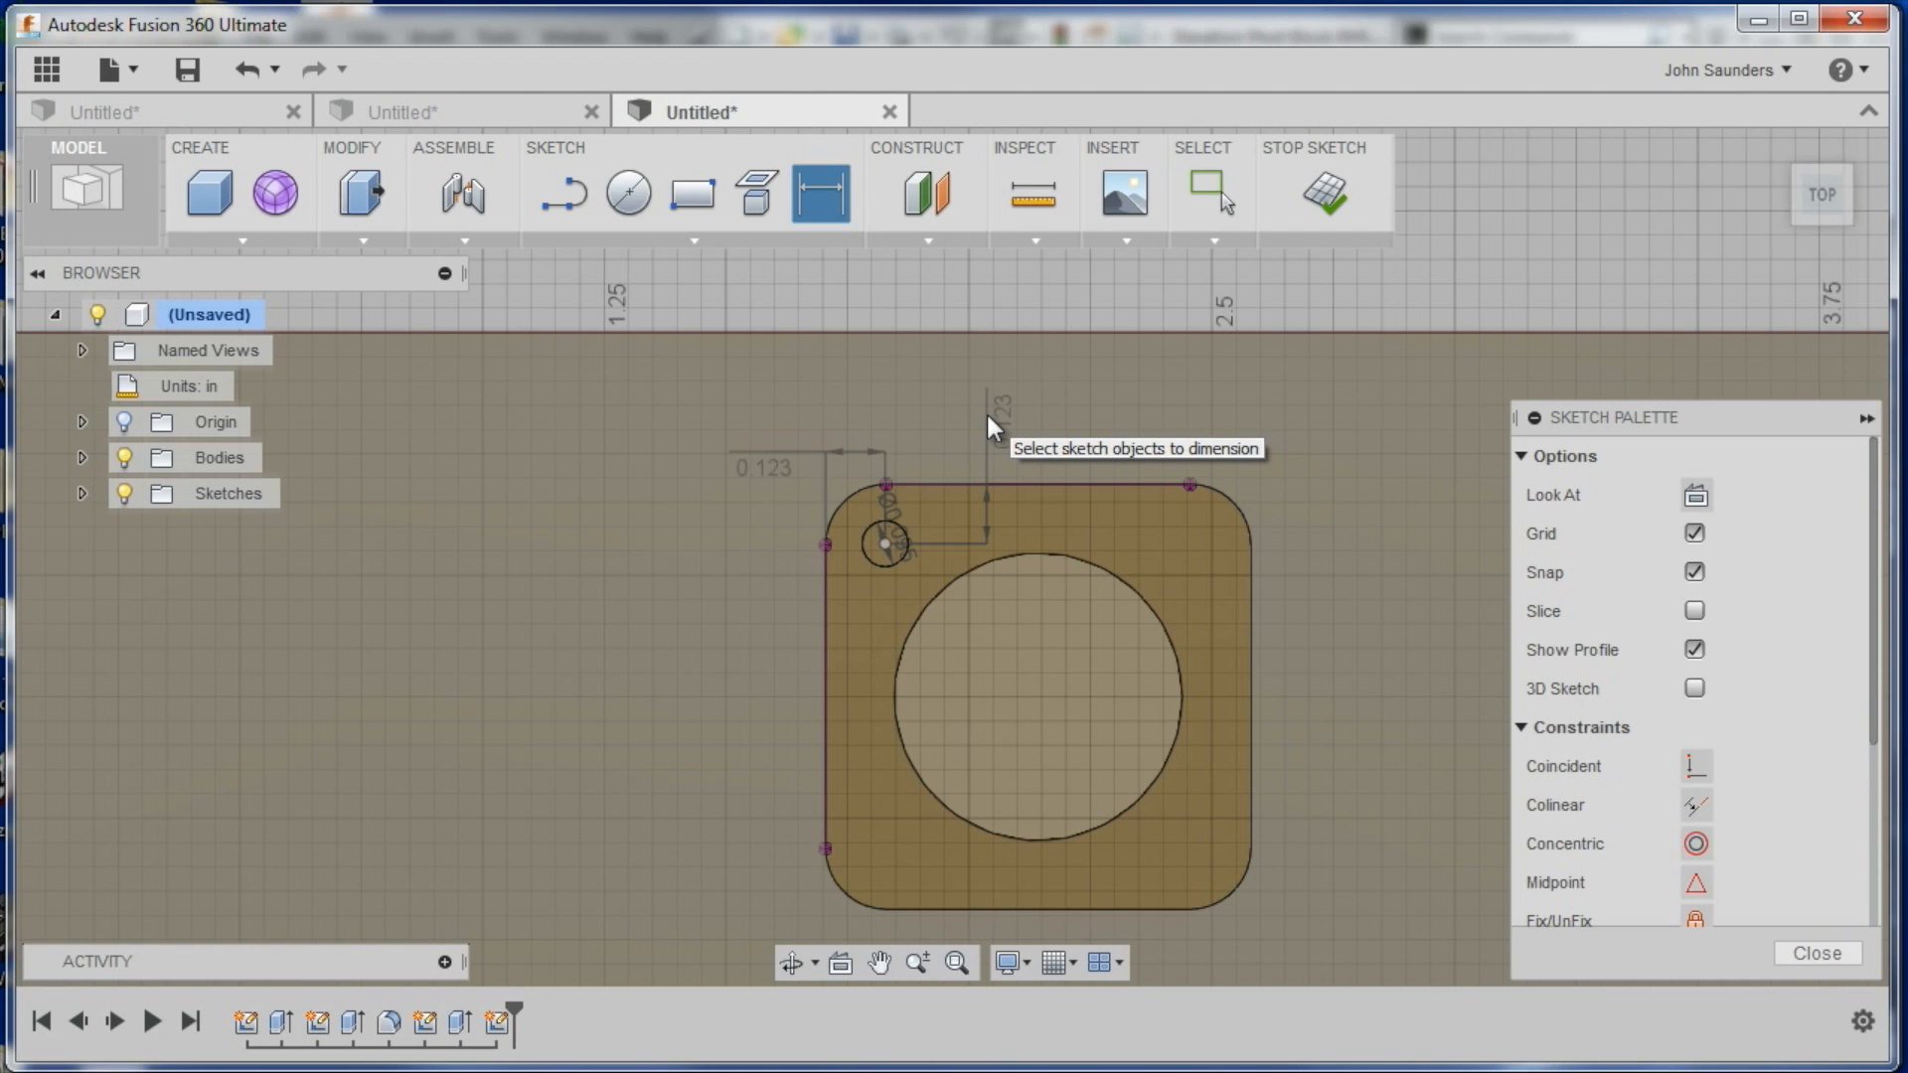
Extrude the small corner circle by -1 in with Press Pull to cut a hole through the pocket floor
{"action": "left_click", "coordinate": [360, 241]}
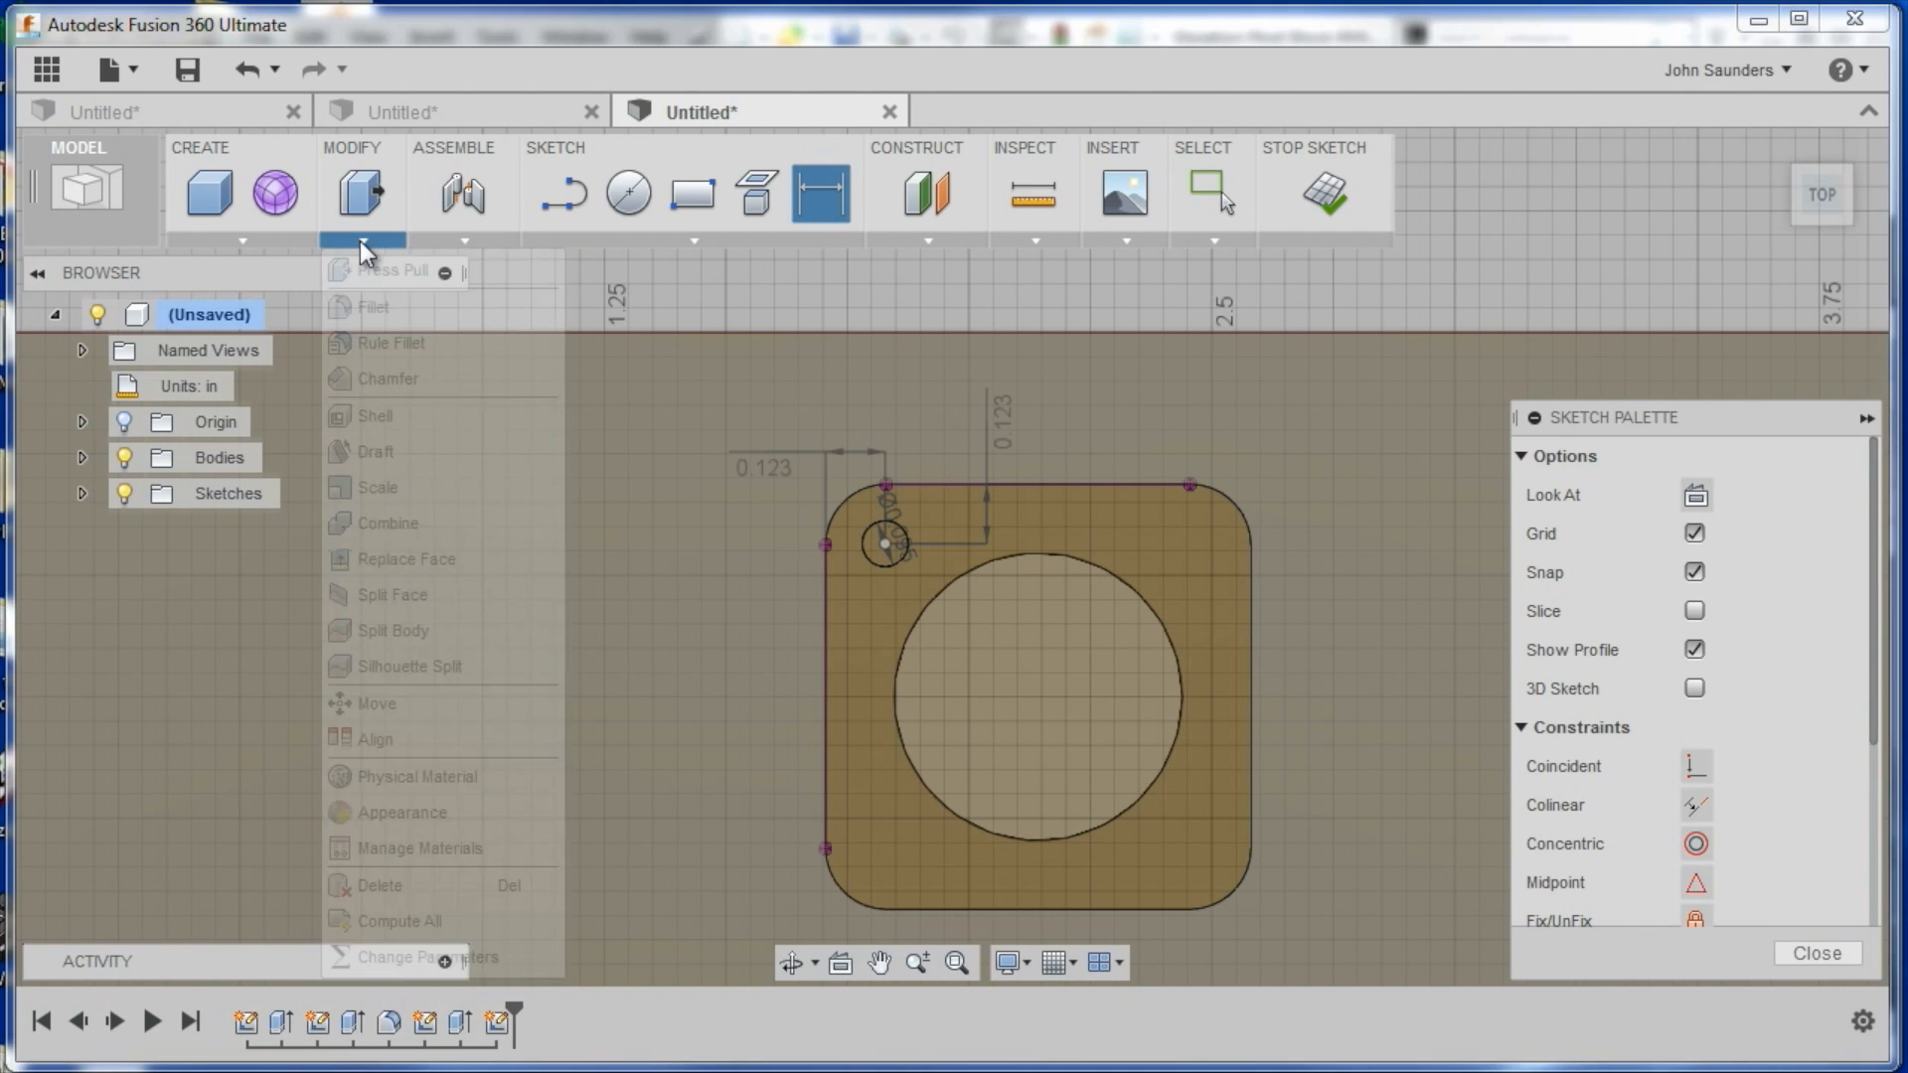
{"action": "left_click", "coordinate": [377, 269]}
{"action": "left_click", "coordinate": [881, 549]}
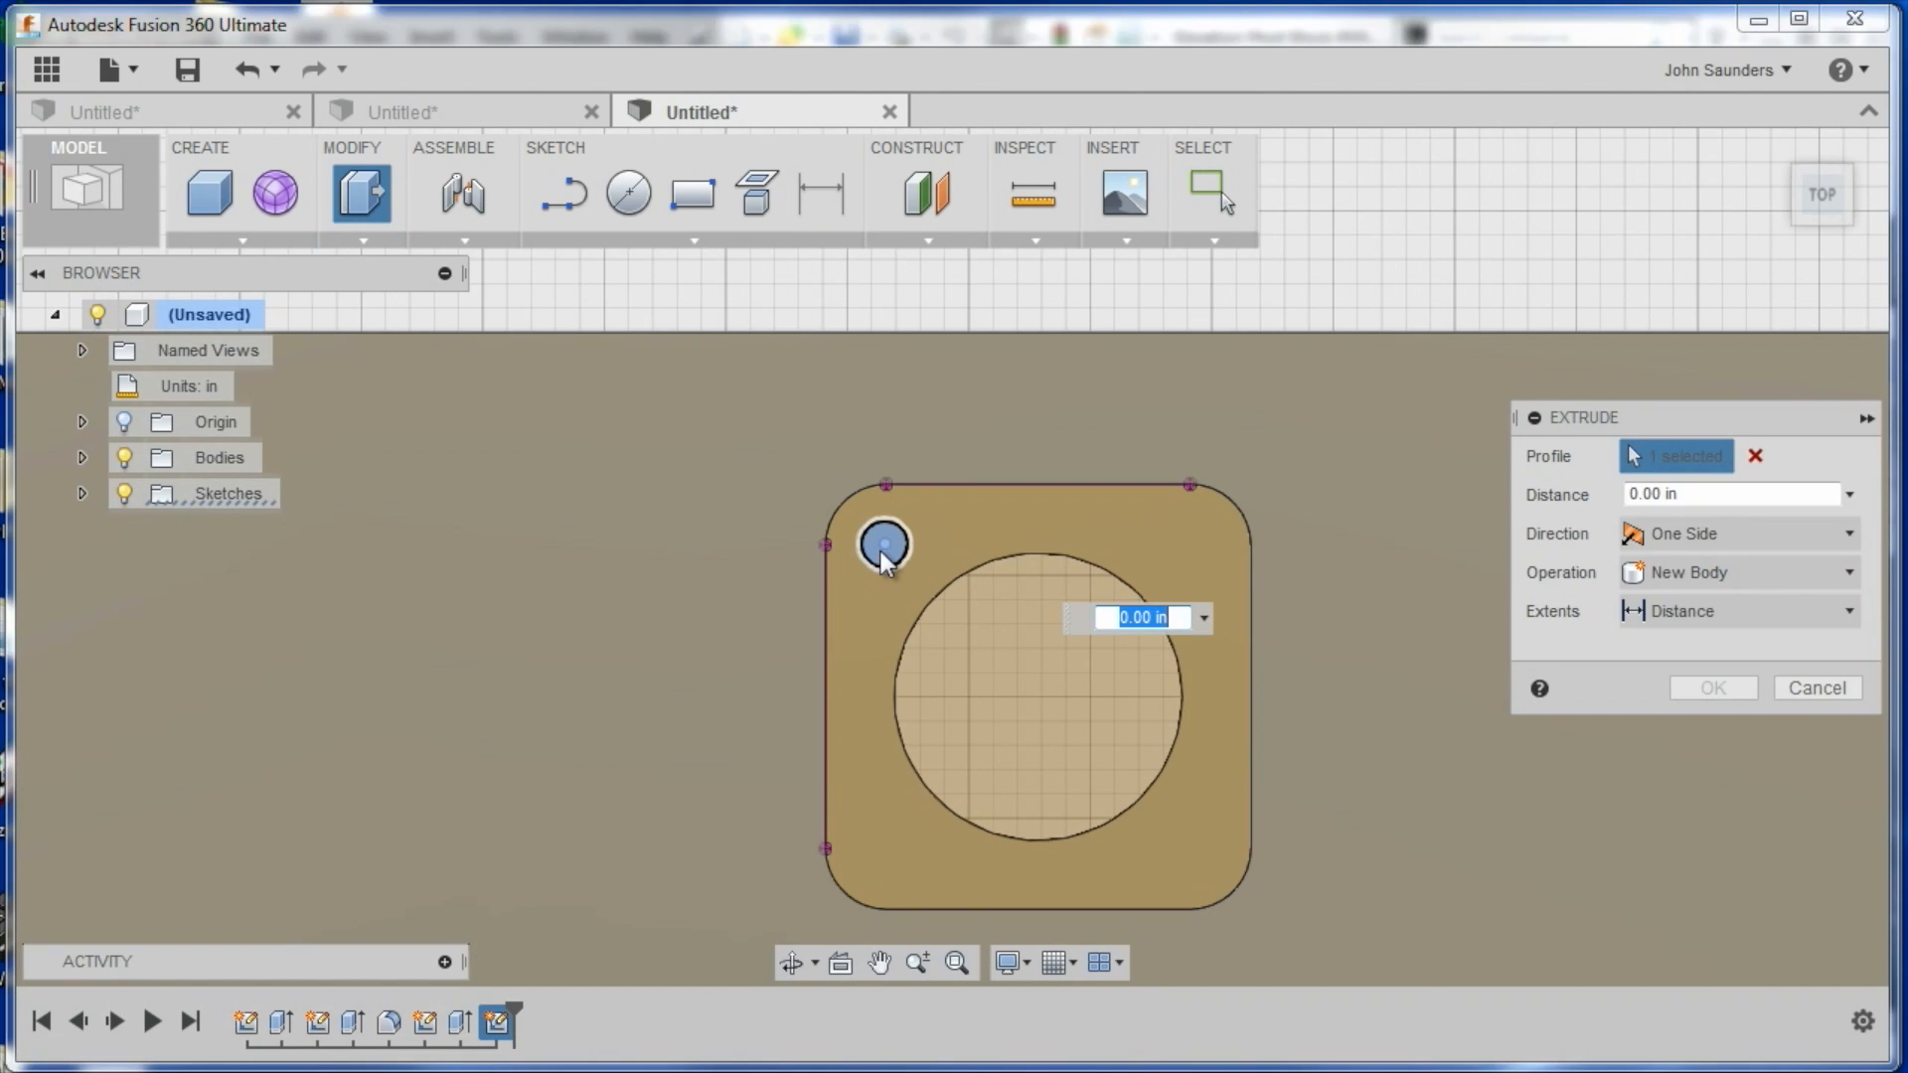
{"action": "type", "text": "-1"}
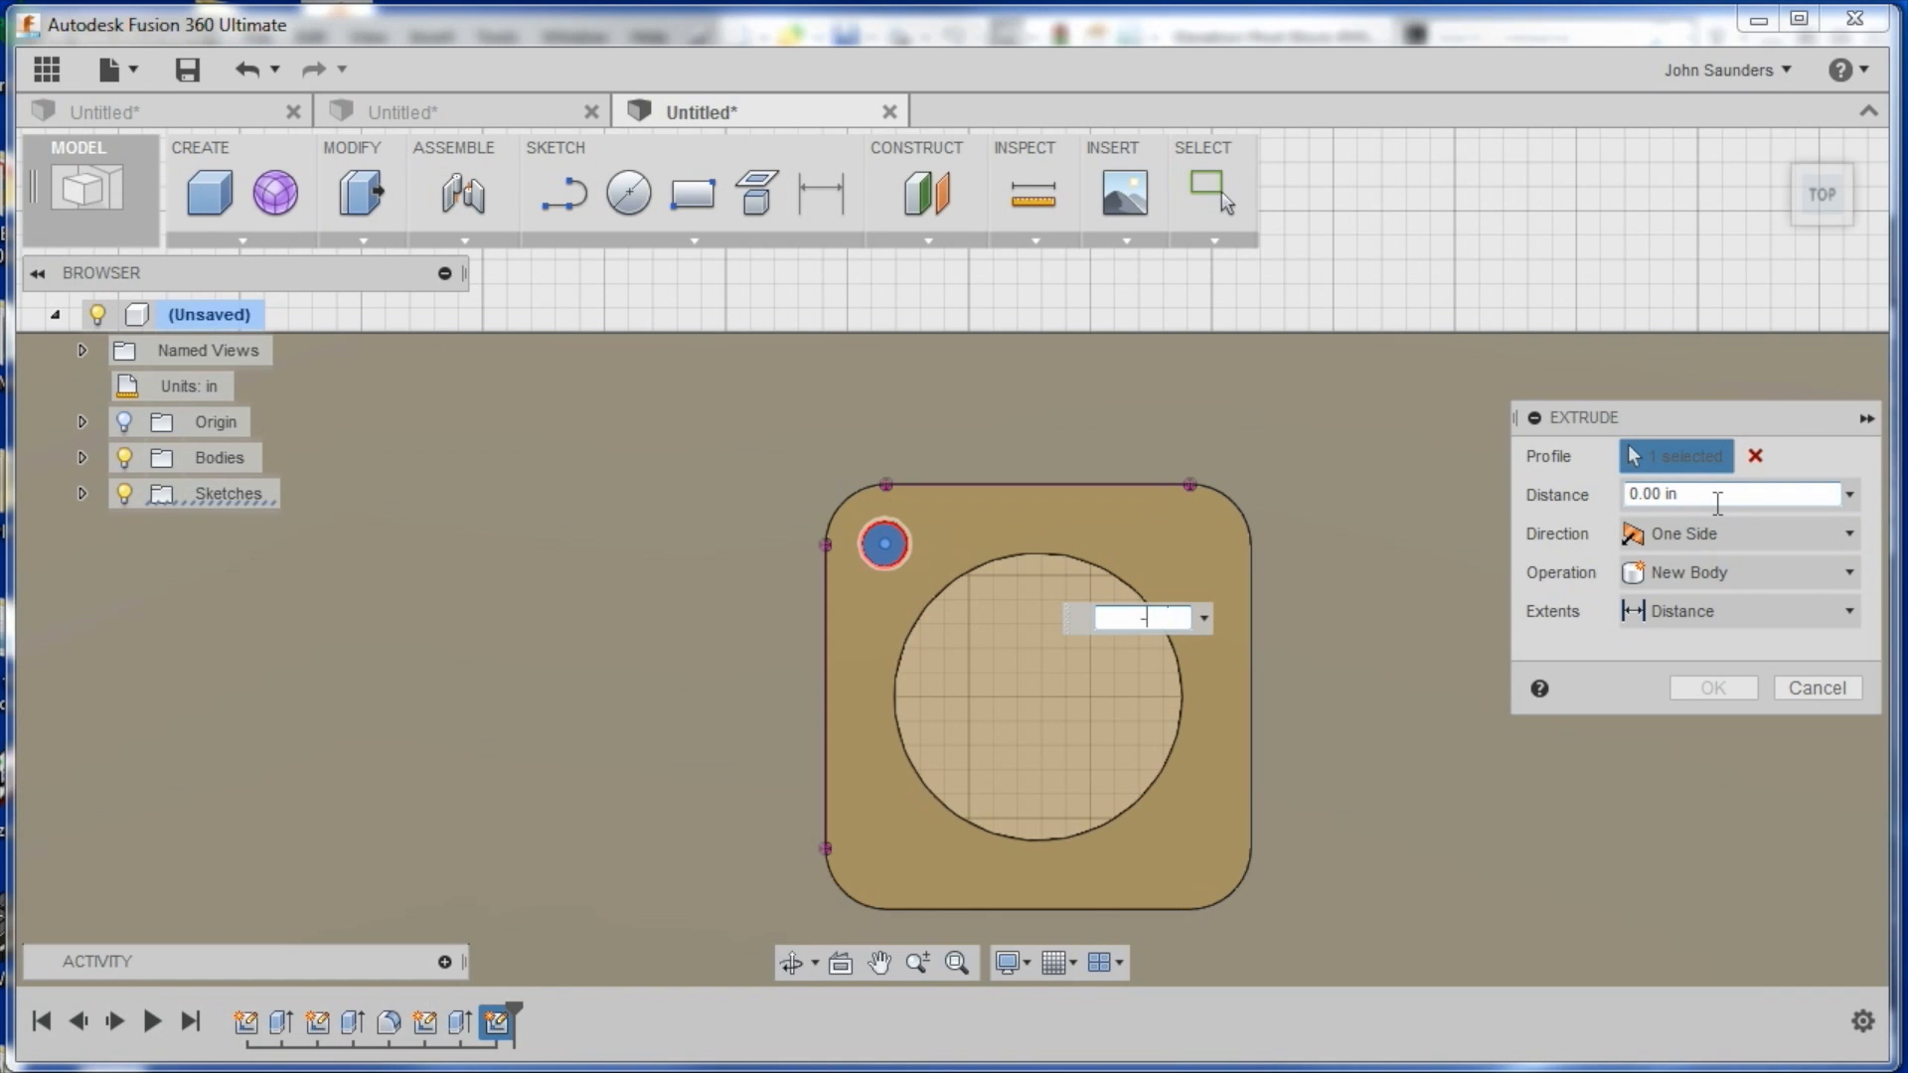
{"action": "key", "text": "Return"}
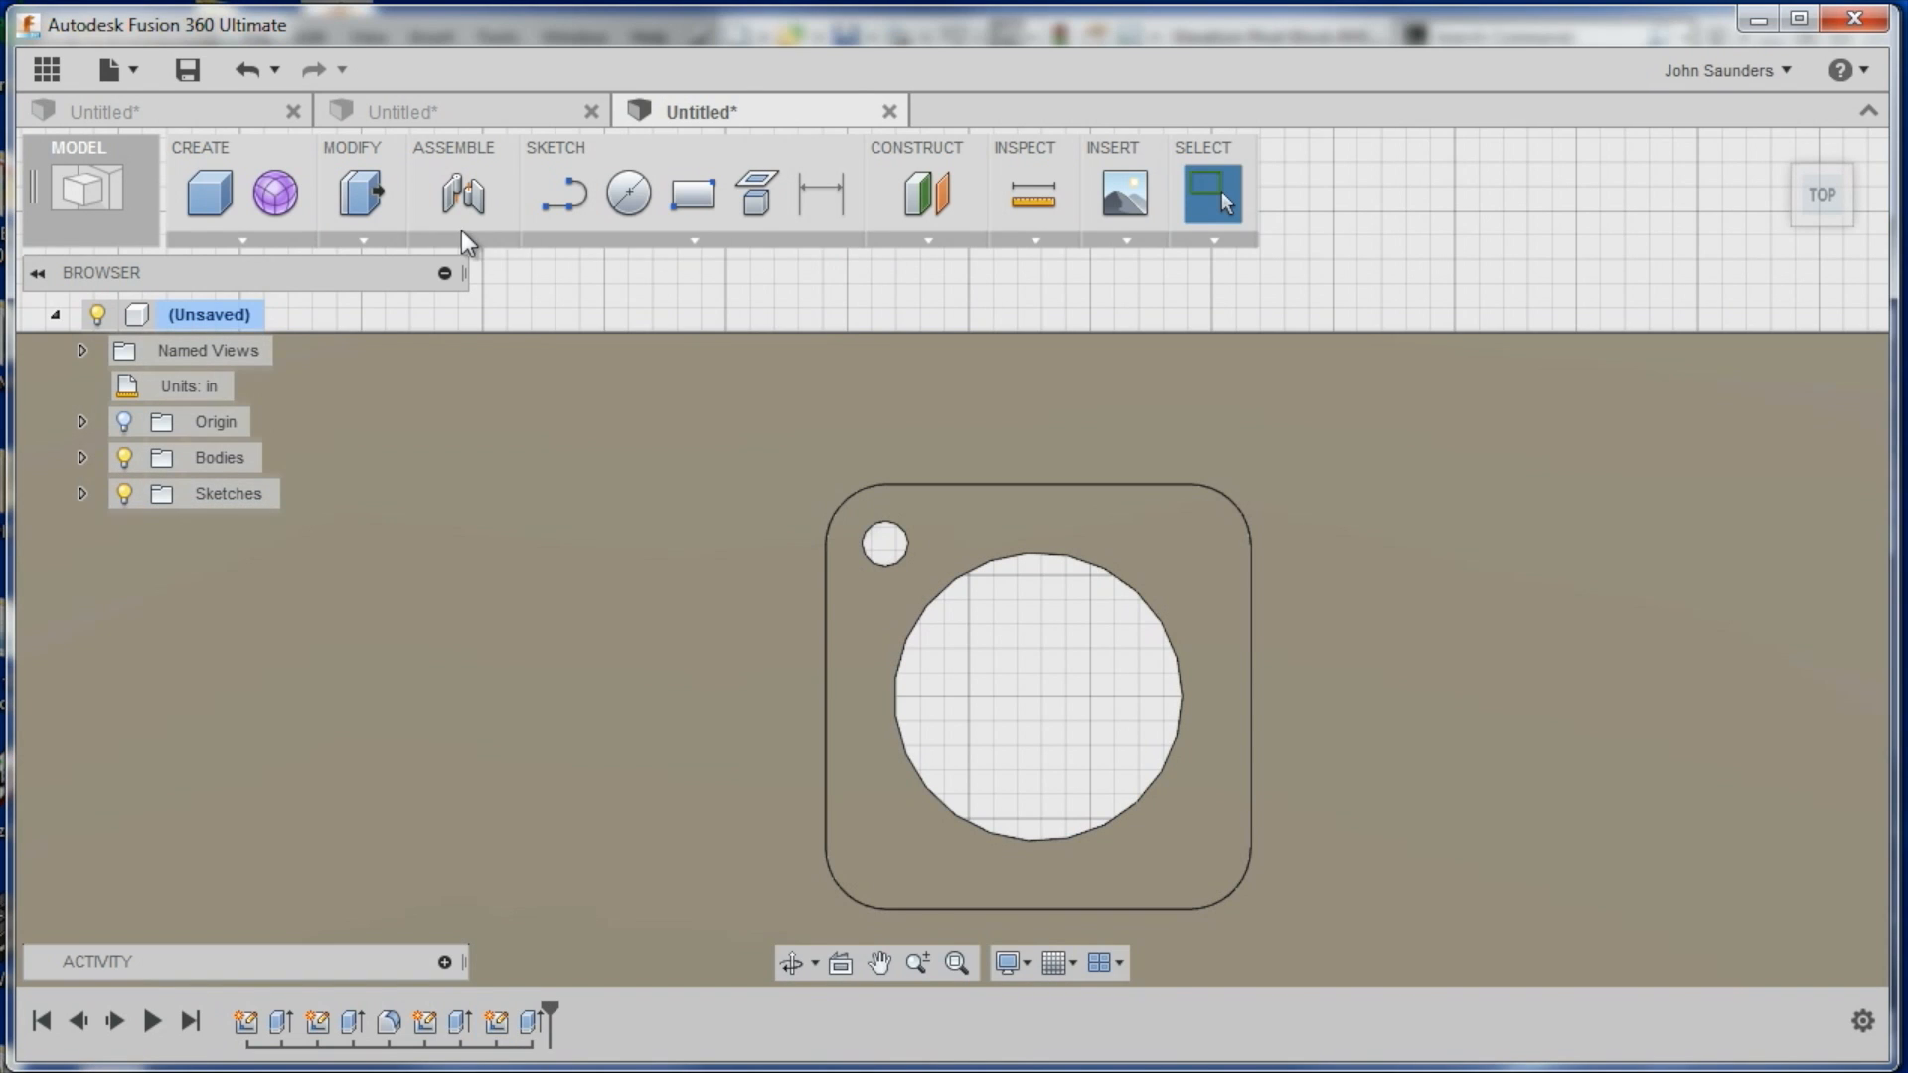
Start a rectangular pattern of the small corner hole, using the pocket's upper and left edges as its two directions
{"action": "left_click", "coordinate": [384, 238]}
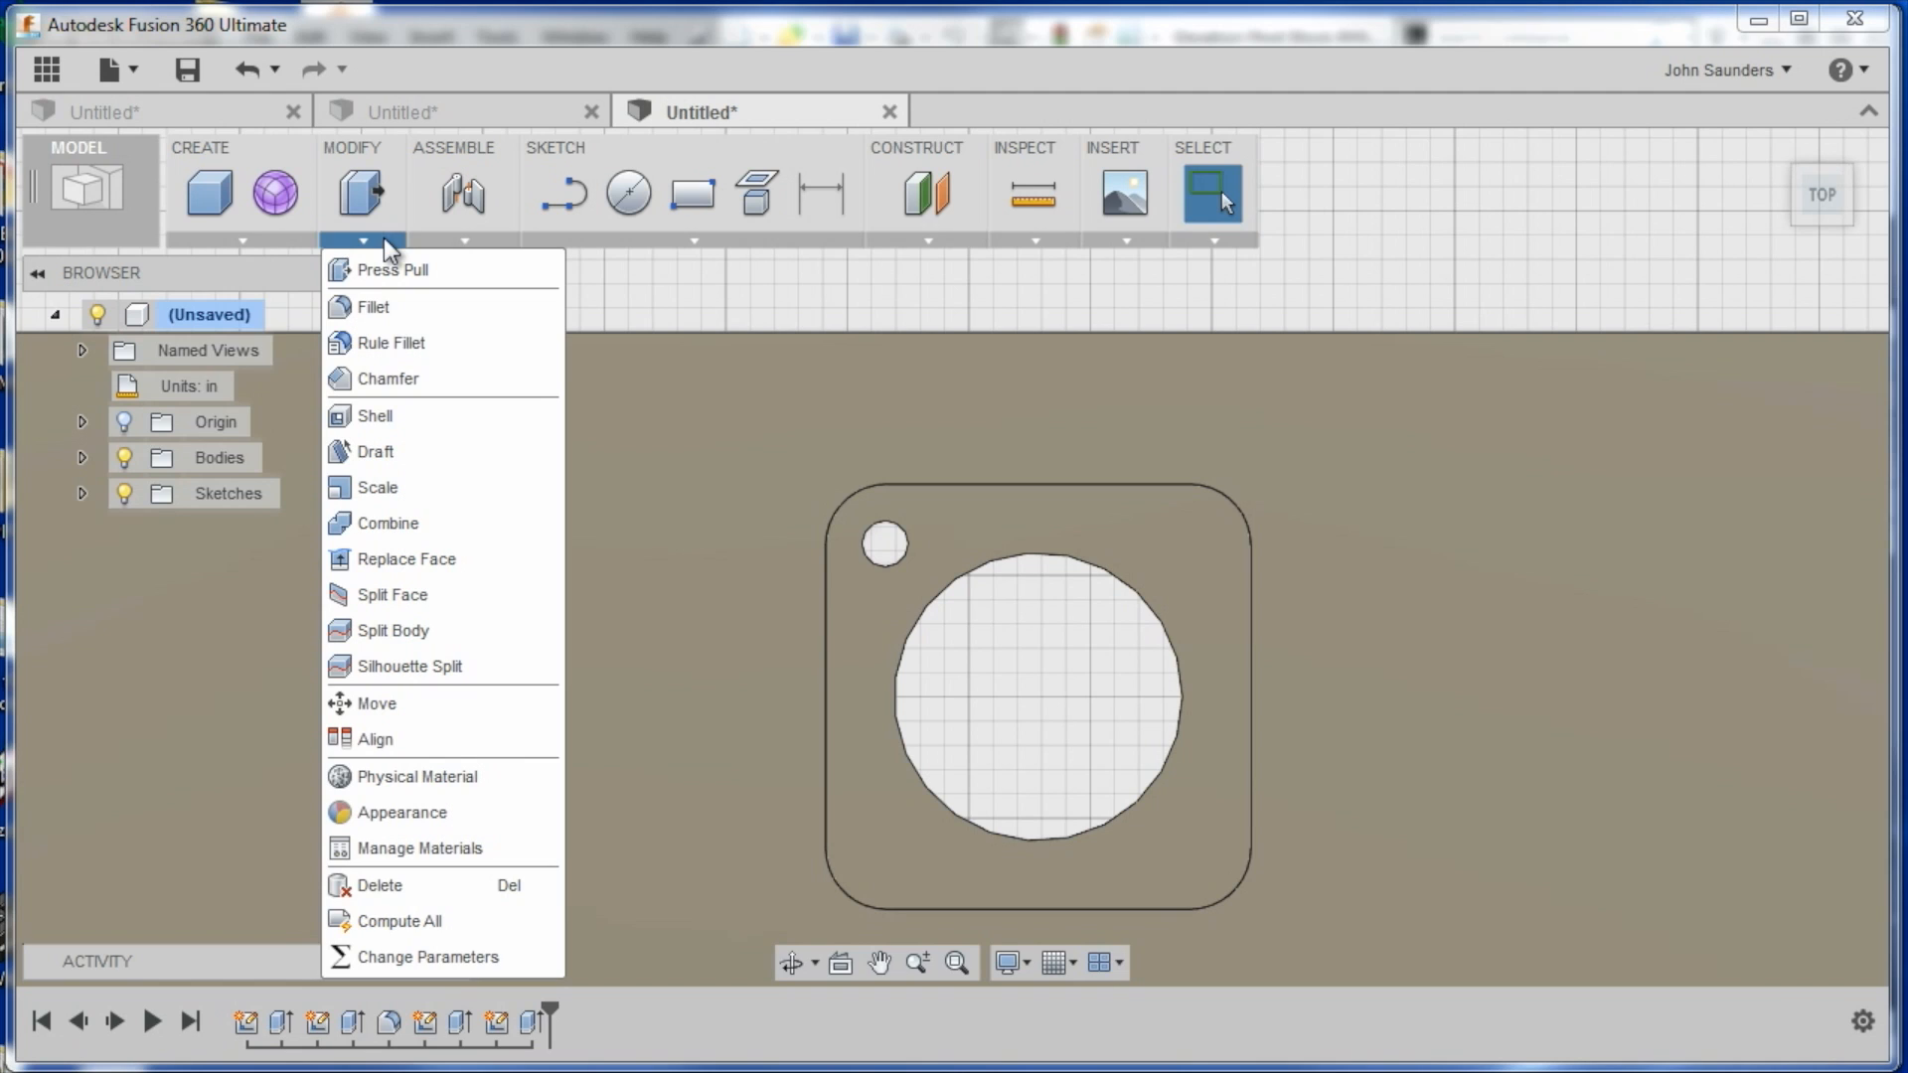
{"action": "left_click", "coordinate": [242, 240]}
{"action": "mouse_move", "coordinate": [307, 773]}
{"action": "left_click", "coordinate": [550, 777]}
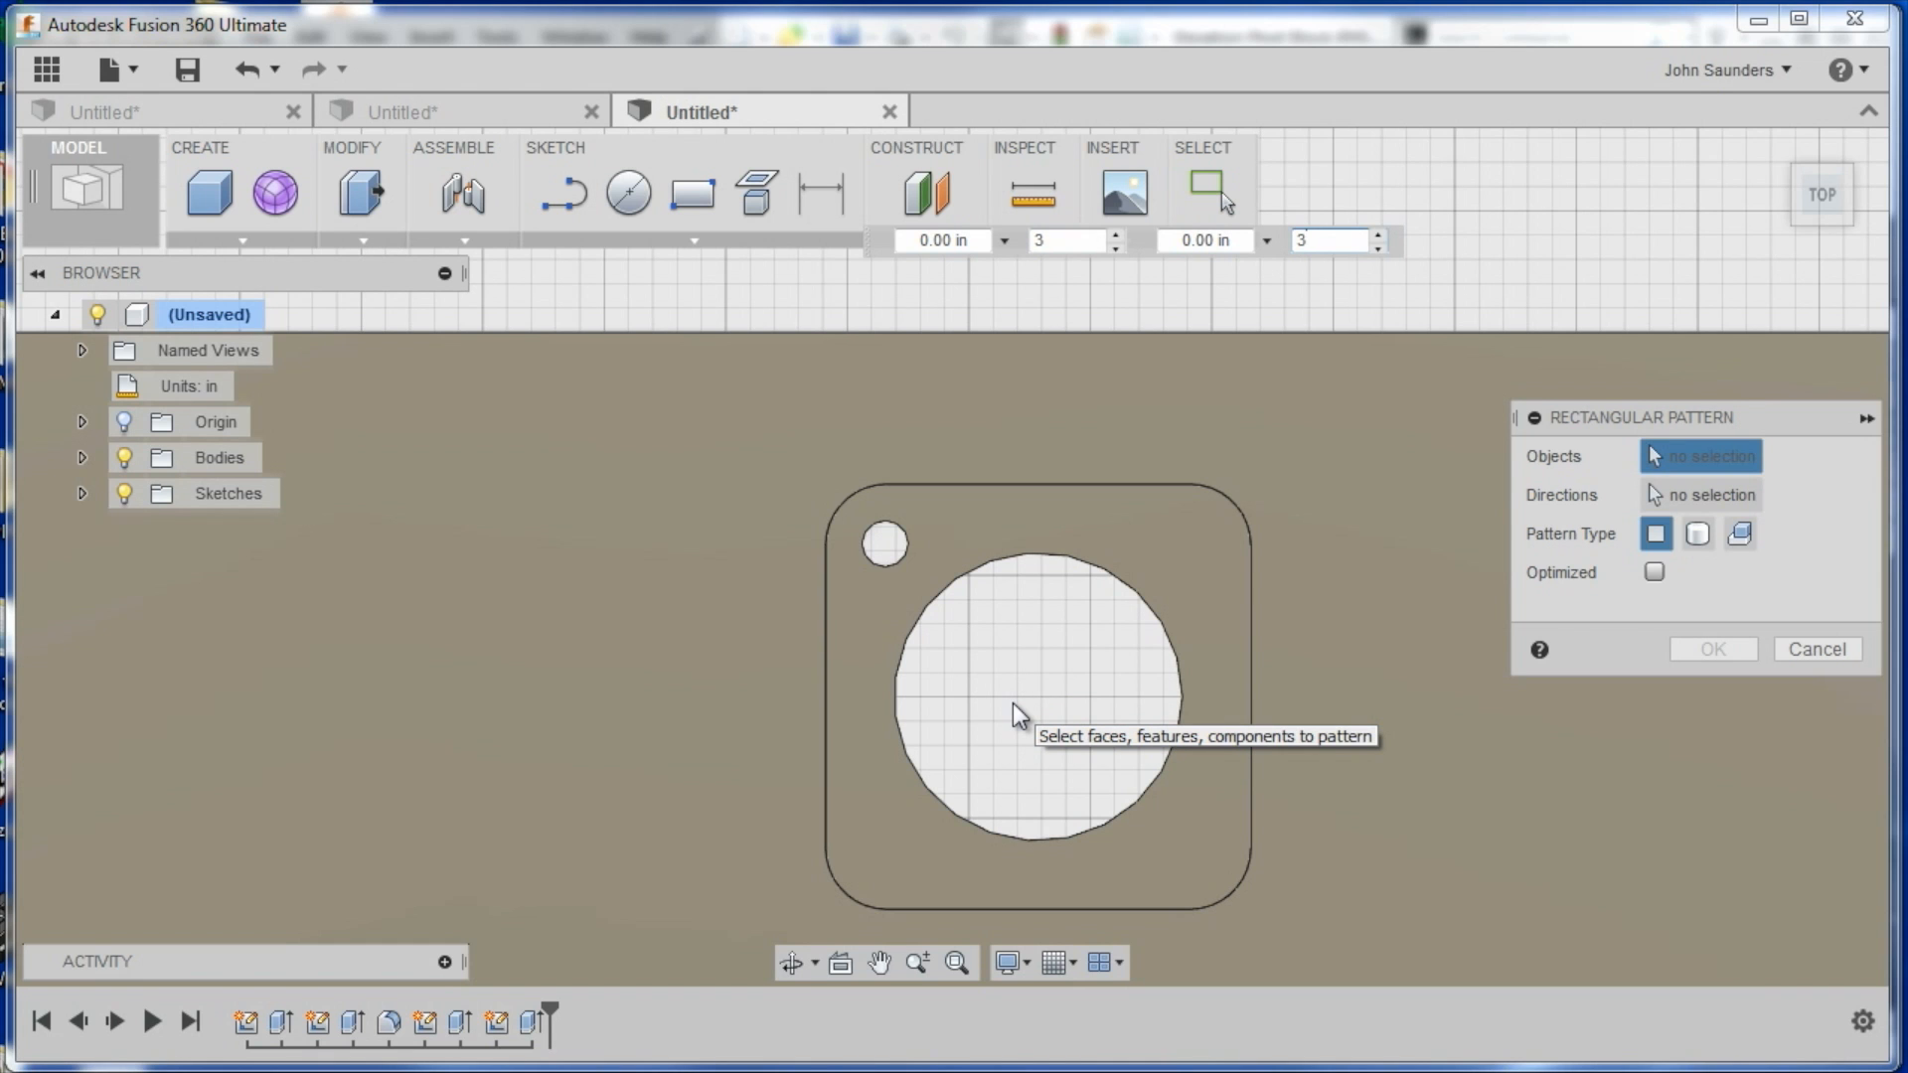
{"action": "middle_click_drag", "start_coordinate": [1005, 728], "coordinate": [1027, 686], "text": "shift"}
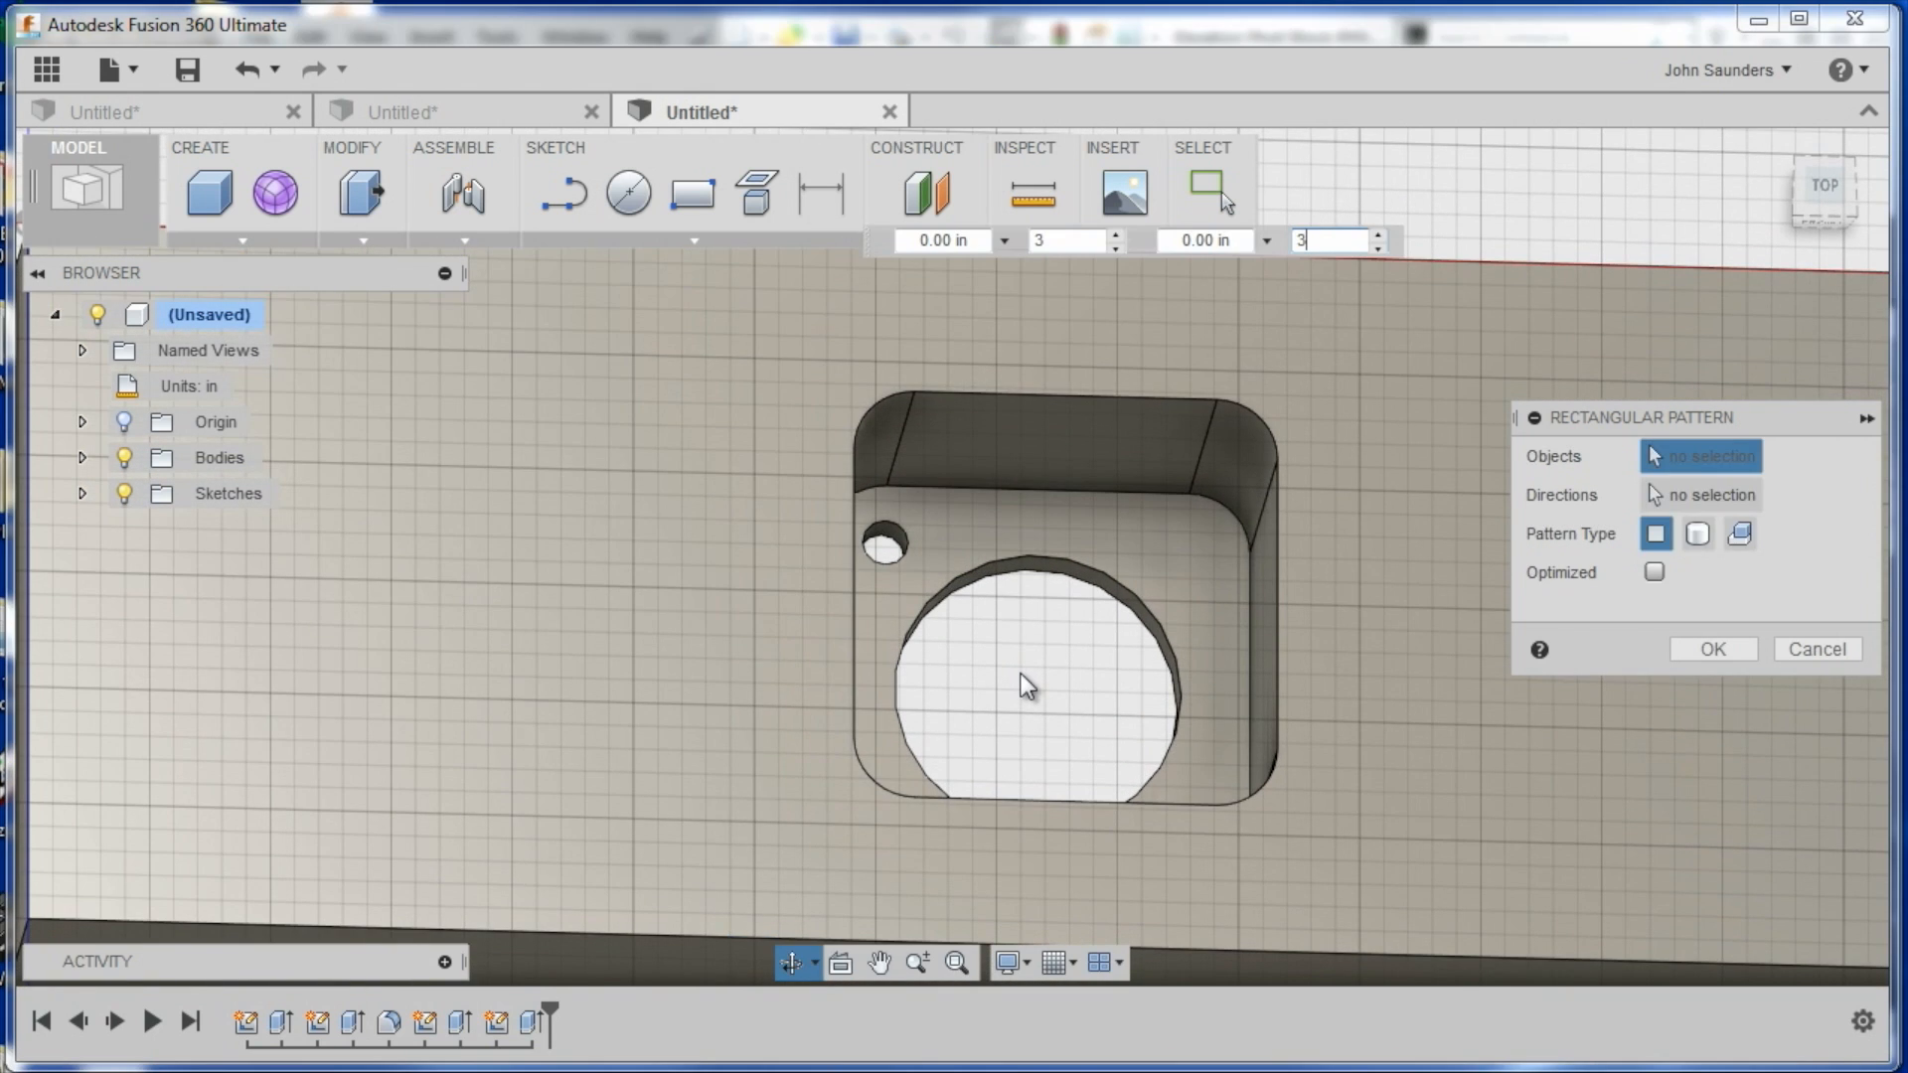
{"action": "scroll", "coordinate": [900, 550], "scroll_direction": "up", "scroll_amount": 5}
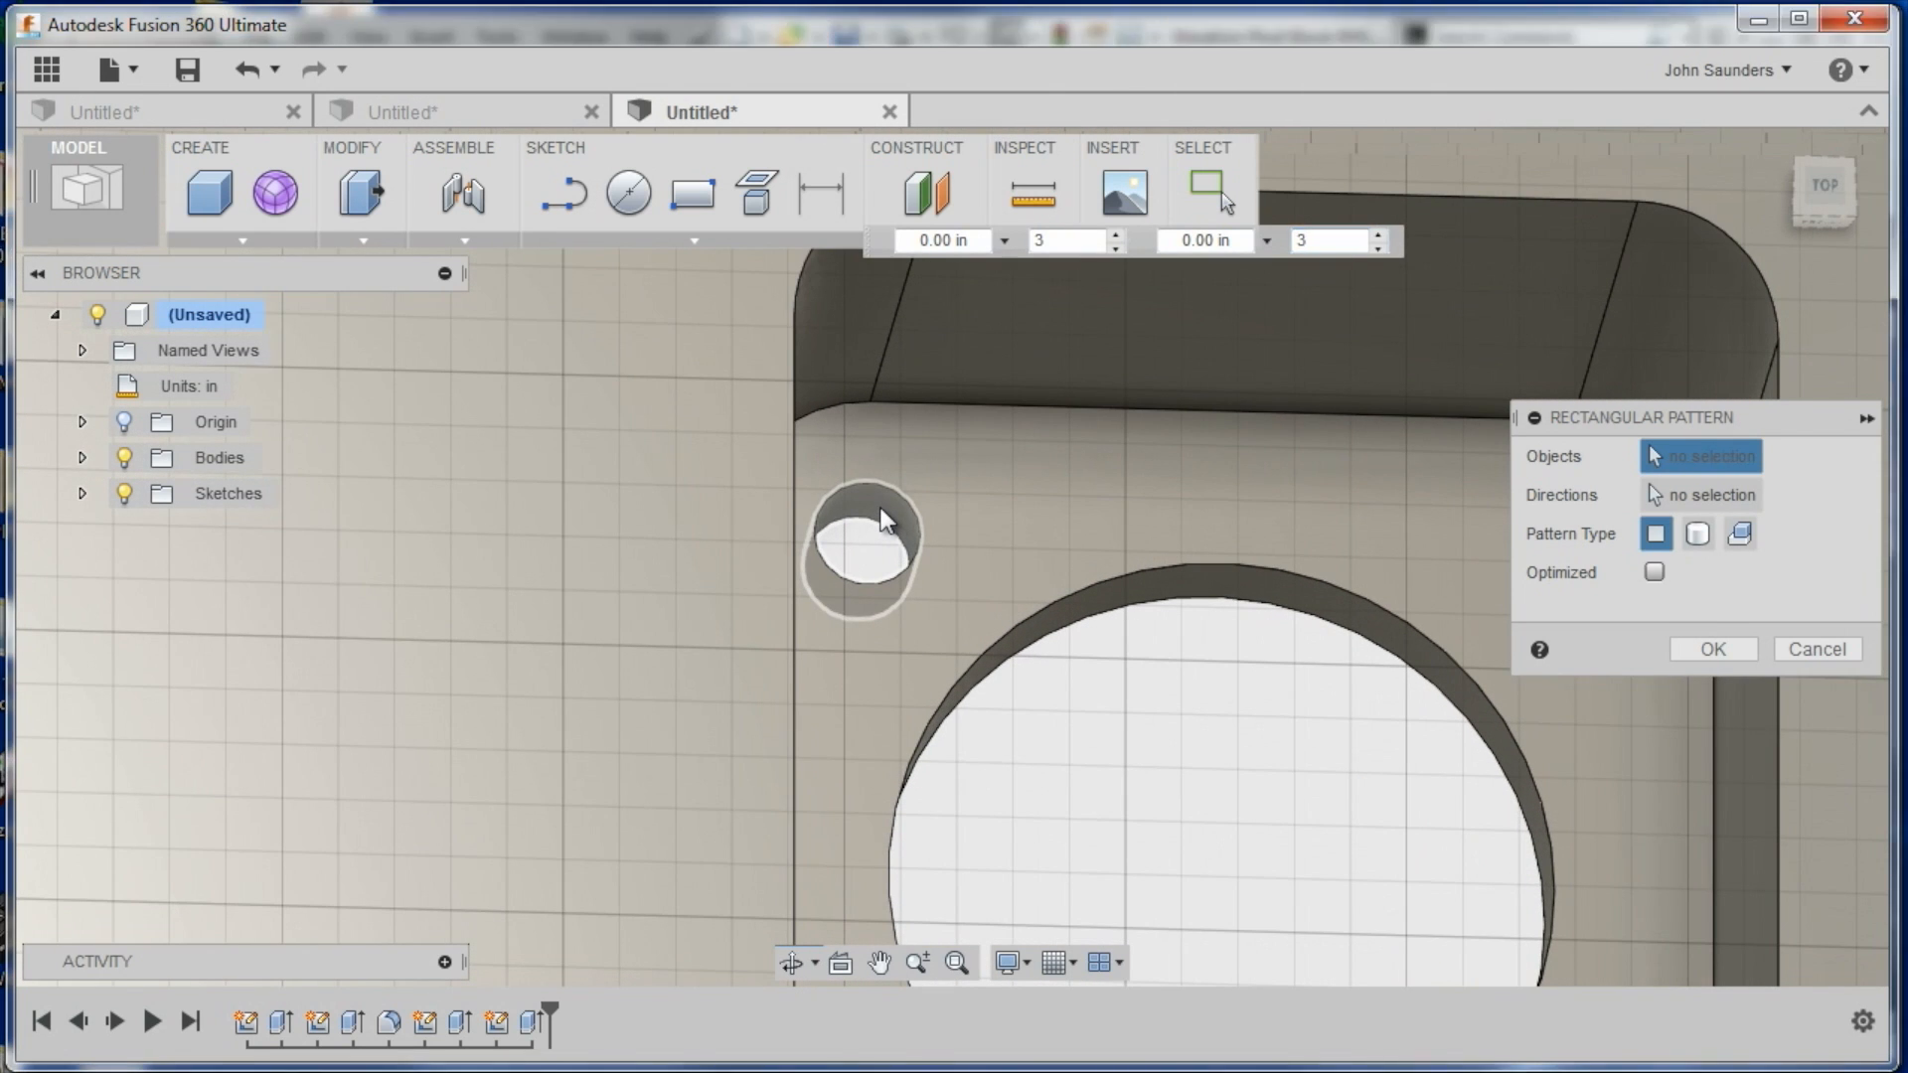
{"action": "left_click", "coordinate": [885, 521]}
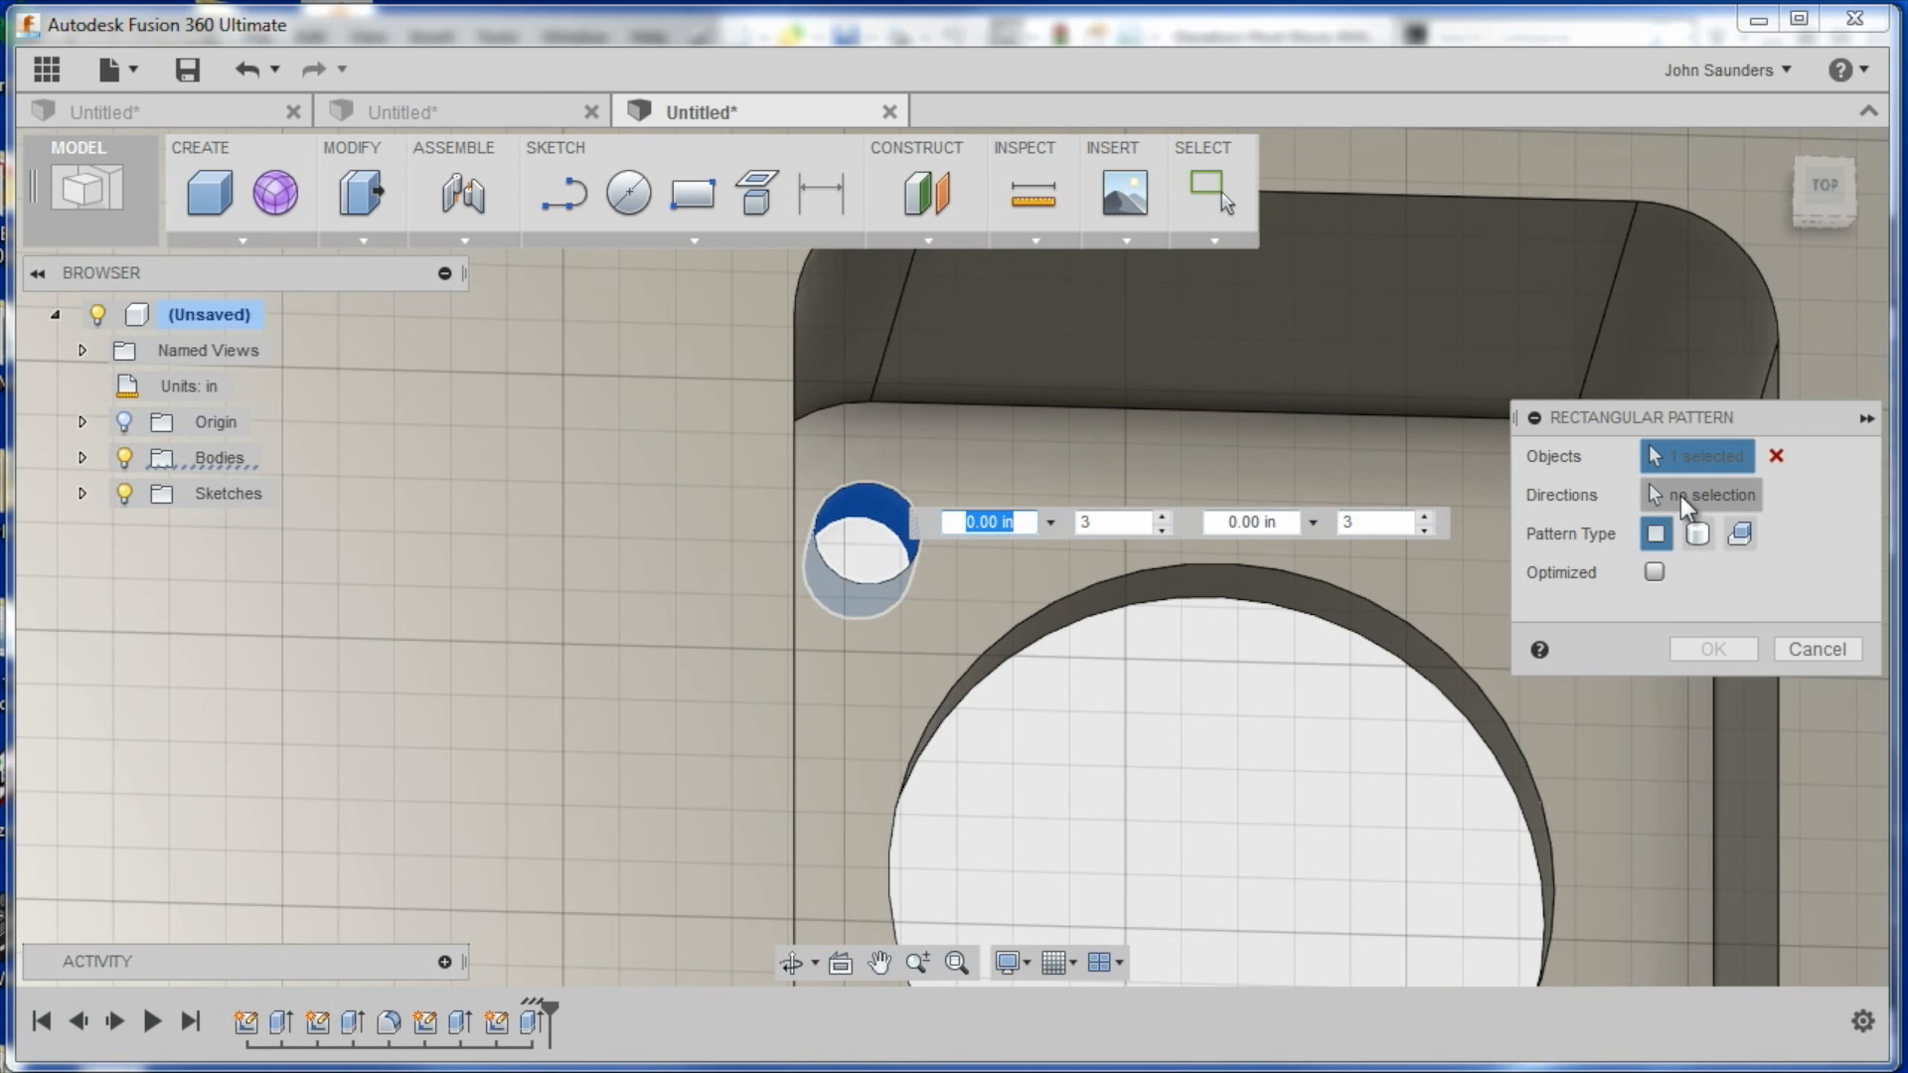
{"action": "scroll", "coordinate": [1262, 795], "scroll_direction": "down", "scroll_amount": 4}
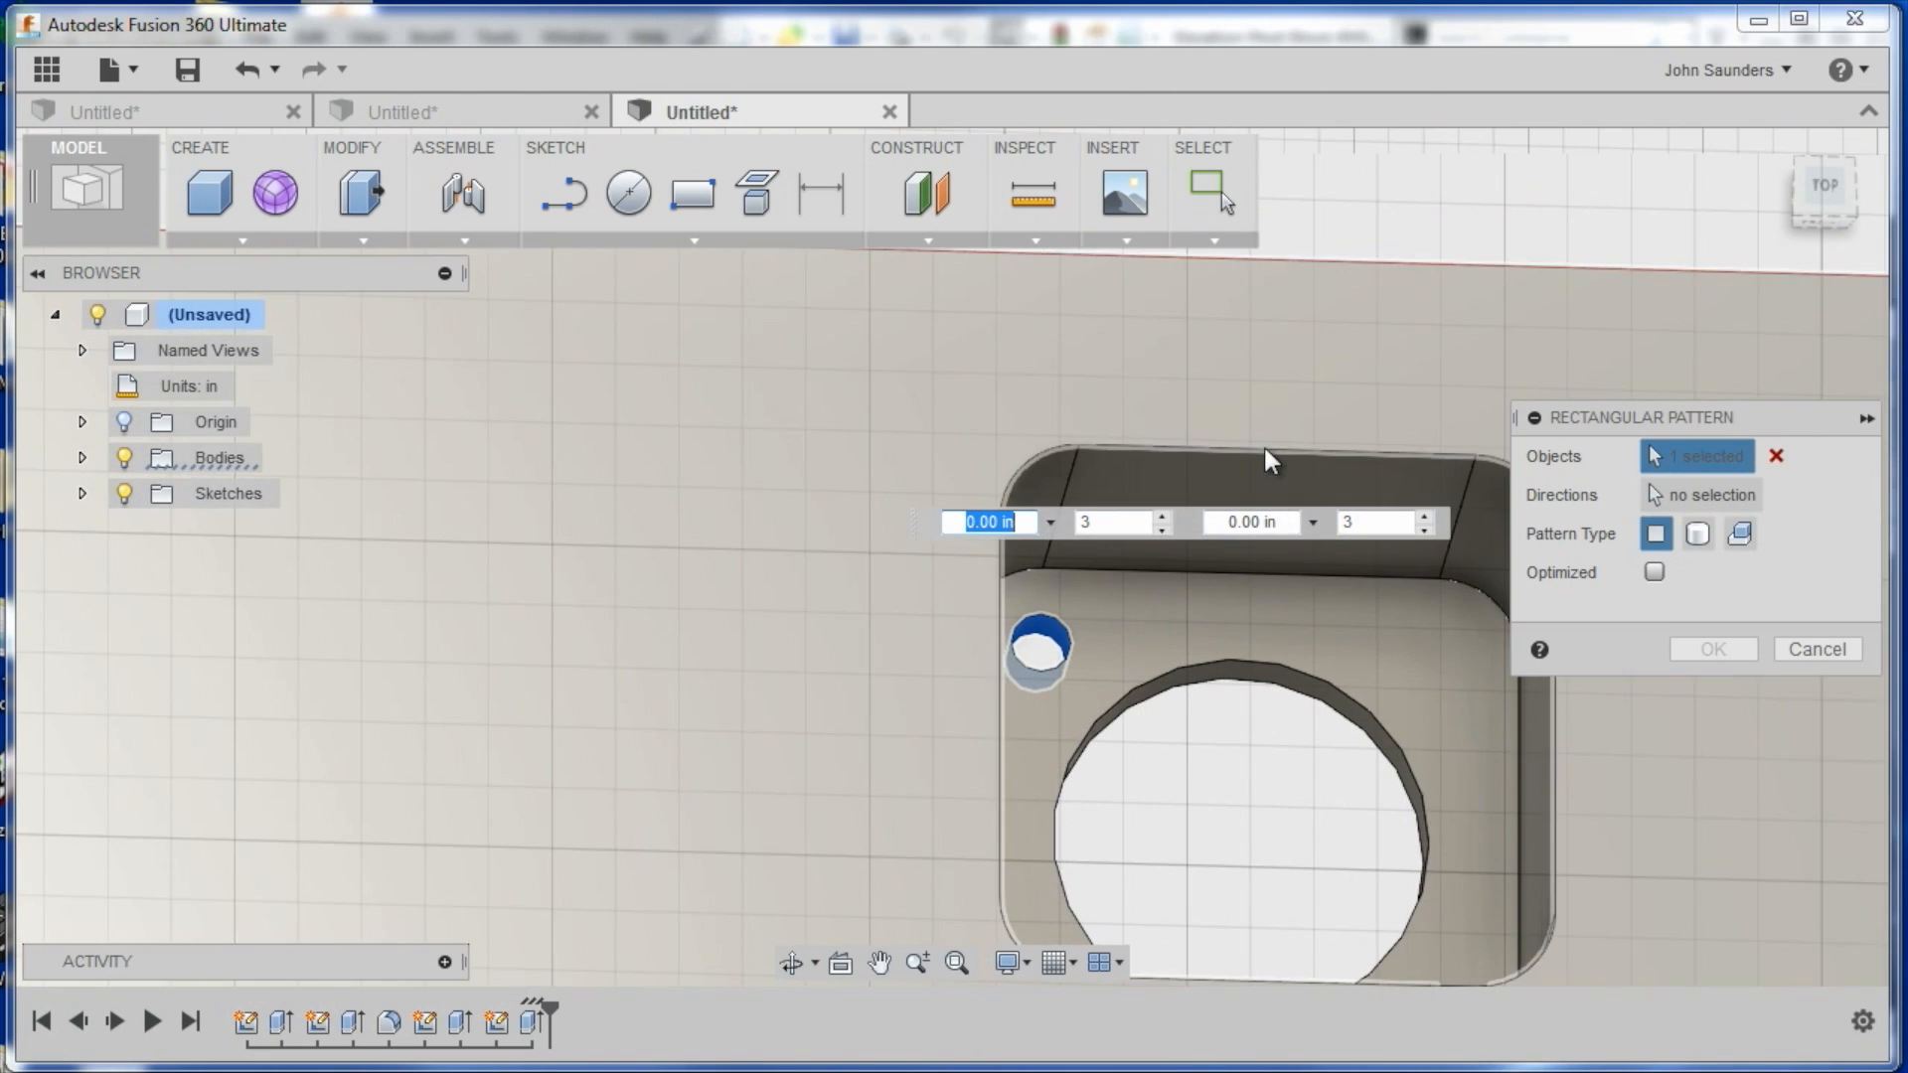
{"action": "left_click", "coordinate": [1262, 460]}
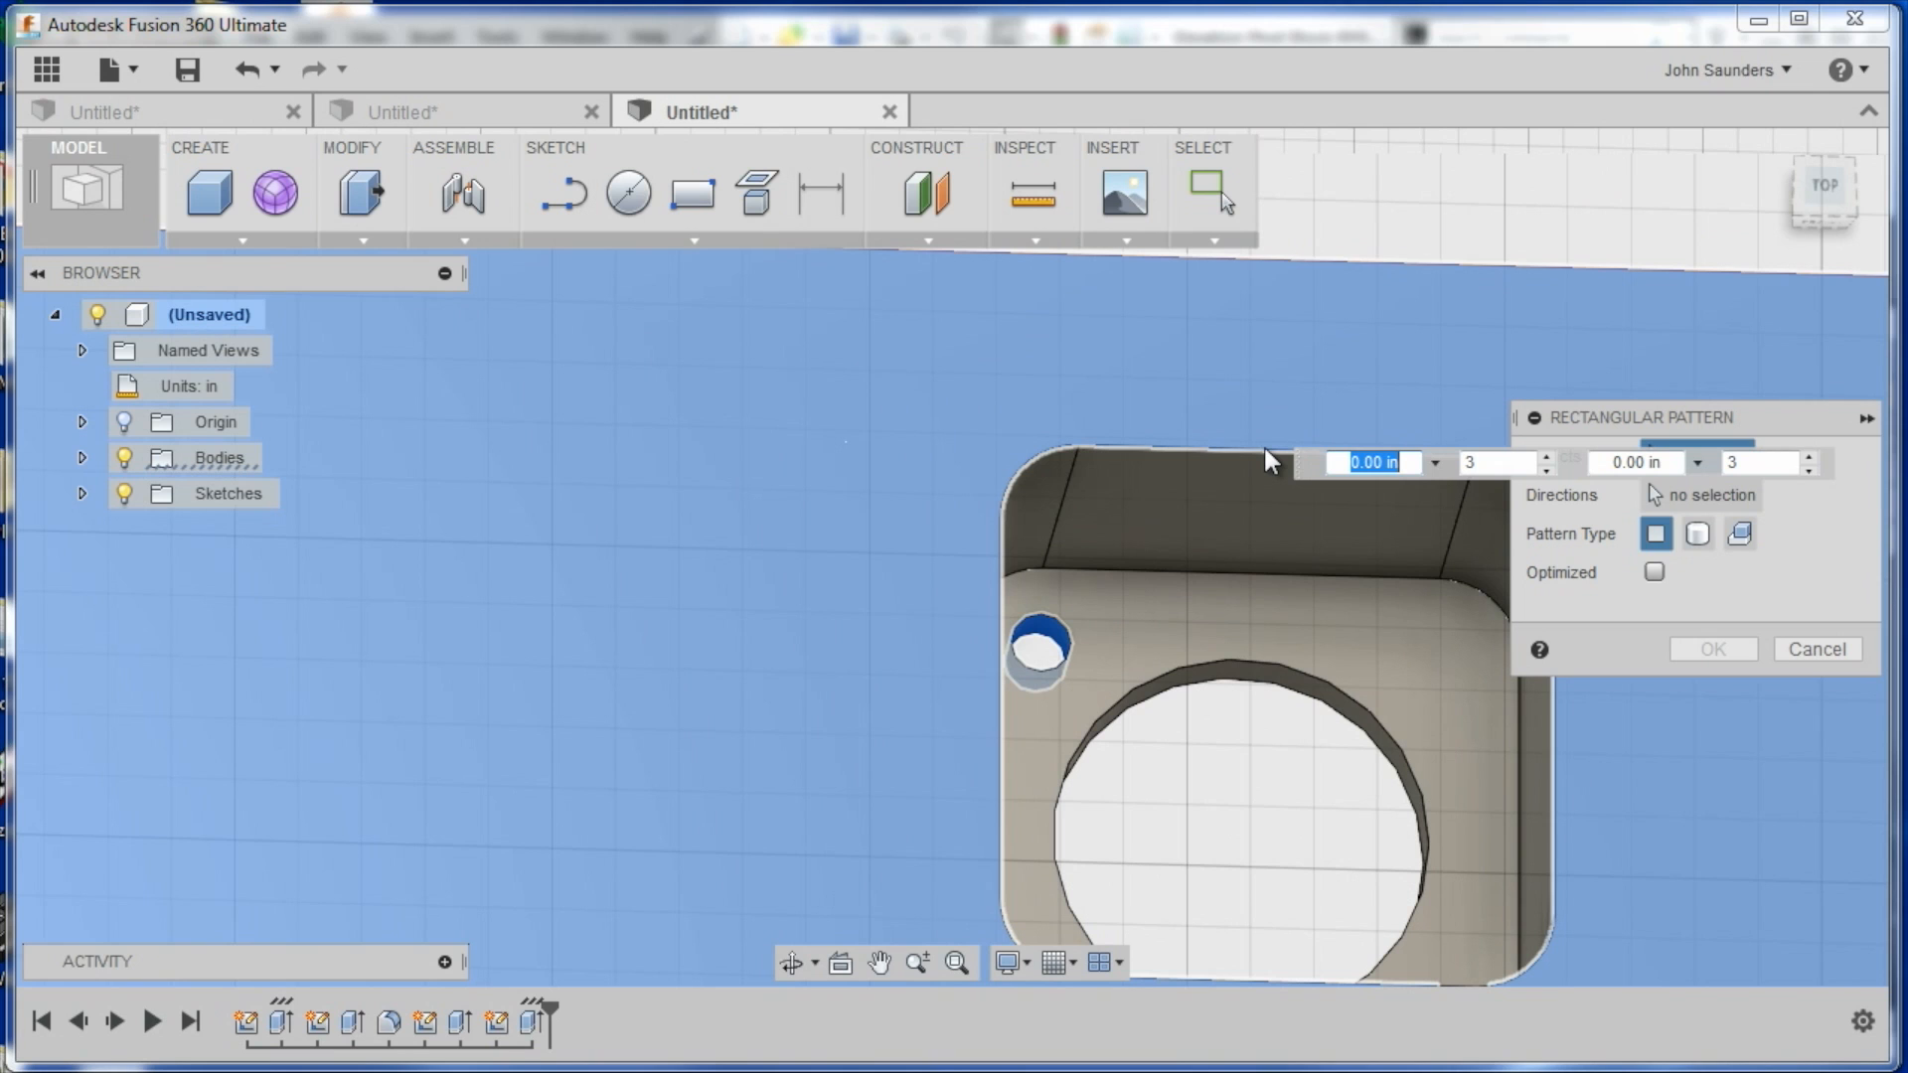
{"action": "left_click", "coordinate": [1256, 435]}
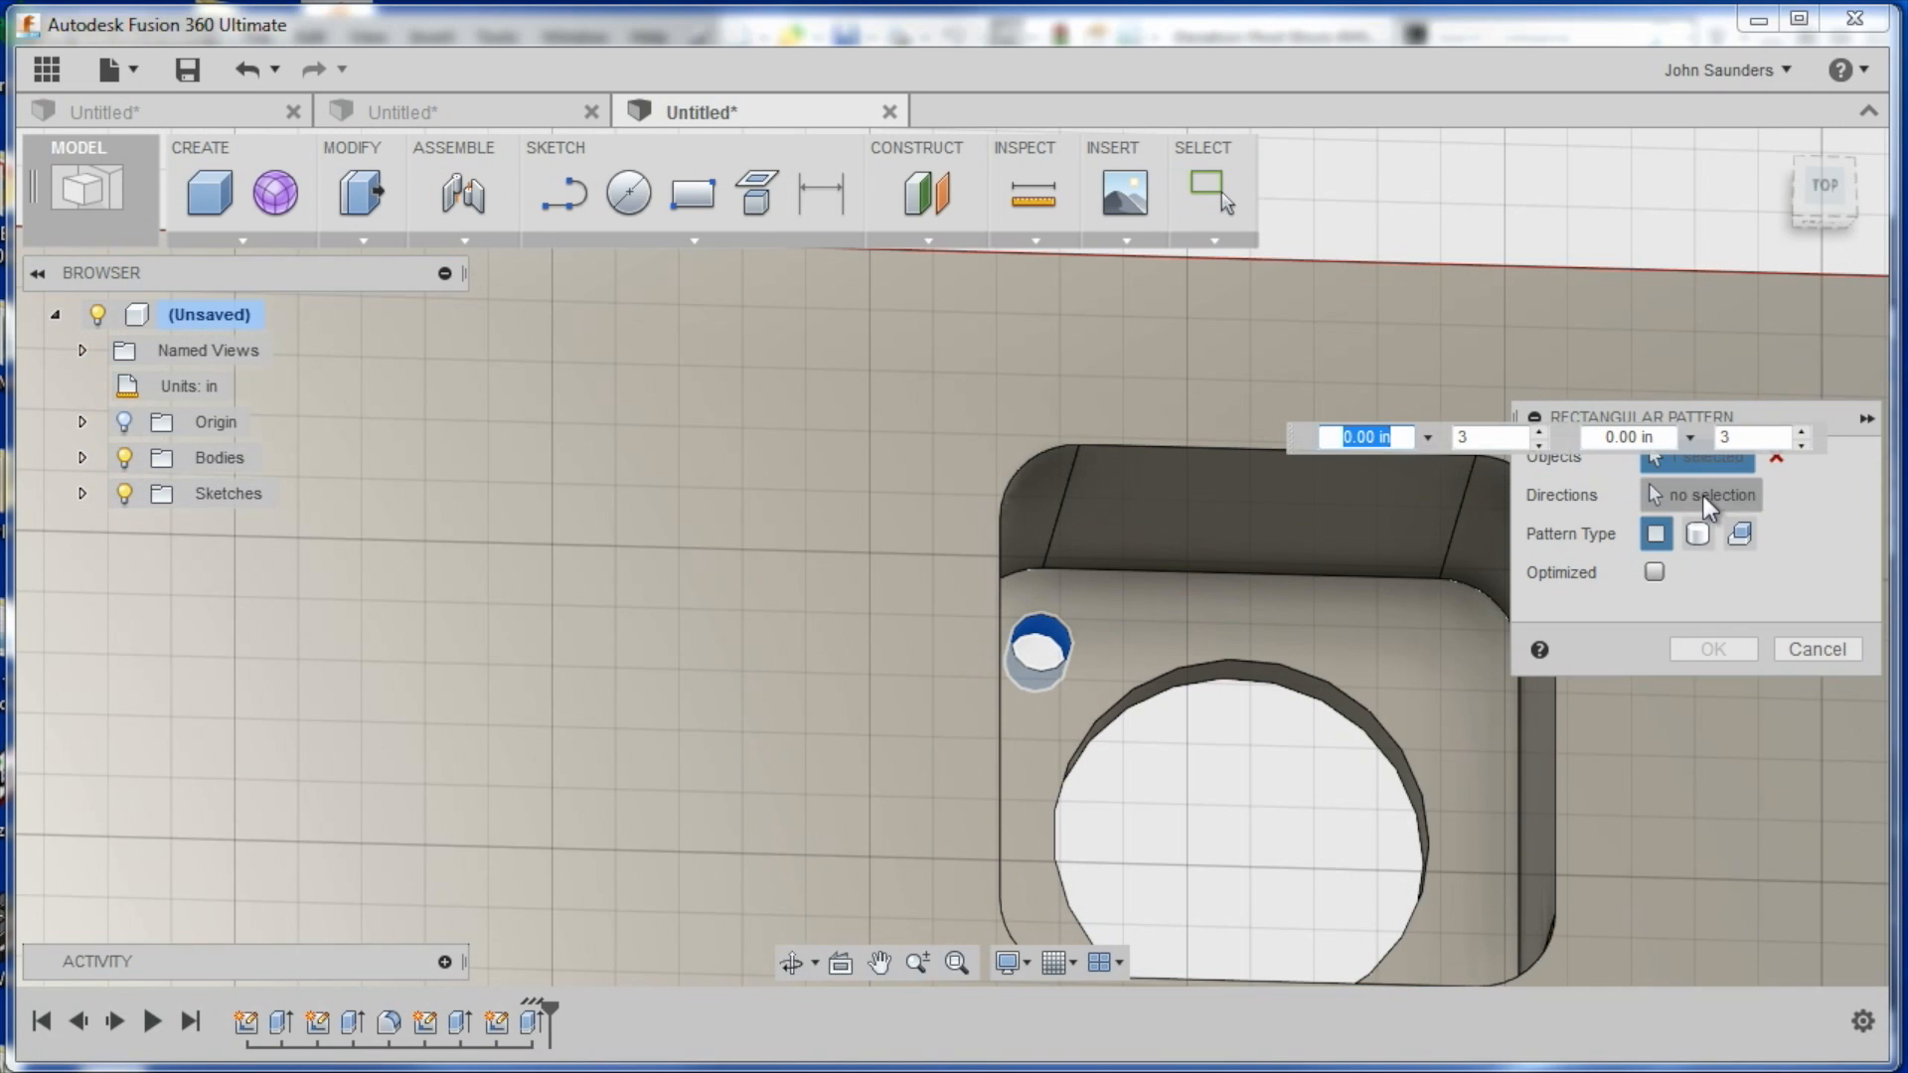
{"action": "left_click", "coordinate": [1702, 495]}
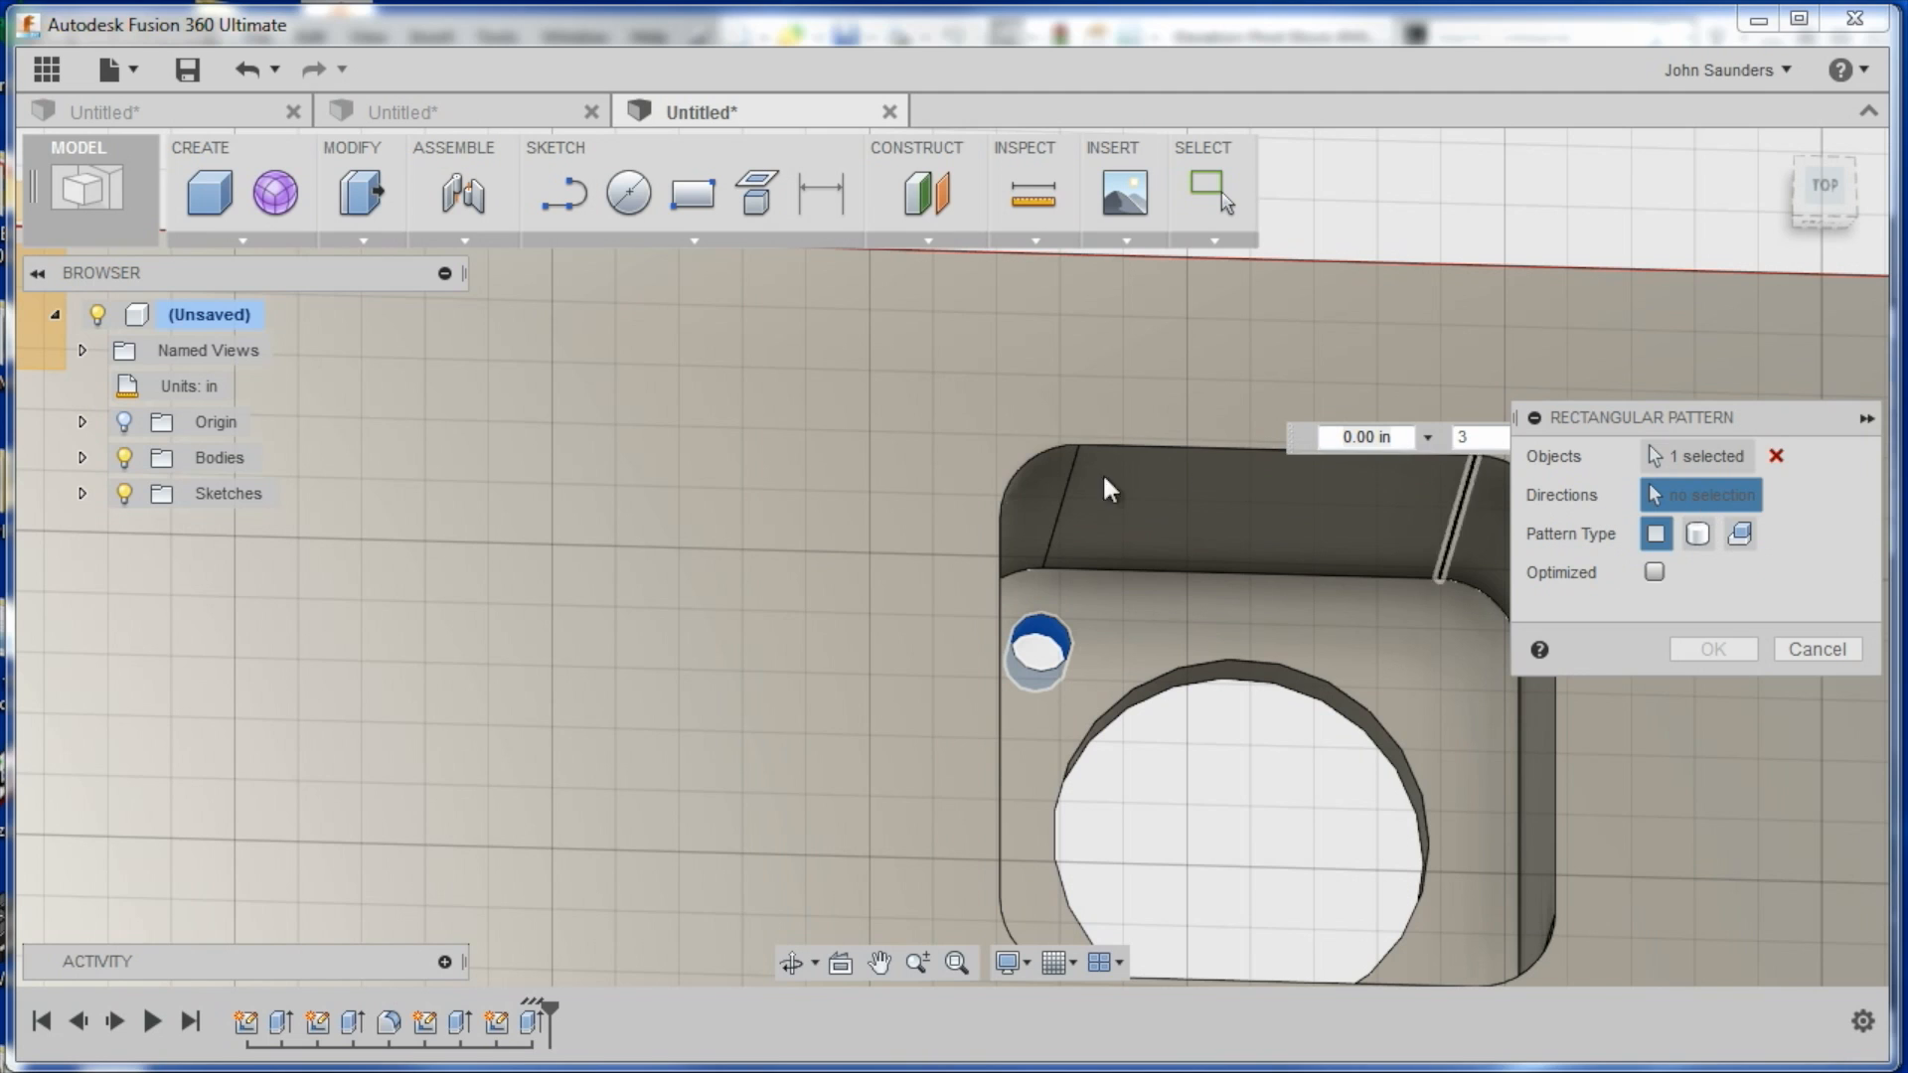
{"action": "left_click", "coordinate": [1157, 447]}
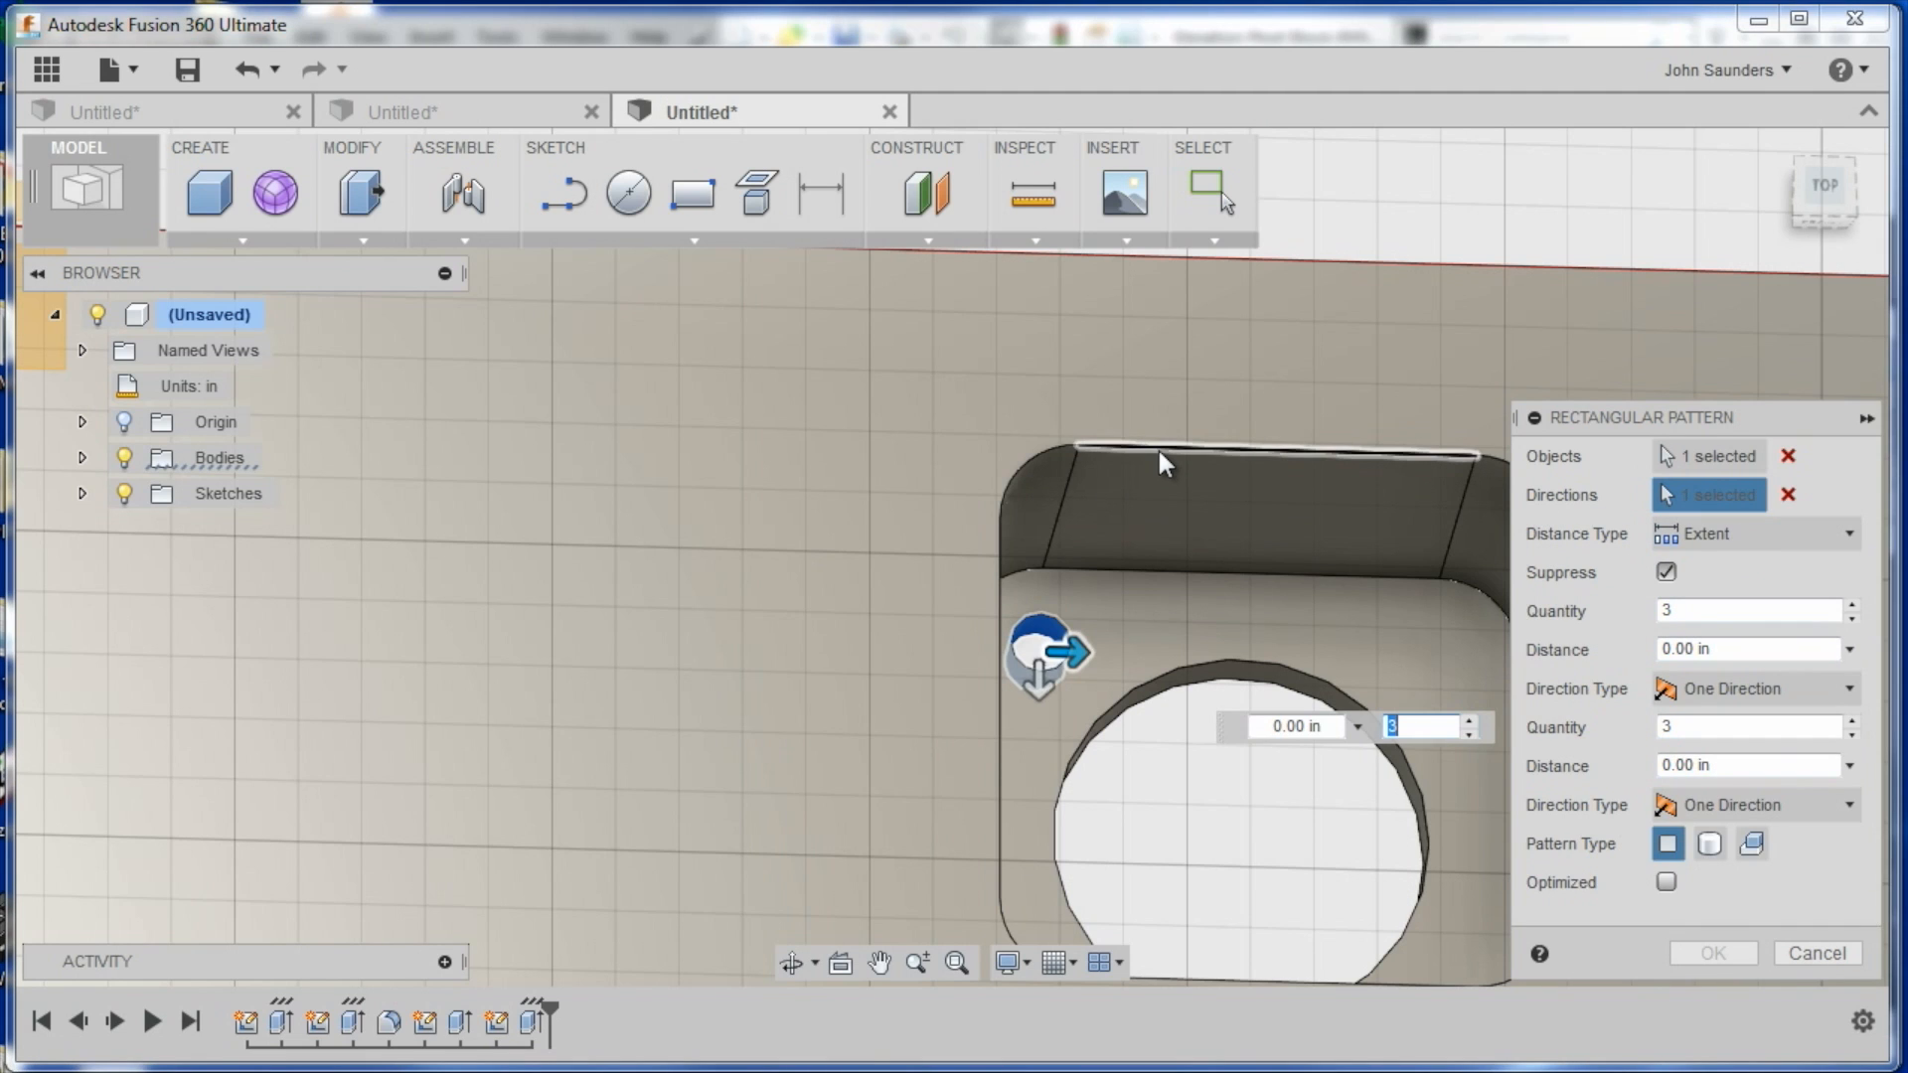
{"action": "left_click", "coordinate": [998, 574]}
Set the pattern to quantity 2 and distance 0.63 in for both directions, and create it
{"action": "type", "text": "2"}
{"action": "key", "text": "Tab"}
{"action": "type", "text": ".6"}
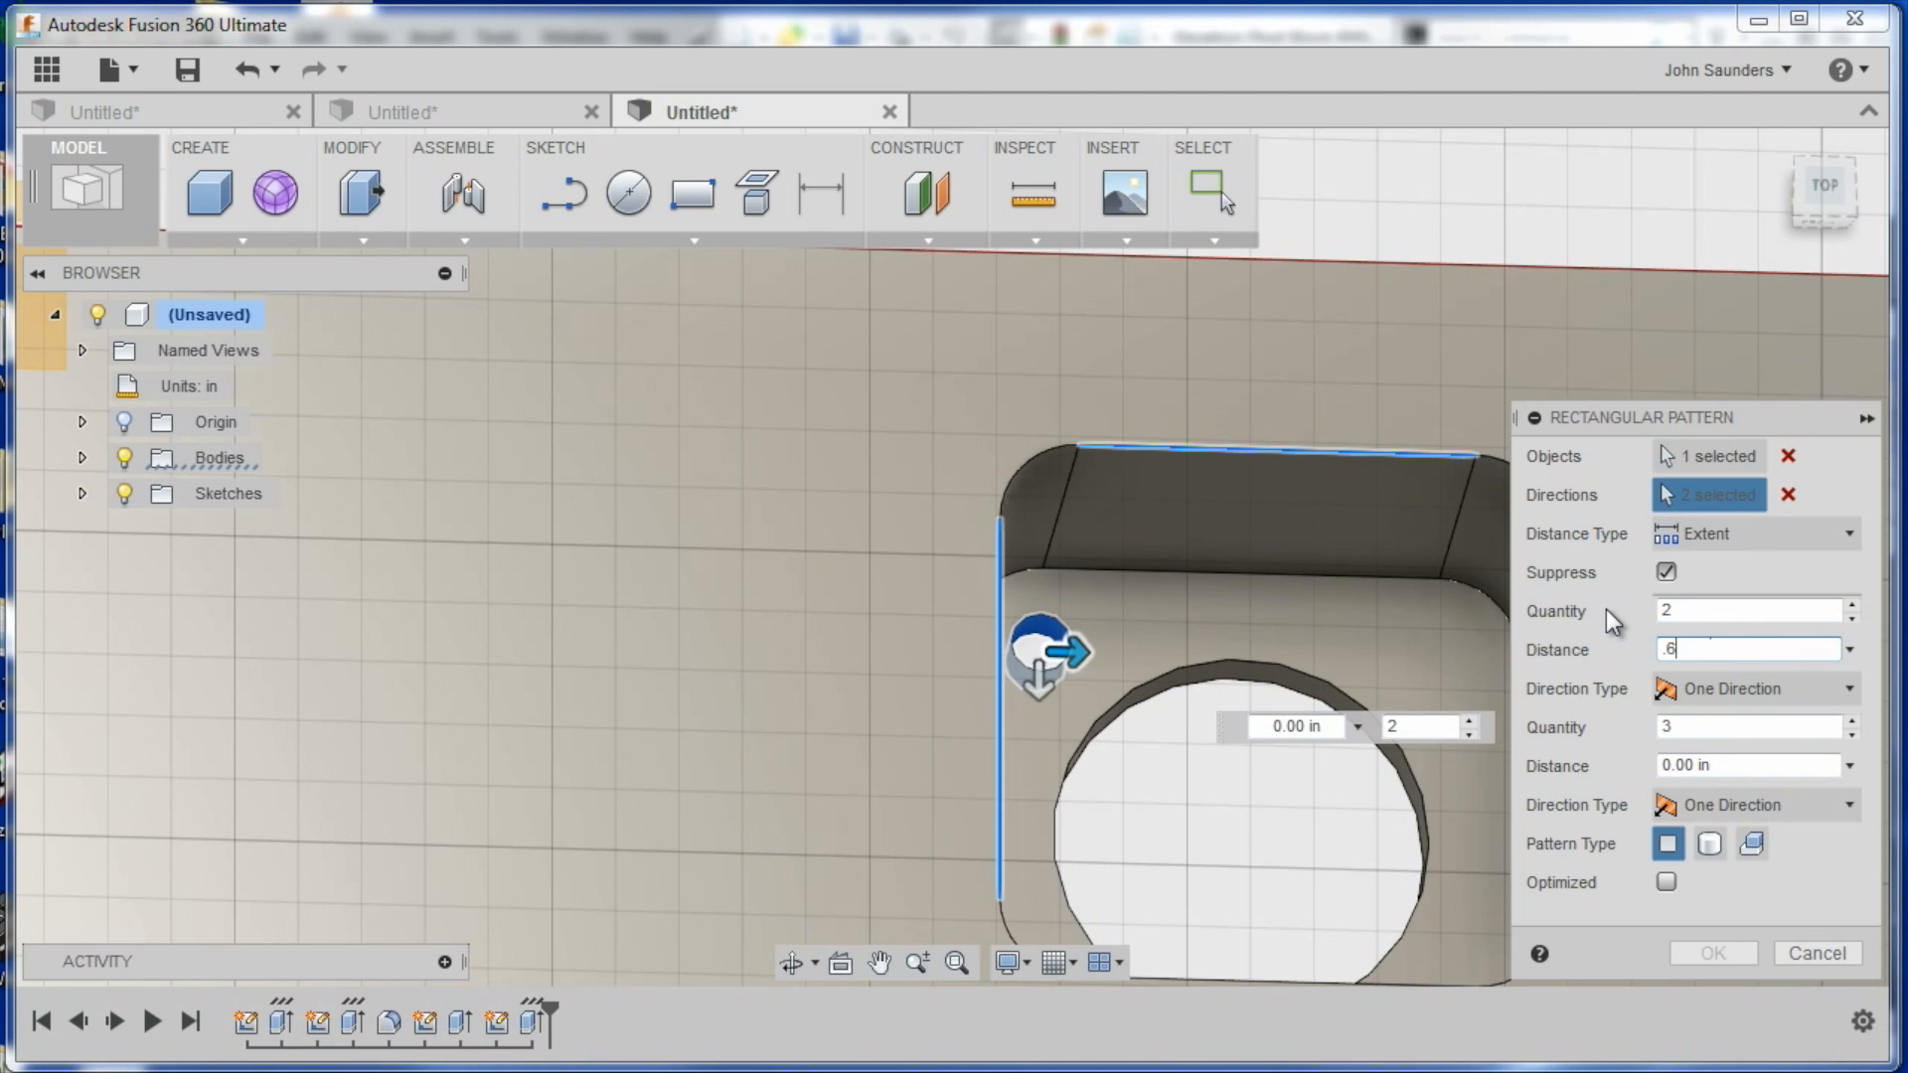
{"action": "type", "text": "3"}
{"action": "double_click", "coordinate": [1728, 727]}
{"action": "type", "text": "2"}
{"action": "key", "text": "Tab"}
{"action": "type", "text": ".63"}
{"action": "key", "text": "Tab"}
{"action": "scroll", "coordinate": [1232, 830], "scroll_direction": "down", "scroll_amount": 3}
{"action": "middle_click_drag", "start_coordinate": [1231, 865], "coordinate": [1095, 610], "text": "shift"}
{"action": "left_click_drag", "start_coordinate": [1714, 613], "coordinate": [1625, 629]}
{"action": "left_click", "coordinate": [1697, 649]}
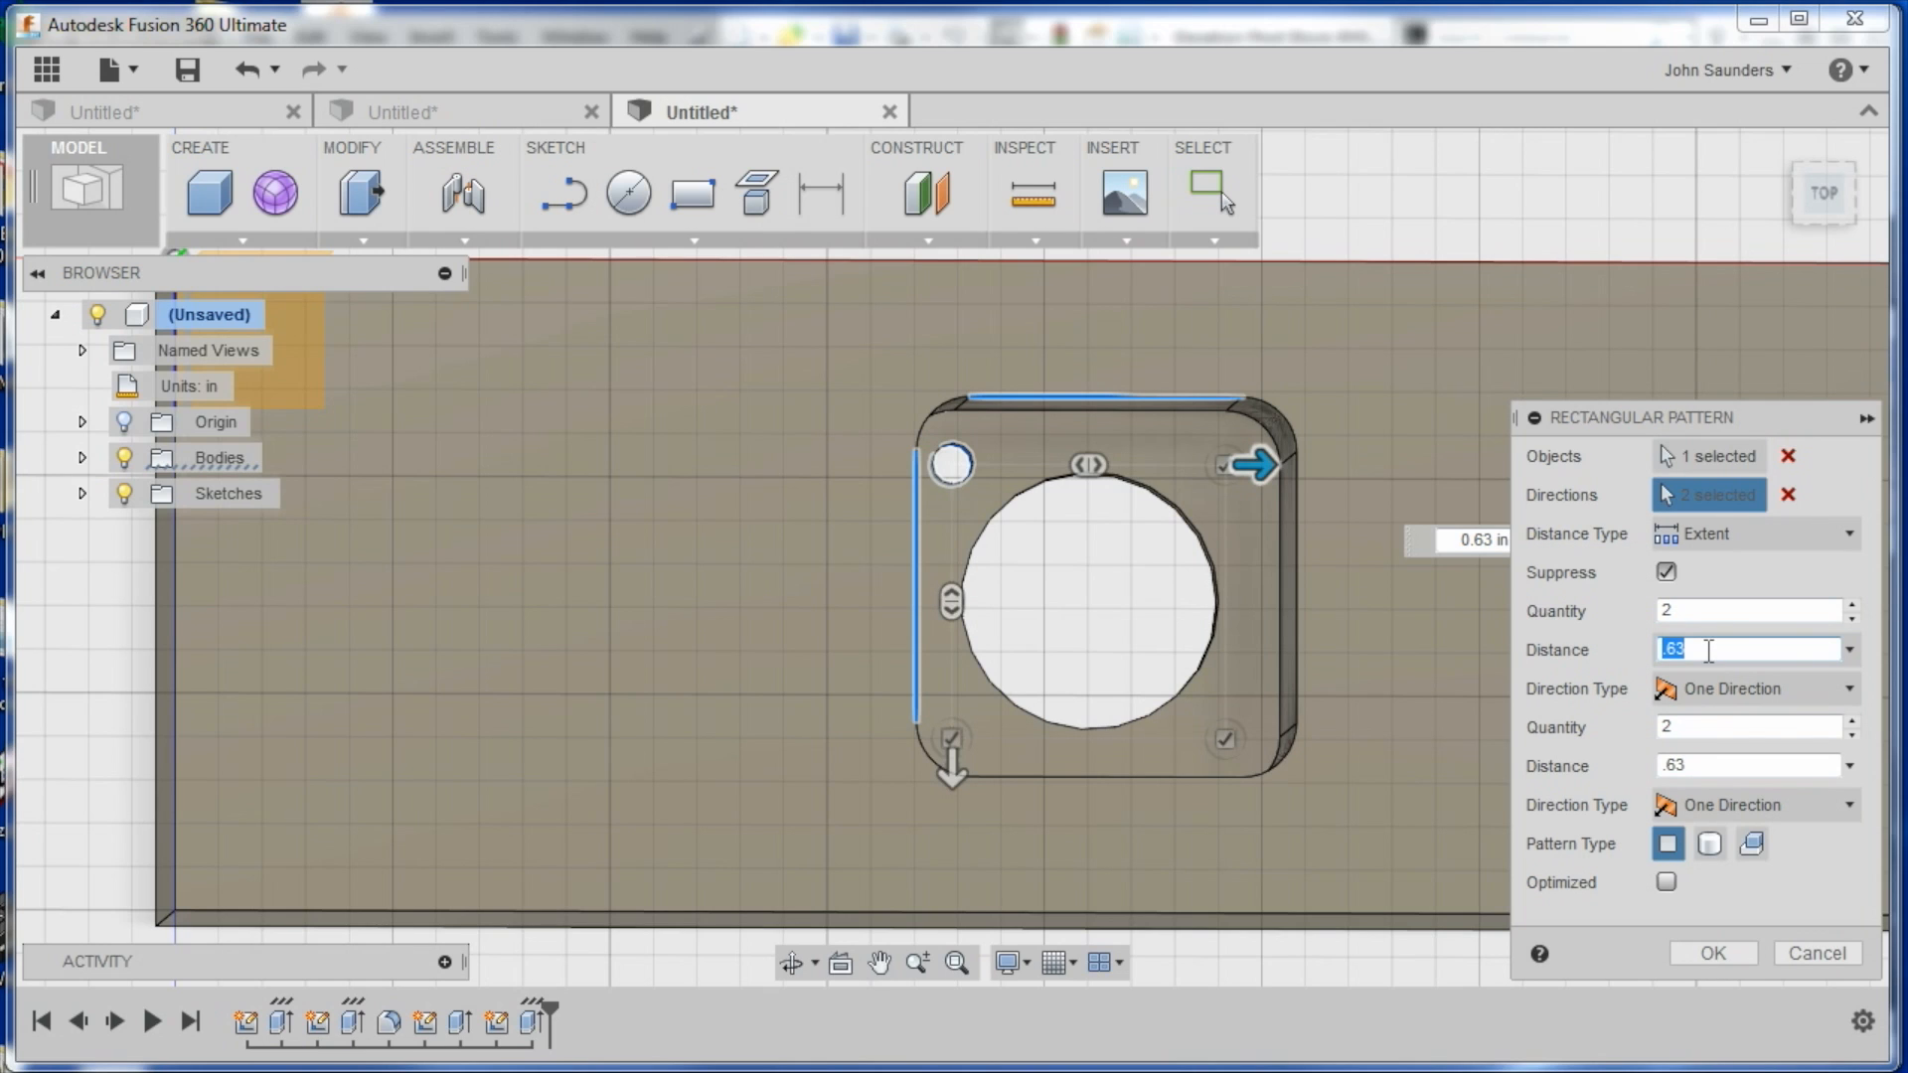
{"action": "left_click", "coordinate": [1691, 958]}
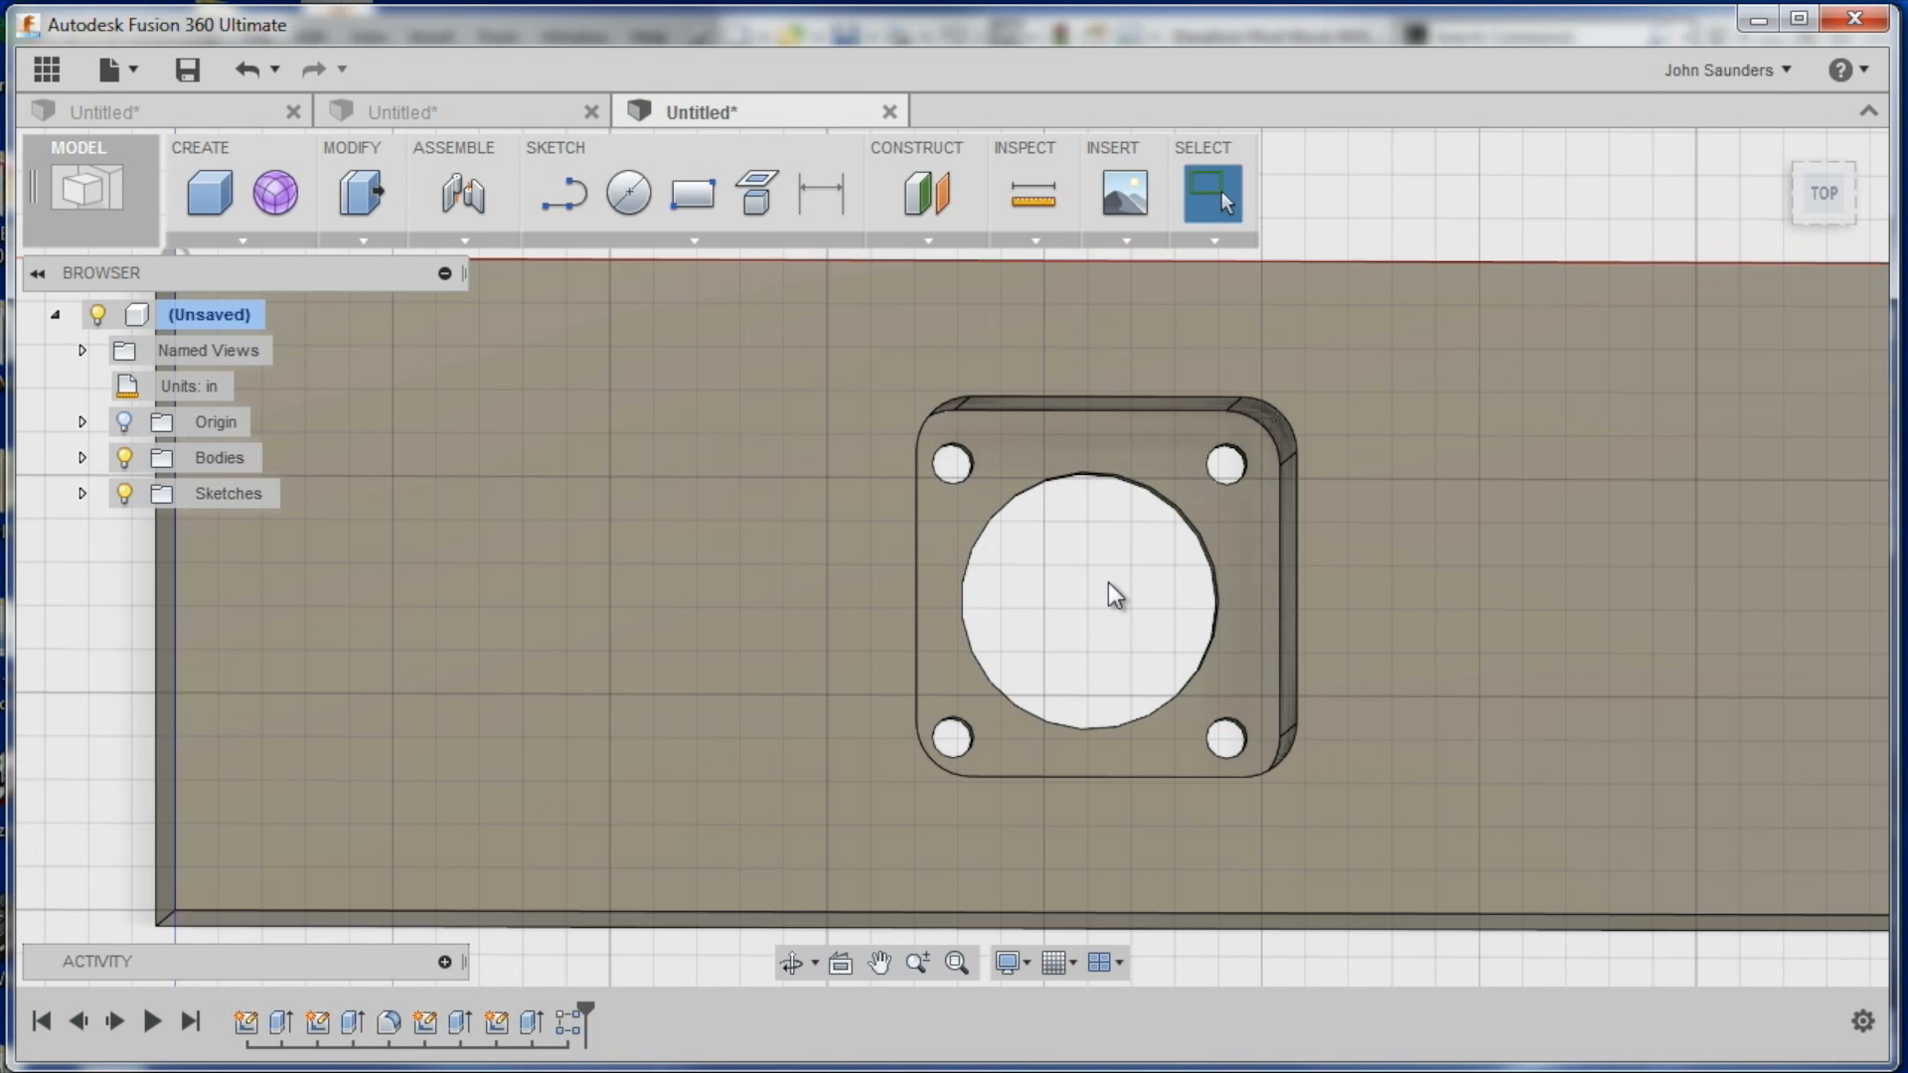
Start a sketch on the block's top face and draw a line across its width between the midpoints of the long edges
{"action": "scroll", "coordinate": [1107, 582], "scroll_direction": "down", "scroll_amount": 3}
{"action": "middle_click_drag", "start_coordinate": [1422, 587], "coordinate": [998, 566]}
{"action": "scroll", "coordinate": [998, 567], "scroll_direction": "down", "scroll_amount": 3}
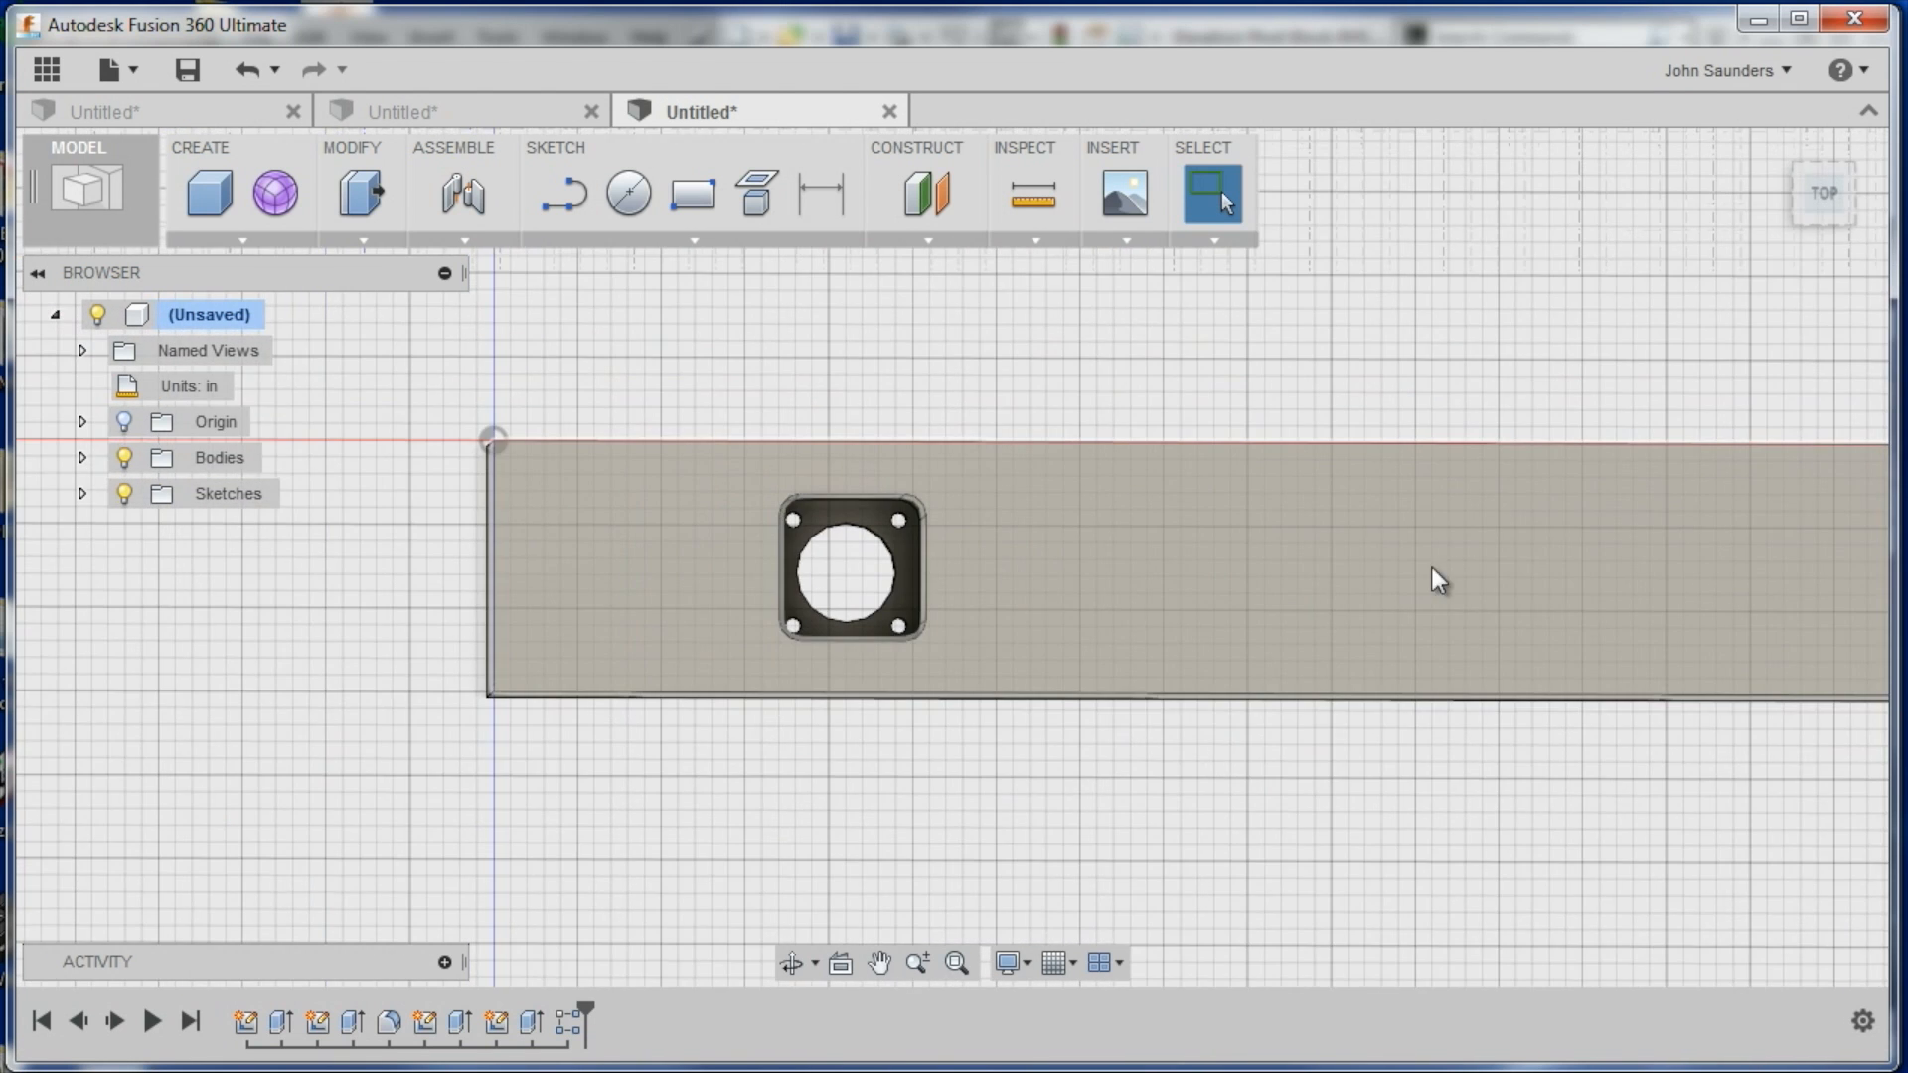
{"action": "scroll", "coordinate": [1315, 571], "scroll_direction": "down", "scroll_amount": 3}
{"action": "middle_click_drag", "start_coordinate": [1367, 587], "coordinate": [1032, 552]}
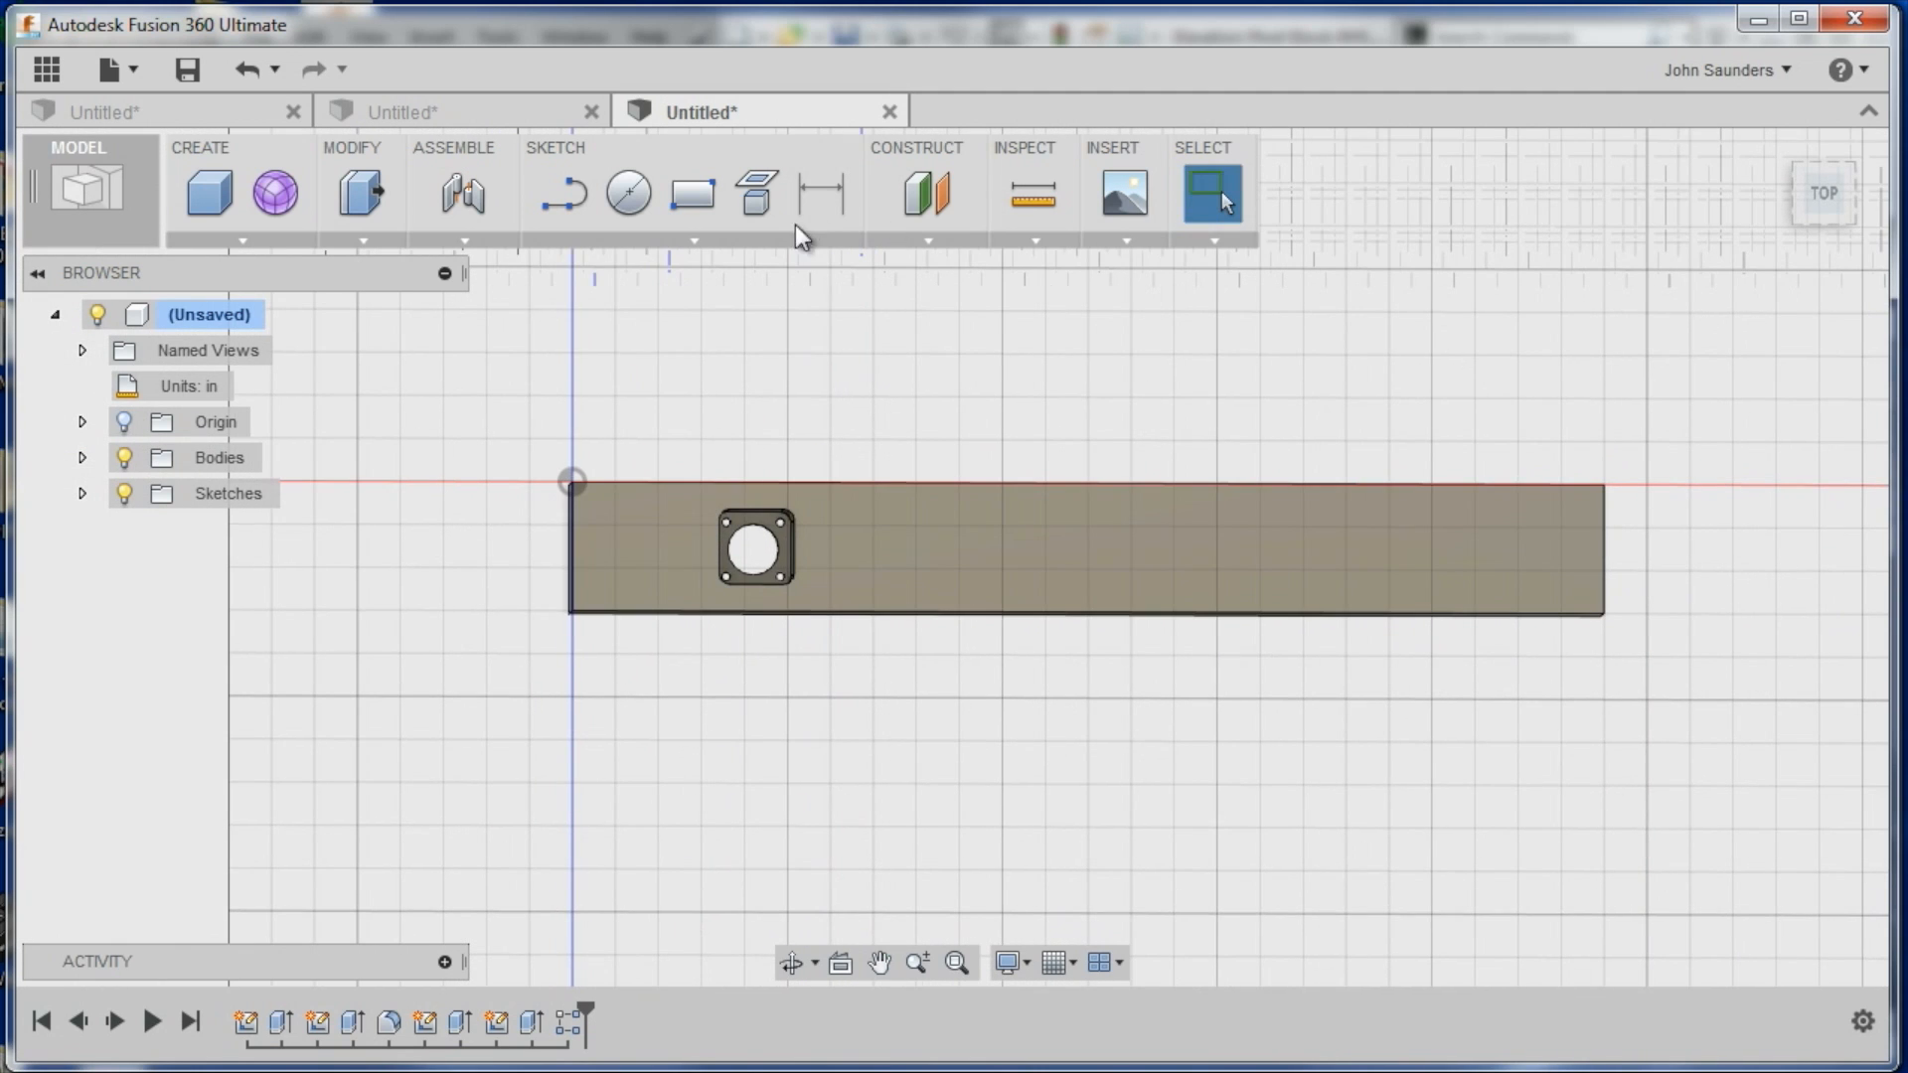
{"action": "left_click", "coordinate": [564, 195]}
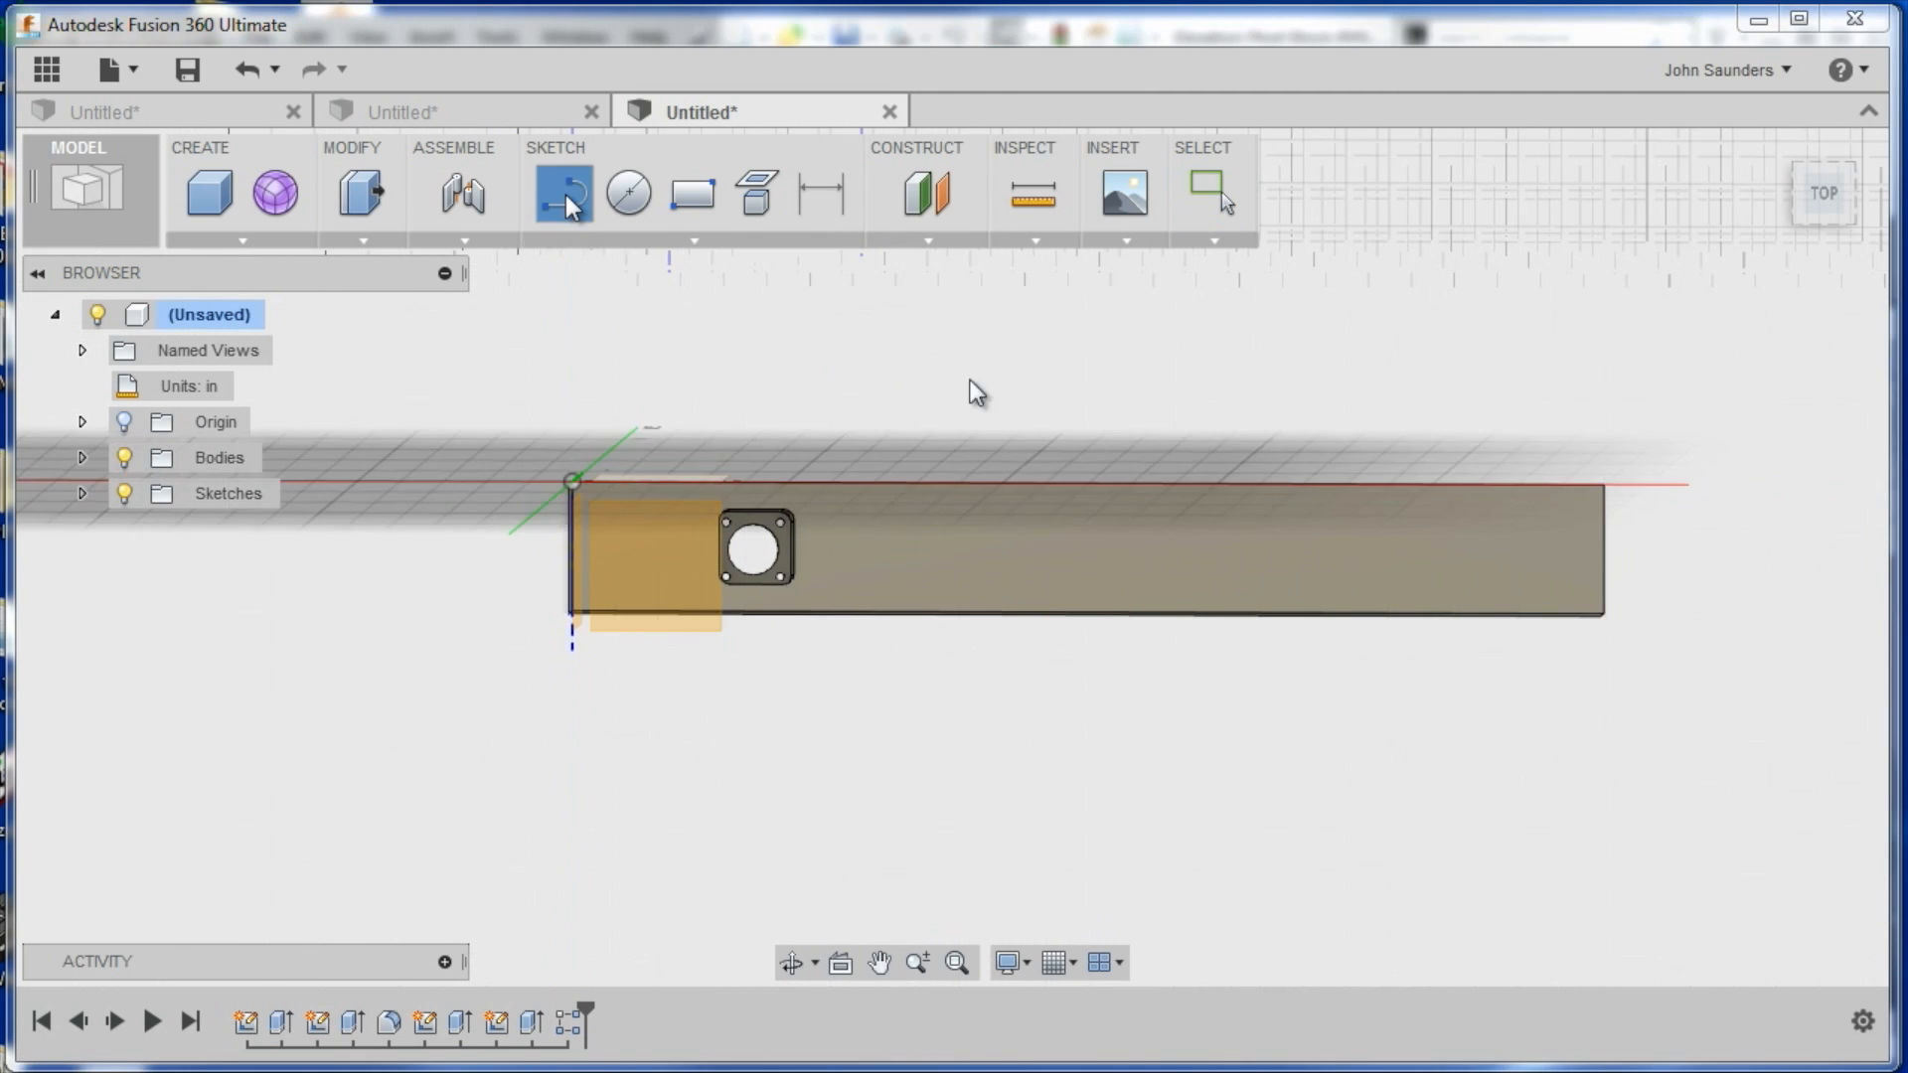
{"action": "left_click", "coordinate": [624, 241]}
{"action": "left_click", "coordinate": [630, 307]}
{"action": "left_click", "coordinate": [1150, 487]}
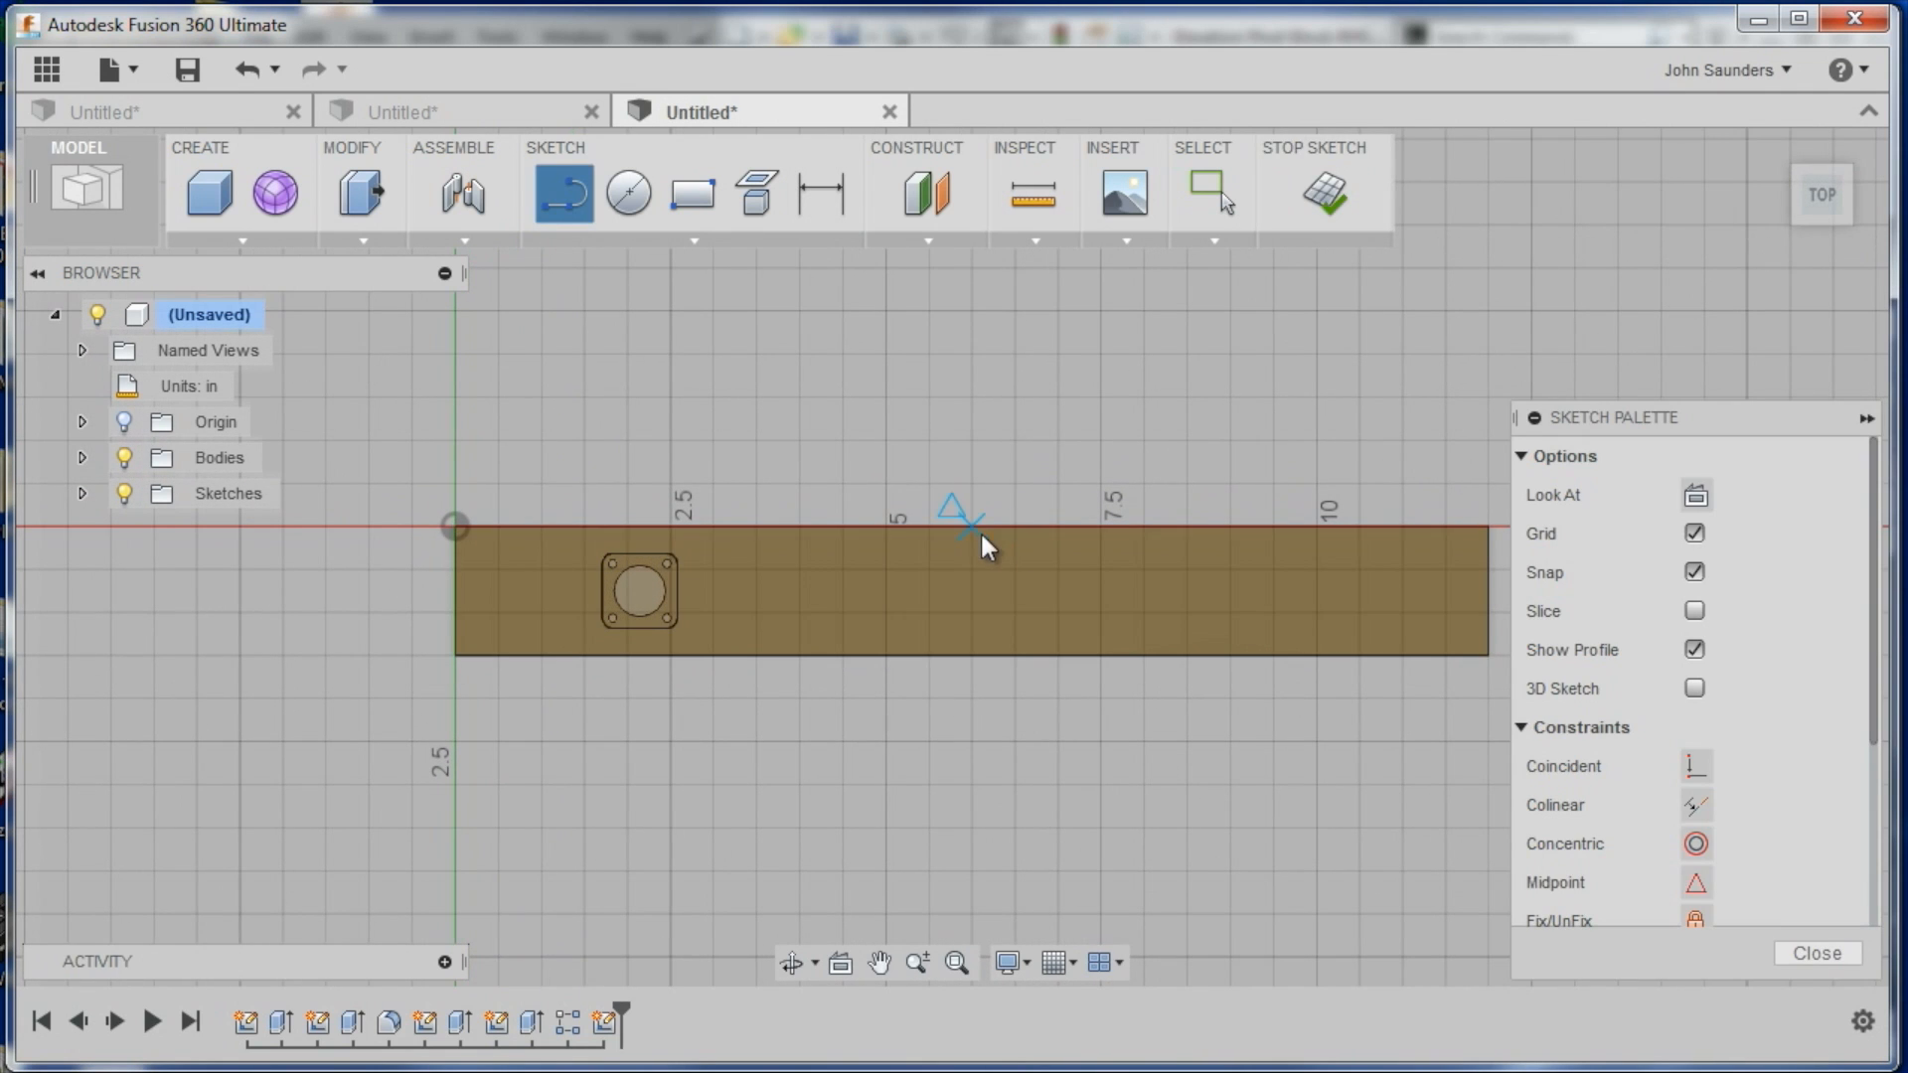
{"action": "left_click", "coordinate": [971, 525]}
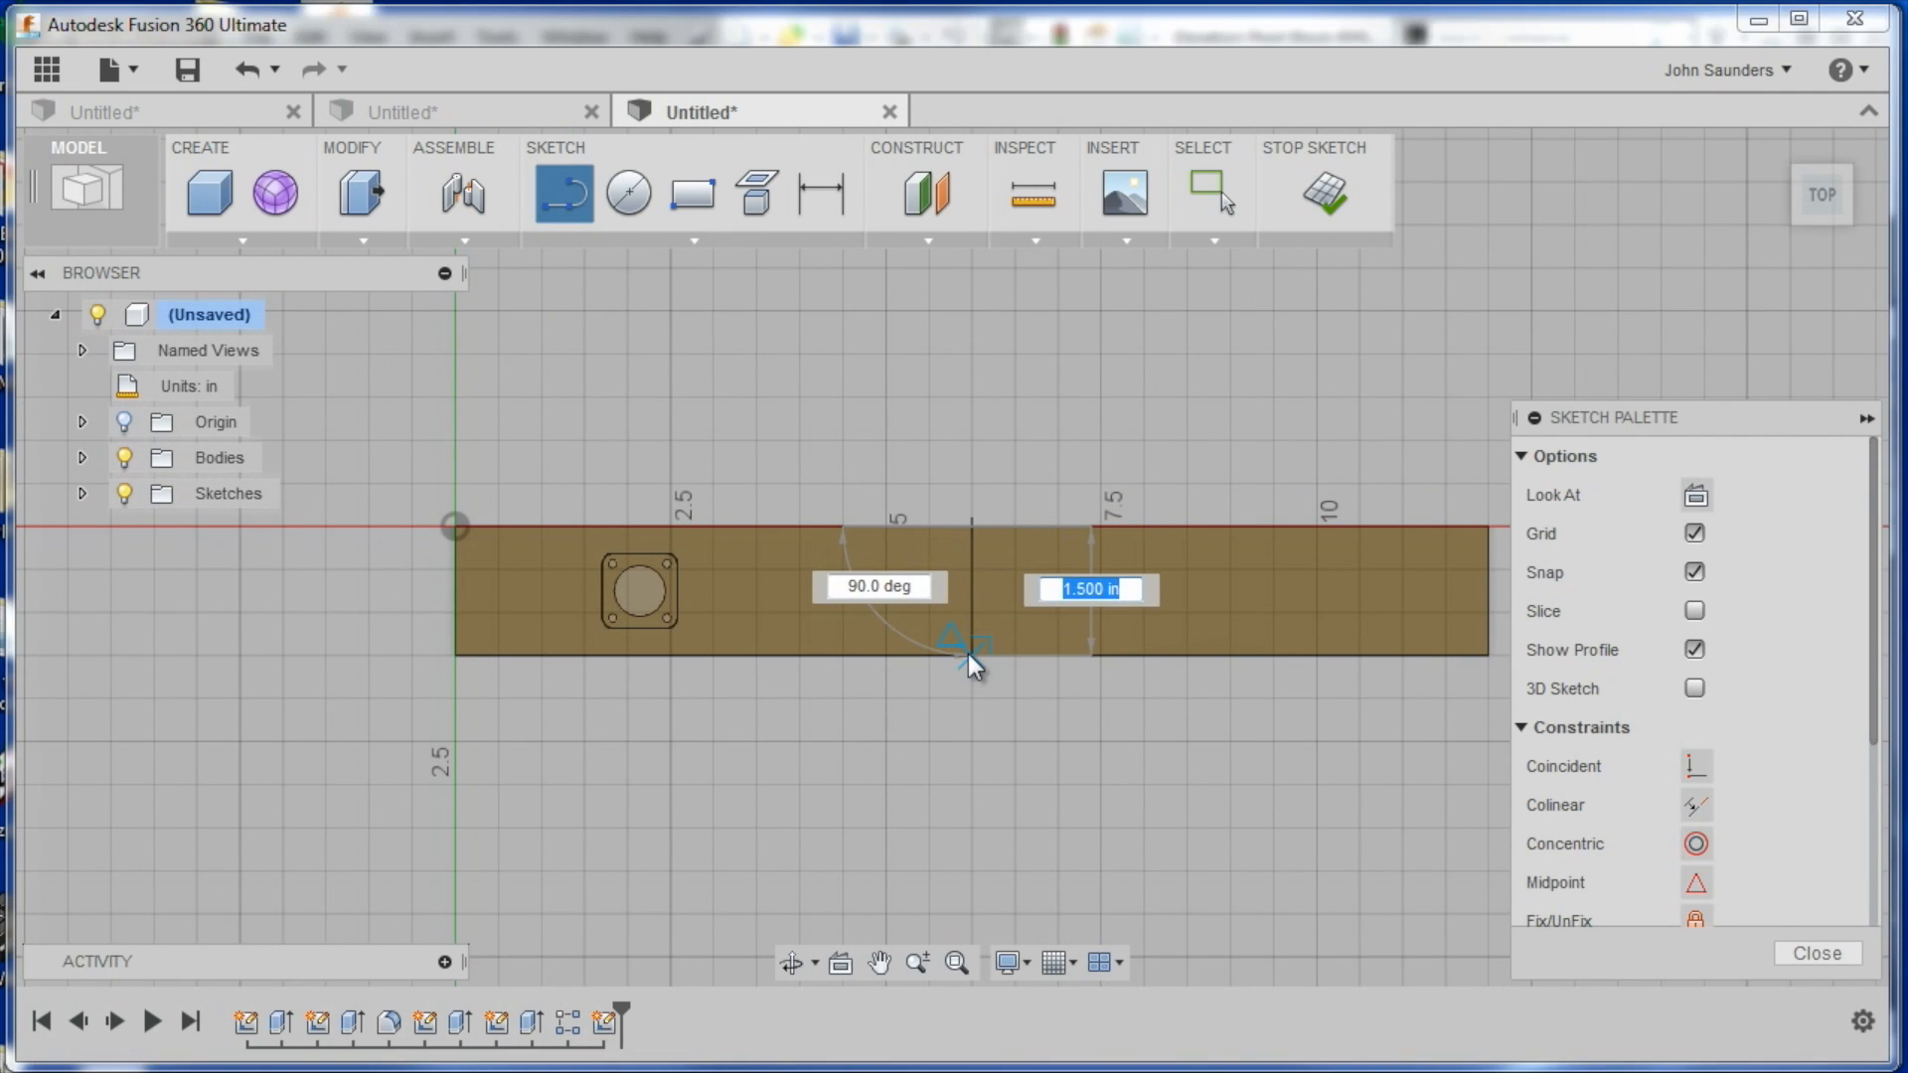
{"action": "left_click", "coordinate": [970, 654]}
Draw a line along the block's length between the midpoints of its two short edges
{"action": "left_click", "coordinate": [452, 589]}
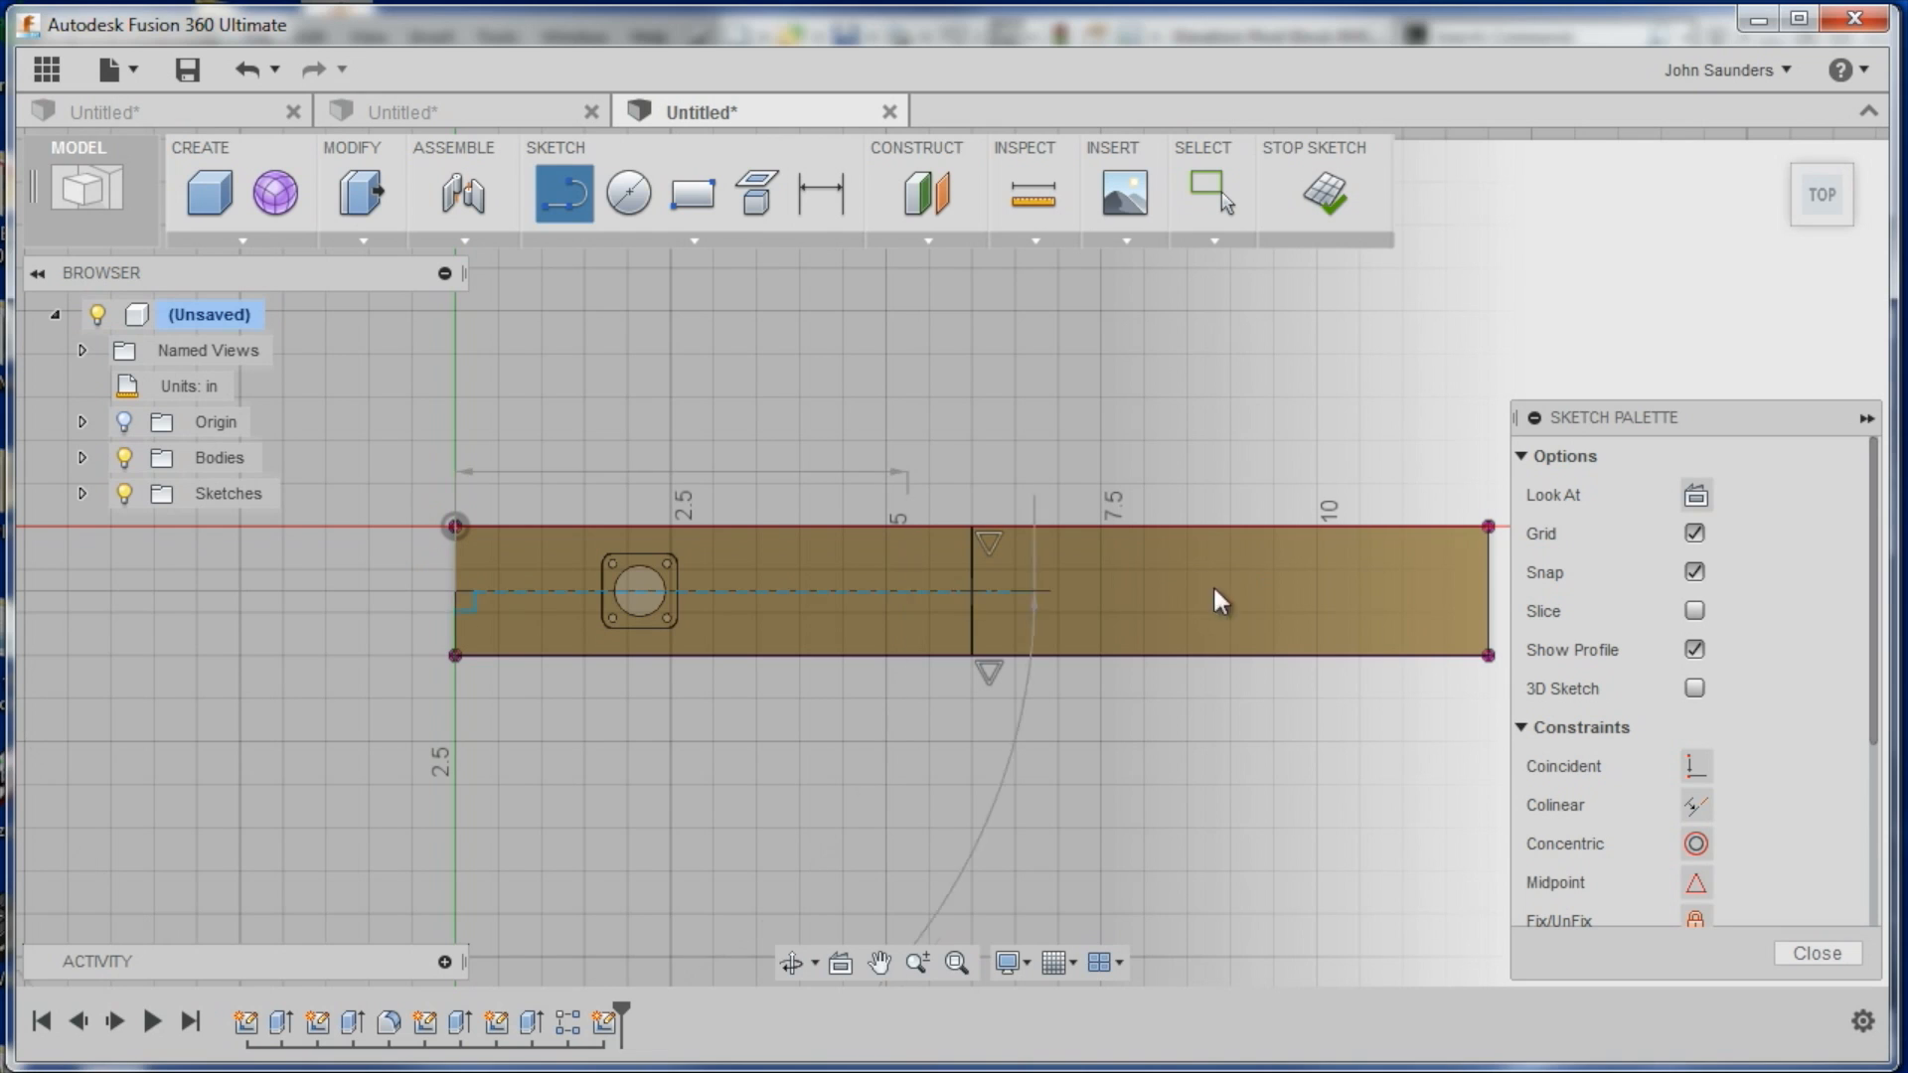
{"action": "left_click", "coordinate": [1486, 590]}
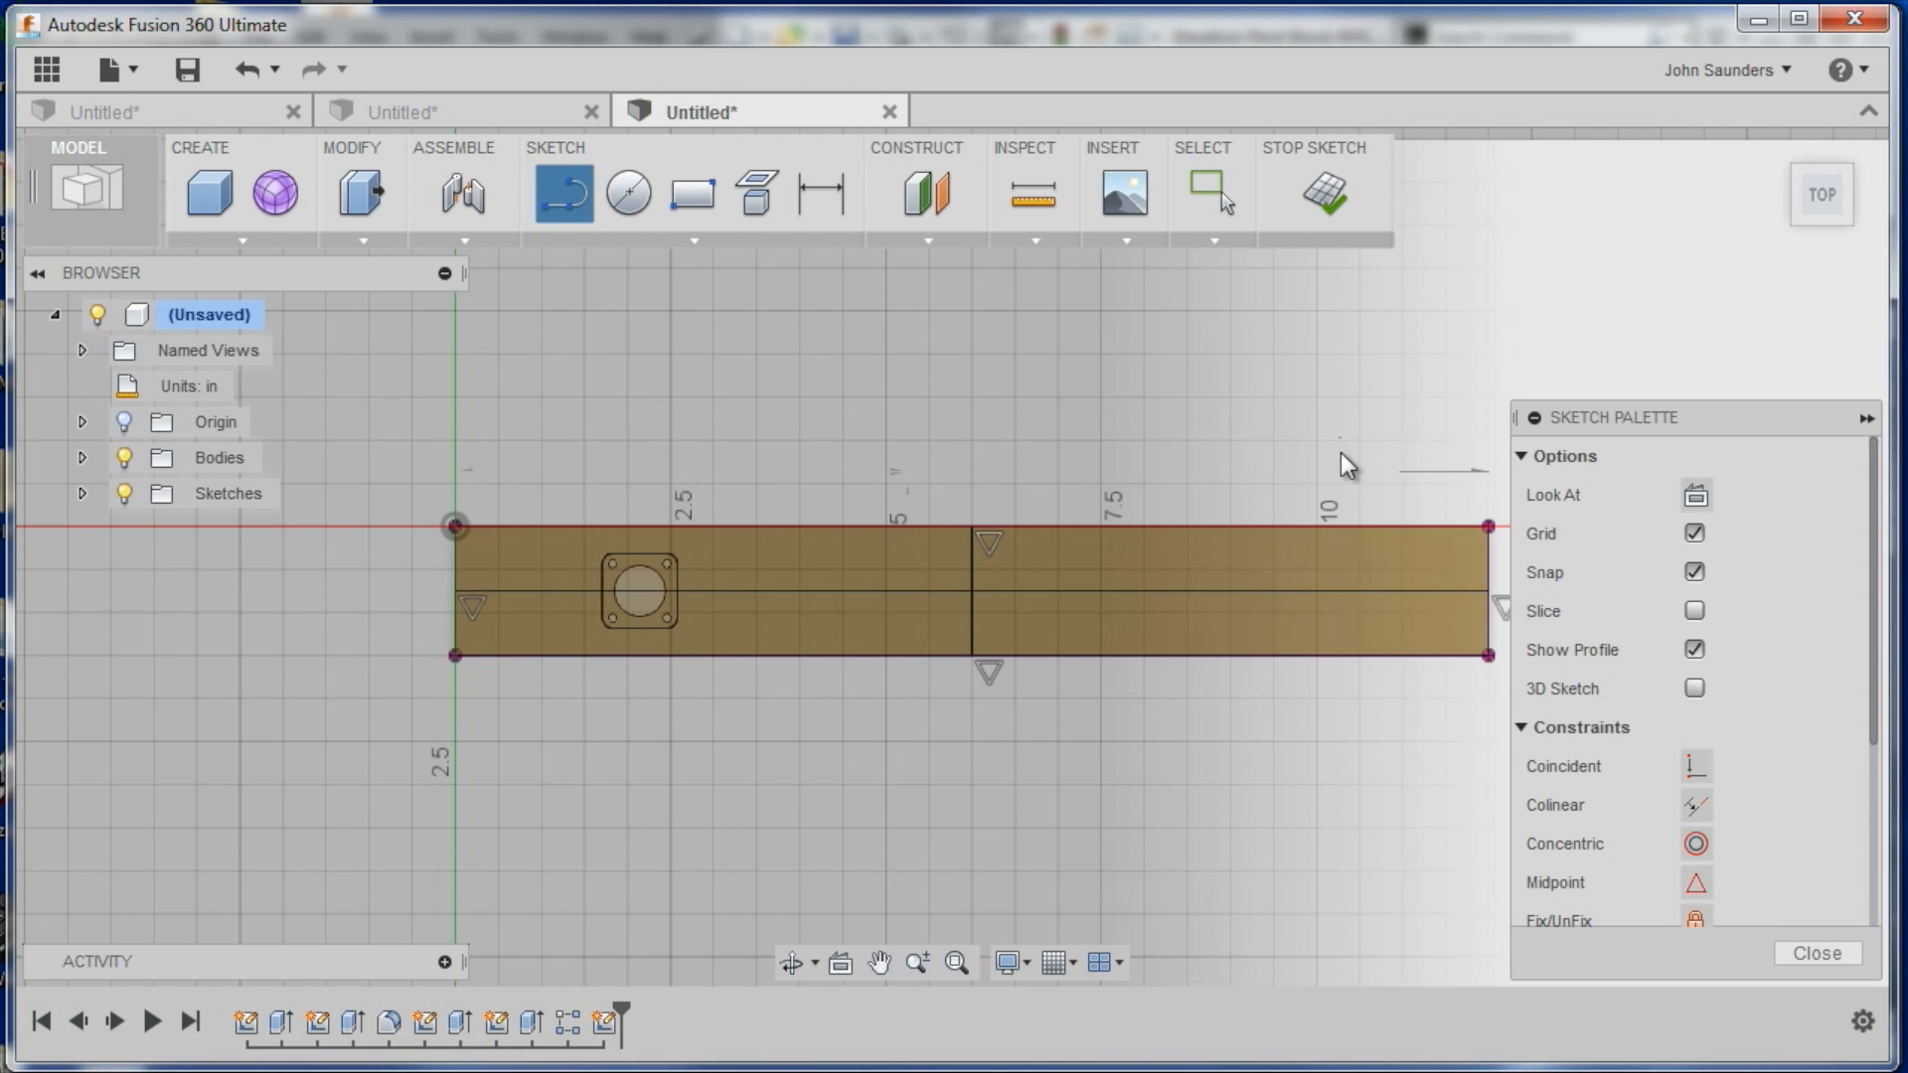
{"action": "scroll", "coordinate": [1339, 459], "scroll_direction": "down", "scroll_amount": 1}
{"action": "key", "text": "Escape"}
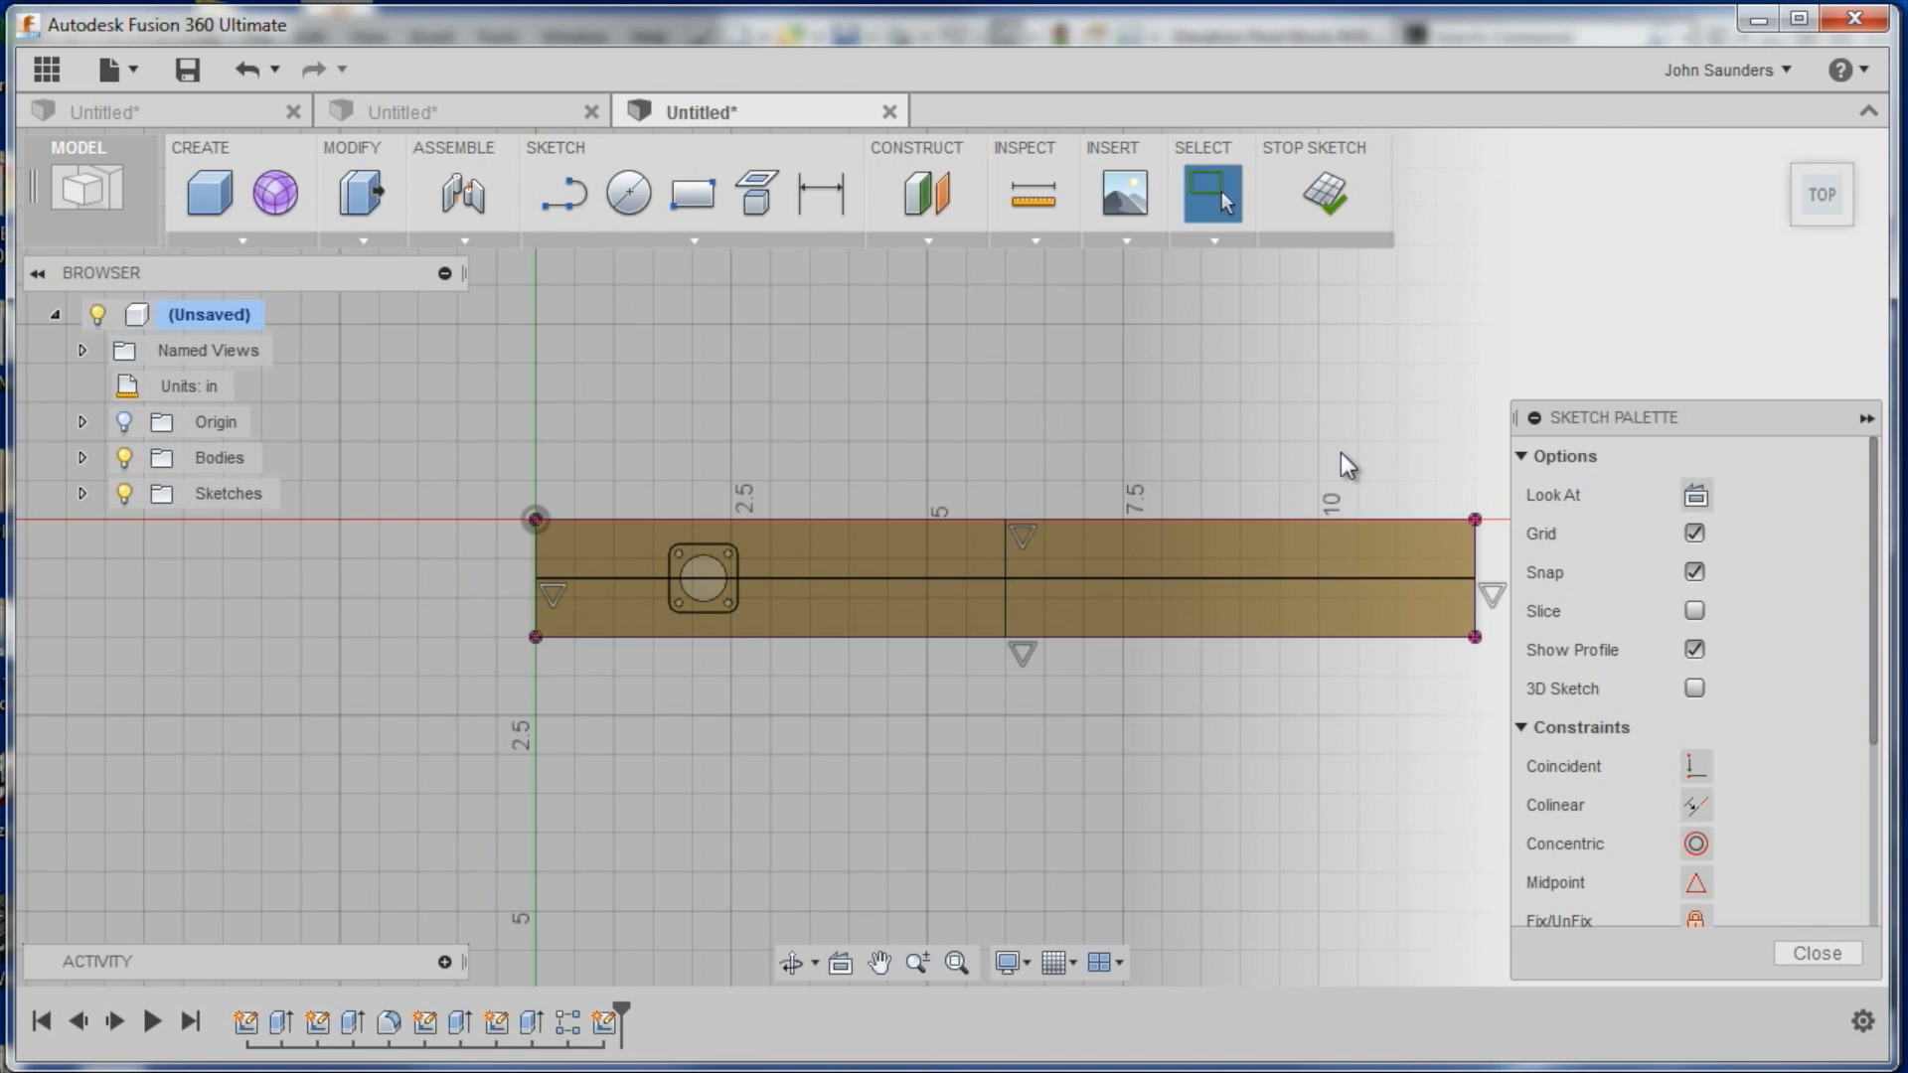
Convert the lengthwise and crosswise midlines on the top face to construction lines
{"action": "left_click", "coordinate": [982, 576]}
{"action": "left_click", "coordinate": [1711, 497]}
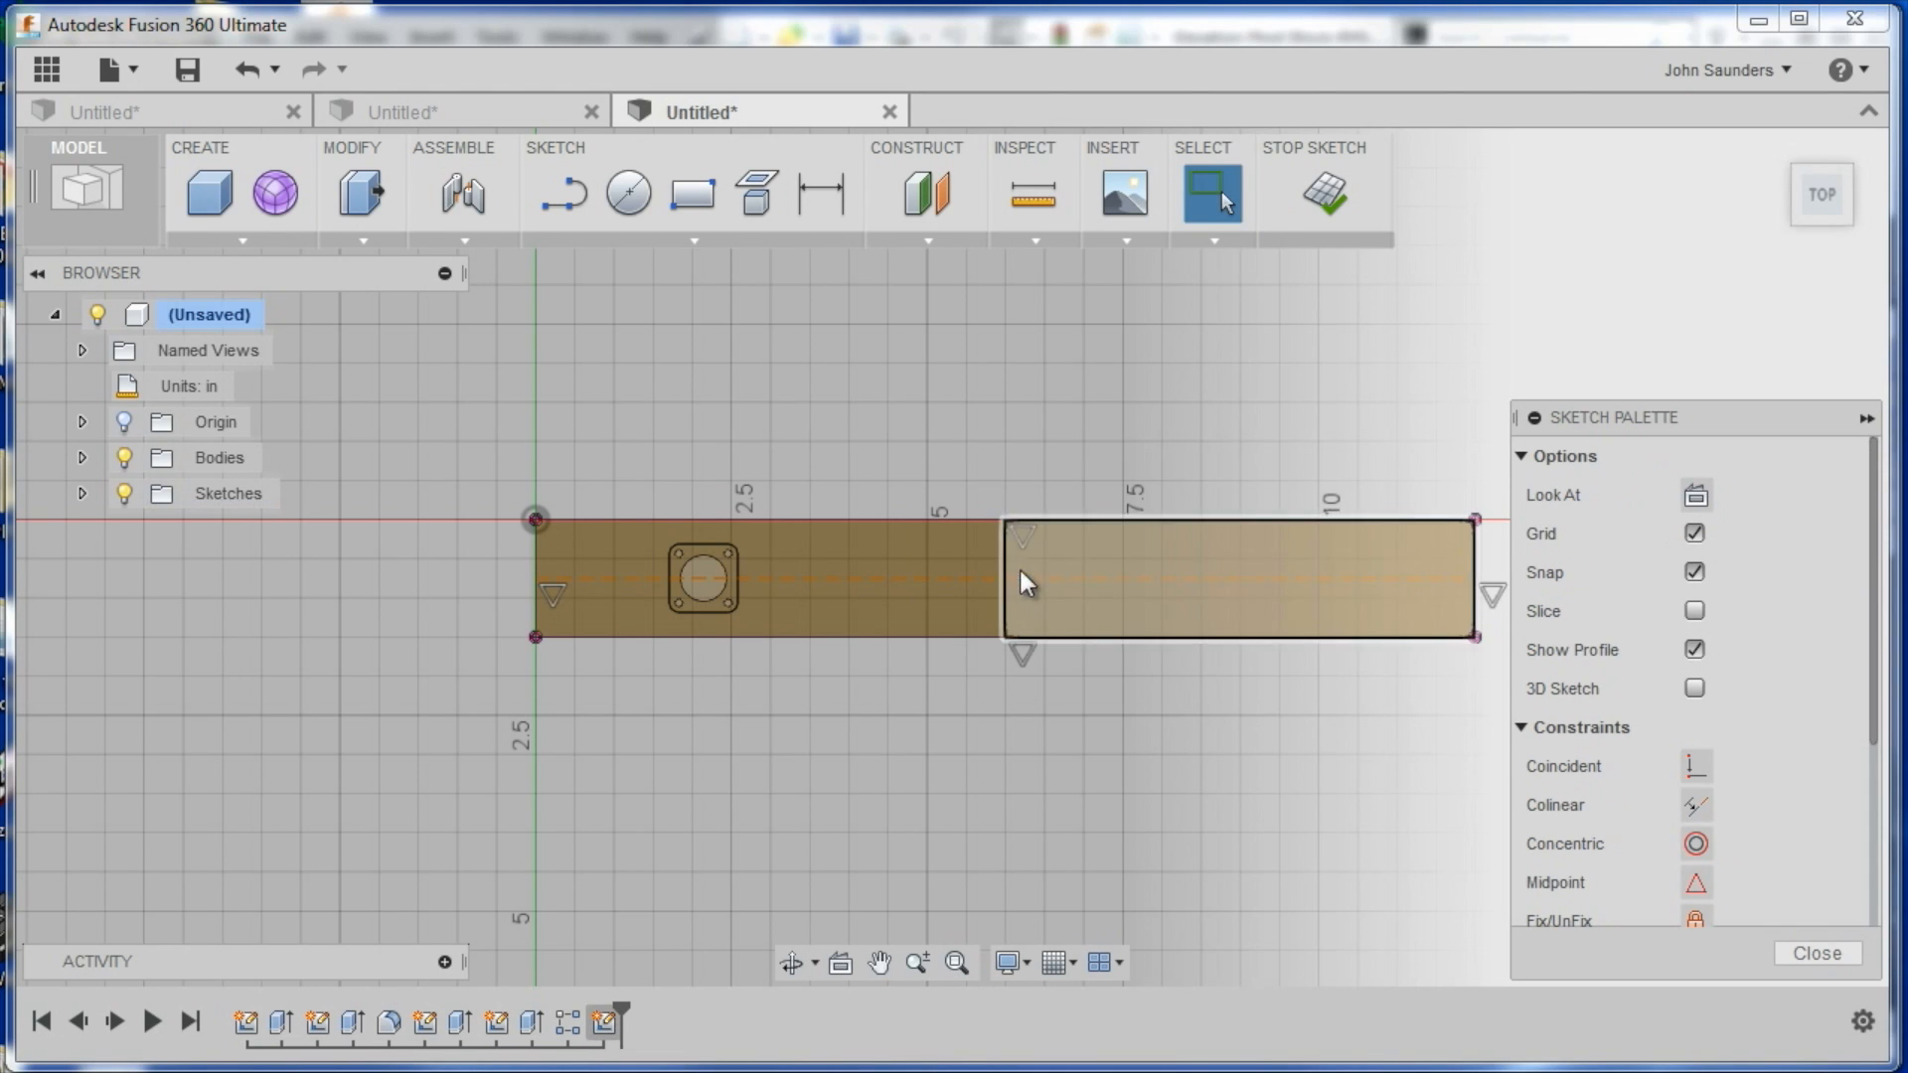
{"action": "left_click", "coordinate": [1006, 568]}
{"action": "left_click", "coordinate": [1711, 495]}
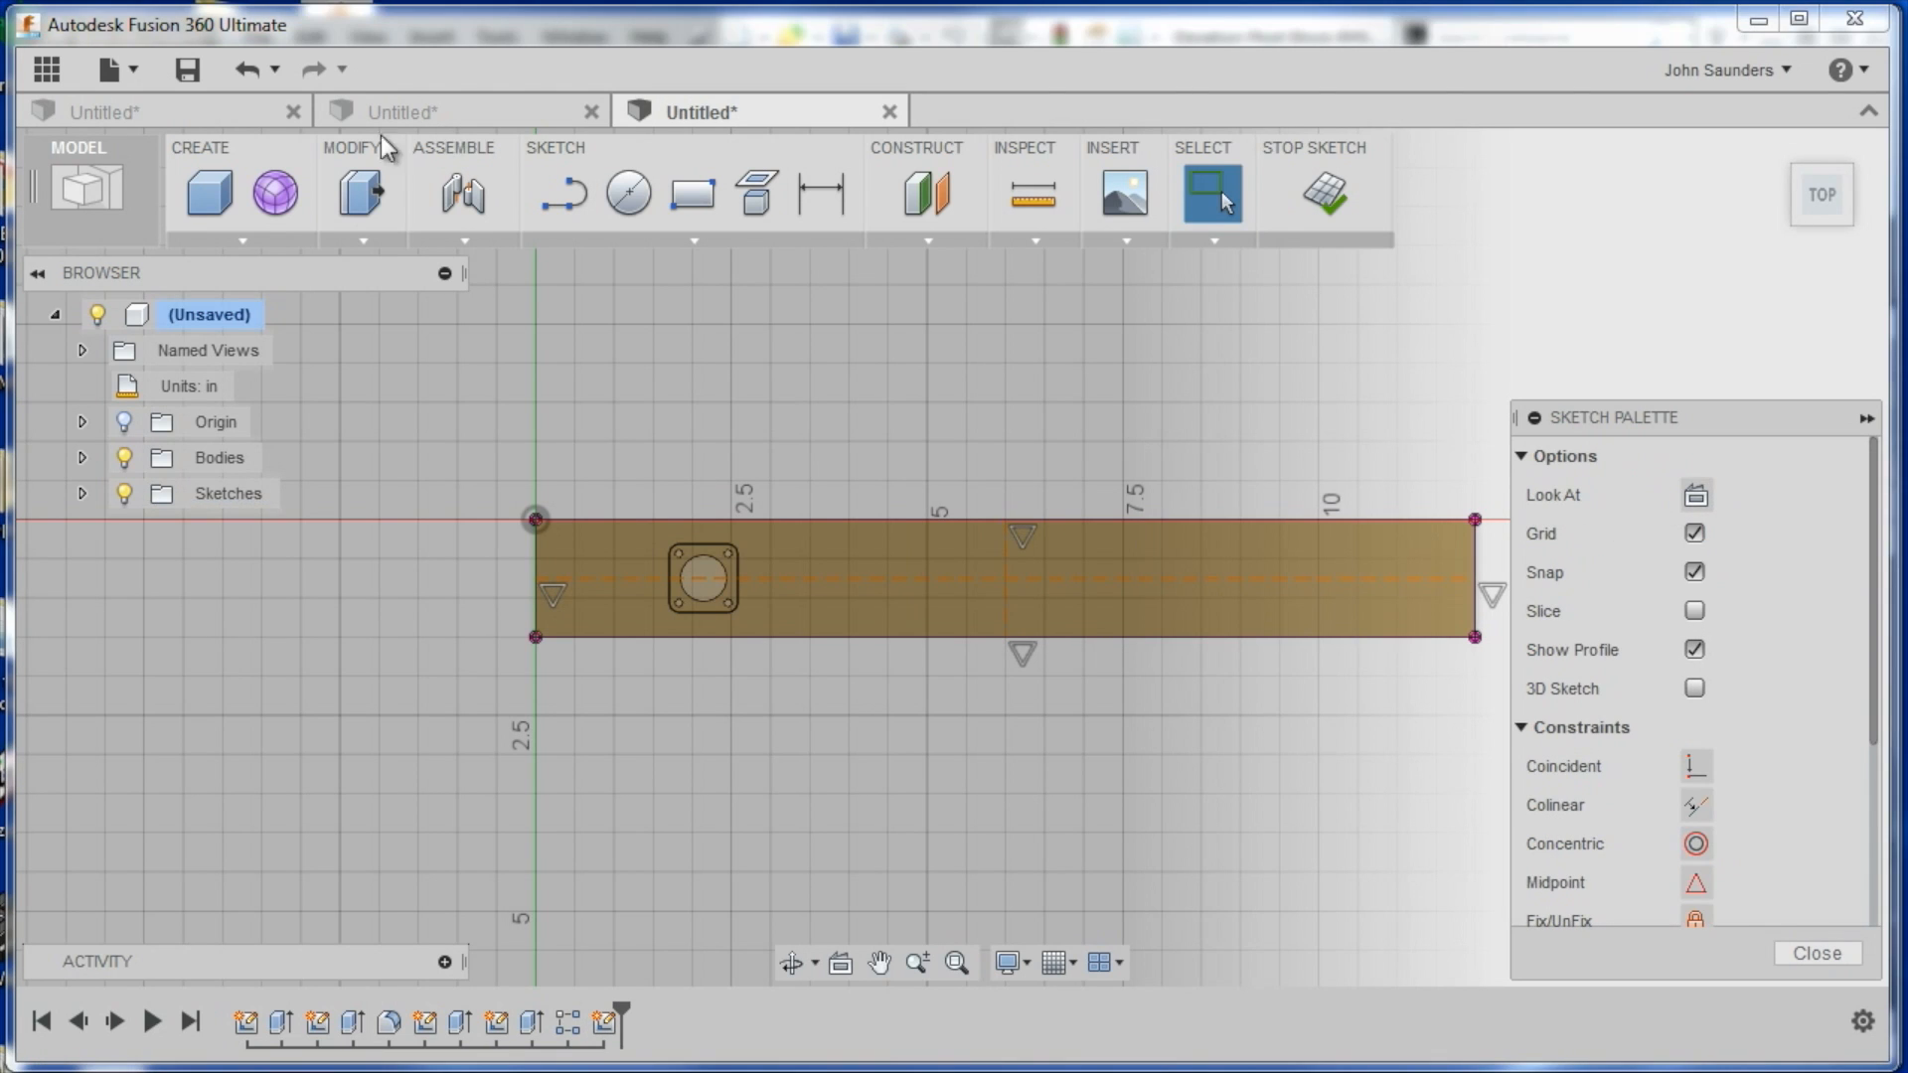
Draw a 0.5 in diameter circle centered where the two construction lines cross
{"action": "left_click", "coordinate": [629, 194]}
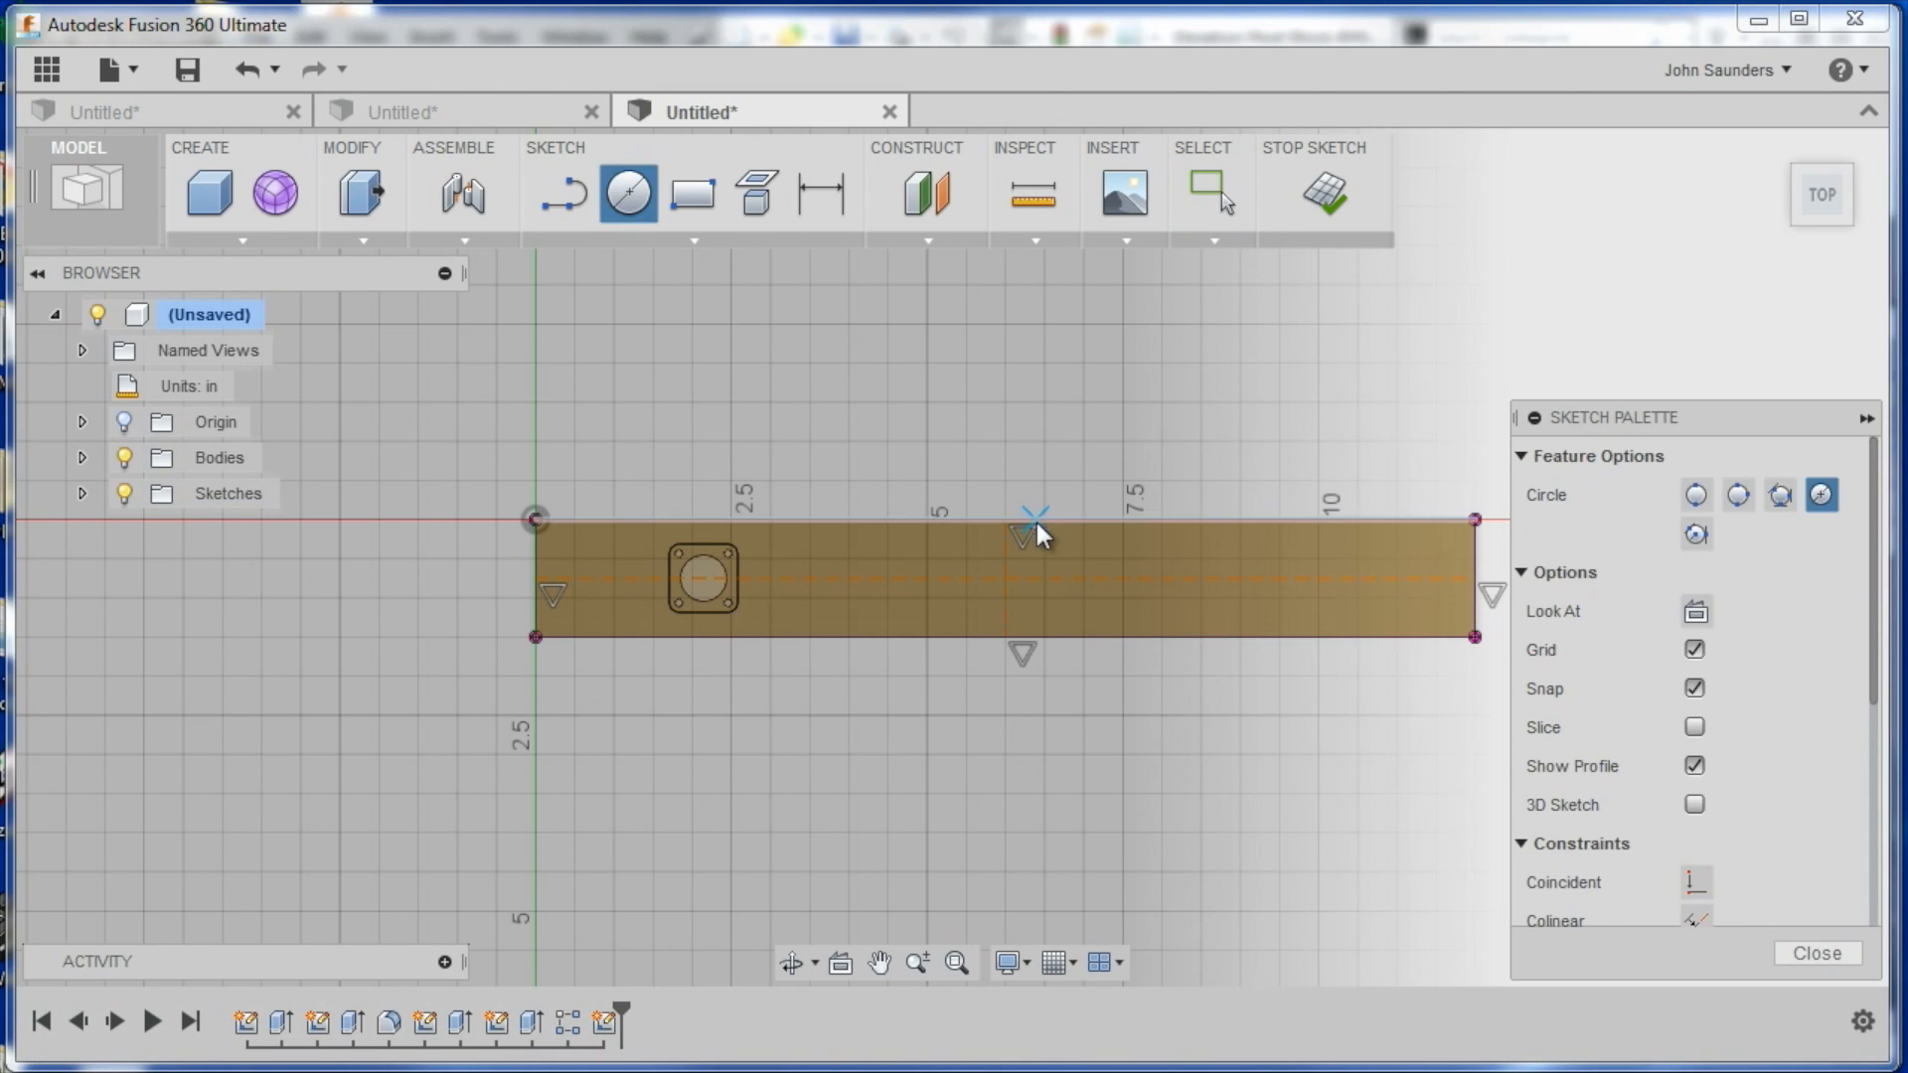
{"action": "left_click", "coordinate": [1004, 578]}
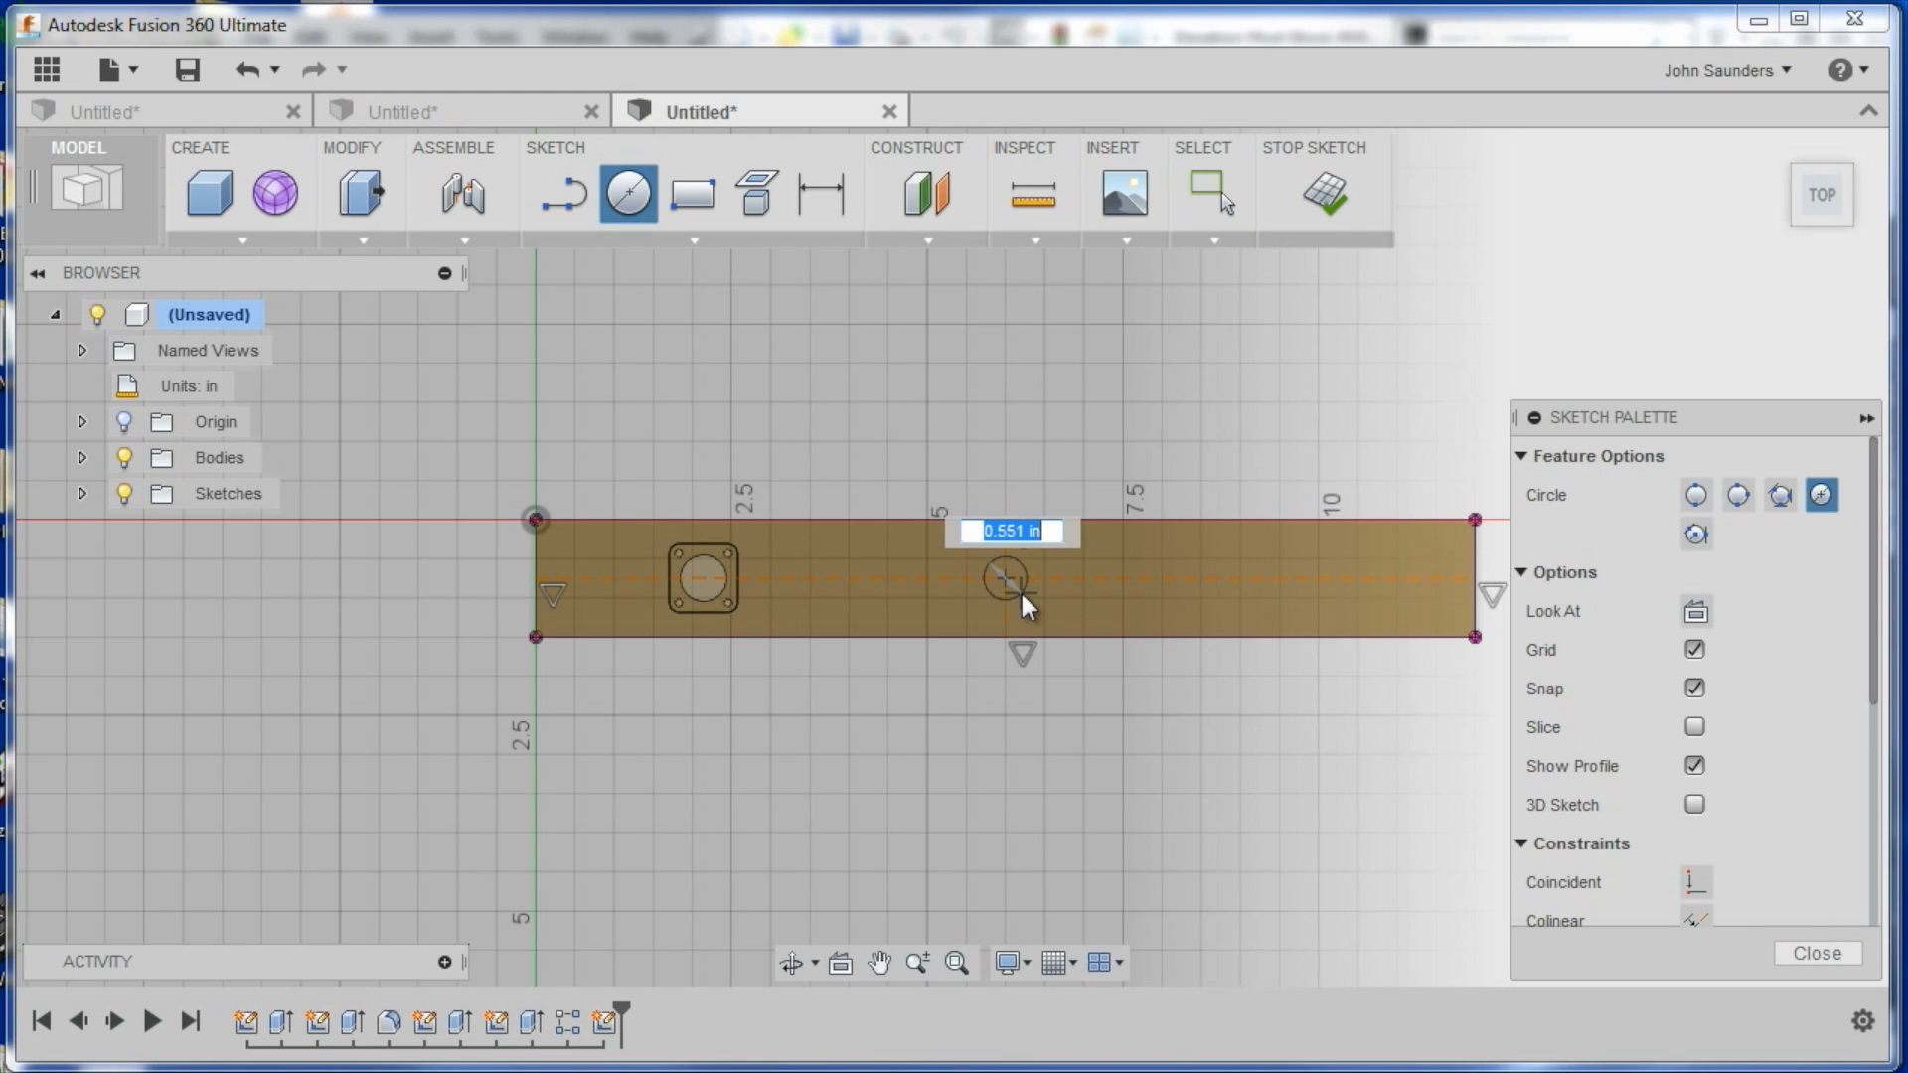
{"action": "key", "text": "Return"}
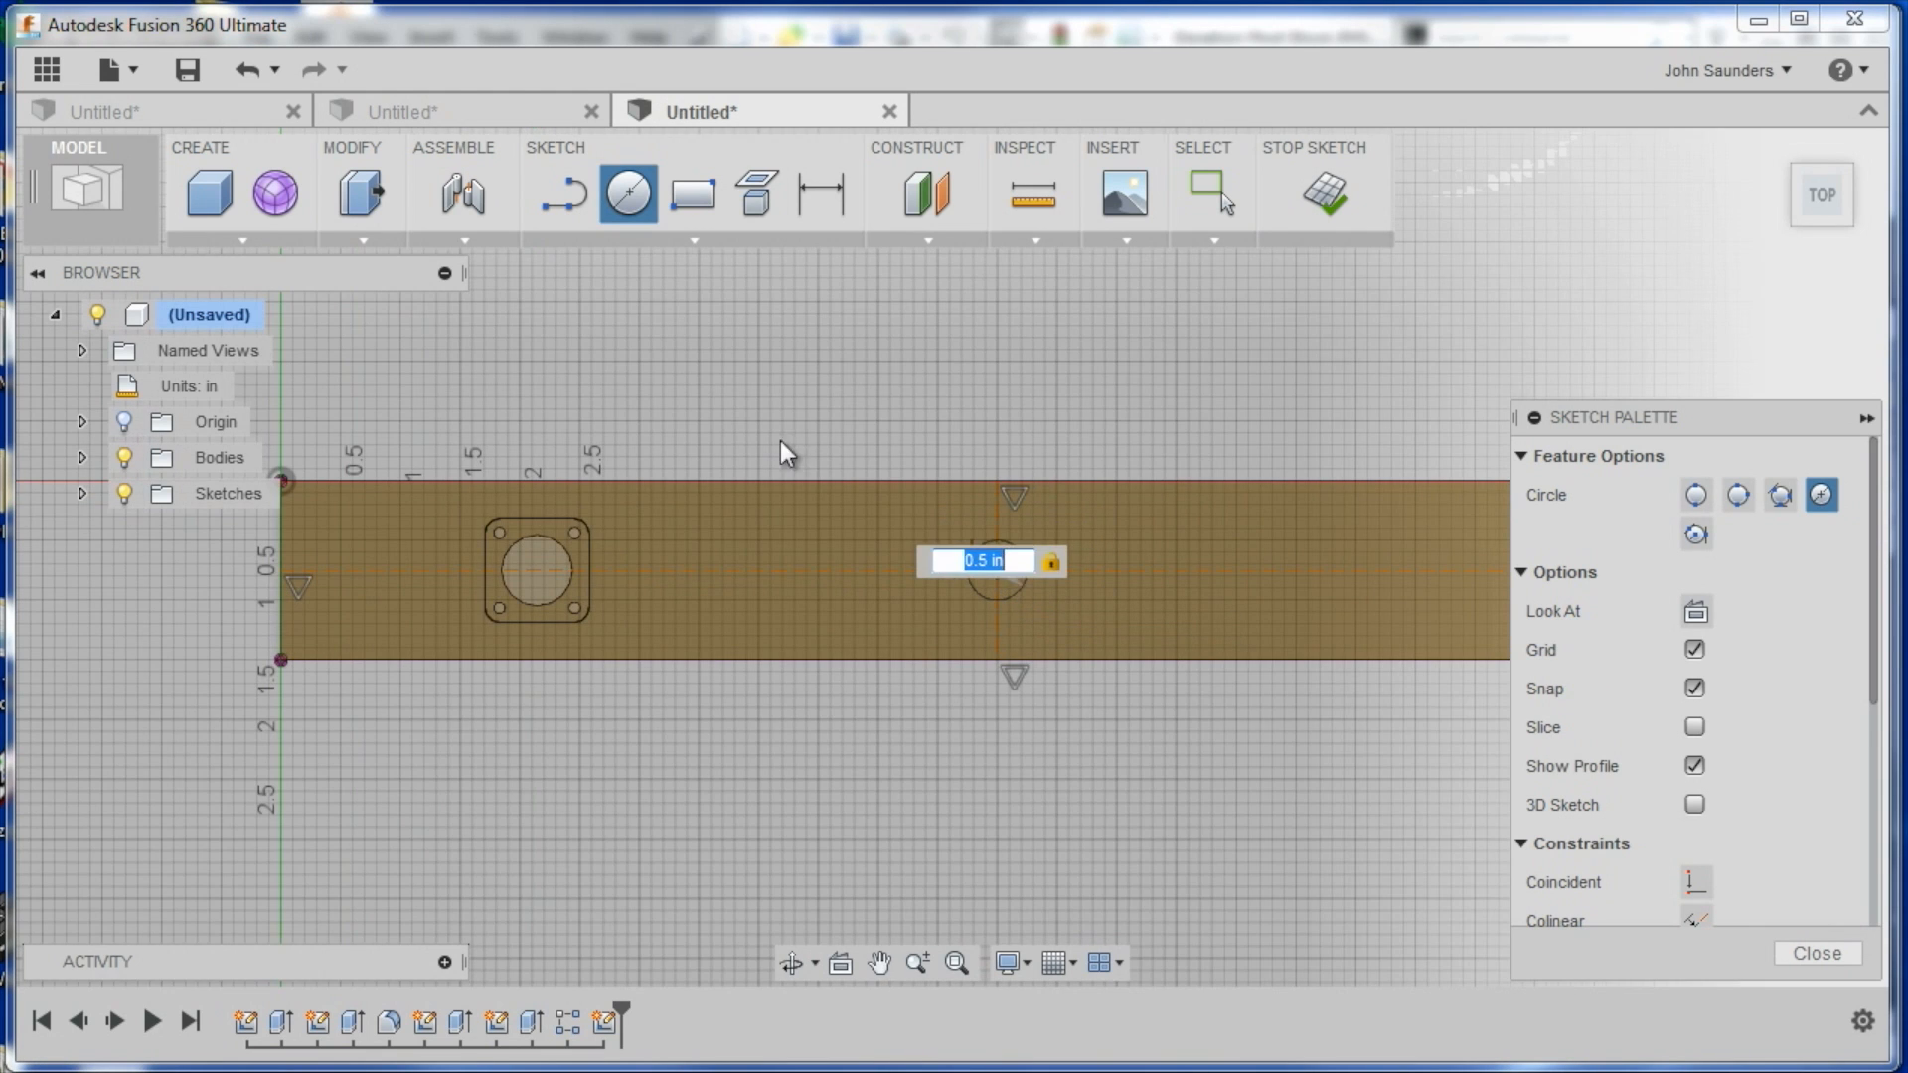
Cut the 0.5 in center circle down through the block with an extrusion about 2.8 in deep
{"action": "left_click", "coordinate": [360, 194]}
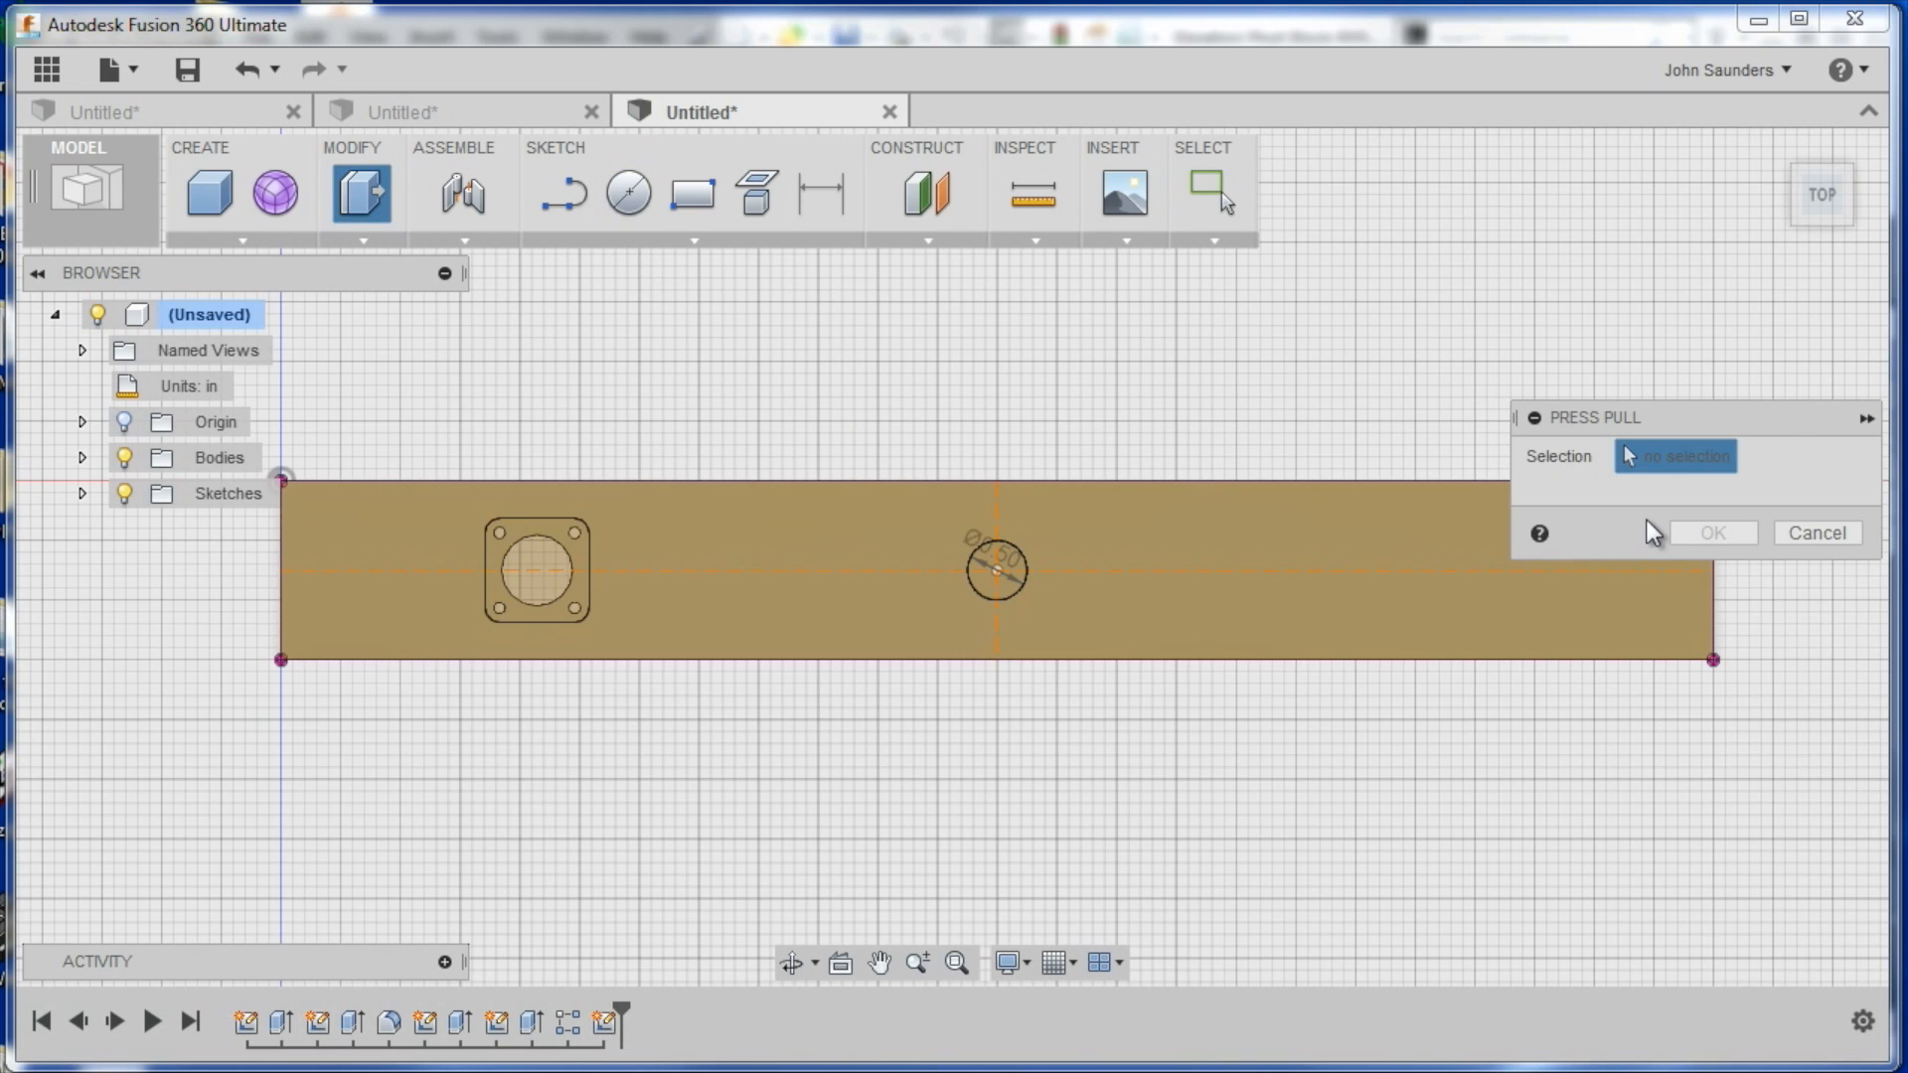
{"action": "left_click", "coordinate": [983, 590]}
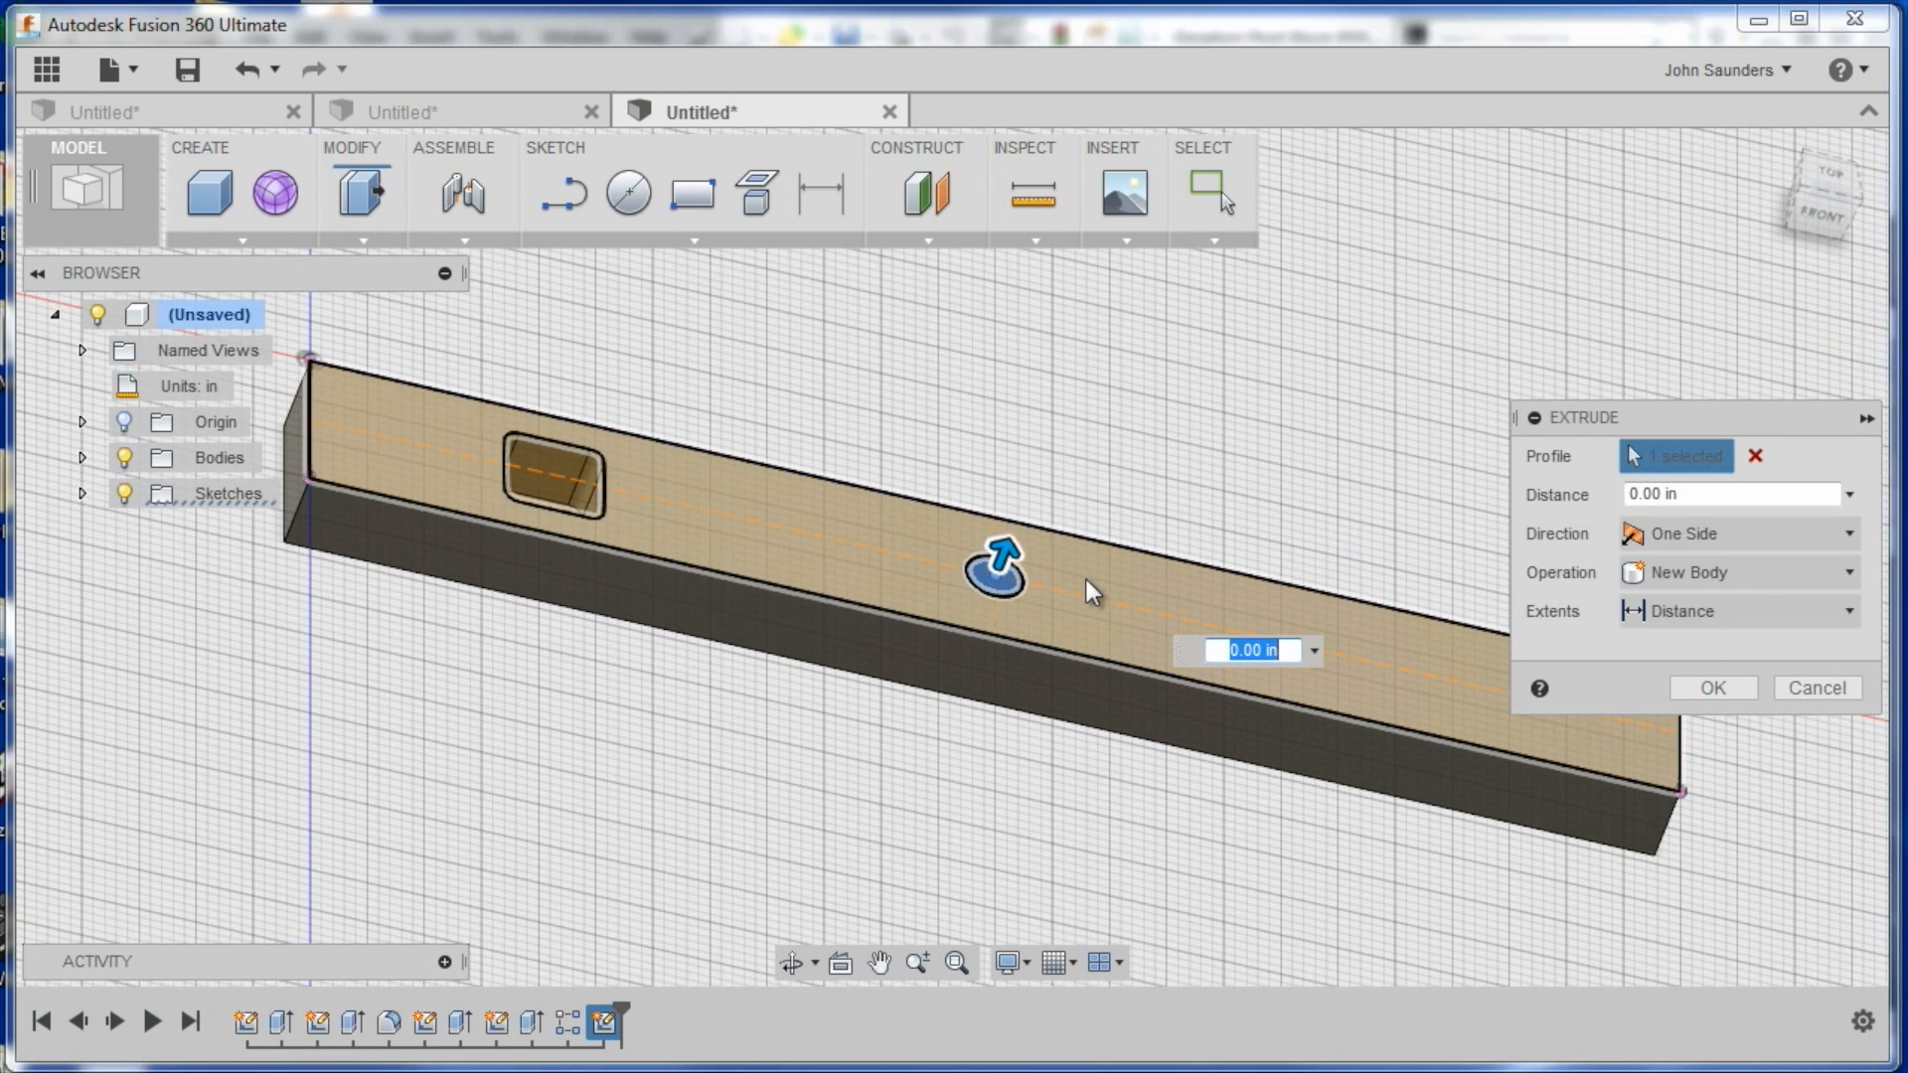
{"action": "left_click_drag", "start_coordinate": [1004, 549], "coordinate": [890, 839]}
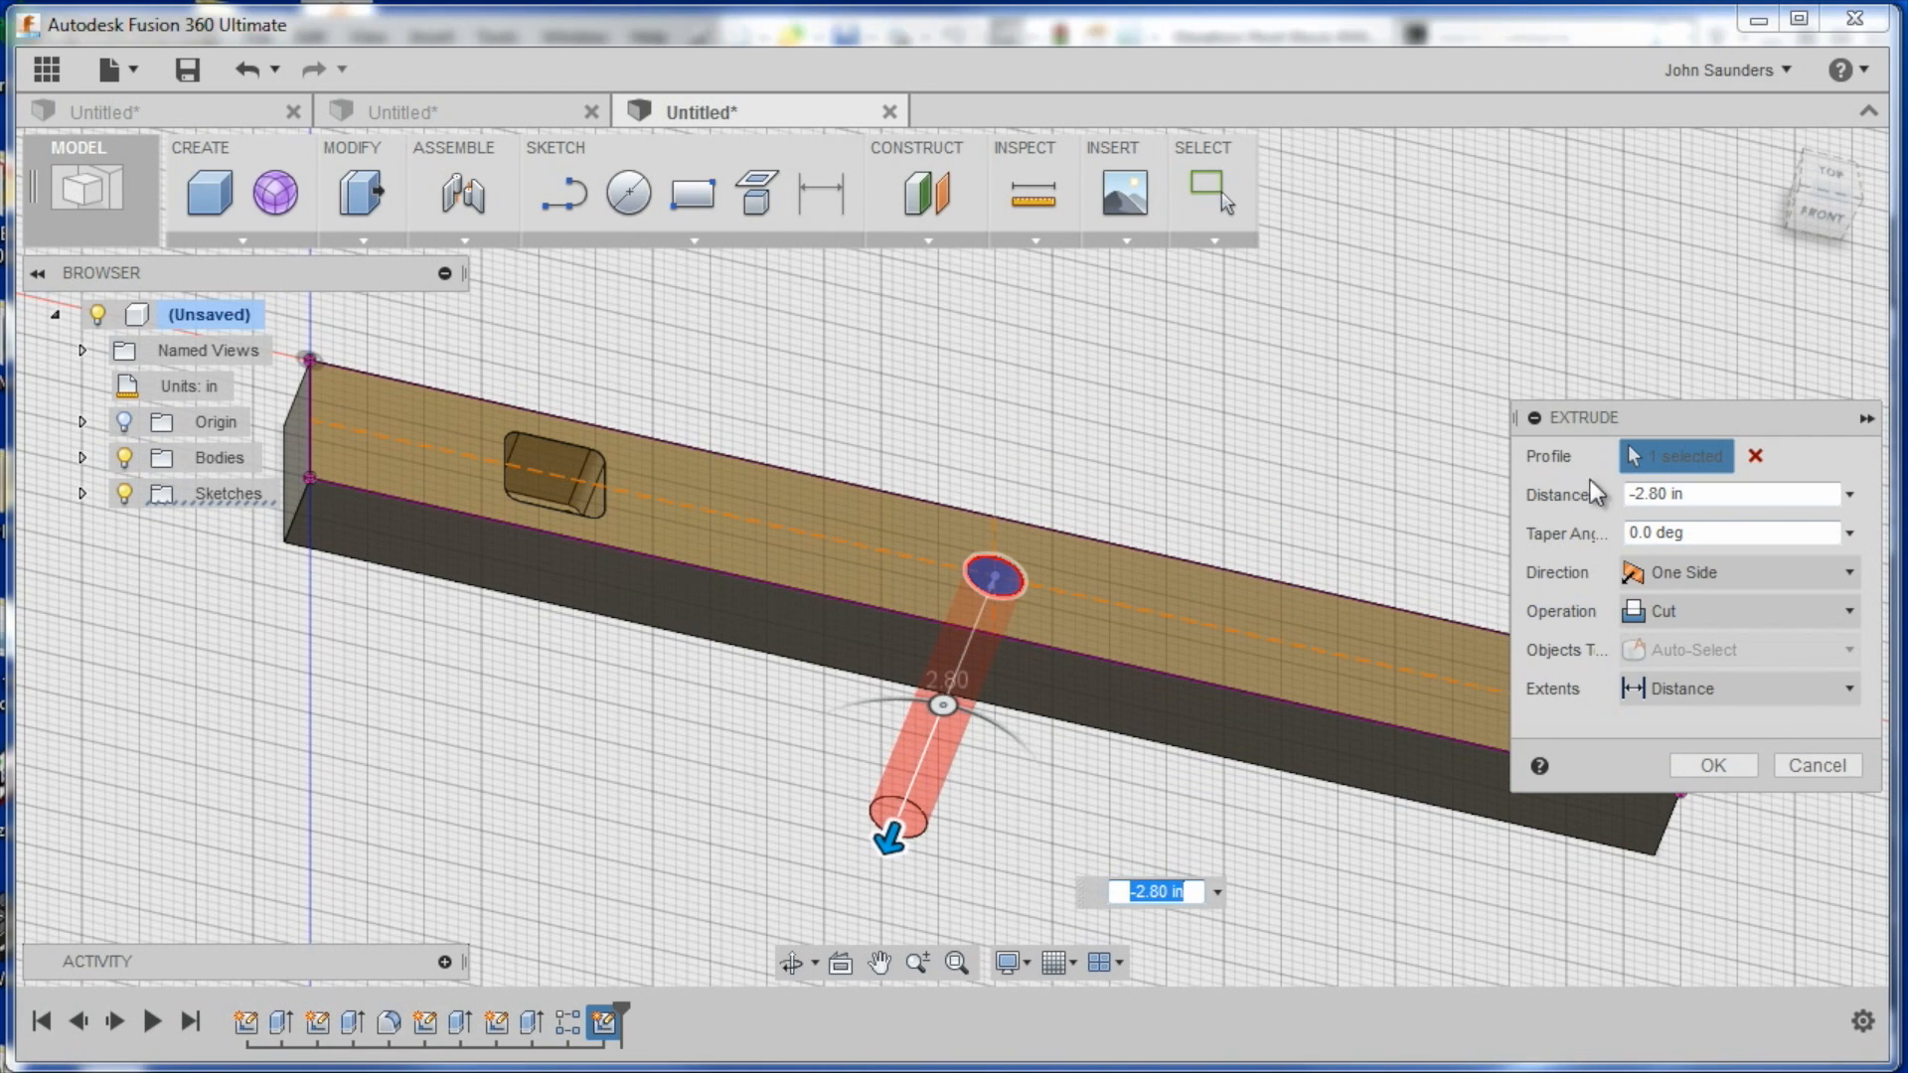
{"action": "left_click", "coordinate": [1705, 766]}
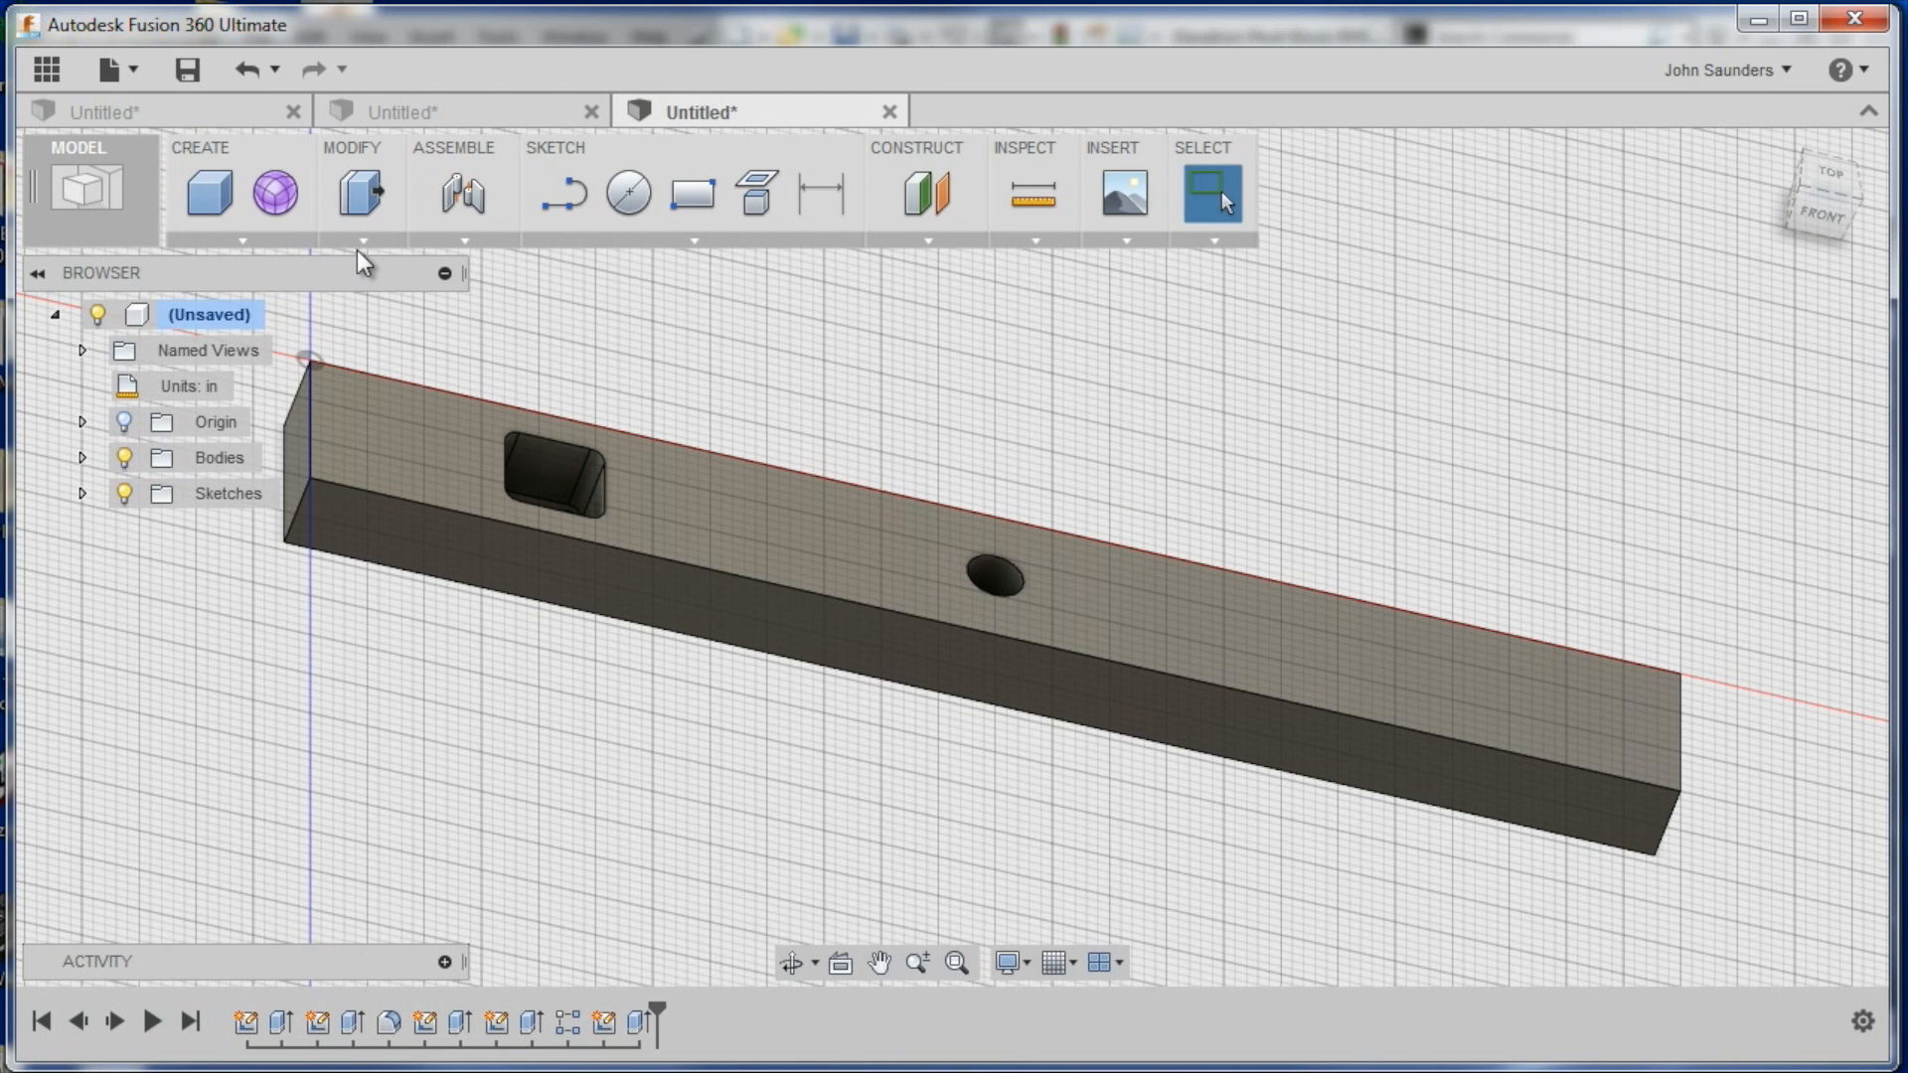
{"action": "left_click", "coordinate": [219, 238]}
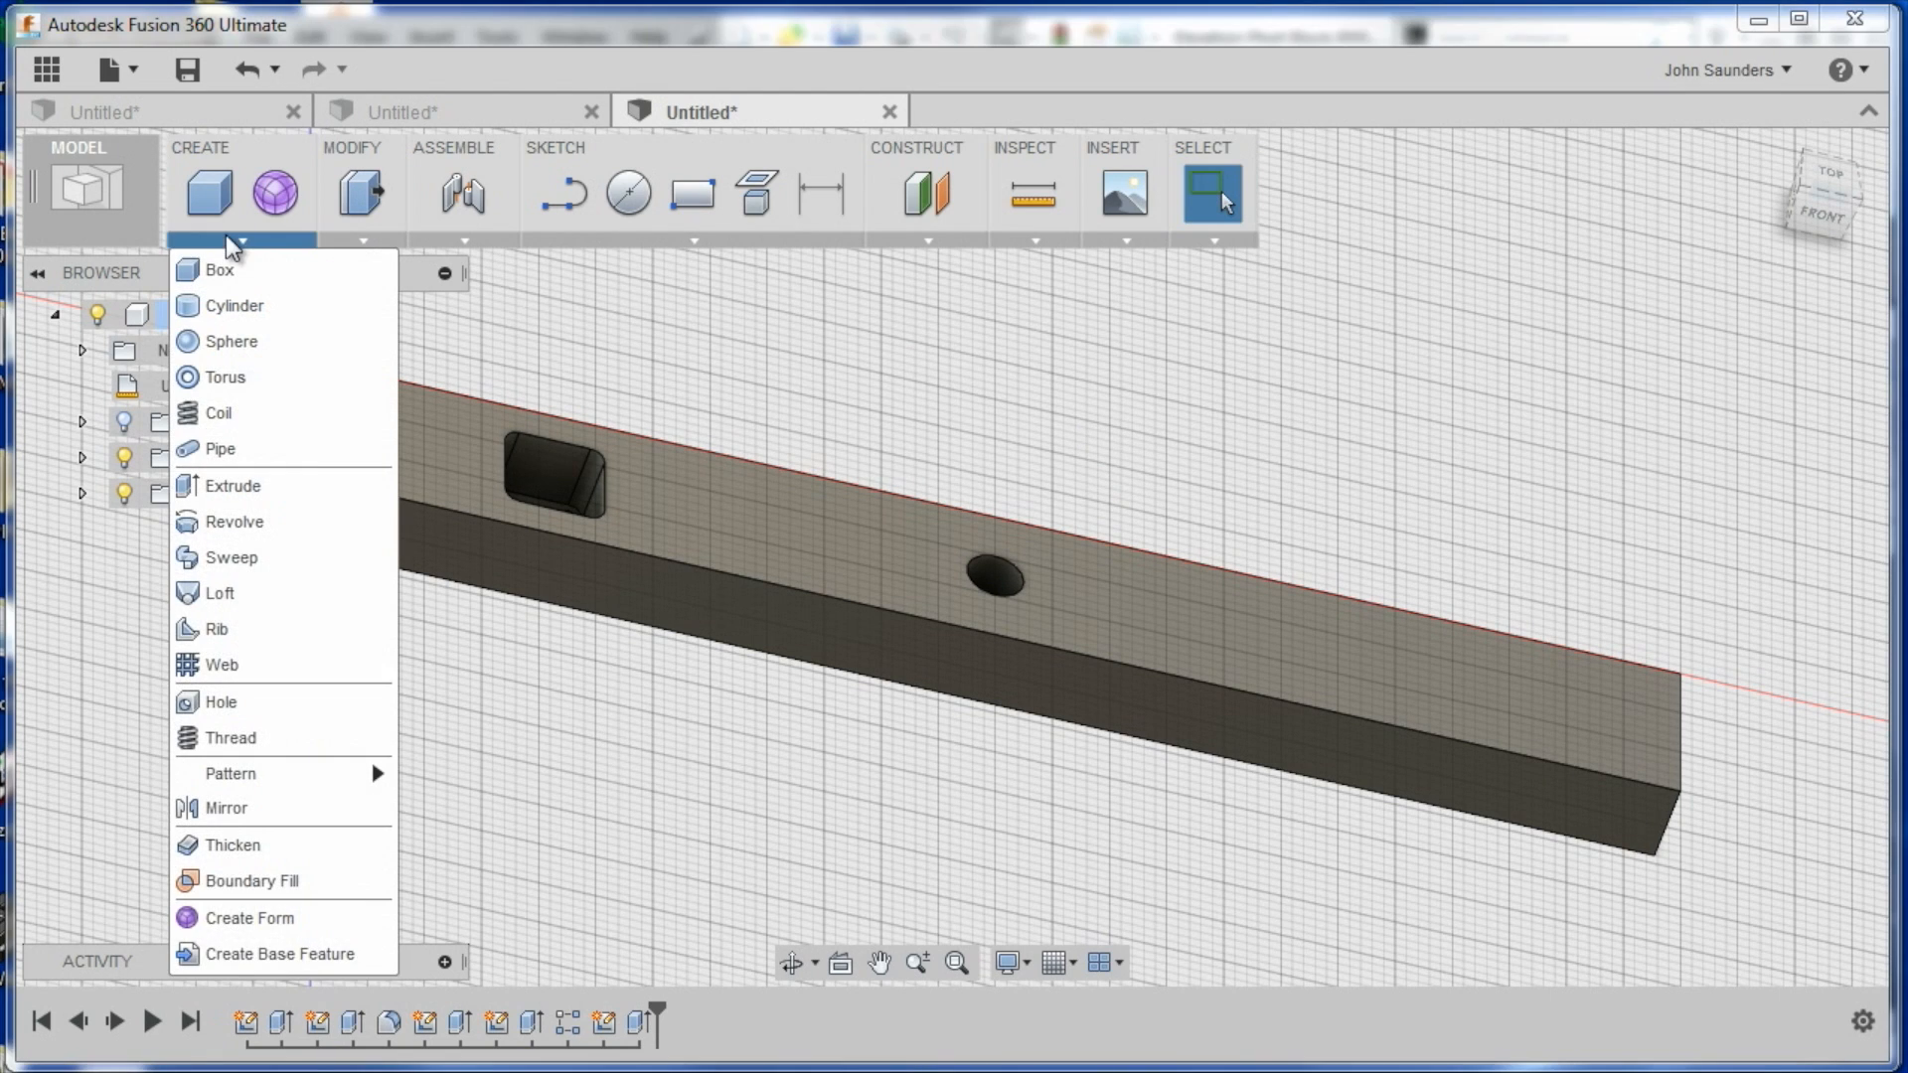
{"action": "left_click", "coordinate": [1021, 434]}
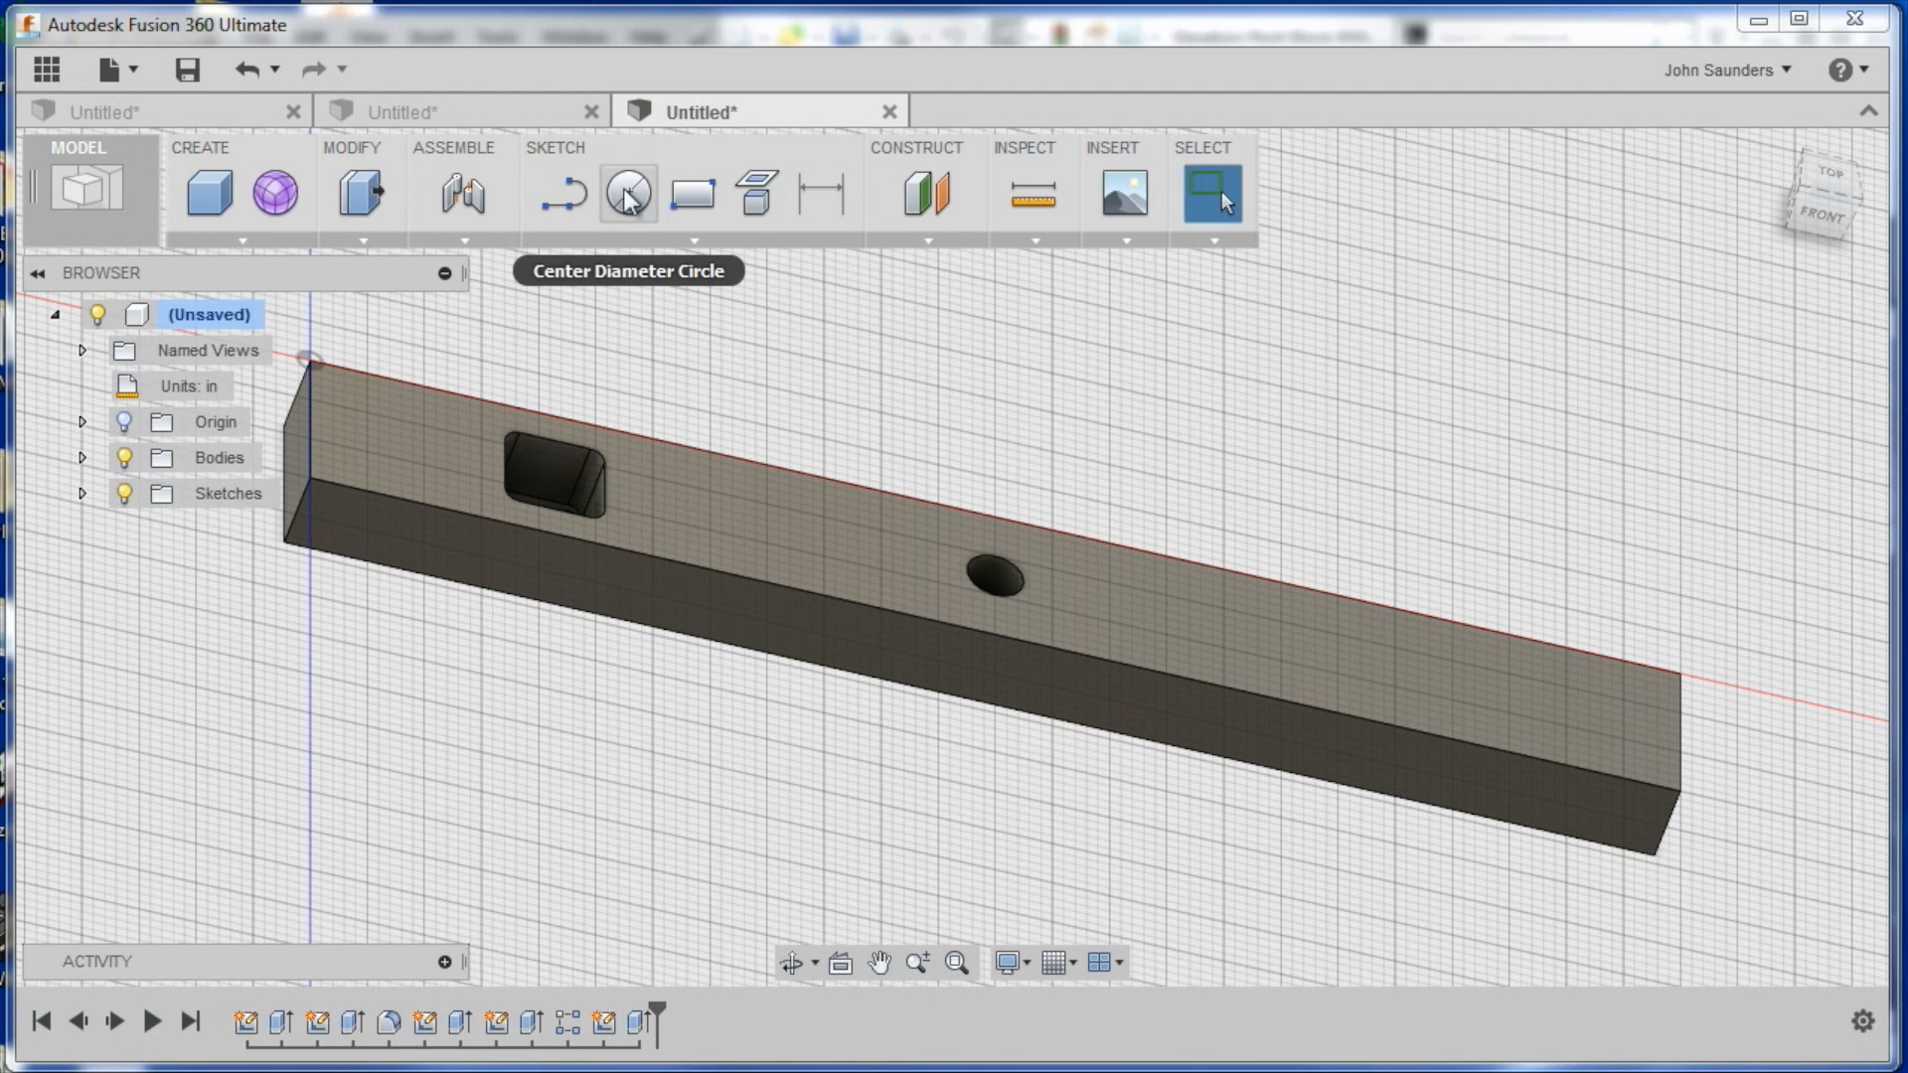
{"action": "left_click", "coordinate": [227, 256]}
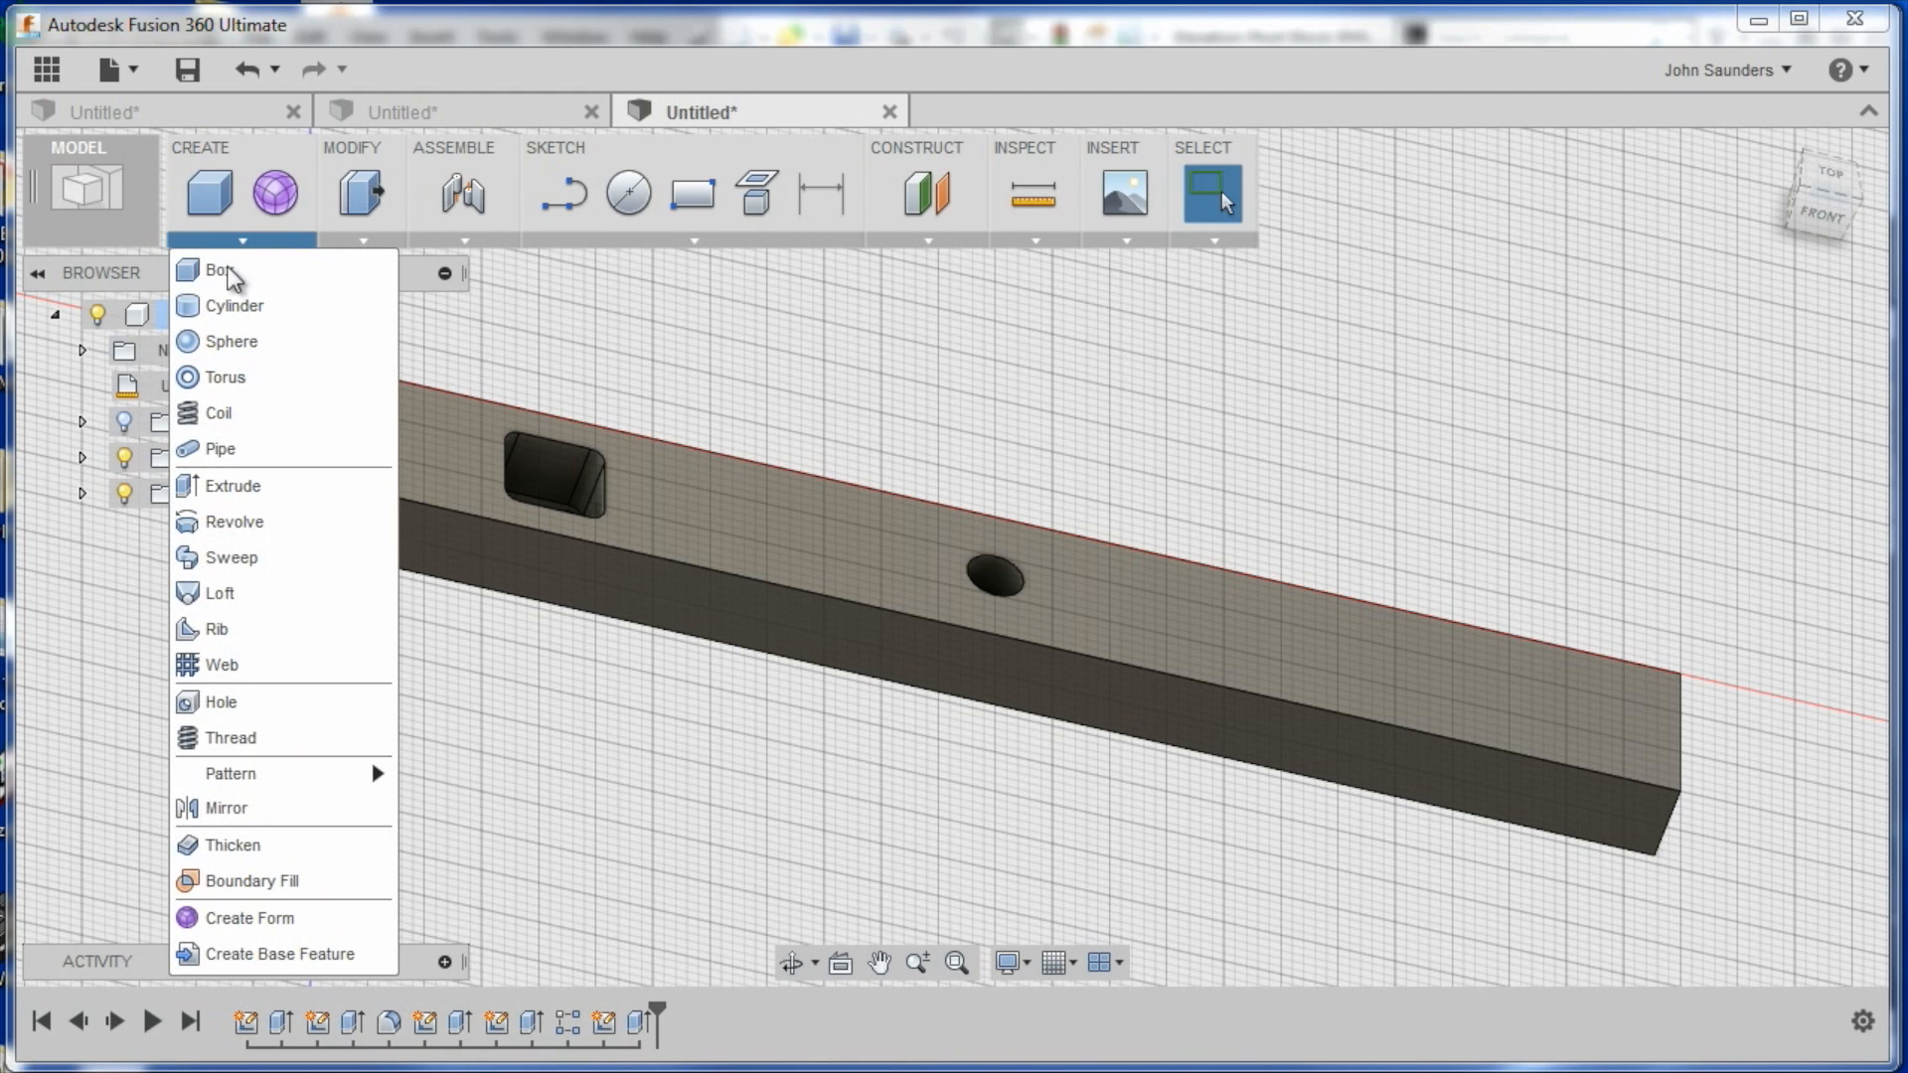
{"action": "left_click", "coordinate": [254, 704]}
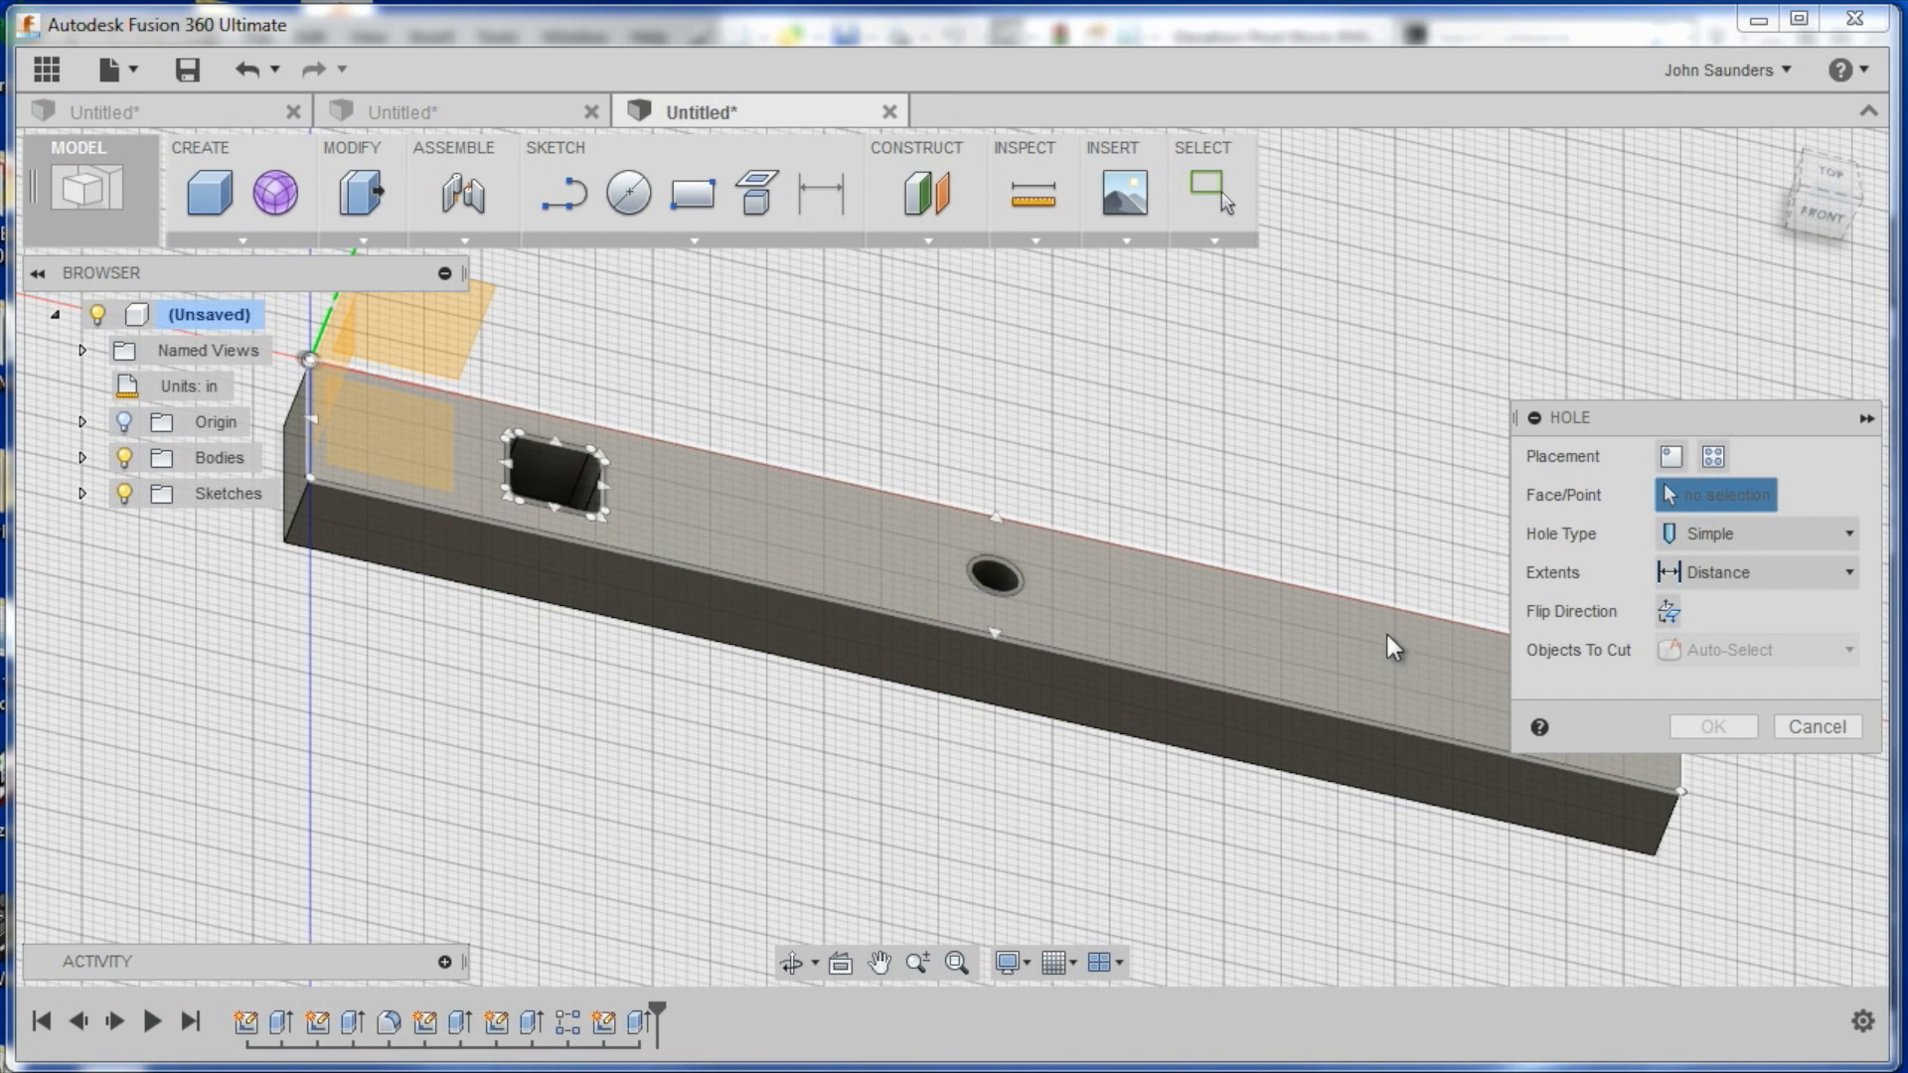
{"action": "left_click", "coordinate": [1361, 649]}
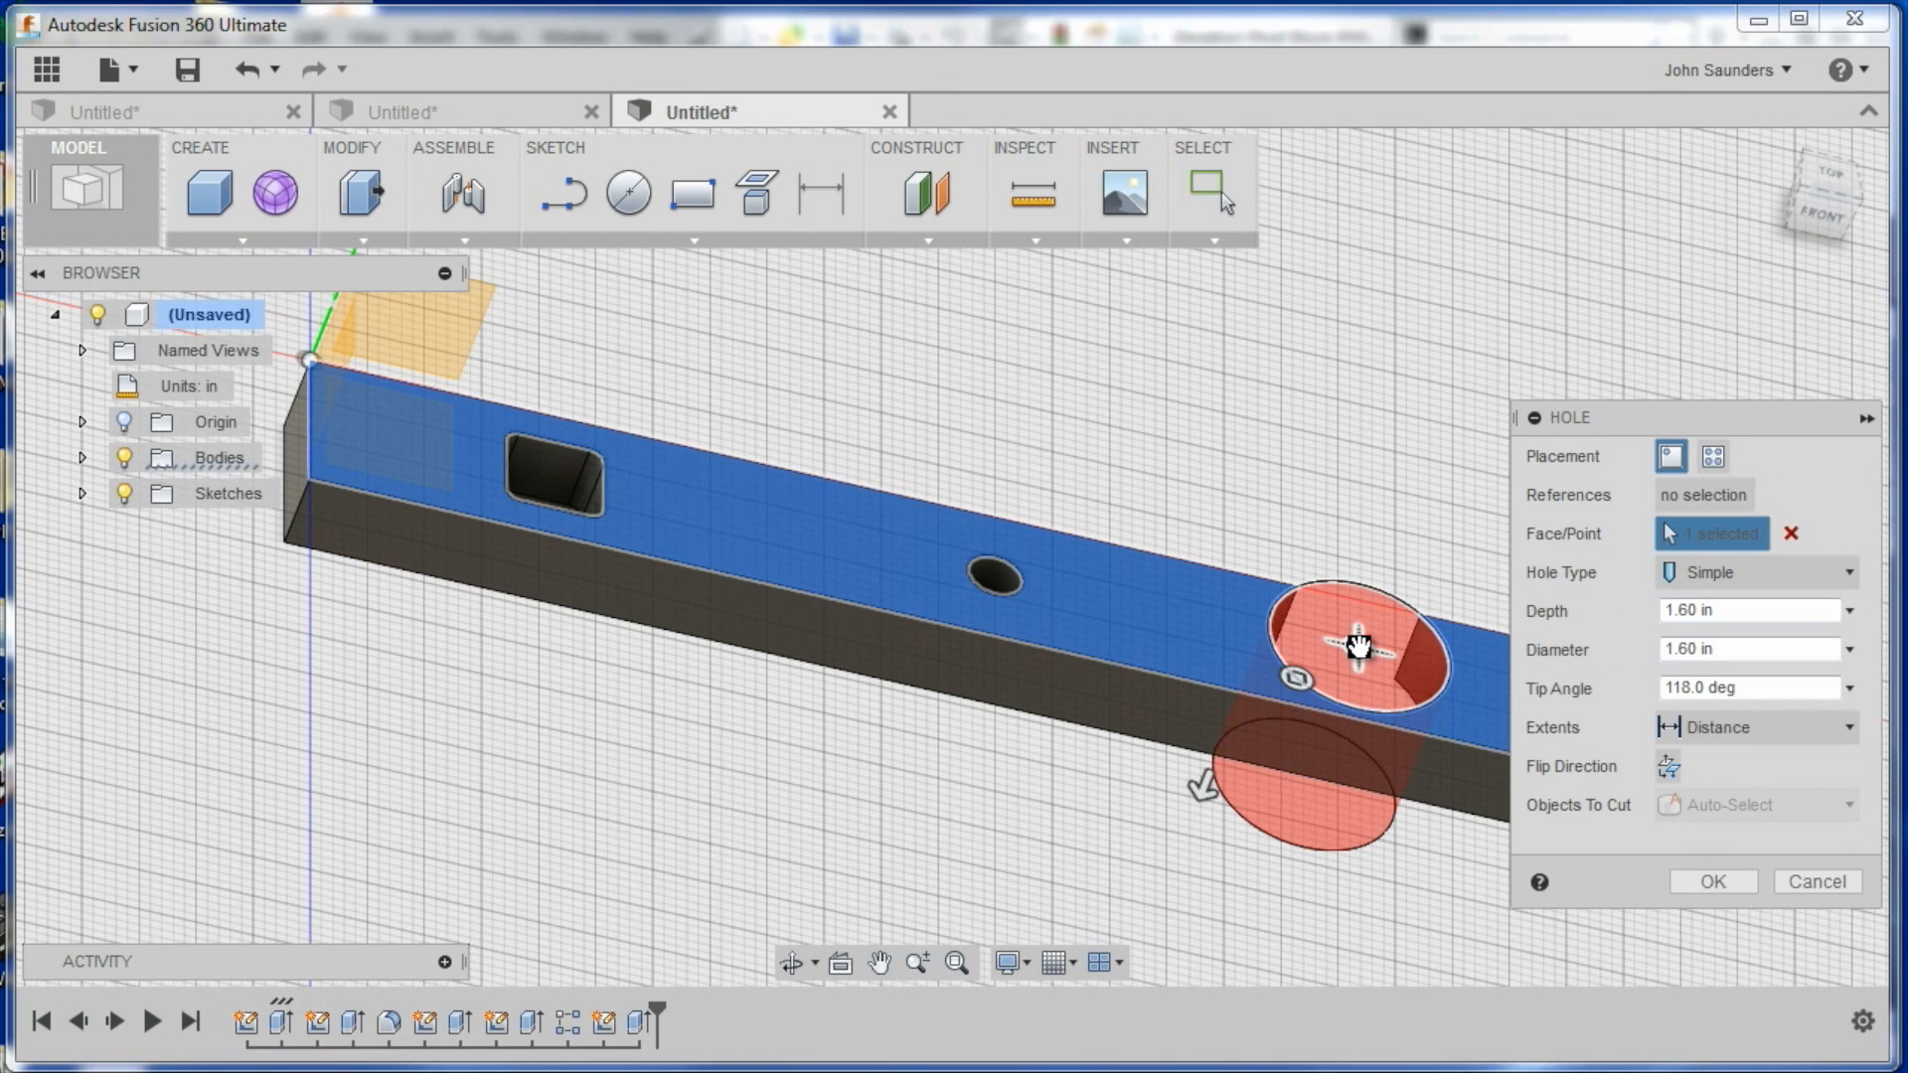
{"action": "middle_click_drag", "start_coordinate": [1310, 475], "coordinate": [881, 447], "text": "shift"}
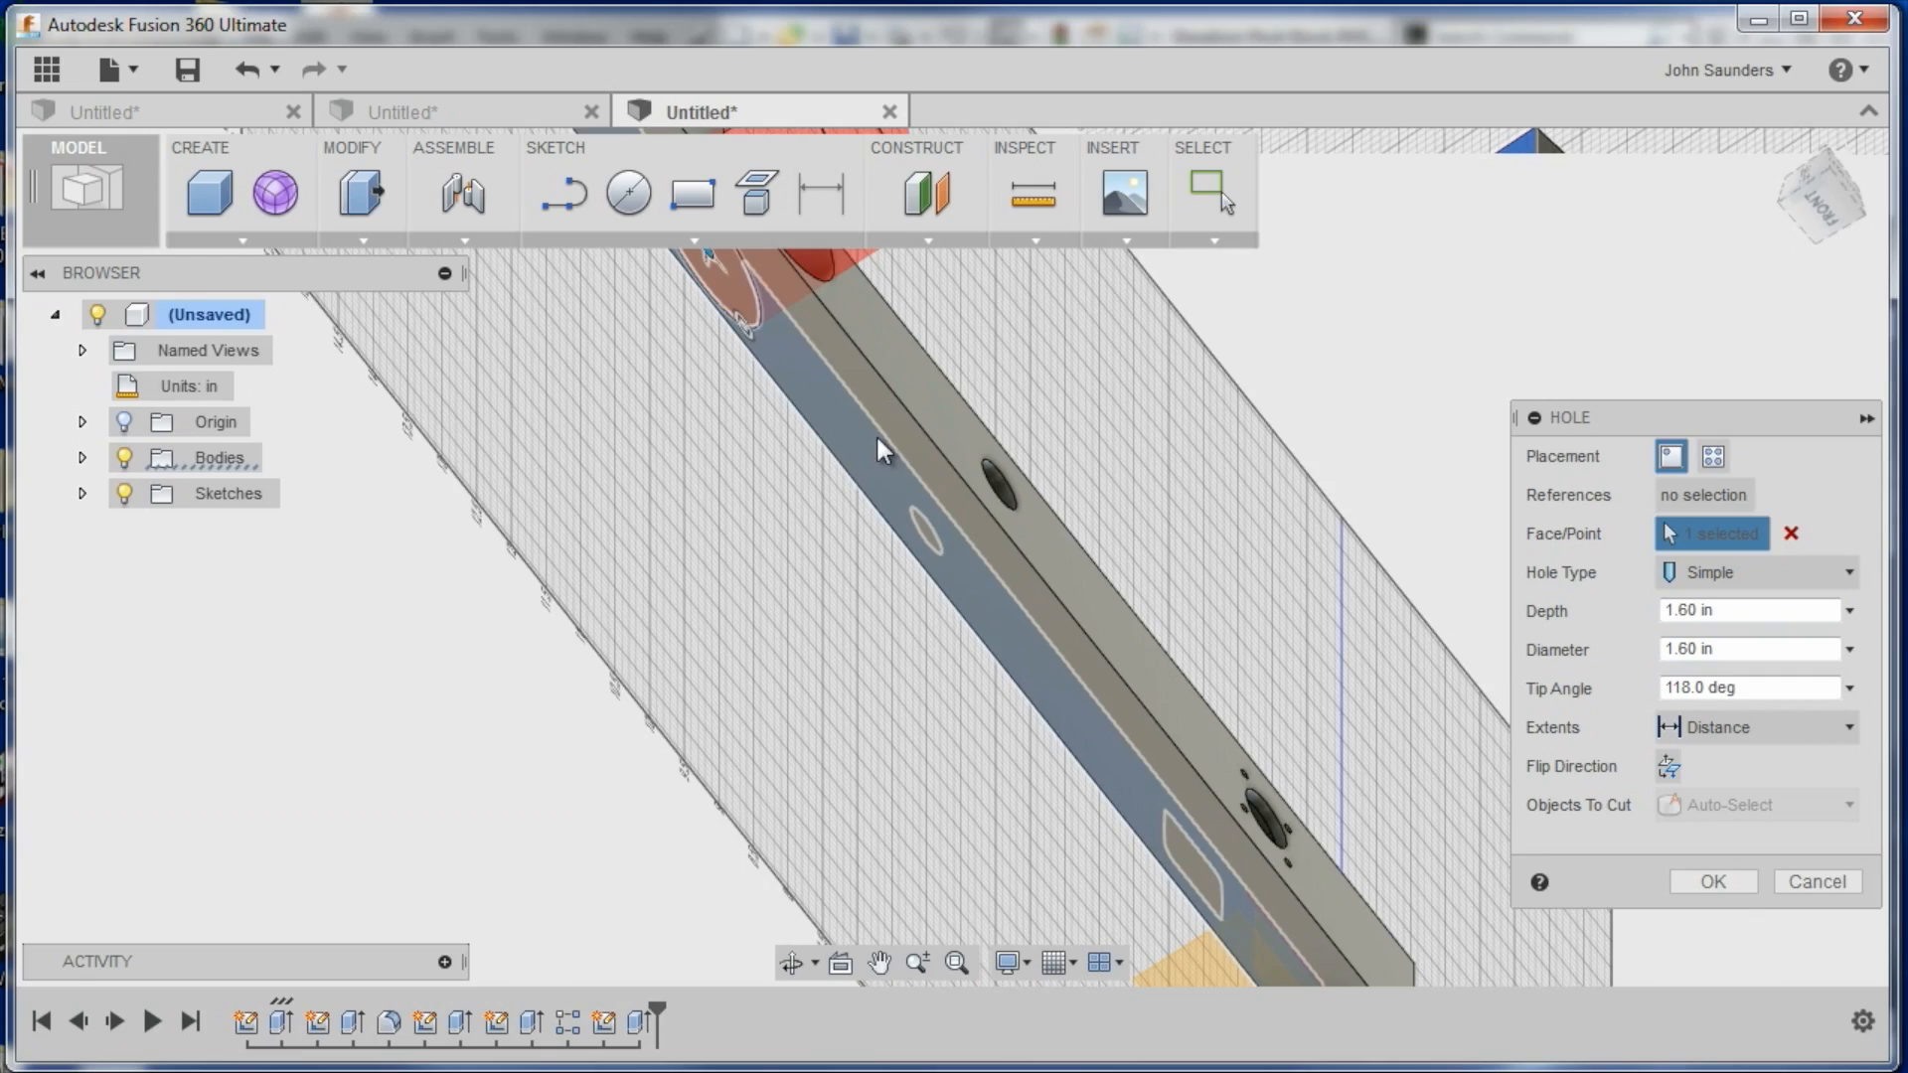
{"action": "middle_click_drag", "start_coordinate": [993, 405], "coordinate": [1205, 652], "text": "shift"}
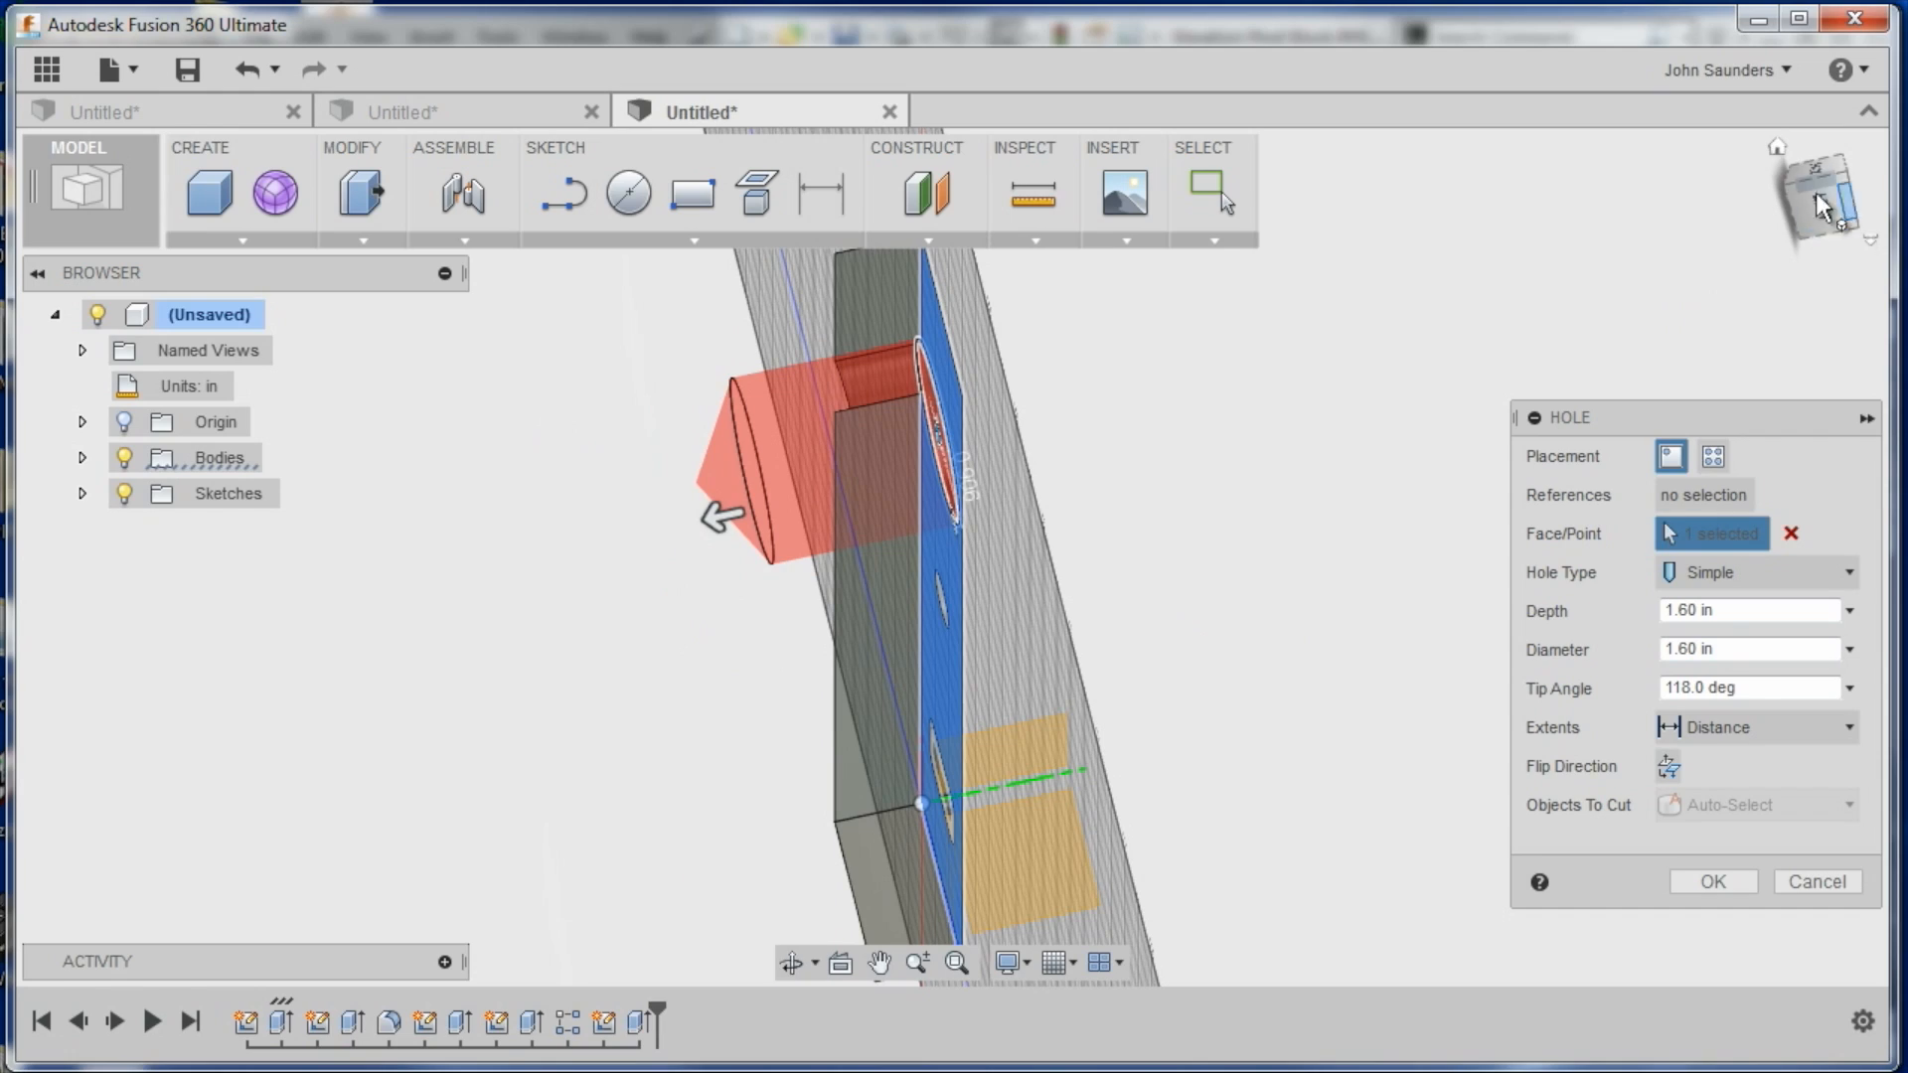
{"action": "left_click", "coordinate": [1777, 148]}
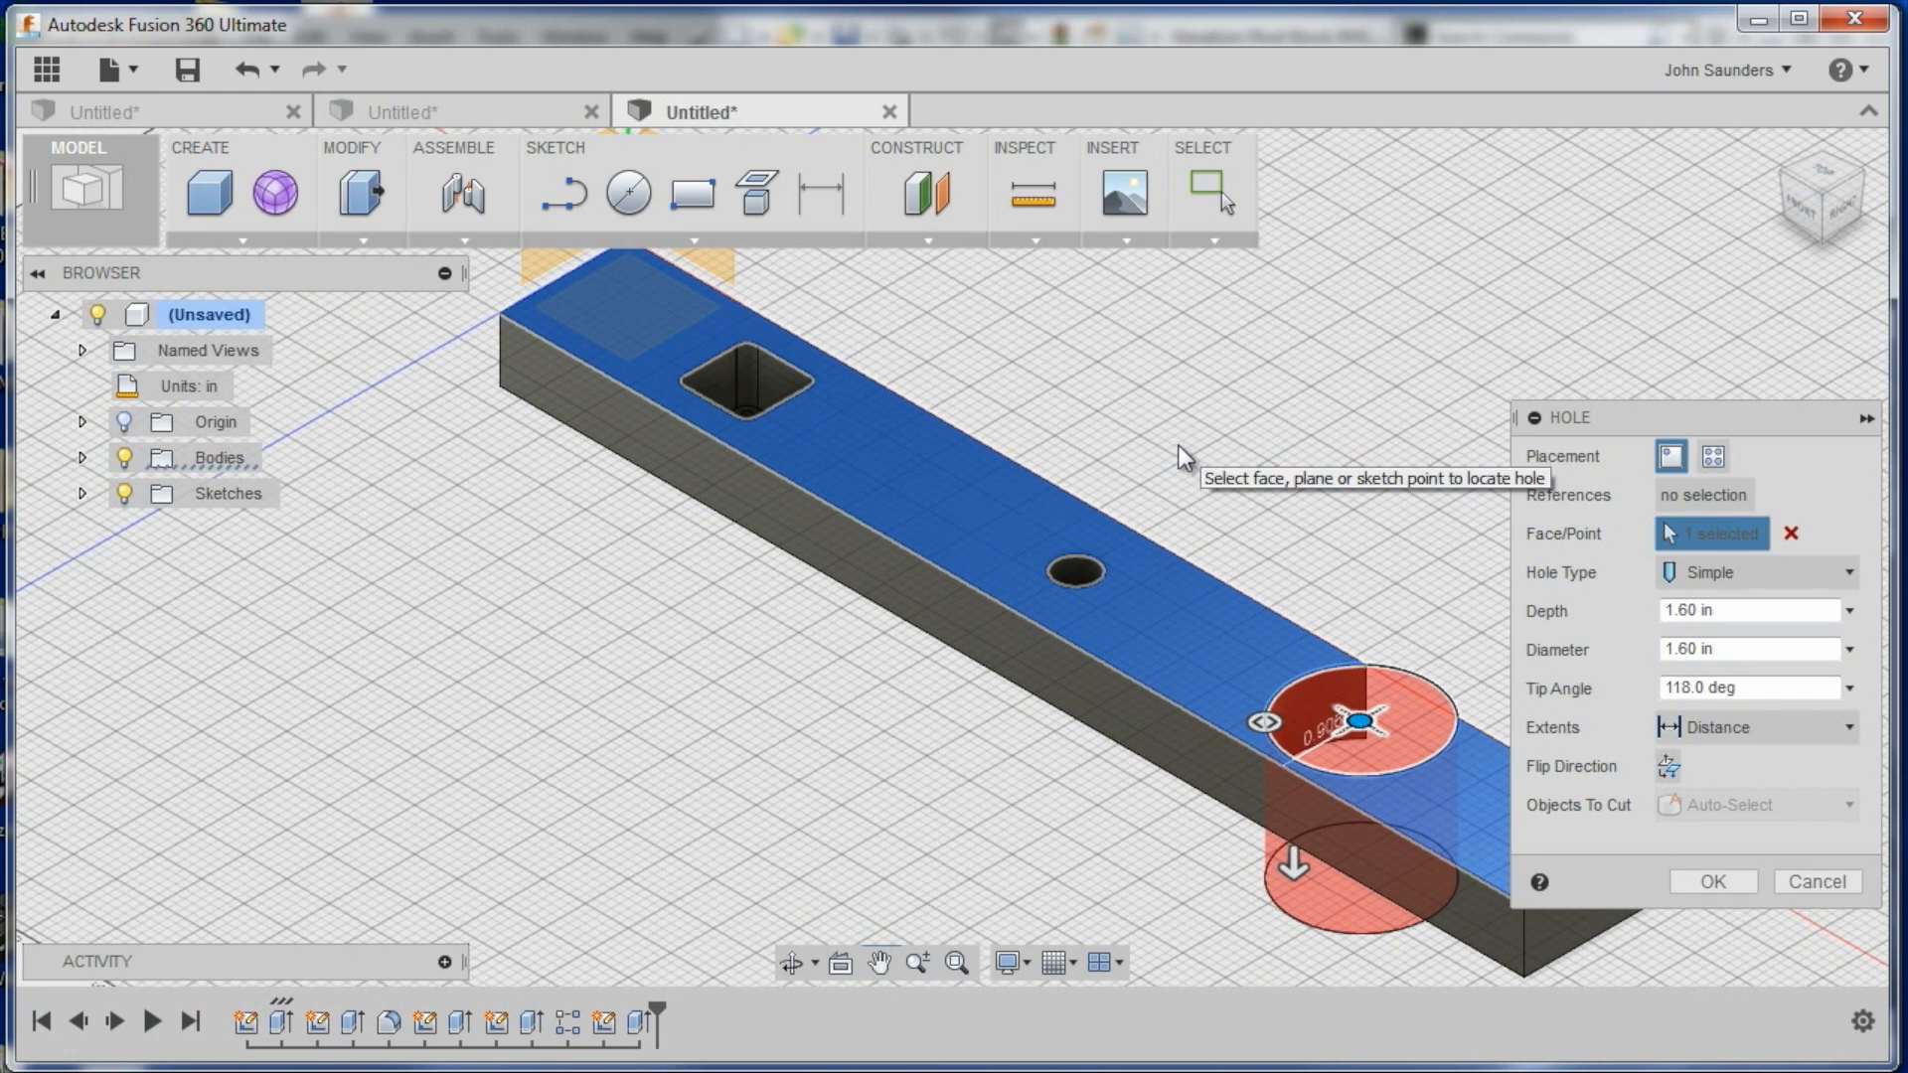
{"action": "left_click", "coordinate": [1819, 882]}
Start a sketch on the block's top face and place two points between the center hole and the end opposite the pocket
{"action": "left_click", "coordinate": [676, 242]}
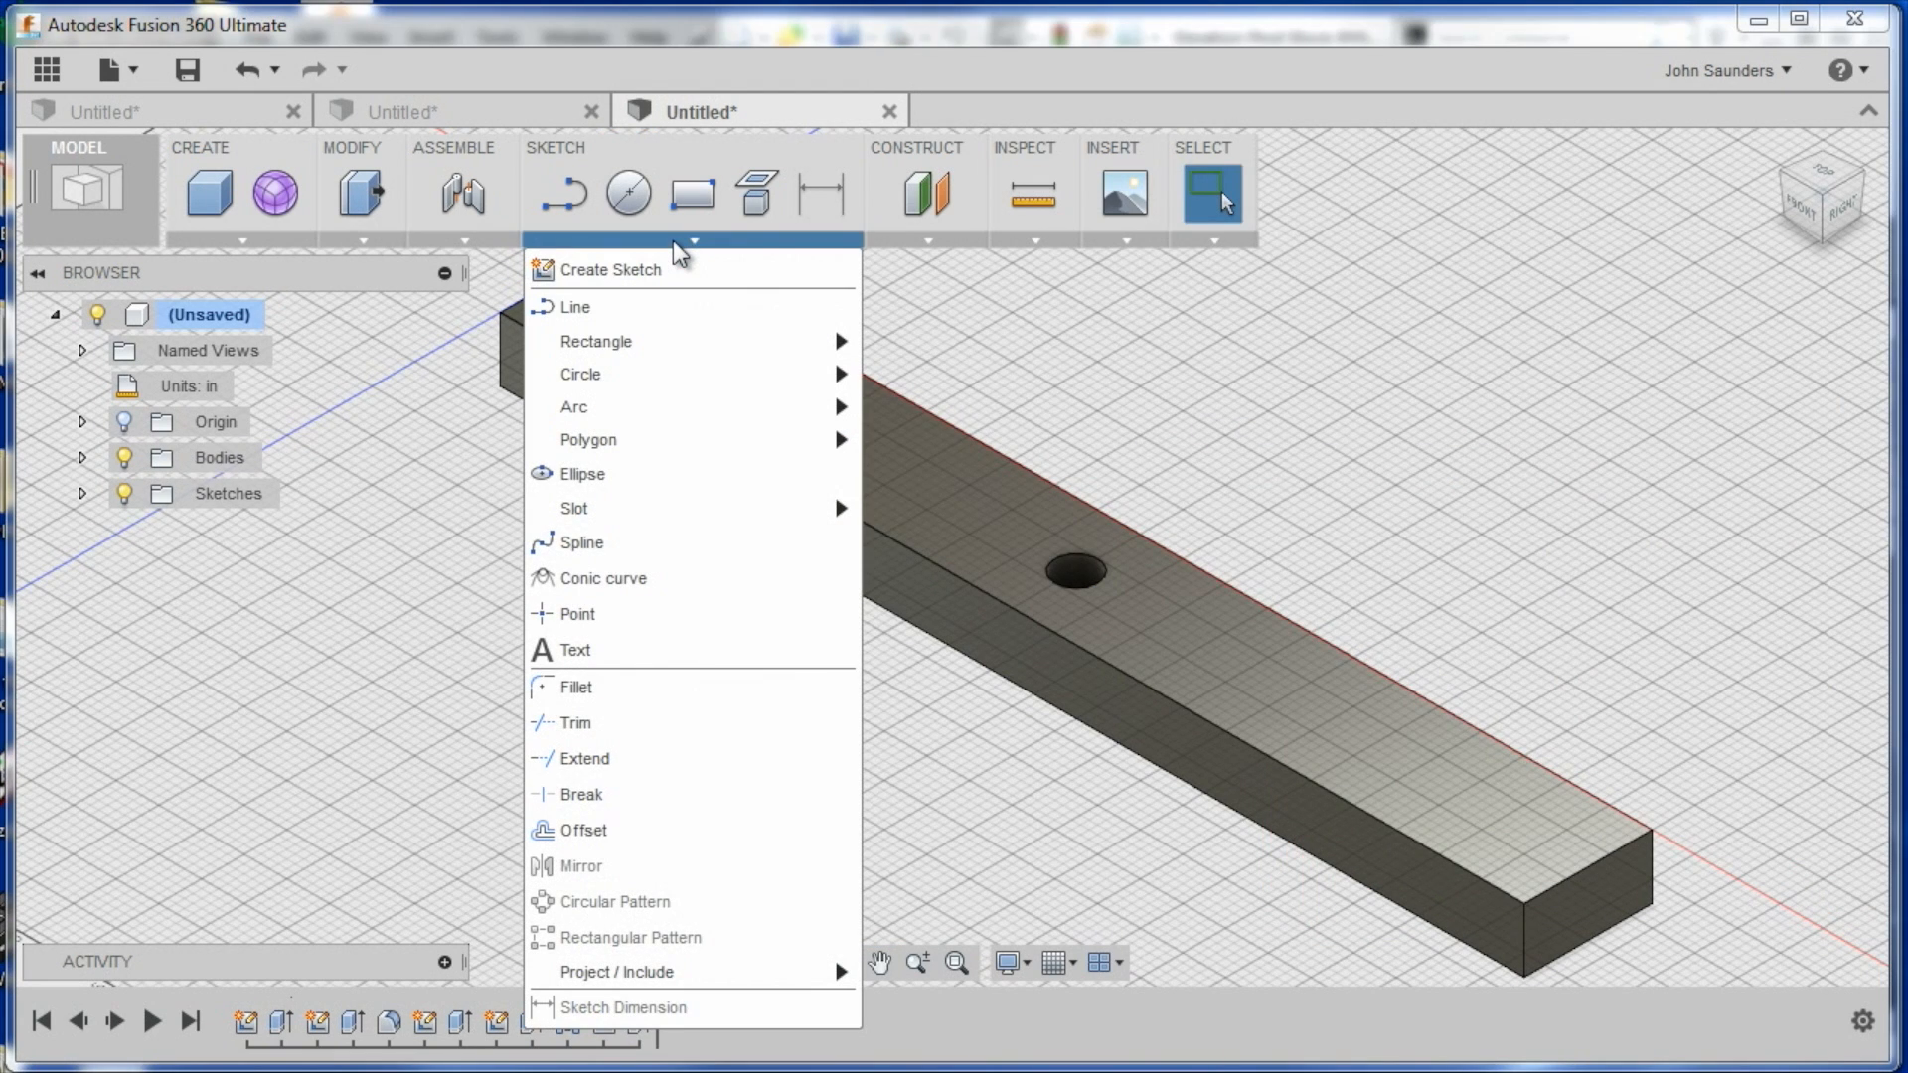
{"action": "left_click", "coordinate": [635, 613]}
{"action": "left_click", "coordinate": [818, 509]}
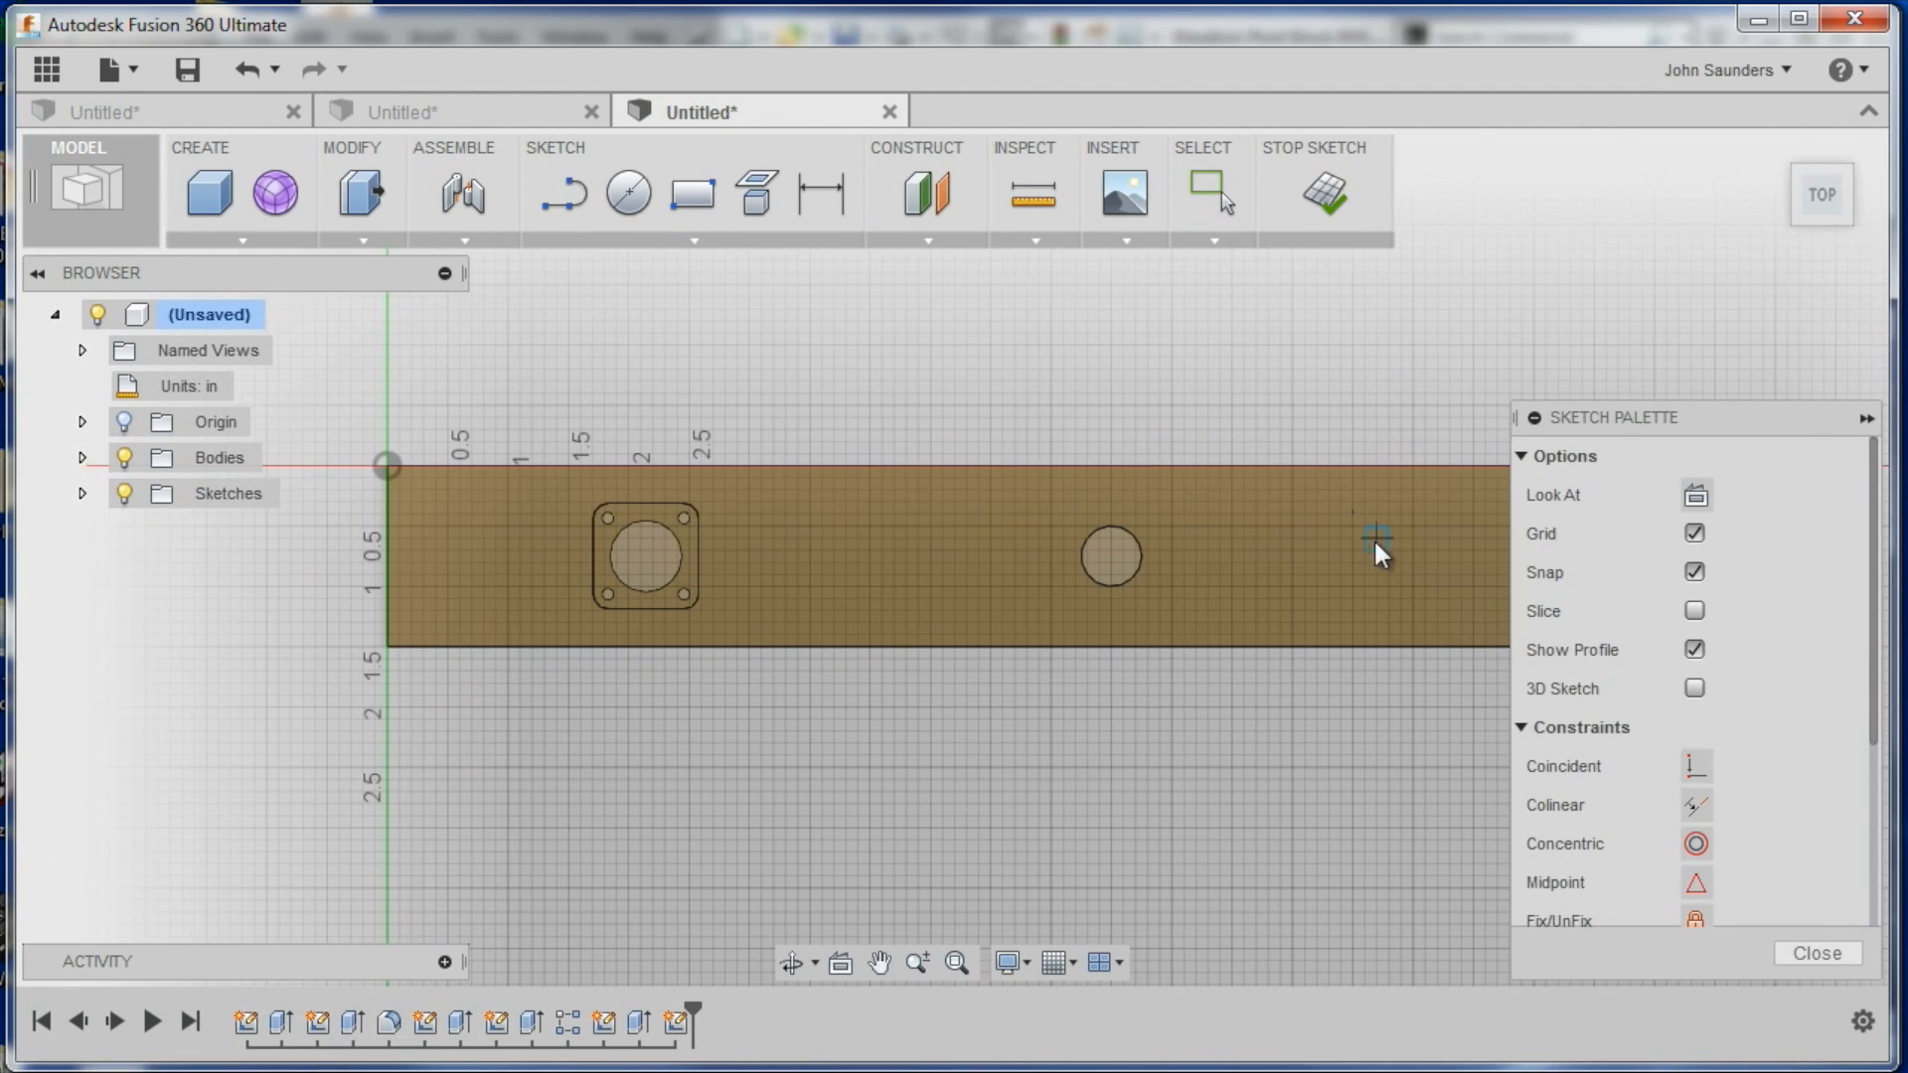
{"action": "left_click", "coordinate": [1413, 538]}
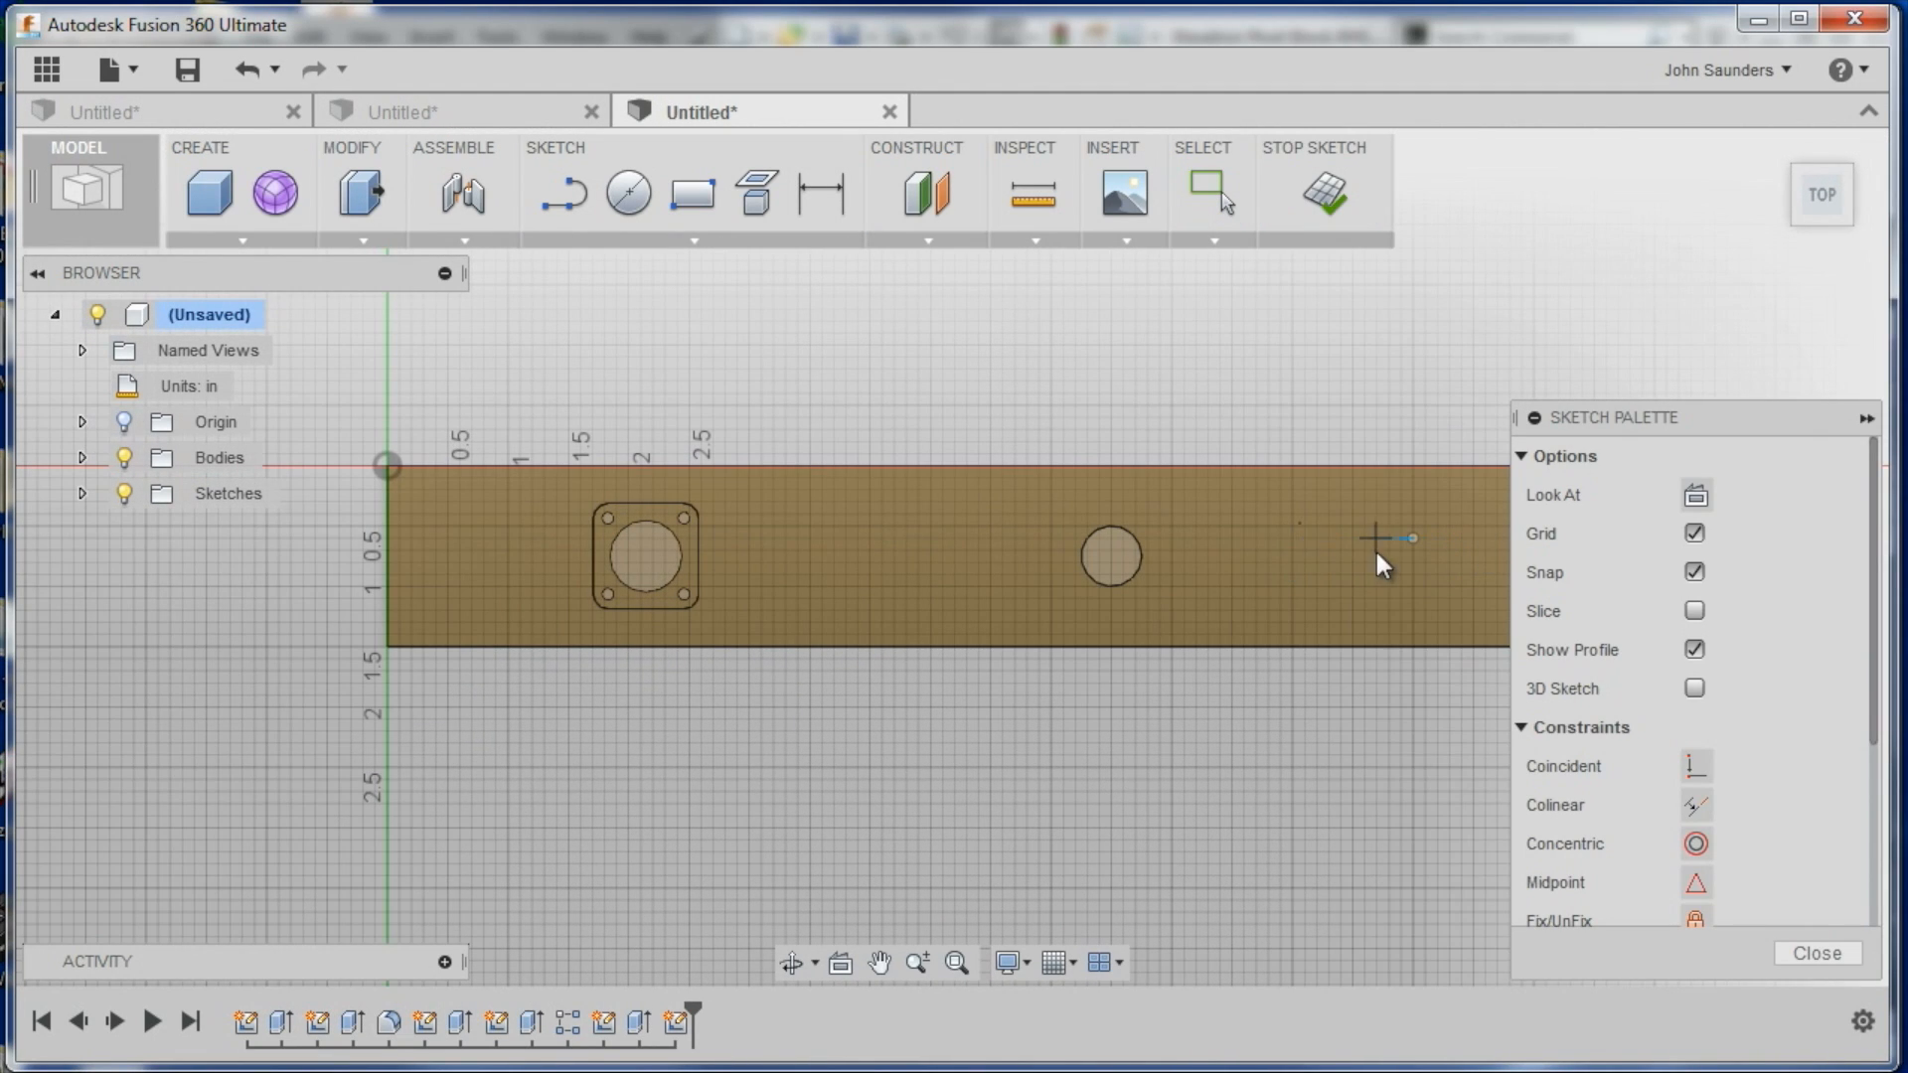
{"action": "middle_click_drag", "start_coordinate": [1272, 538], "coordinate": [855, 541]}
{"action": "left_click", "coordinate": [1315, 538]}
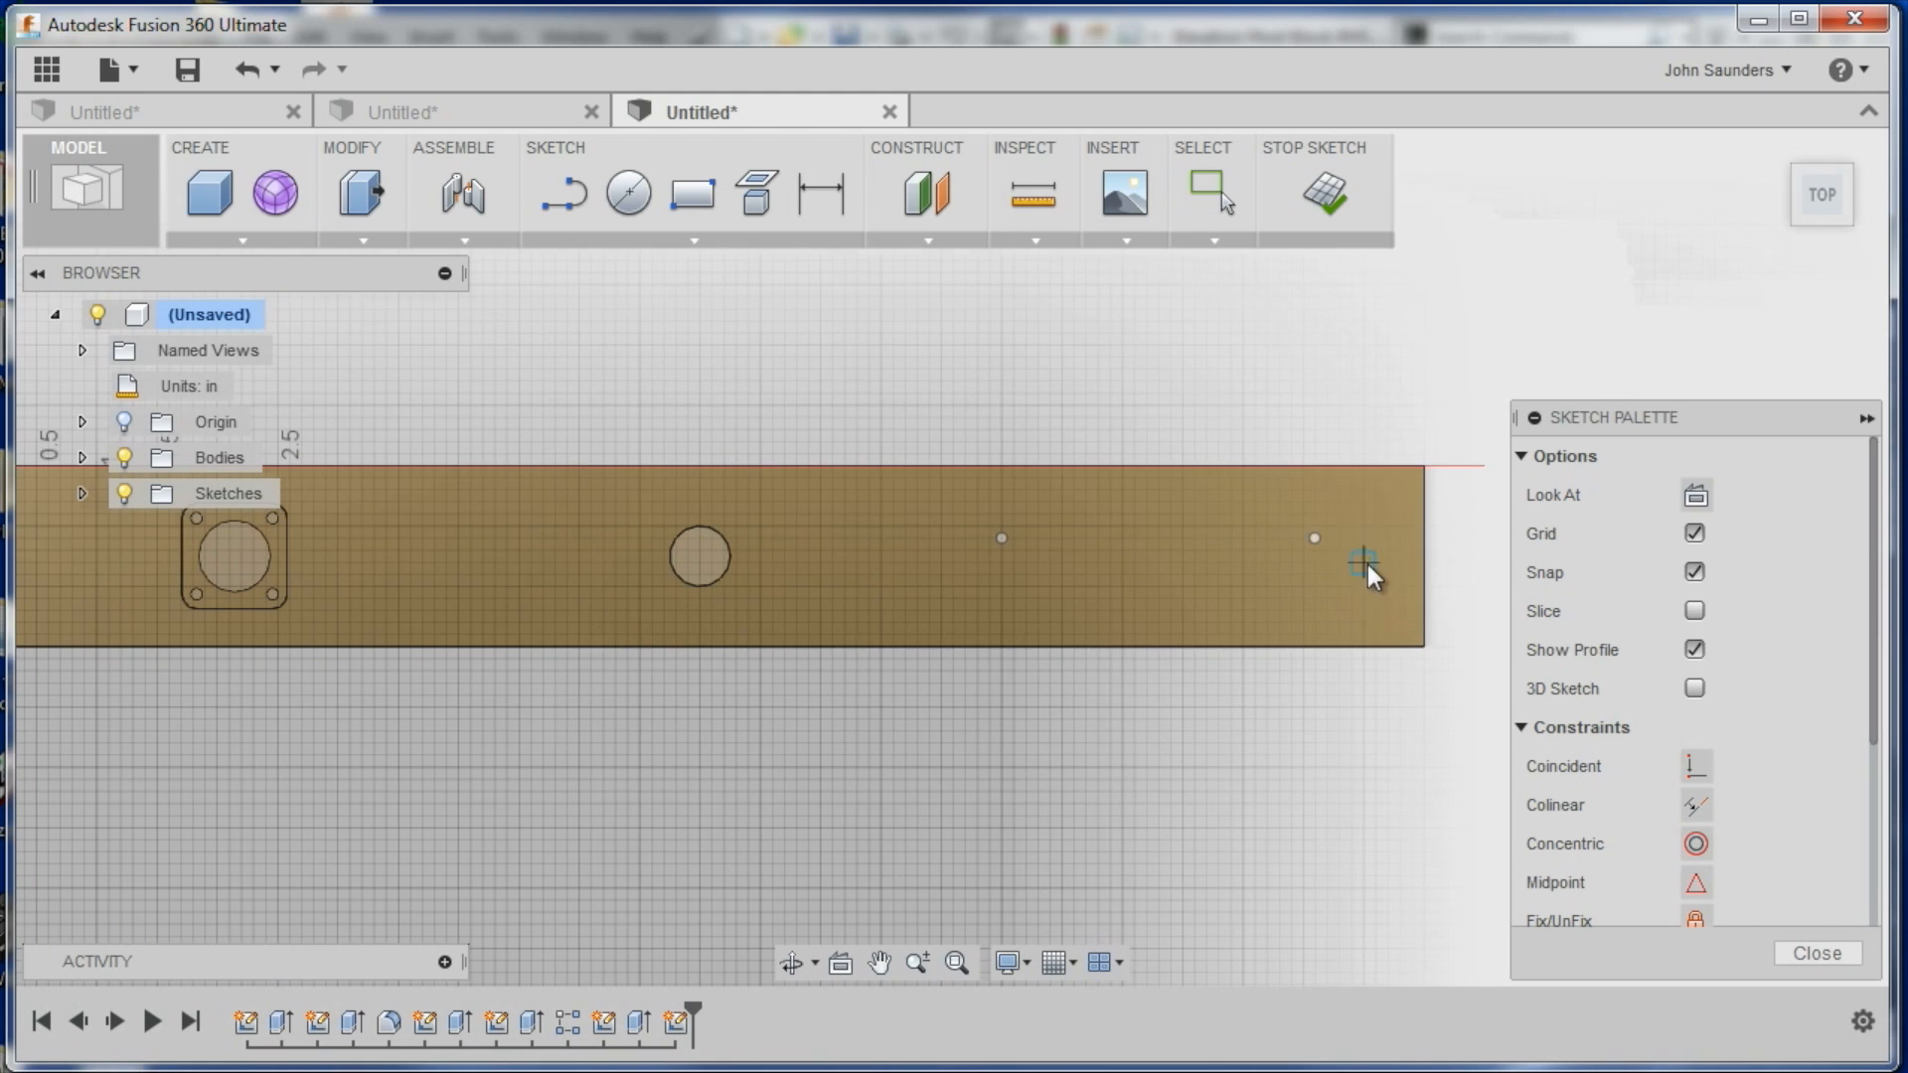
{"action": "key", "text": "Escape"}
Dimension the point nearer the center hole 0.5 in from the block's upper long edge
{"action": "scroll", "coordinate": [1230, 479], "scroll_direction": "up", "scroll_amount": 2}
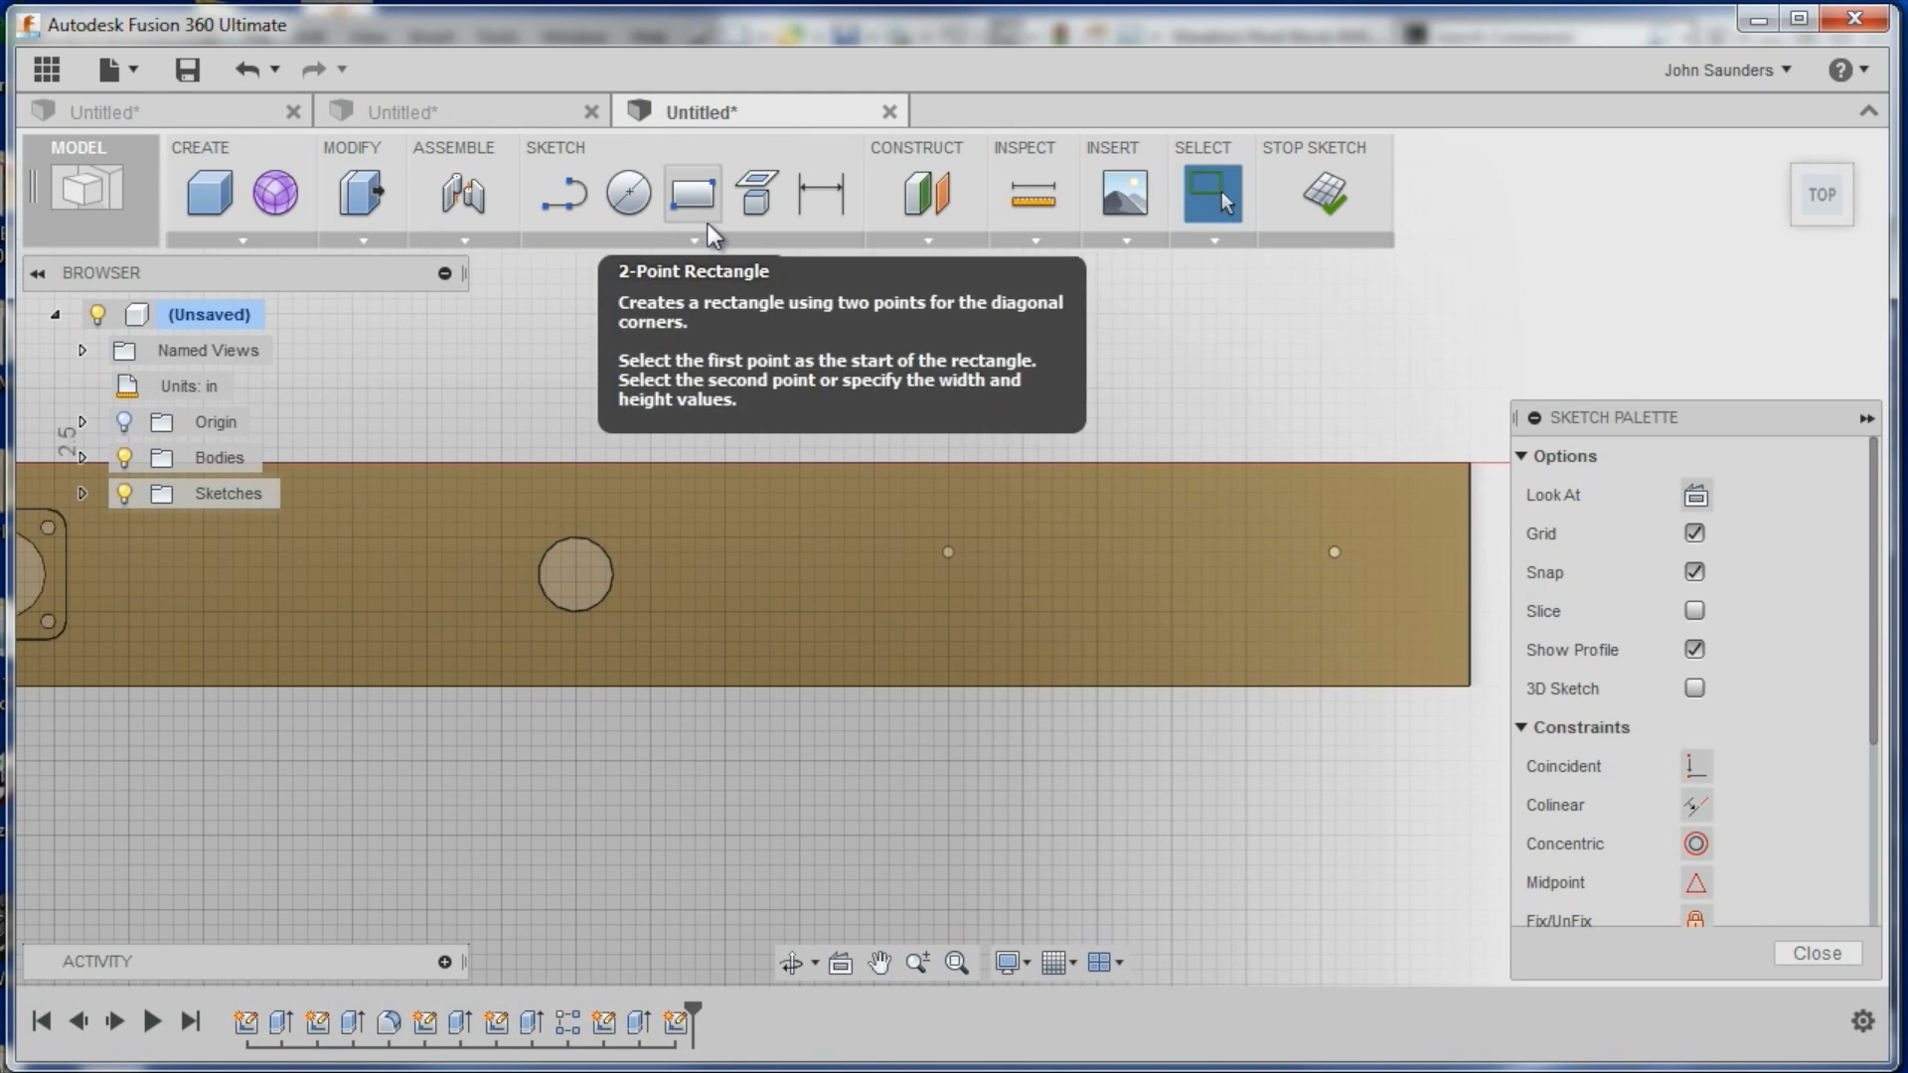
{"action": "left_click", "coordinate": [791, 185]}
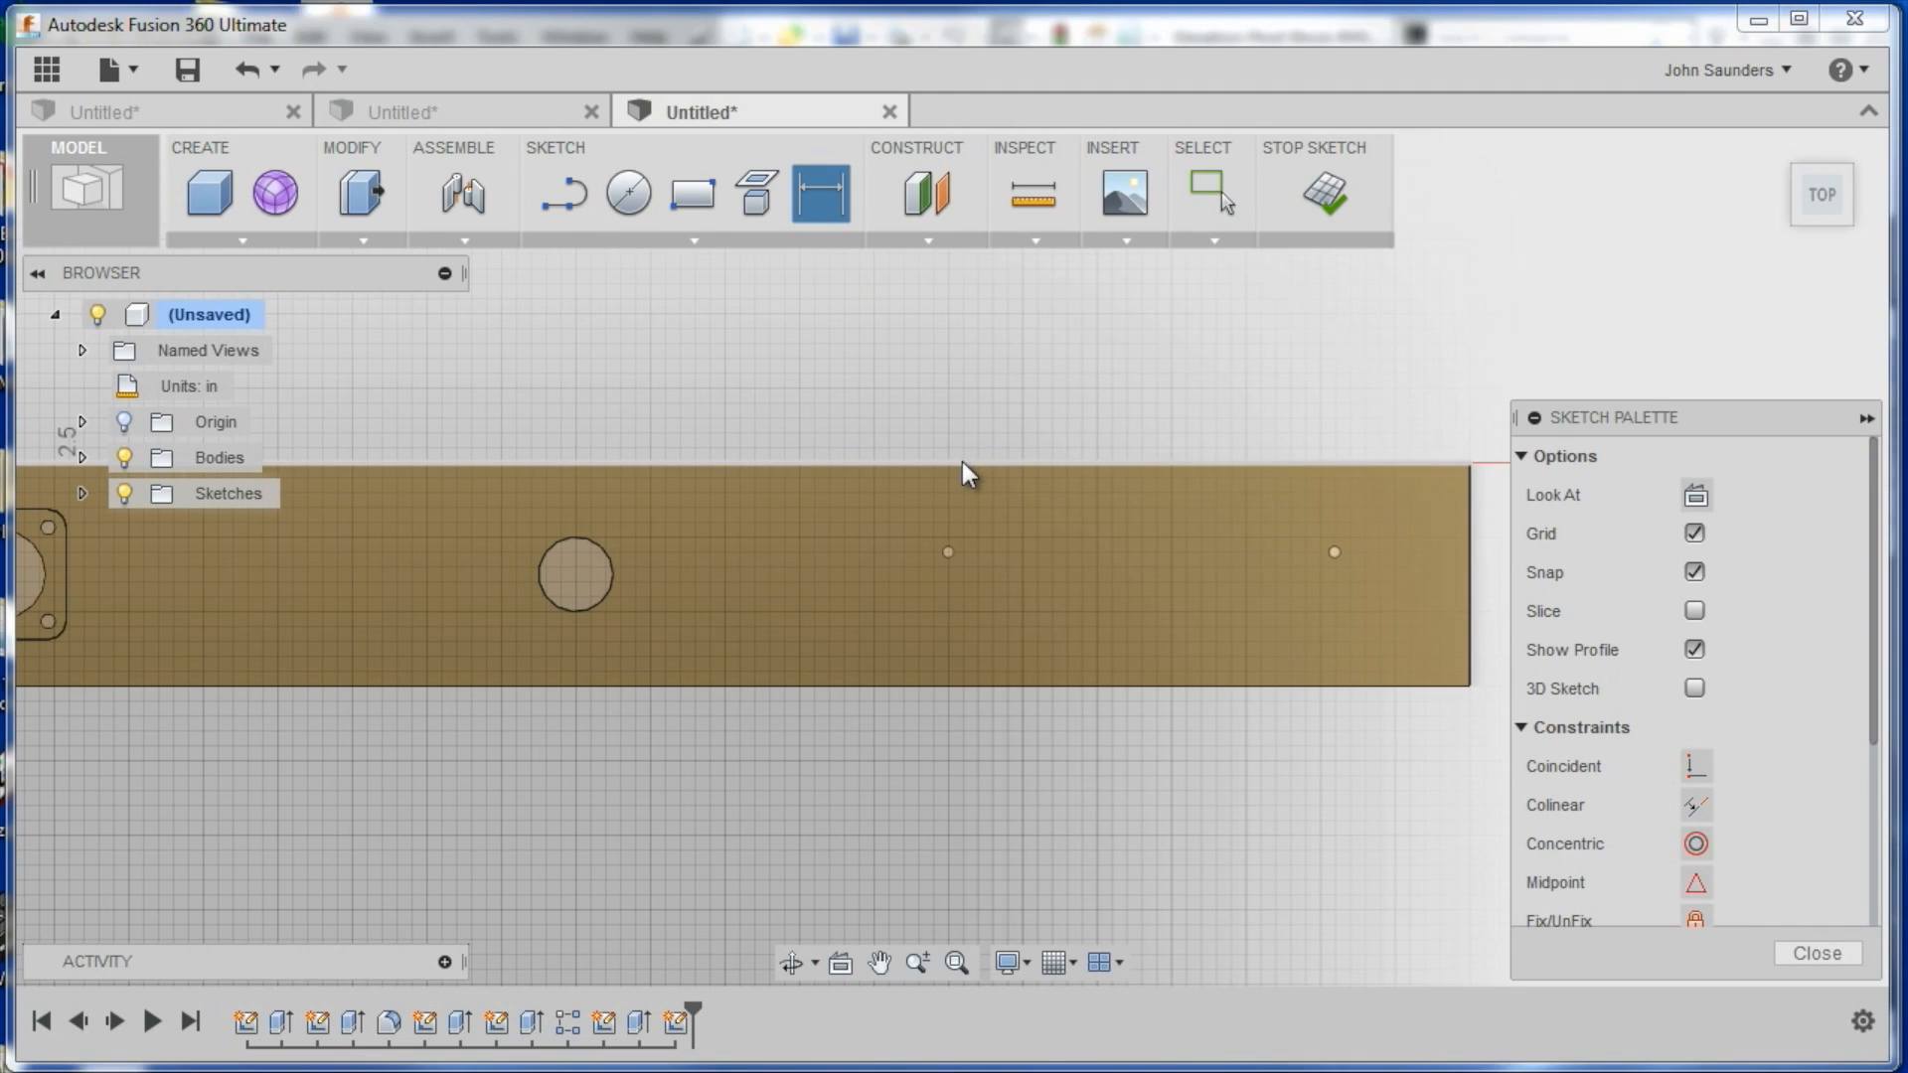
{"action": "left_click", "coordinate": [956, 463]}
{"action": "left_click", "coordinate": [948, 552]}
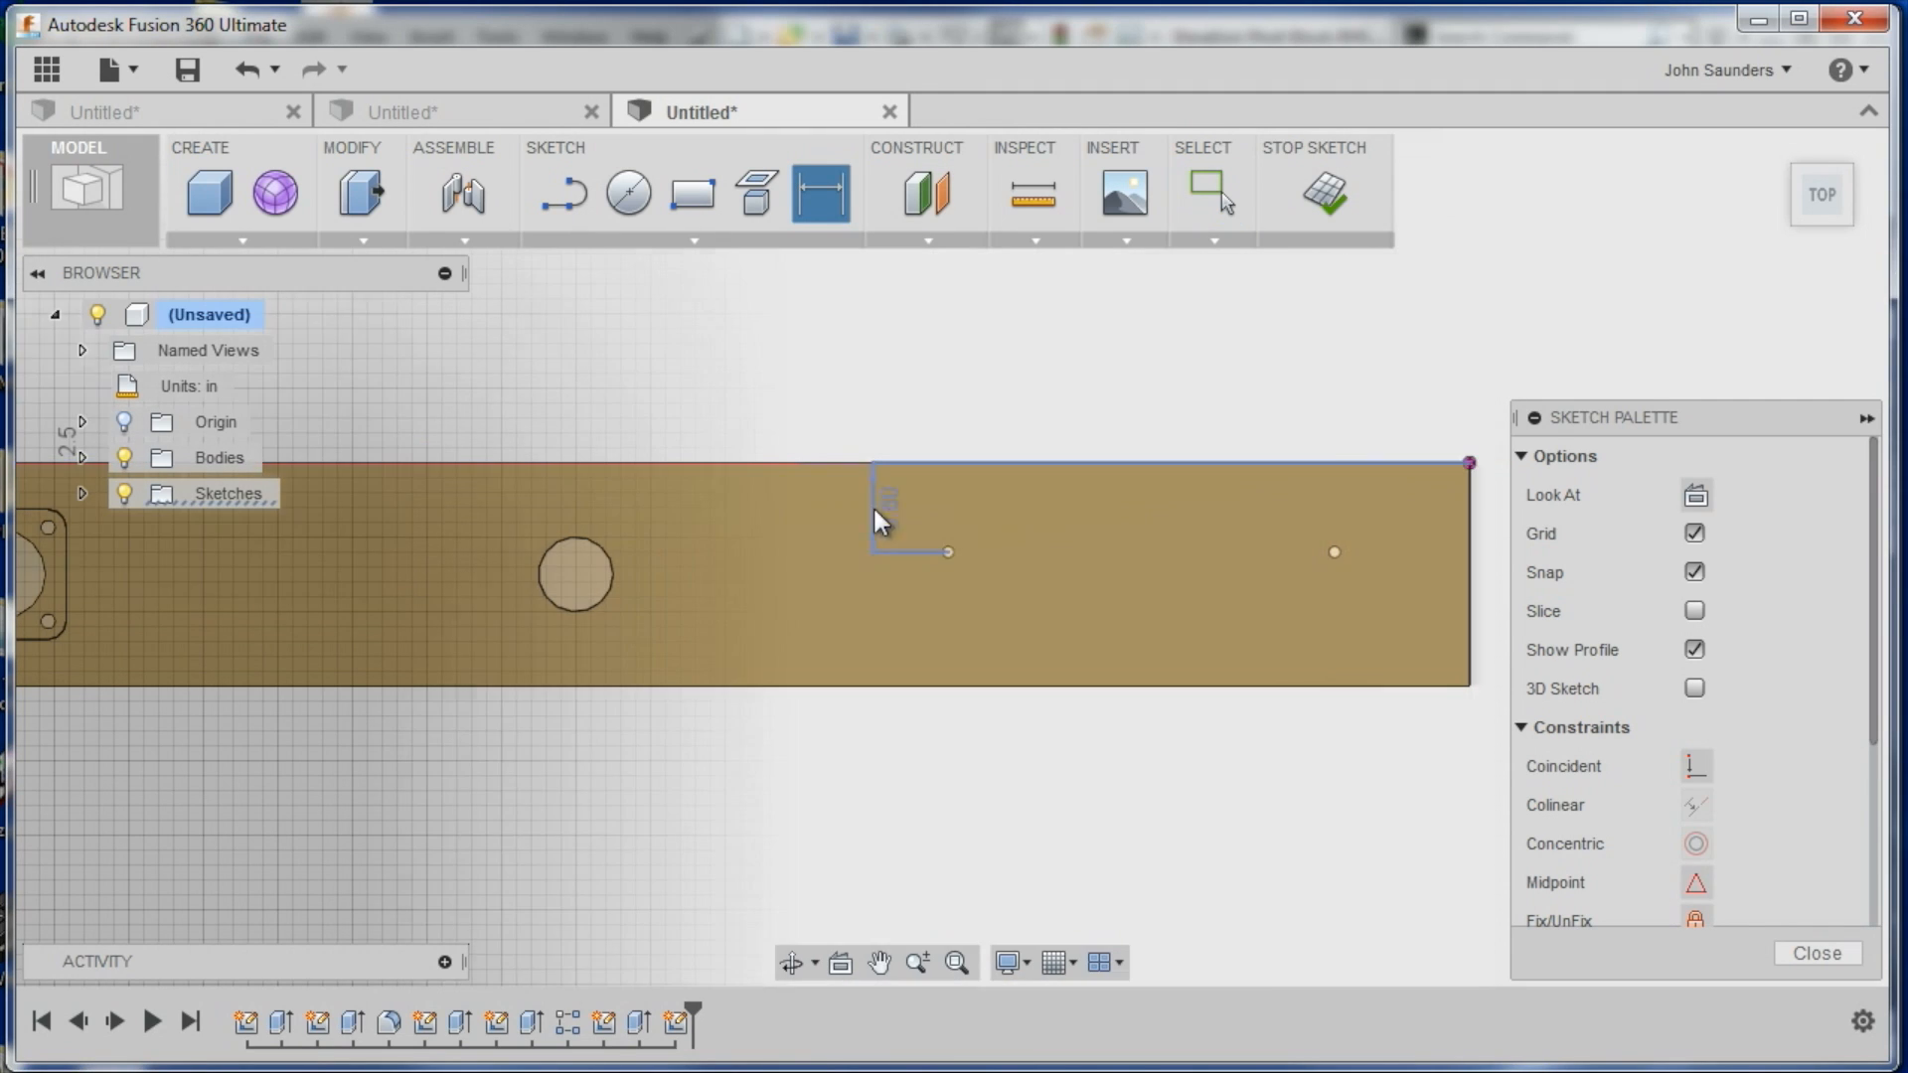
{"action": "left_click", "coordinate": [873, 504]}
{"action": "type", "text": "0.5"}
{"action": "key", "text": "Return"}
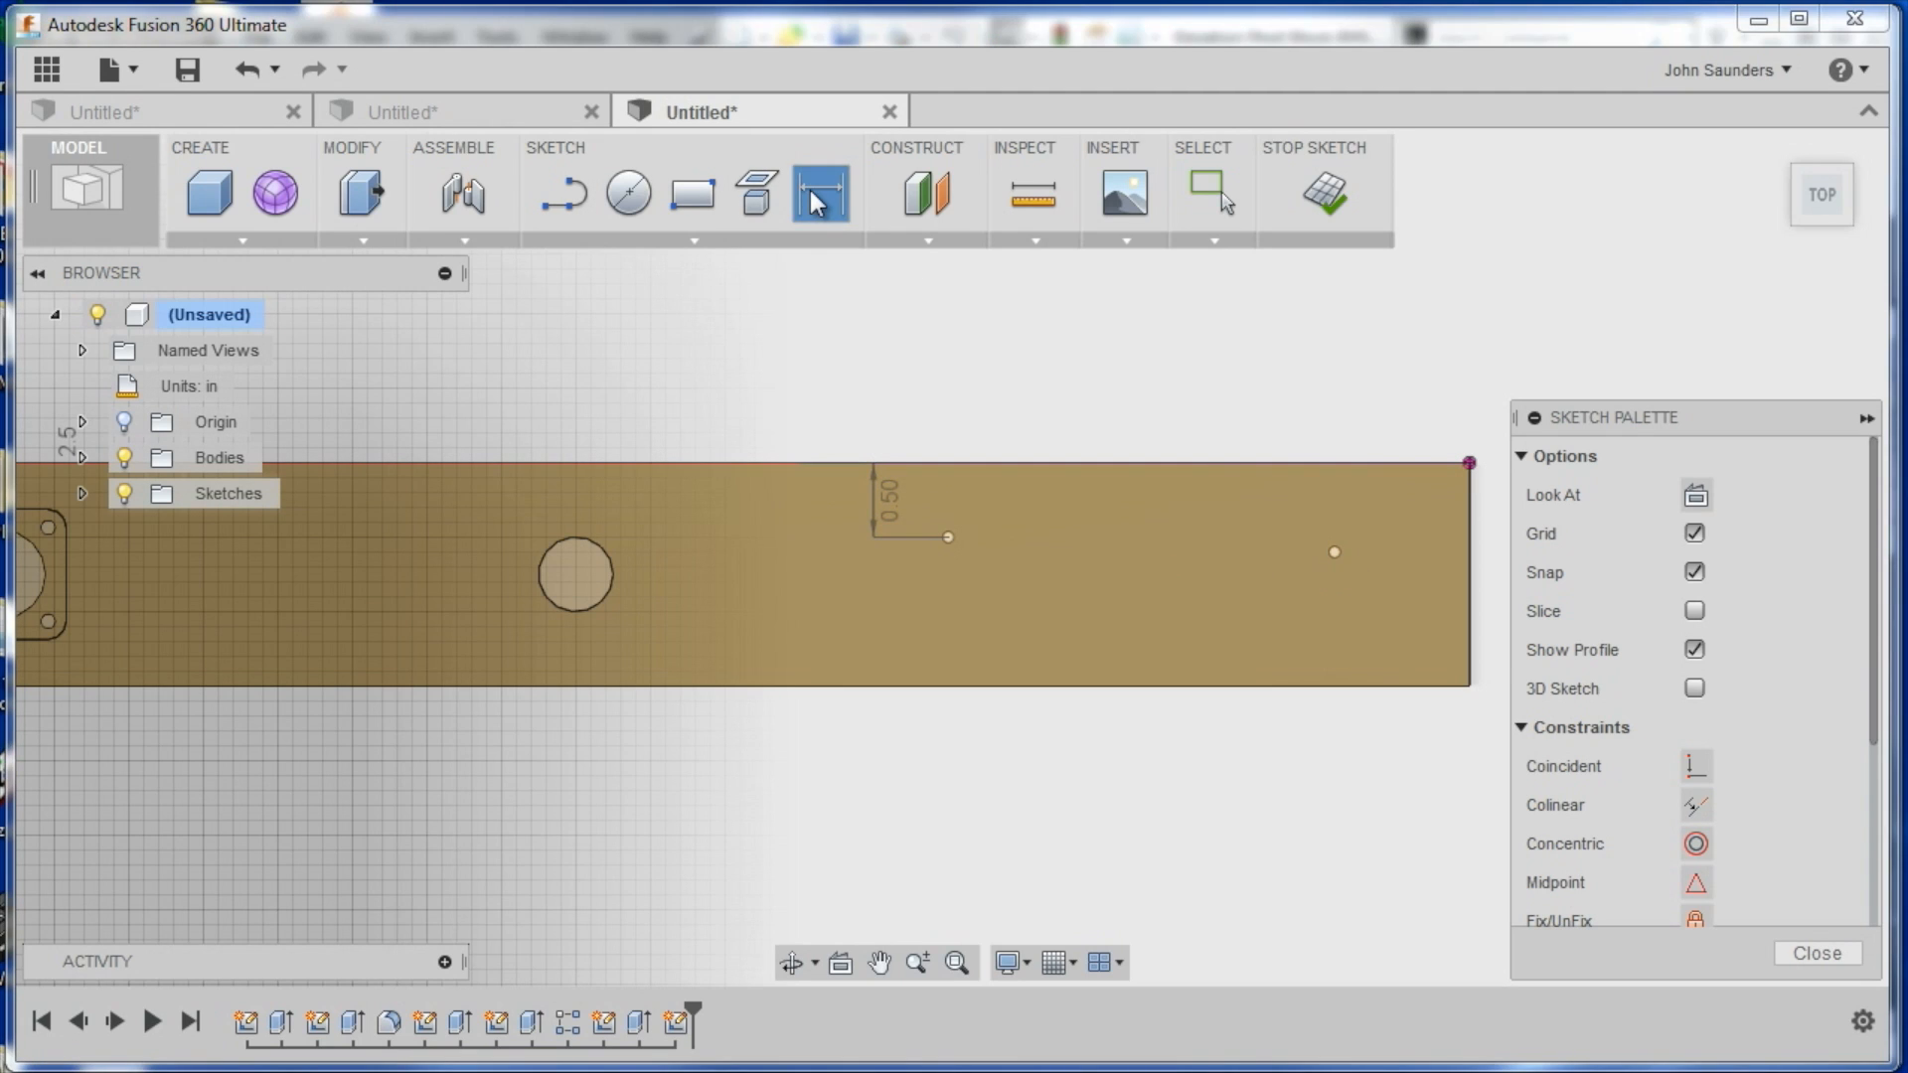
{"action": "key", "text": "Escape"}
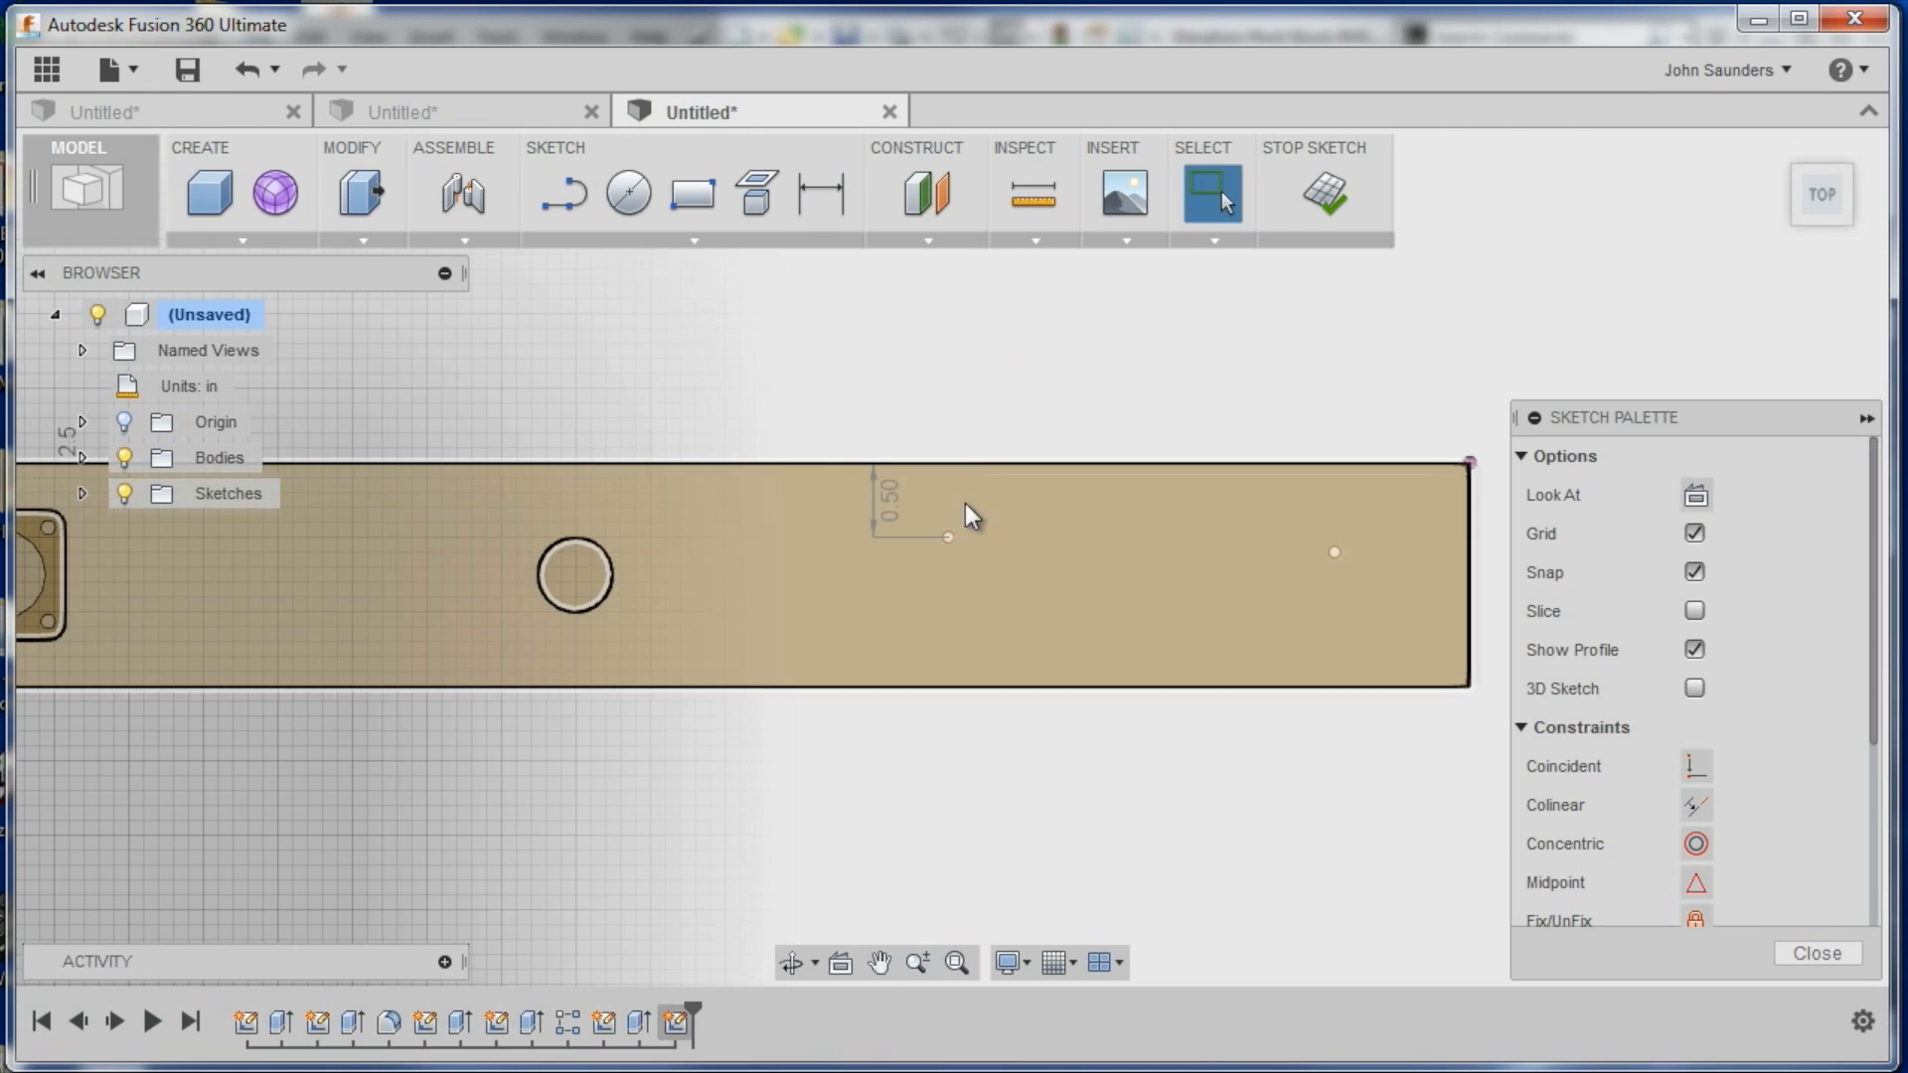
Align the two sketch points with a Horizontal/Vertical constraint
{"action": "left_click", "coordinate": [1333, 553]}
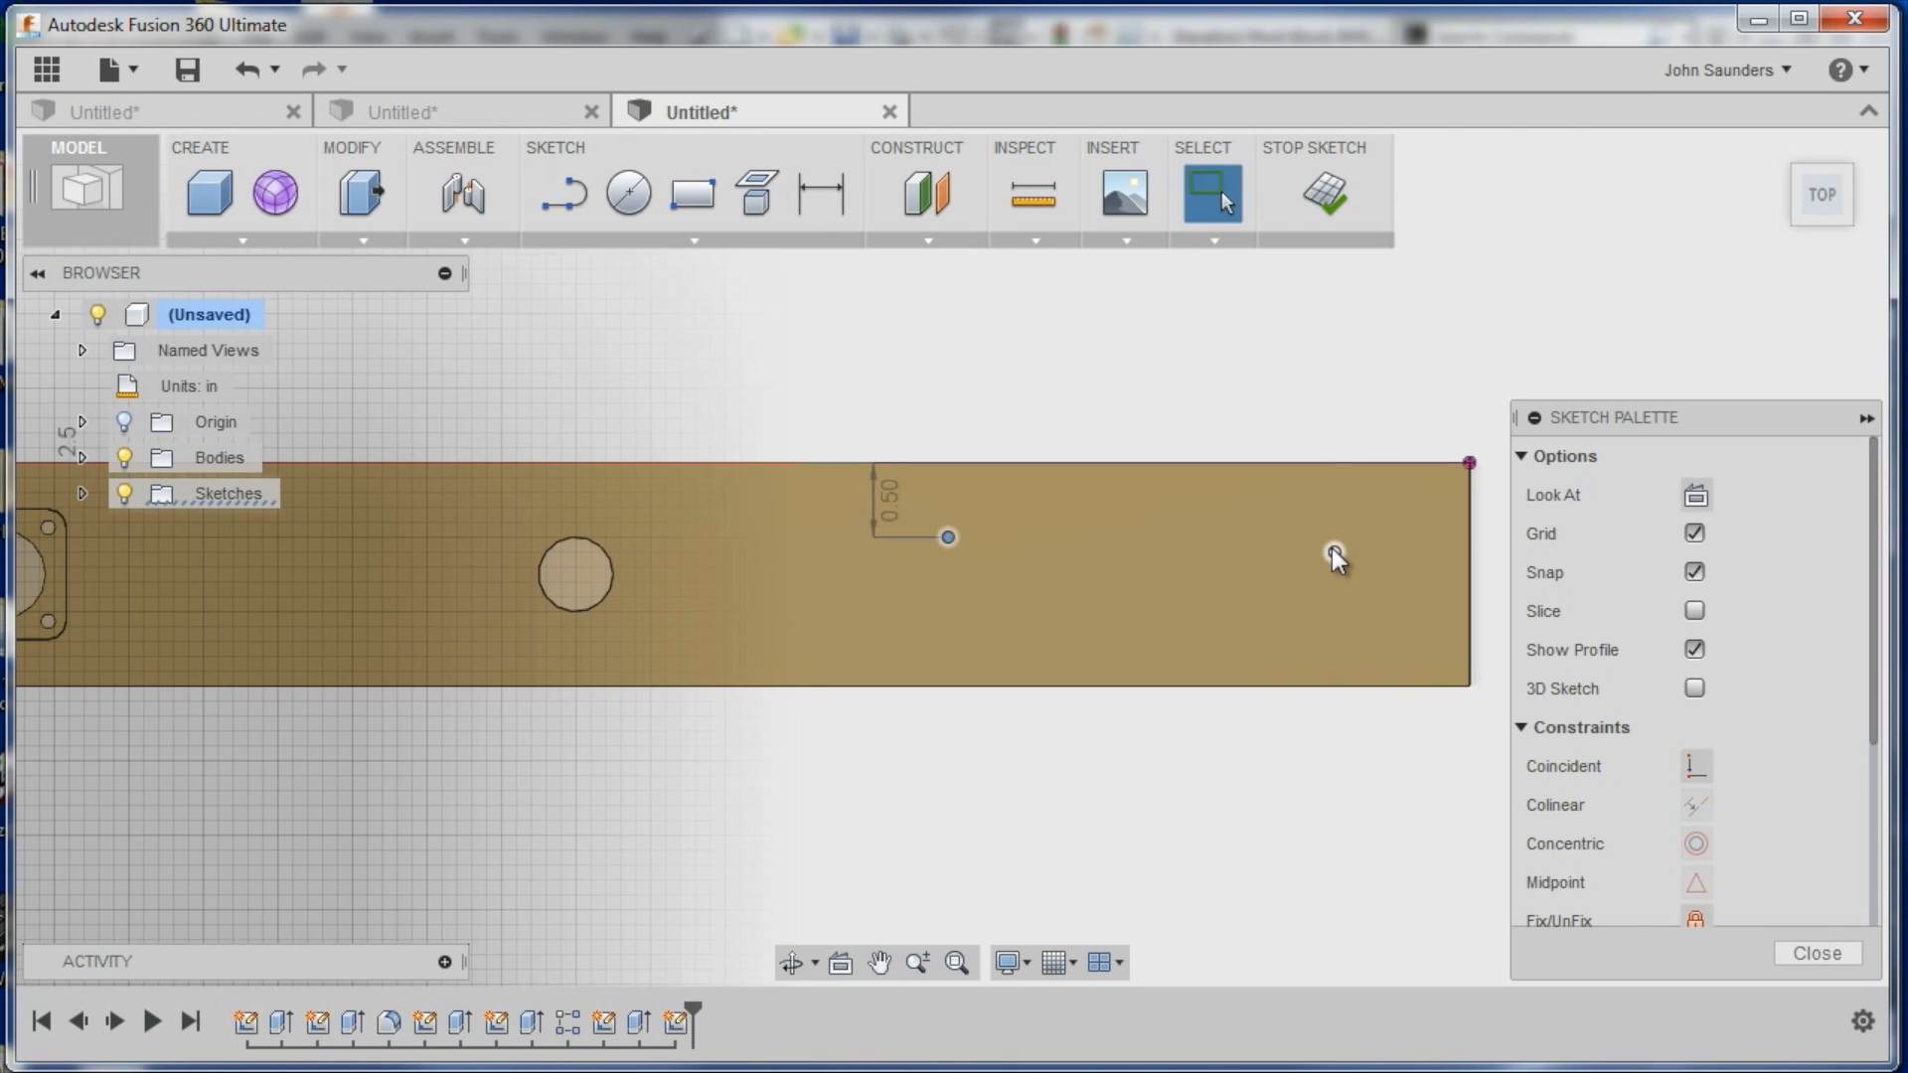
{"action": "scroll", "coordinate": [1778, 760], "scroll_direction": "down", "scroll_amount": 3}
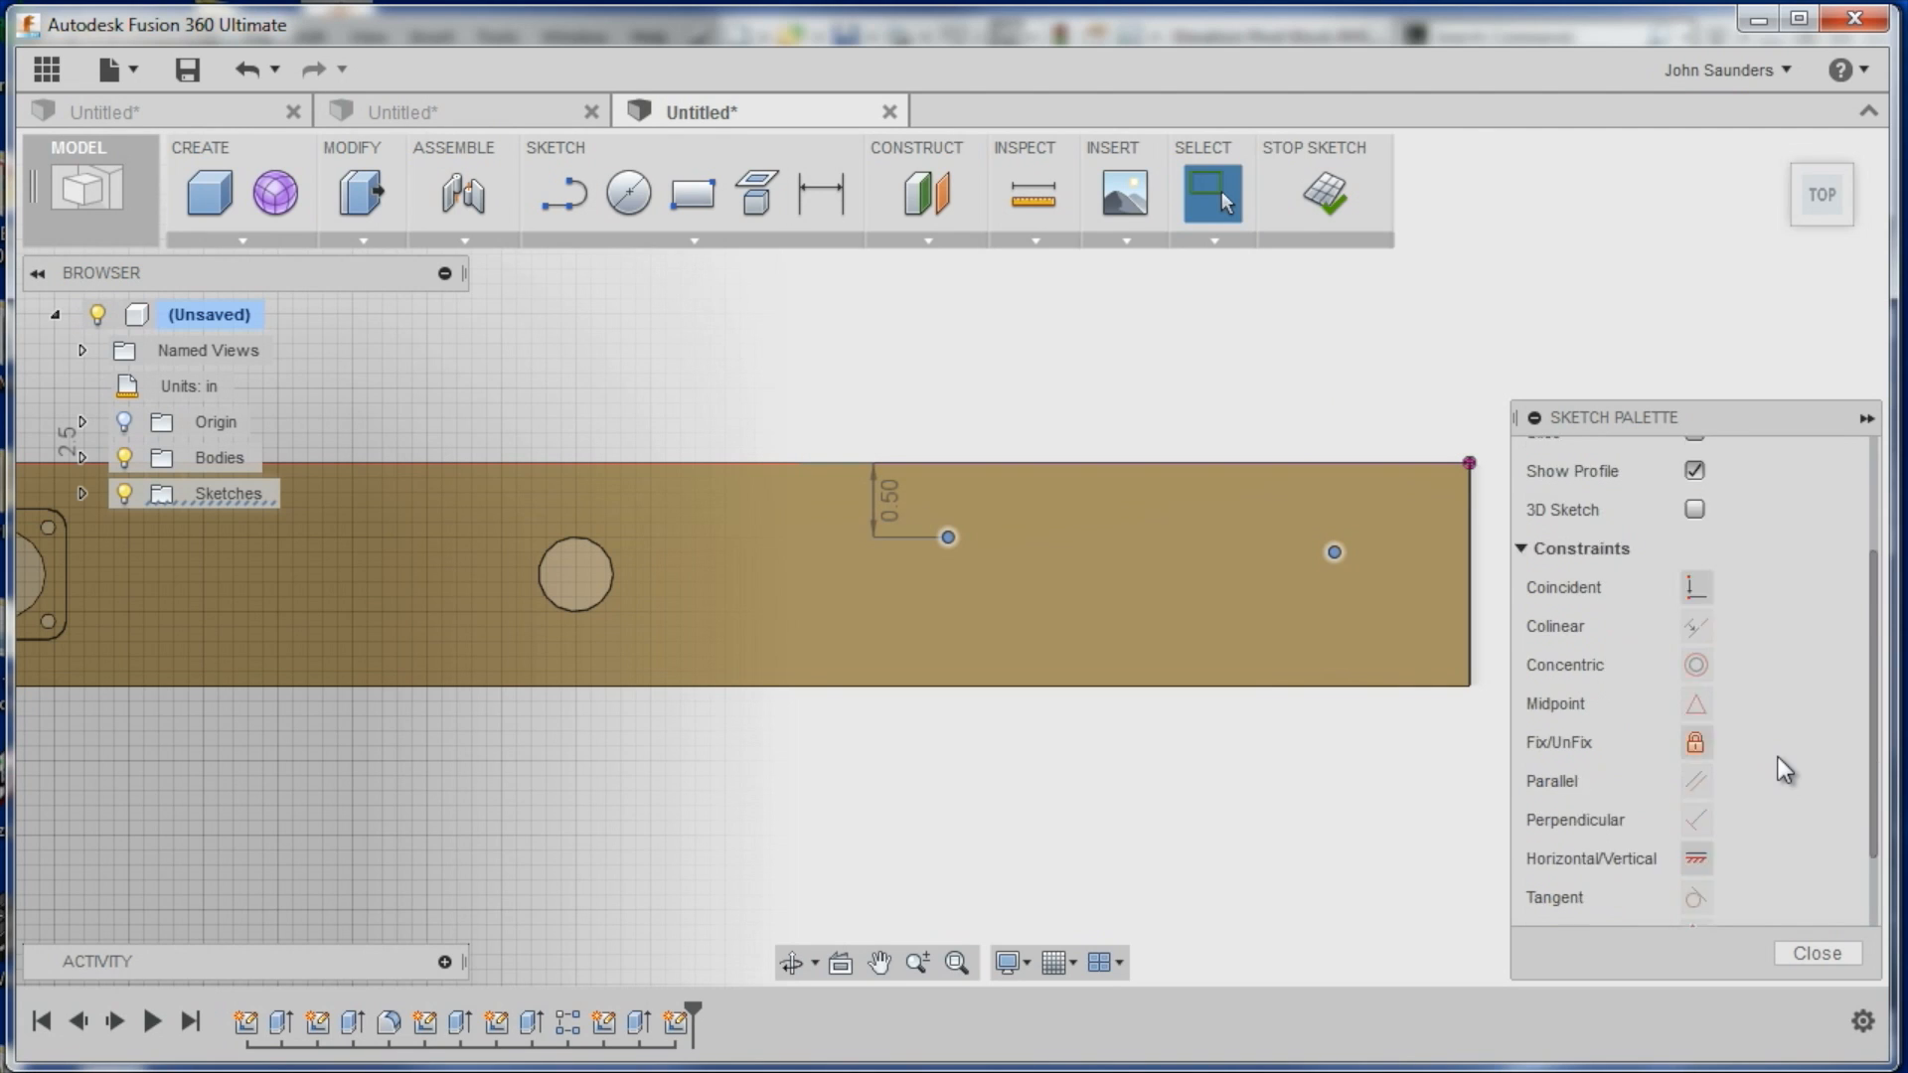
{"action": "left_click", "coordinate": [1705, 763]}
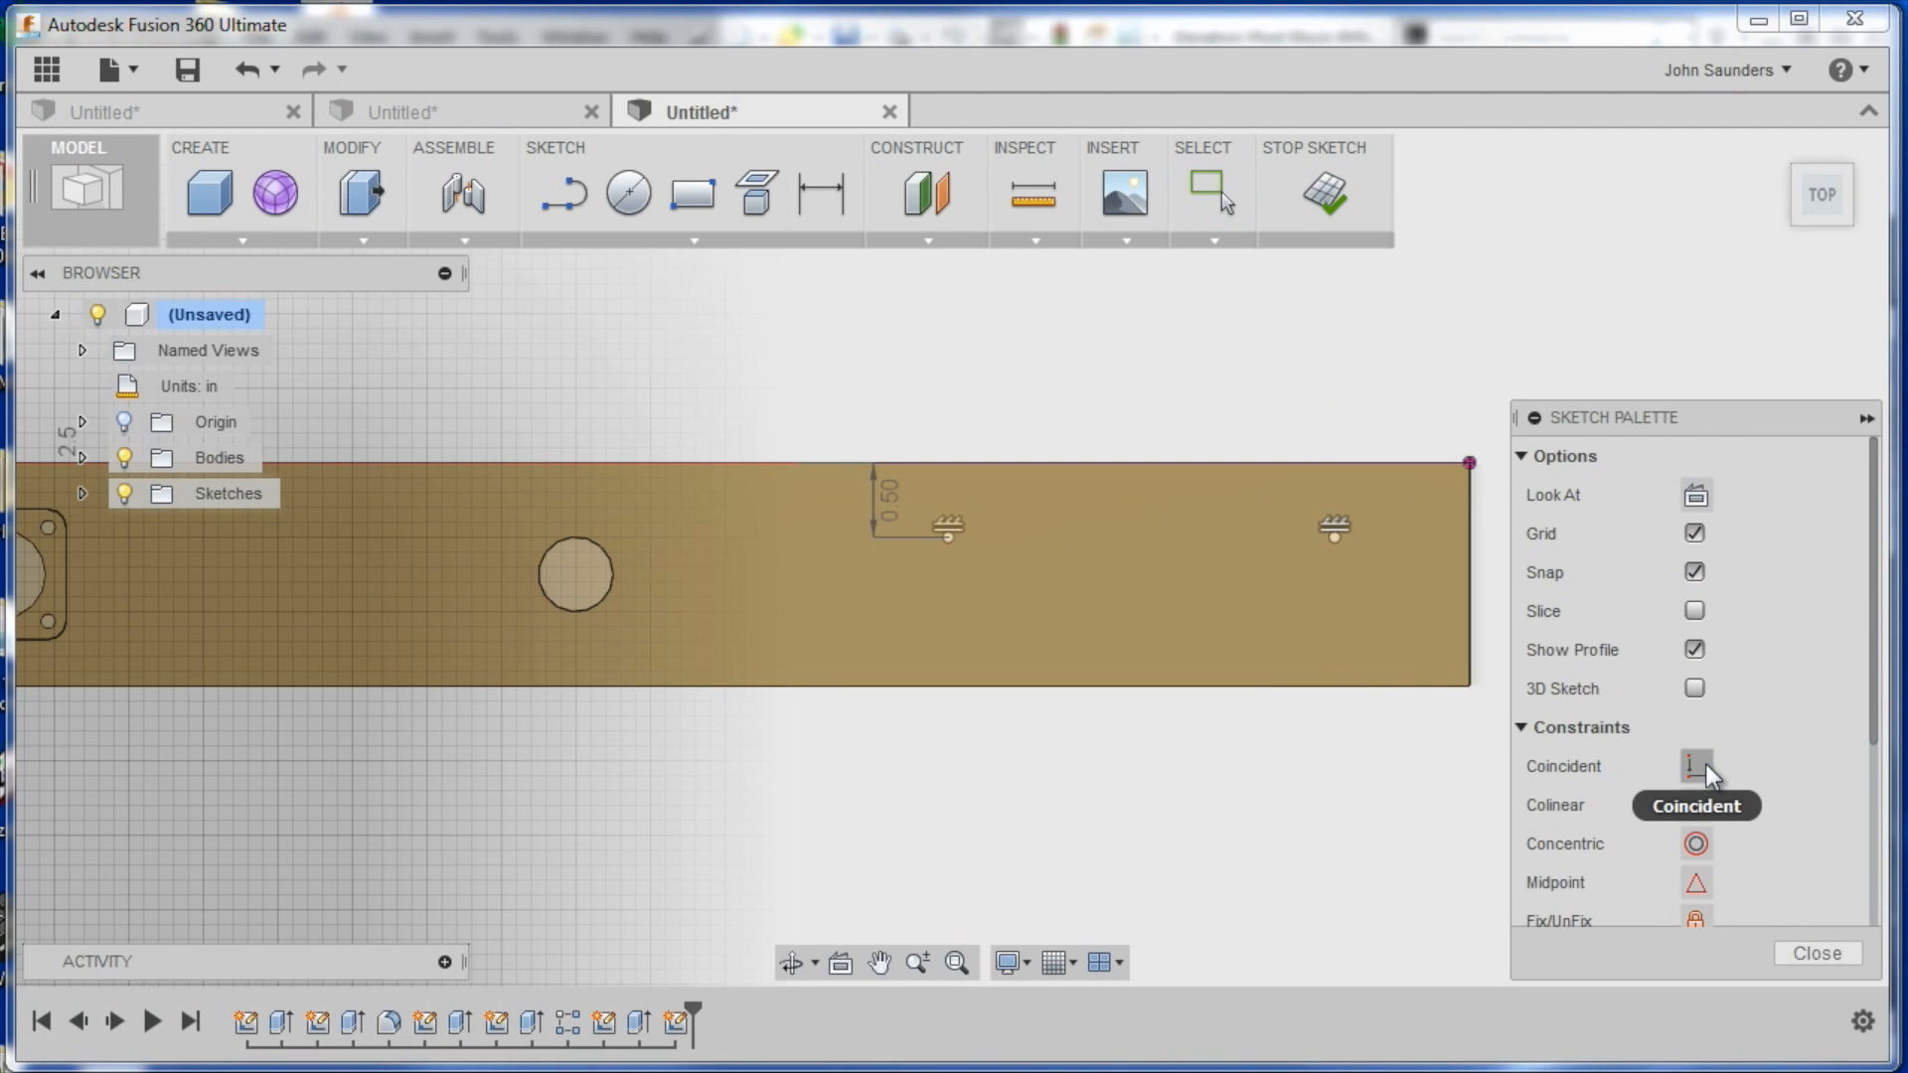
{"action": "scroll", "coordinate": [1765, 815], "scroll_direction": "down", "scroll_amount": 3}
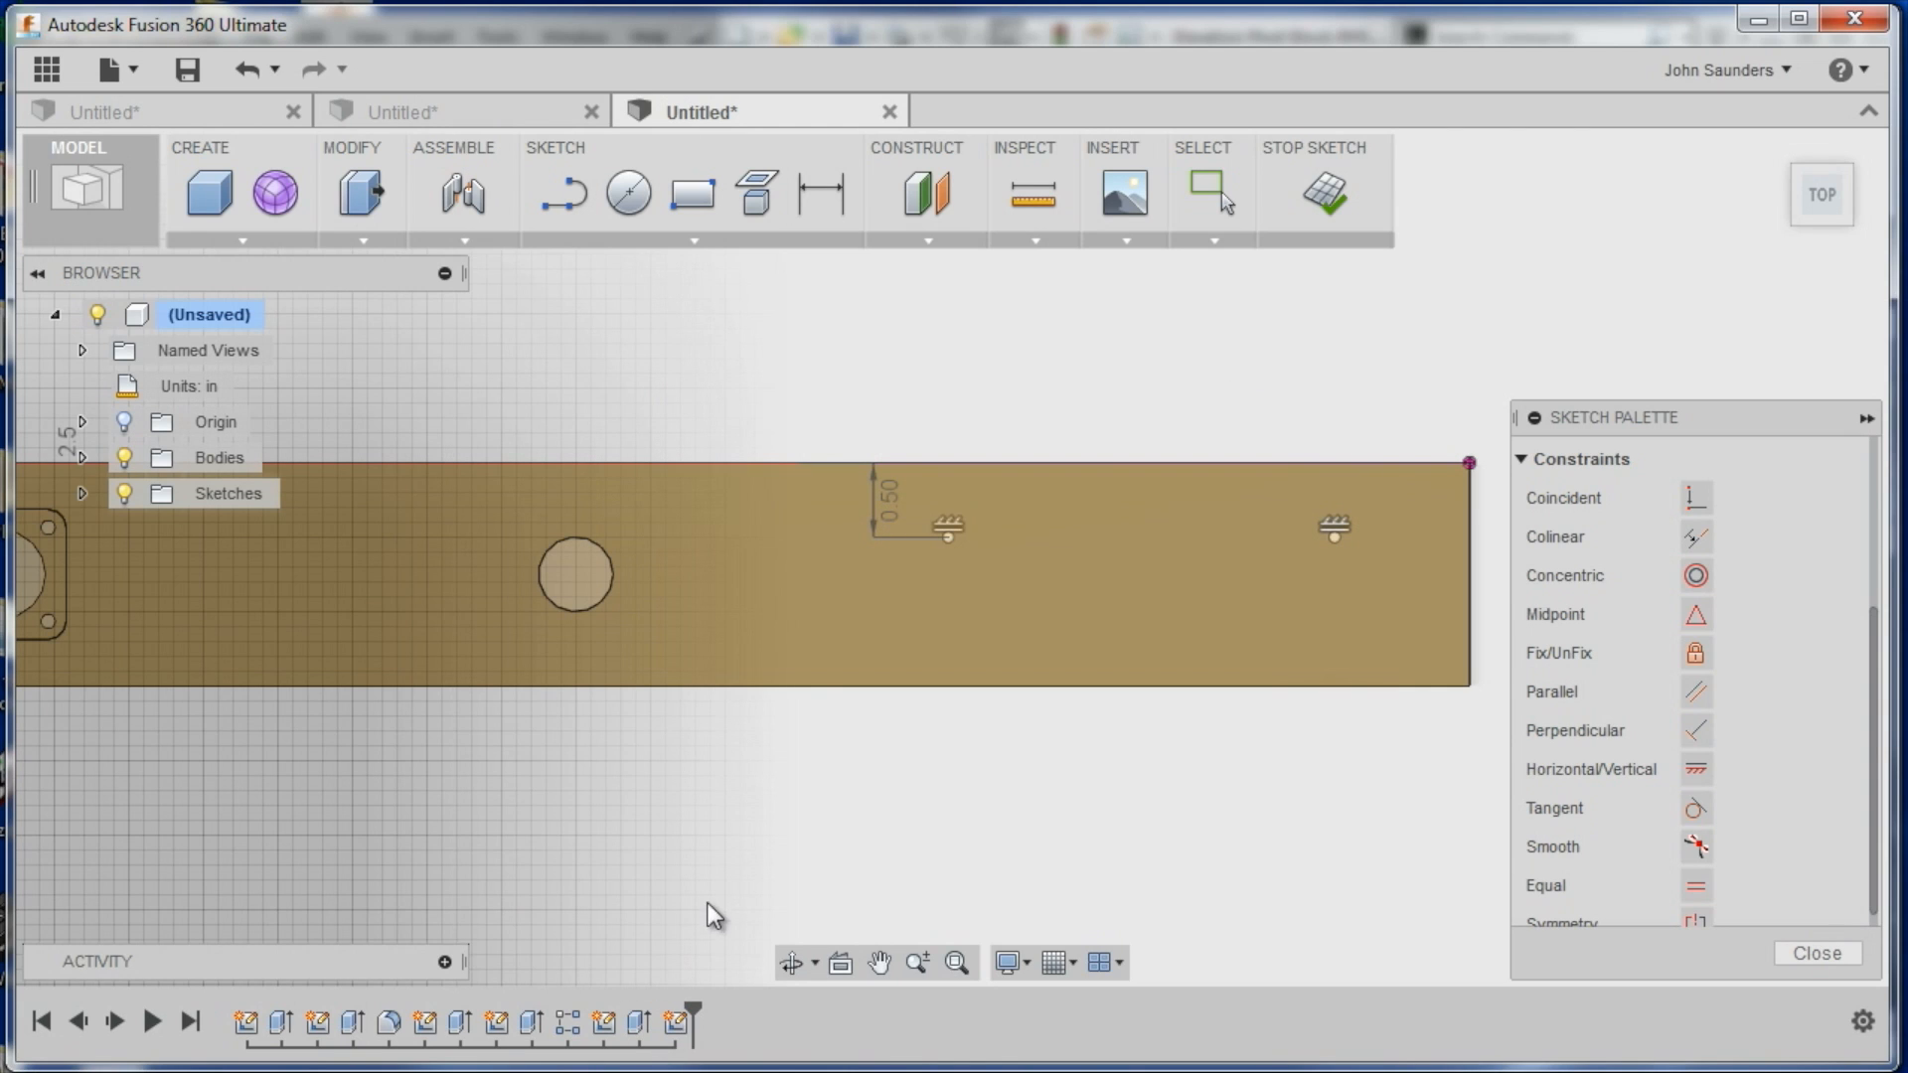
Test the points' alignment by setting their edge offset to 0.75 in and restoring it to 0.5 in
{"action": "left_click", "coordinate": [942, 531]}
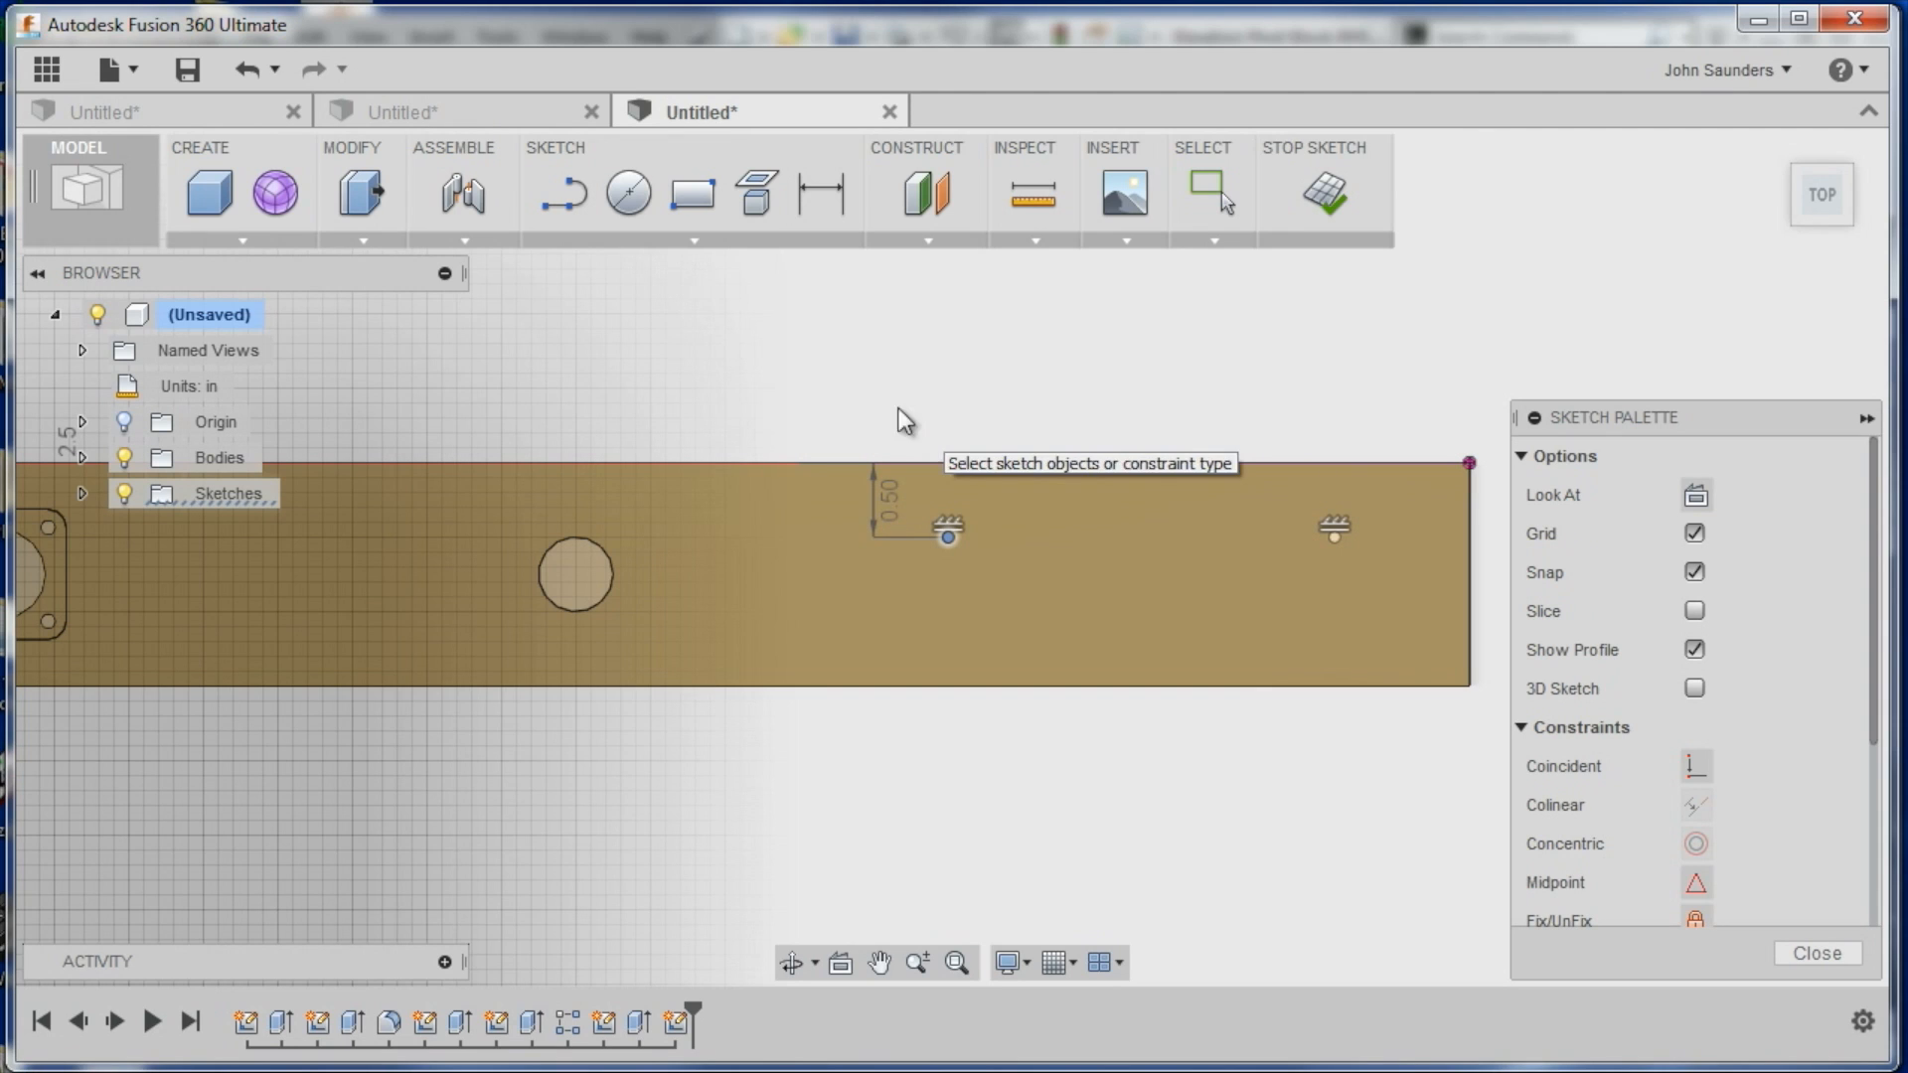
{"action": "left_click", "coordinate": [820, 193]}
{"action": "double_click", "coordinate": [895, 506]}
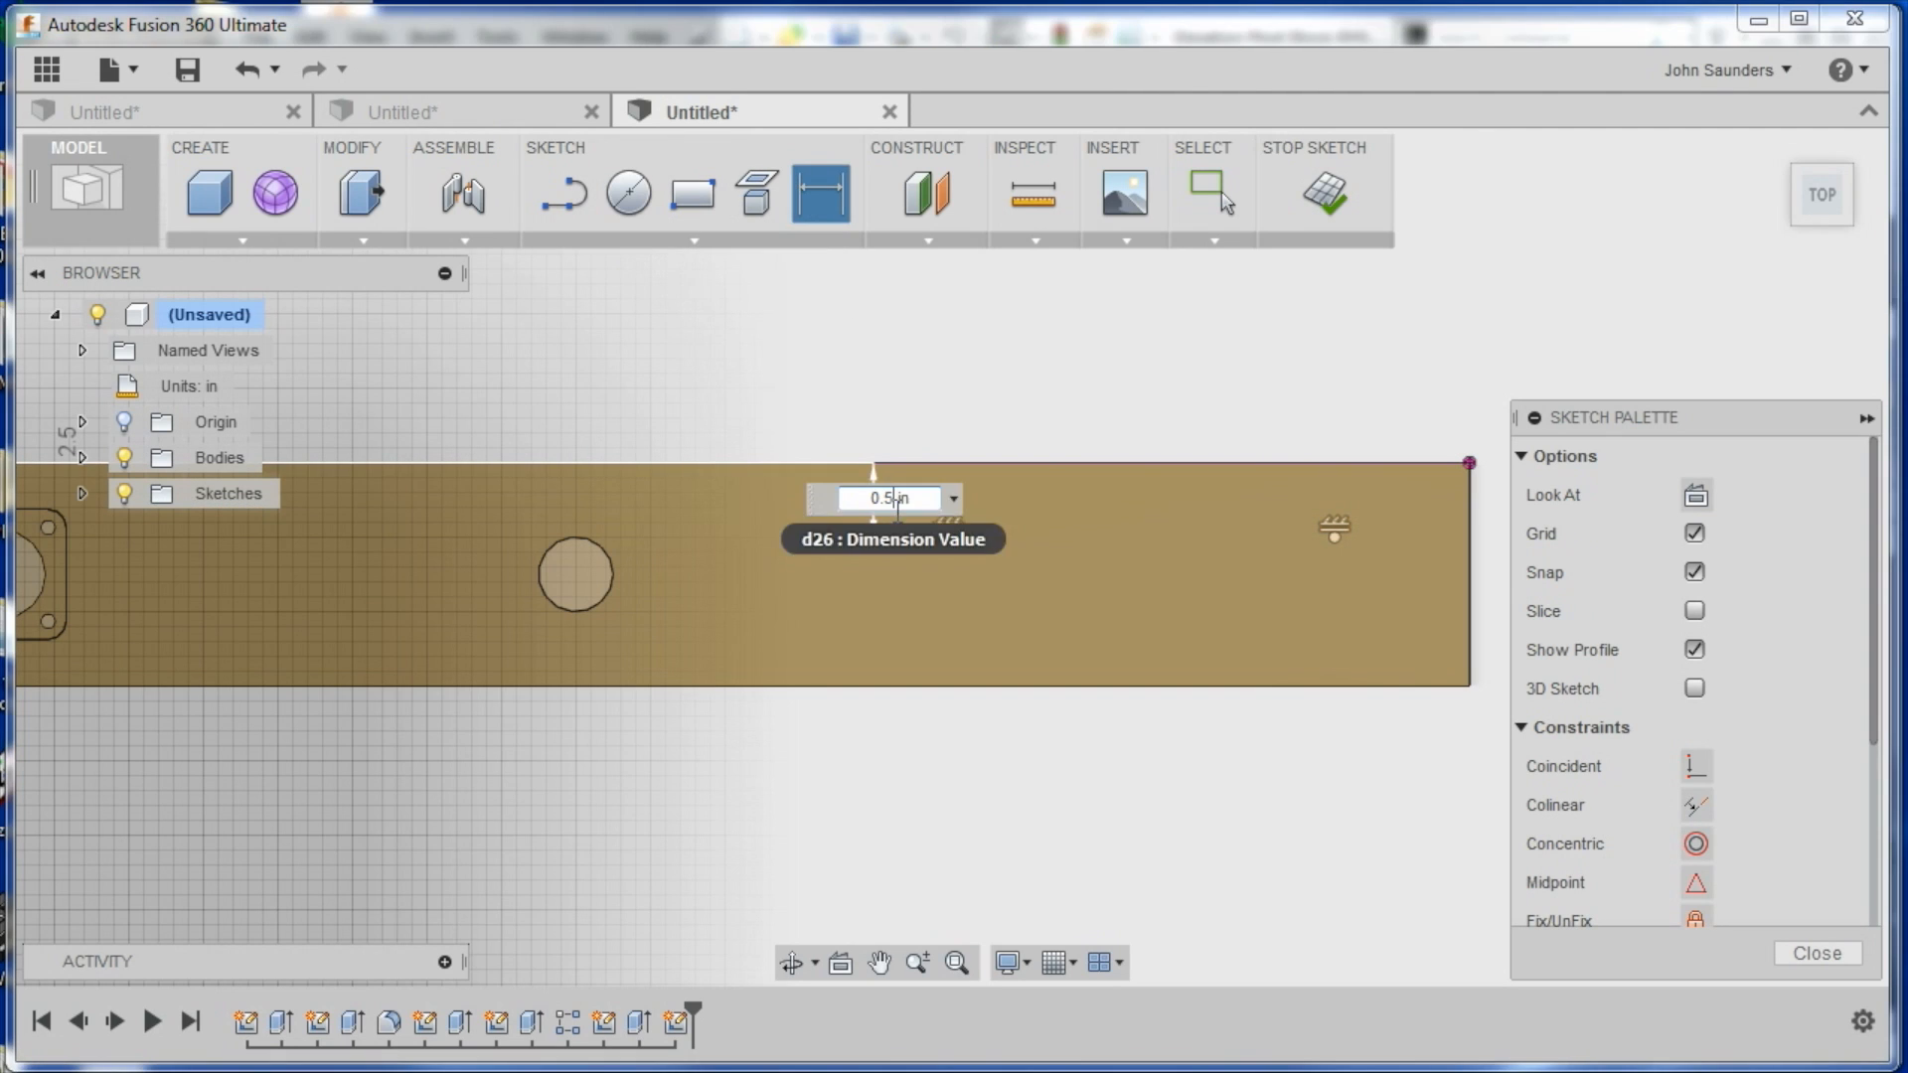
{"action": "type", "text": "75"}
{"action": "key", "text": "Return"}
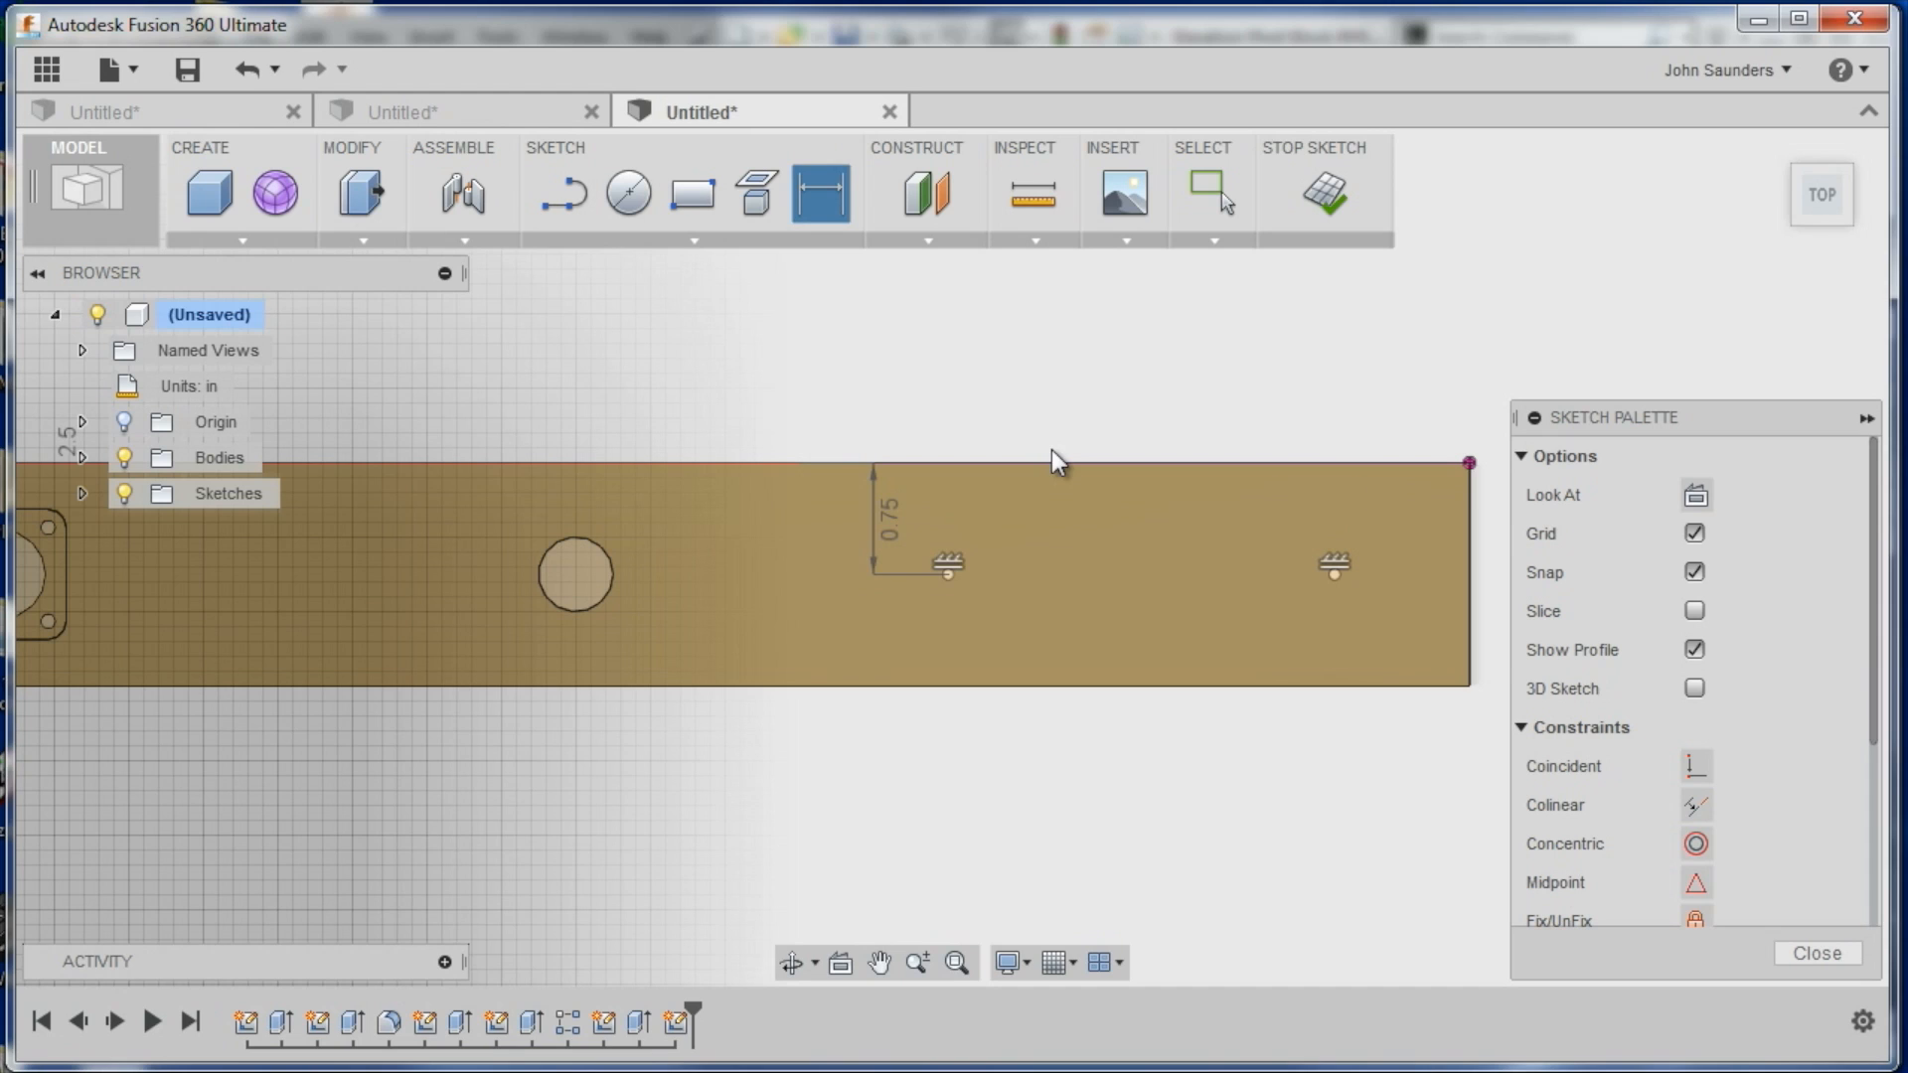
{"action": "double_click", "coordinate": [887, 512]}
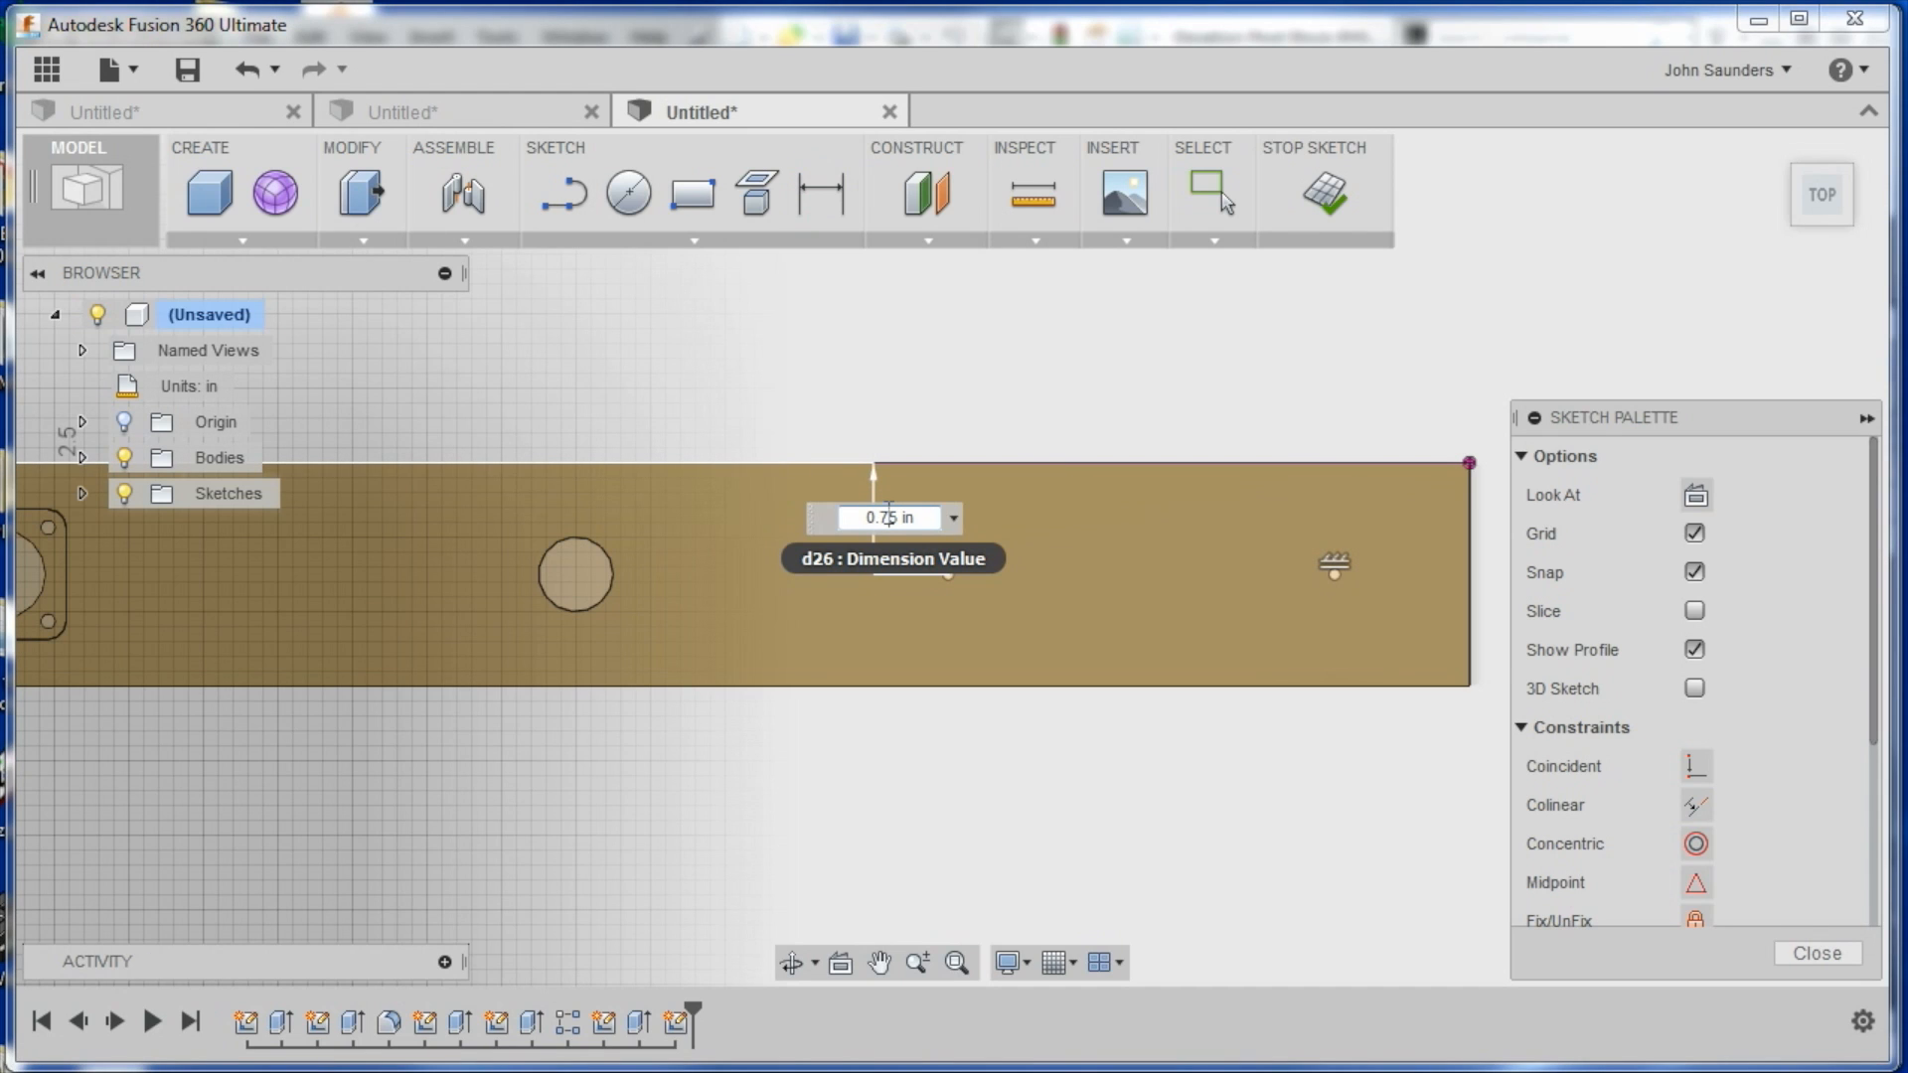
{"action": "key", "text": "BackSpace"}
{"action": "key", "text": "Return"}
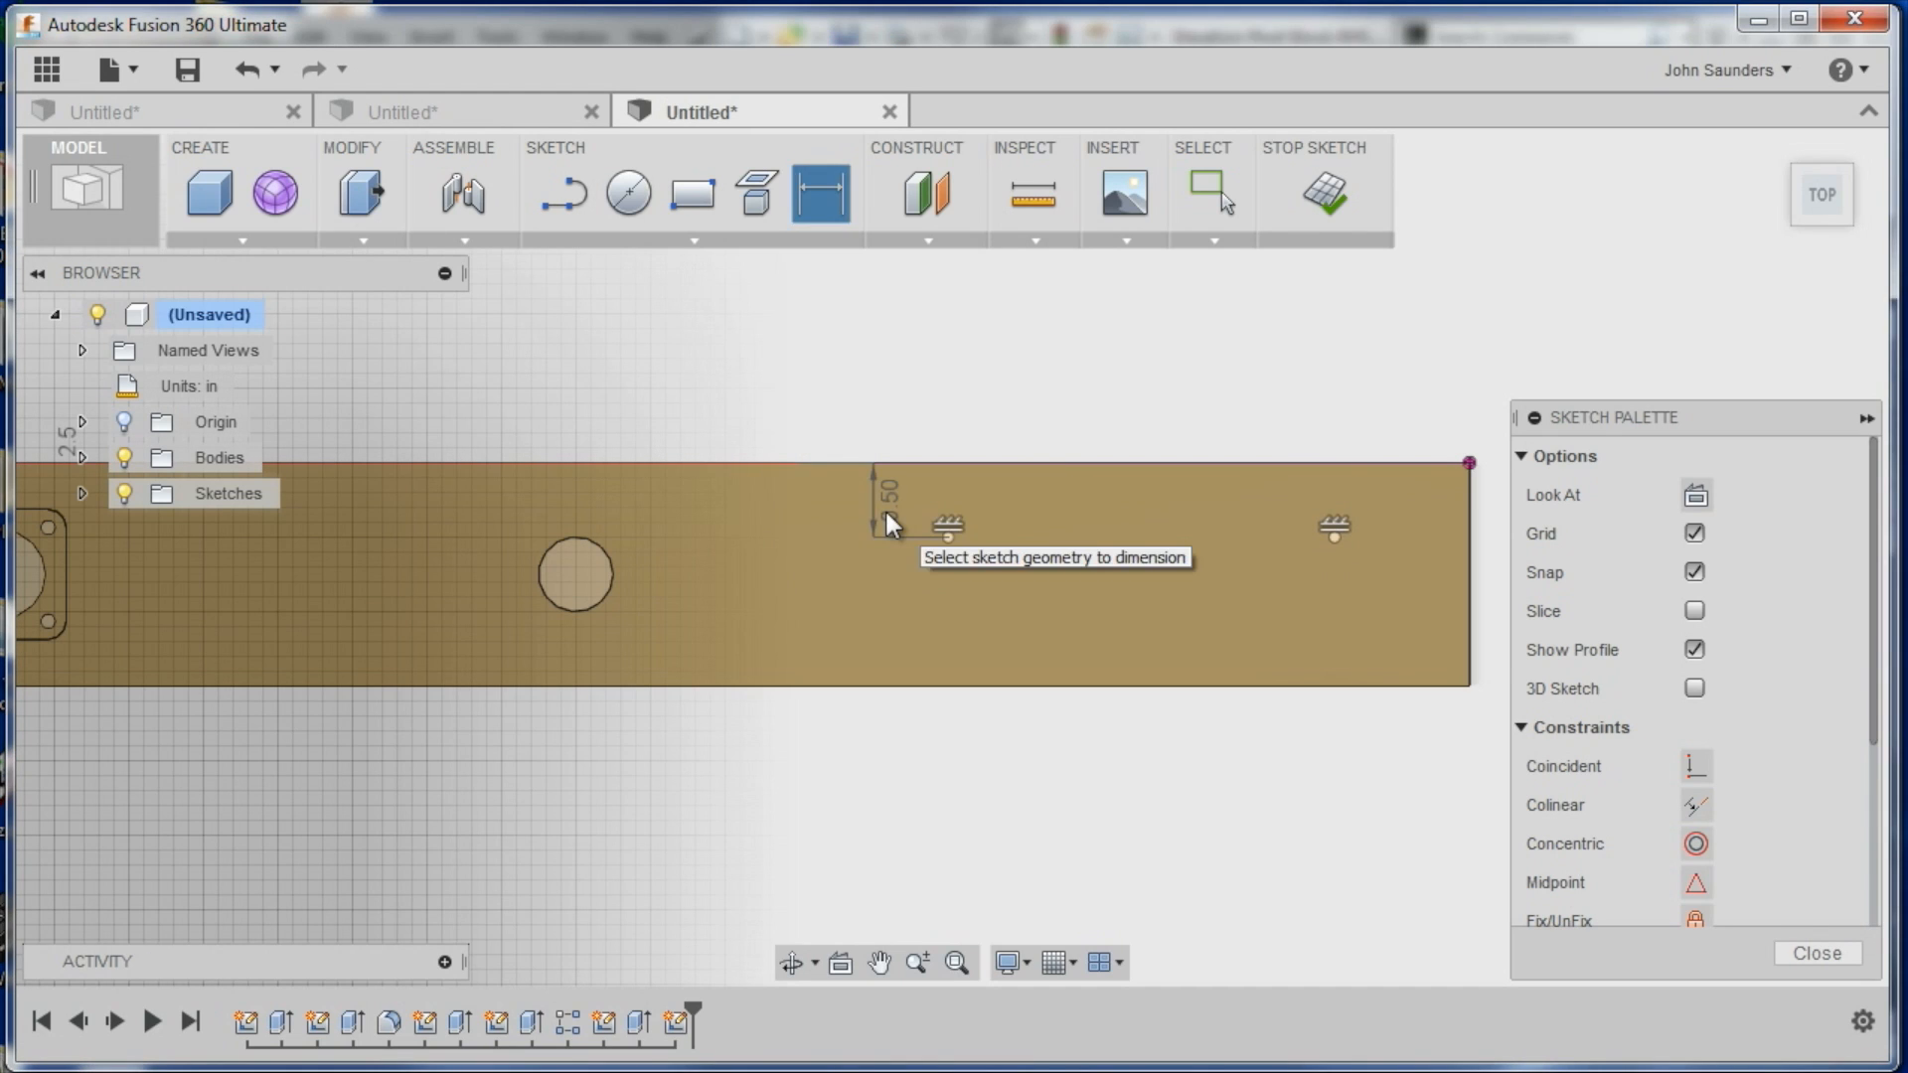
Dimension the spacing between the two sketch points at 2.5 in
{"action": "left_click", "coordinate": [946, 537]}
{"action": "left_click", "coordinate": [1334, 540]}
{"action": "left_click", "coordinate": [1191, 535]}
{"action": "type", "text": "2.5"}
{"action": "key", "text": "Return"}
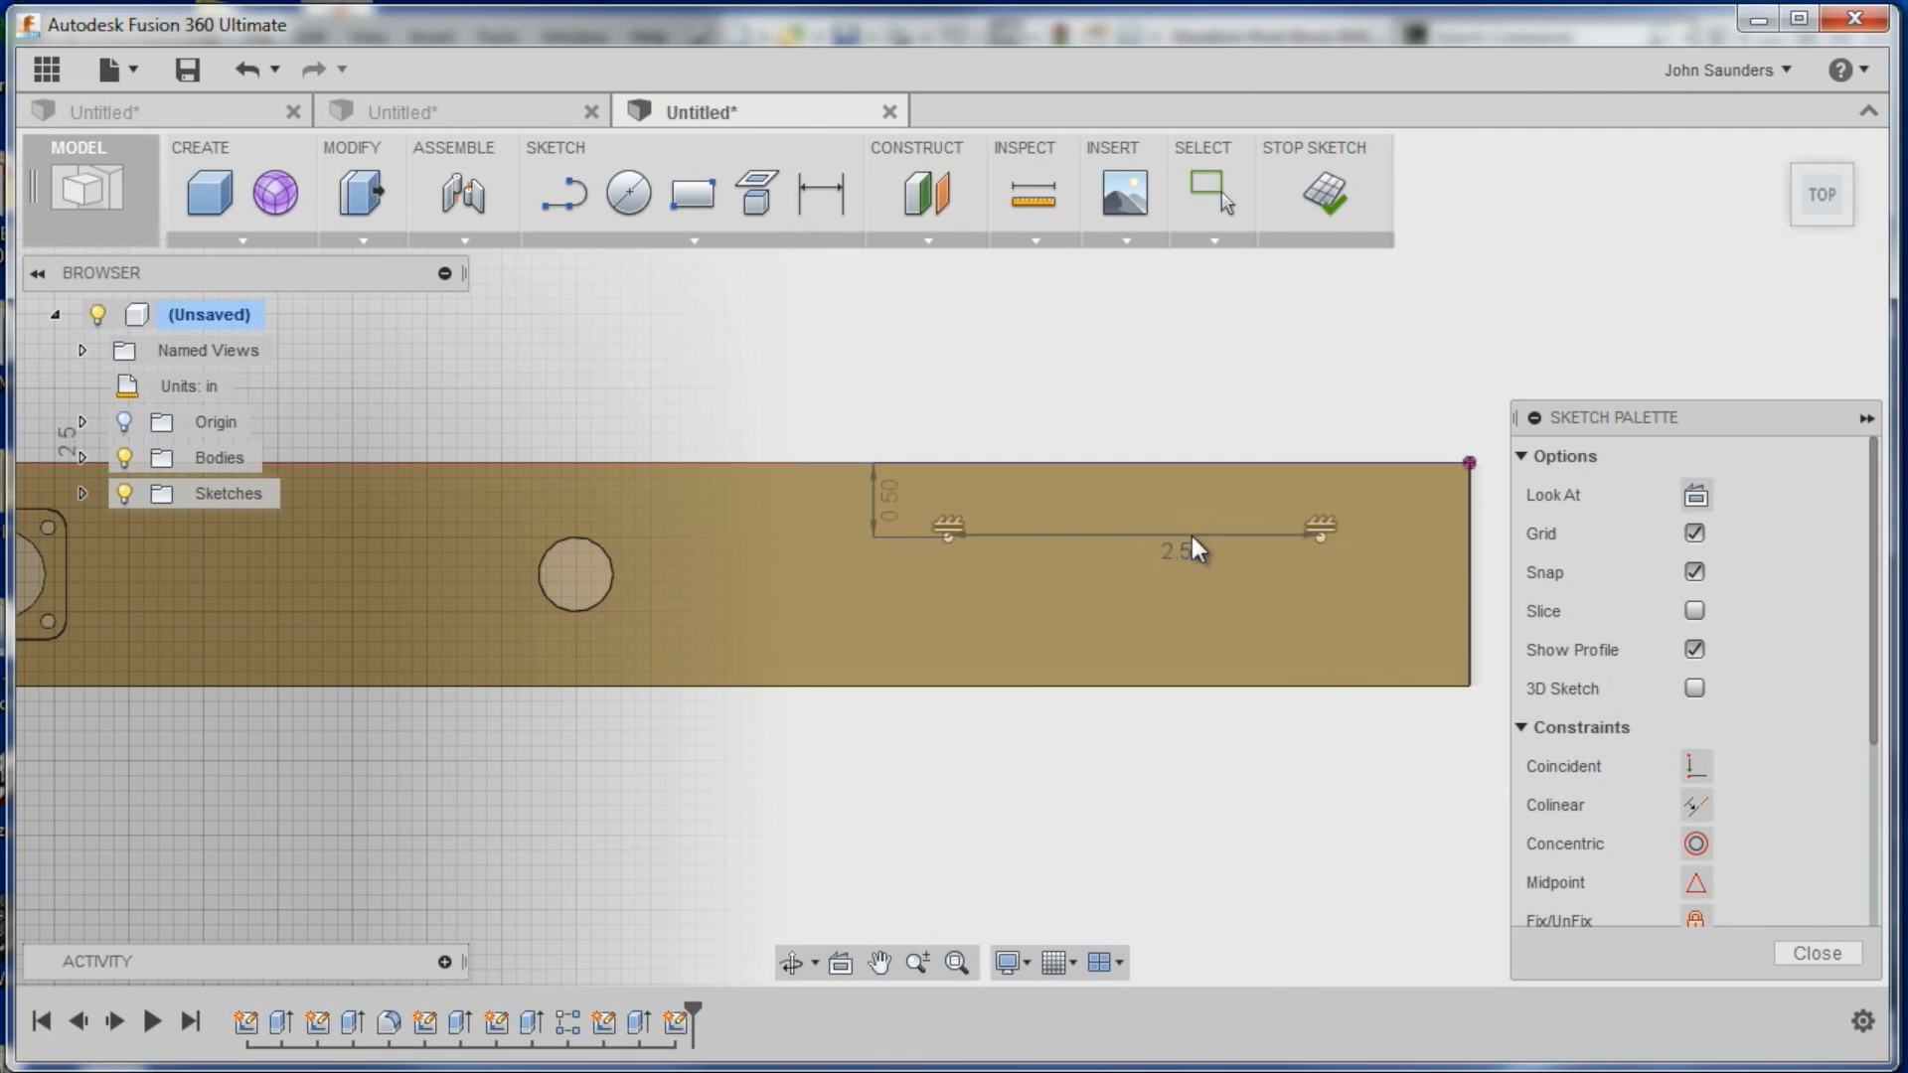
Start a Hole feature placed from sketch on the two sketch points beyond the center hole
{"action": "left_click", "coordinate": [225, 241]}
{"action": "left_click", "coordinate": [267, 700]}
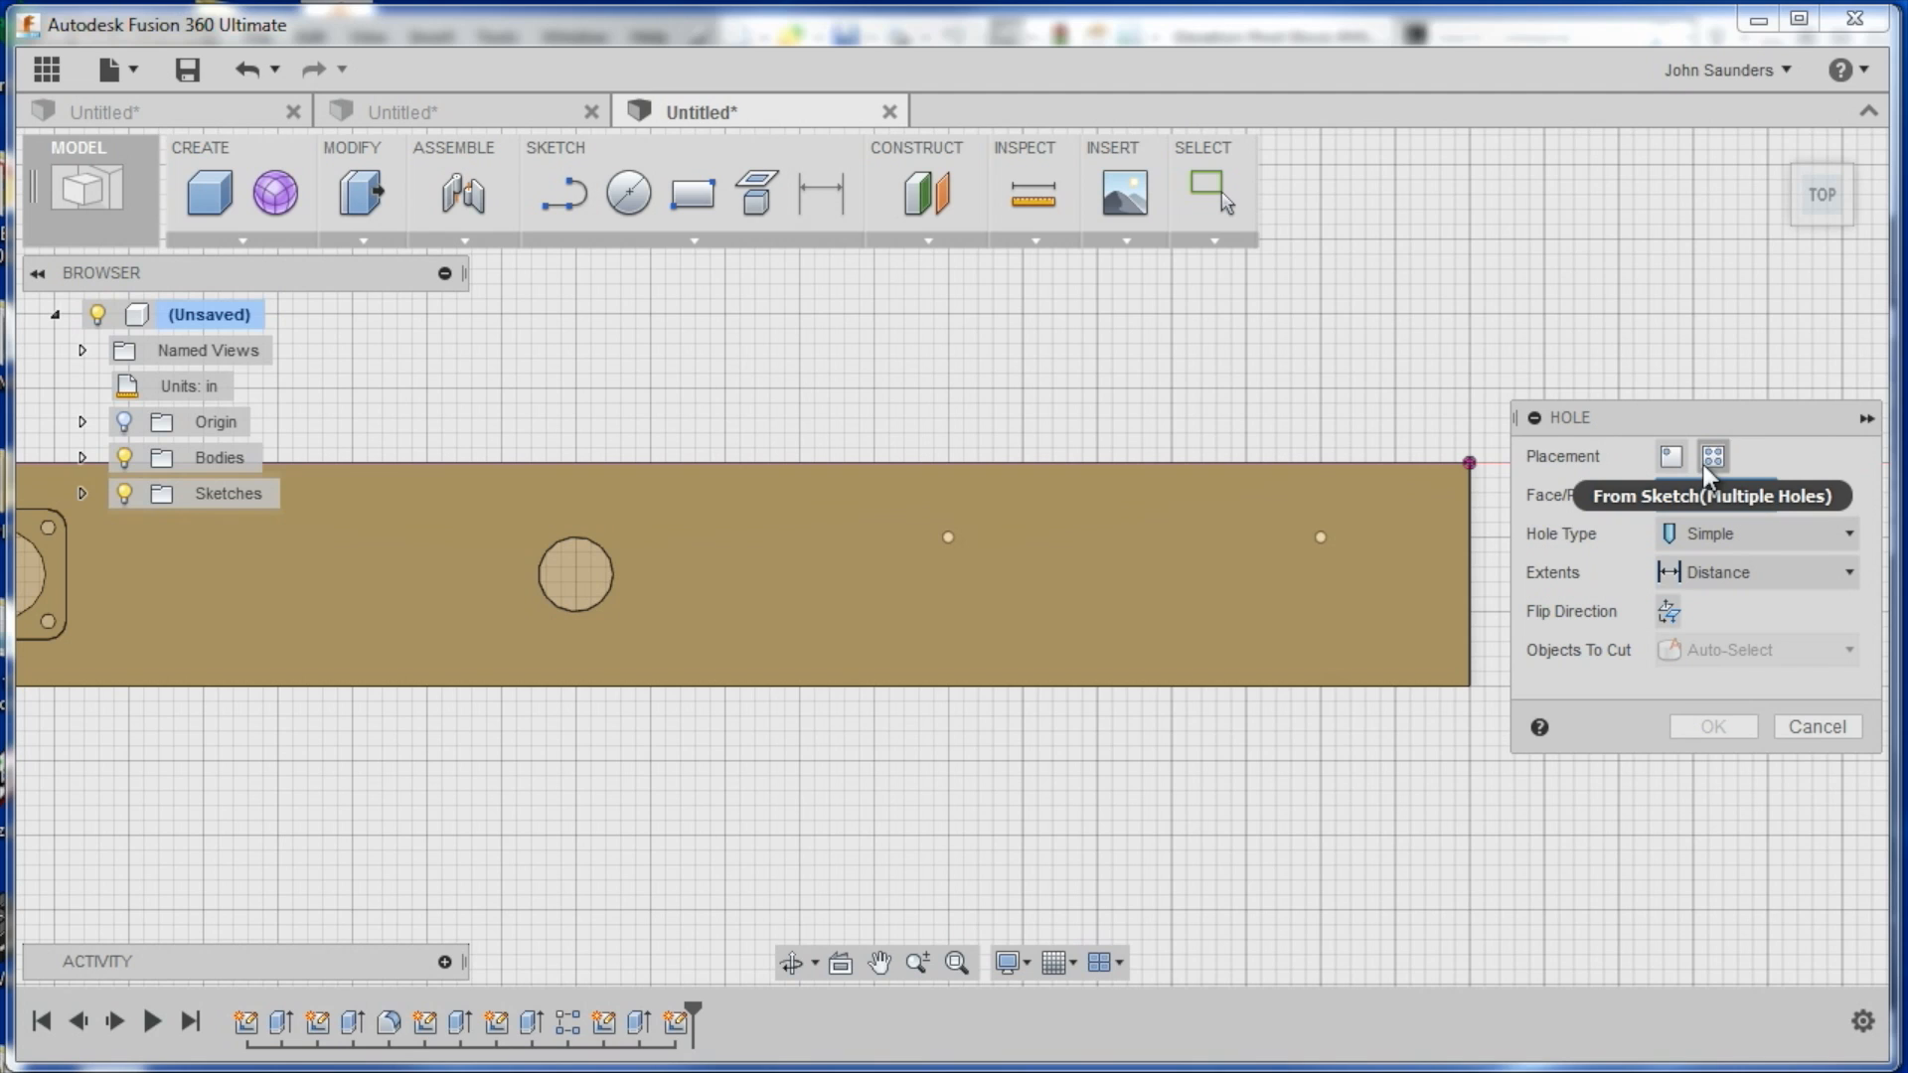
{"action": "left_click", "coordinate": [1707, 458]}
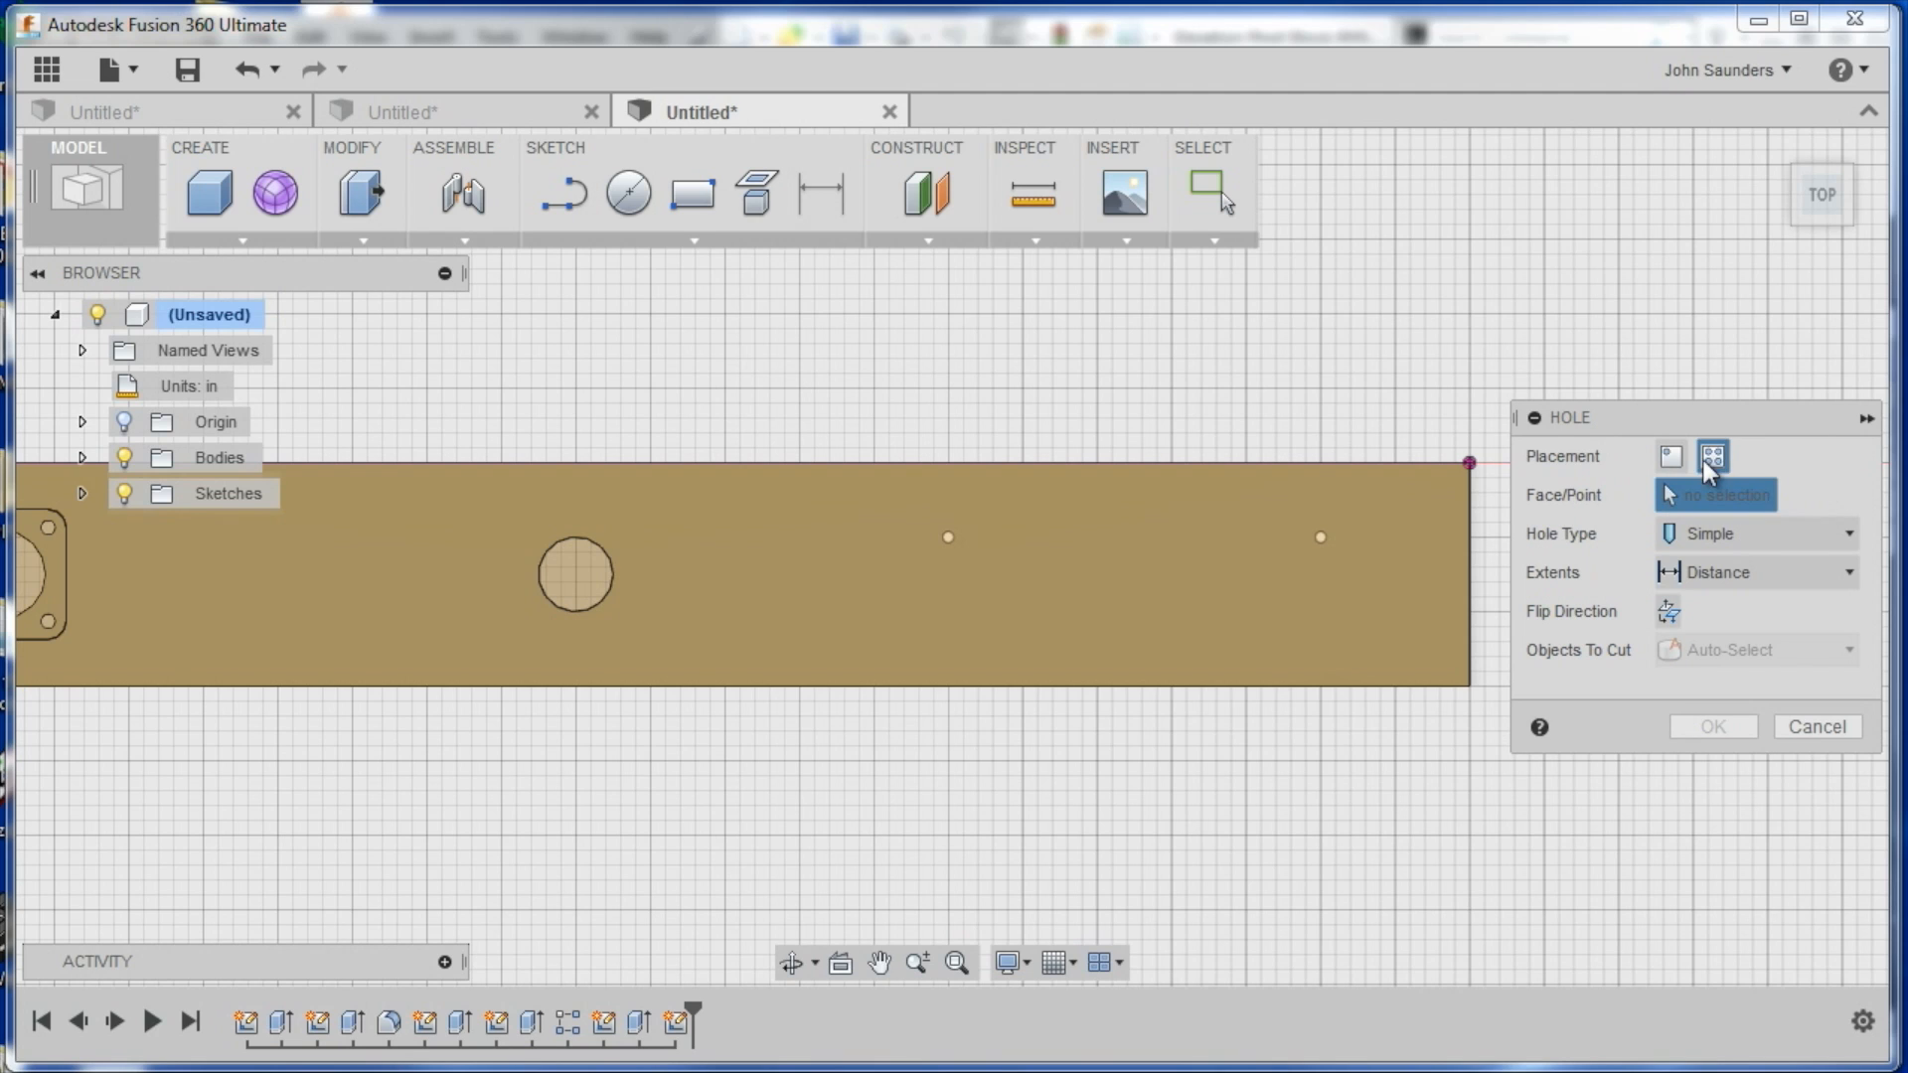
{"action": "left_click", "coordinate": [1322, 538]}
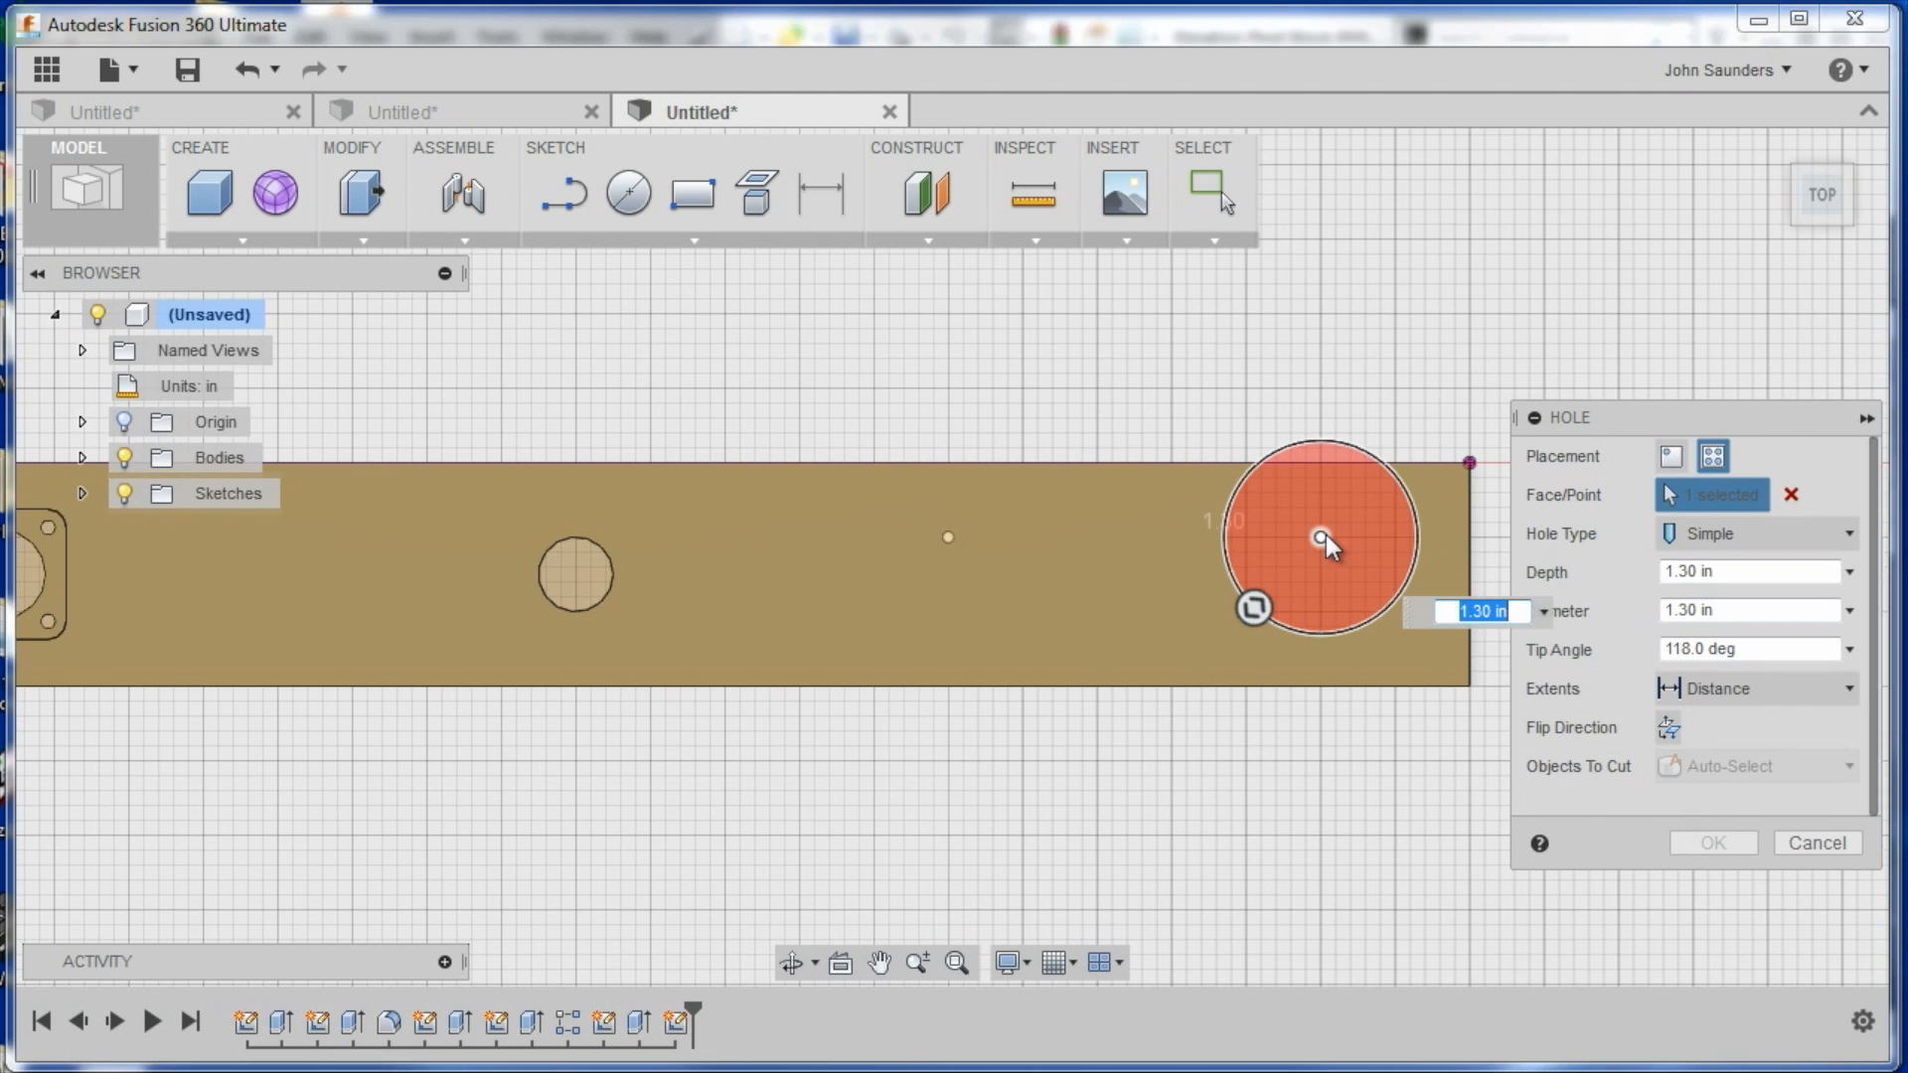
{"action": "left_click", "coordinate": [948, 537]}
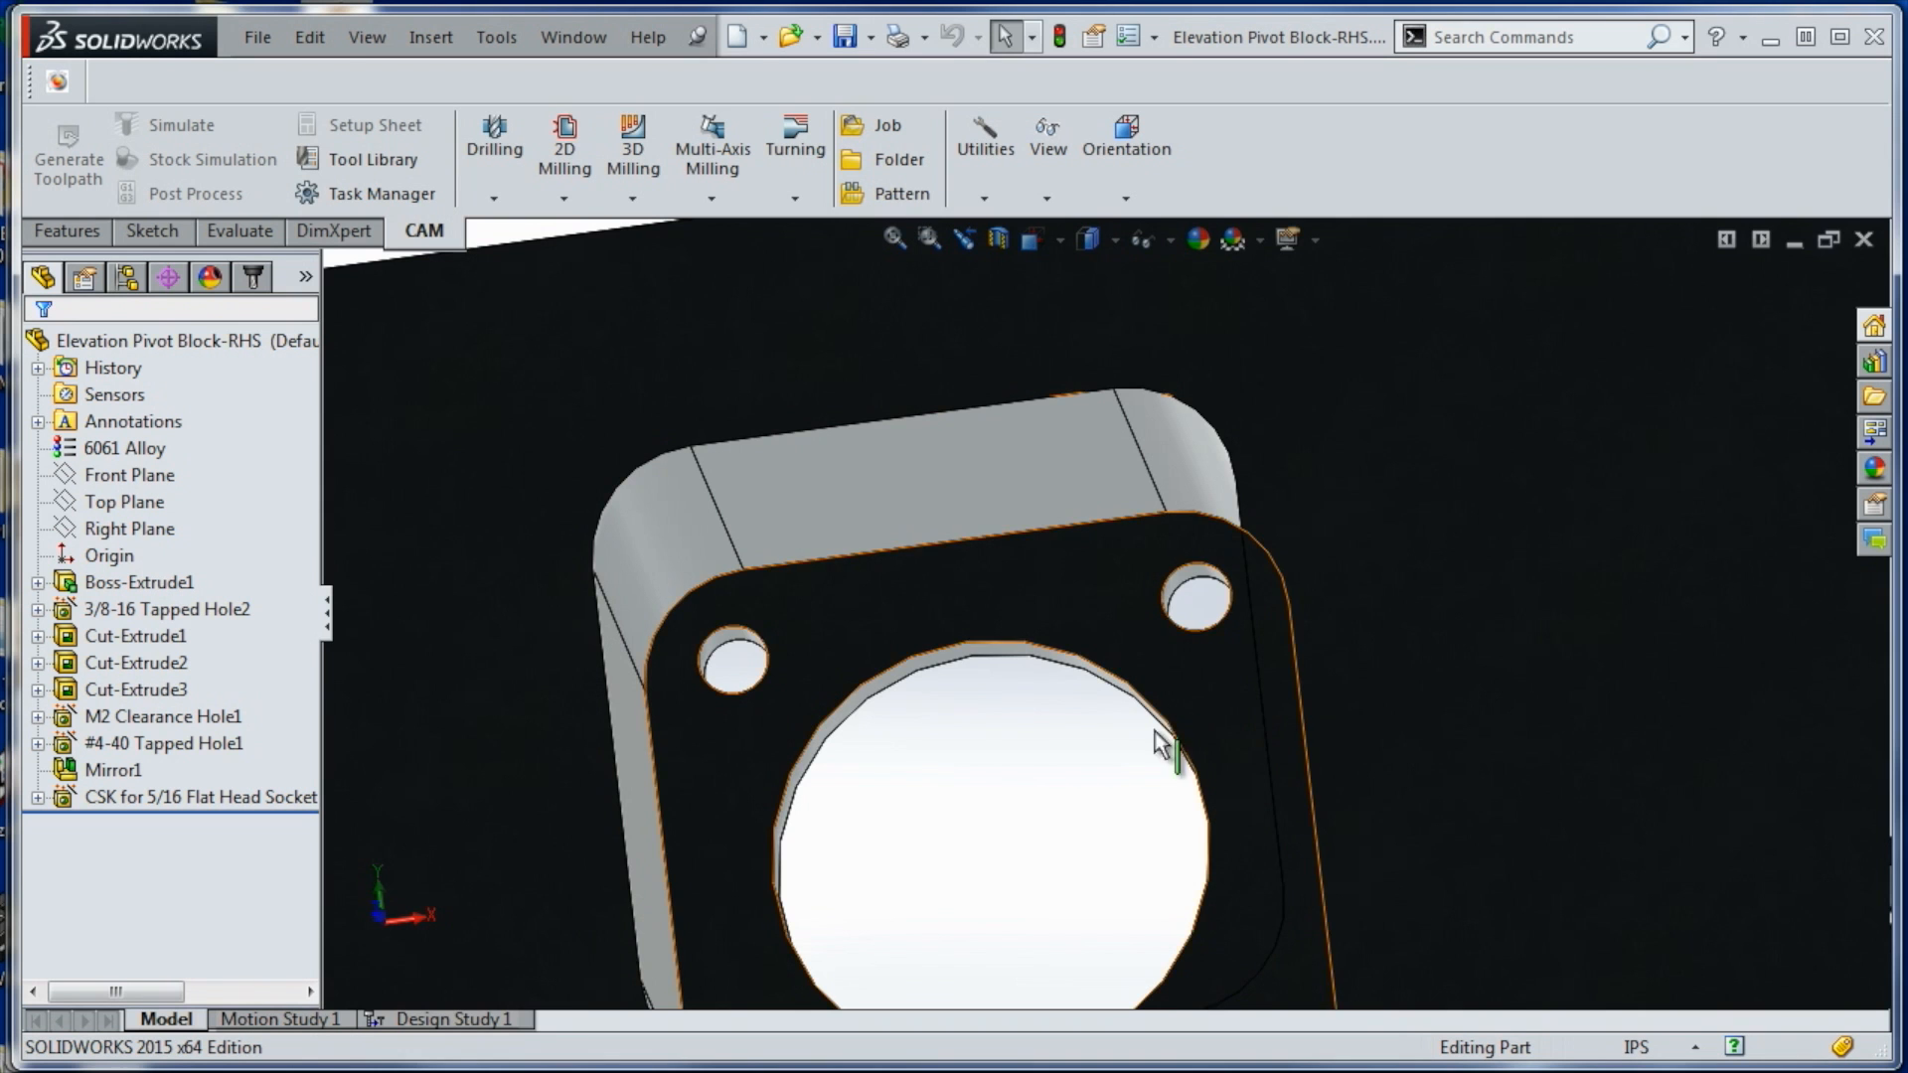
Switch to the SolidWorks reference part and check the inner and outer diameters of a countersunk hole
{"action": "scroll", "coordinate": [1155, 731], "scroll_direction": "up", "scroll_amount": 9}
{"action": "middle_click_drag", "start_coordinate": [1554, 762], "coordinate": [1192, 817], "text": "ctrl"}
{"action": "middle_click_drag", "start_coordinate": [1361, 652], "coordinate": [1452, 574]}
{"action": "scroll", "coordinate": [1453, 575], "scroll_direction": "down", "scroll_amount": 6}
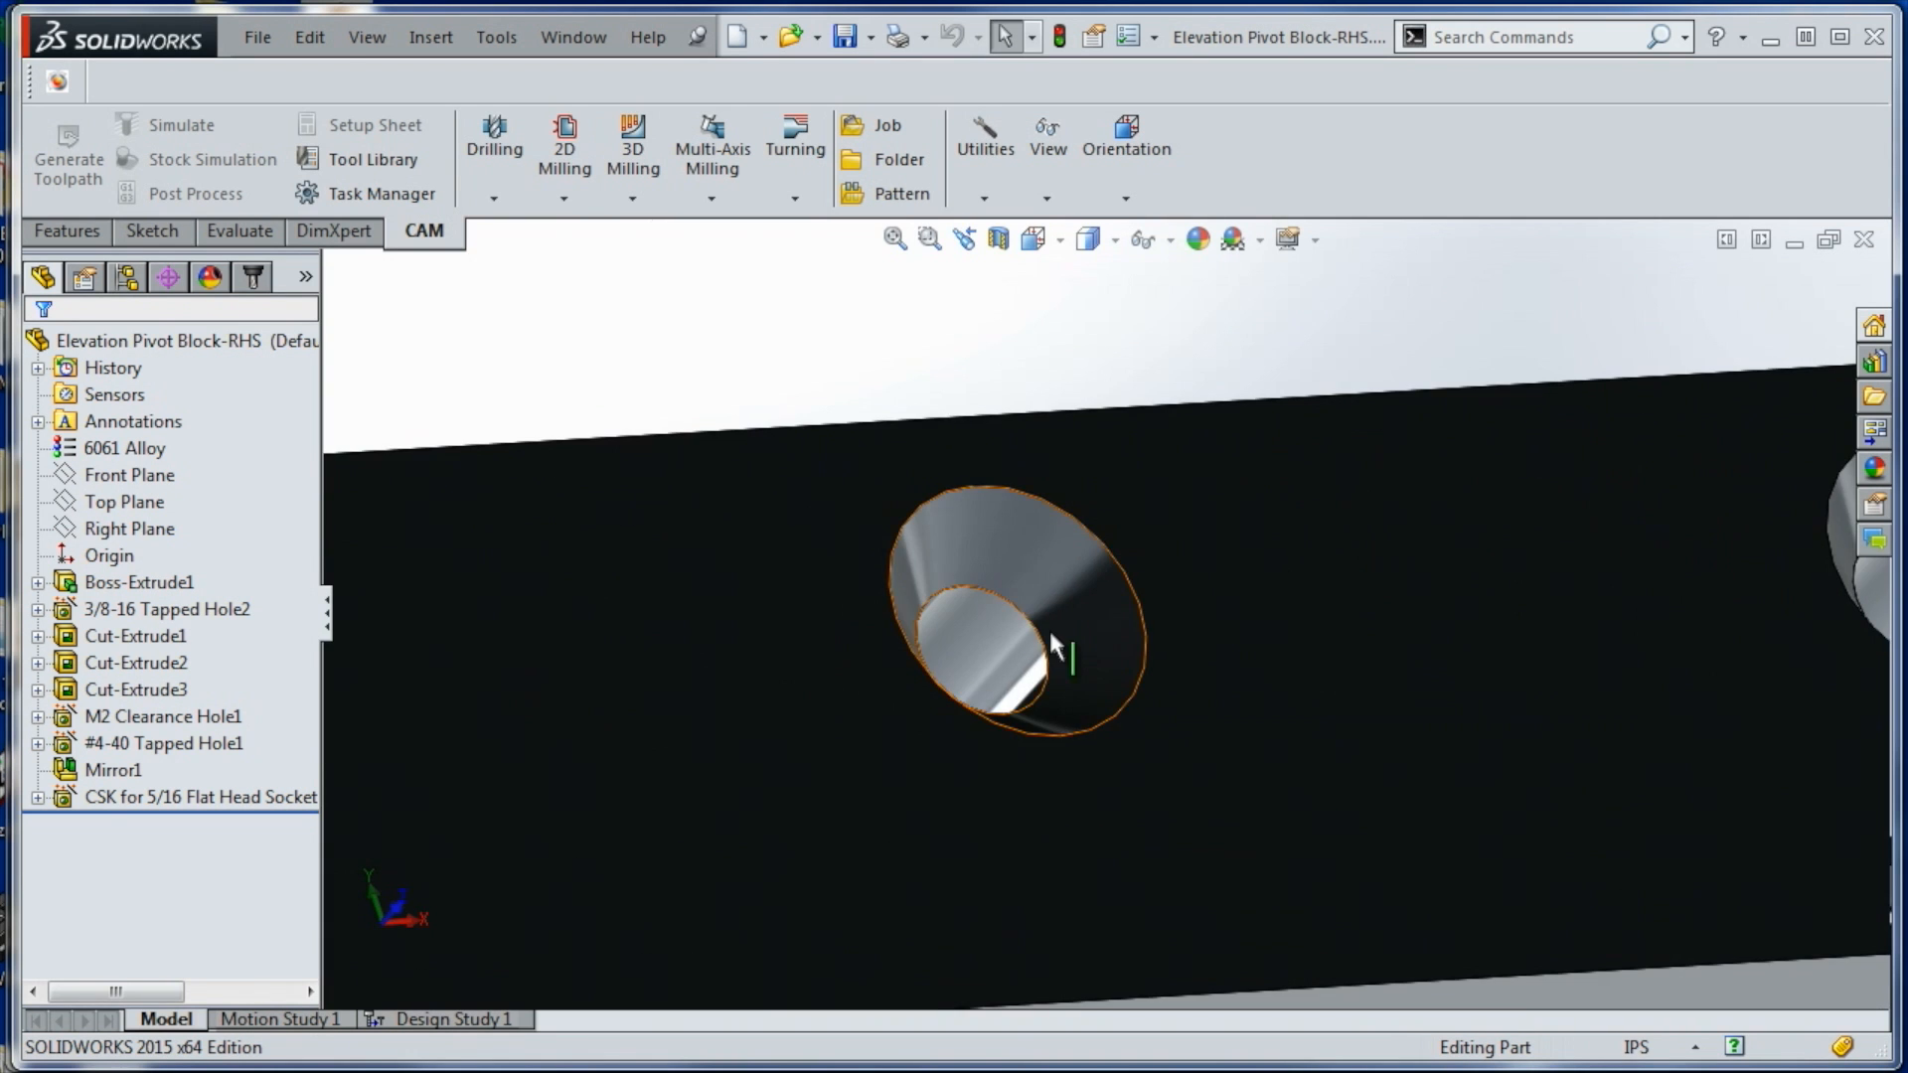
{"action": "left_click", "coordinate": [1045, 646]}
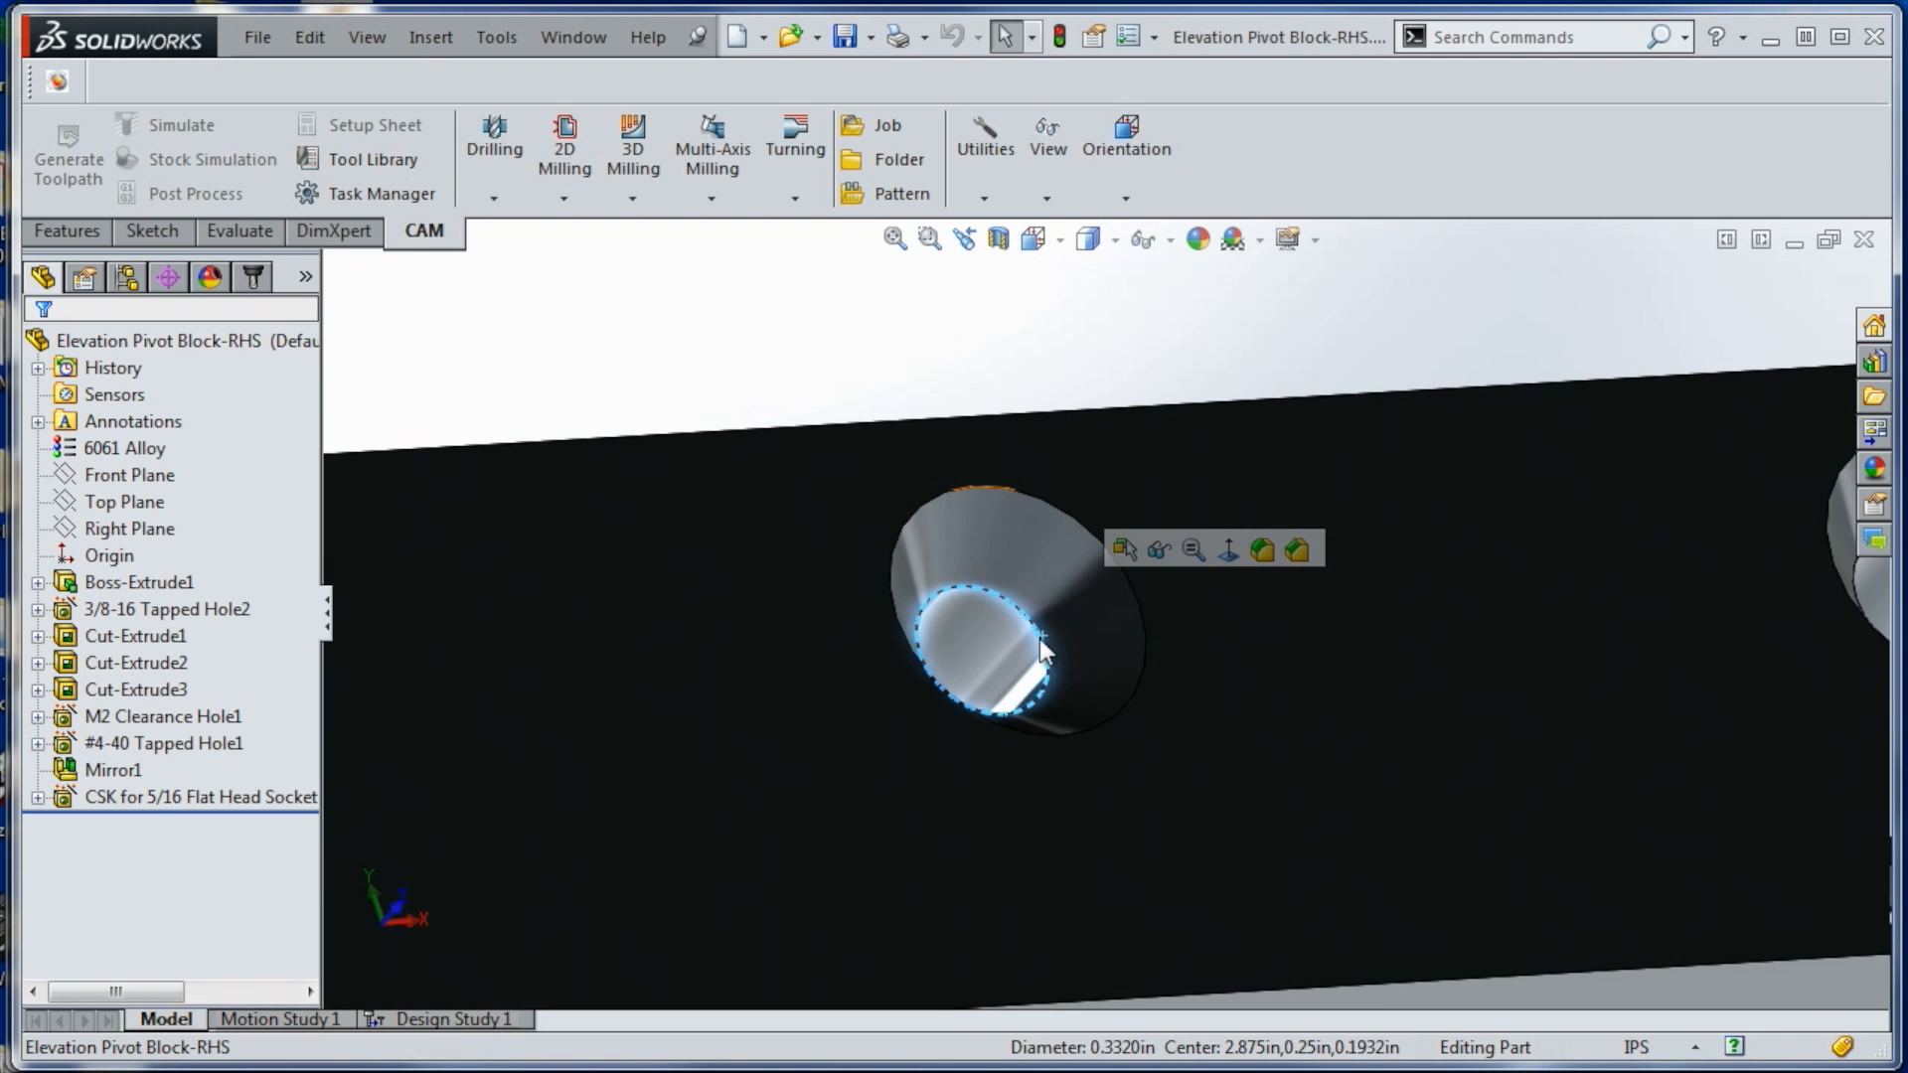
{"action": "left_click", "coordinate": [1077, 527]}
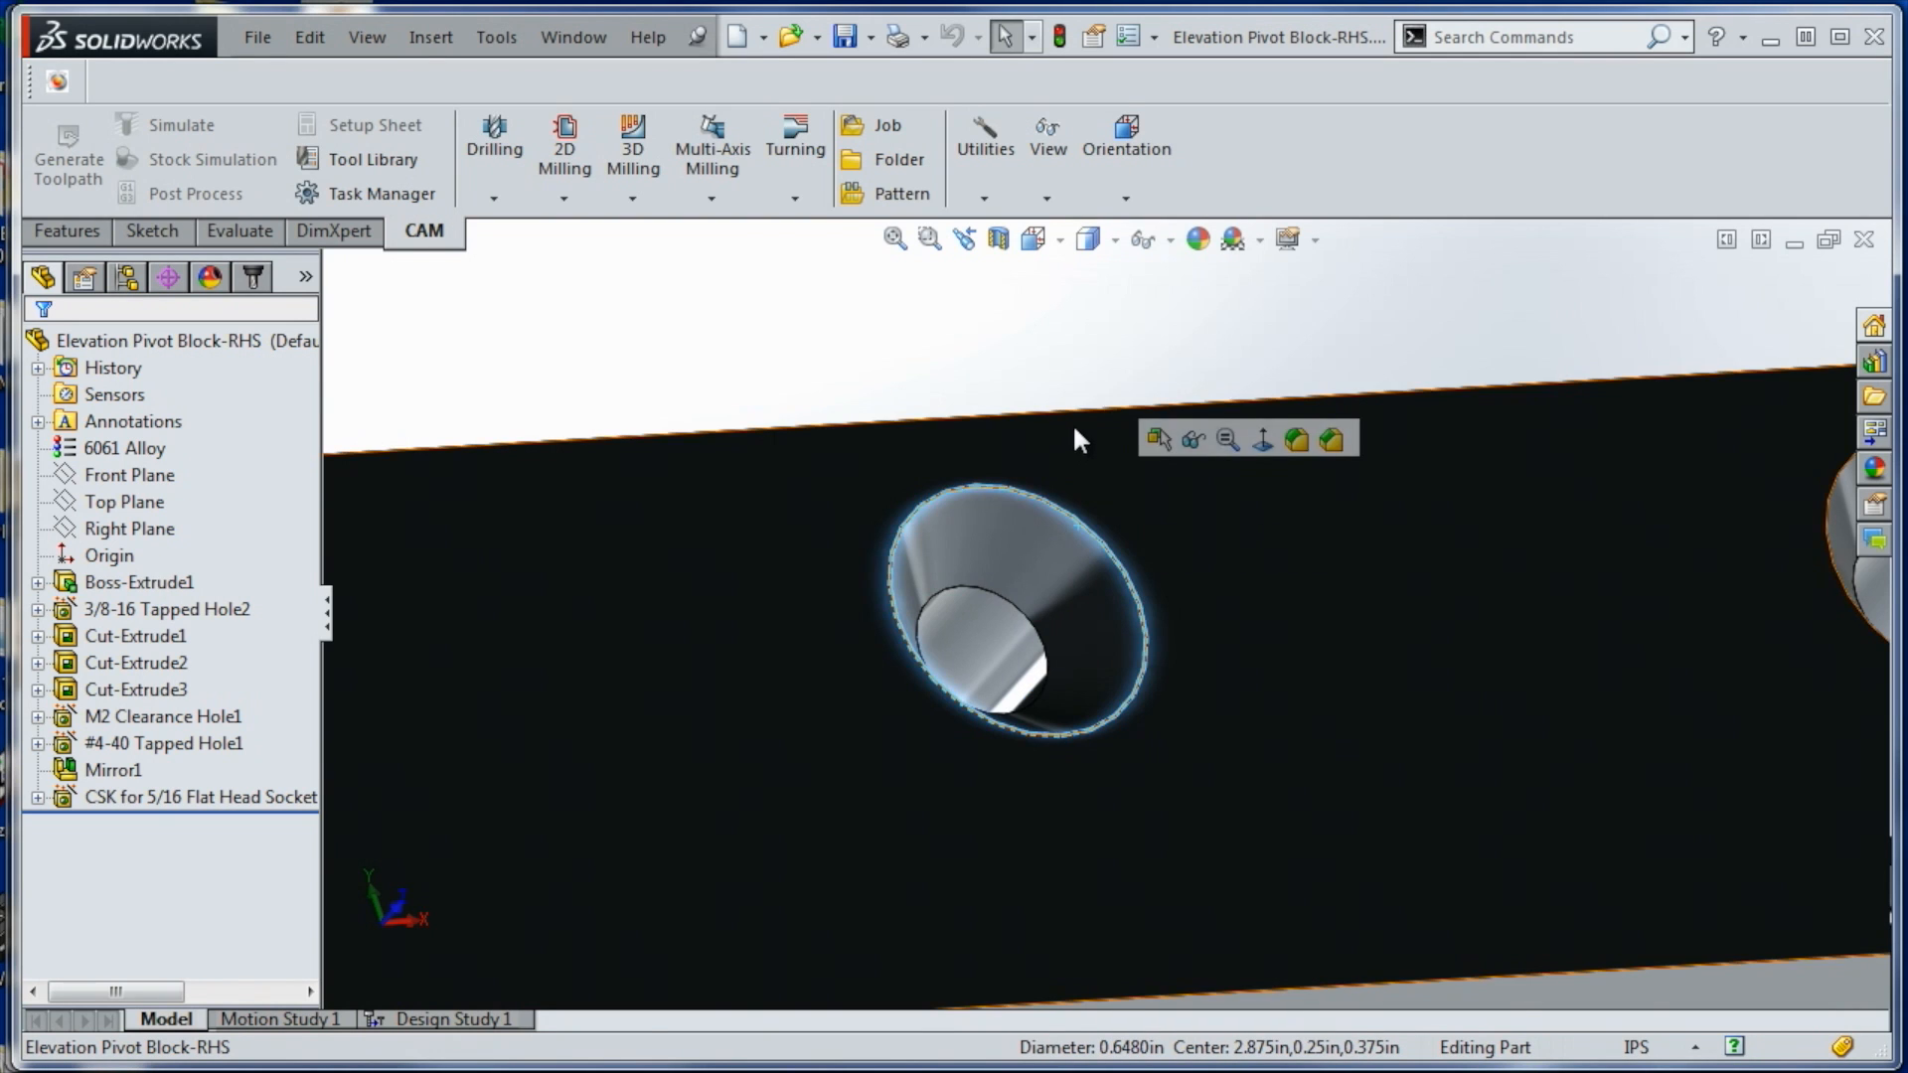
Switch back to Fusion 360 and make the two holes Countersink type with a depth of 1 in
{"action": "key", "text": "alt+Tab"}
{"action": "left_click", "coordinate": [1746, 533]}
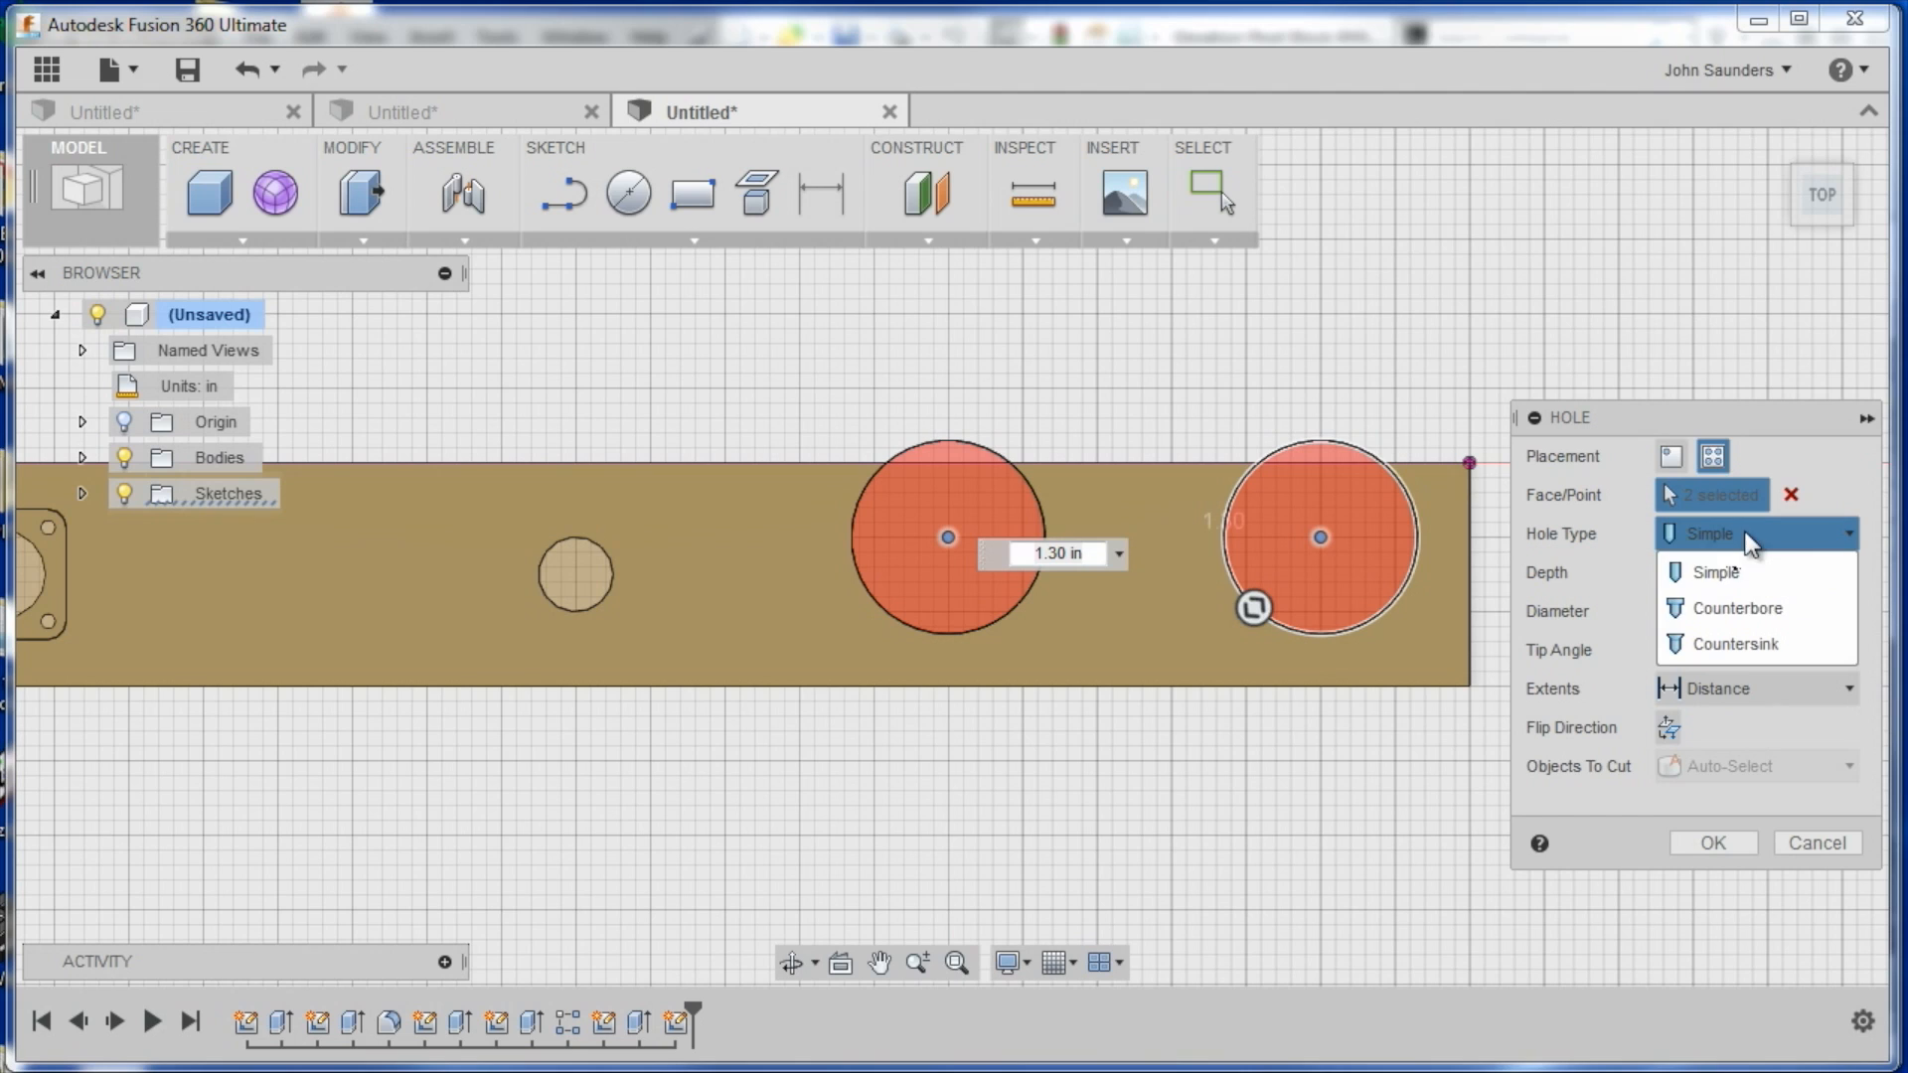
{"action": "left_click", "coordinate": [1771, 644]}
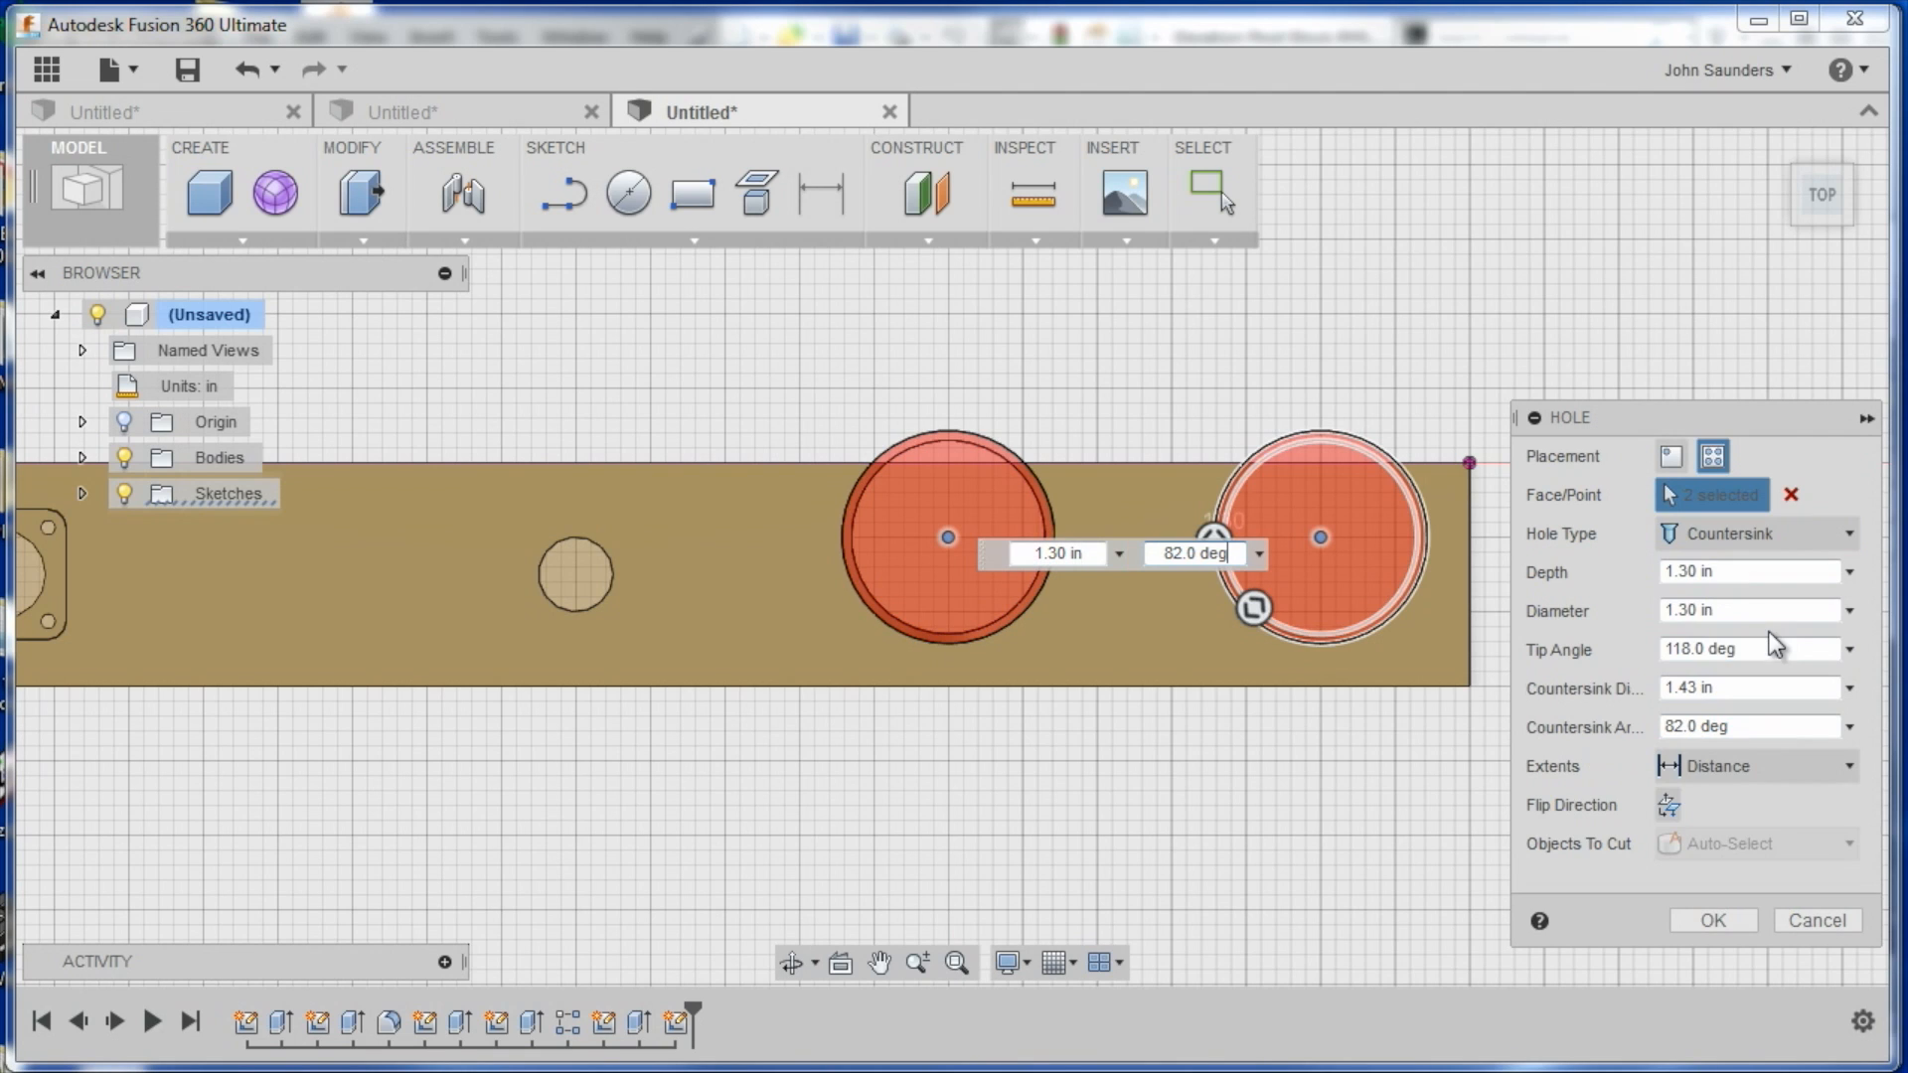
{"action": "left_click", "coordinate": [1689, 572]}
{"action": "type", "text": "."}
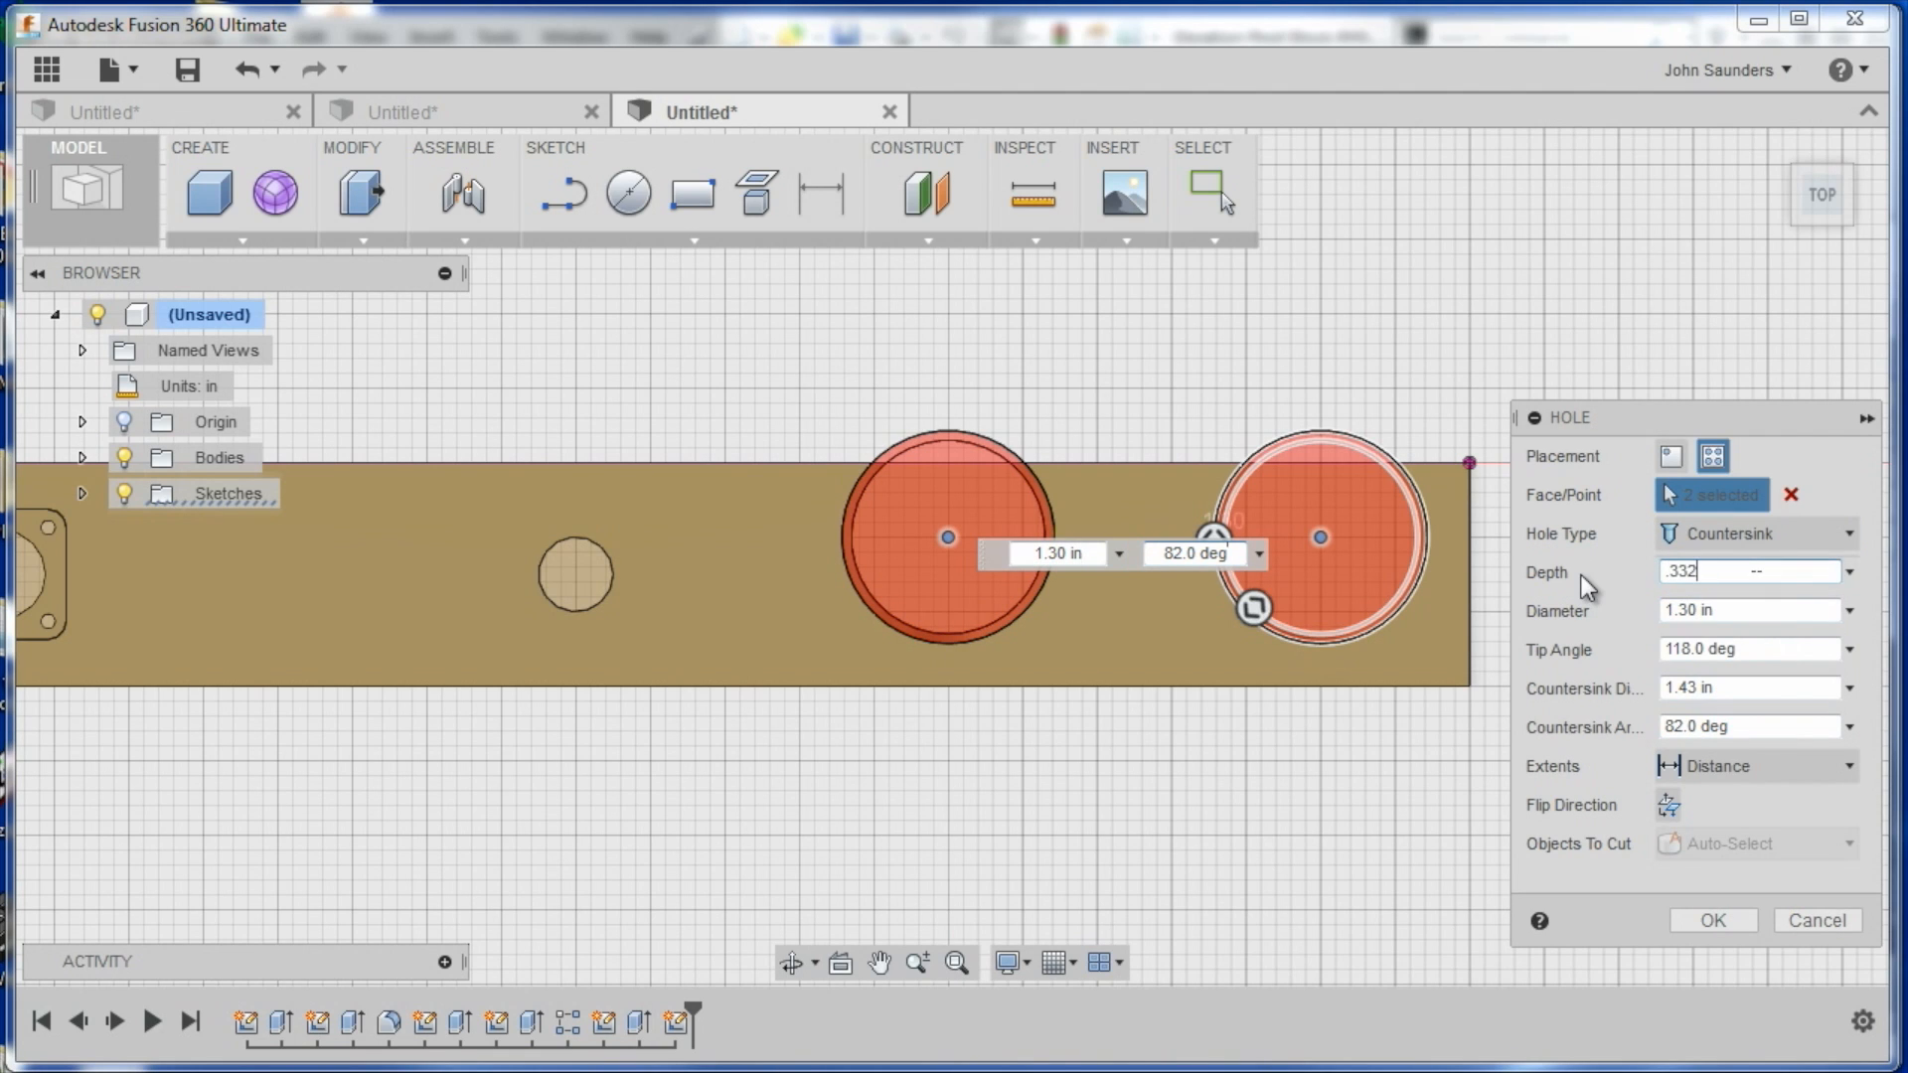
{"action": "type", "text": "332"}
{"action": "key", "text": "Tab"}
{"action": "left_click", "coordinate": [1709, 573]}
{"action": "type", "text": "1"}
{"action": "key", "text": "Tab"}
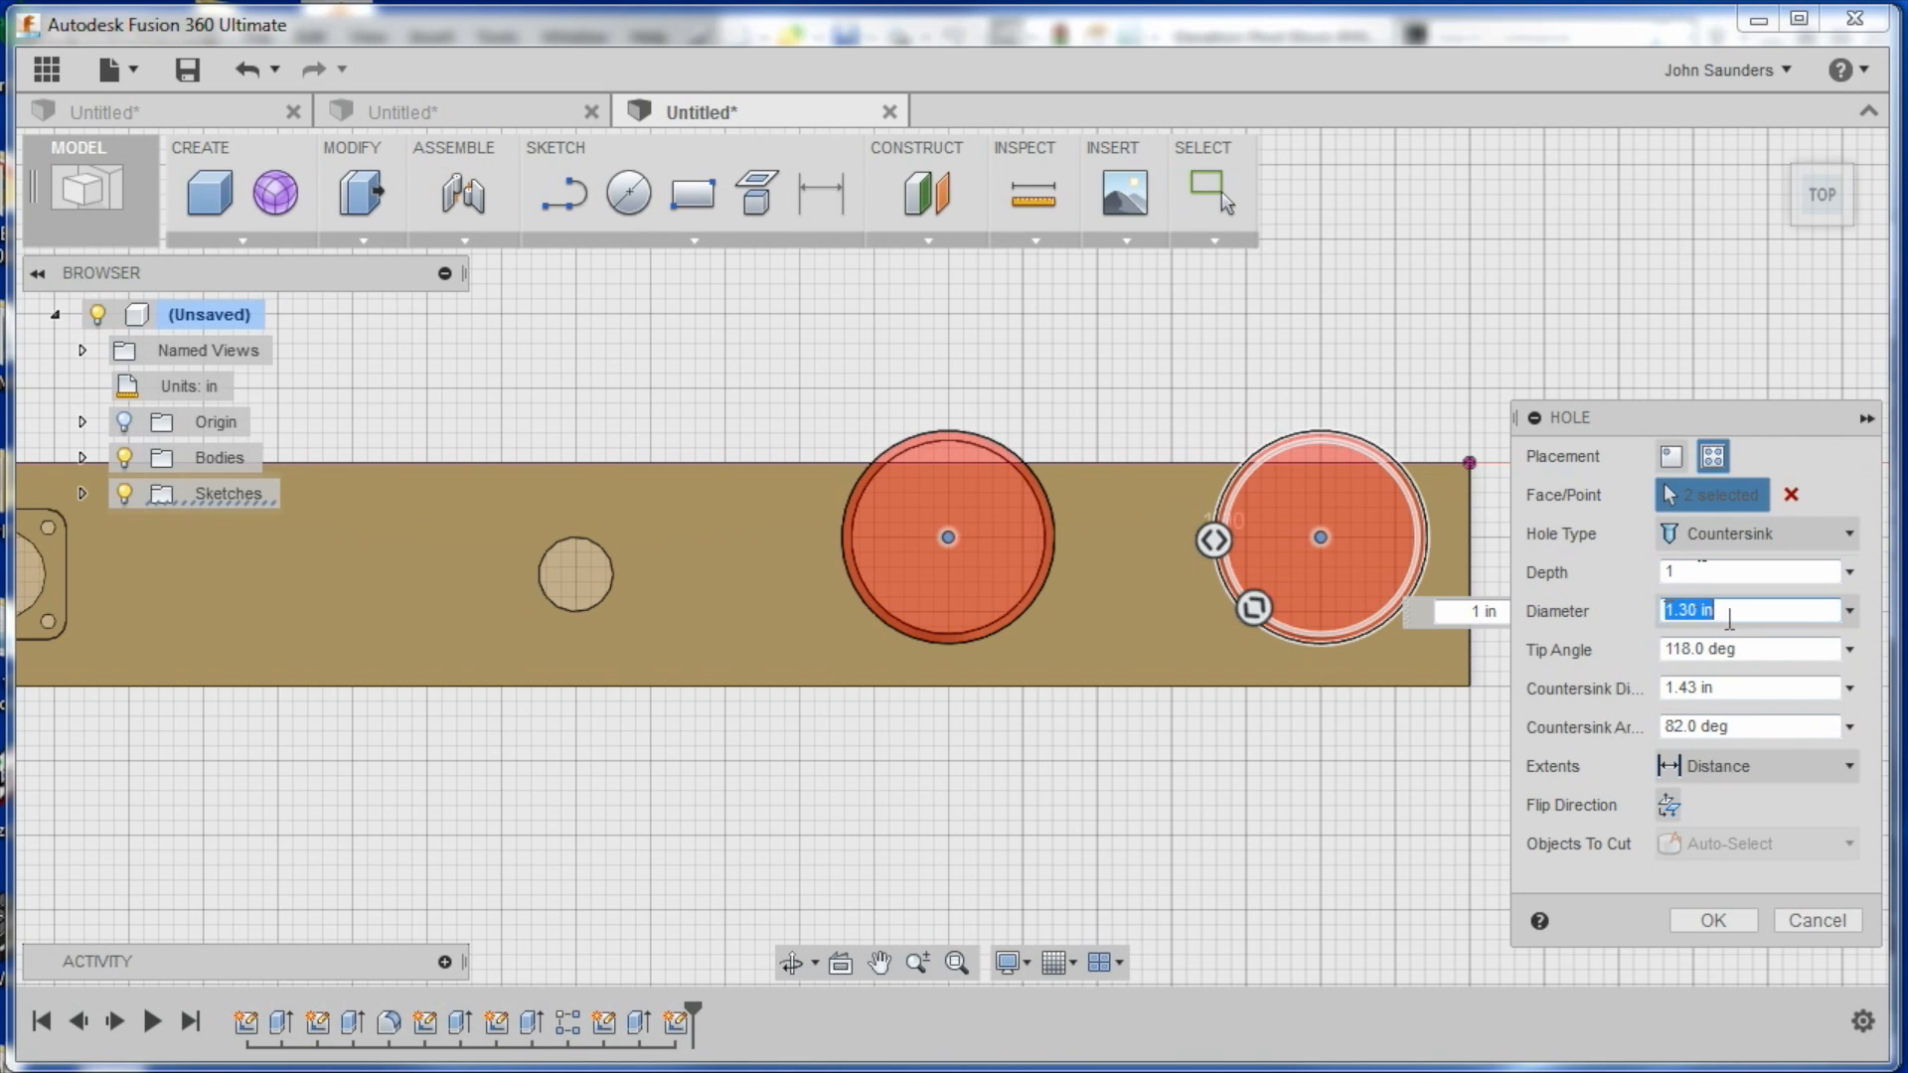
Set the hole diameter to 0.332 in and the countersink diameter to 0.648 in, and create the holes
{"action": "type", "text": ".332"}
{"action": "key", "text": "Tab"}
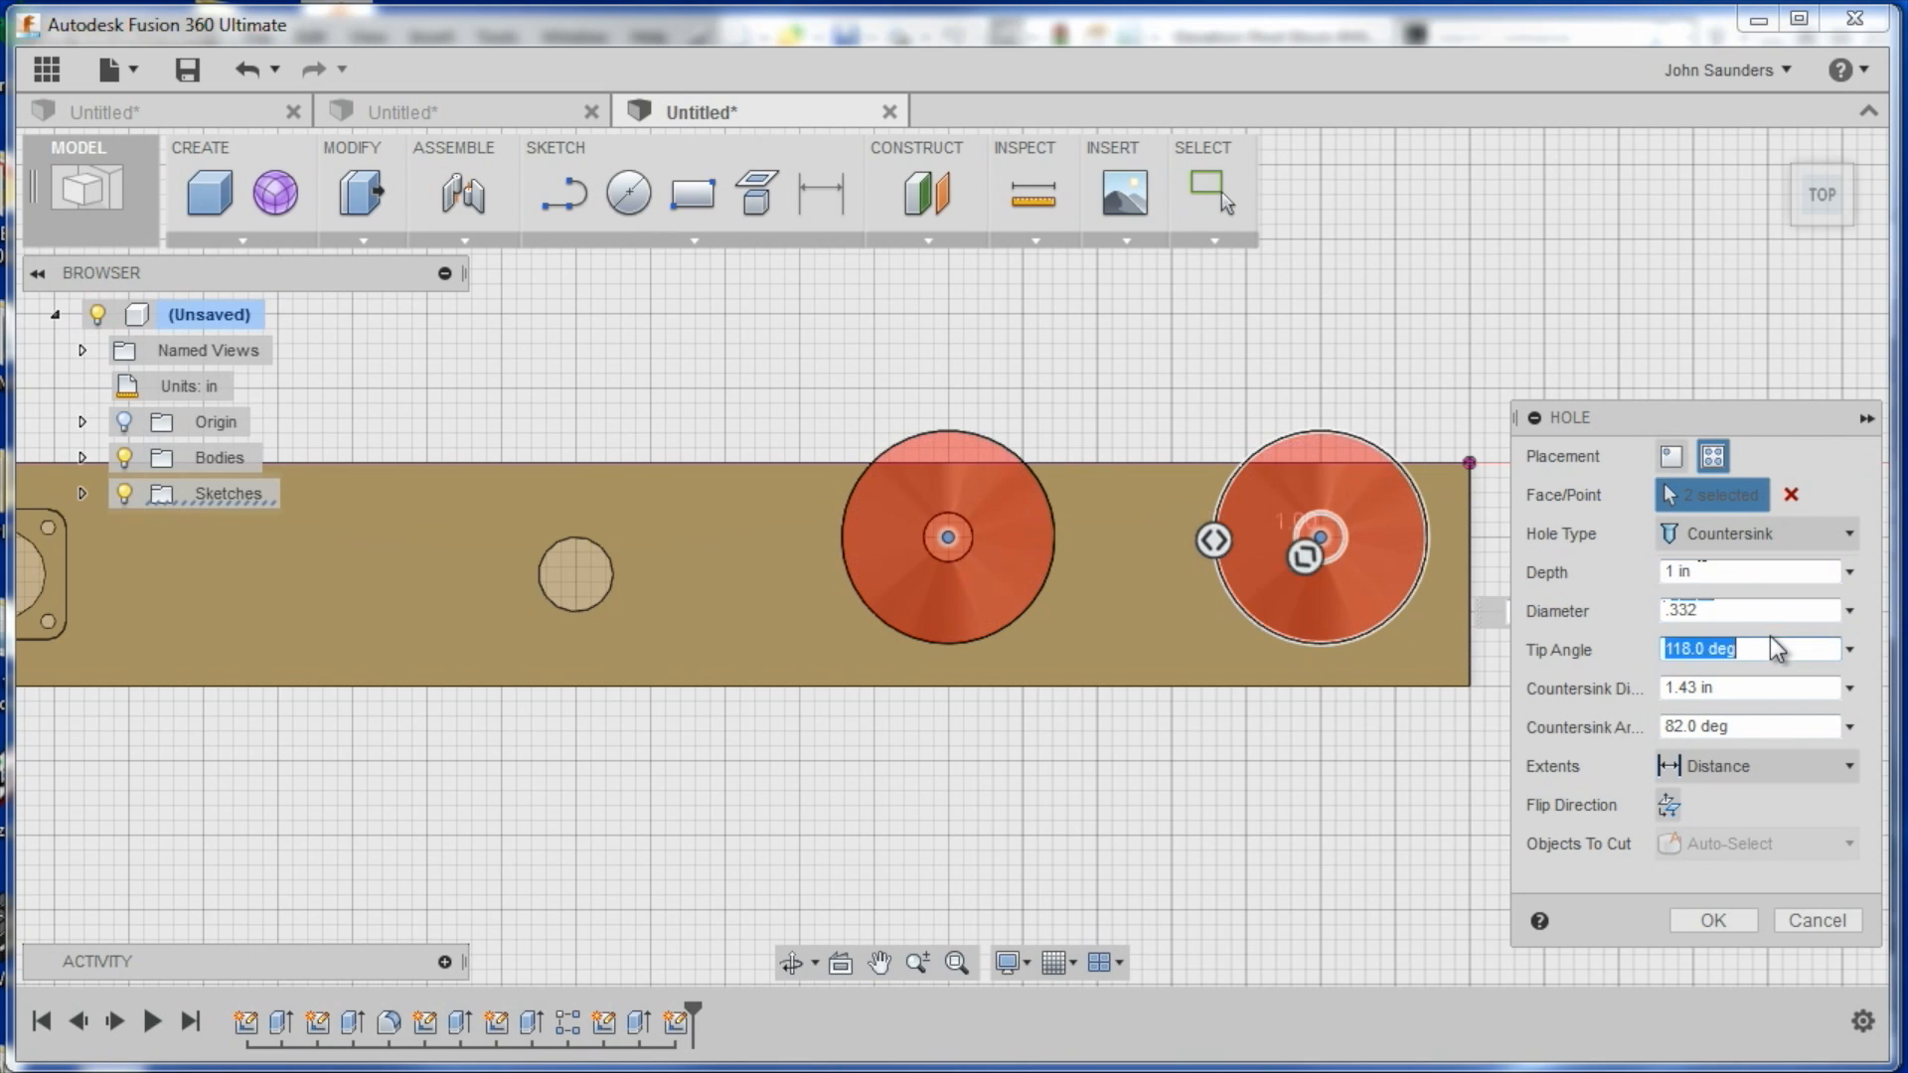
{"action": "left_click", "coordinate": [1784, 684]}
{"action": "type", "text": ".648"}
{"action": "key", "text": "Tab"}
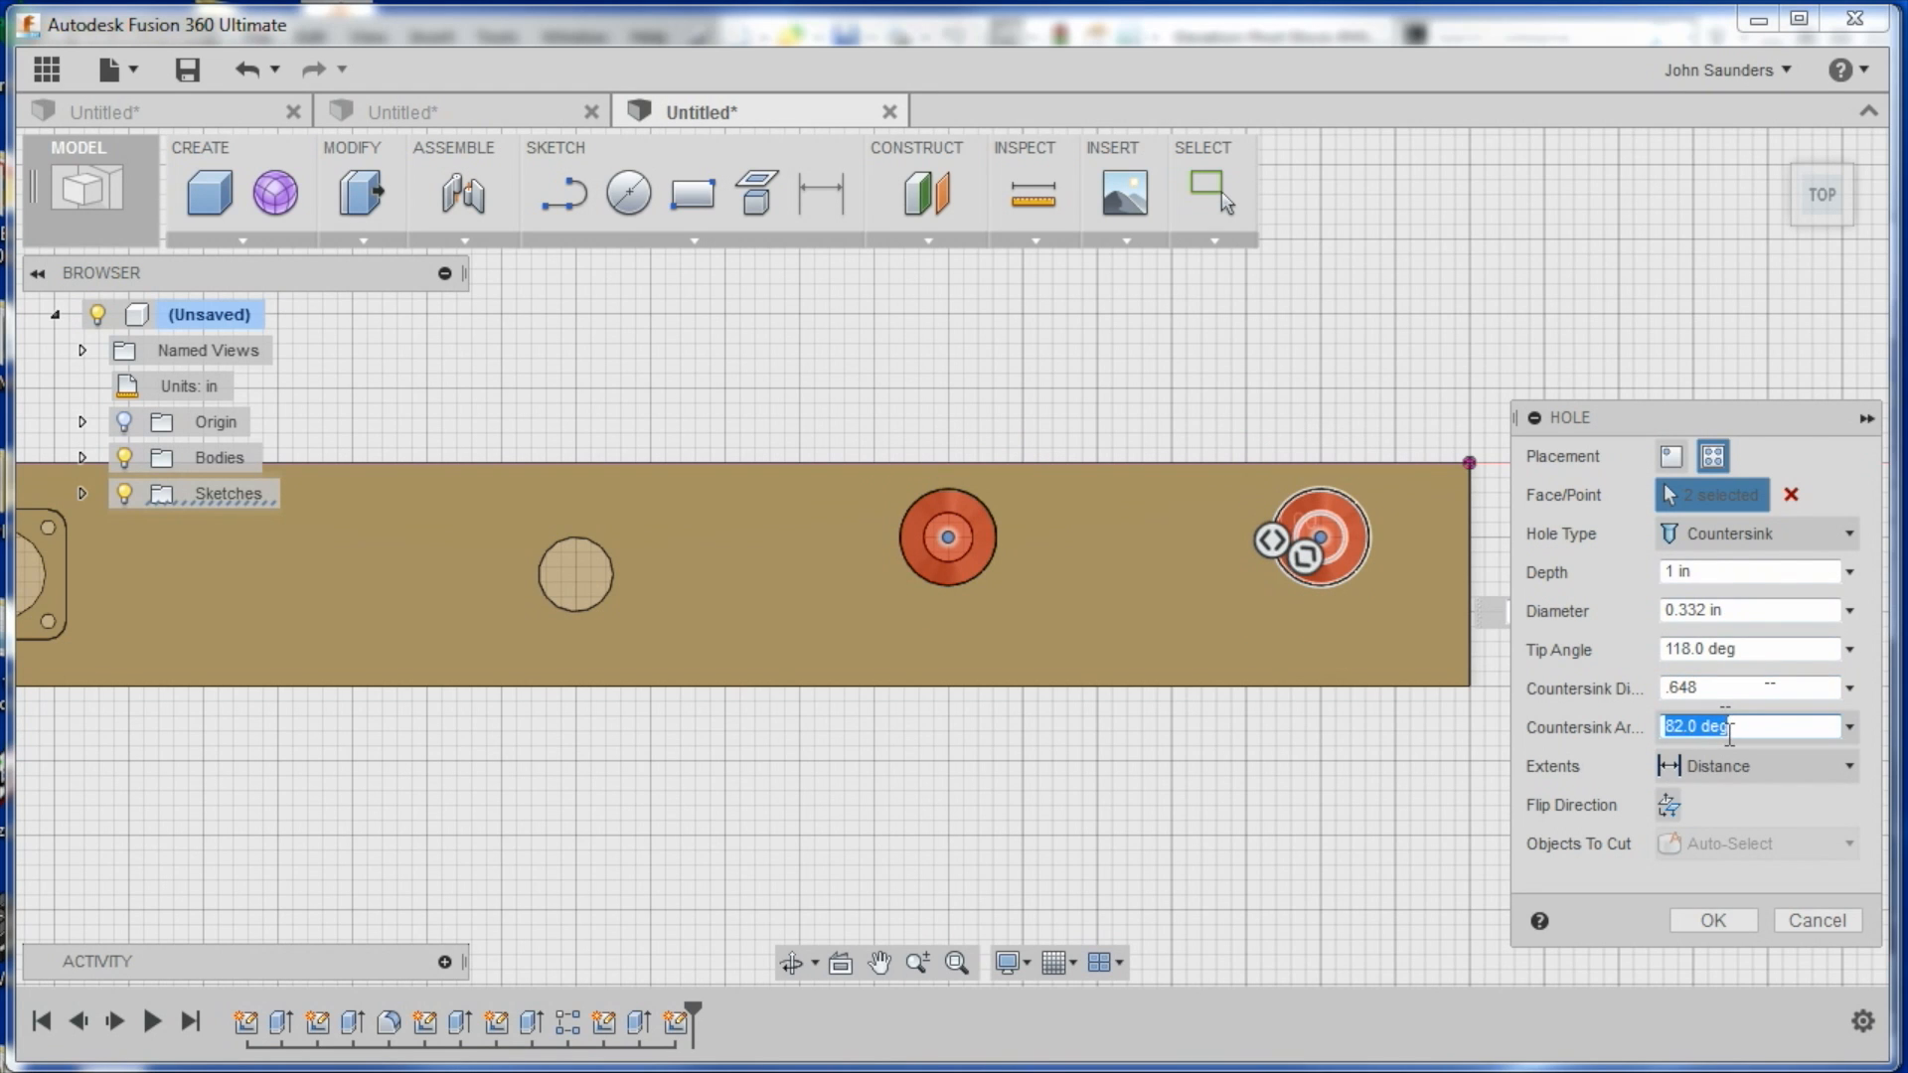
{"action": "left_click", "coordinate": [1713, 920]}
{"action": "middle_click_drag", "start_coordinate": [980, 779], "coordinate": [771, 618], "text": "shift"}
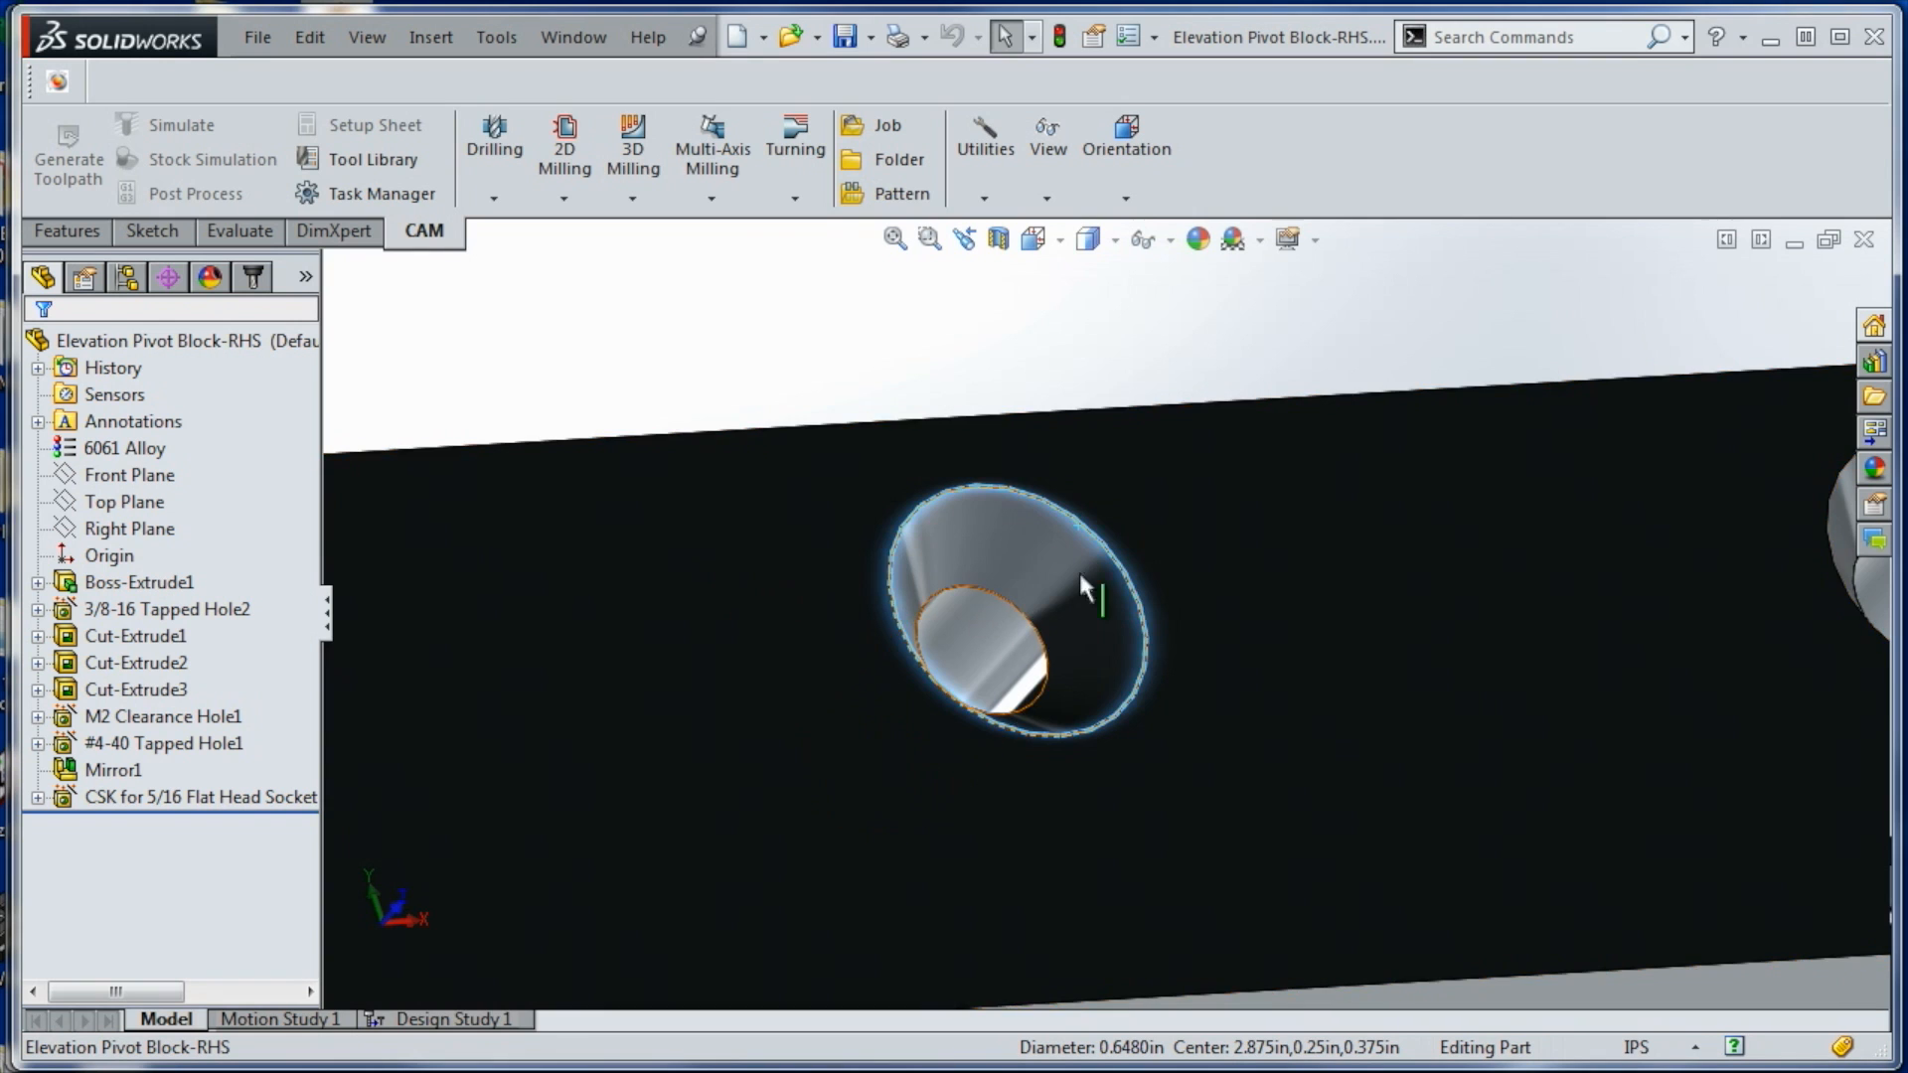
Switch to the SolidWorks reference part and check the two diameters of the stepped center hole
{"action": "scroll", "coordinate": [1080, 577], "scroll_direction": "up", "scroll_amount": 4}
{"action": "scroll", "coordinate": [455, 706], "scroll_direction": "down", "scroll_amount": 4}
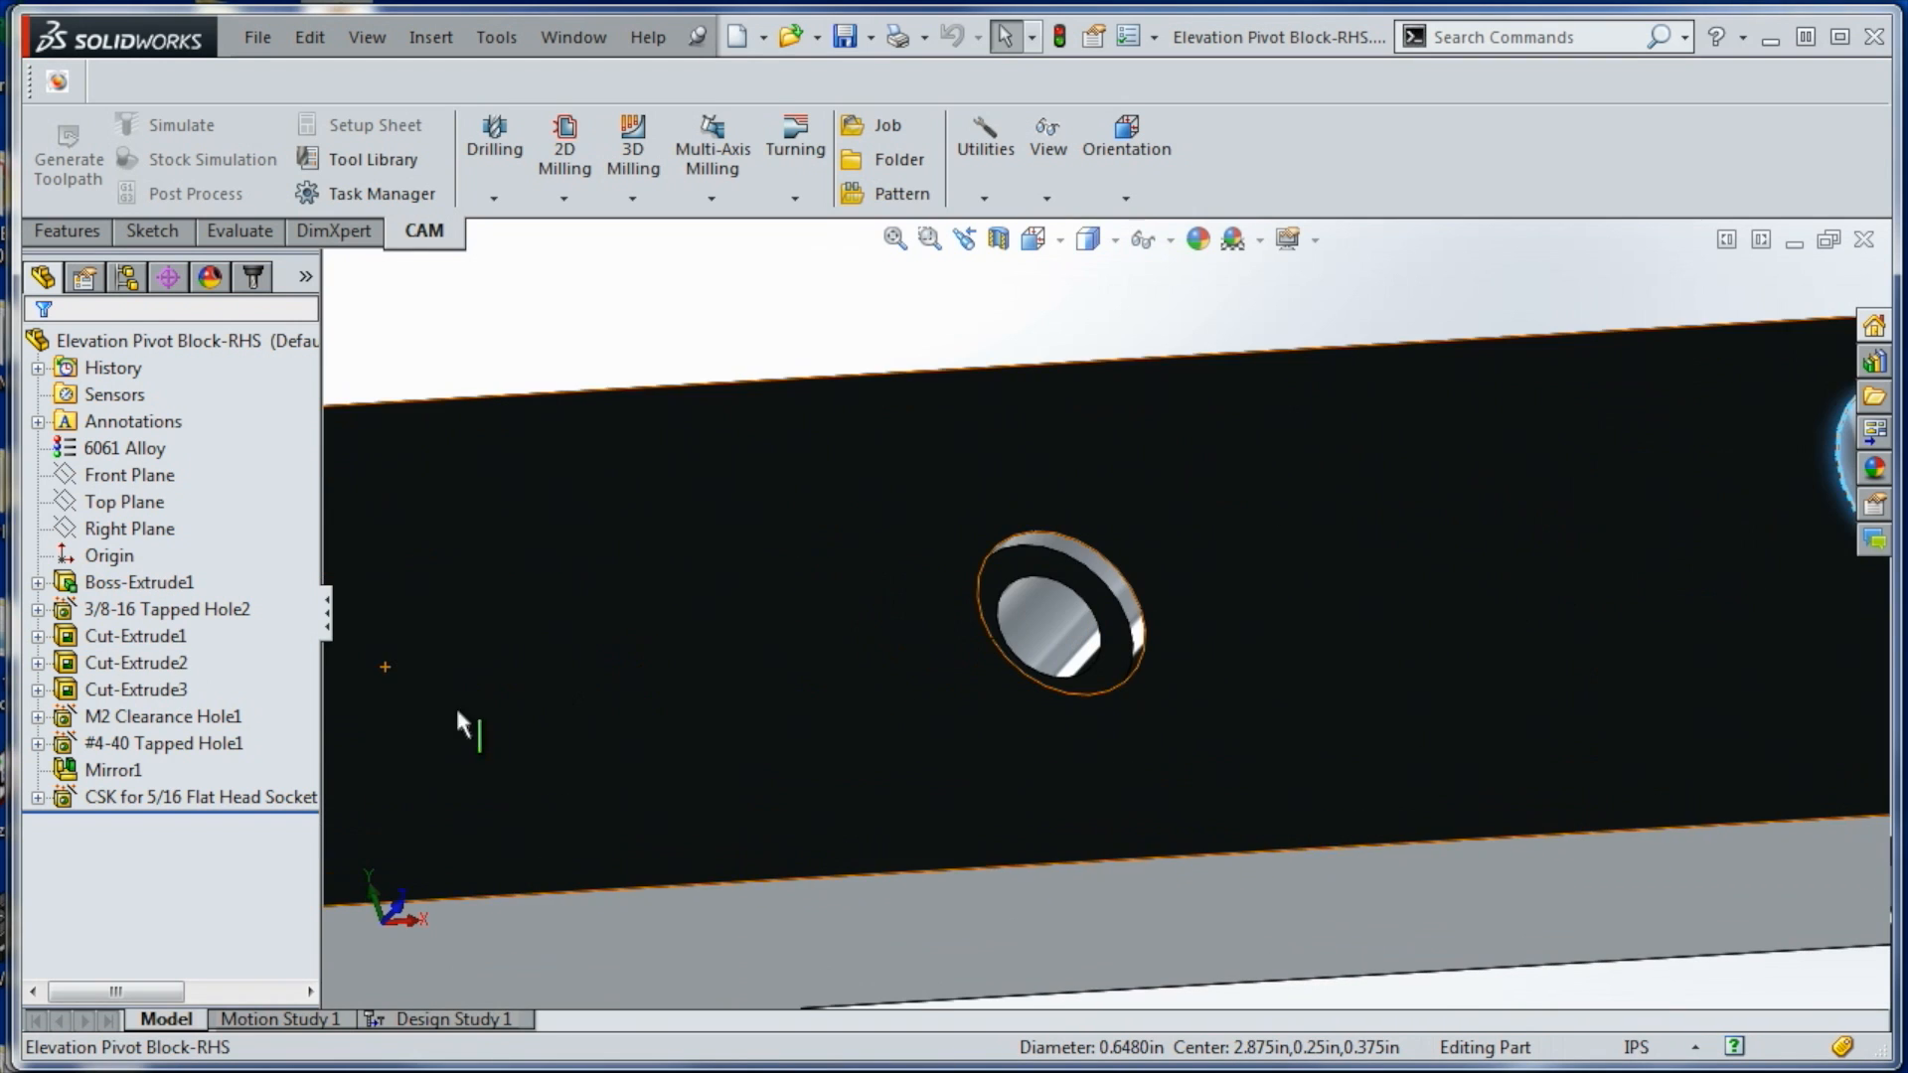
{"action": "left_click", "coordinate": [1143, 620]}
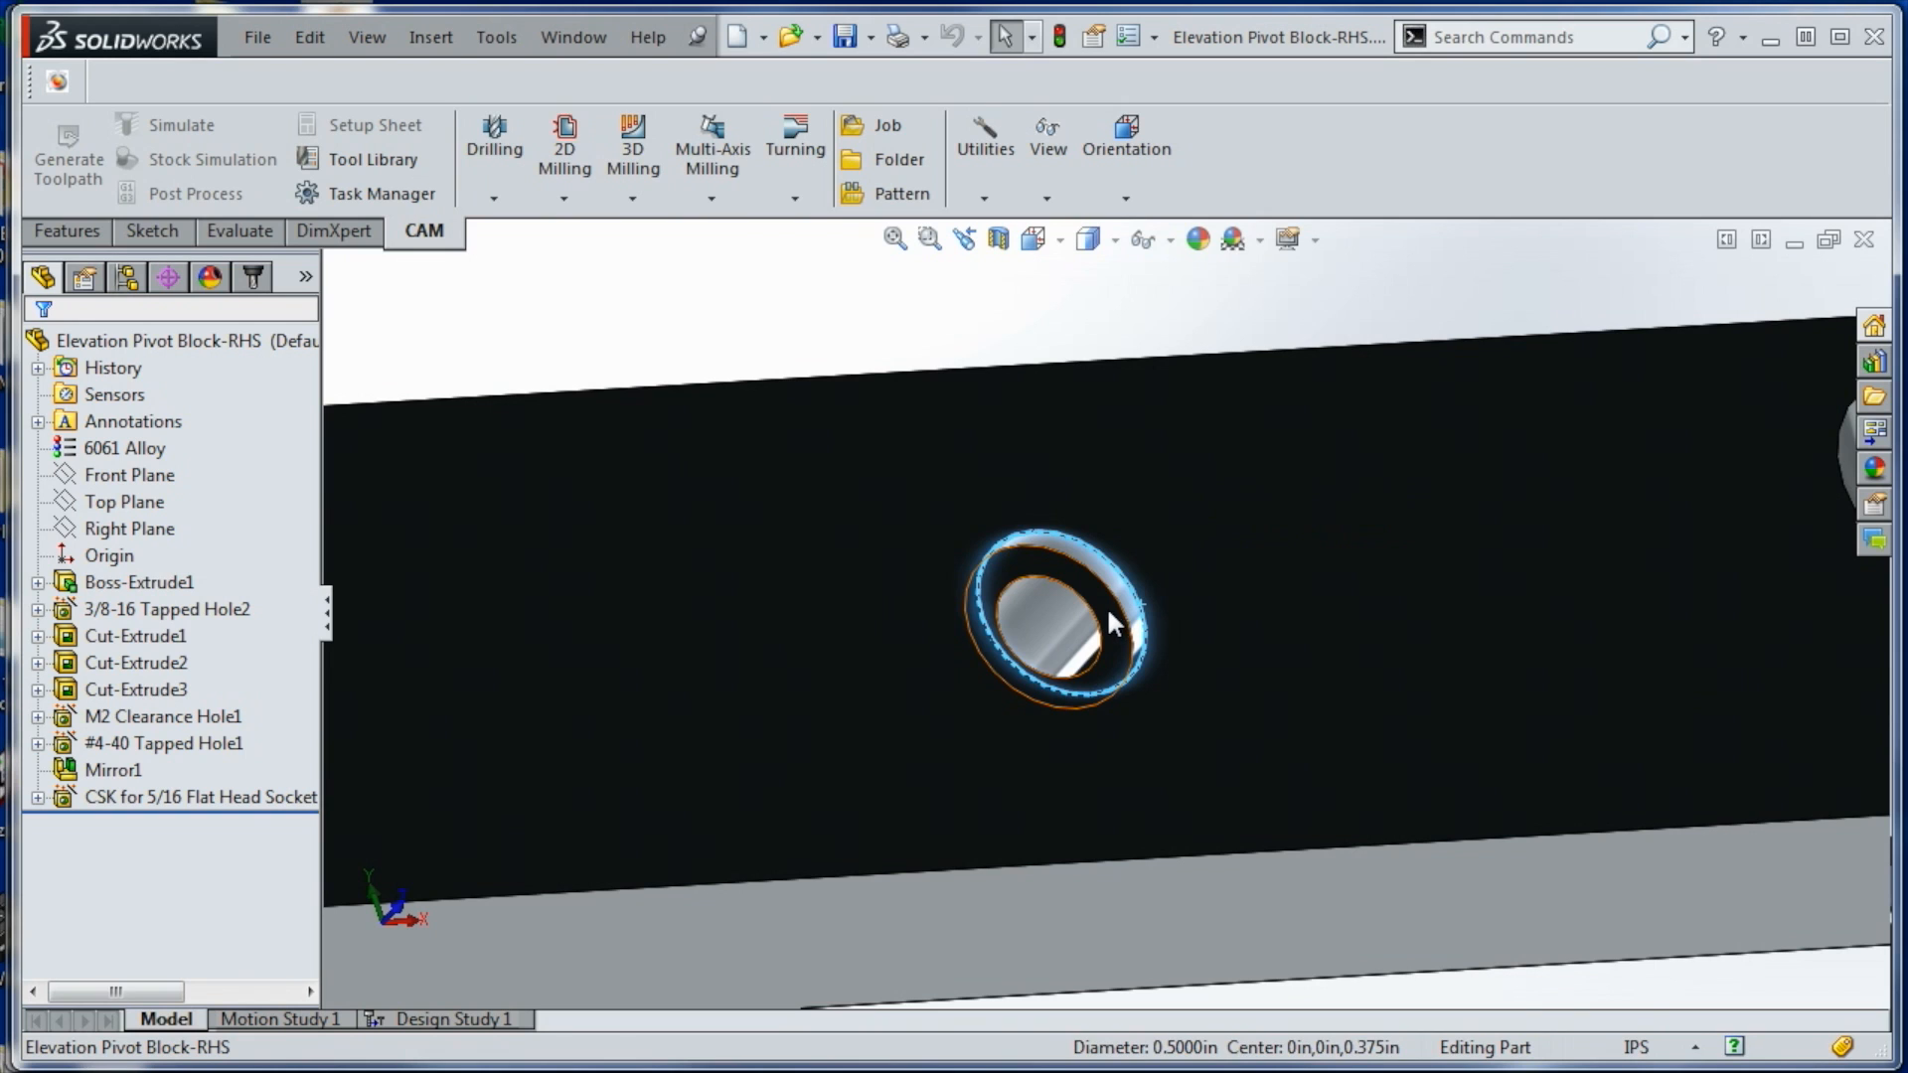
{"action": "left_click", "coordinate": [1097, 614]}
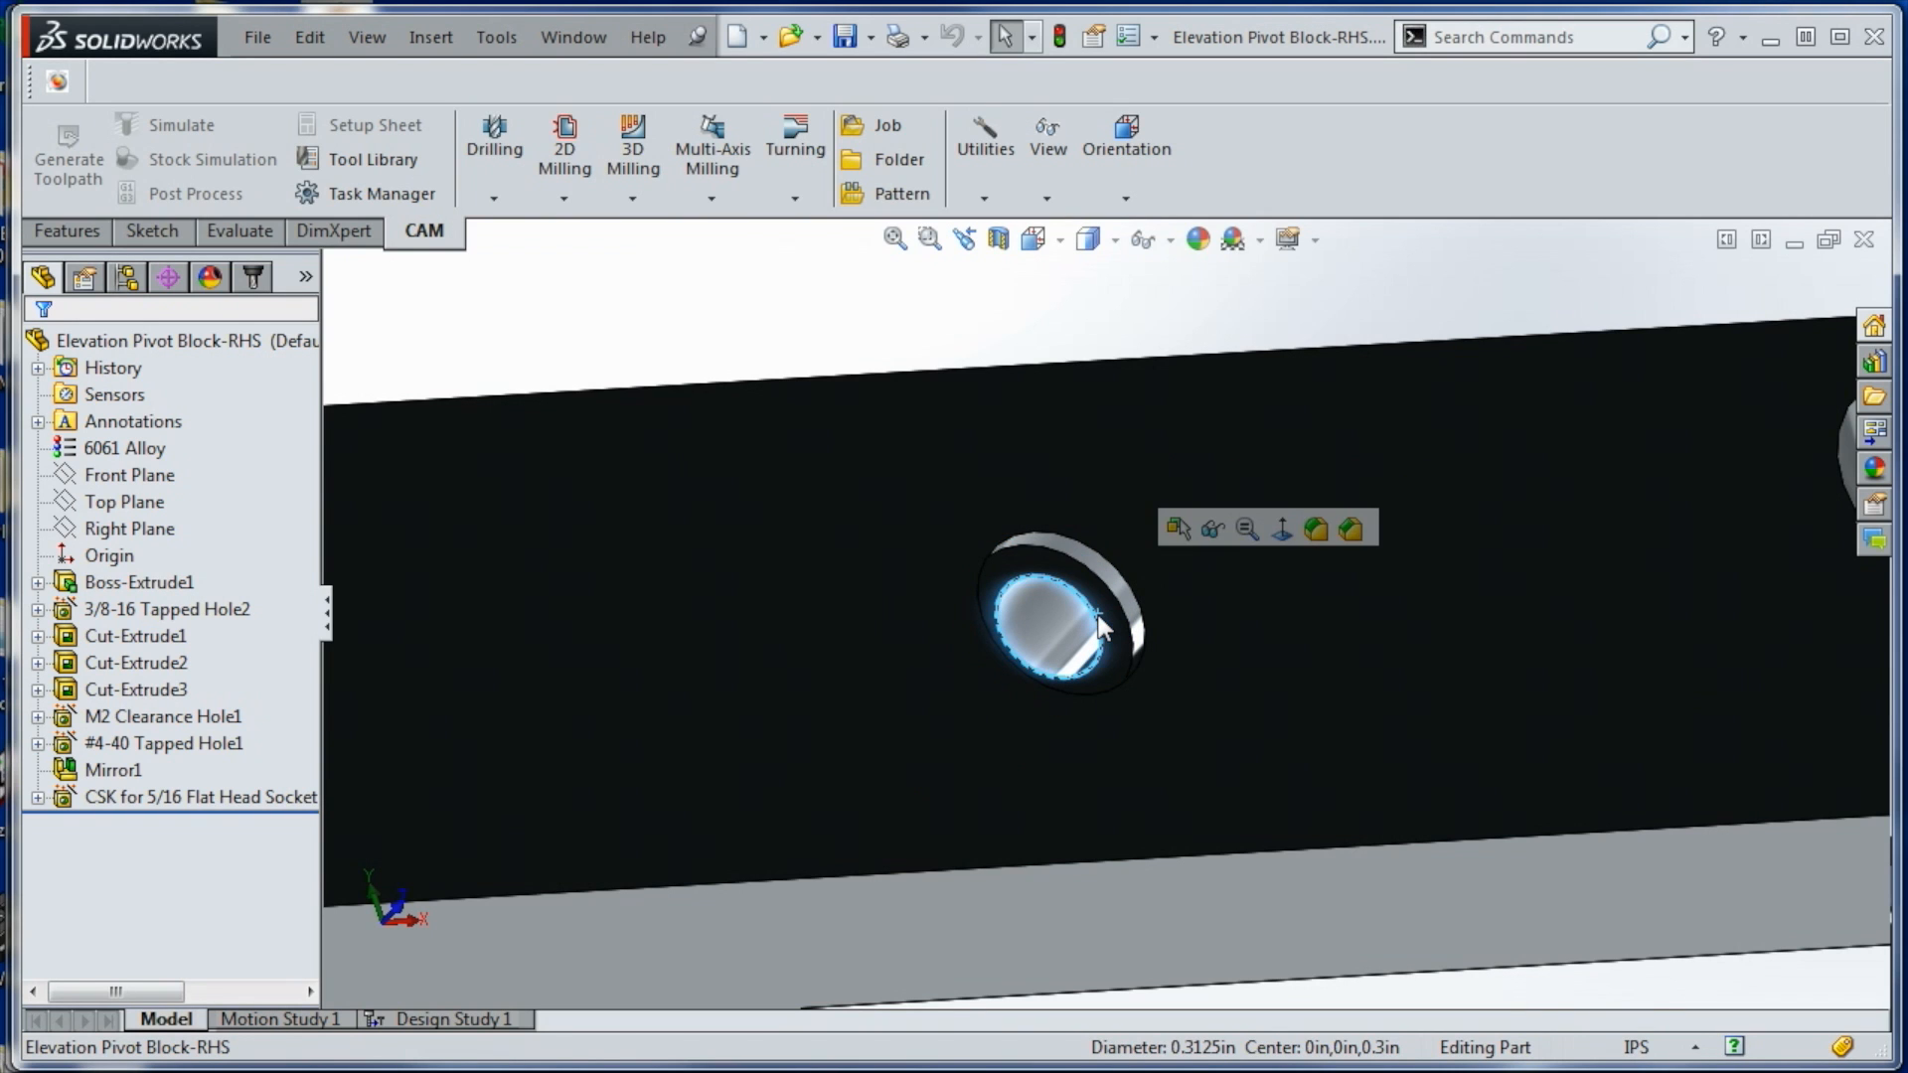
Switch back to Fusion 360 and open the center hole's sketch for editing
{"action": "key", "text": "alt+Tab"}
{"action": "left_click", "coordinate": [714, 535]}
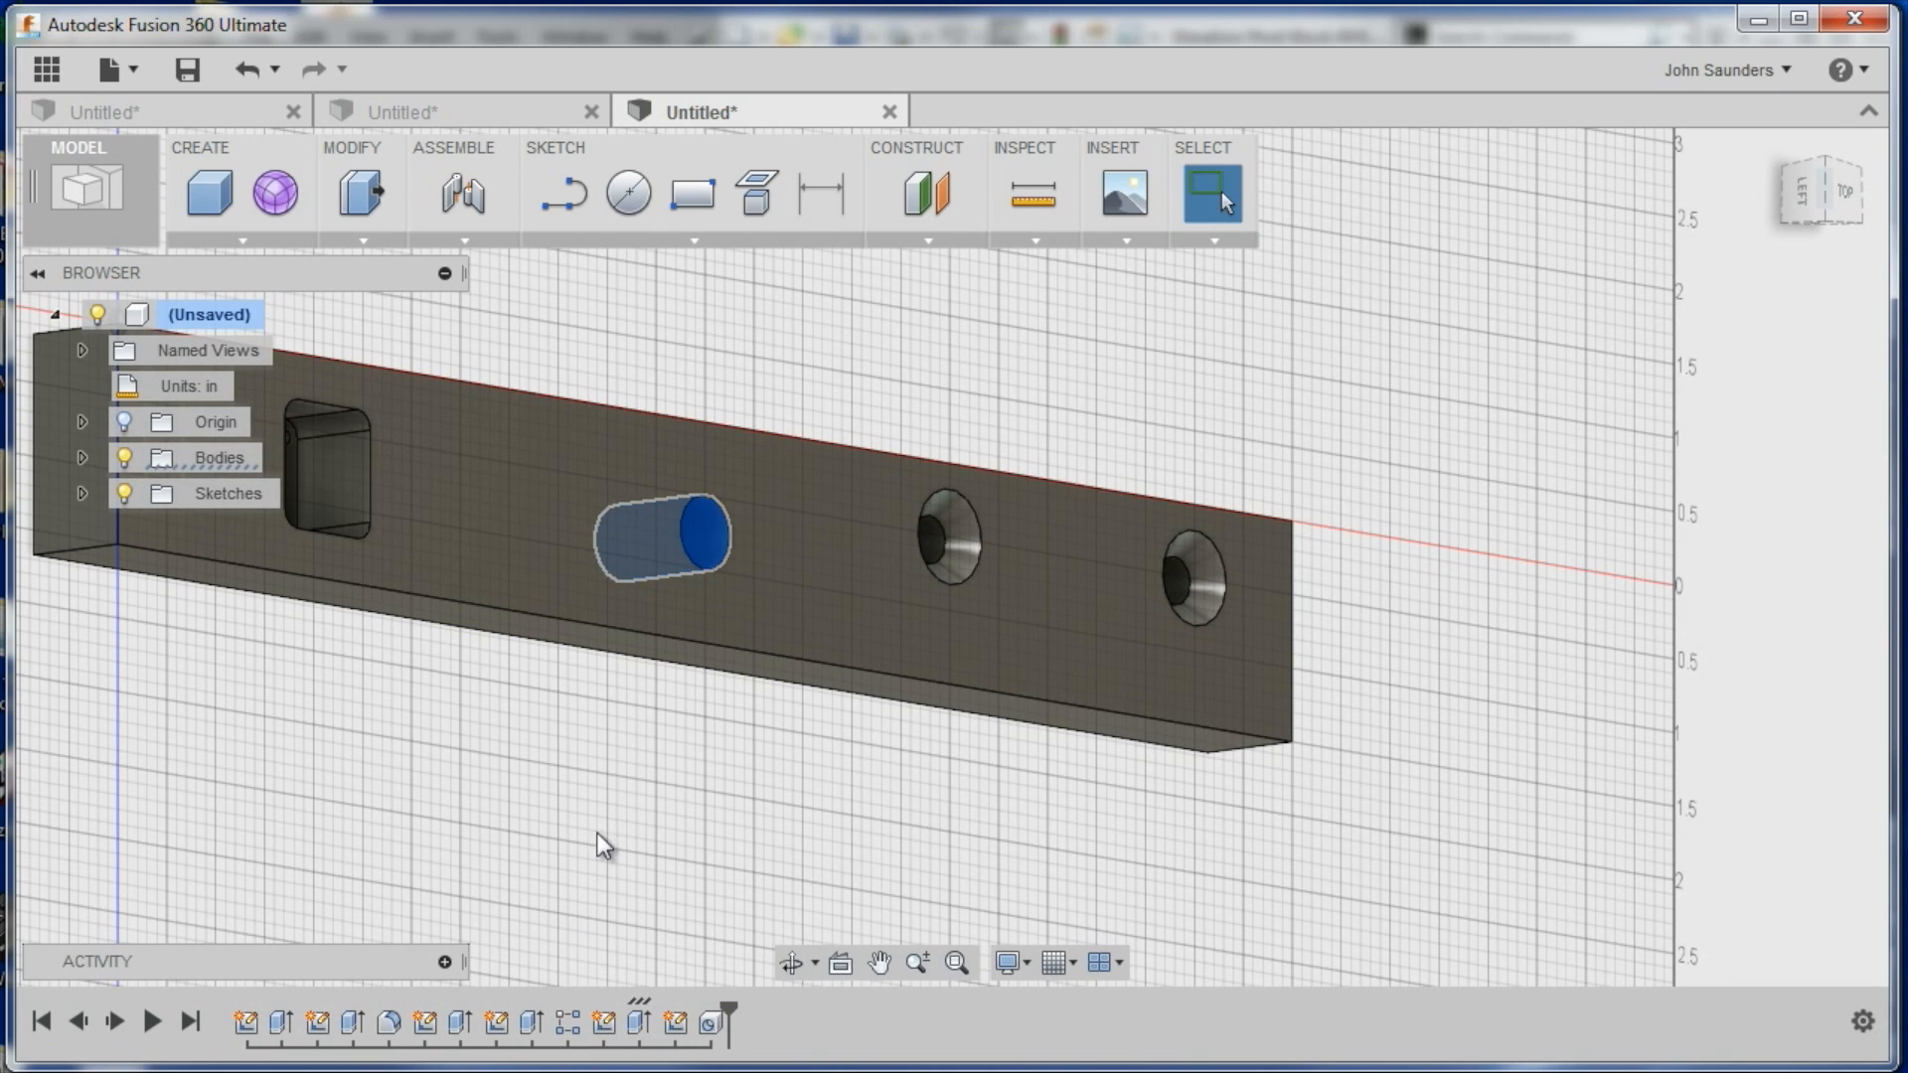
{"action": "double_click", "coordinate": [700, 539]}
{"action": "left_click", "coordinate": [616, 885]}
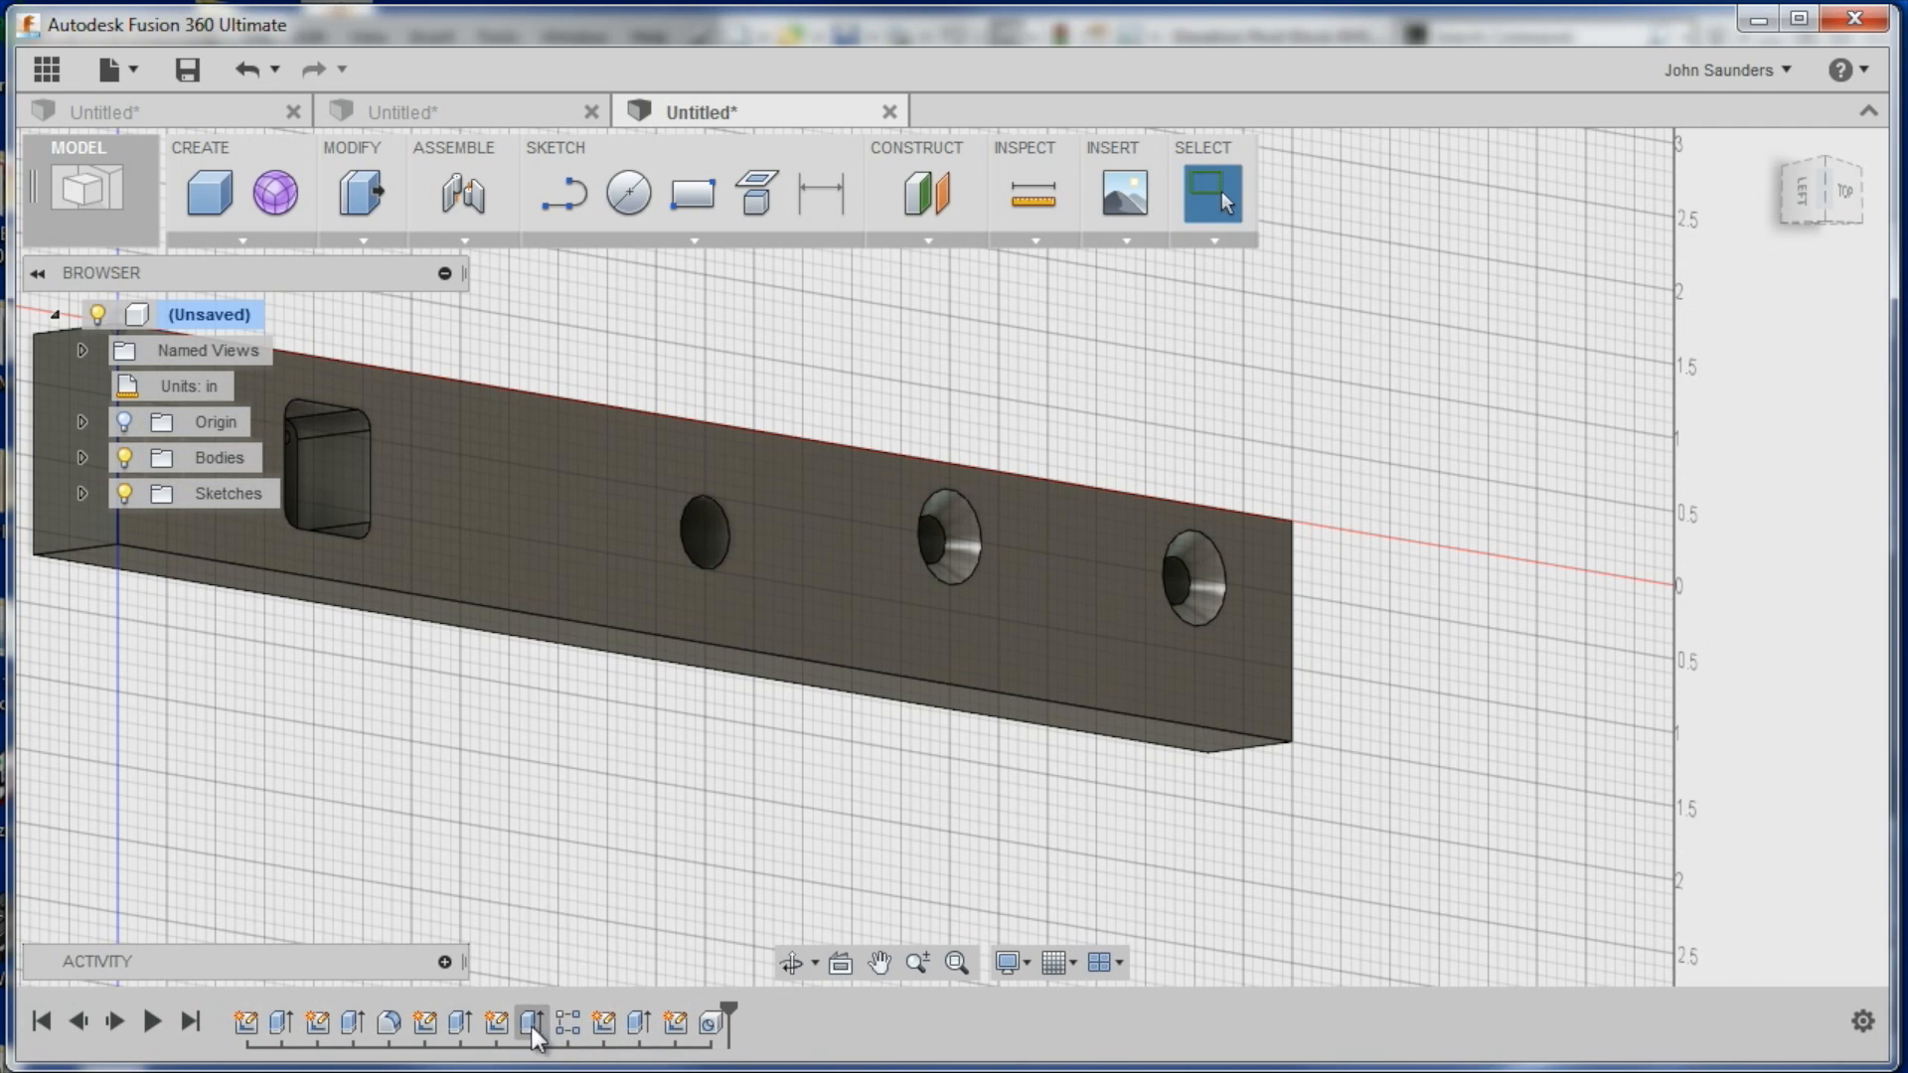
{"action": "right_click", "coordinate": [605, 1025]}
{"action": "left_click", "coordinate": [630, 894]}
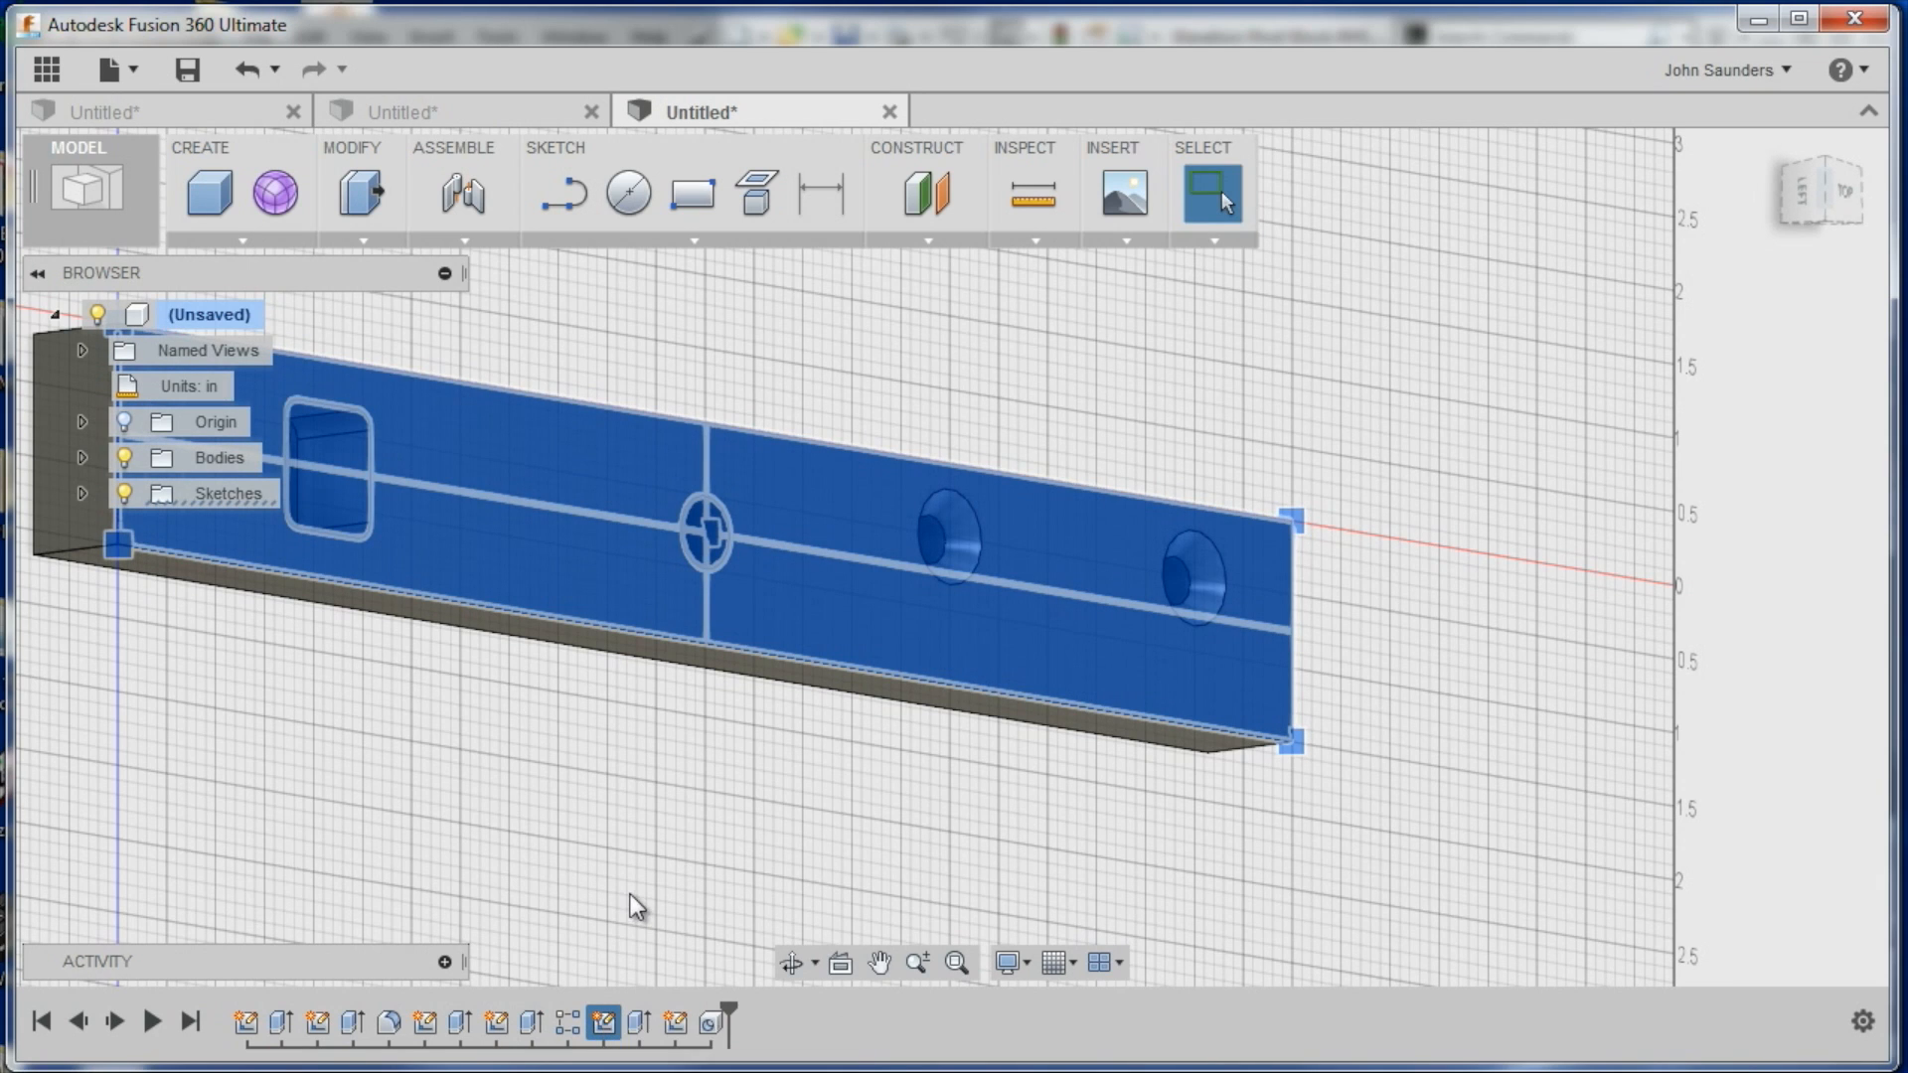
{"action": "right_click", "coordinate": [603, 1033]}
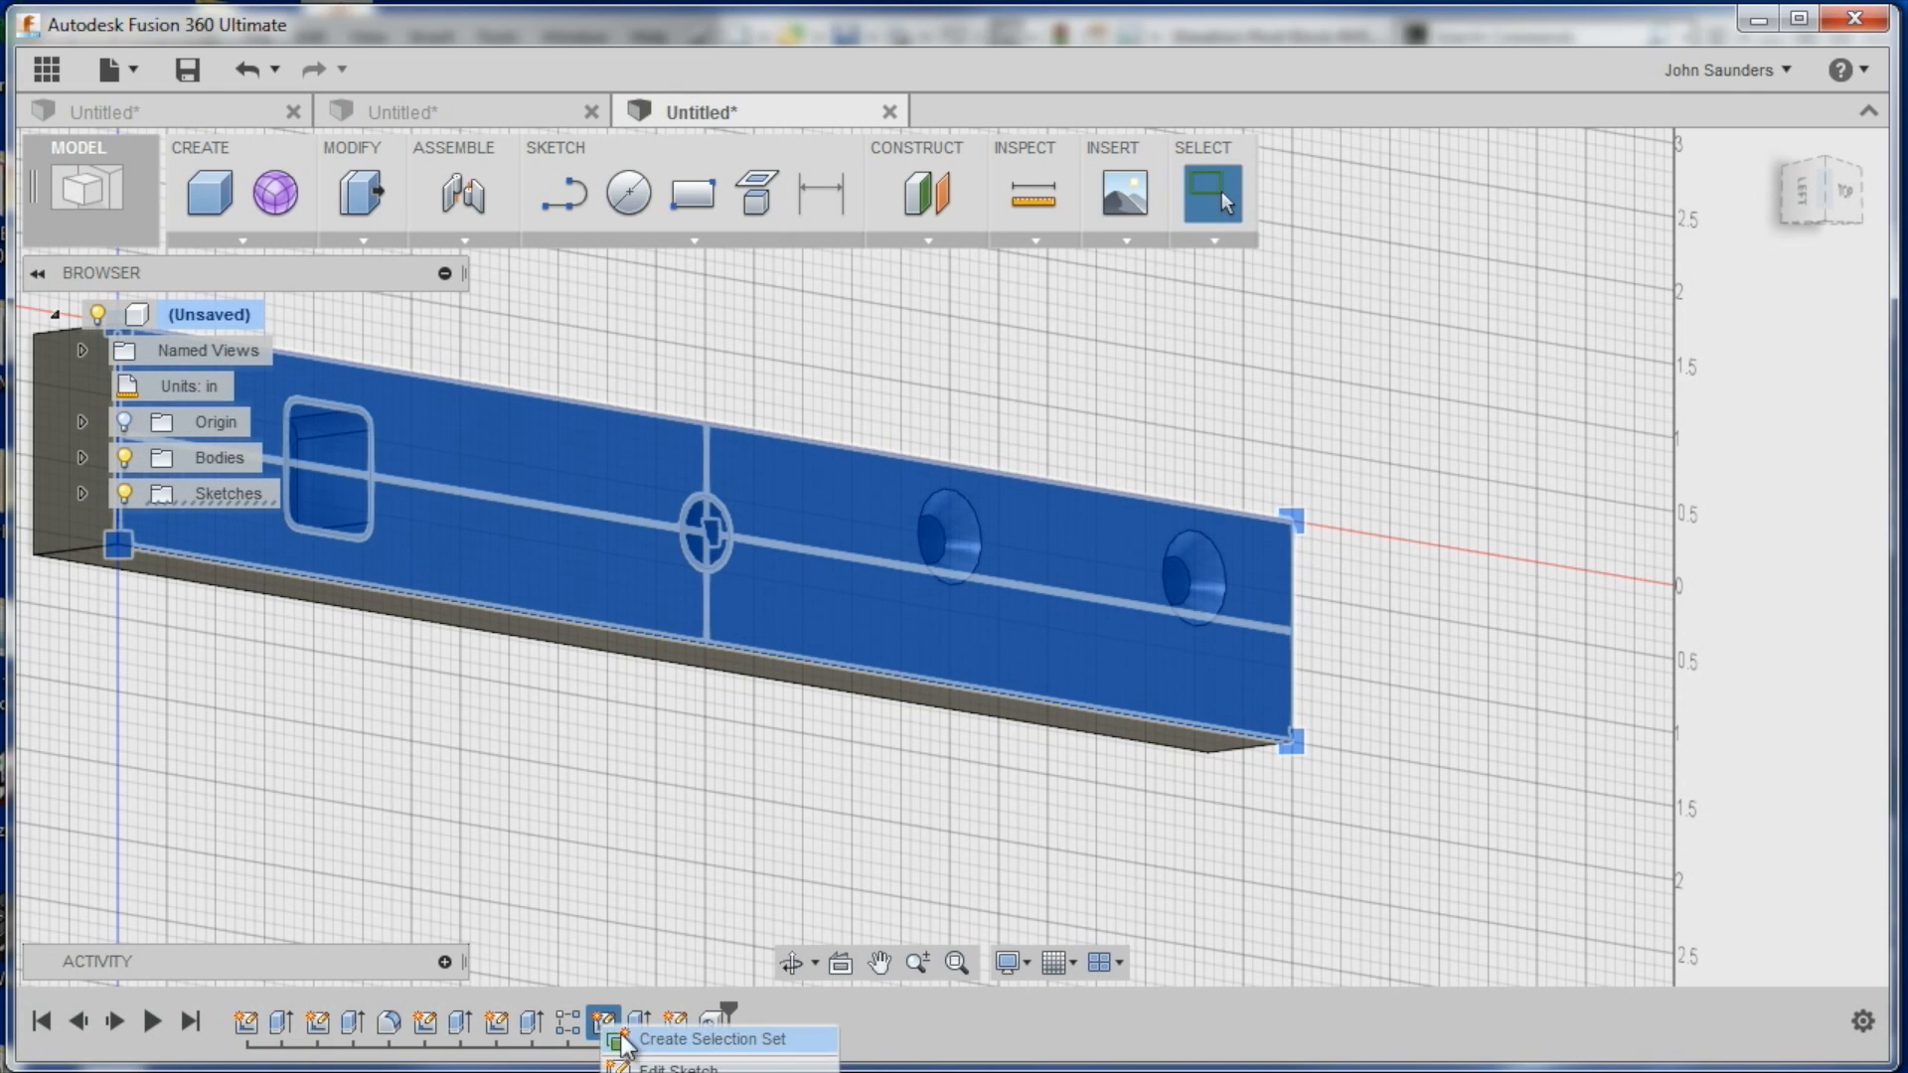
{"action": "left_click", "coordinate": [679, 1068]}
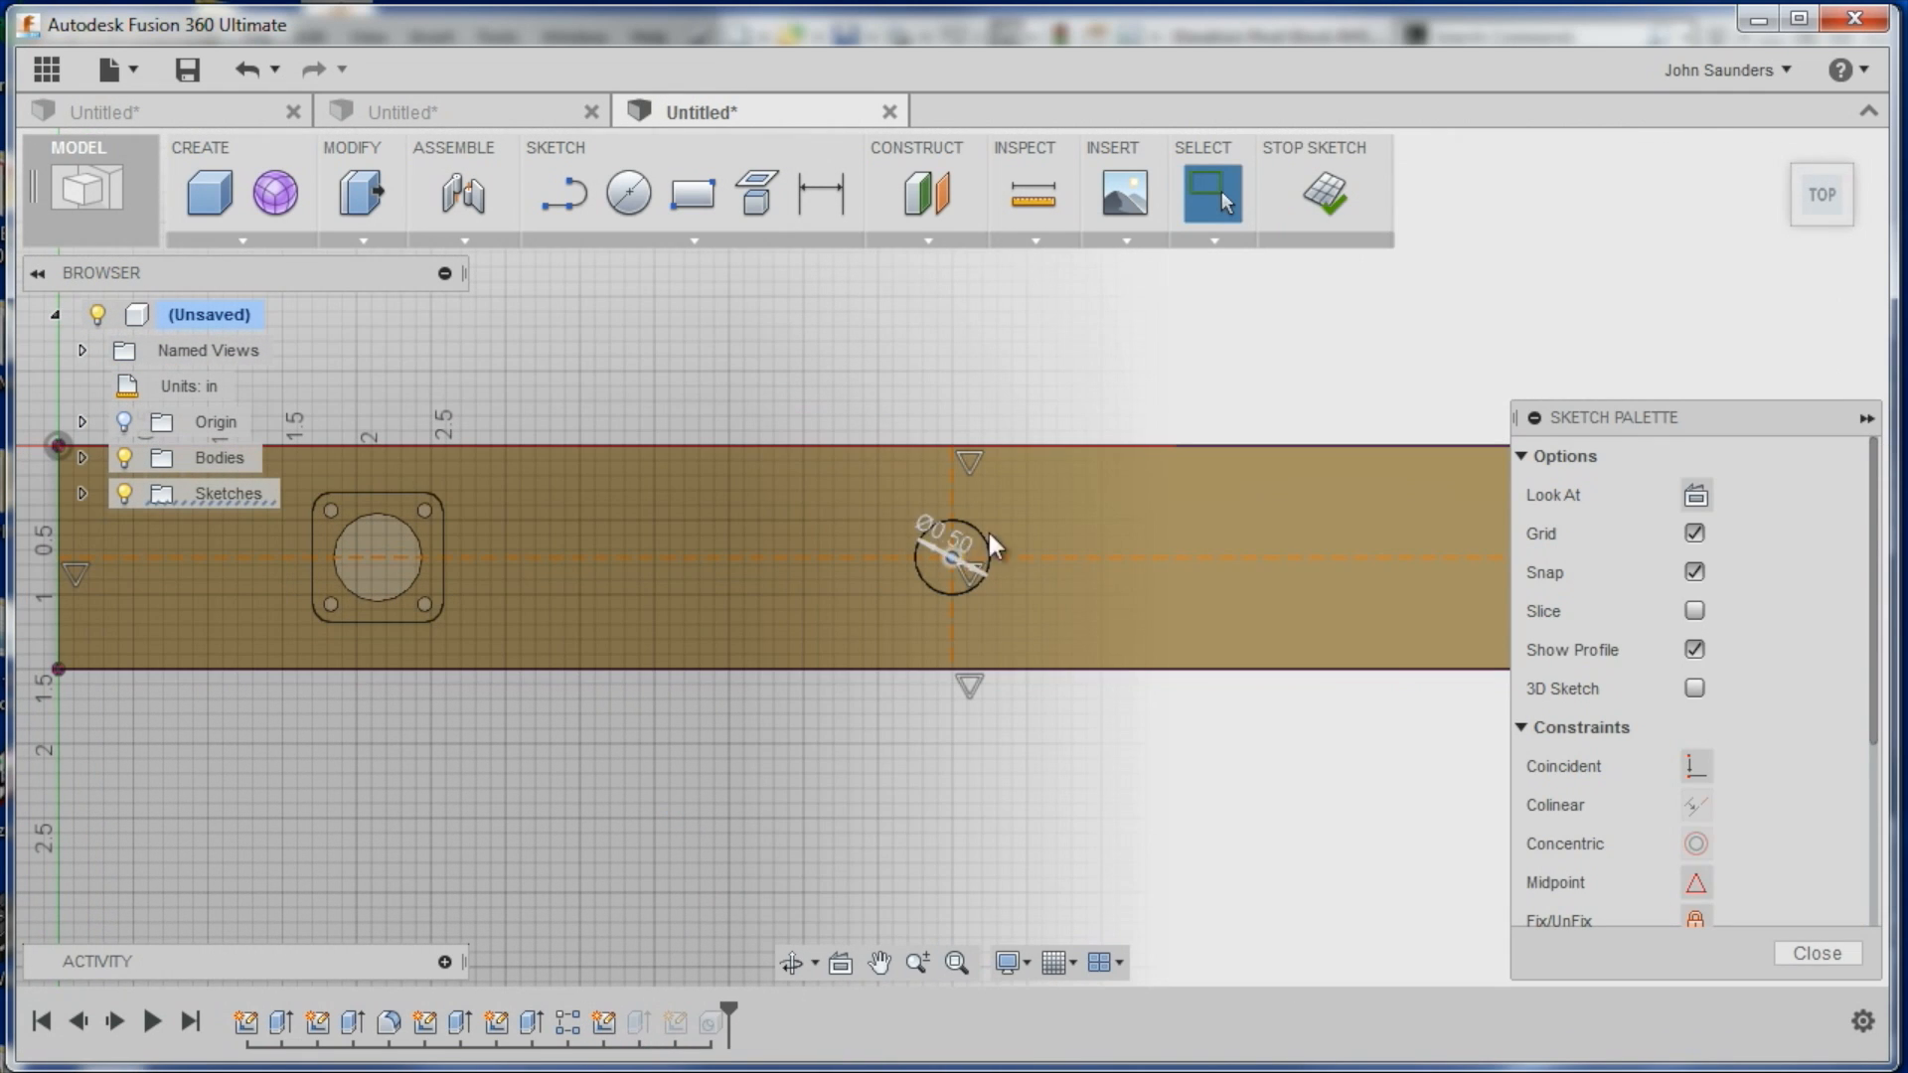
Set the center circle's diameter to 0.3125 in and finish the sketch
{"action": "left_click_drag", "start_coordinate": [984, 537], "coordinate": [1099, 549]}
{"action": "left_click", "coordinate": [1098, 550]}
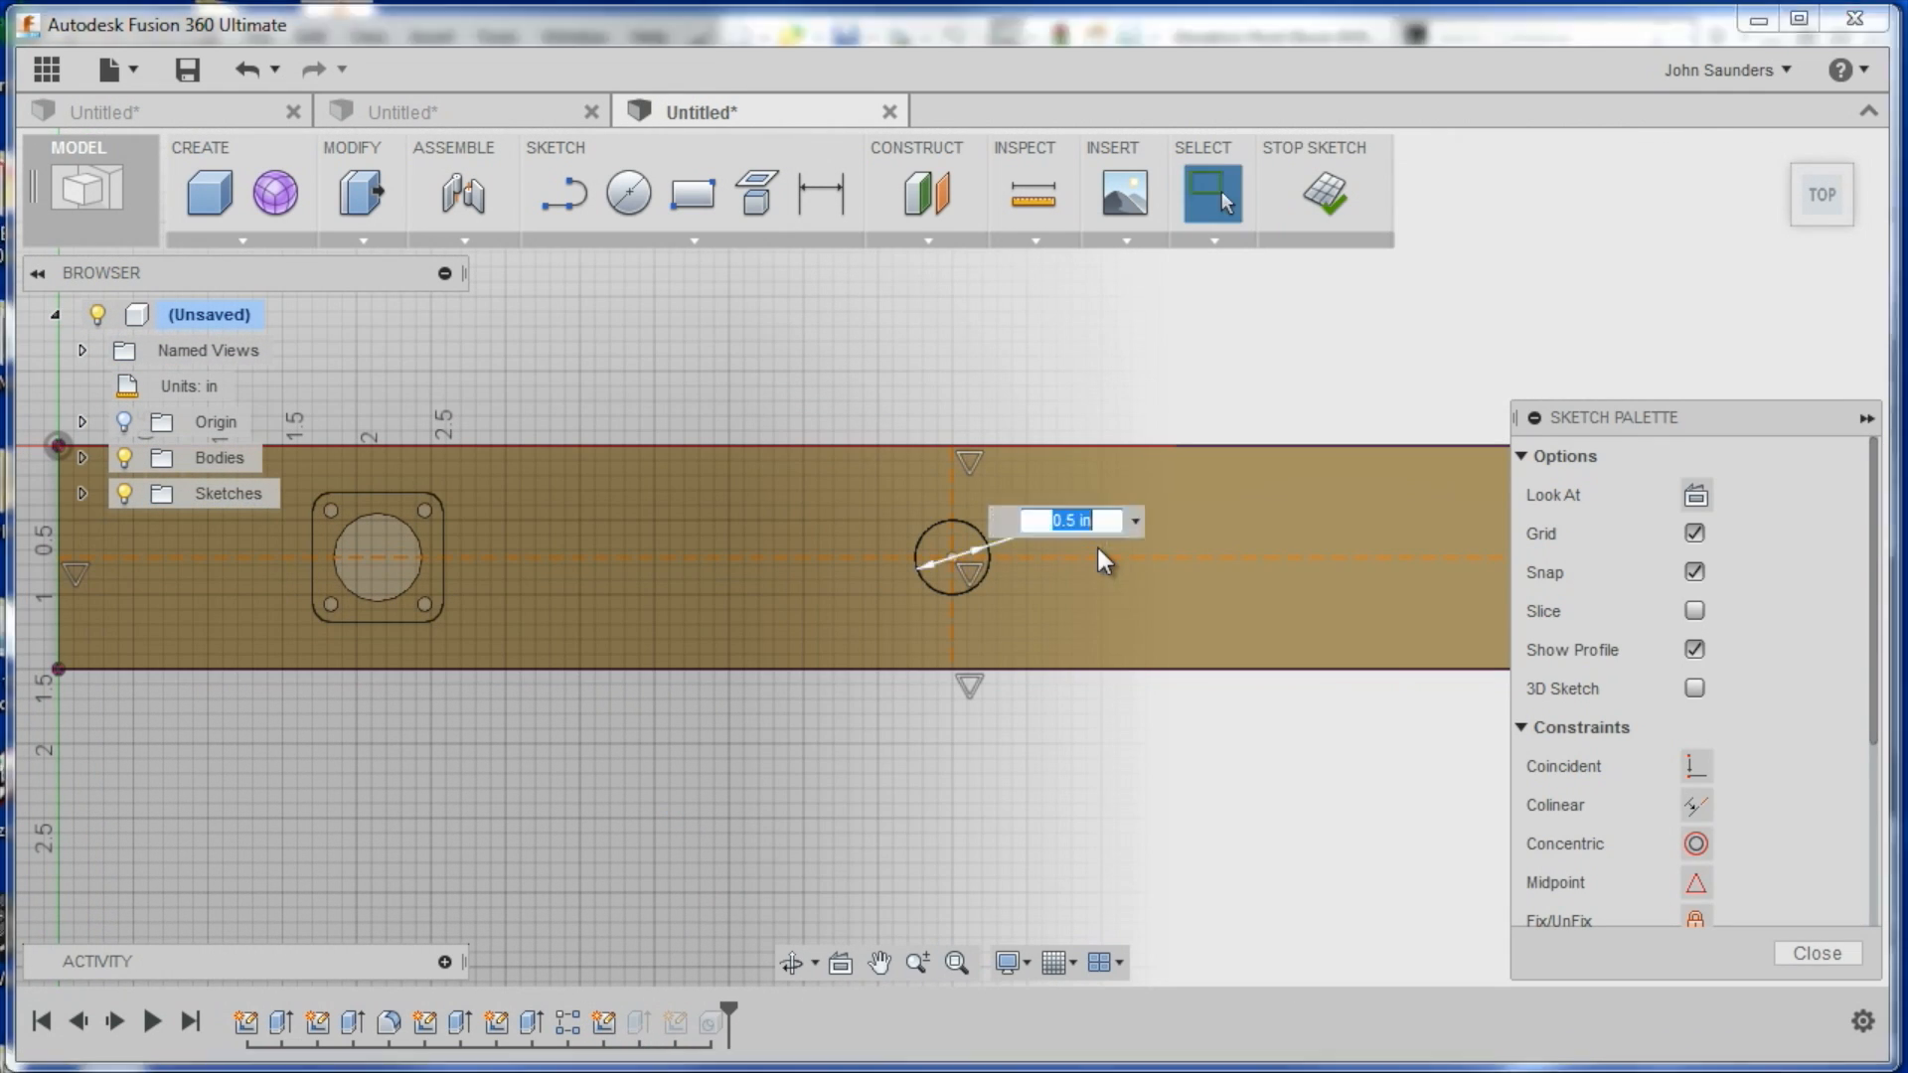
{"action": "type", "text": ".3125"}
{"action": "key", "text": "Return"}
{"action": "key", "text": "Escape"}
{"action": "middle_click_drag", "start_coordinate": [1087, 538], "coordinate": [1323, 217], "text": "shift"}
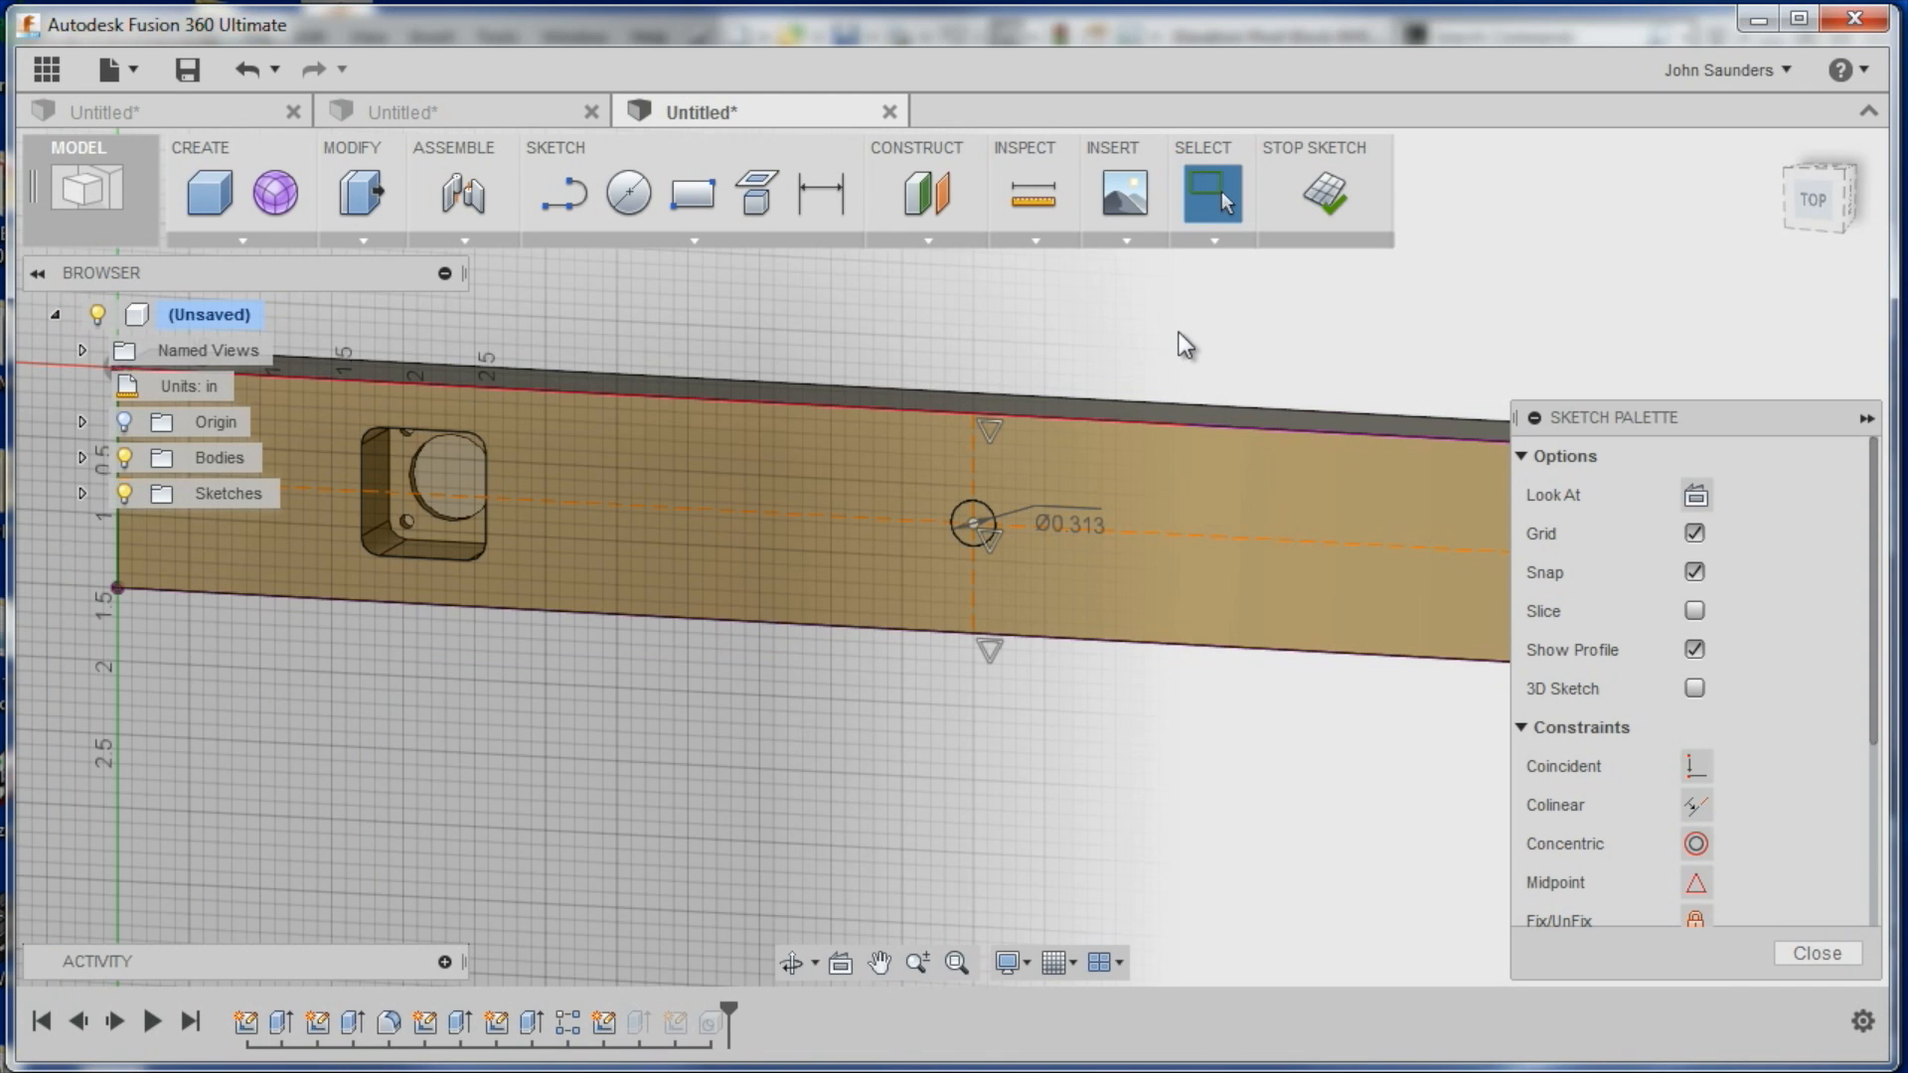
{"action": "left_click", "coordinate": [1336, 189]}
Switch to the SolidWorks reference part and measure the depth of the center hole's counterbore
{"action": "middle_click_drag", "start_coordinate": [944, 832], "coordinate": [1004, 647], "text": "shift"}
{"action": "scroll", "coordinate": [1006, 646], "scroll_direction": "down", "scroll_amount": 2}
{"action": "key", "text": "alt+Tab"}
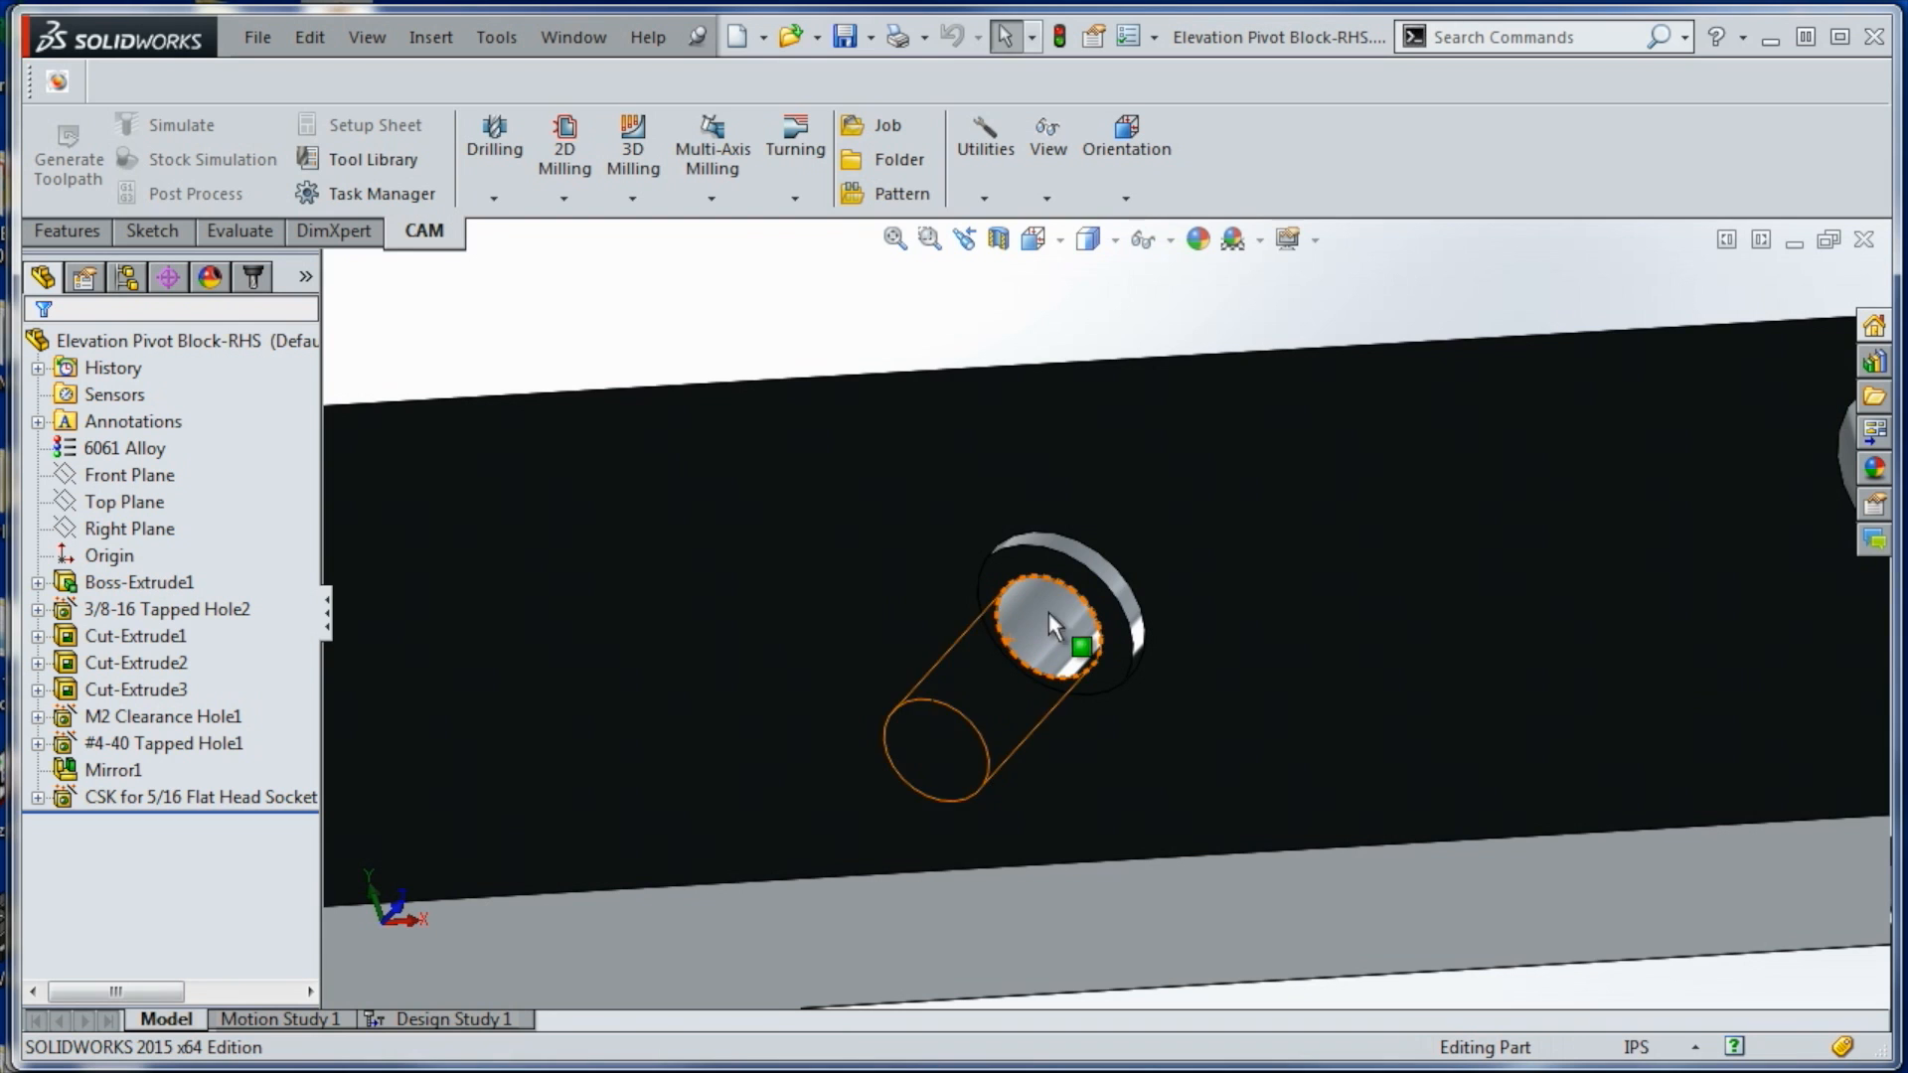
{"action": "left_click", "coordinate": [1052, 556]}
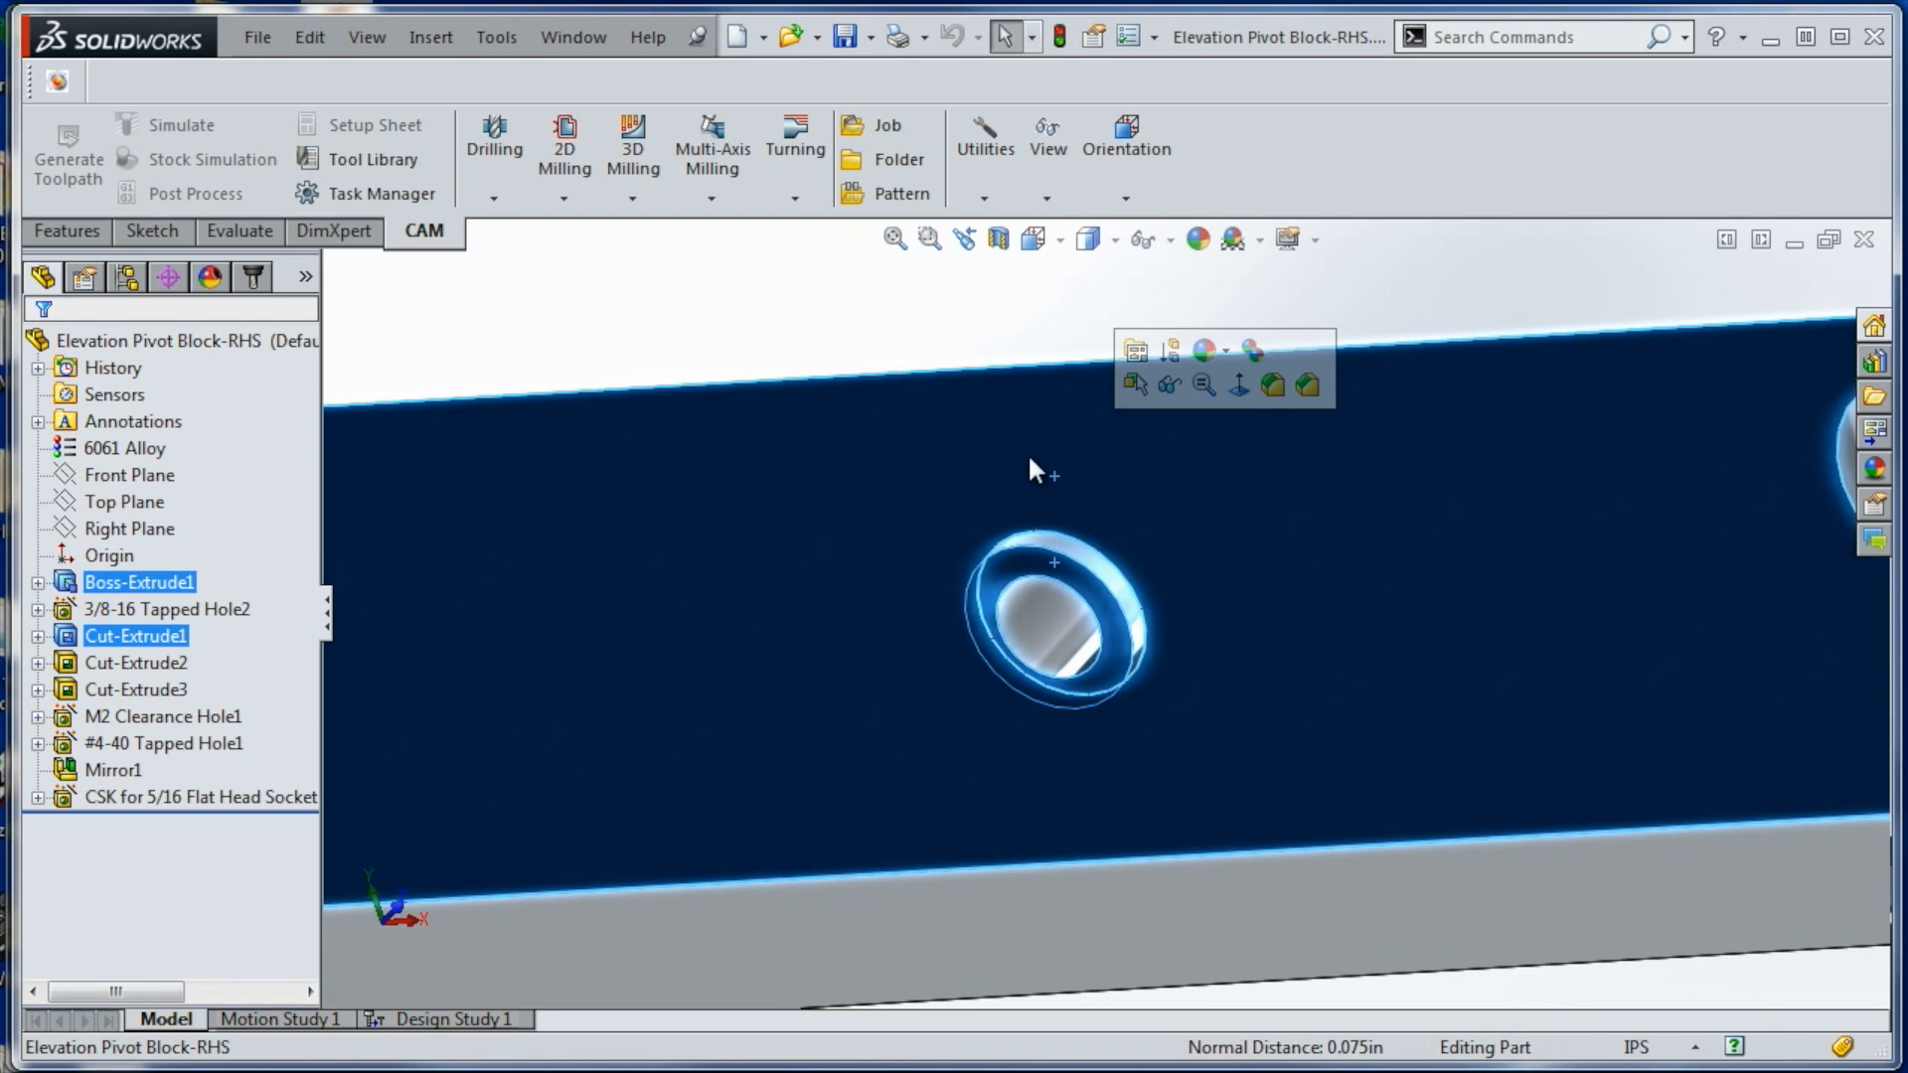
Switch back to Fusion 360 and sketch a 0.5 in diameter circle on the block's top face, concentric with the center hole
{"action": "key", "text": "alt+Tab"}
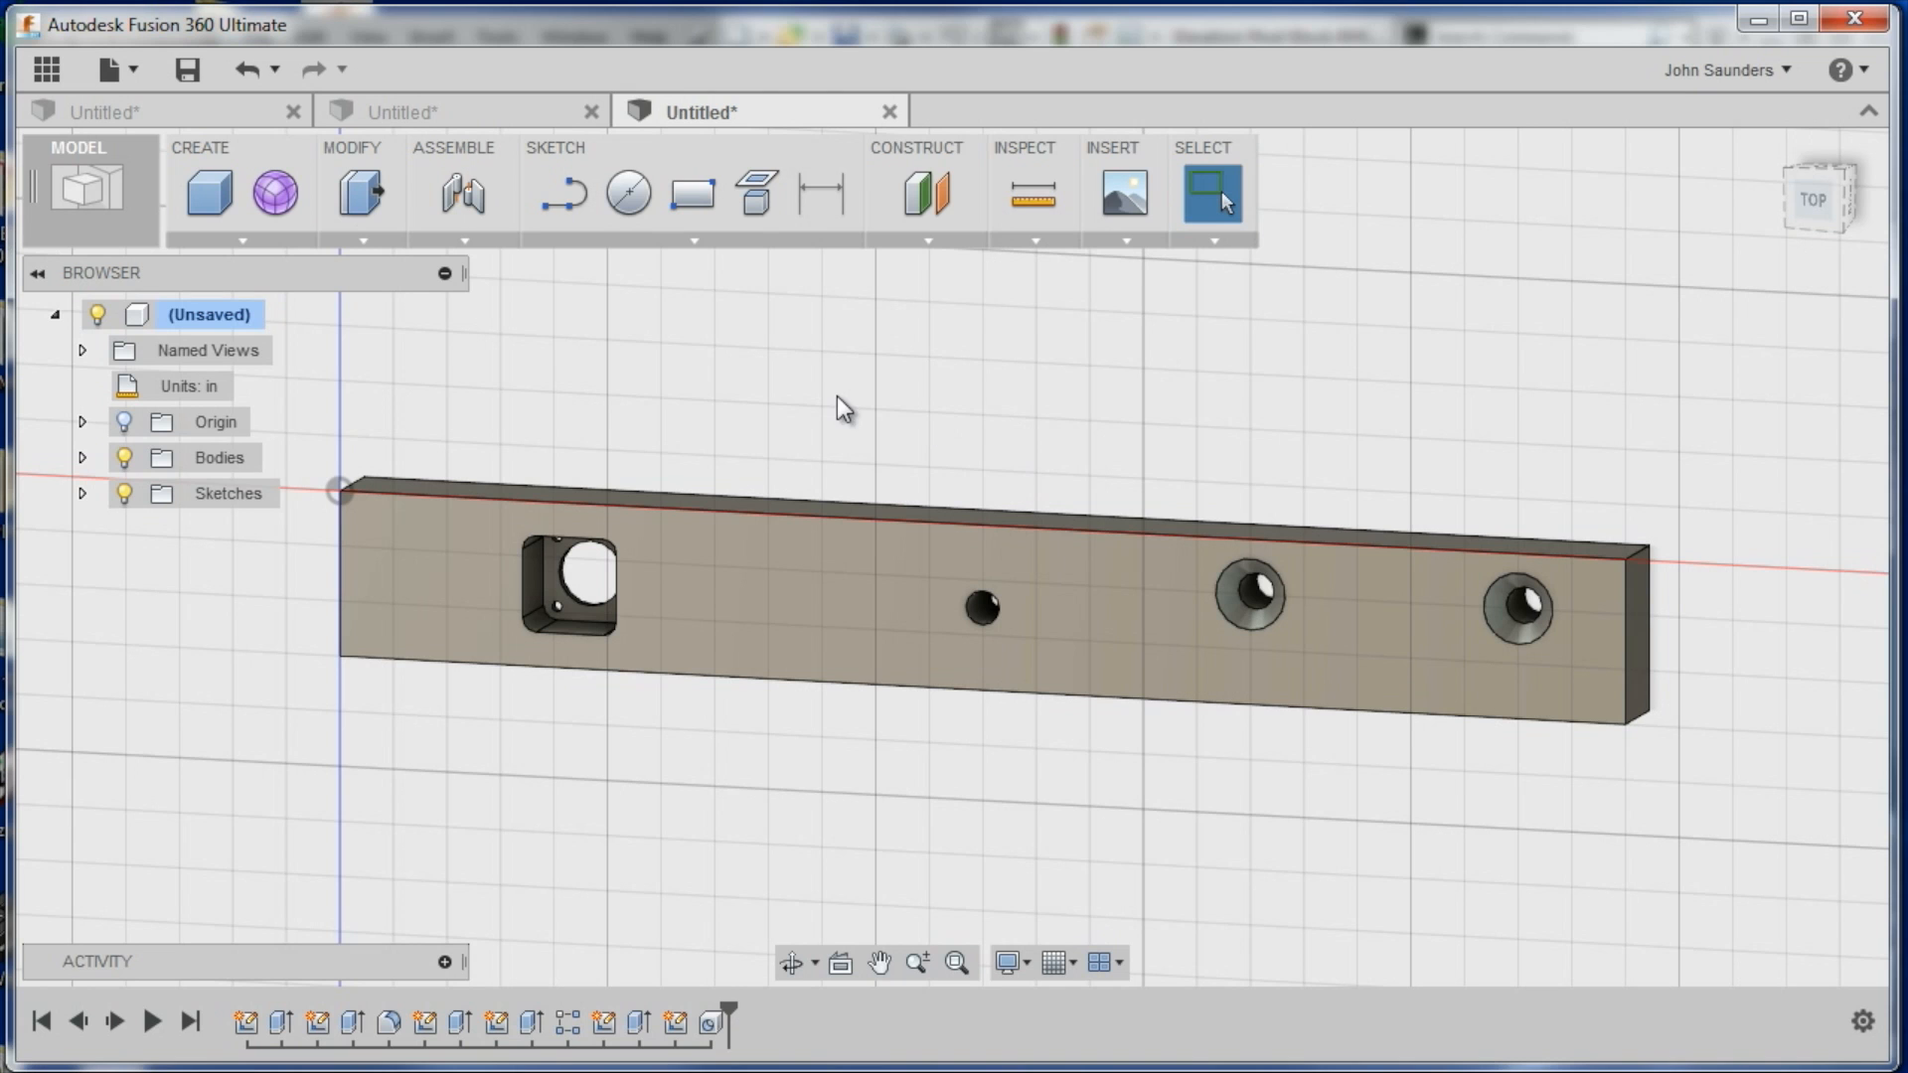
{"action": "left_click", "coordinate": [628, 193]}
{"action": "left_click", "coordinate": [919, 571]}
{"action": "scroll", "coordinate": [980, 548], "scroll_direction": "up", "scroll_amount": 5}
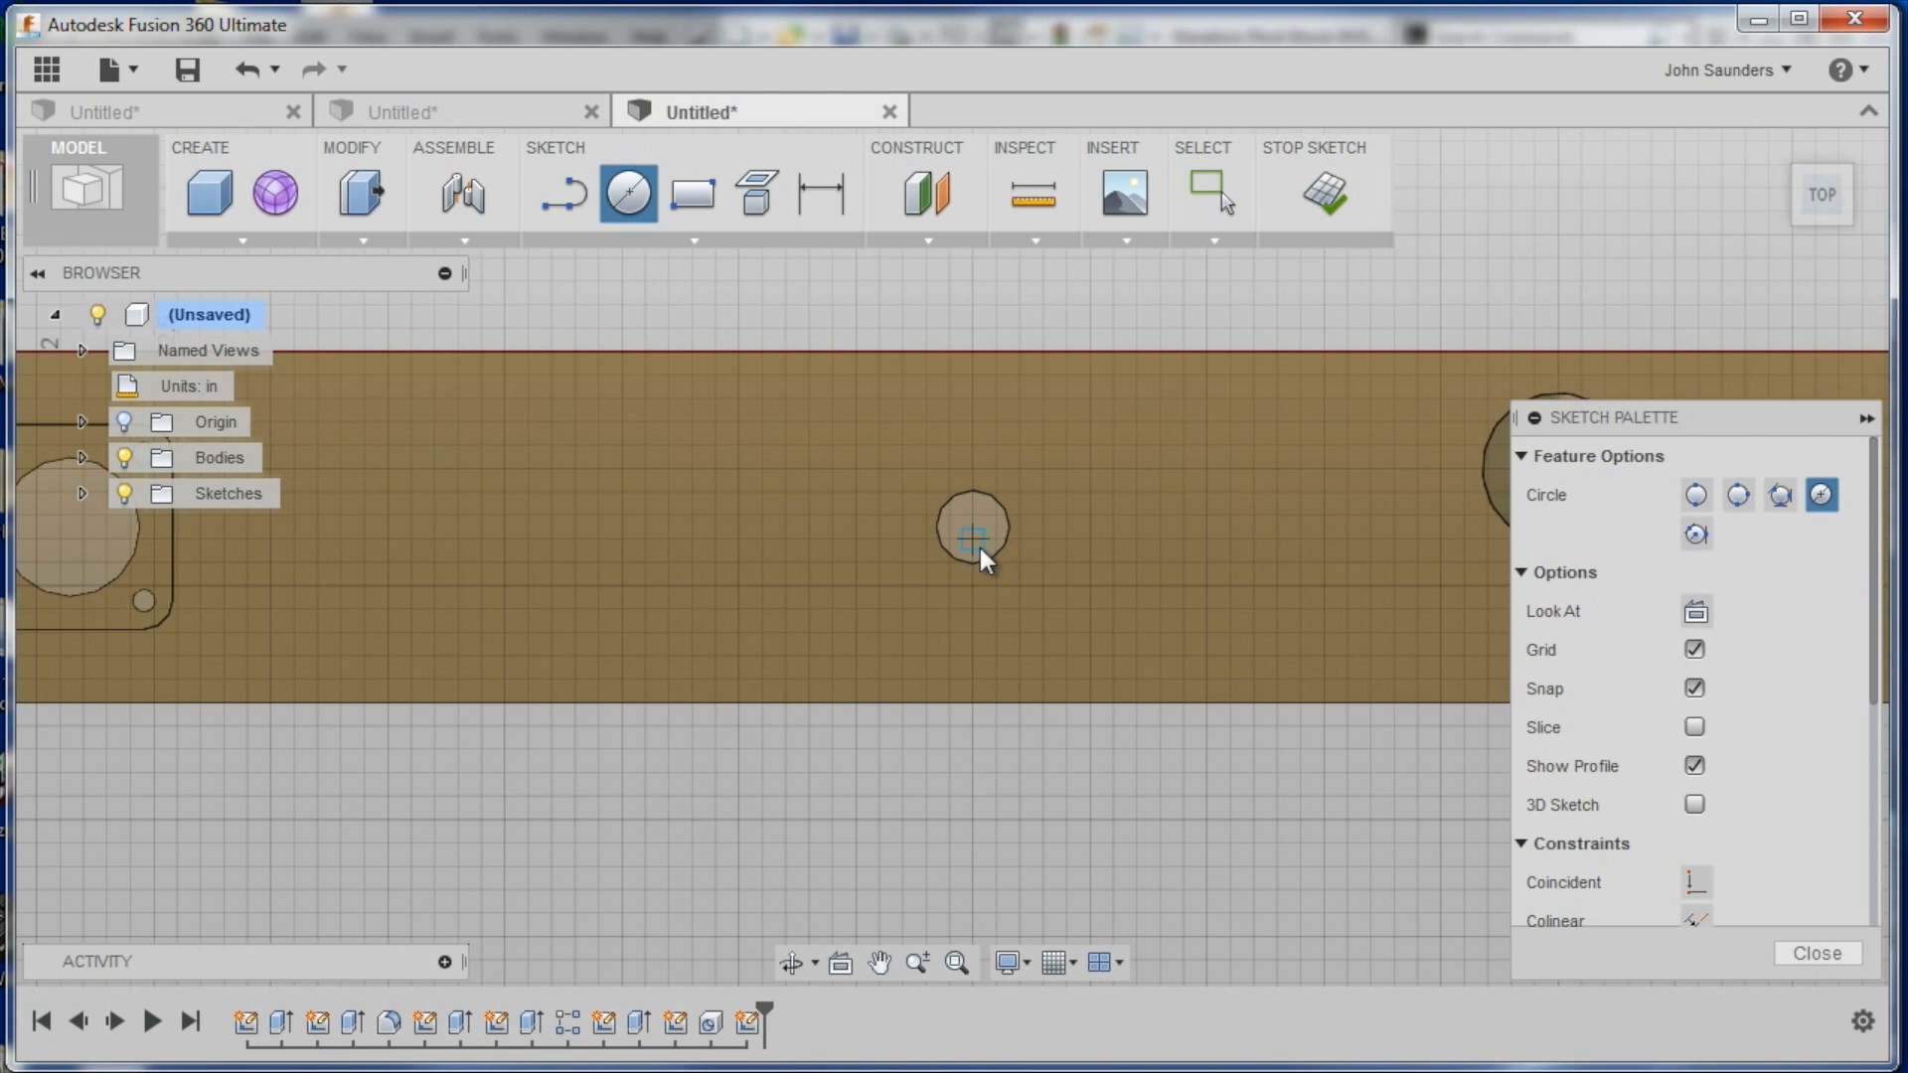
{"action": "left_click", "coordinate": [974, 527]}
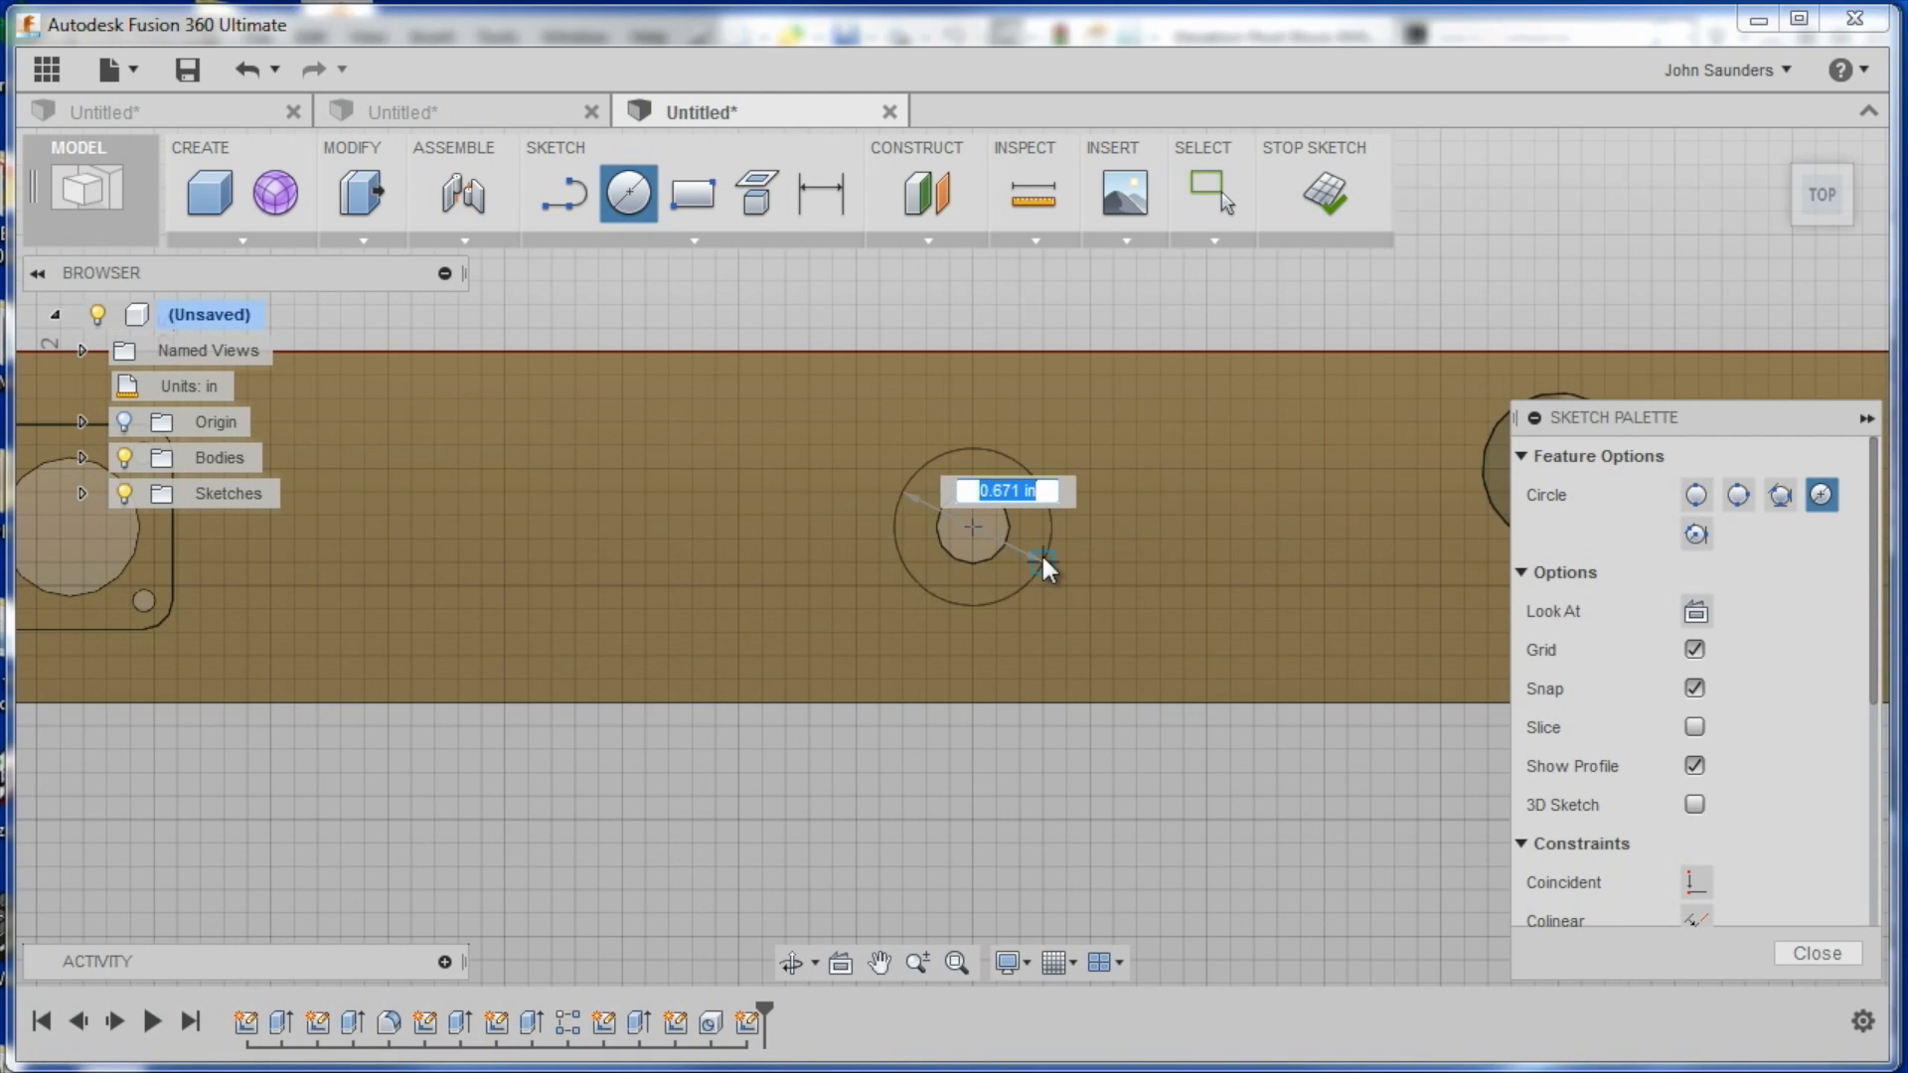
{"action": "type", "text": ".5"}
{"action": "key", "text": "Return"}
Cut the ring around the center hole as a counterbore using Press Pull with a distance of -0.075 in
{"action": "left_click", "coordinate": [370, 193]}
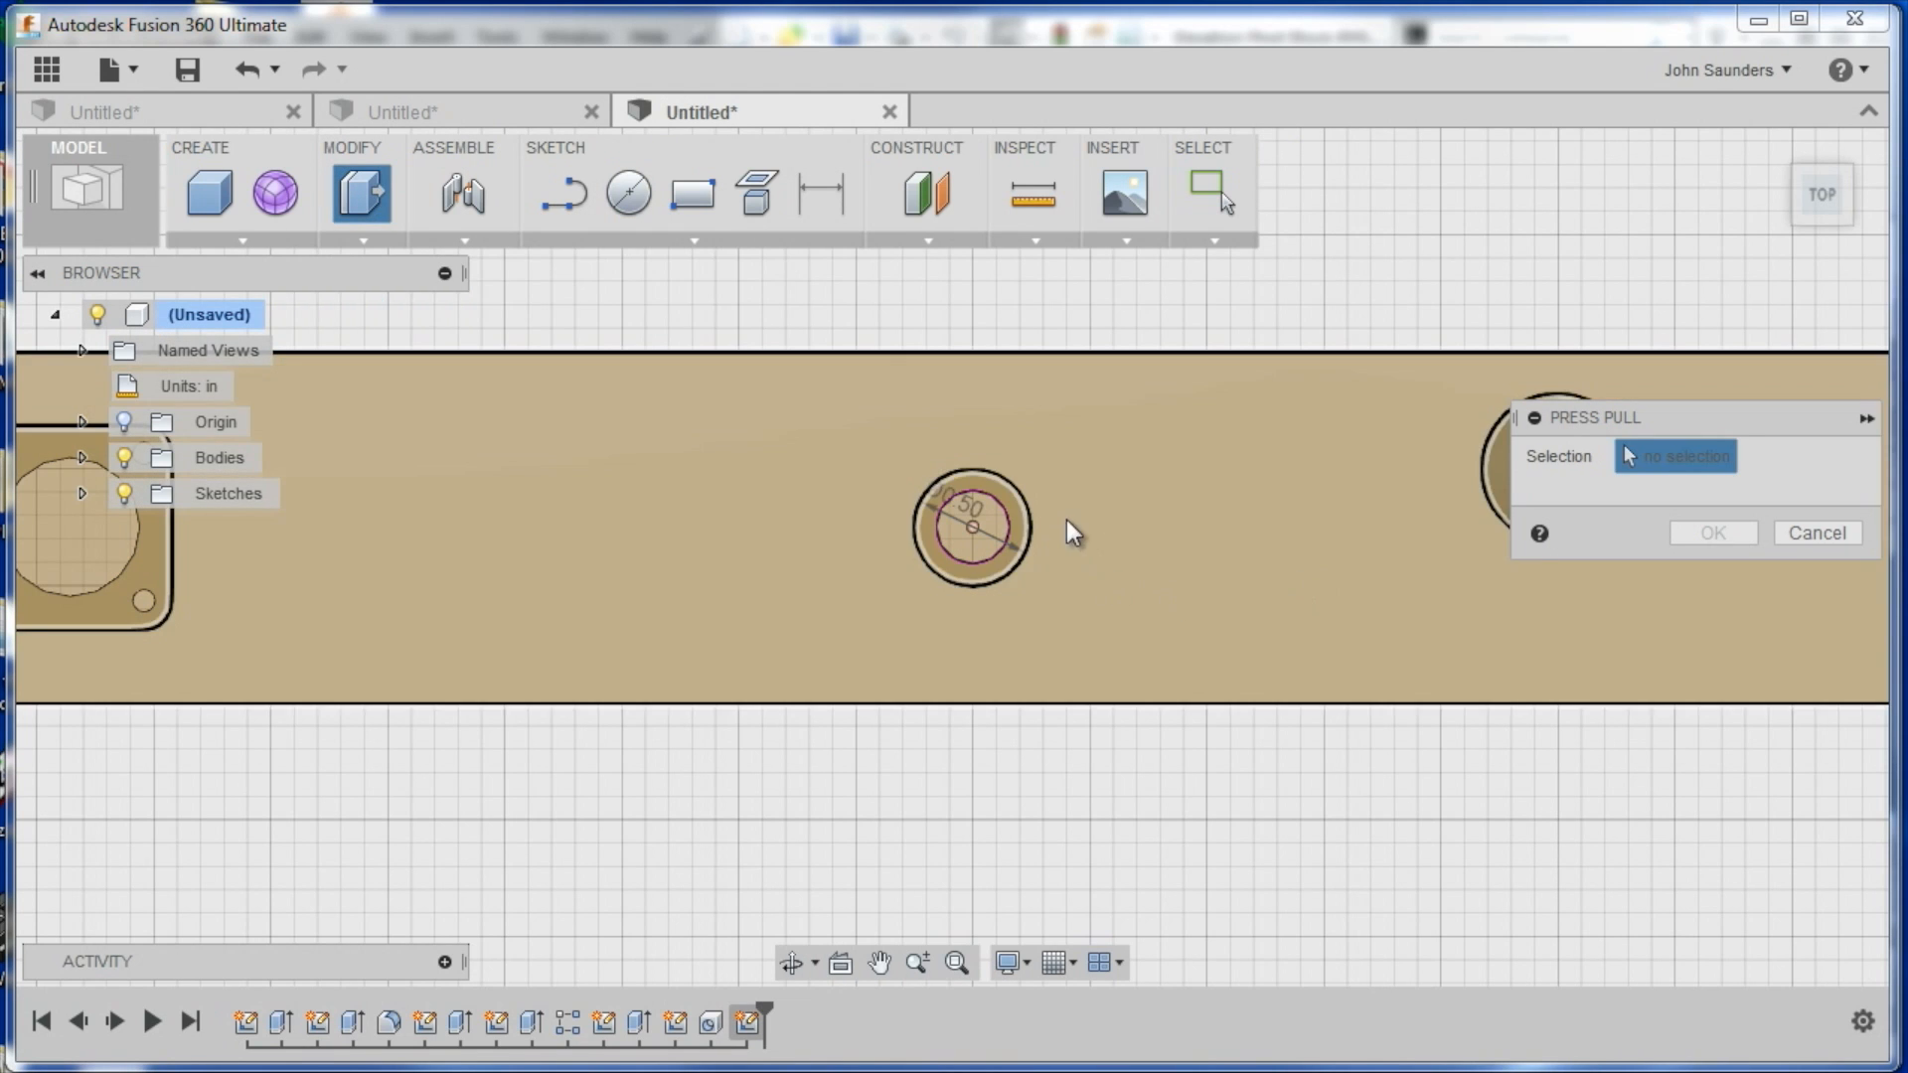
{"action": "scroll", "coordinate": [1065, 521], "scroll_direction": "up", "scroll_amount": 3}
{"action": "left_click", "coordinate": [990, 515]}
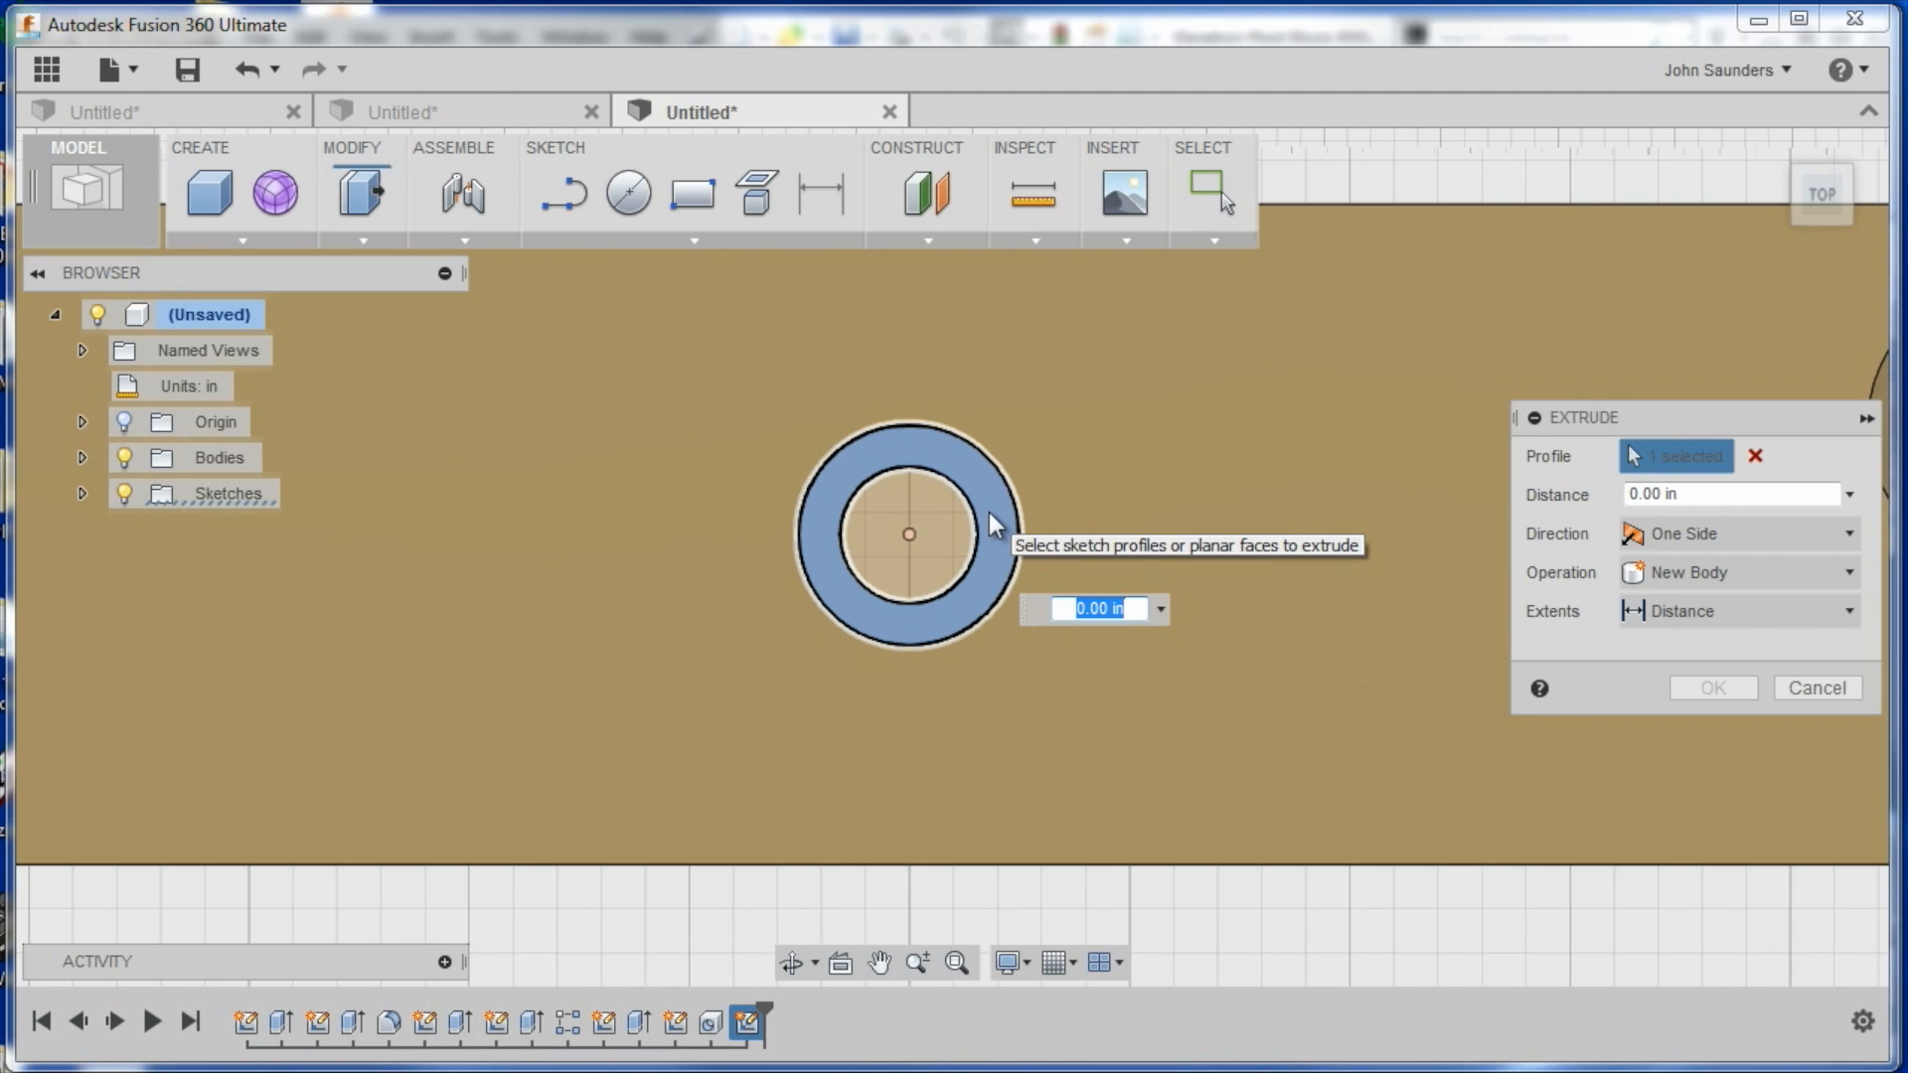
{"action": "type", "text": "-.075"}
{"action": "key", "text": "Return"}
{"action": "middle_click_drag", "start_coordinate": [936, 626], "coordinate": [1024, 378], "text": "shift"}
{"action": "scroll", "coordinate": [1052, 462], "scroll_direction": "down", "scroll_amount": 8}
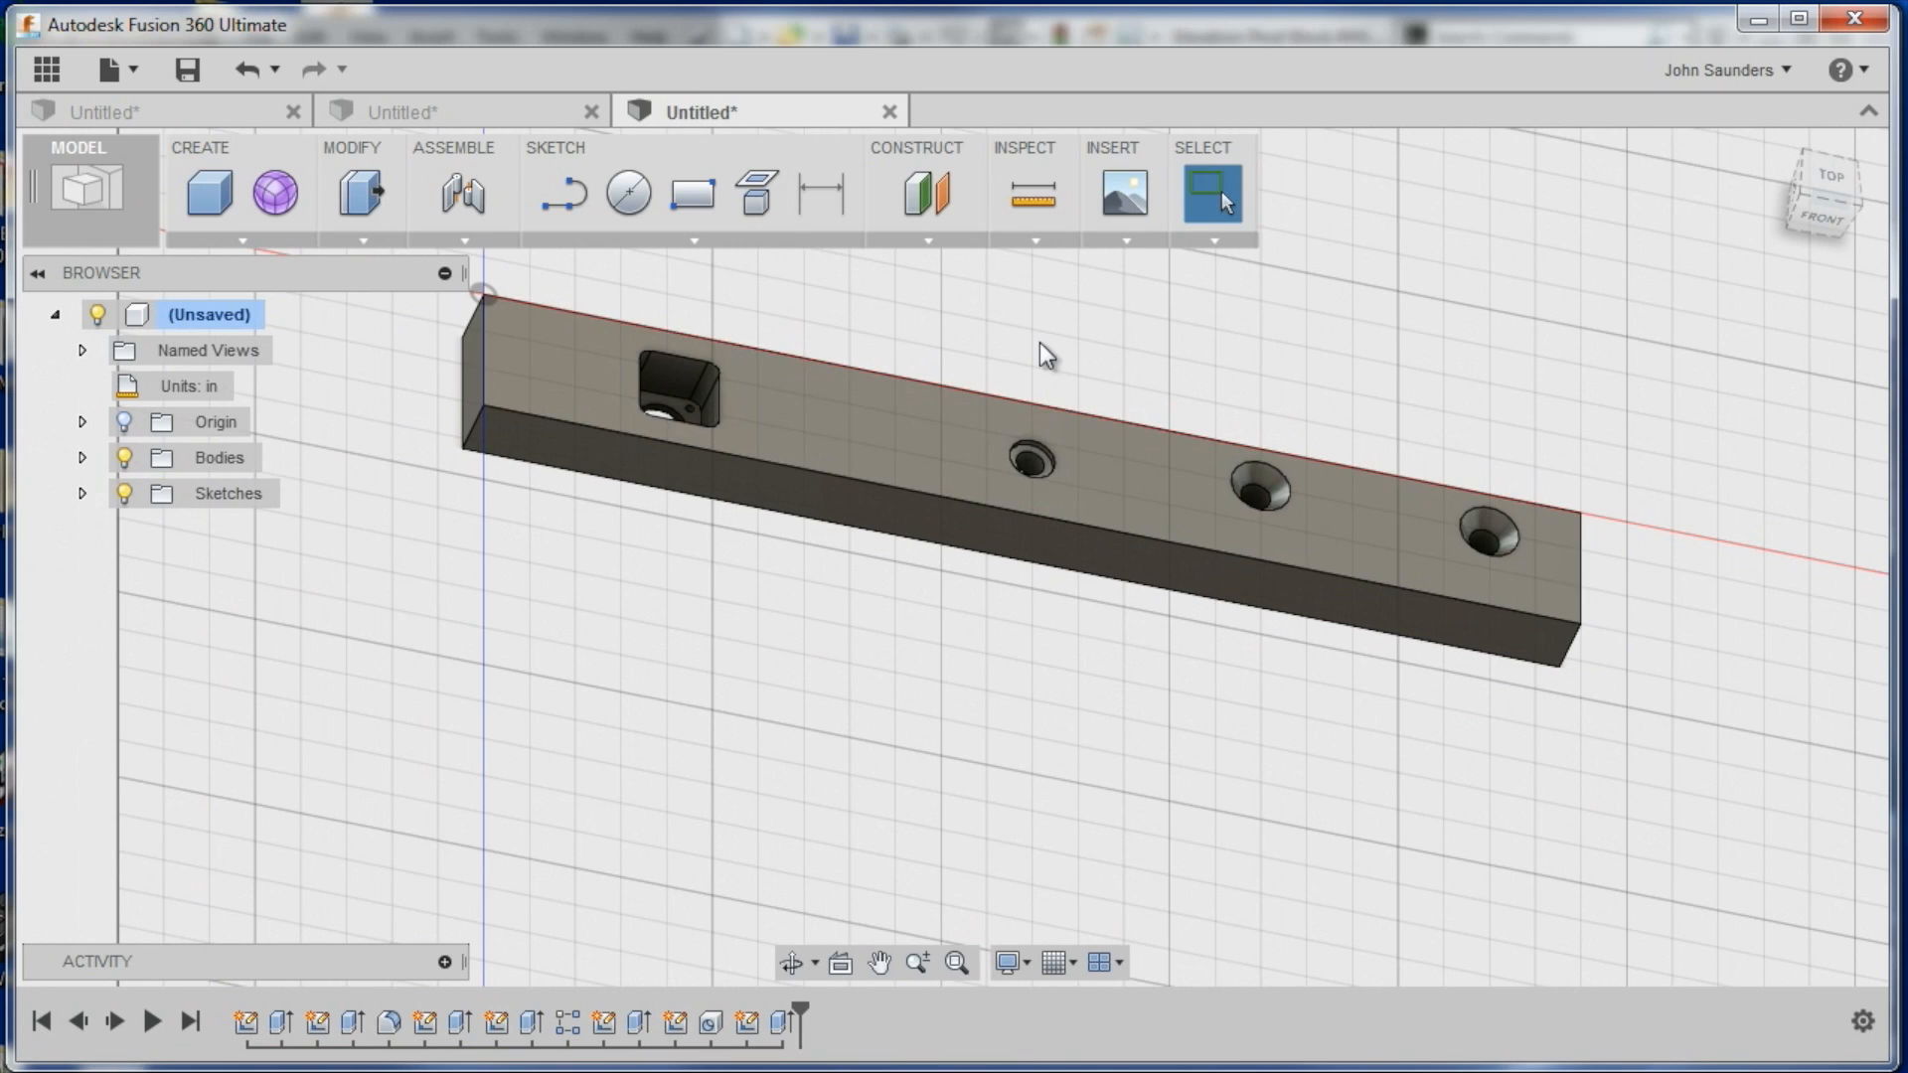
Switch to the SolidWorks reference part and examine the two small holes on the block's end face
{"action": "middle_click_drag", "start_coordinate": [1041, 344], "coordinate": [1020, 497]}
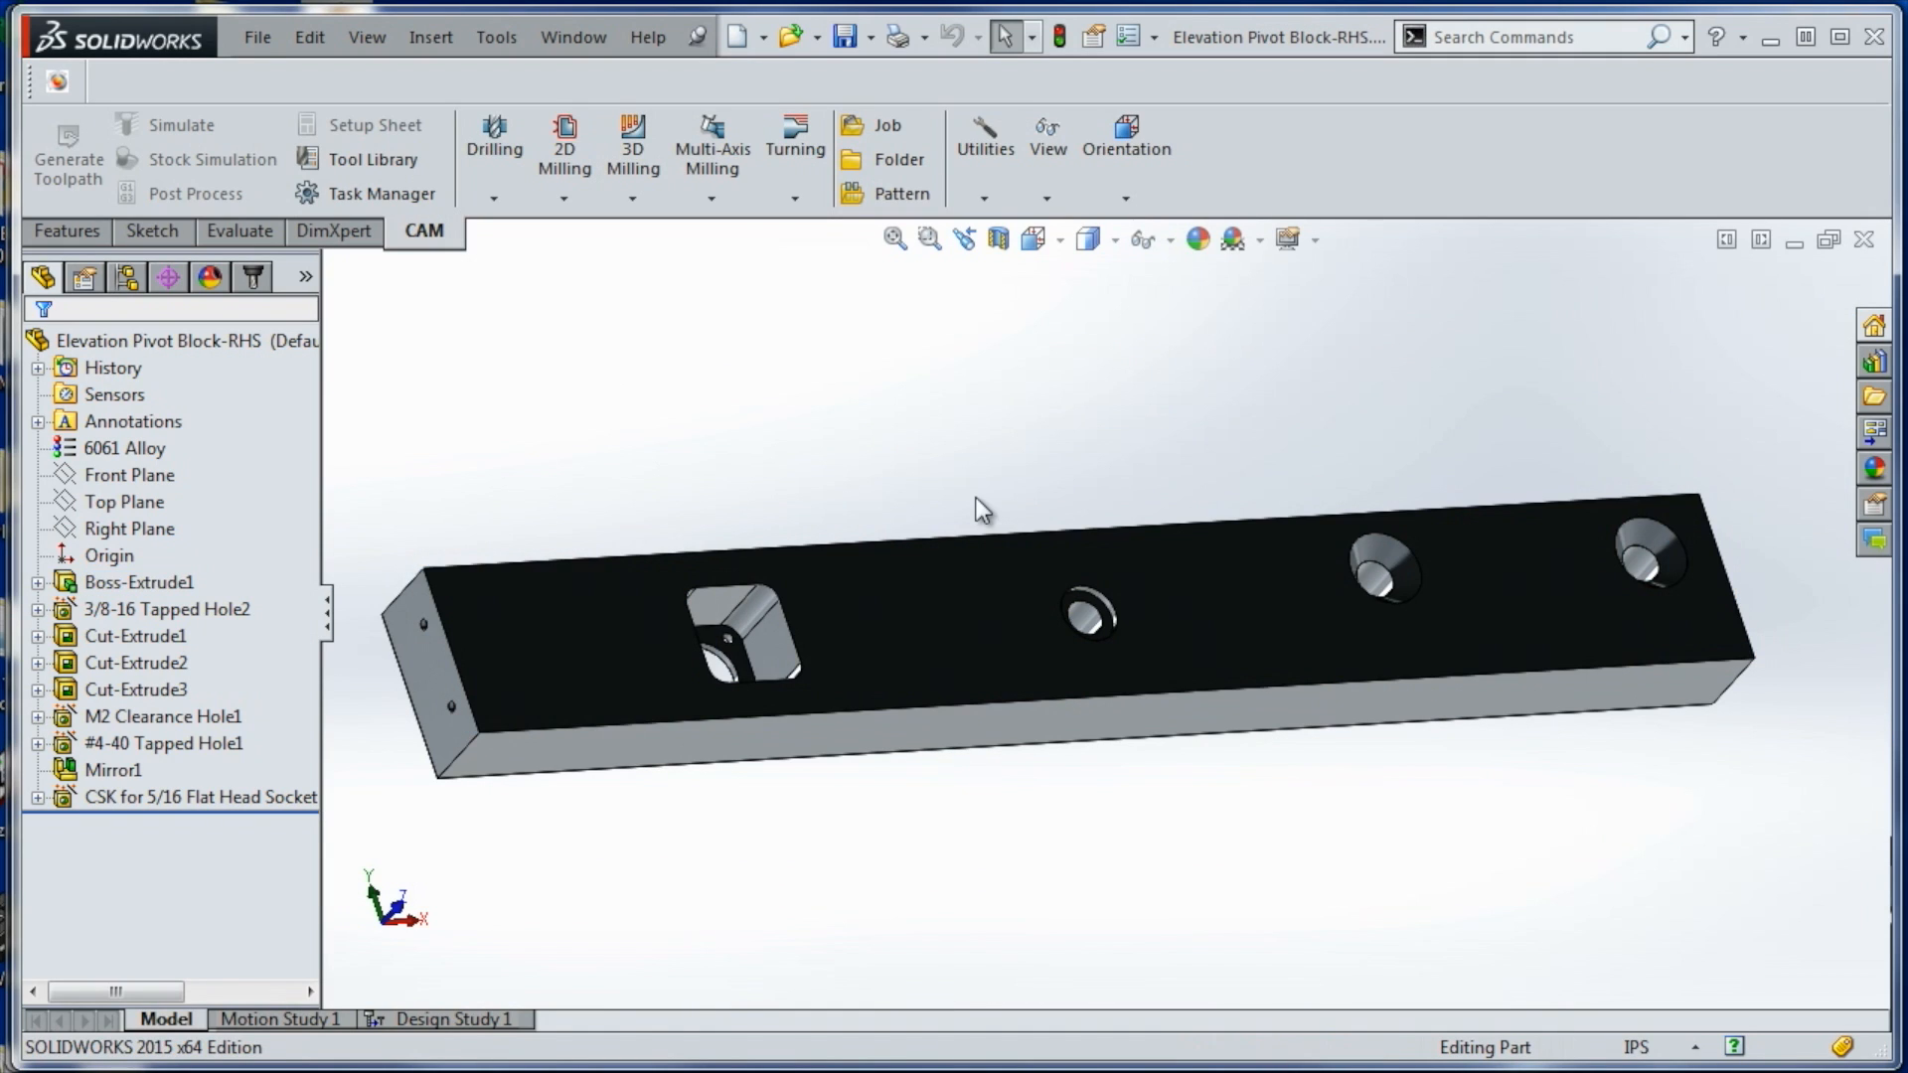
{"action": "middle_click_drag", "start_coordinate": [946, 507], "coordinate": [368, 601]}
{"action": "scroll", "coordinate": [618, 636], "scroll_direction": "down", "scroll_amount": 3}
{"action": "scroll", "coordinate": [618, 636], "scroll_direction": "down", "scroll_amount": 2}
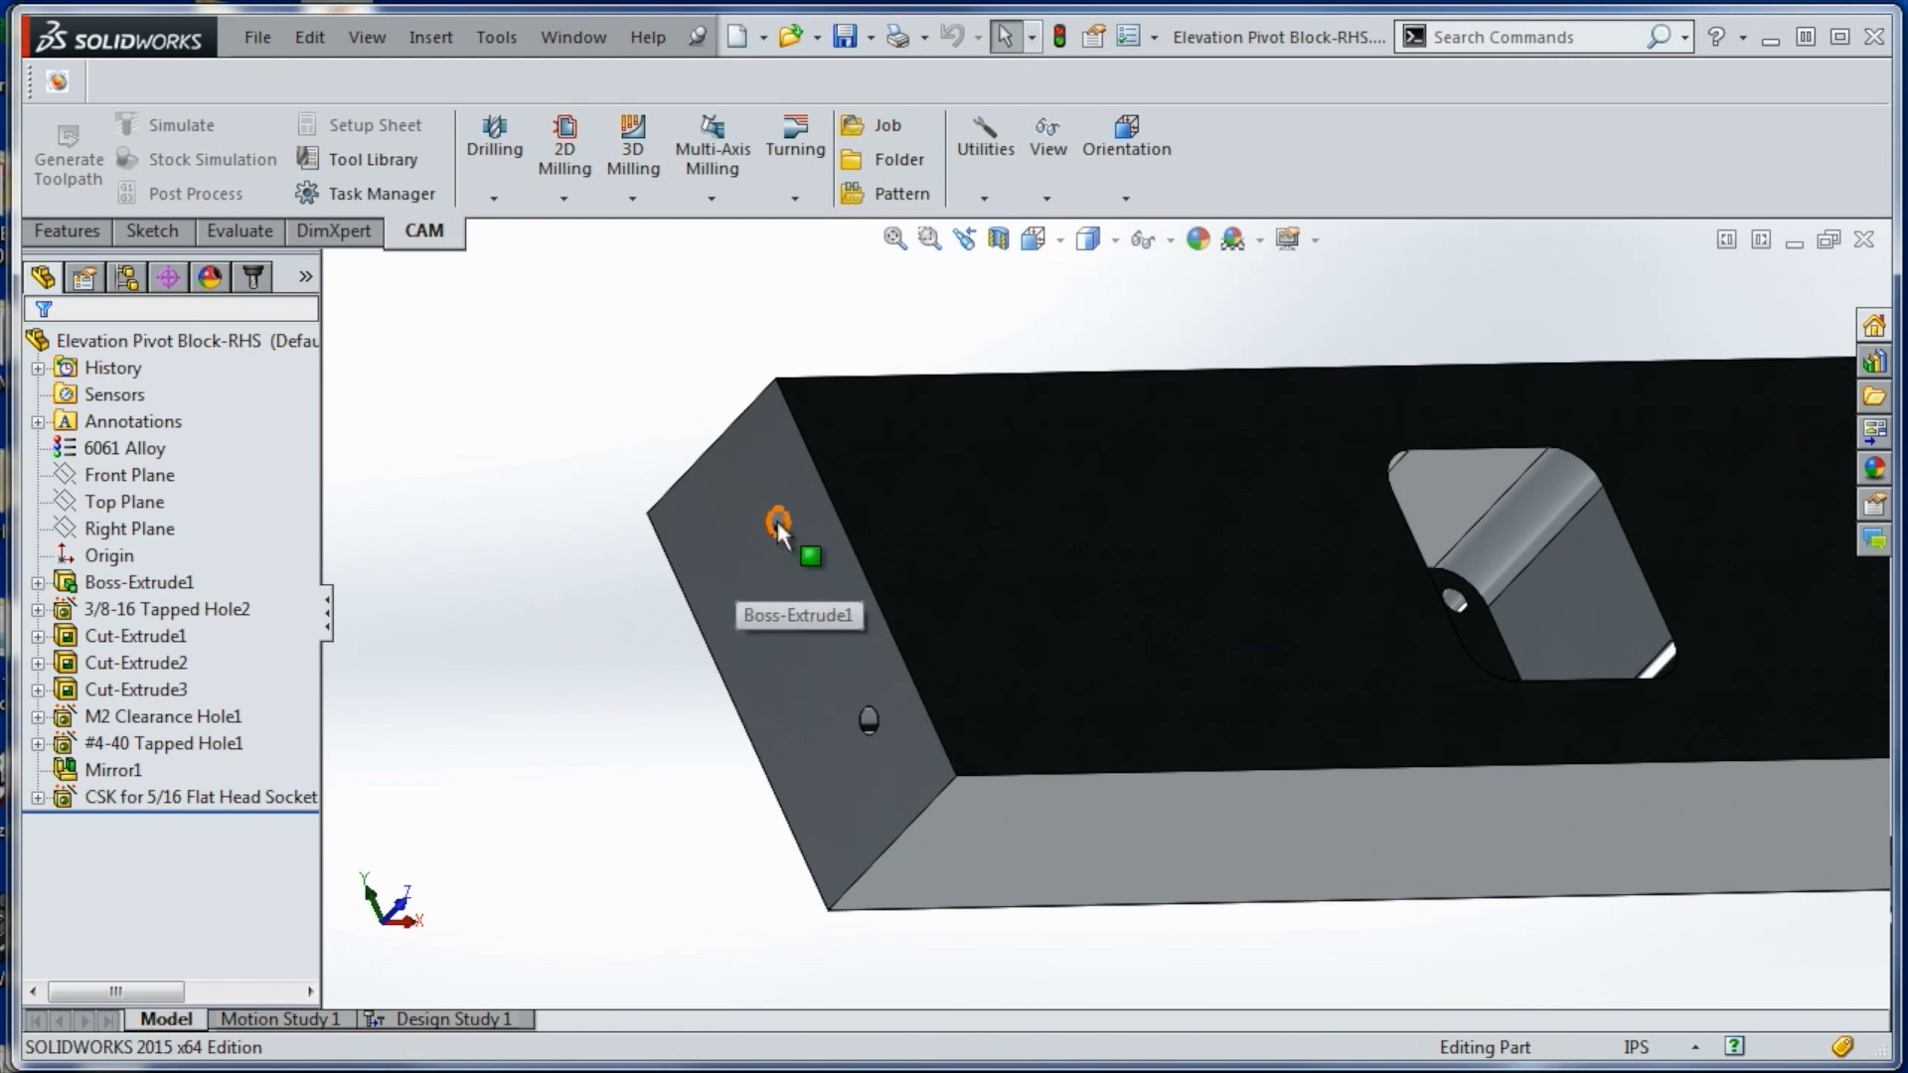
{"action": "left_click", "coordinate": [782, 521]}
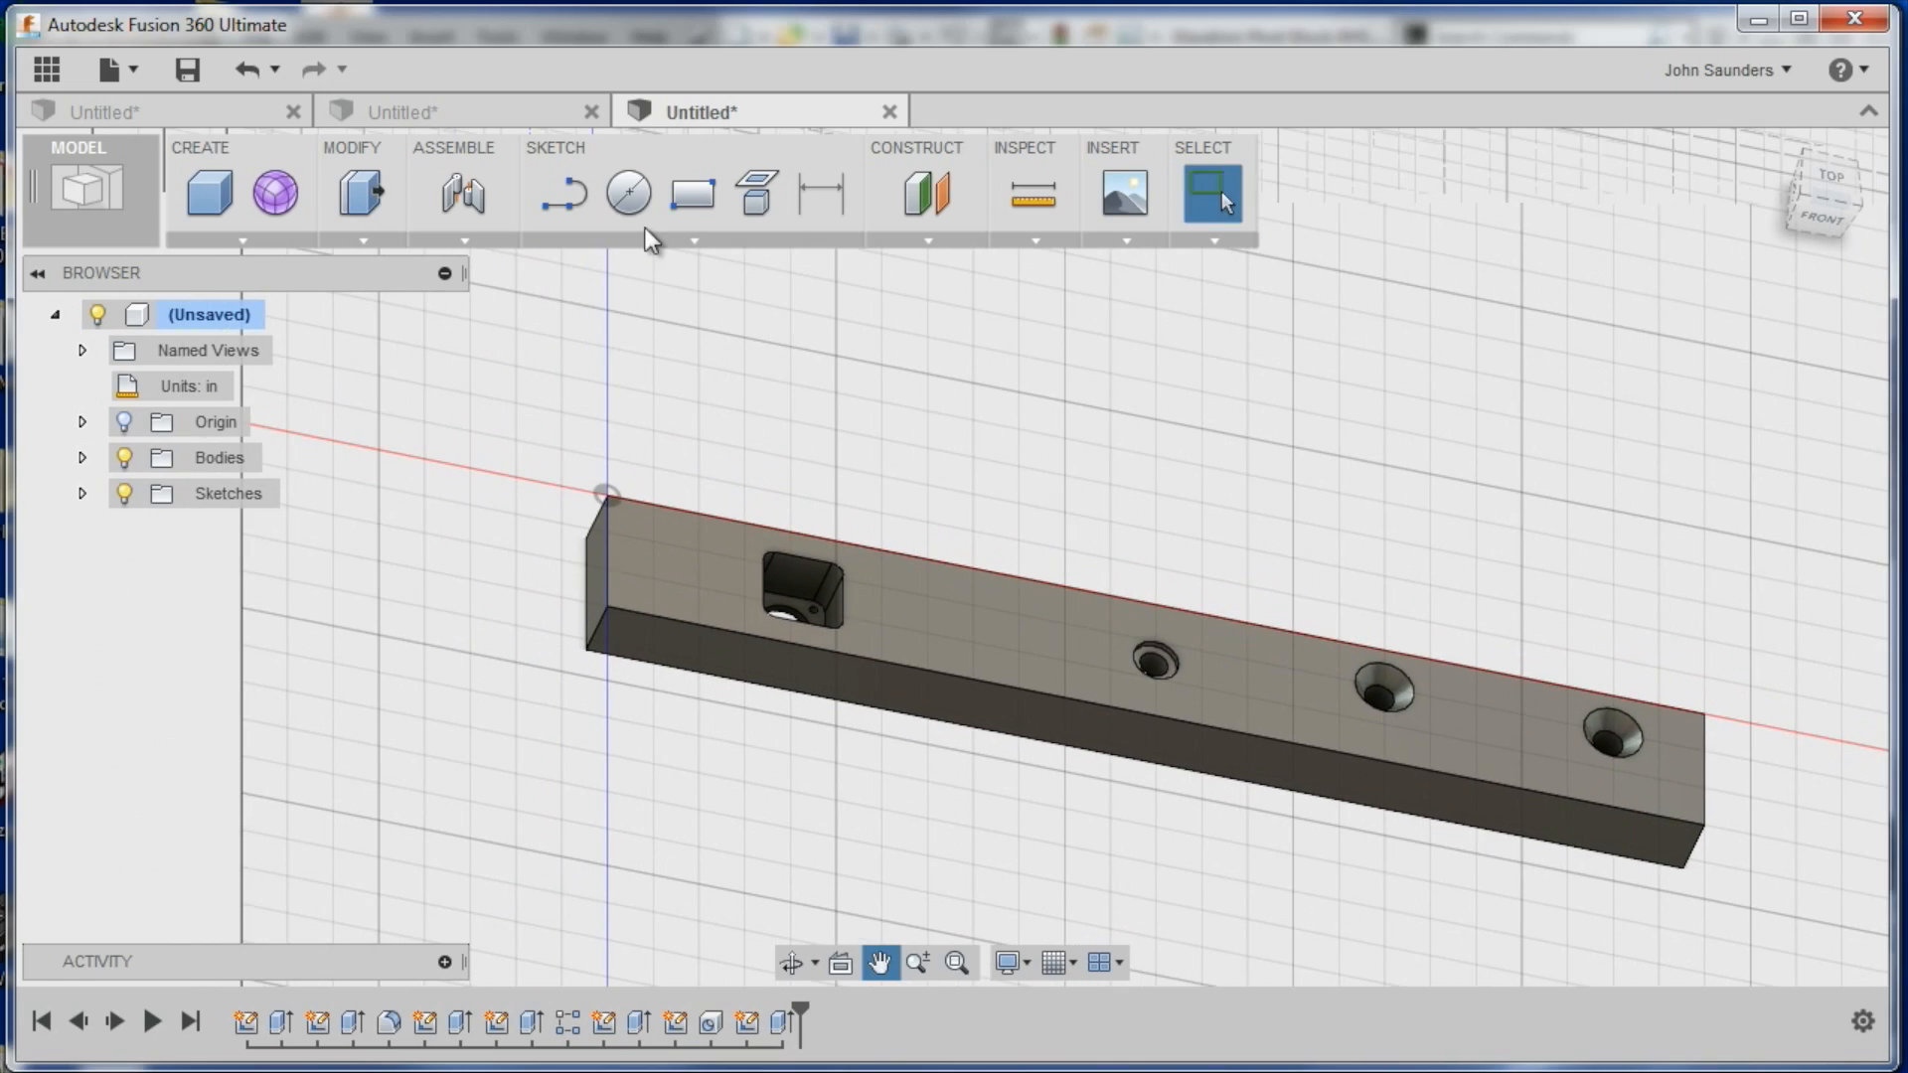
Sketch two circles, each about 0.2 in in diameter, side by side on the block's end face nearest the pocket
{"action": "left_click", "coordinate": [628, 192]}
{"action": "mouse_move", "coordinate": [569, 587]}
{"action": "middle_mouse_down", "text": "shift"}
{"action": "mouse_move", "coordinate": [674, 571]}
{"action": "mouse_move", "coordinate": [721, 422]}
{"action": "mouse_move", "coordinate": [677, 445]}
{"action": "middle_mouse_up", "text": "shift"}
{"action": "left_click", "coordinate": [678, 446]}
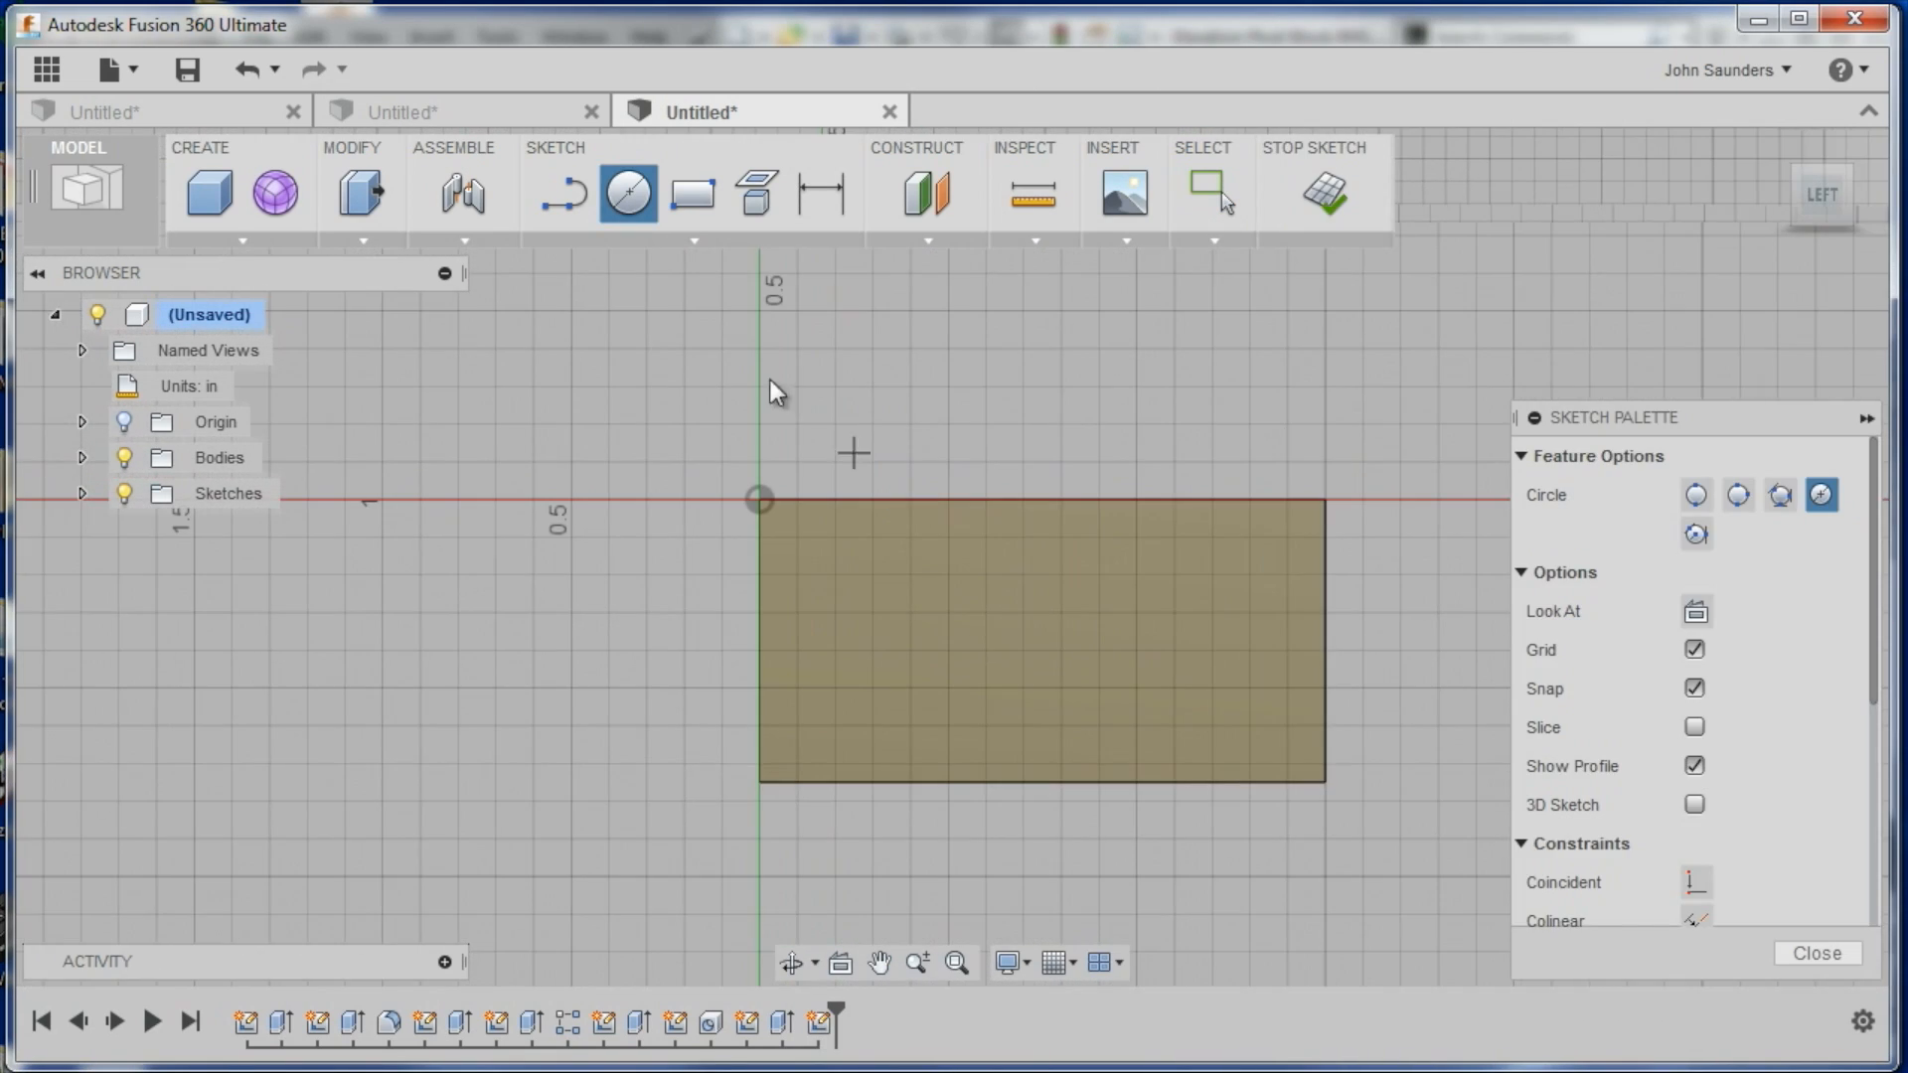
{"action": "left_click", "coordinate": [884, 584]}
{"action": "left_click", "coordinate": [922, 590]}
{"action": "left_click", "coordinate": [1173, 639]}
{"action": "left_click", "coordinate": [1208, 656]}
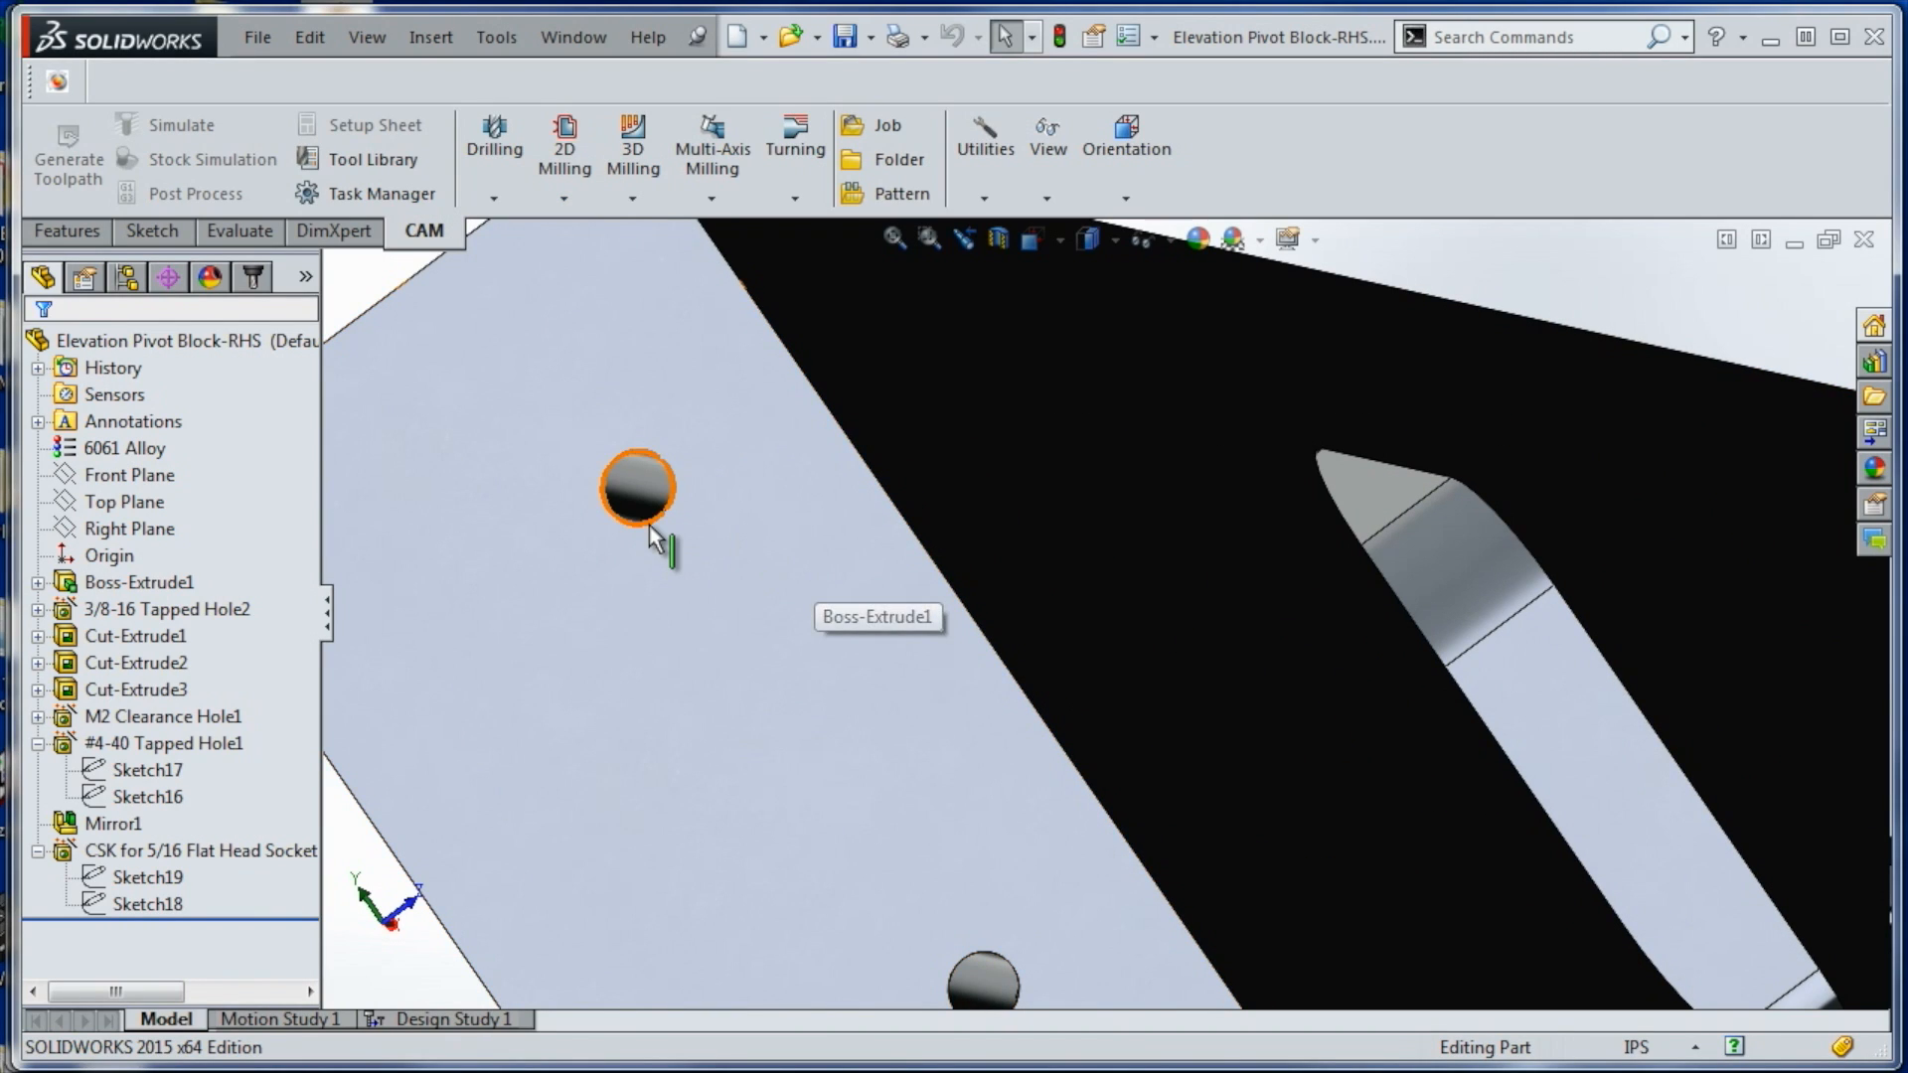
Check the end-face hole's diameter in the SolidWorks reference part, and in Fusion 360 dimension the circle nearer the origin at 0.086 in
{"action": "left_click", "coordinate": [650, 527]}
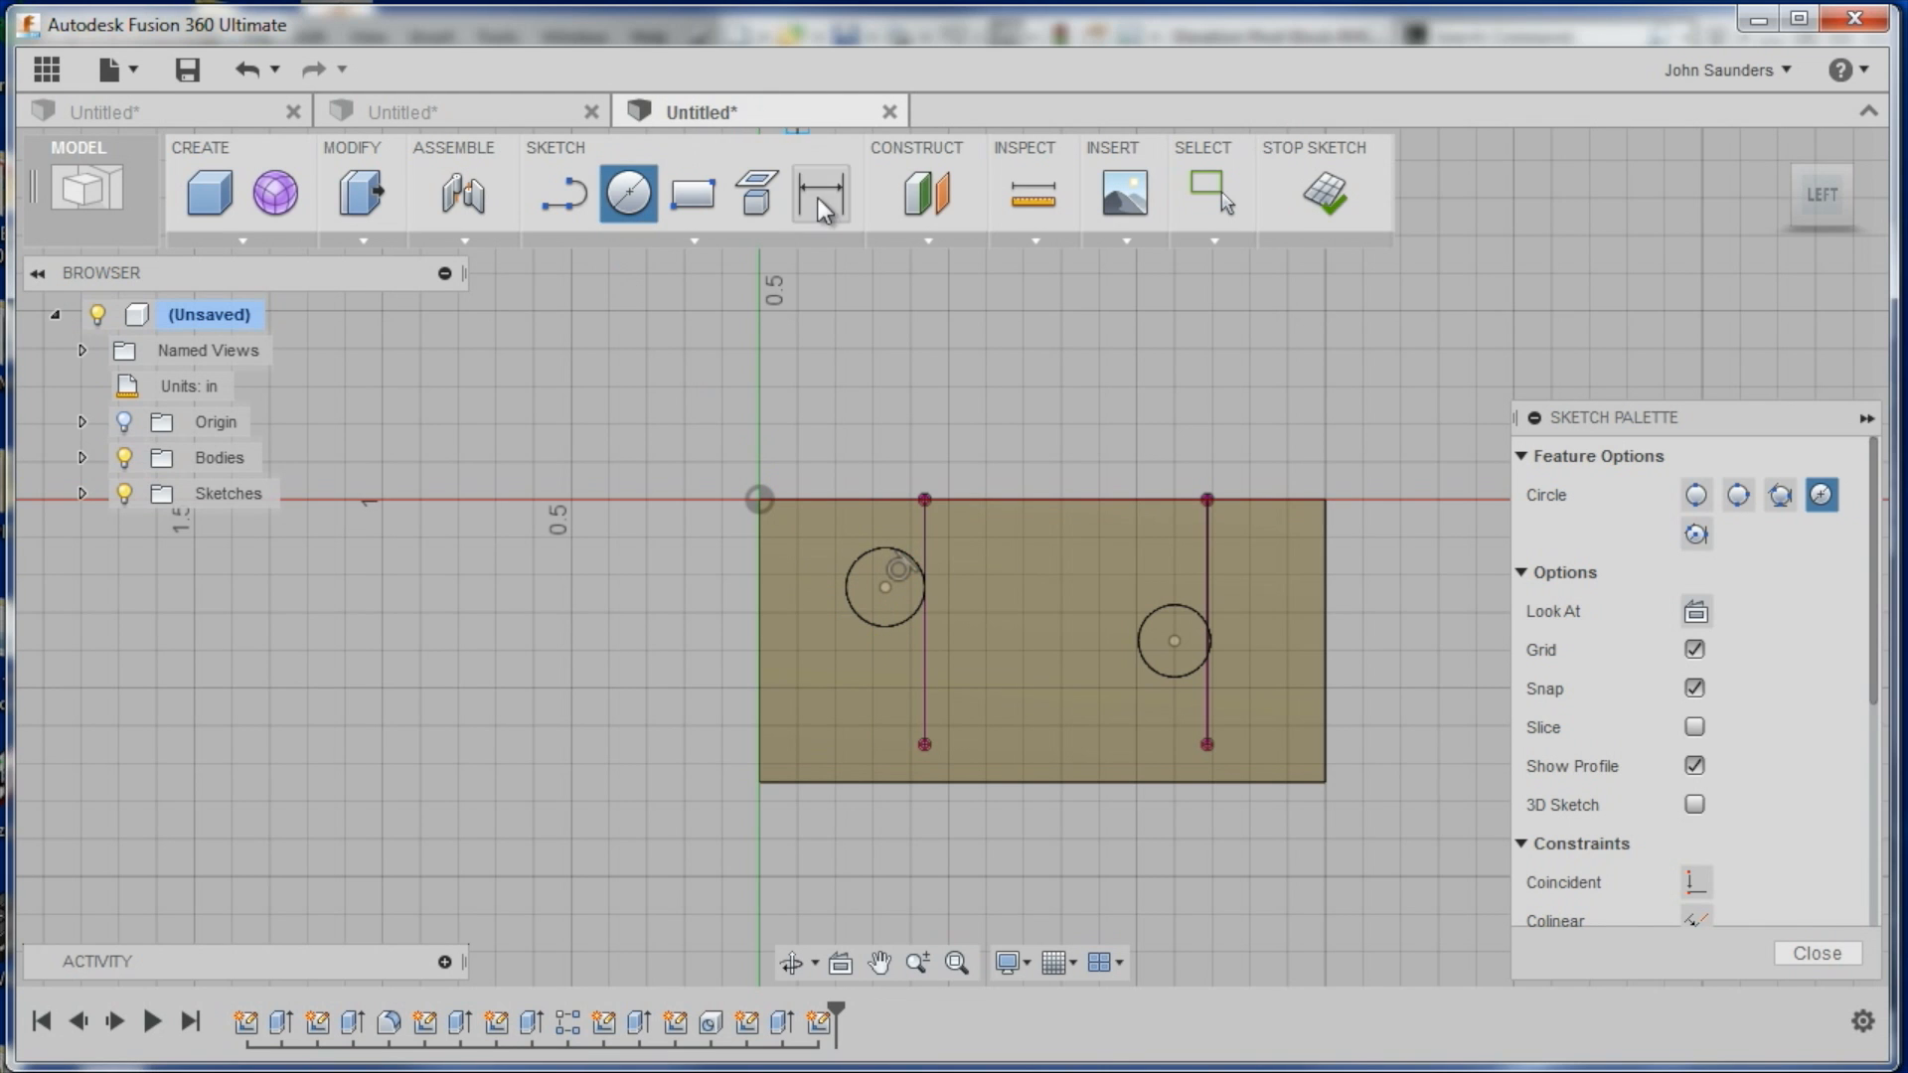
{"action": "left_click", "coordinate": [819, 199]}
{"action": "left_click", "coordinate": [925, 582]}
{"action": "left_click", "coordinate": [914, 568]}
{"action": "left_click", "coordinate": [984, 587]}
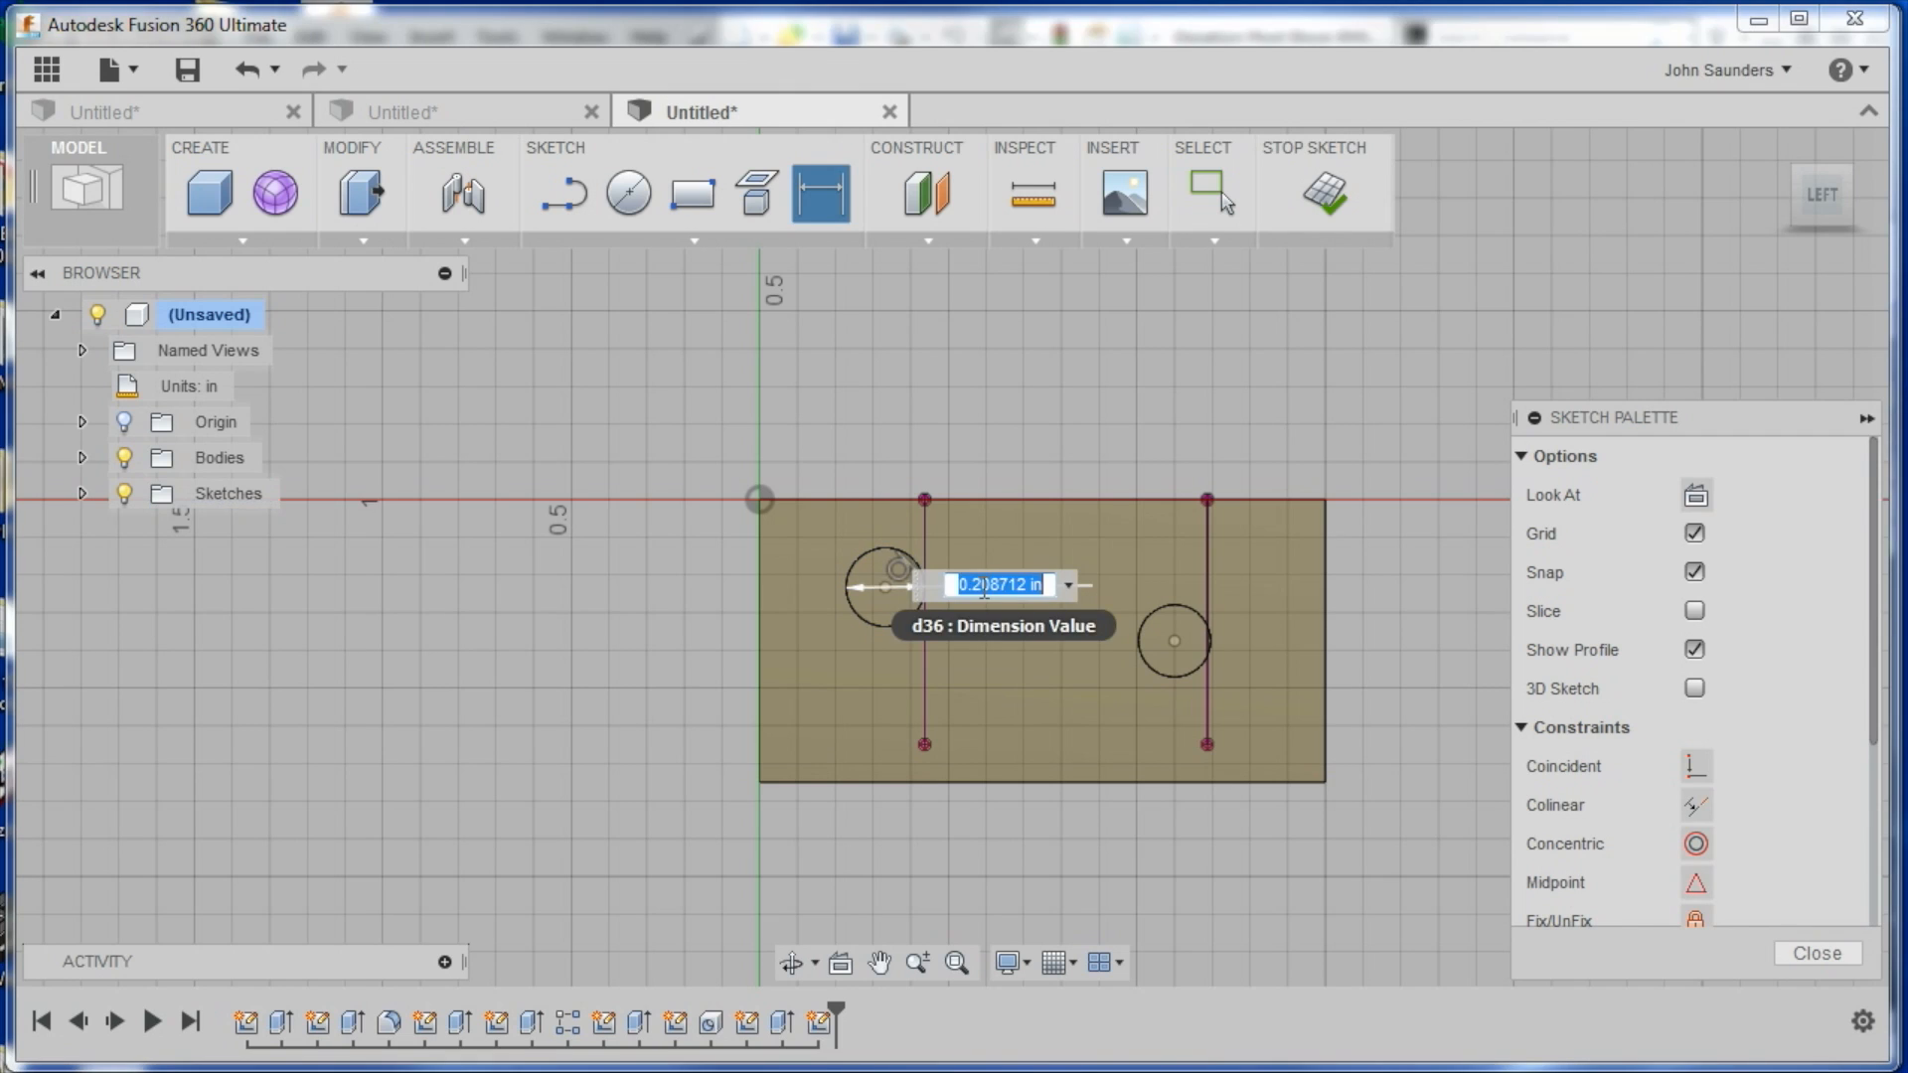
{"action": "type", "text": "0.086"}
{"action": "key", "text": "Return"}
Correct the first circle's diameter to 0.089 in and dimension the second circle's diameter at 0.089 in
{"action": "left_click", "coordinate": [999, 575]}
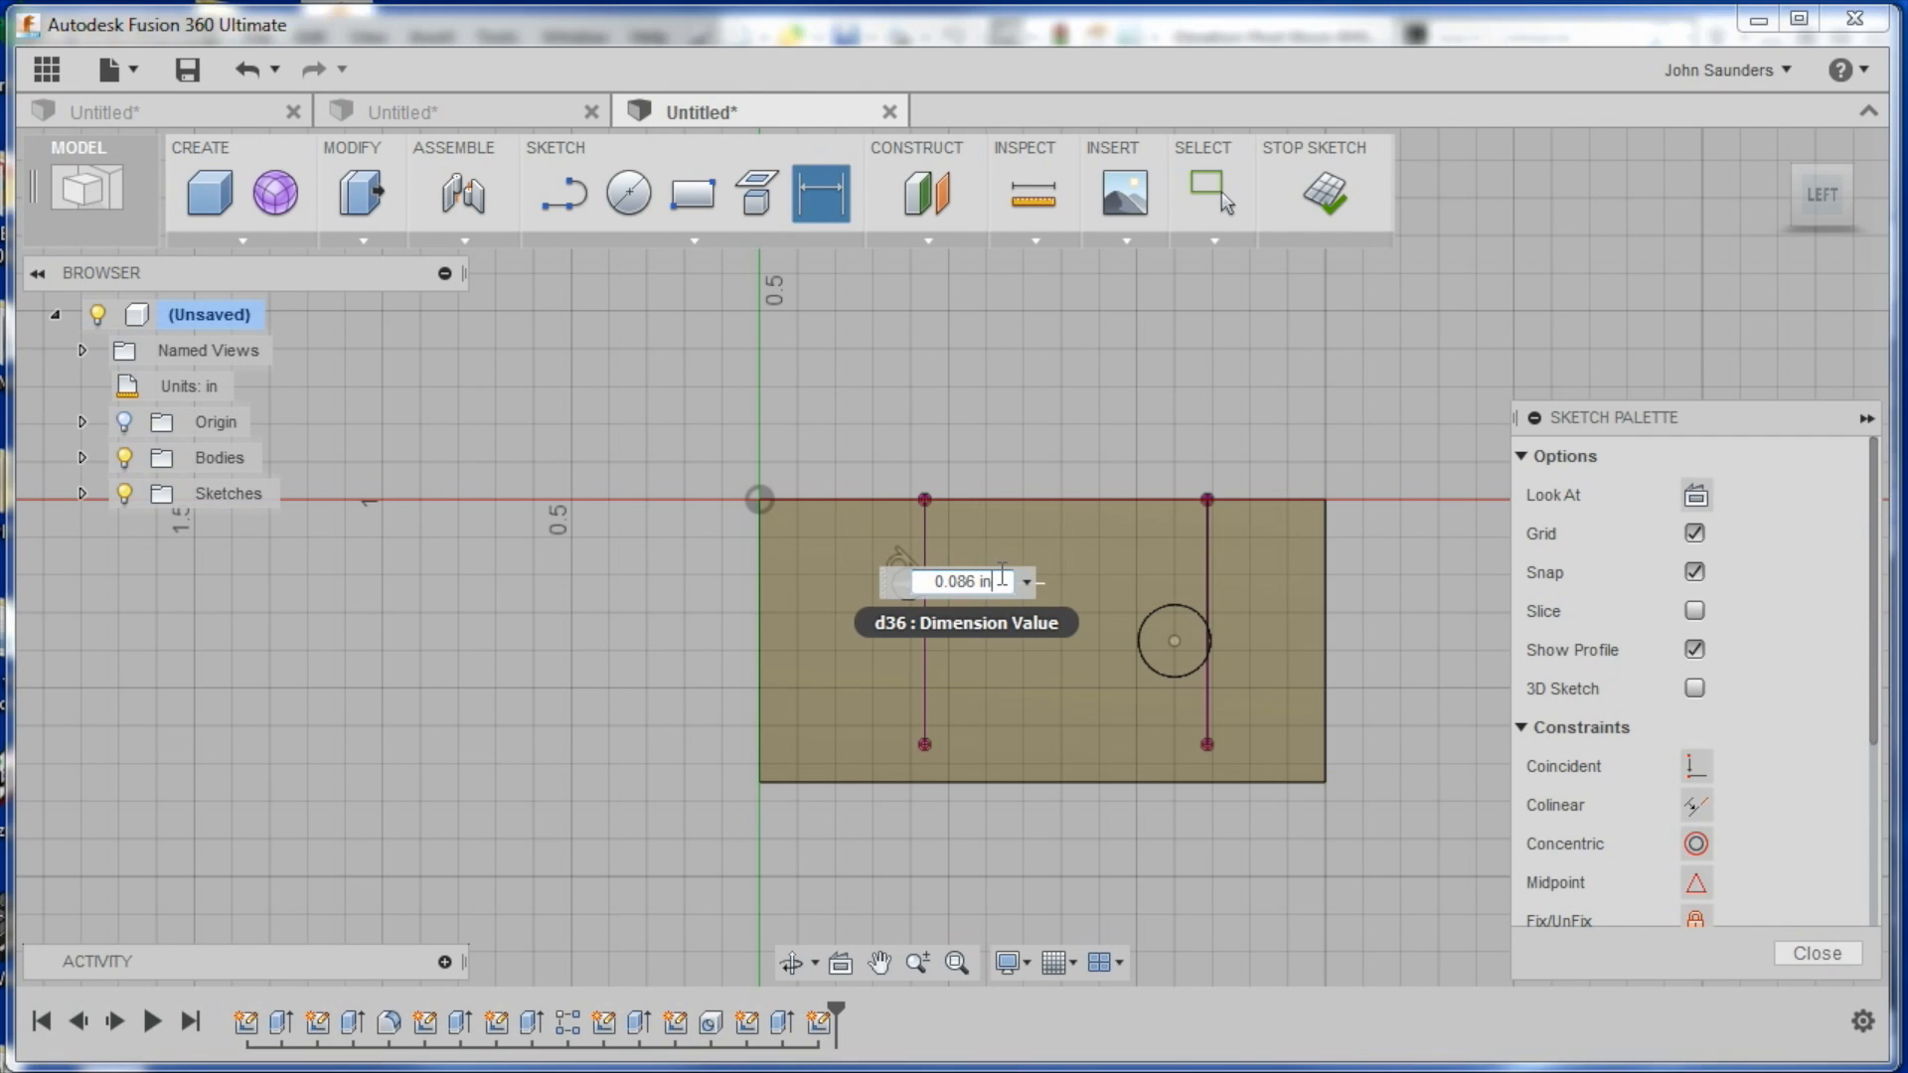
{"action": "key", "text": "ctrl+shift+Left"}
{"action": "key", "text": "ctrl+shift+Left"}
{"action": "key", "text": "ctrl+shift+Left"}
{"action": "type", "text": ".089"}
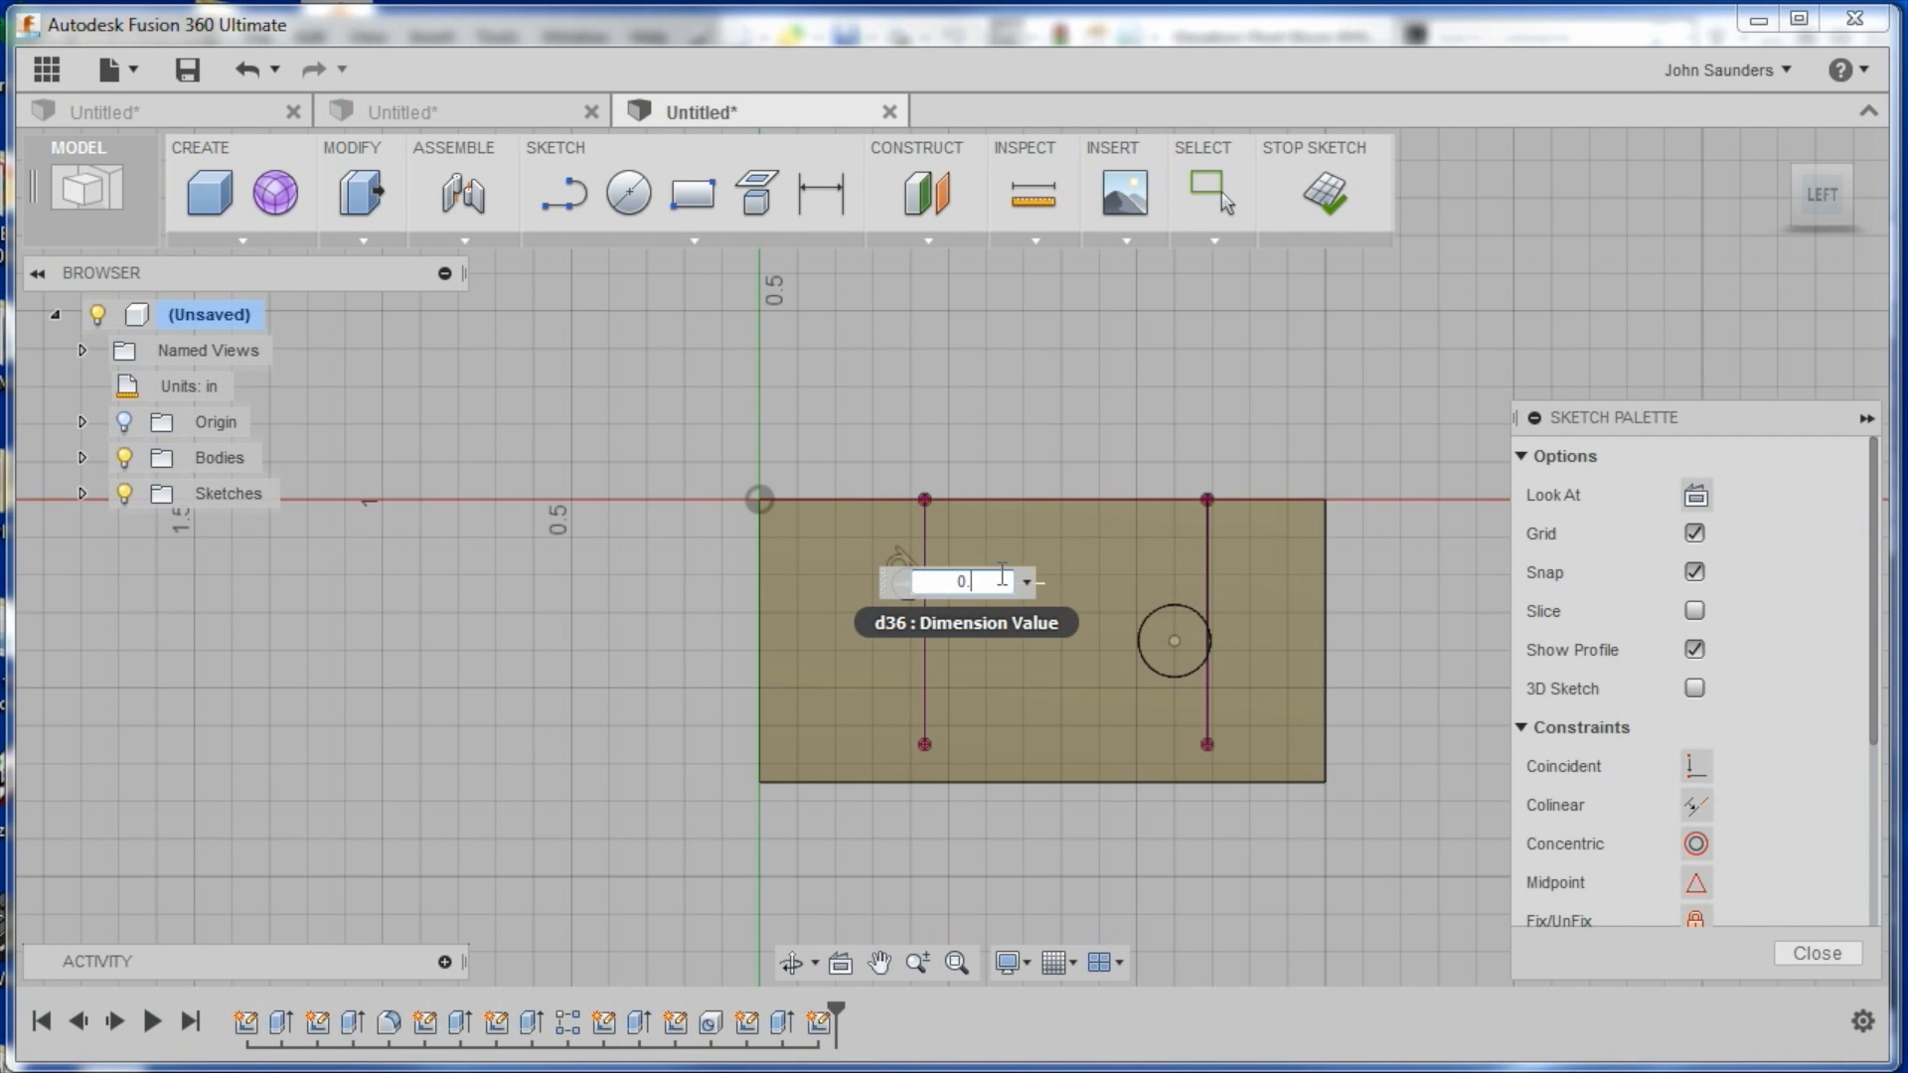
{"action": "key", "text": "Return"}
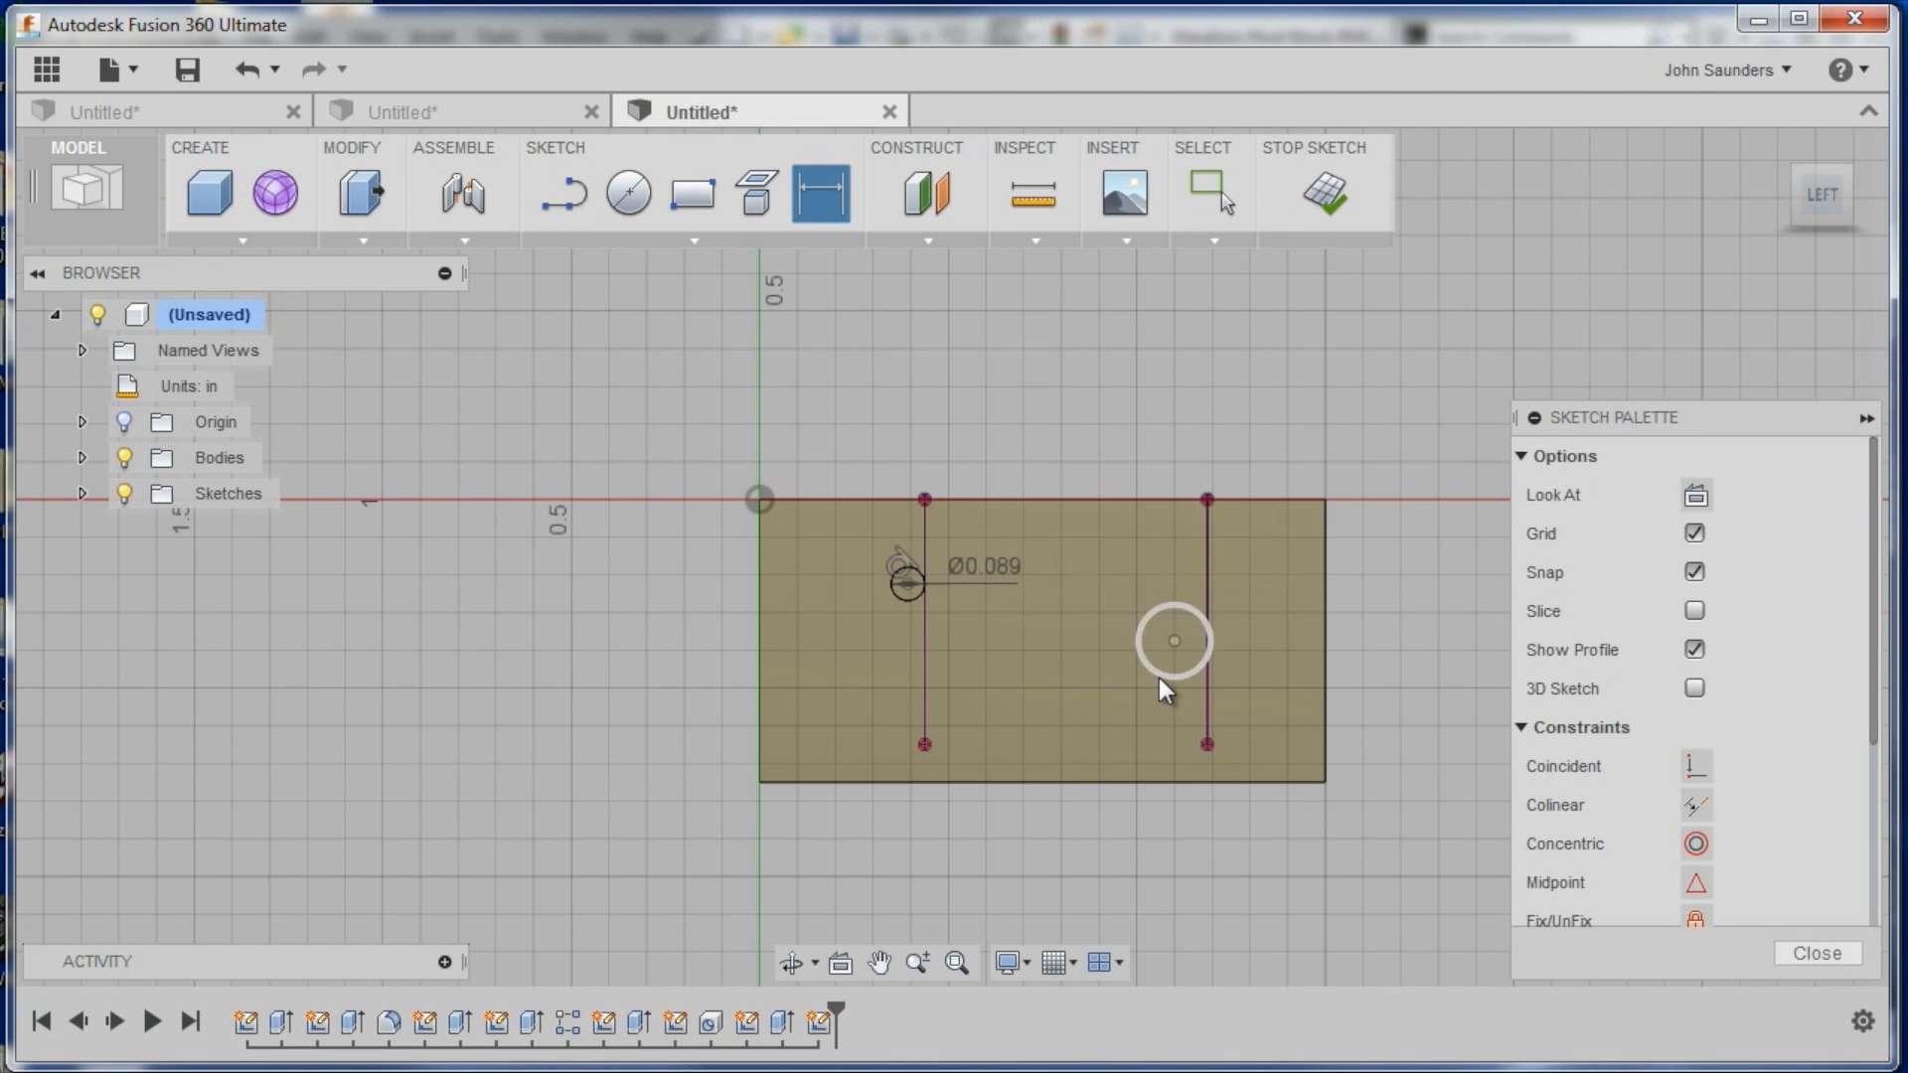
{"action": "left_click", "coordinate": [1161, 678]}
{"action": "left_click", "coordinate": [1073, 695]}
{"action": "type", "text": ".089"}
{"action": "key", "text": "Return"}
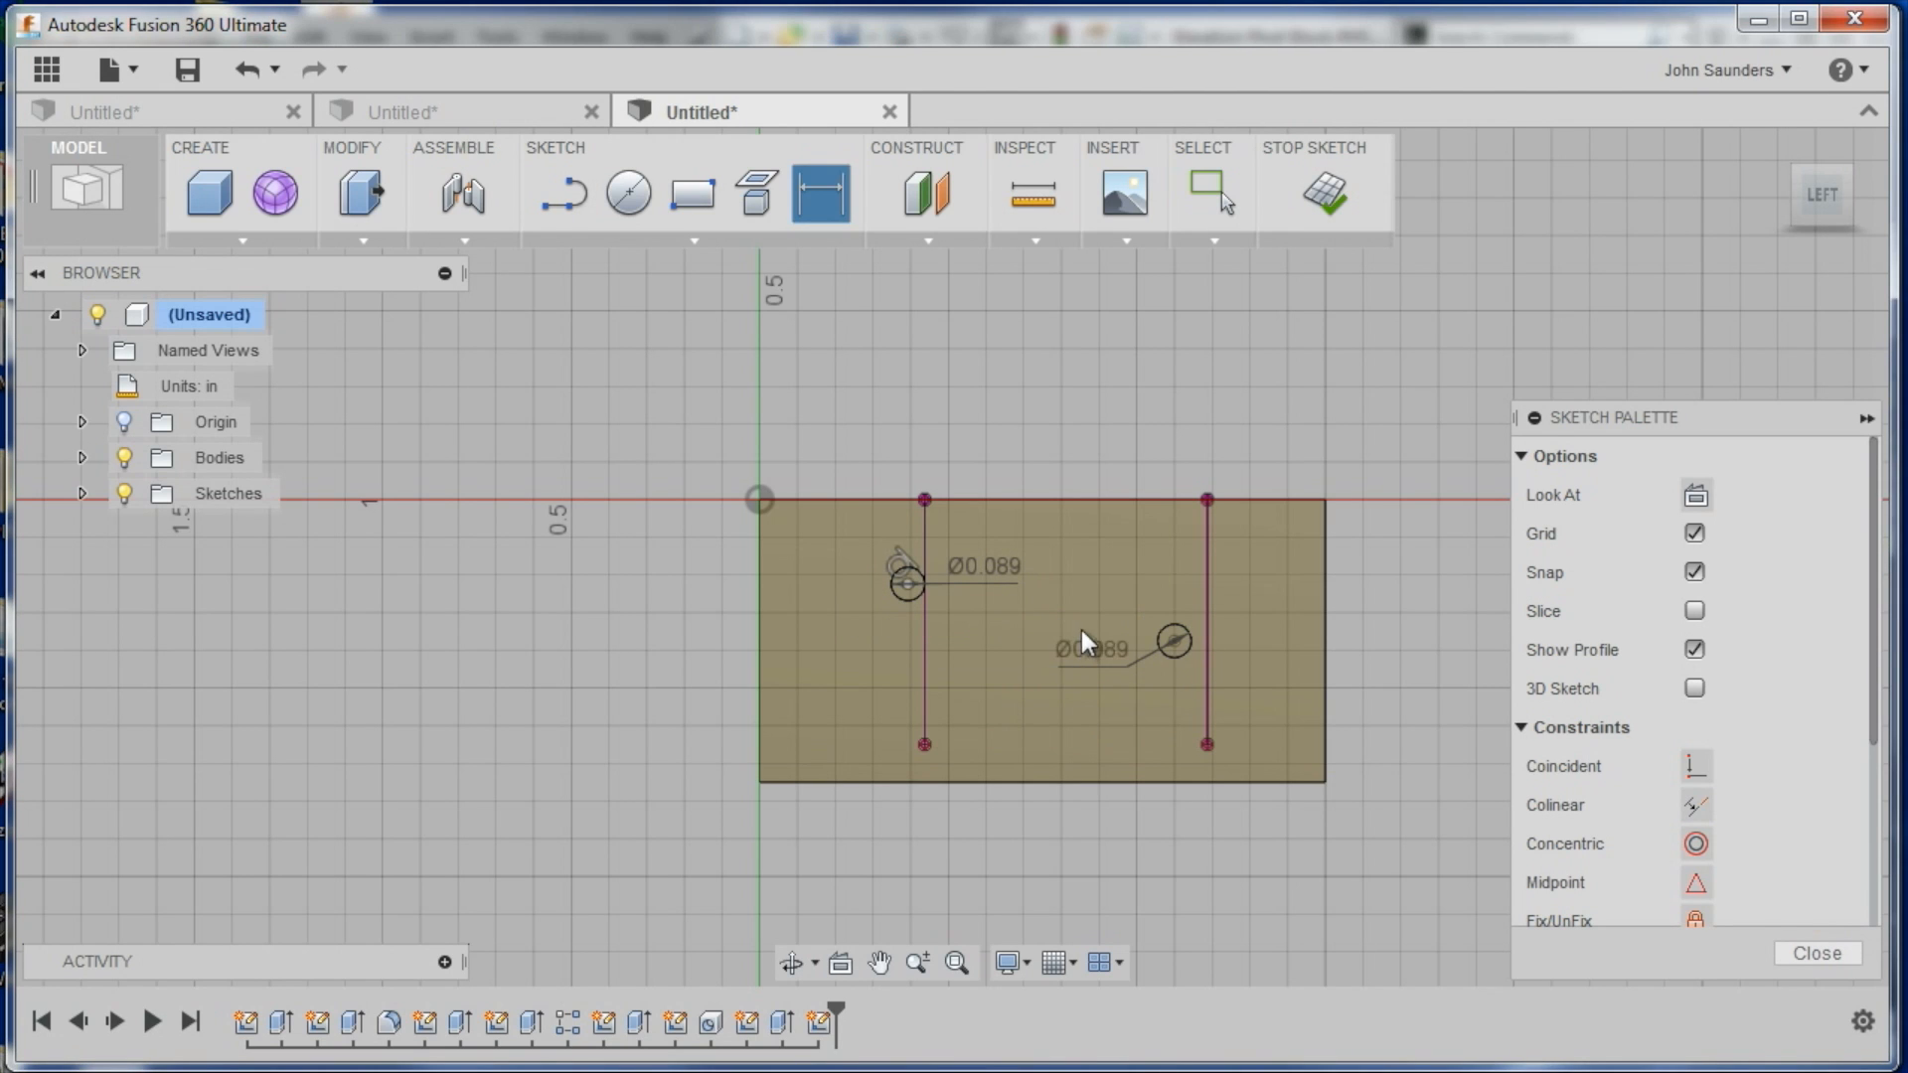
Constrain the center points of the two end-face circles to be horizontally aligned
{"action": "left_click", "coordinate": [908, 582]}
{"action": "left_click", "coordinate": [1174, 642], "text": "ctrl"}
{"action": "scroll", "coordinate": [1862, 844], "scroll_direction": "down", "scroll_amount": 2}
{"action": "scroll", "coordinate": [1862, 845], "scroll_direction": "down", "scroll_amount": 1}
{"action": "left_click", "coordinate": [1699, 856]}
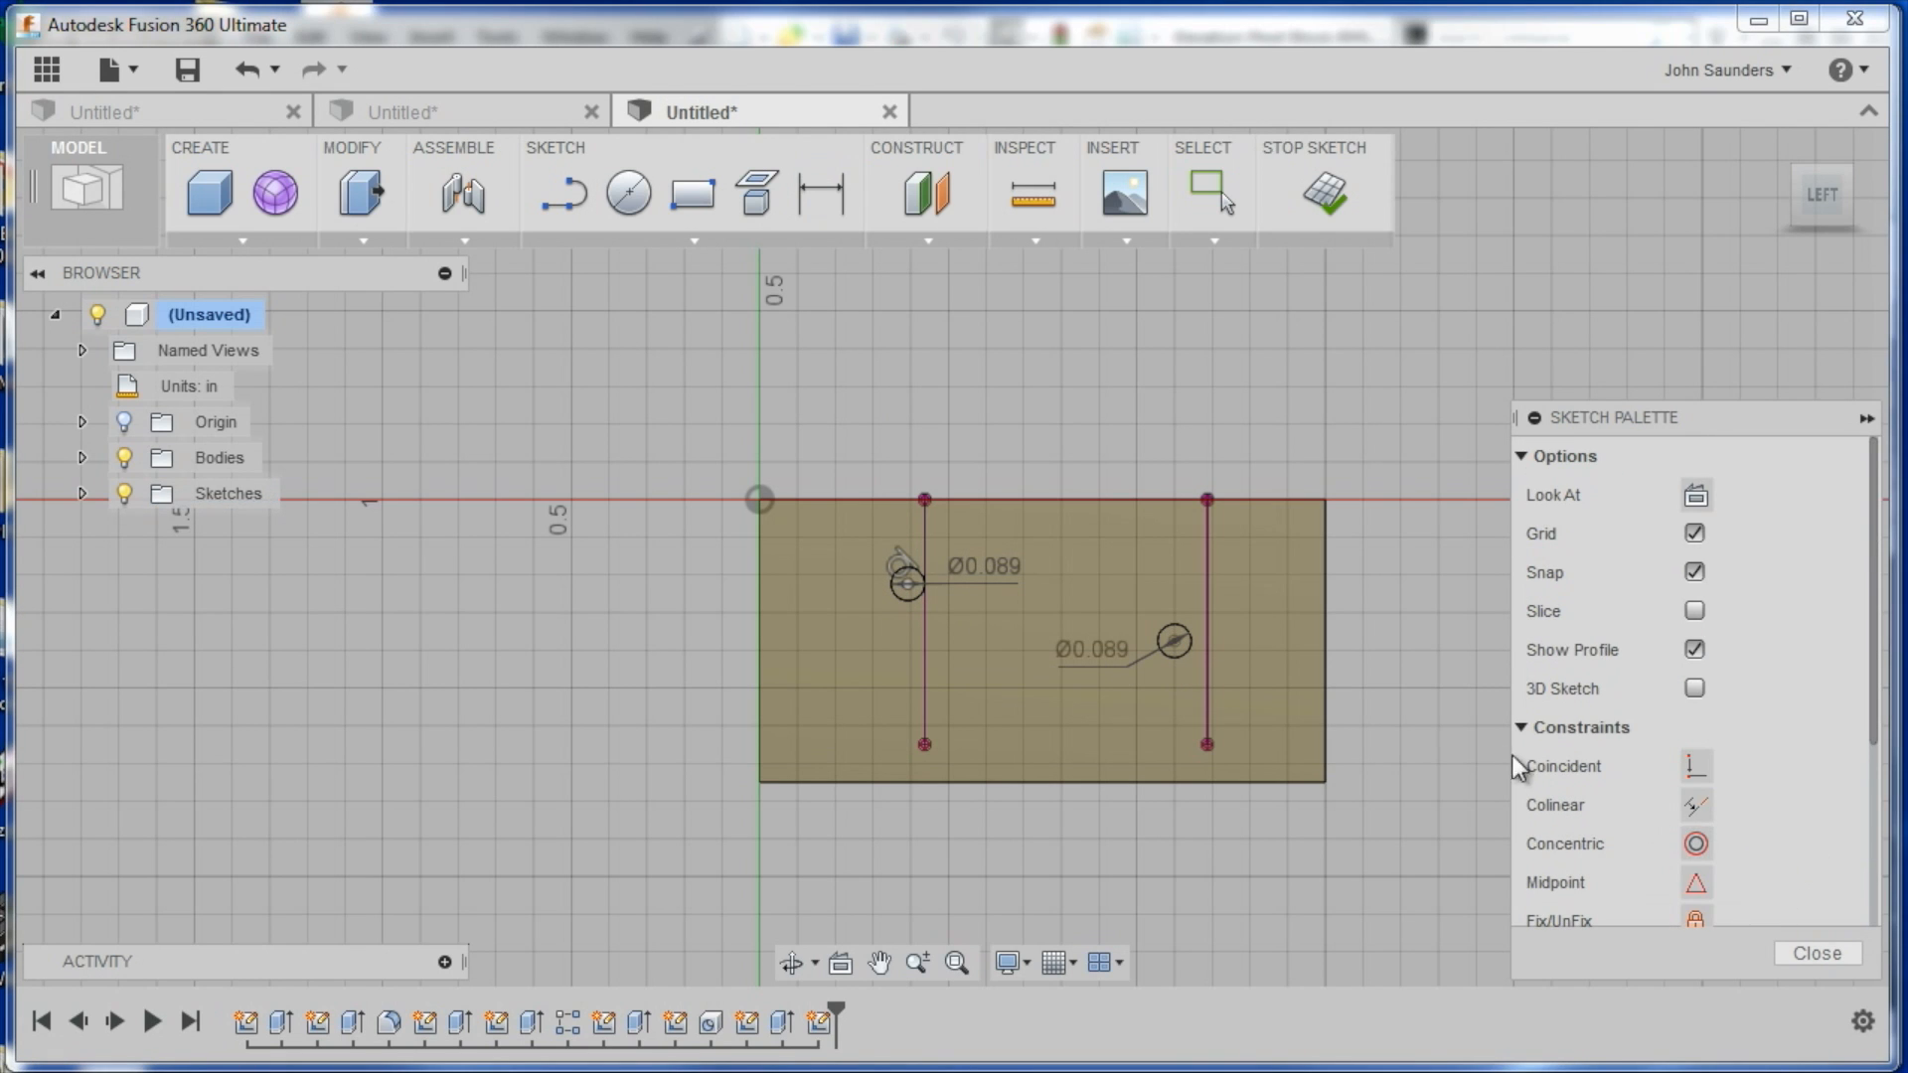
{"action": "scroll", "coordinate": [1337, 710], "scroll_direction": "up", "scroll_amount": 2}
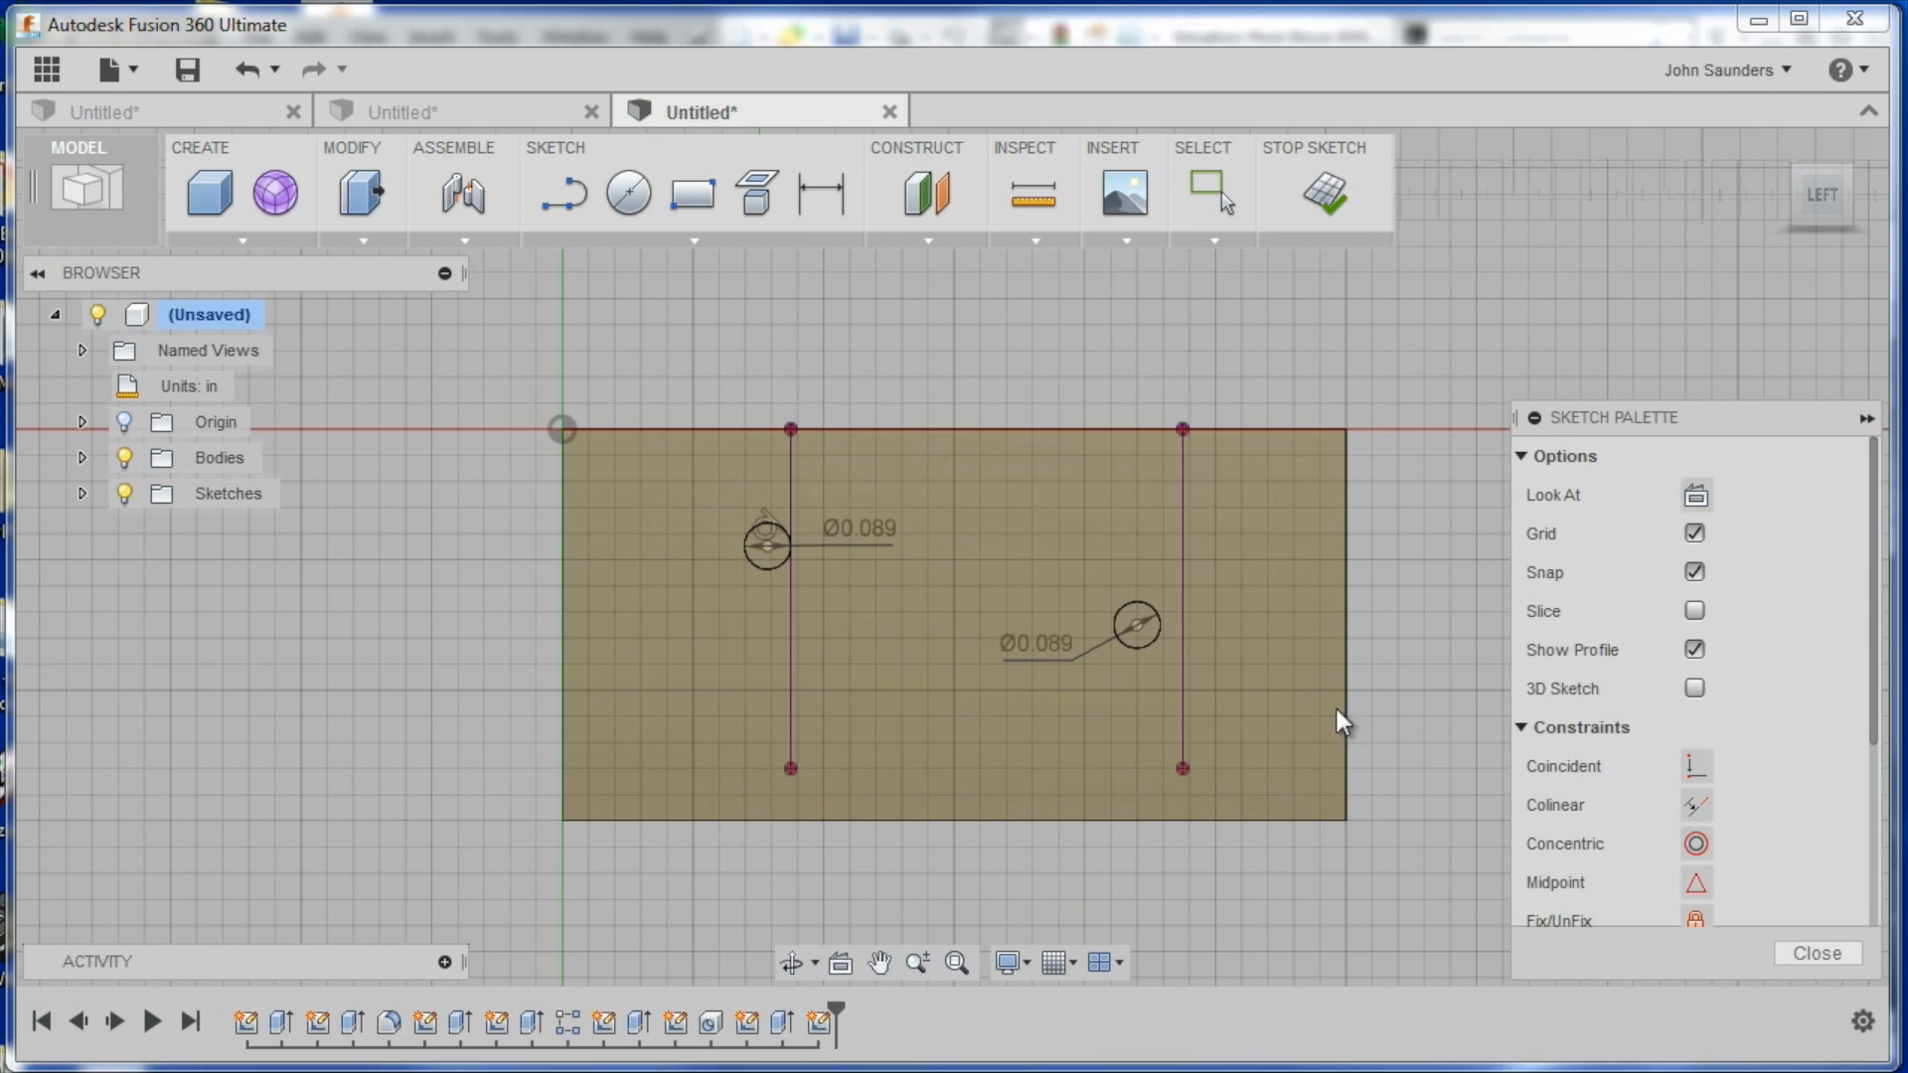
{"action": "left_click", "coordinate": [1136, 624]}
{"action": "left_click", "coordinate": [763, 546]}
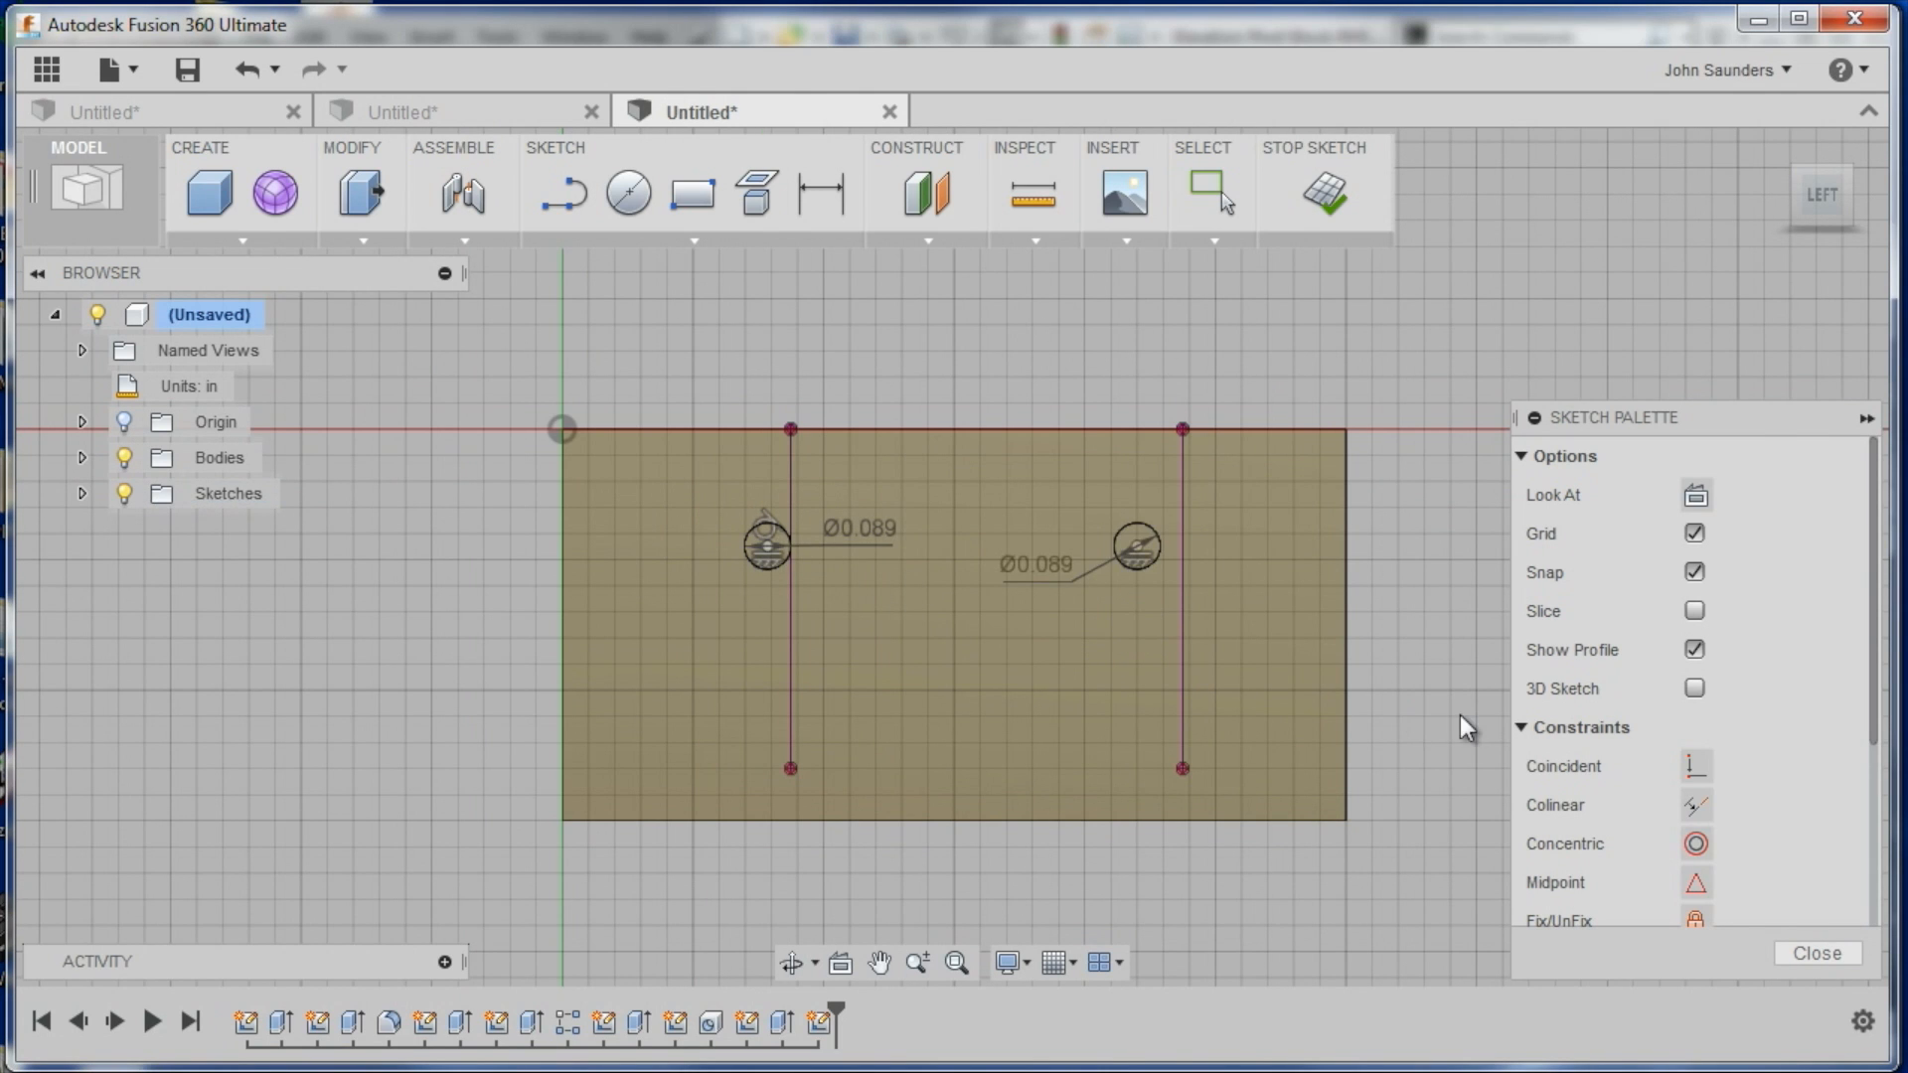
Dimension the first circle's center 0.25 in below the end face's upper edge
{"action": "scroll", "coordinate": [1399, 675], "scroll_direction": "up", "scroll_amount": 2}
{"action": "scroll", "coordinate": [487, 463], "scroll_direction": "down", "scroll_amount": 2}
{"action": "left_click", "coordinate": [814, 189]}
{"action": "left_click", "coordinate": [588, 368]}
{"action": "left_click", "coordinate": [531, 488]}
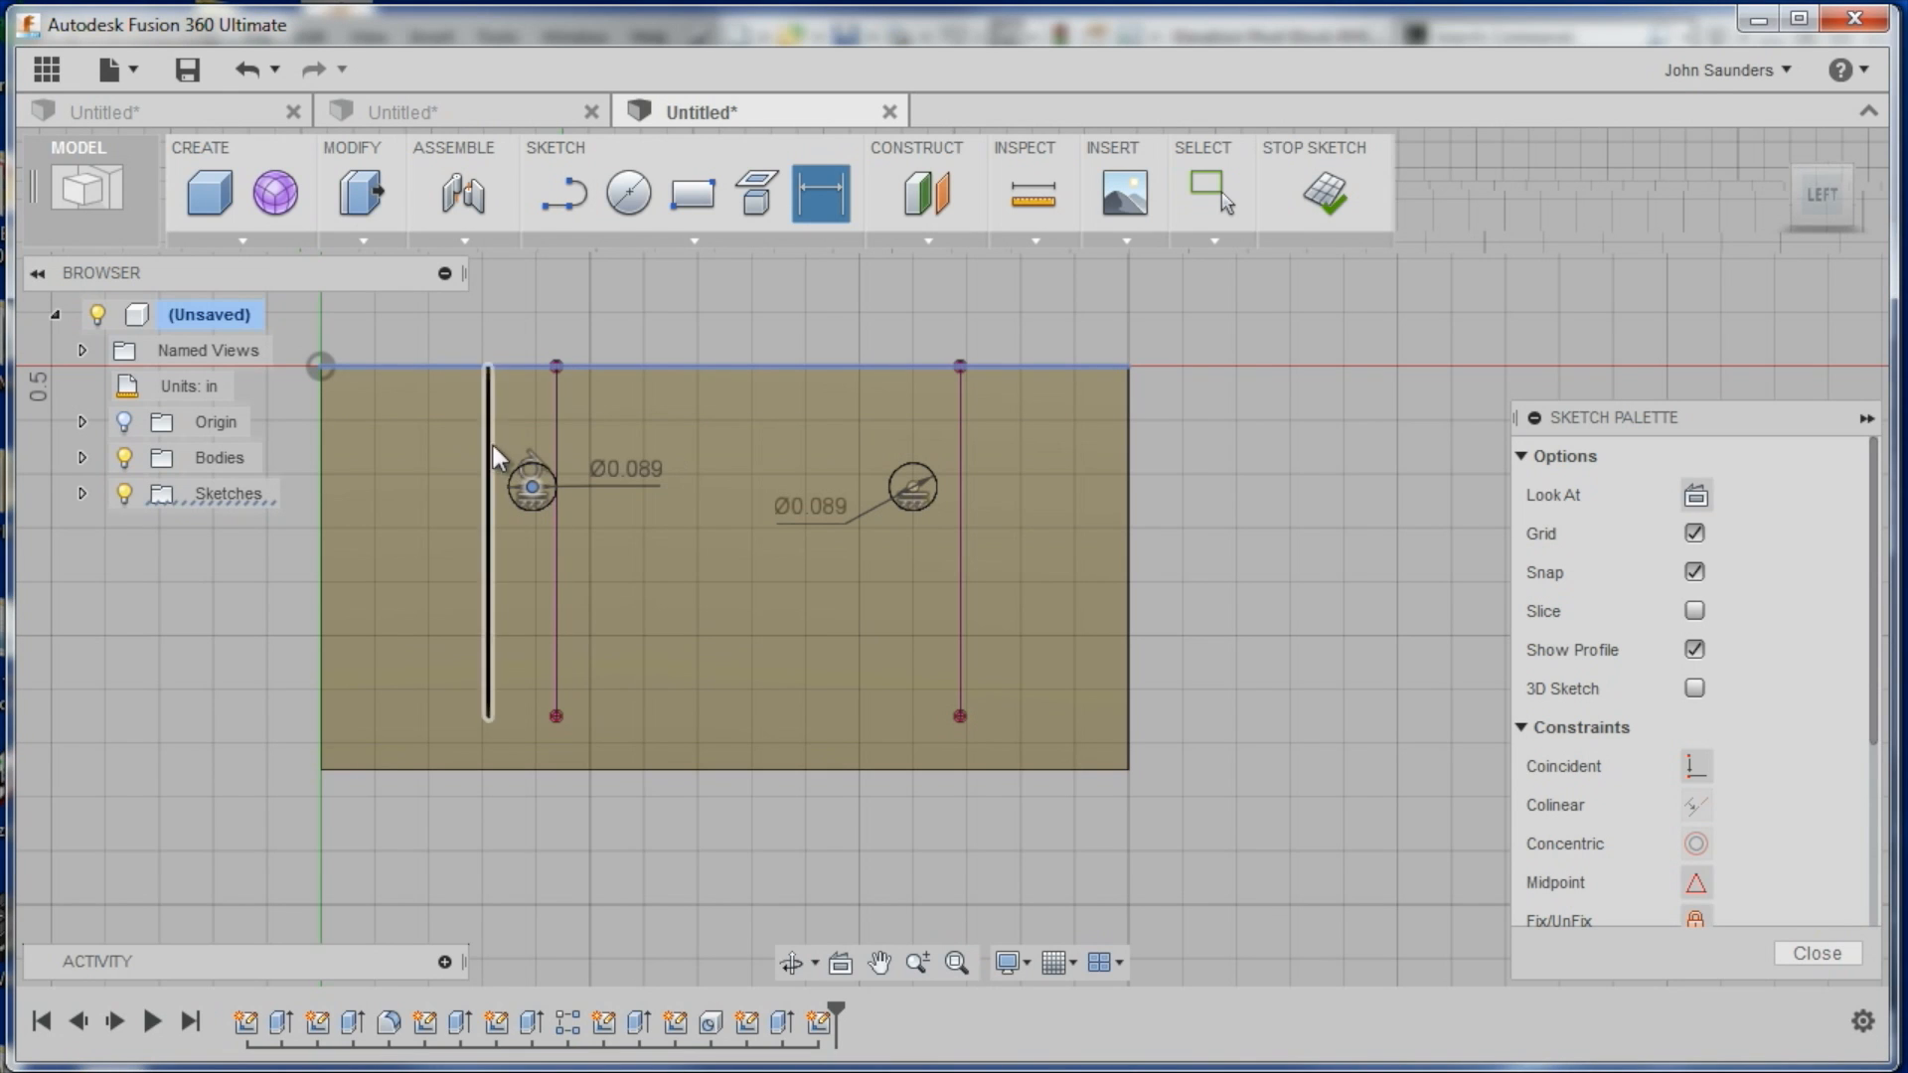
{"action": "left_click", "coordinate": [431, 425]}
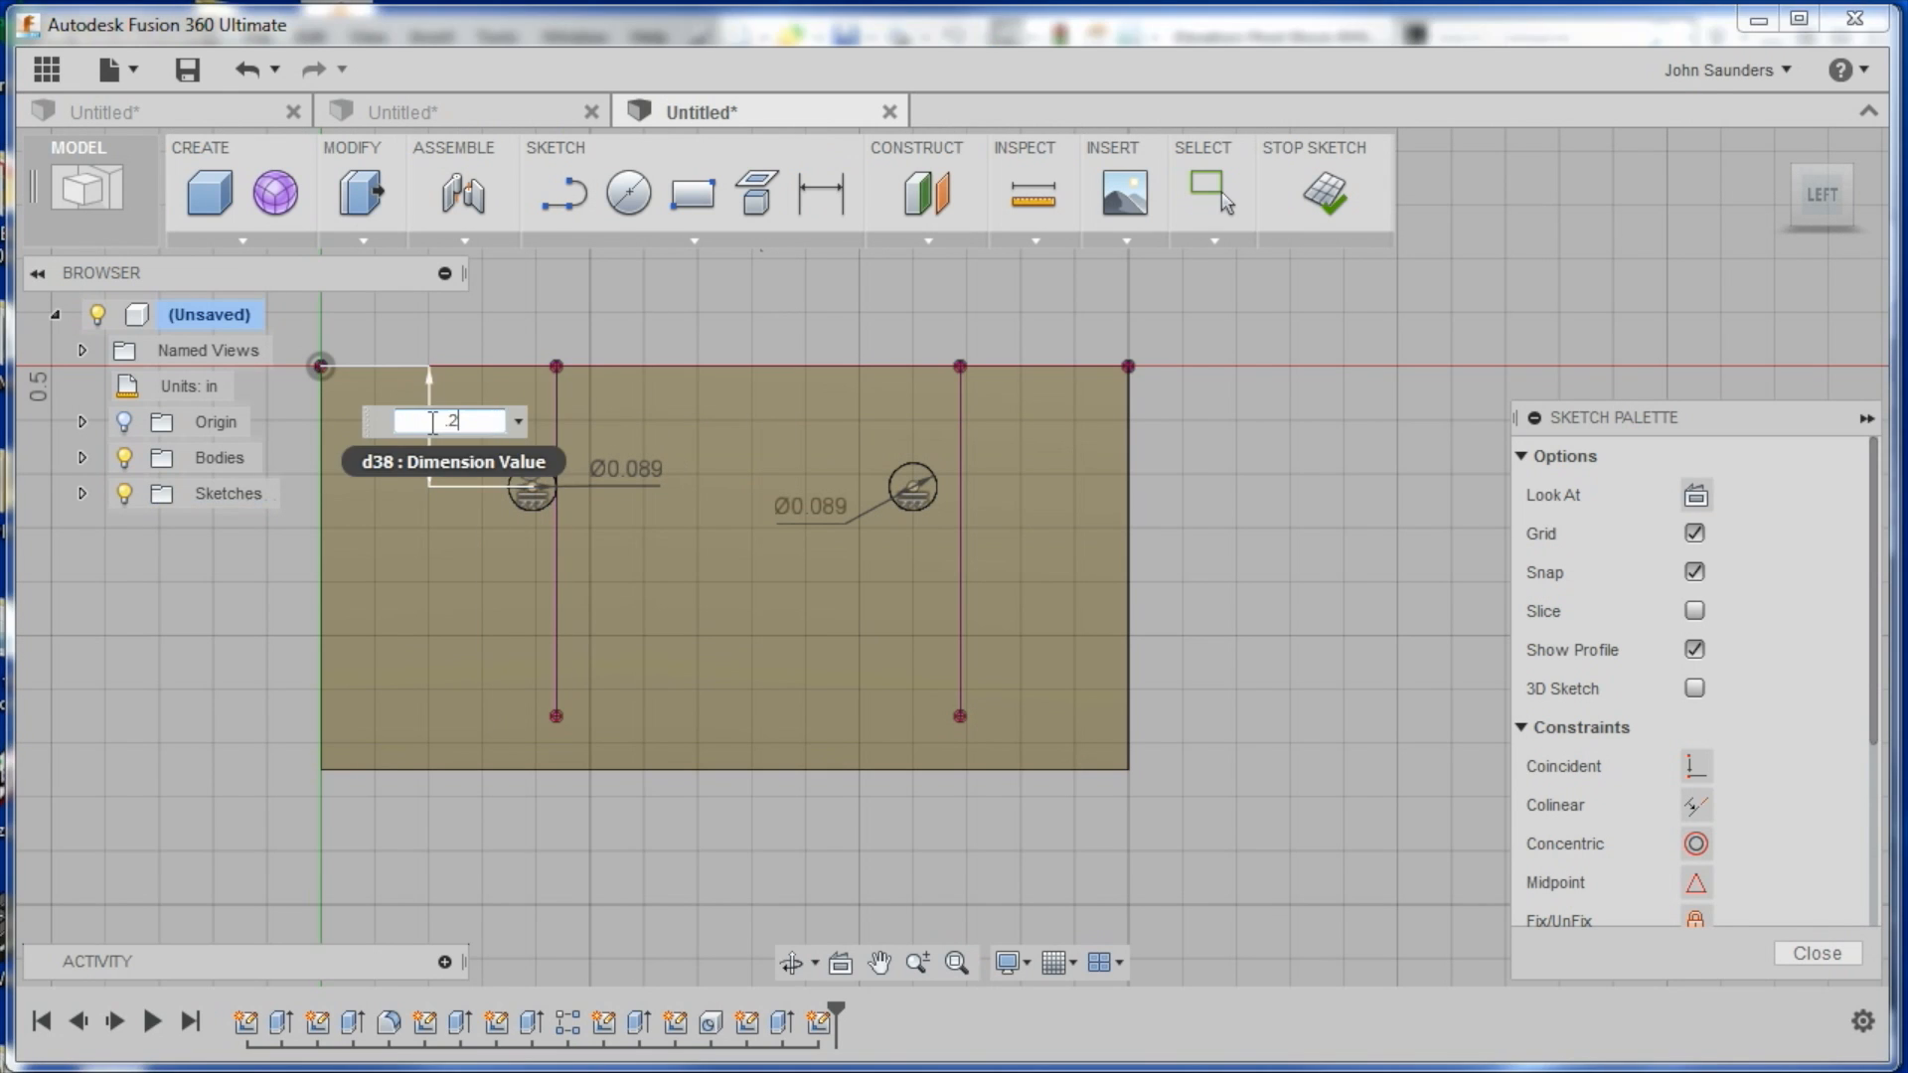
{"action": "type", "text": "0.25"}
{"action": "key", "text": "Return"}
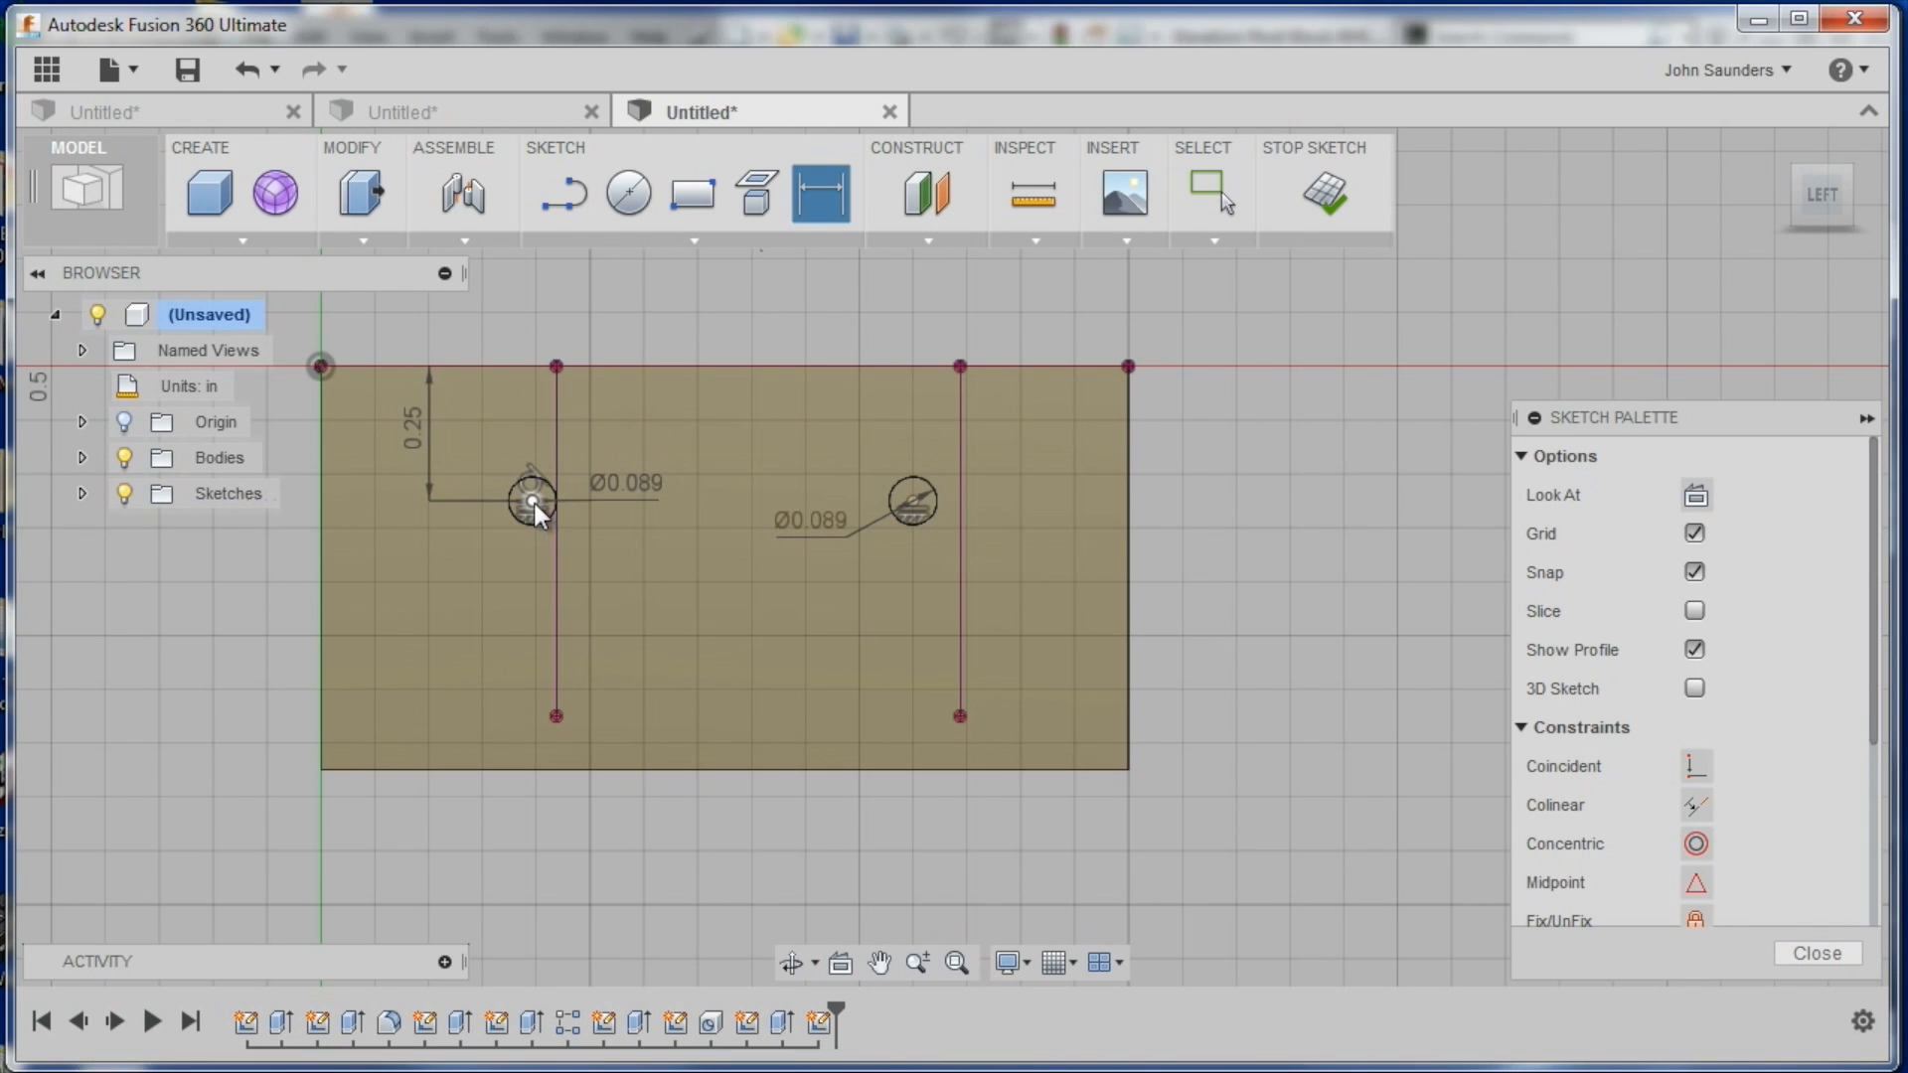
Dimension the center-to-center distance between the two end-face circles at 1 in
{"action": "left_click", "coordinate": [533, 502]}
{"action": "left_click", "coordinate": [911, 503]}
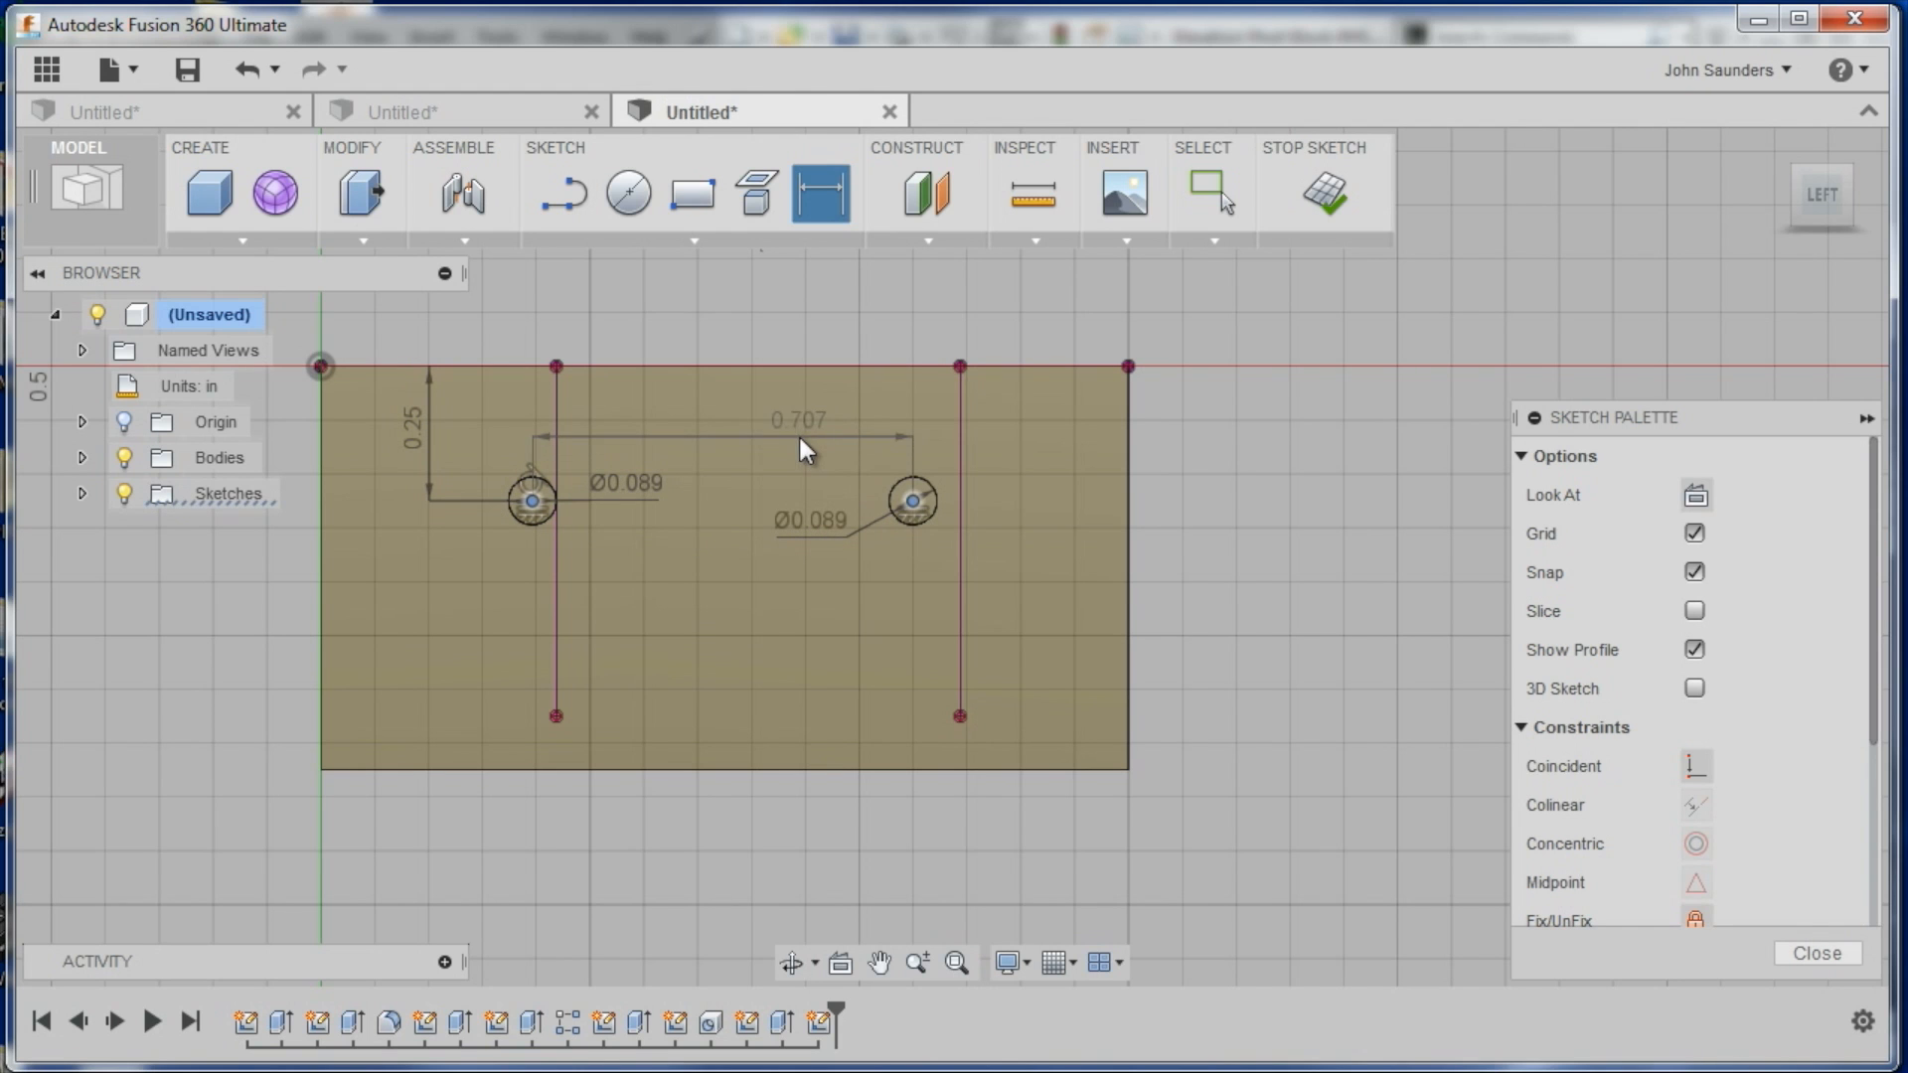
{"action": "left_click", "coordinate": [800, 440]}
{"action": "type", "text": "1"}
{"action": "key", "text": "Return"}
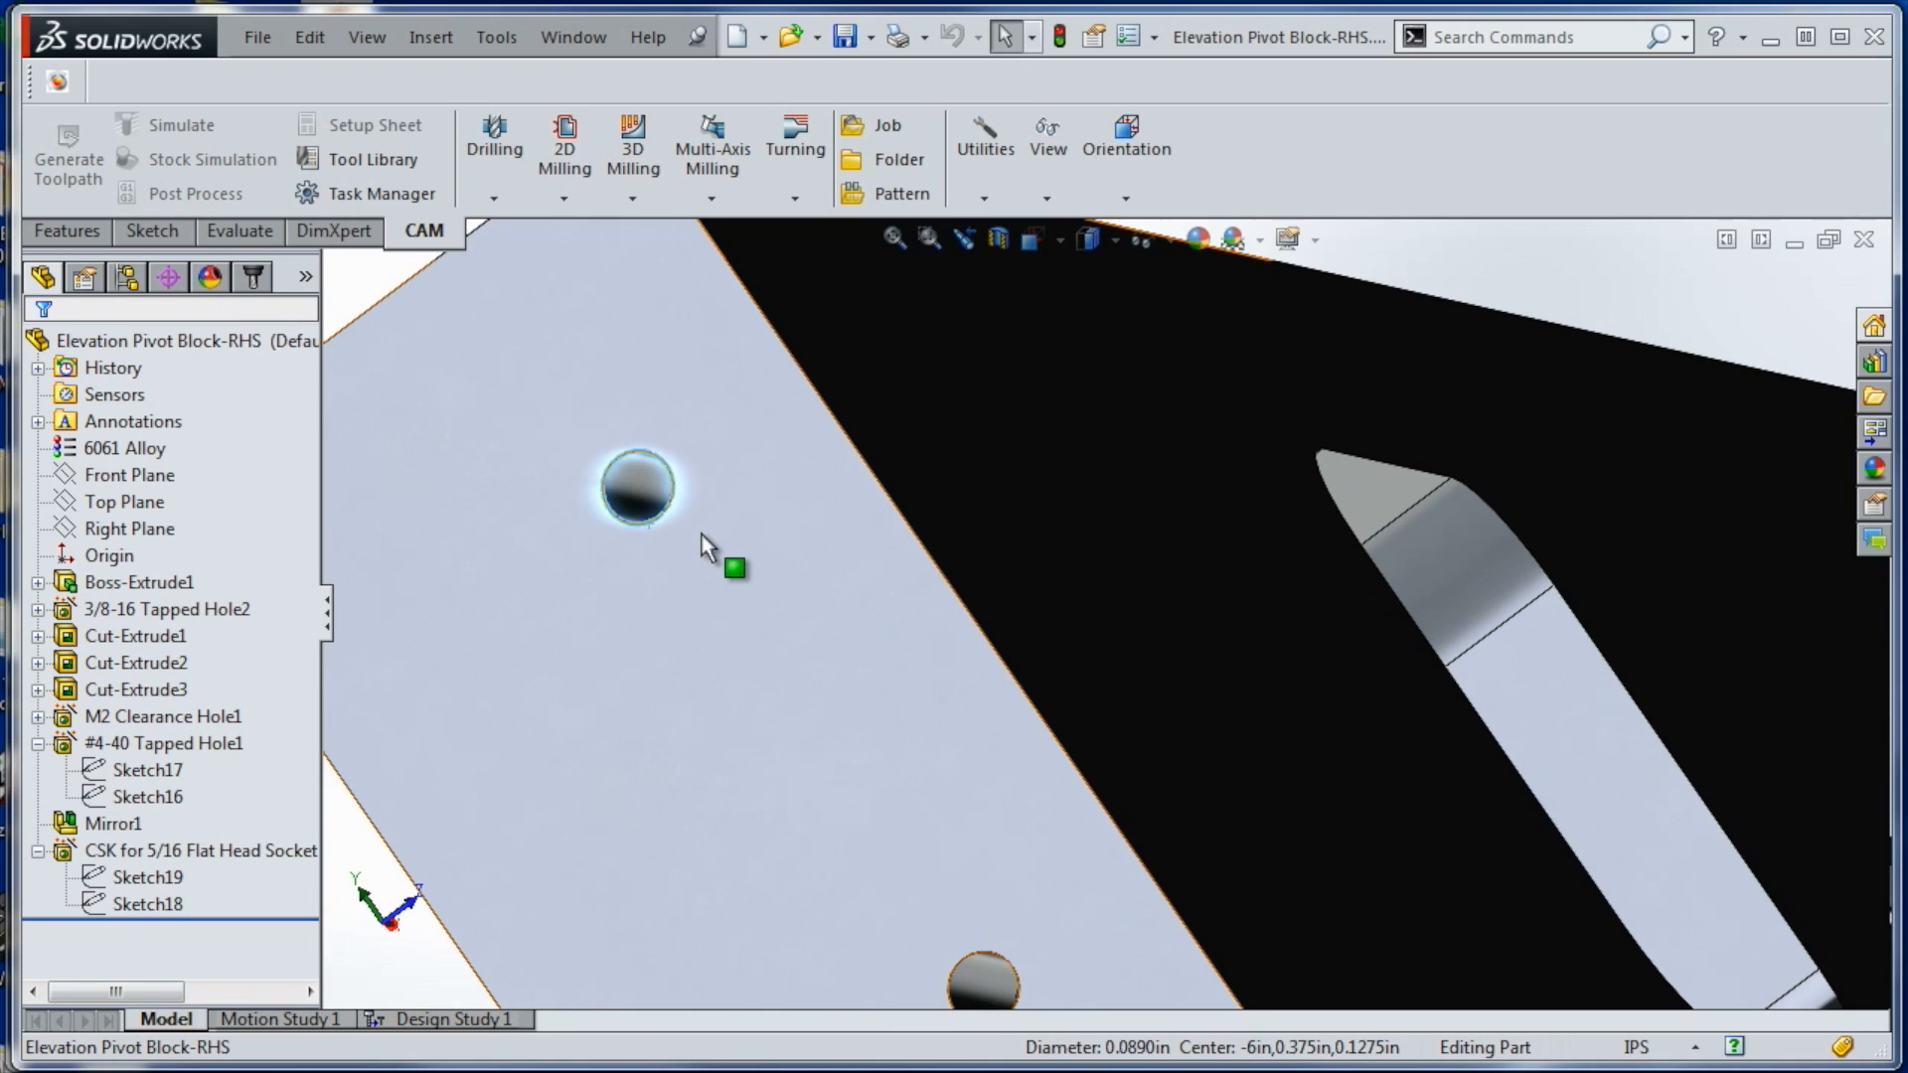
Measure the hole spacing in the SolidWorks reference part, and in Fusion 360 set the circles' center-to-center distance to 0.75 in
{"action": "left_click", "coordinate": [665, 521]}
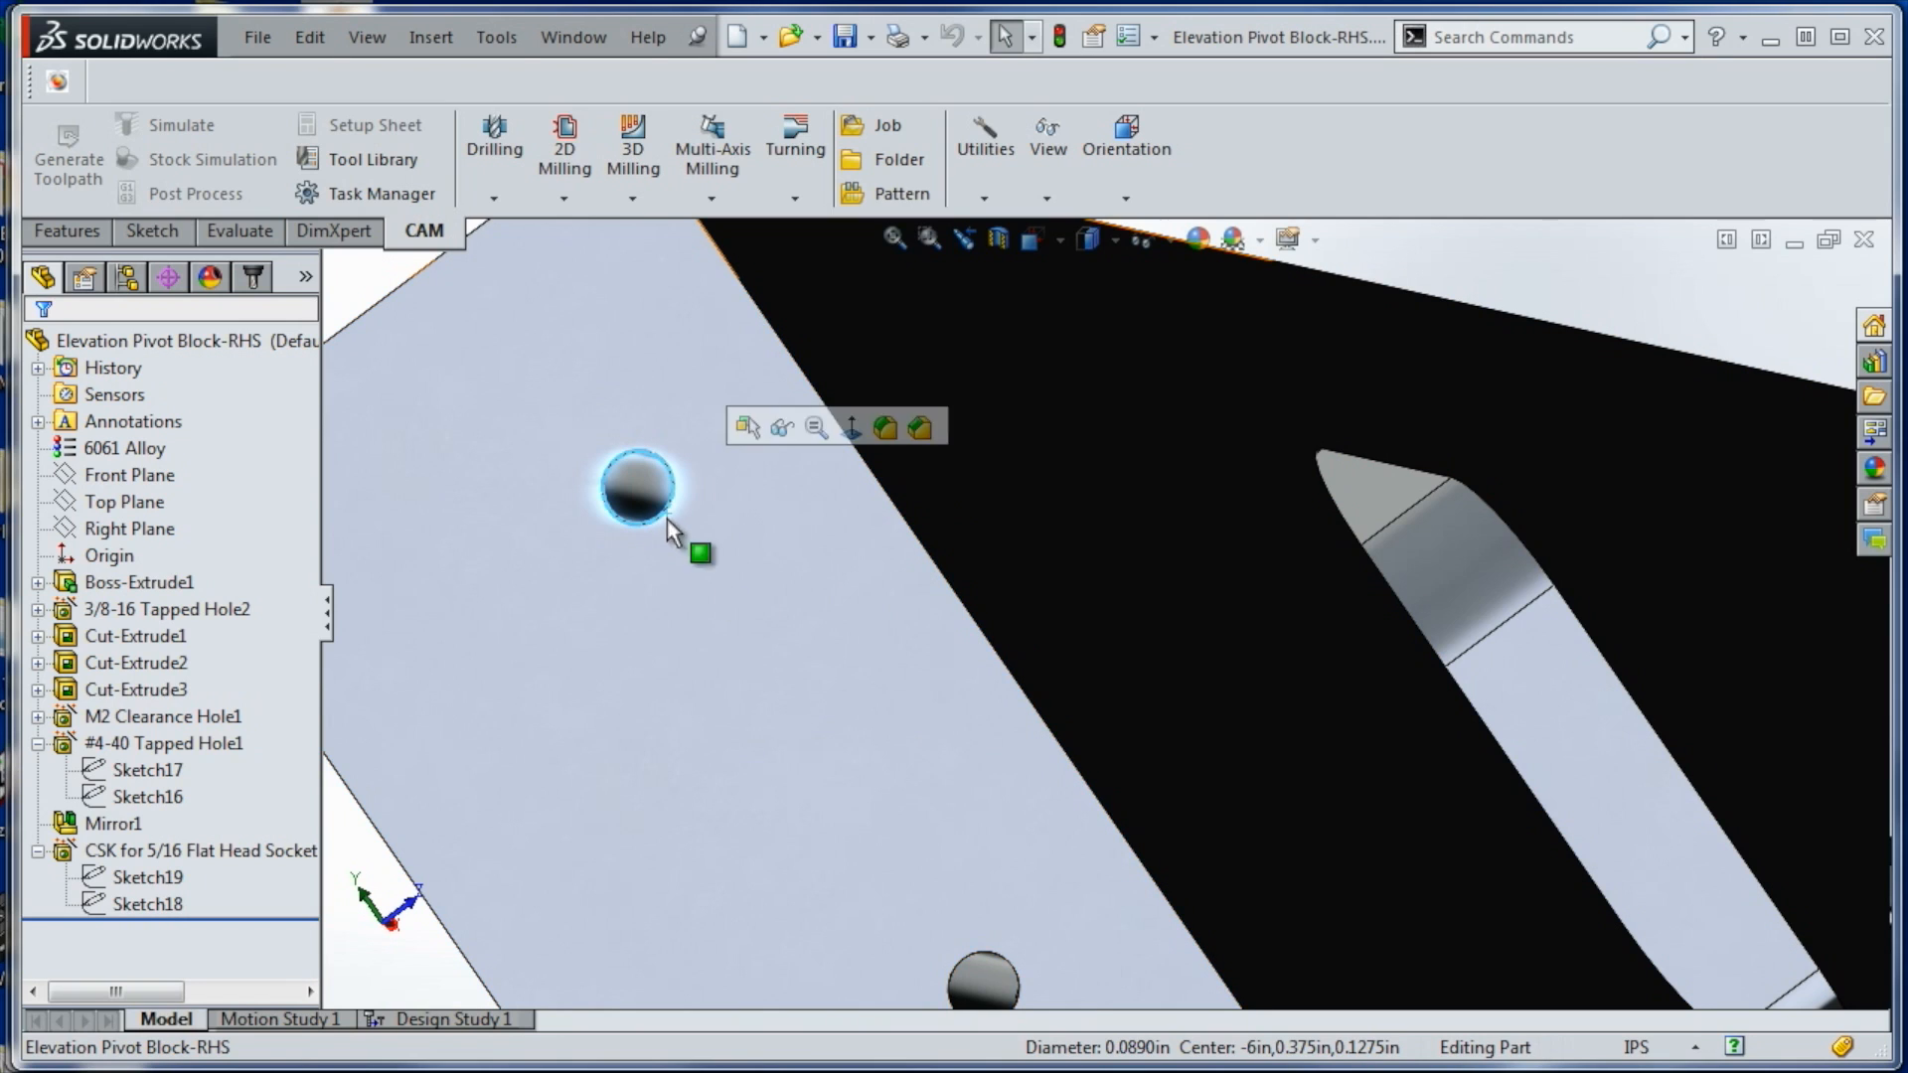
{"action": "left_click", "coordinate": [968, 950], "text": "ctrl"}
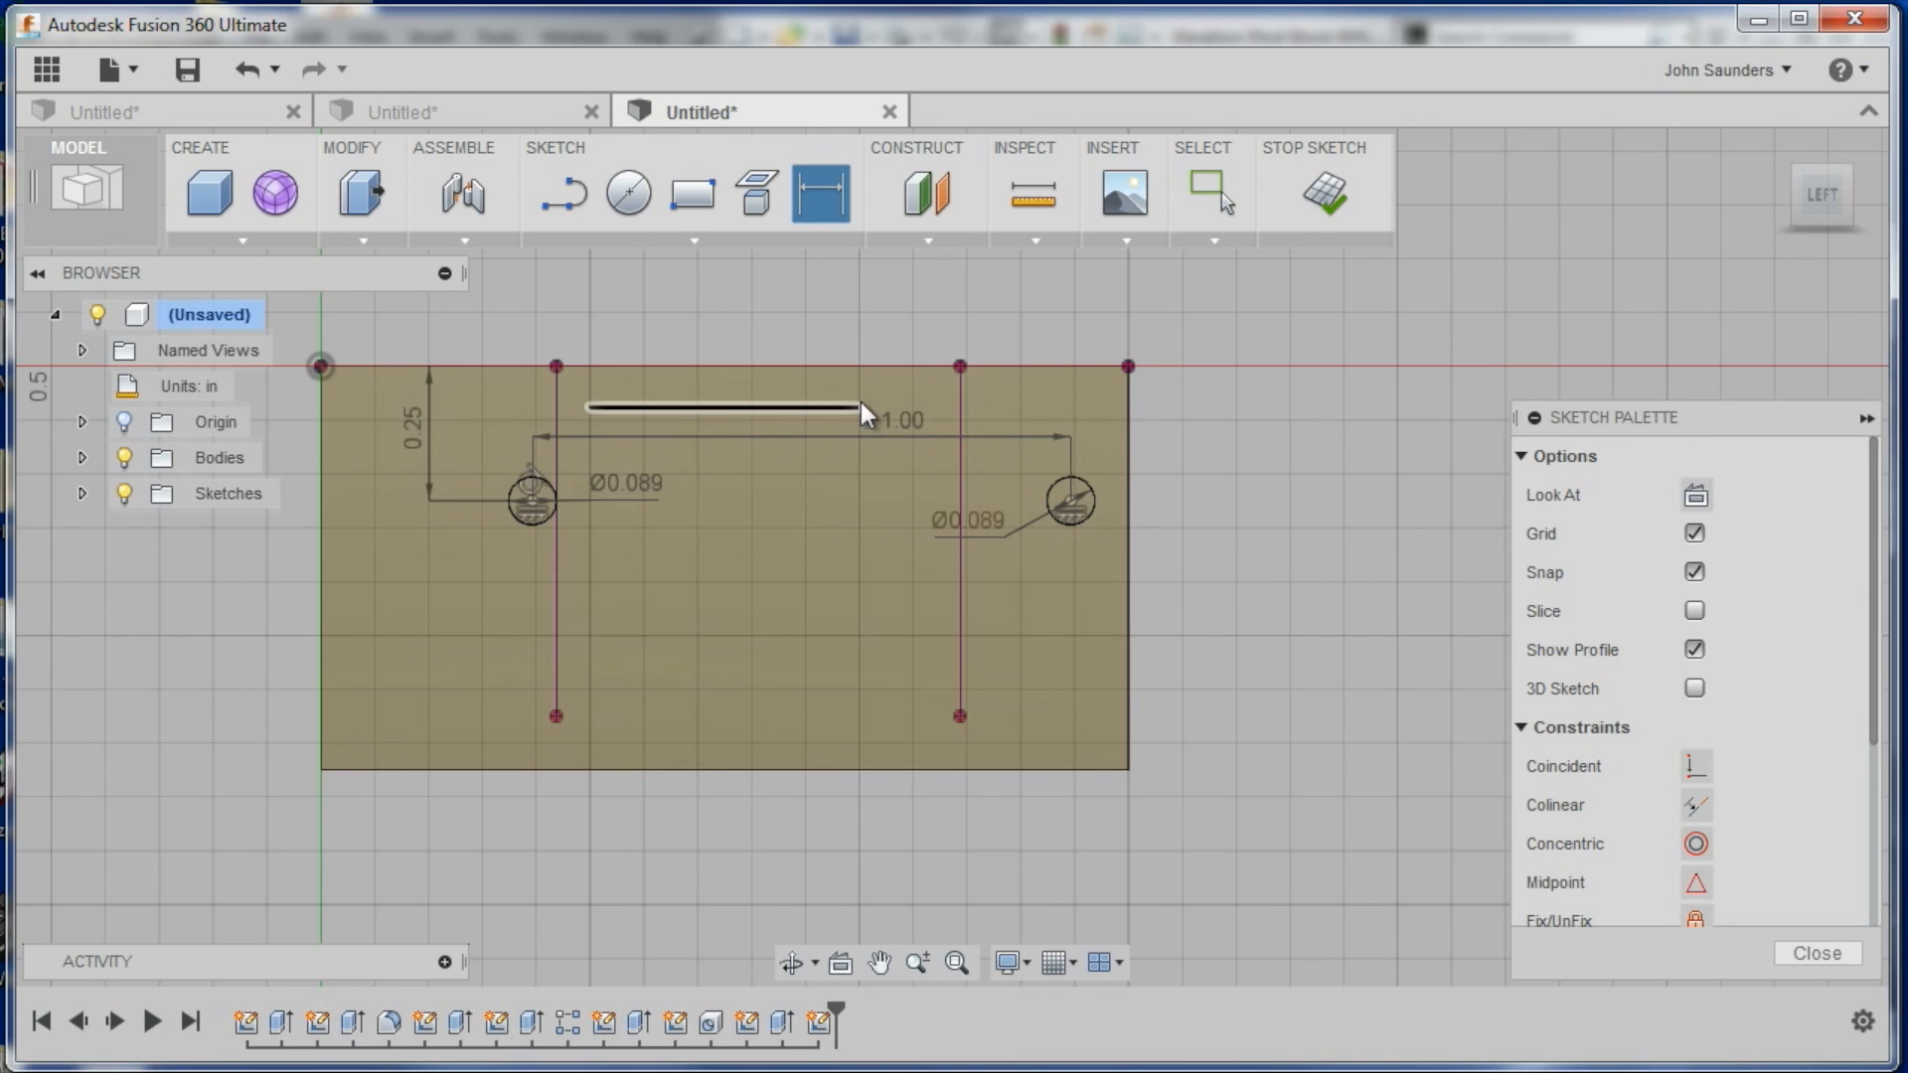
{"action": "double_click", "coordinate": [887, 434]}
{"action": "type", "text": ".75"}
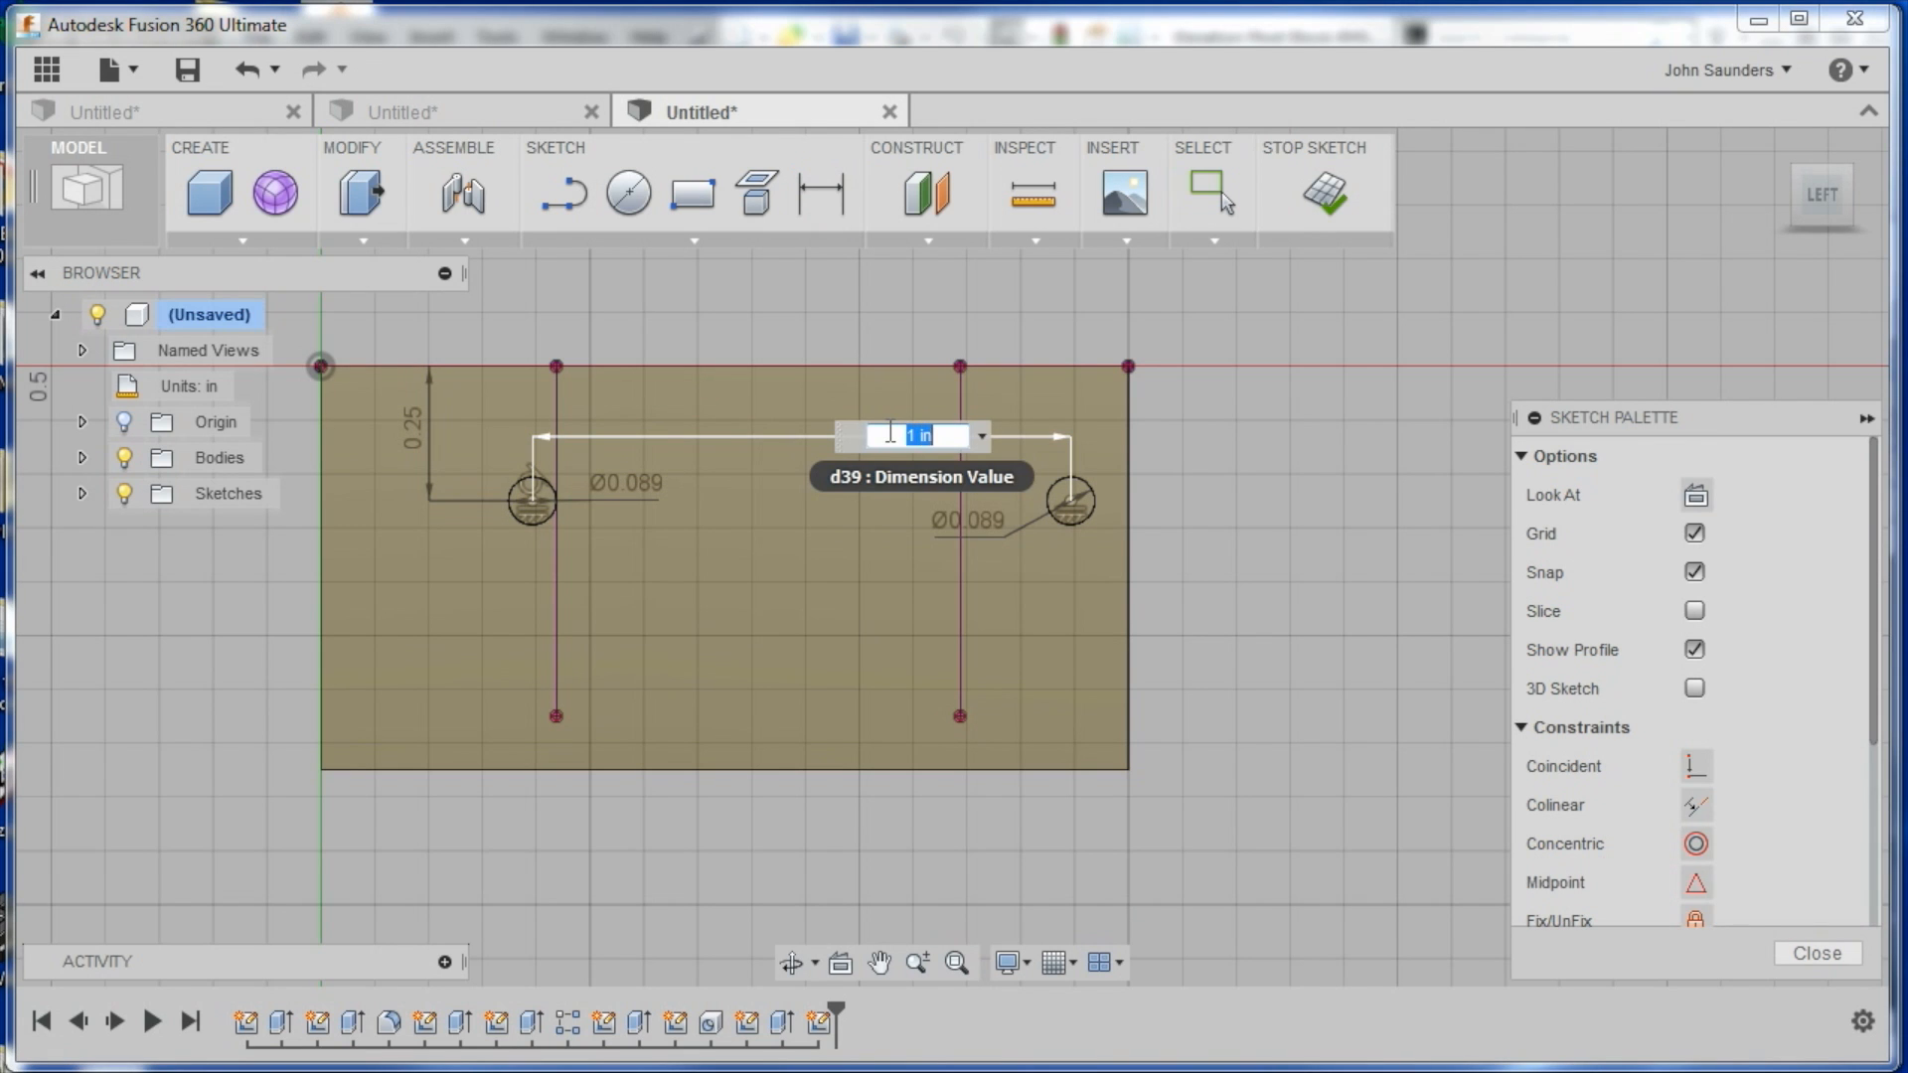
{"action": "key", "text": "Return"}
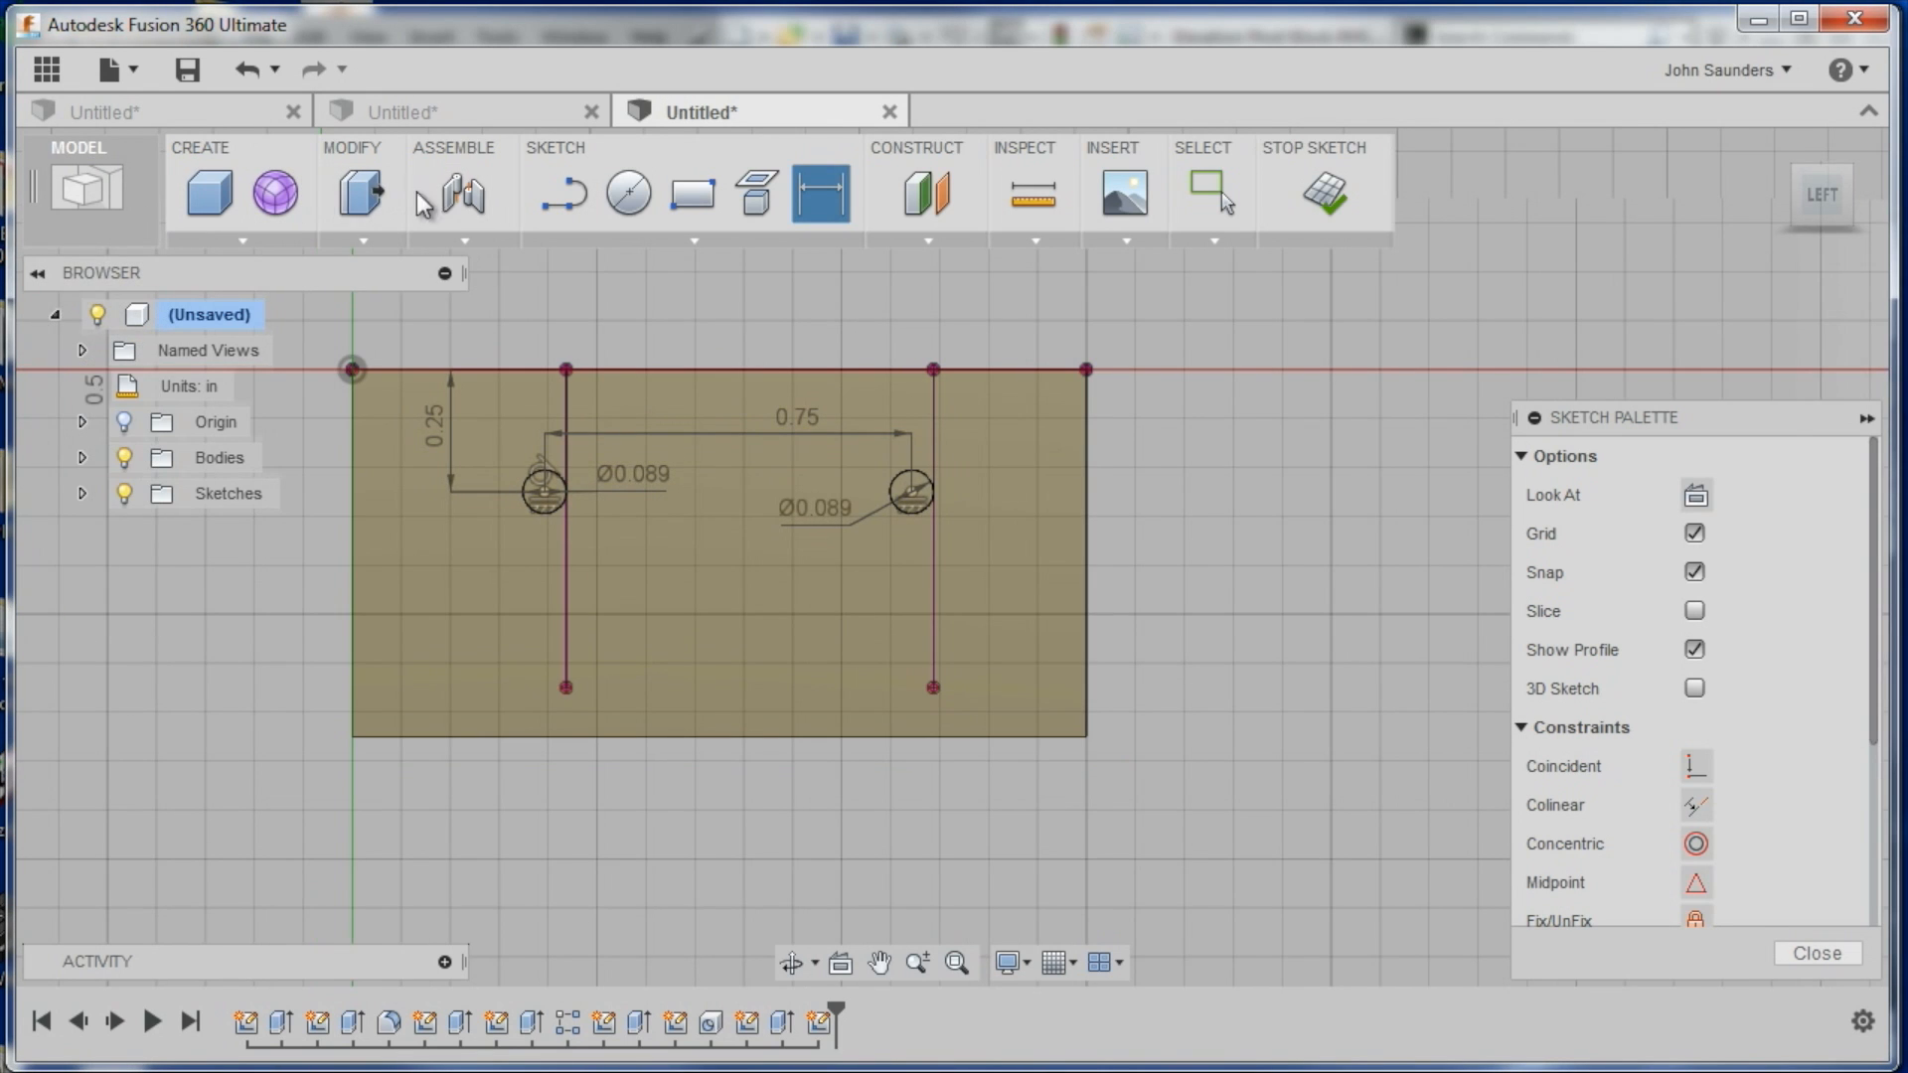
Cut both circles into the end face as holes using Press Pull with a distance of -1 in
{"action": "left_click", "coordinate": [362, 195]}
{"action": "left_click", "coordinate": [543, 490]}
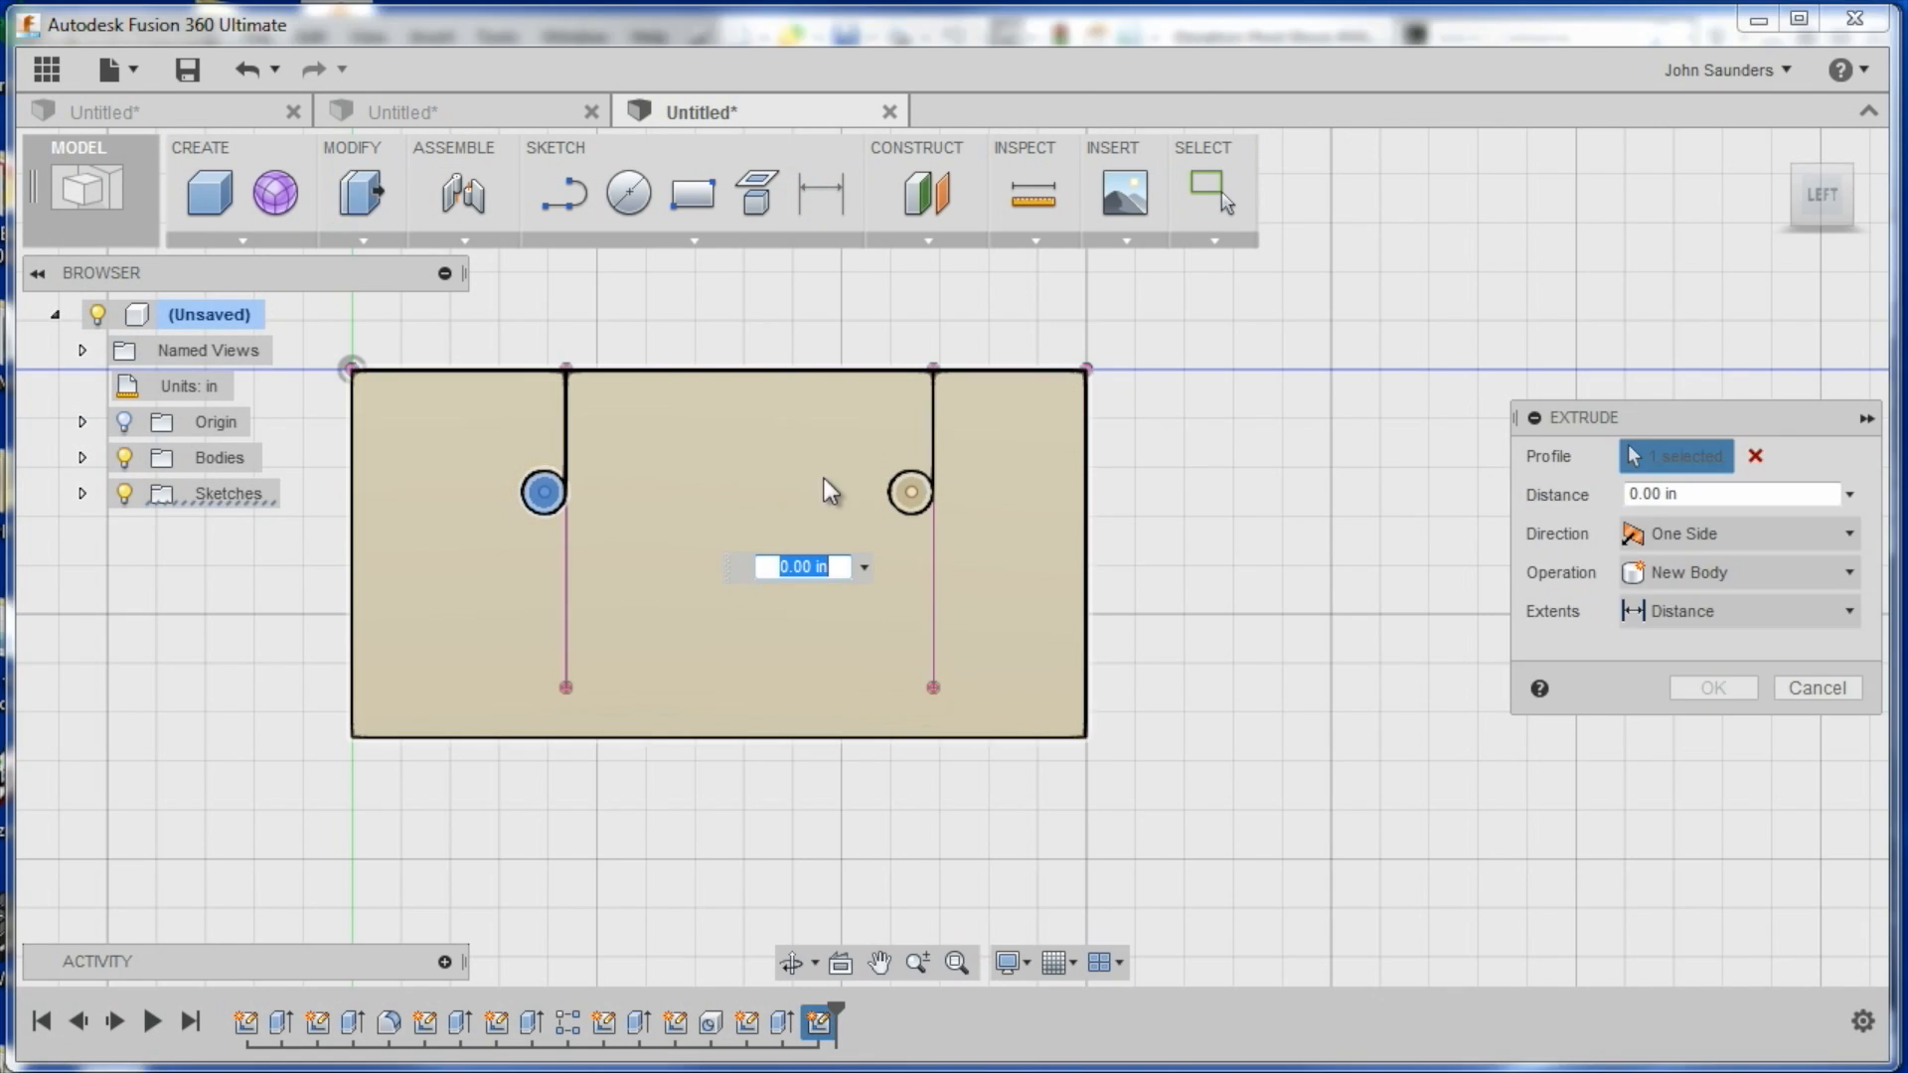
{"action": "left_click", "coordinate": [904, 496]}
{"action": "type", "text": "-1"}
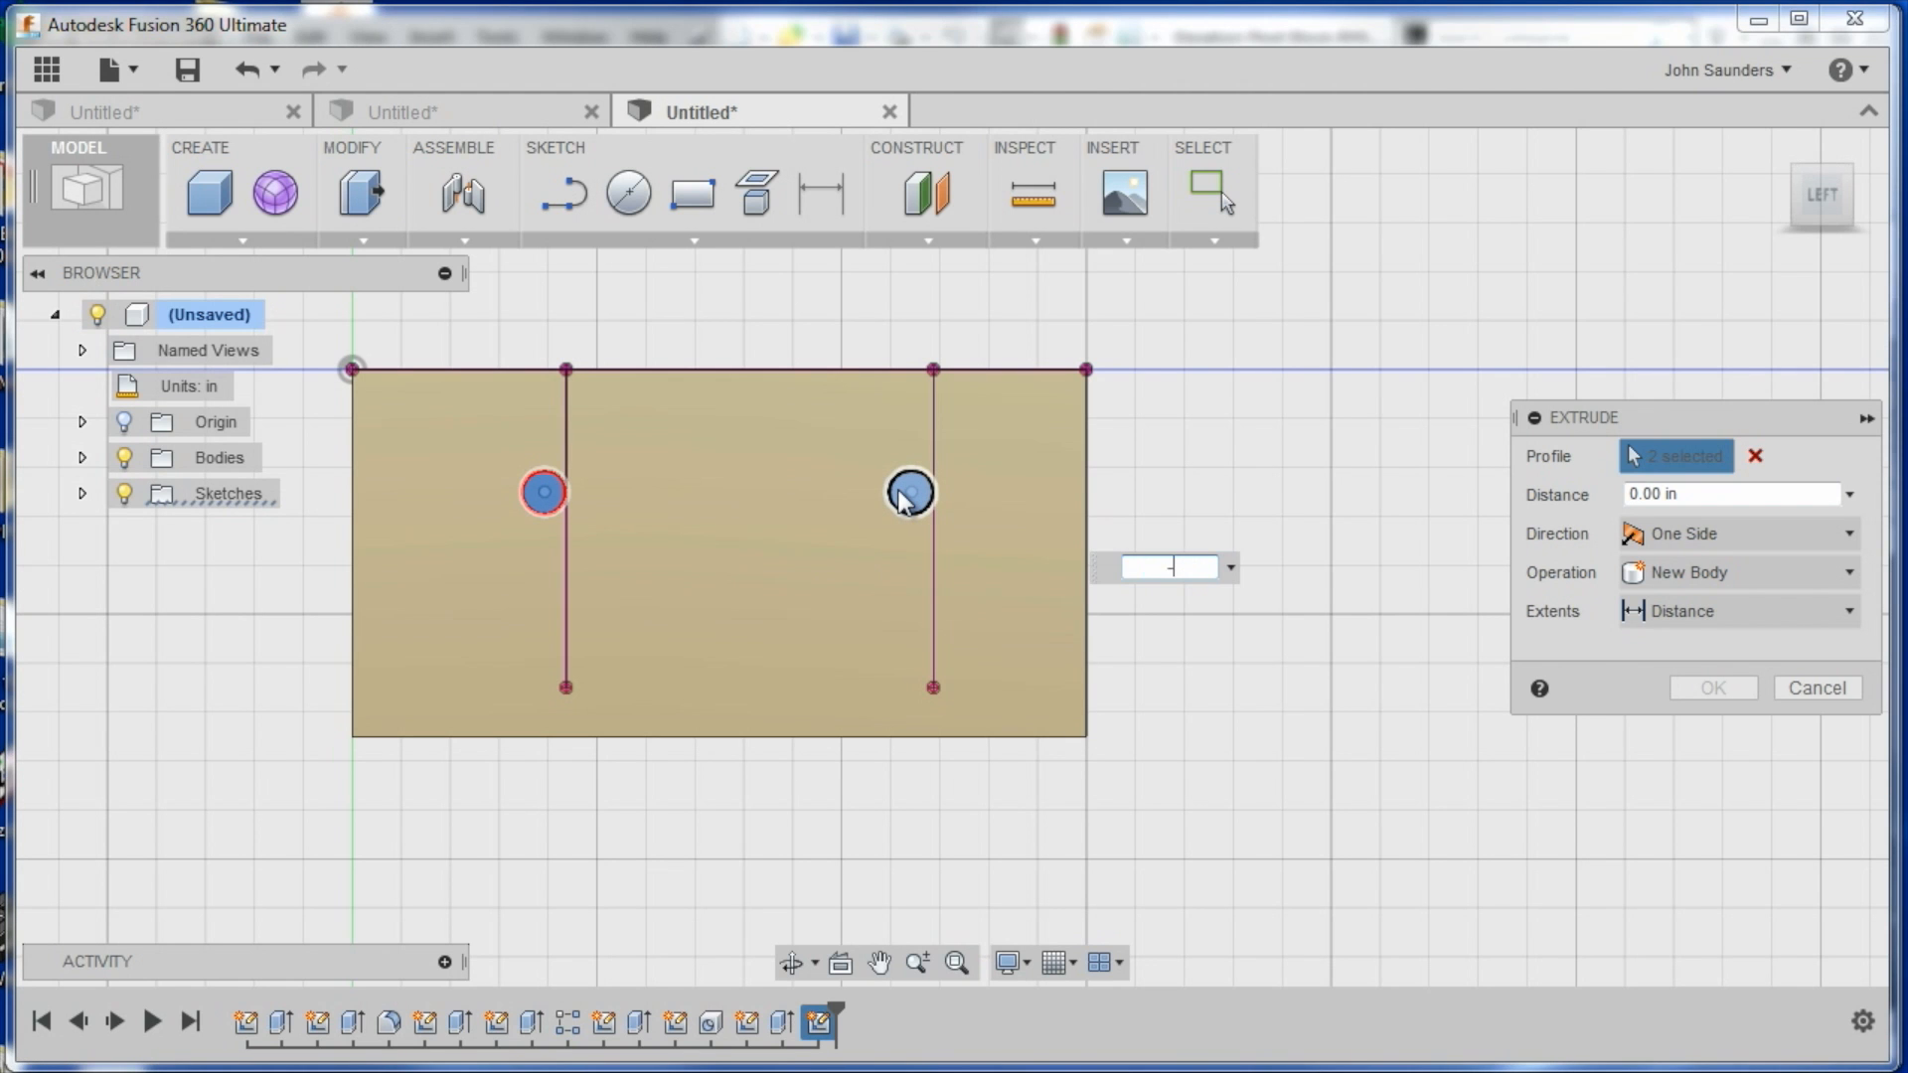
{"action": "key", "text": "Return"}
Examine the block from several angles, including its end-face holes, pocket and top-face holes
{"action": "middle_click_drag", "start_coordinate": [1434, 613], "coordinate": [1265, 659]}
{"action": "scroll", "coordinate": [1266, 660], "scroll_direction": "down", "scroll_amount": 2}
{"action": "middle_click_drag", "start_coordinate": [1433, 473], "coordinate": [1021, 767]}
{"action": "scroll", "coordinate": [1022, 767], "scroll_direction": "down", "scroll_amount": 2}
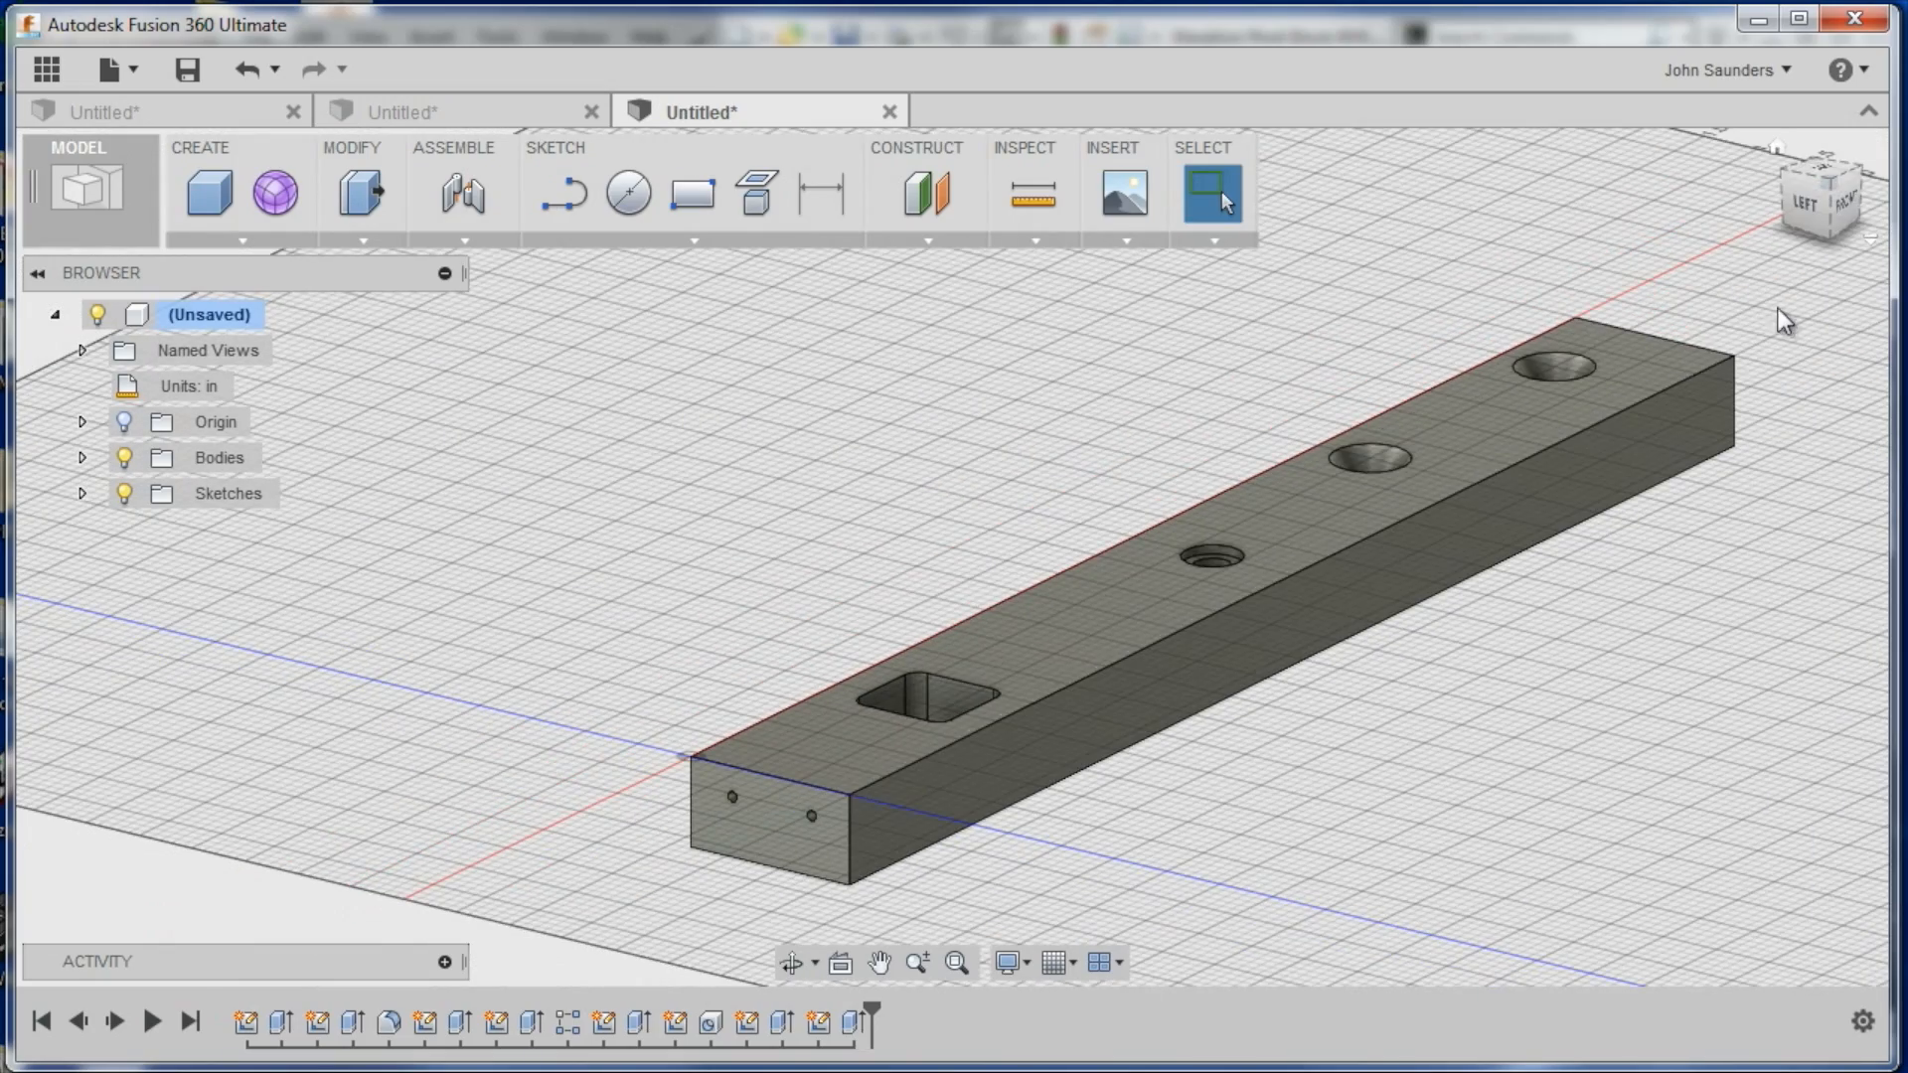
{"action": "middle_click_drag", "start_coordinate": [1191, 410], "coordinate": [1421, 475], "text": "shift"}
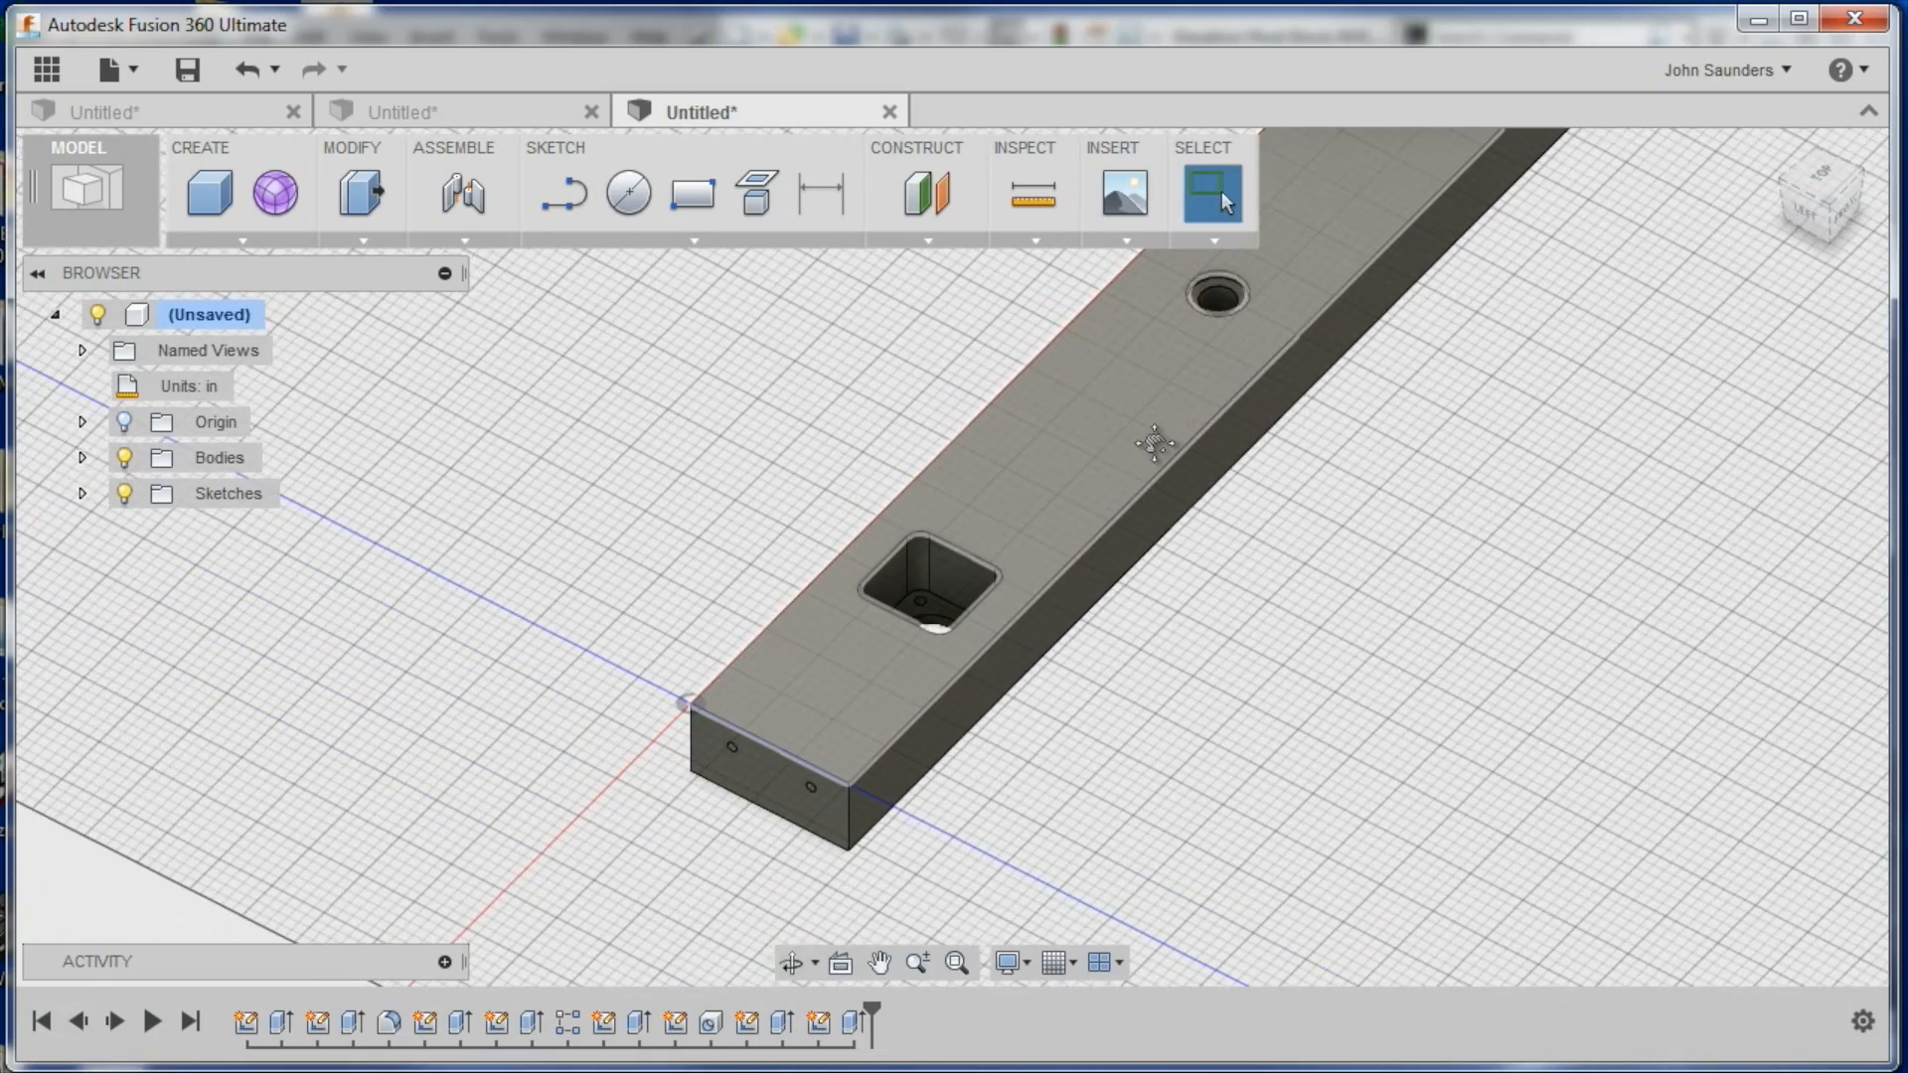
{"action": "middle_click_drag", "start_coordinate": [1153, 443], "coordinate": [755, 656]}
{"action": "scroll", "coordinate": [751, 656], "scroll_direction": "down", "scroll_amount": 1}
{"action": "middle_click_drag", "start_coordinate": [984, 561], "coordinate": [1071, 636]}
{"action": "key", "text": "Escape"}
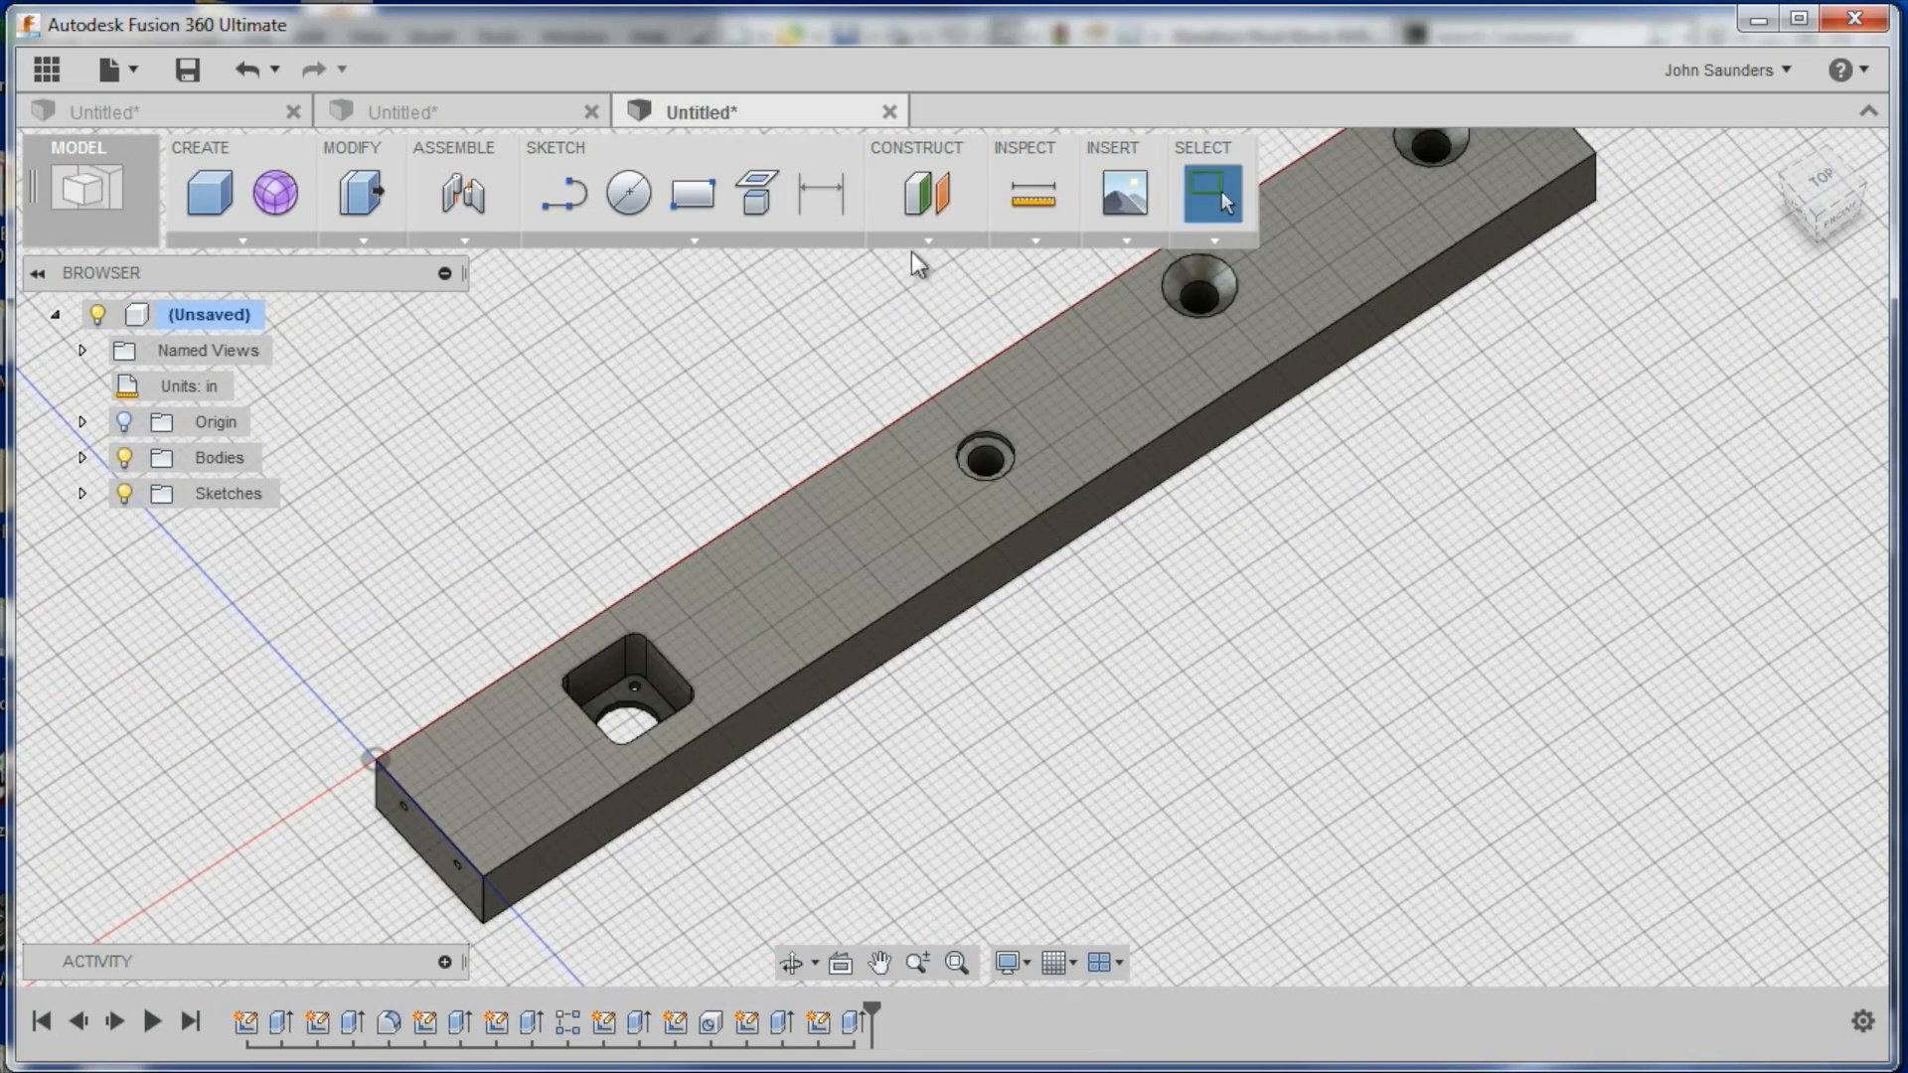
Construct a midplane between the block's two opposite end faces
{"action": "left_click", "coordinate": [741, 247]}
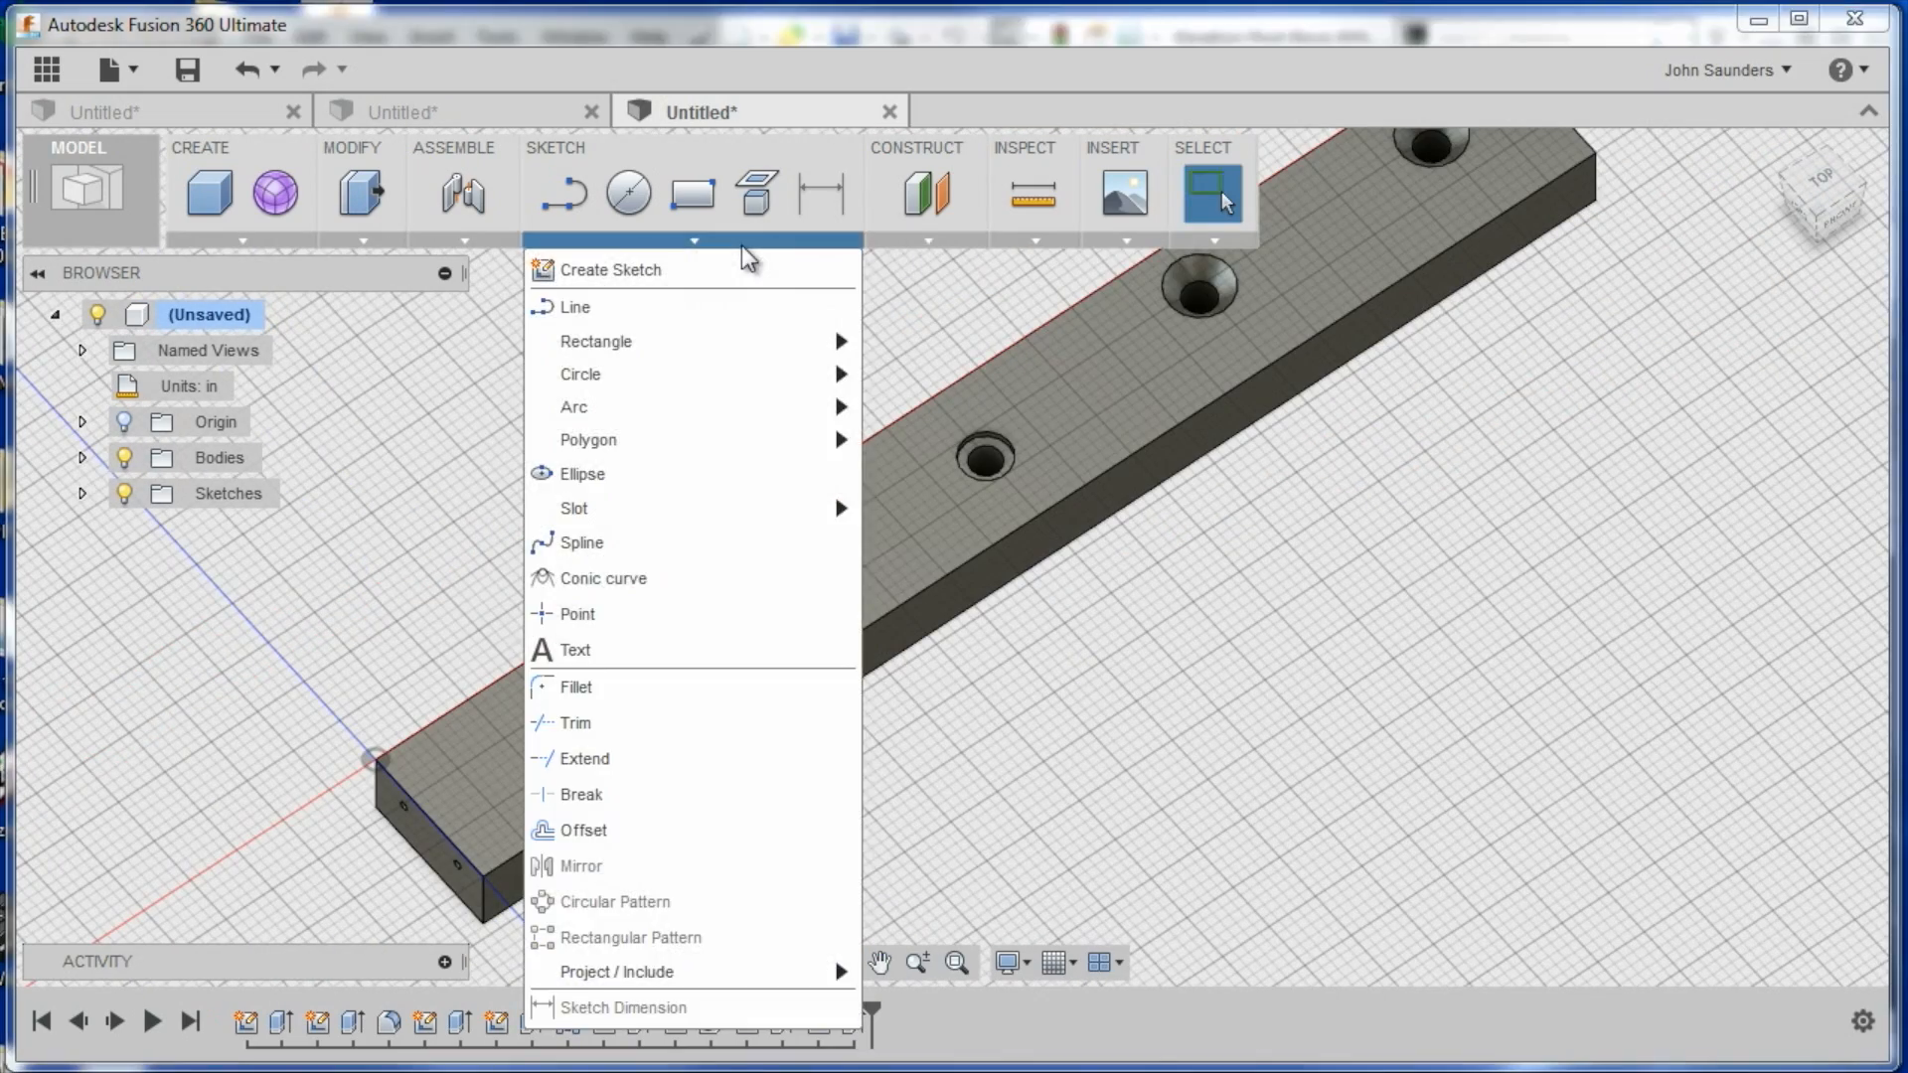
{"action": "left_click", "coordinate": [928, 240]}
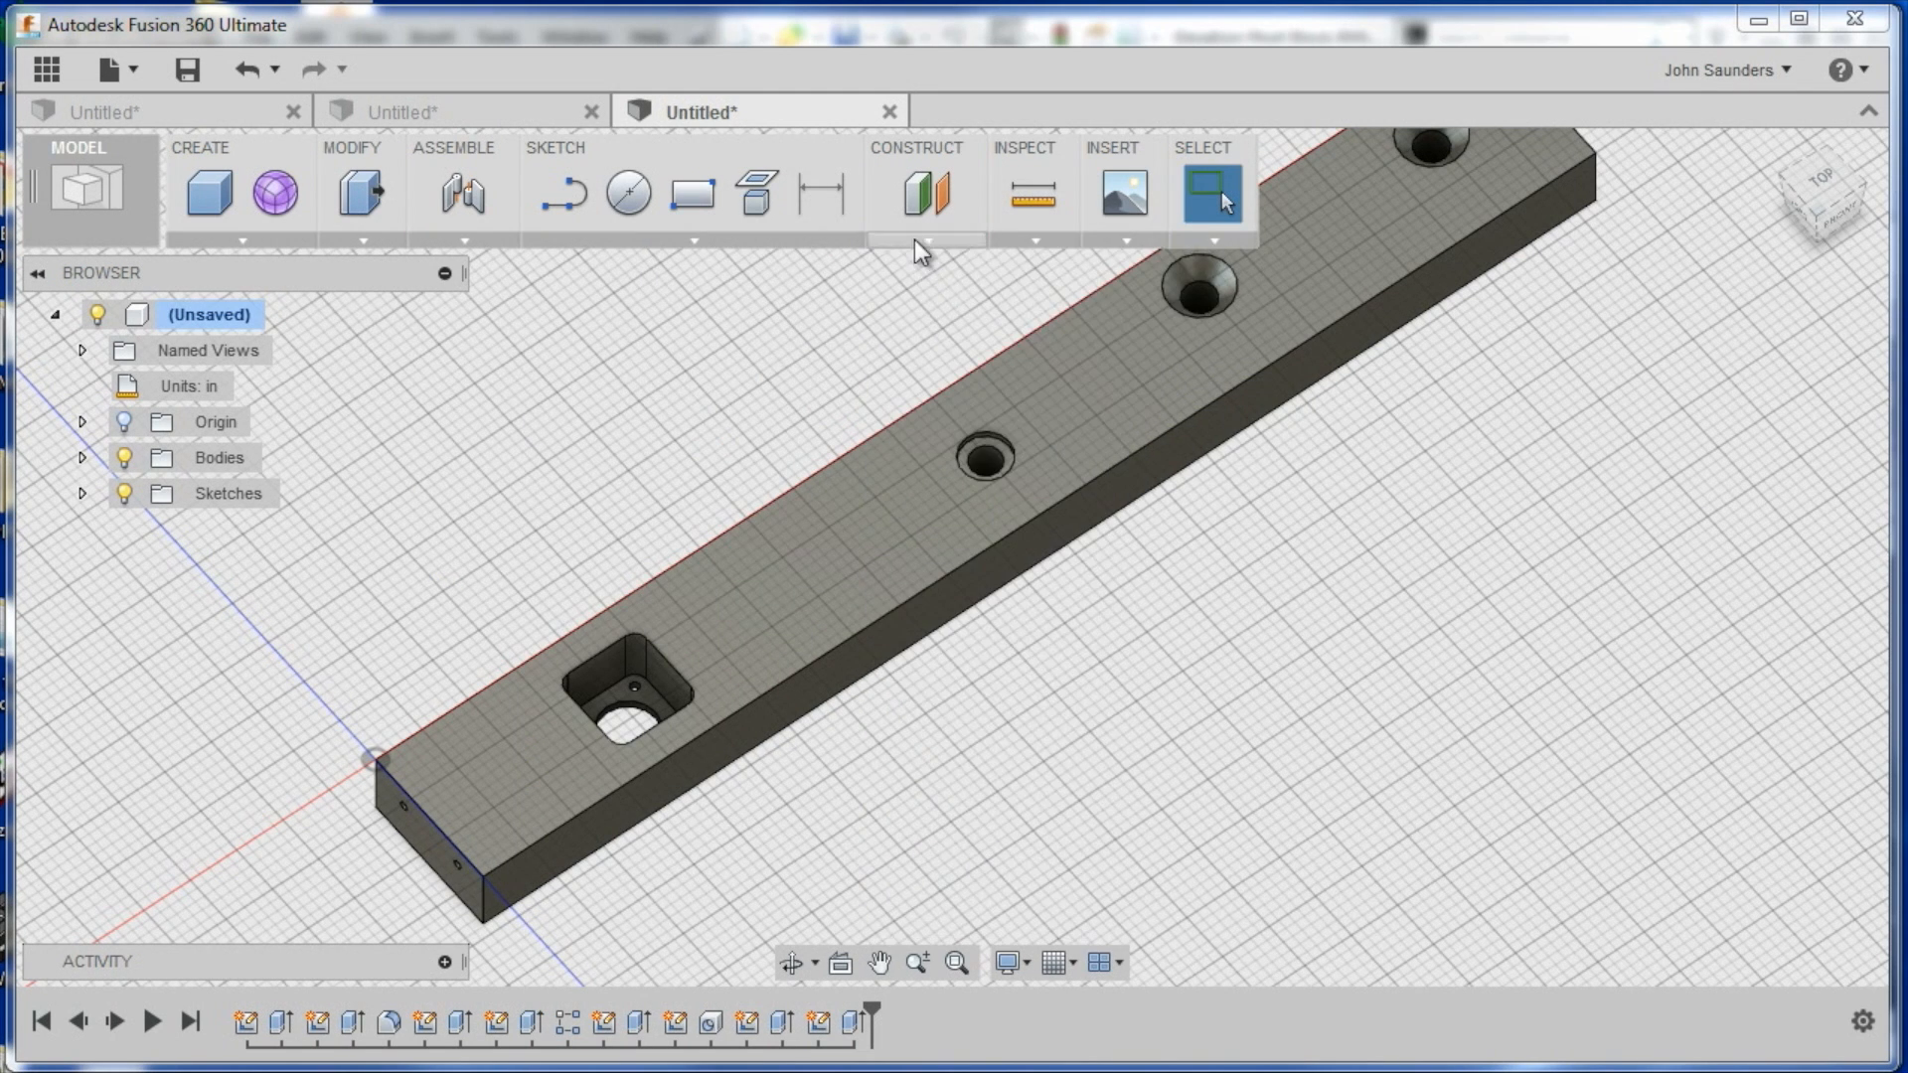
{"action": "left_click", "coordinate": [915, 241]}
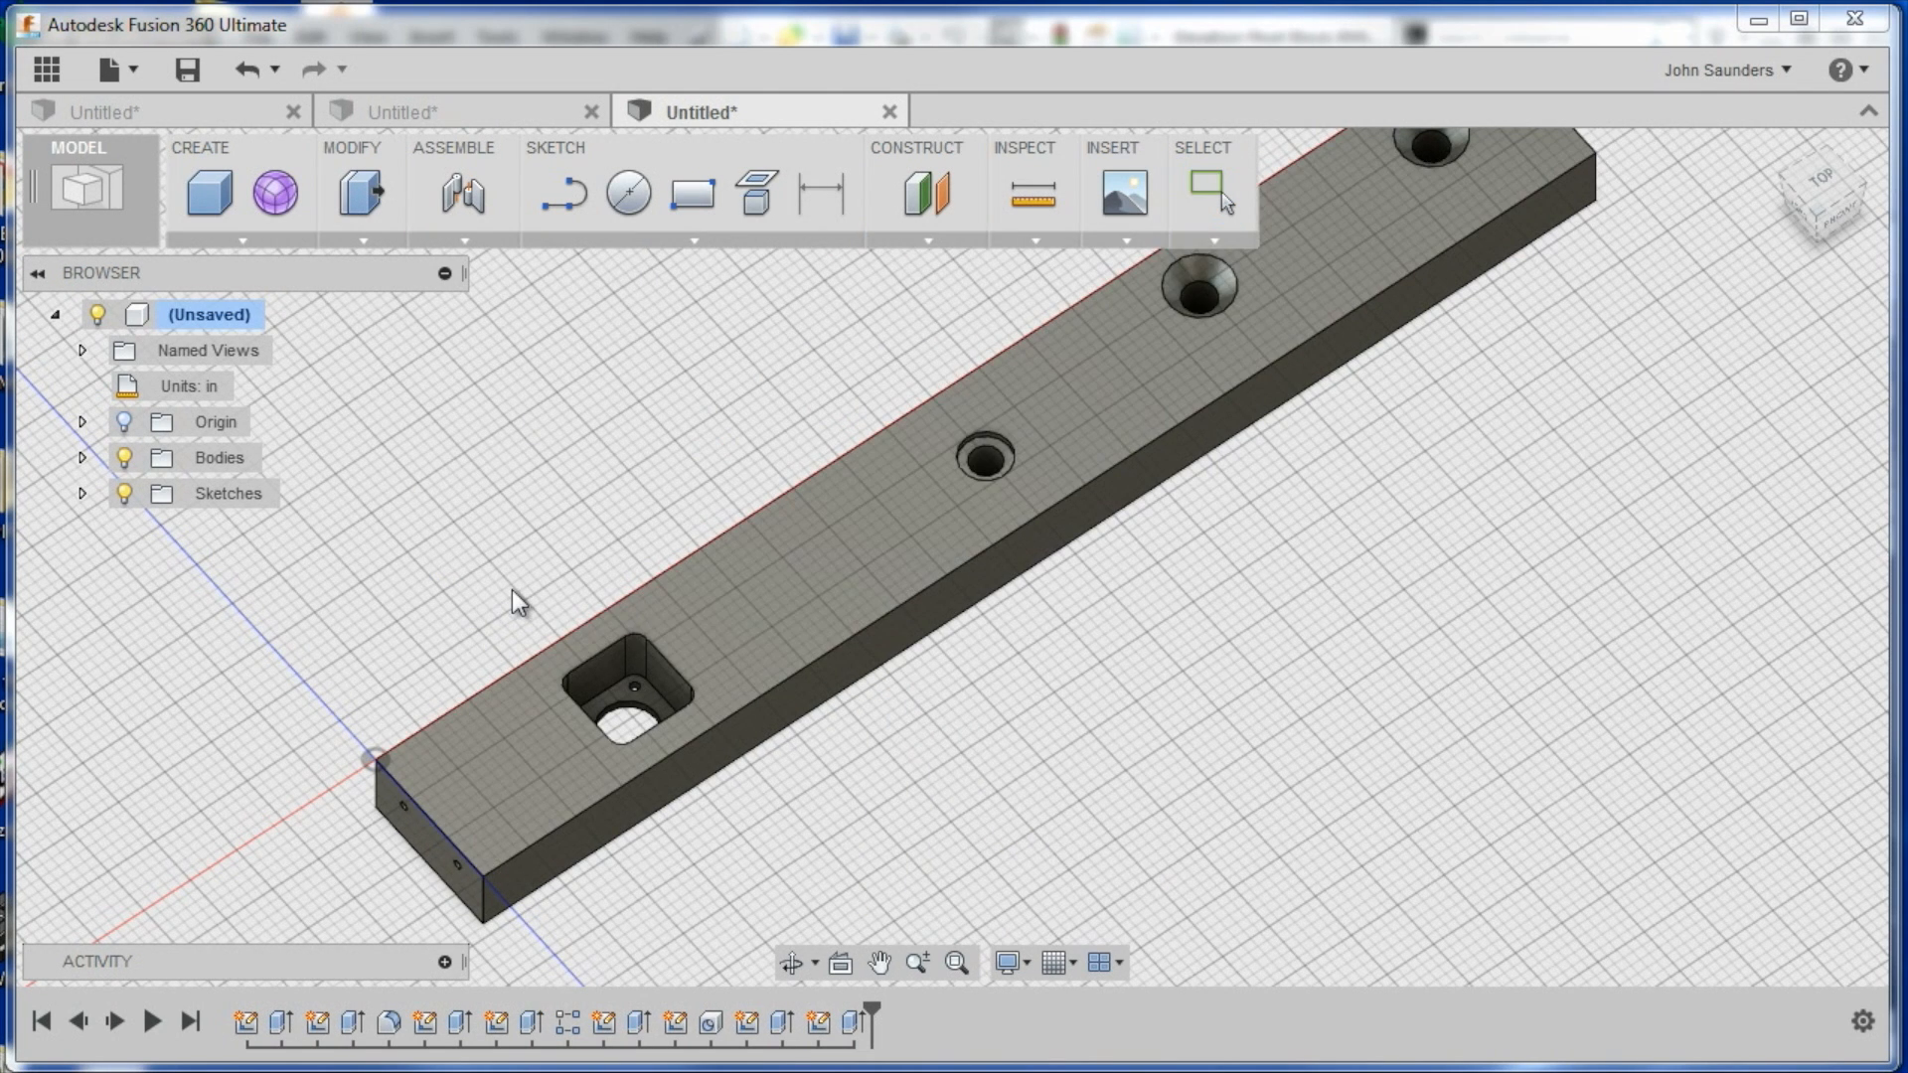
{"action": "middle_click_drag", "start_coordinate": [429, 834], "coordinate": [449, 760]}
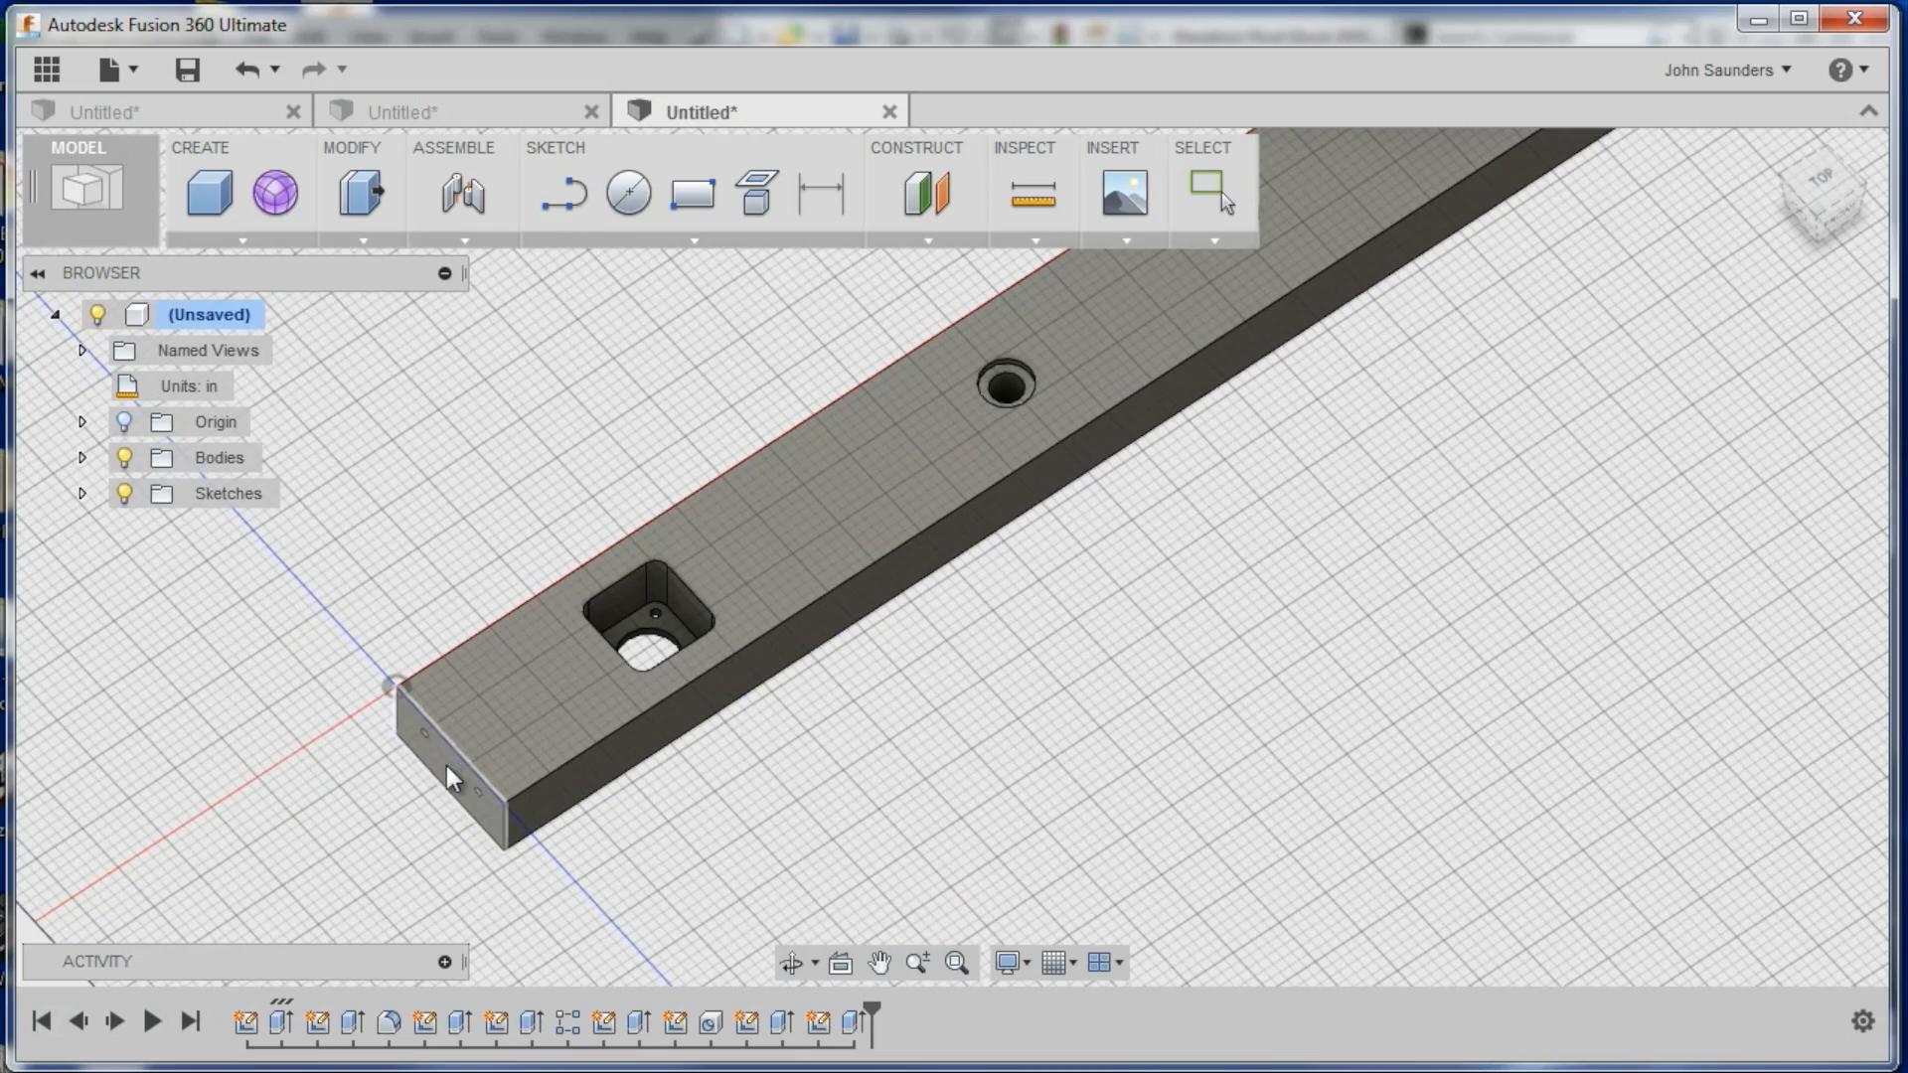
{"action": "left_click", "coordinate": [447, 763]}
{"action": "middle_click_drag", "start_coordinate": [1312, 592], "coordinate": [1440, 778], "text": "shift"}
{"action": "scroll", "coordinate": [1284, 433], "scroll_direction": "up", "scroll_amount": 5}
{"action": "left_click", "coordinate": [1198, 651]}
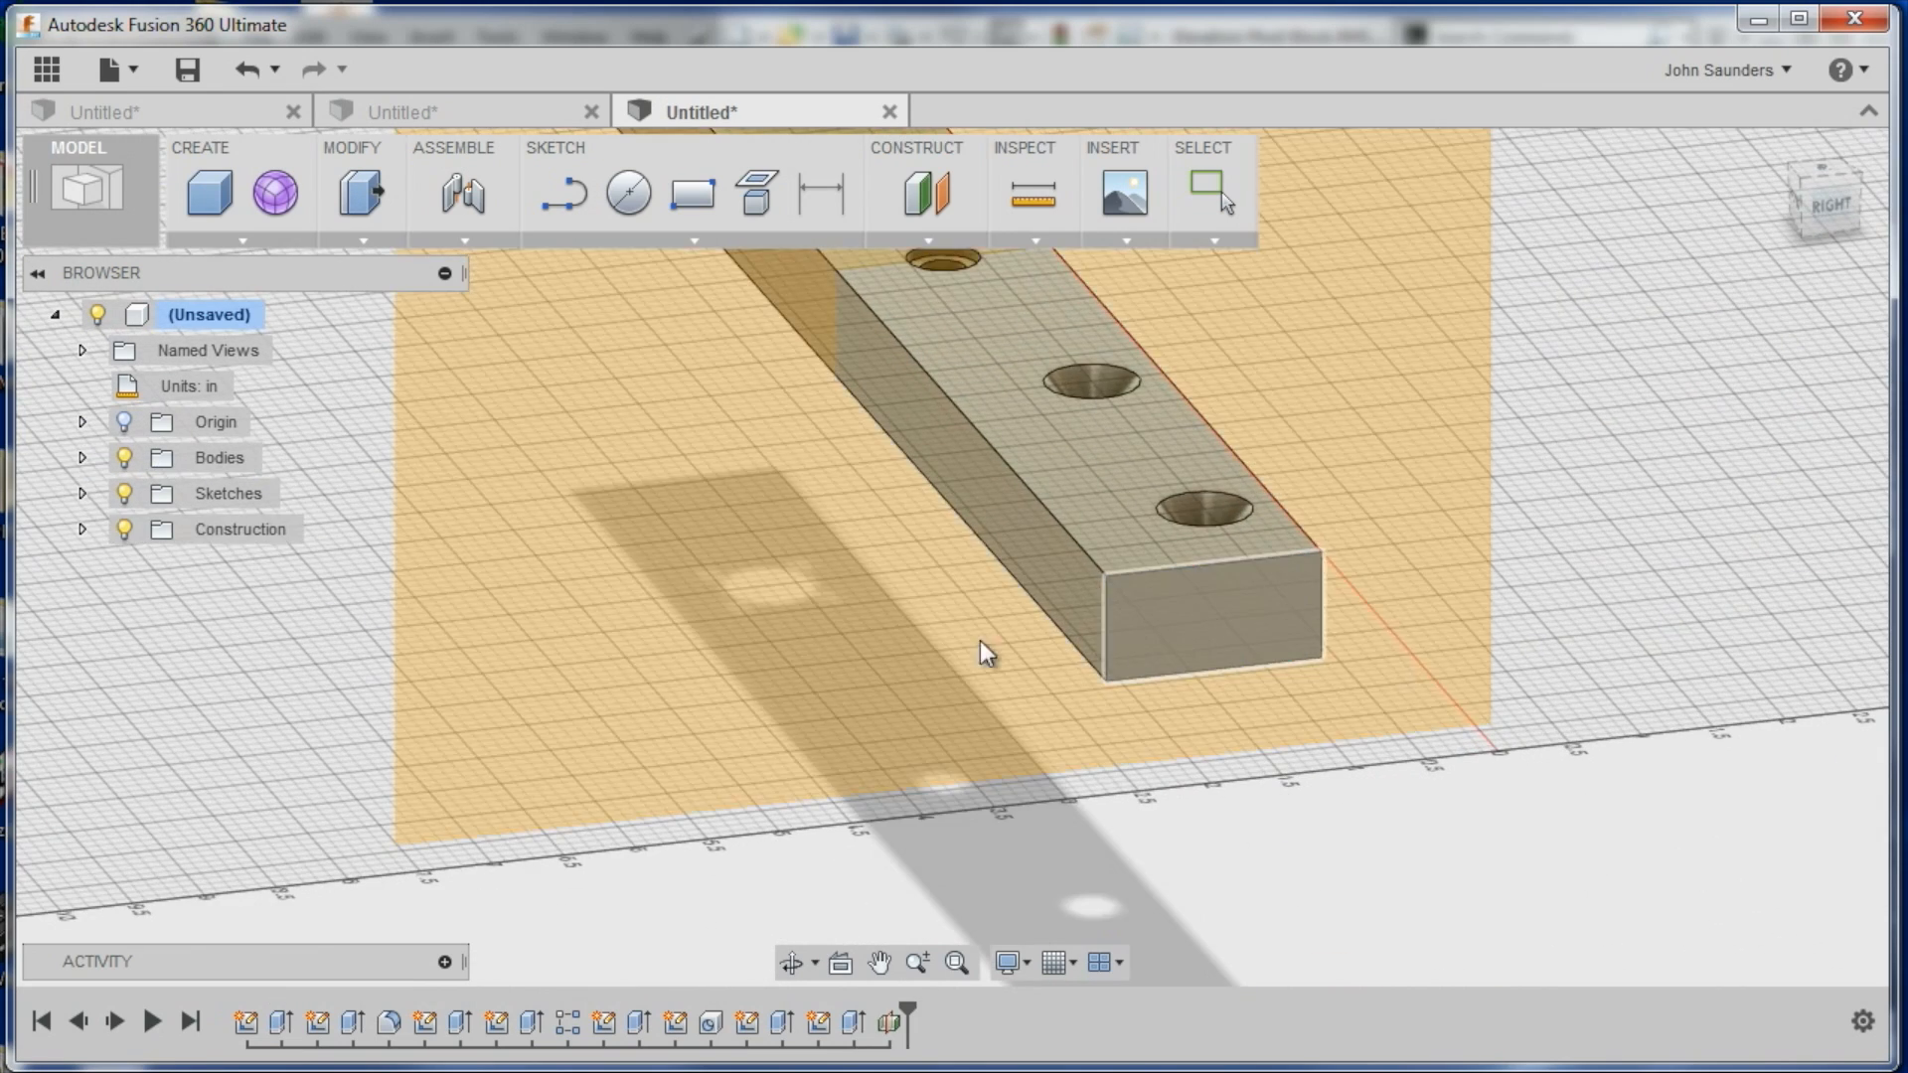
Mirror the two holes in the block's end face across the construction midplane to the opposite end
{"action": "scroll", "coordinate": [1105, 640], "scroll_direction": "down", "scroll_amount": 5}
{"action": "middle_click_drag", "start_coordinate": [788, 617], "coordinate": [1065, 511], "text": "shift"}
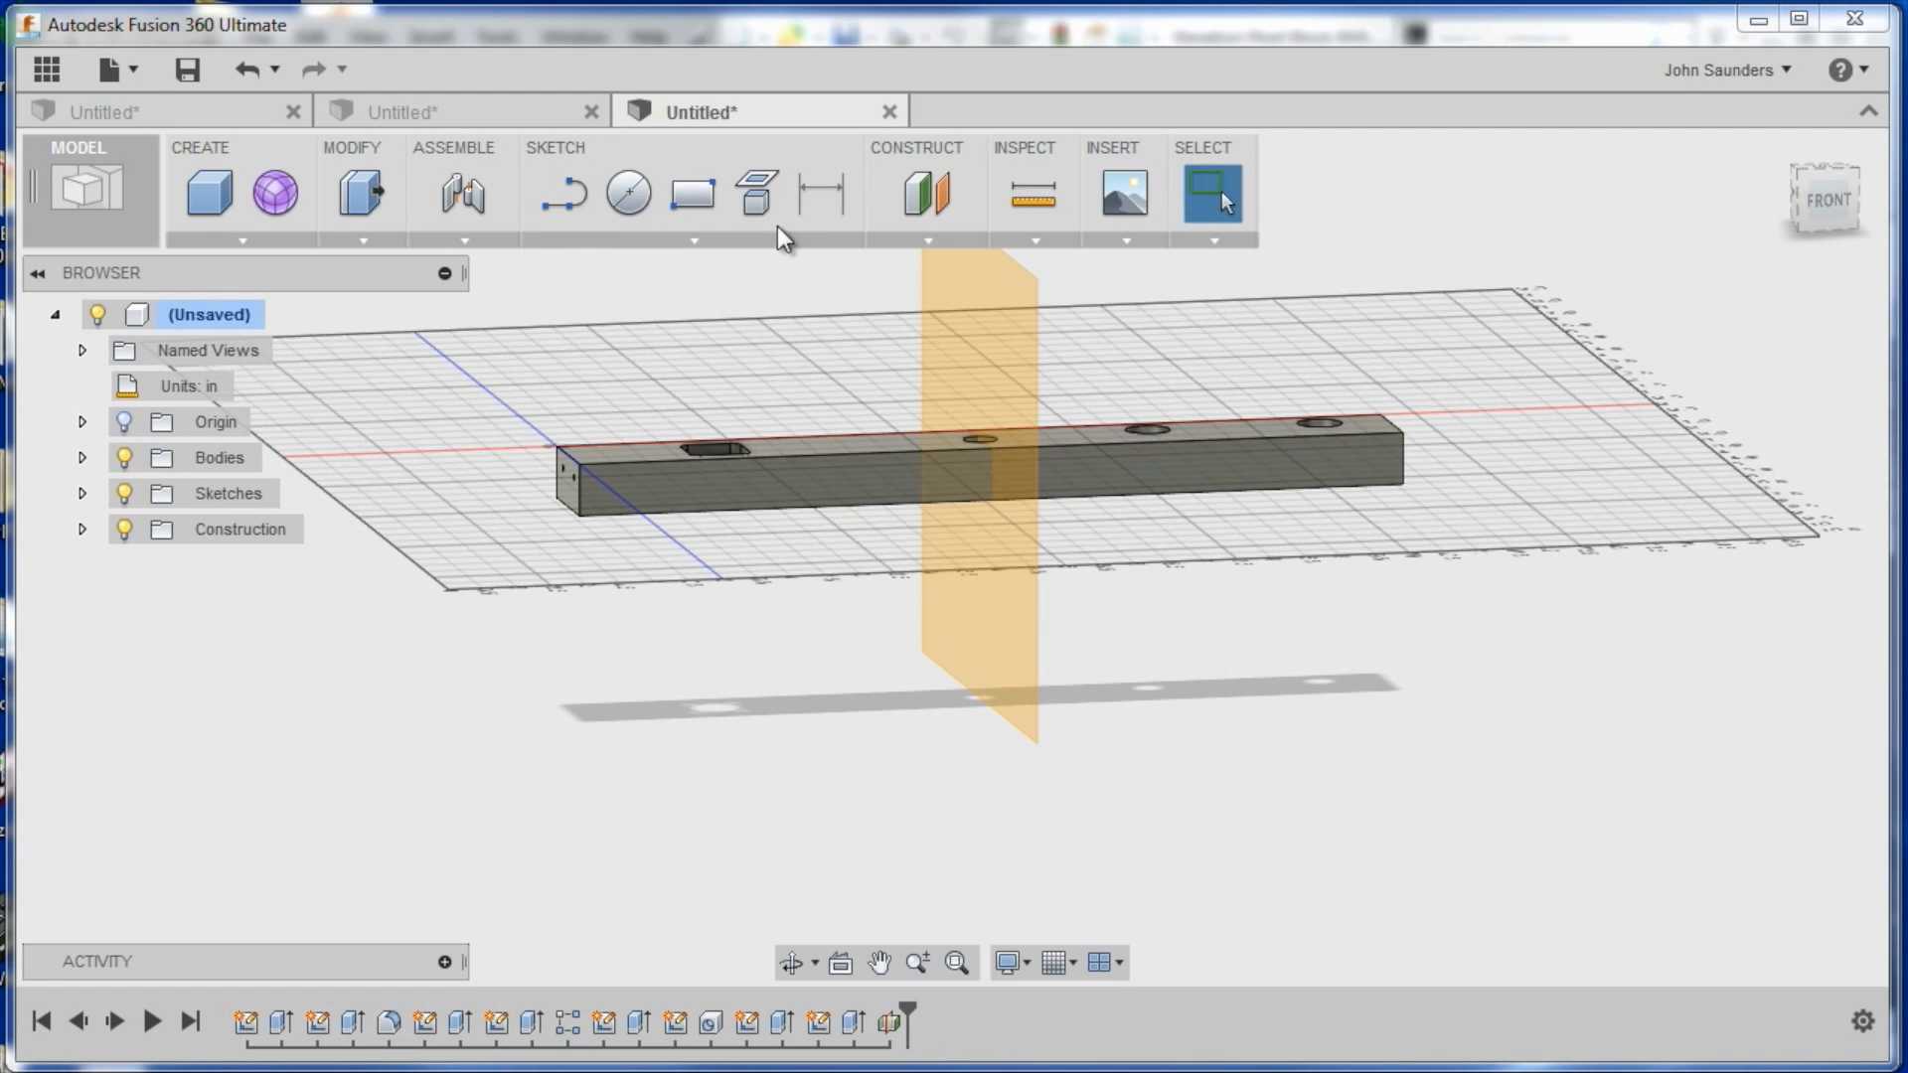
{"action": "left_click", "coordinate": [258, 242]}
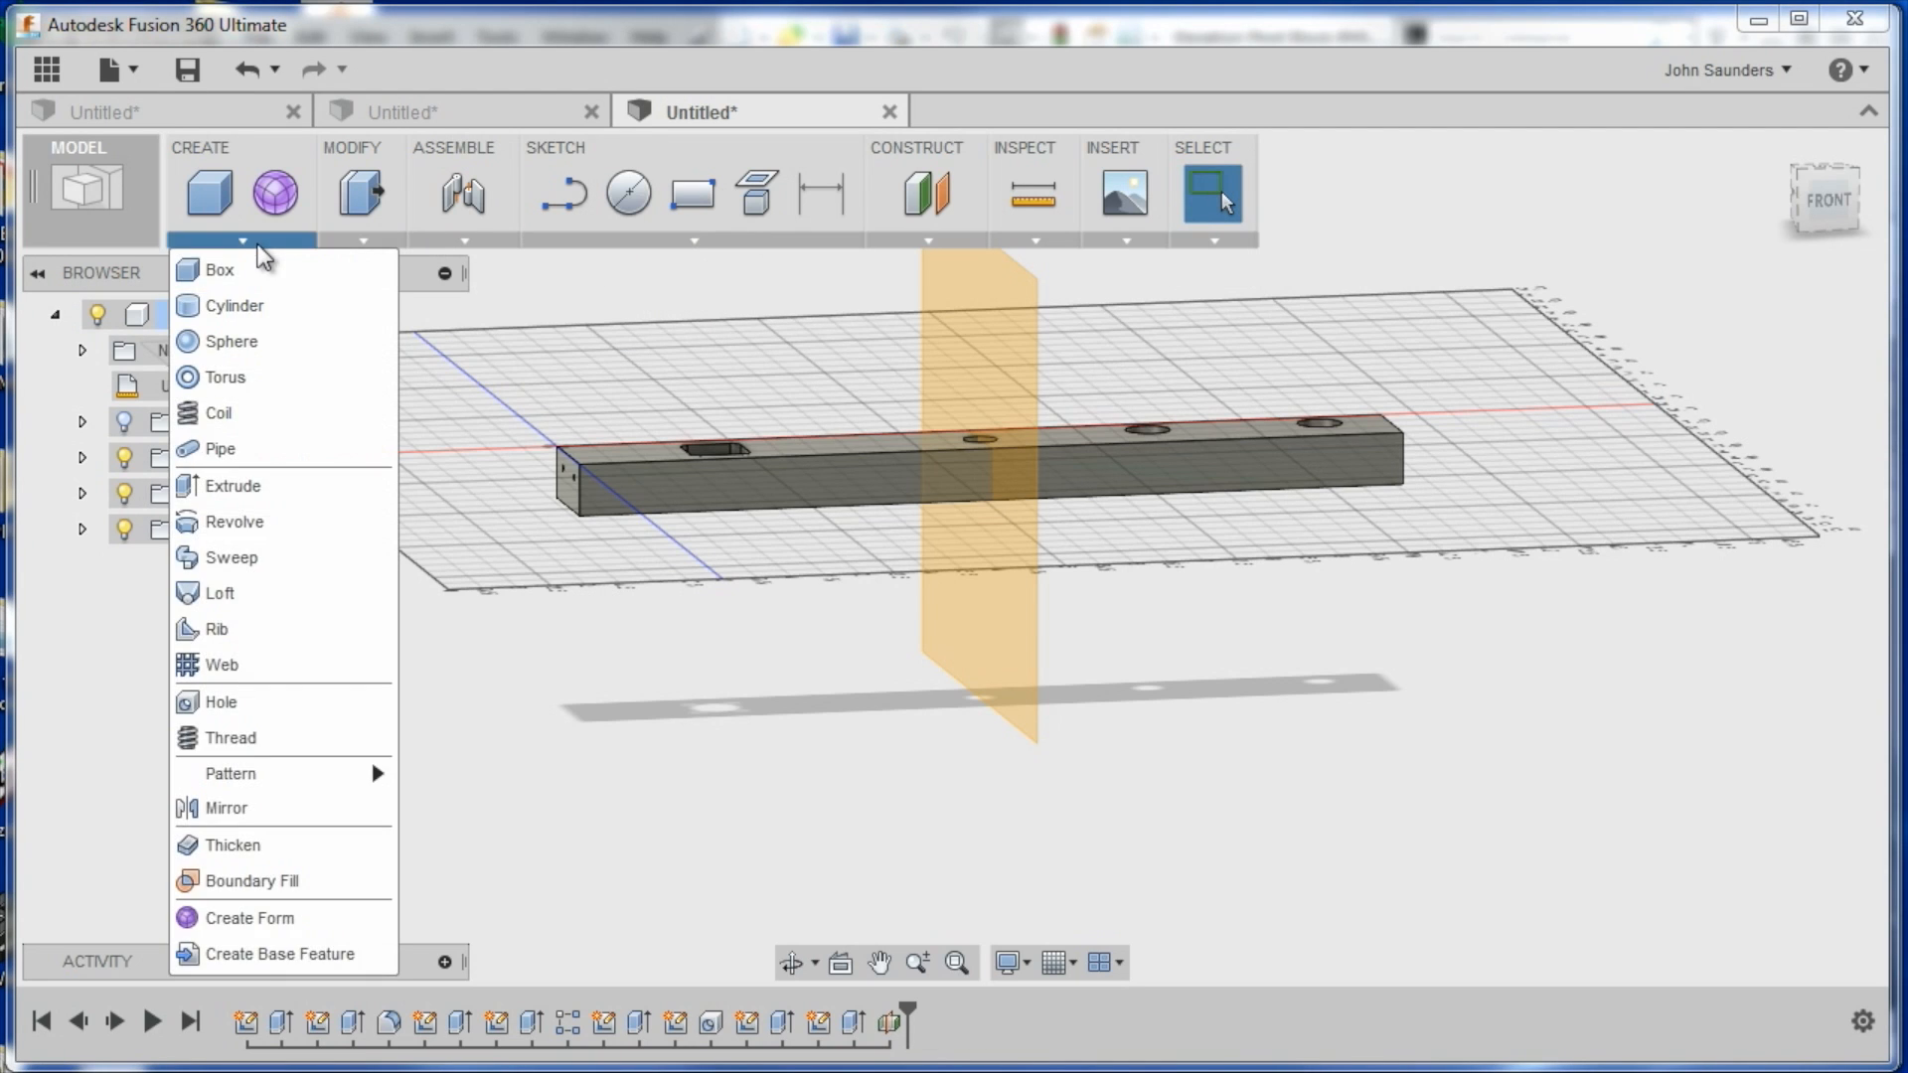
{"action": "left_click", "coordinate": [701, 240]}
{"action": "left_click", "coordinate": [213, 239]}
{"action": "left_click", "coordinate": [270, 799]}
{"action": "middle_click_drag", "start_coordinate": [598, 608], "coordinate": [711, 695]}
{"action": "scroll", "coordinate": [777, 612], "scroll_direction": "up", "scroll_amount": 10}
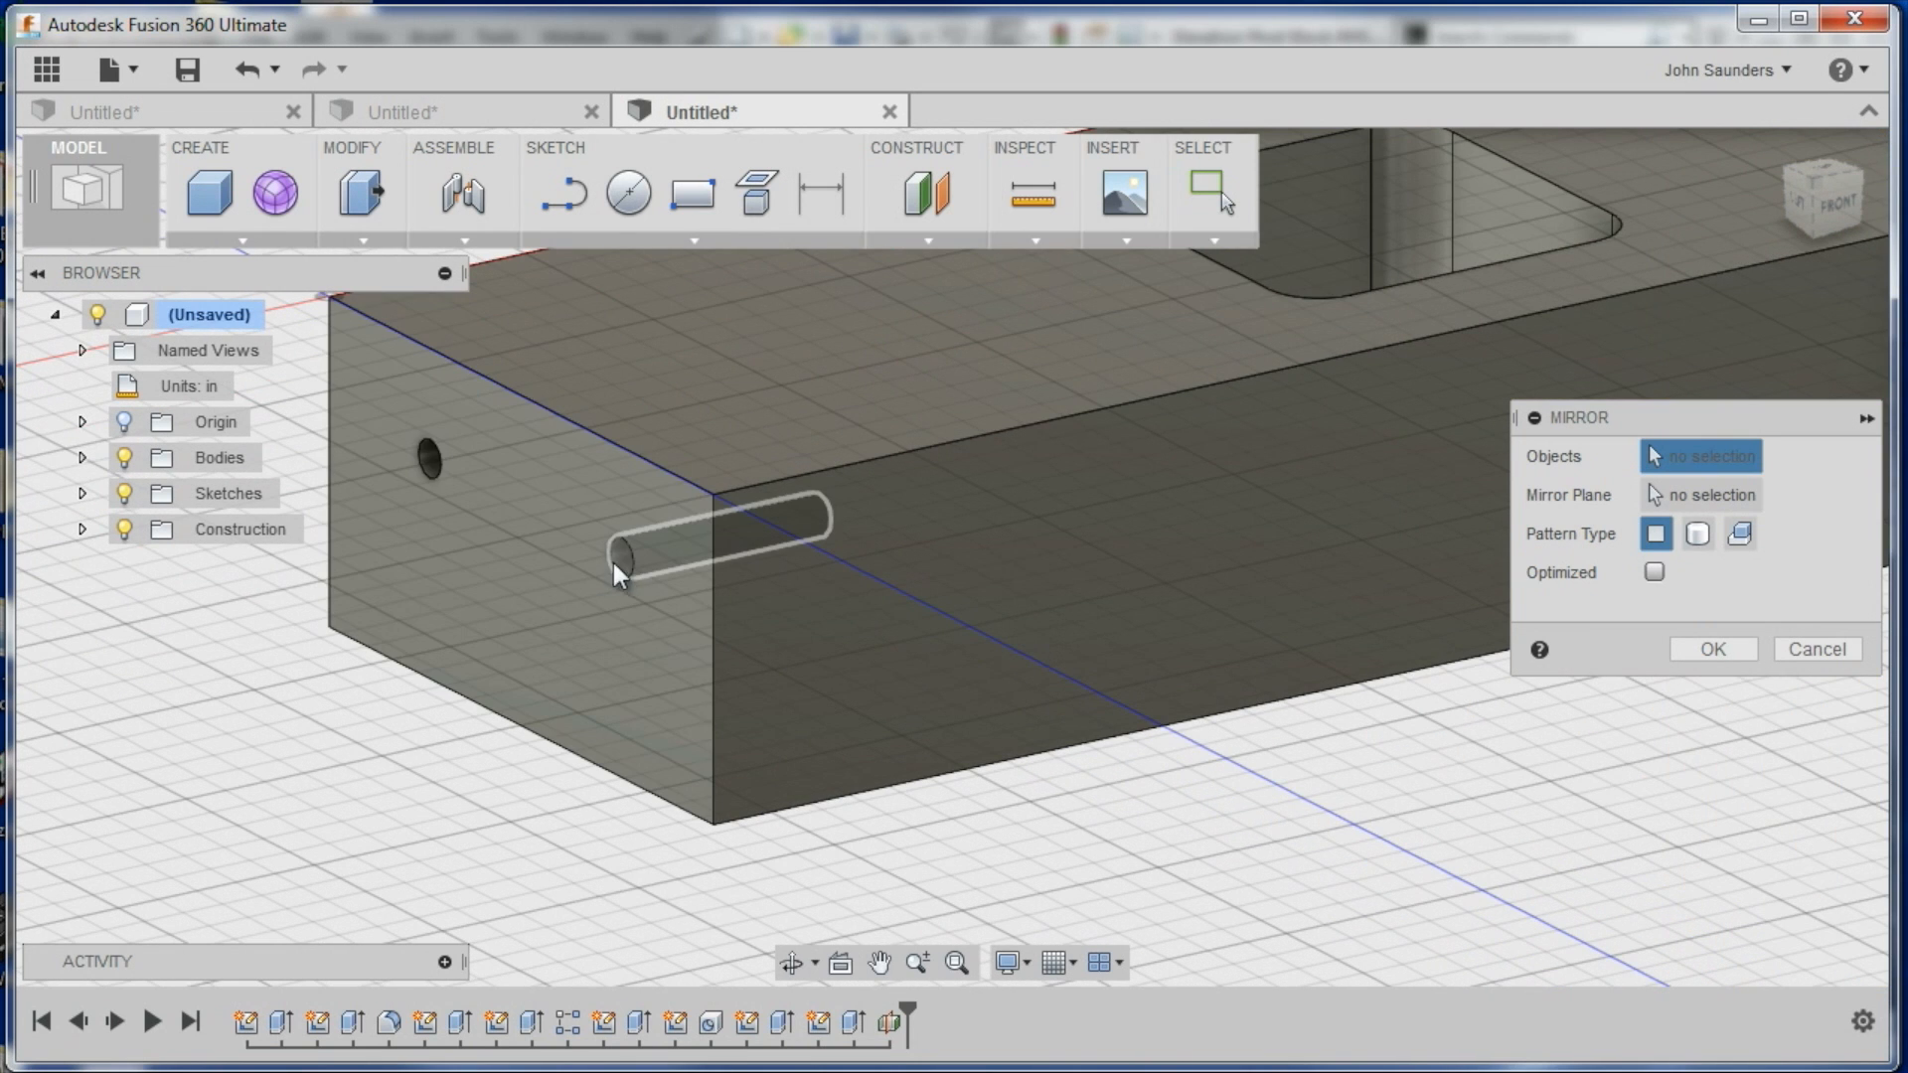
{"action": "left_click", "coordinate": [624, 560]}
{"action": "left_click", "coordinate": [429, 463]}
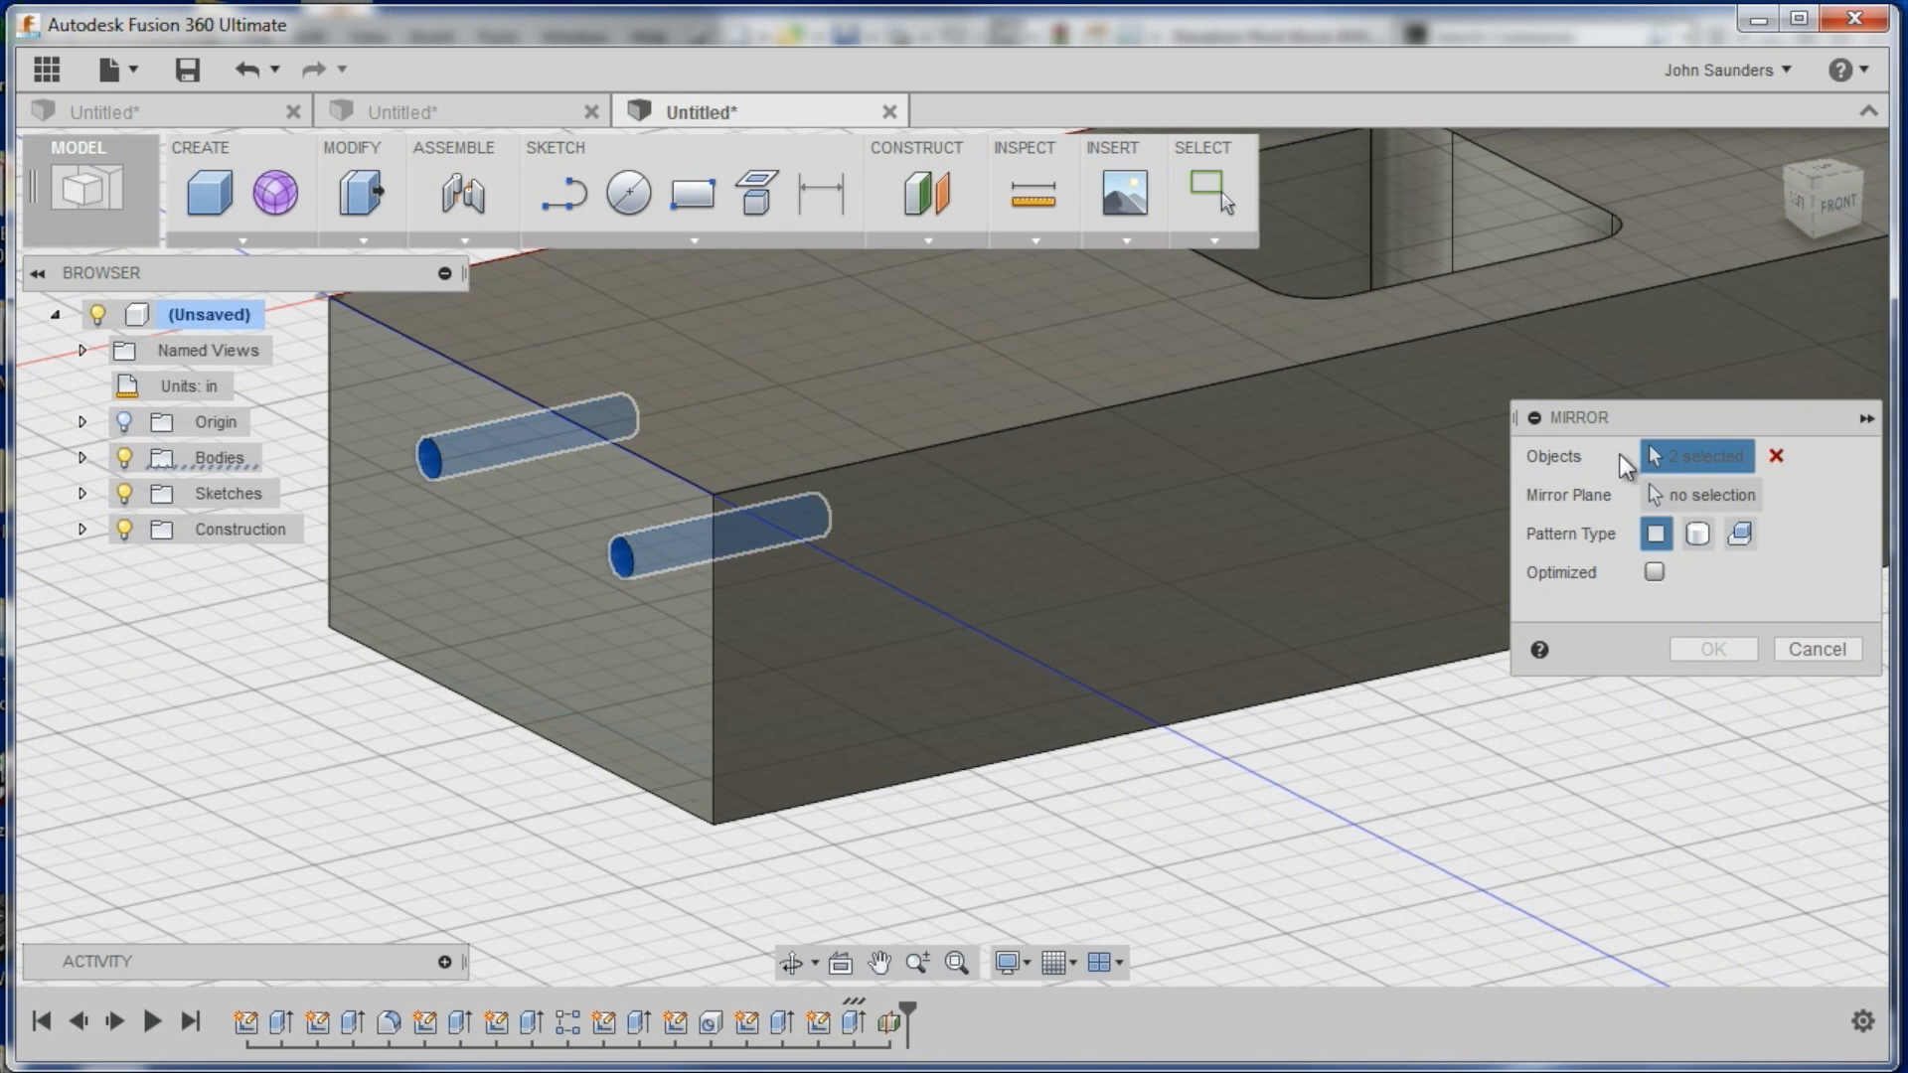
{"action": "left_click", "coordinate": [1701, 495]}
{"action": "scroll", "coordinate": [1436, 700], "scroll_direction": "down", "scroll_amount": 5}
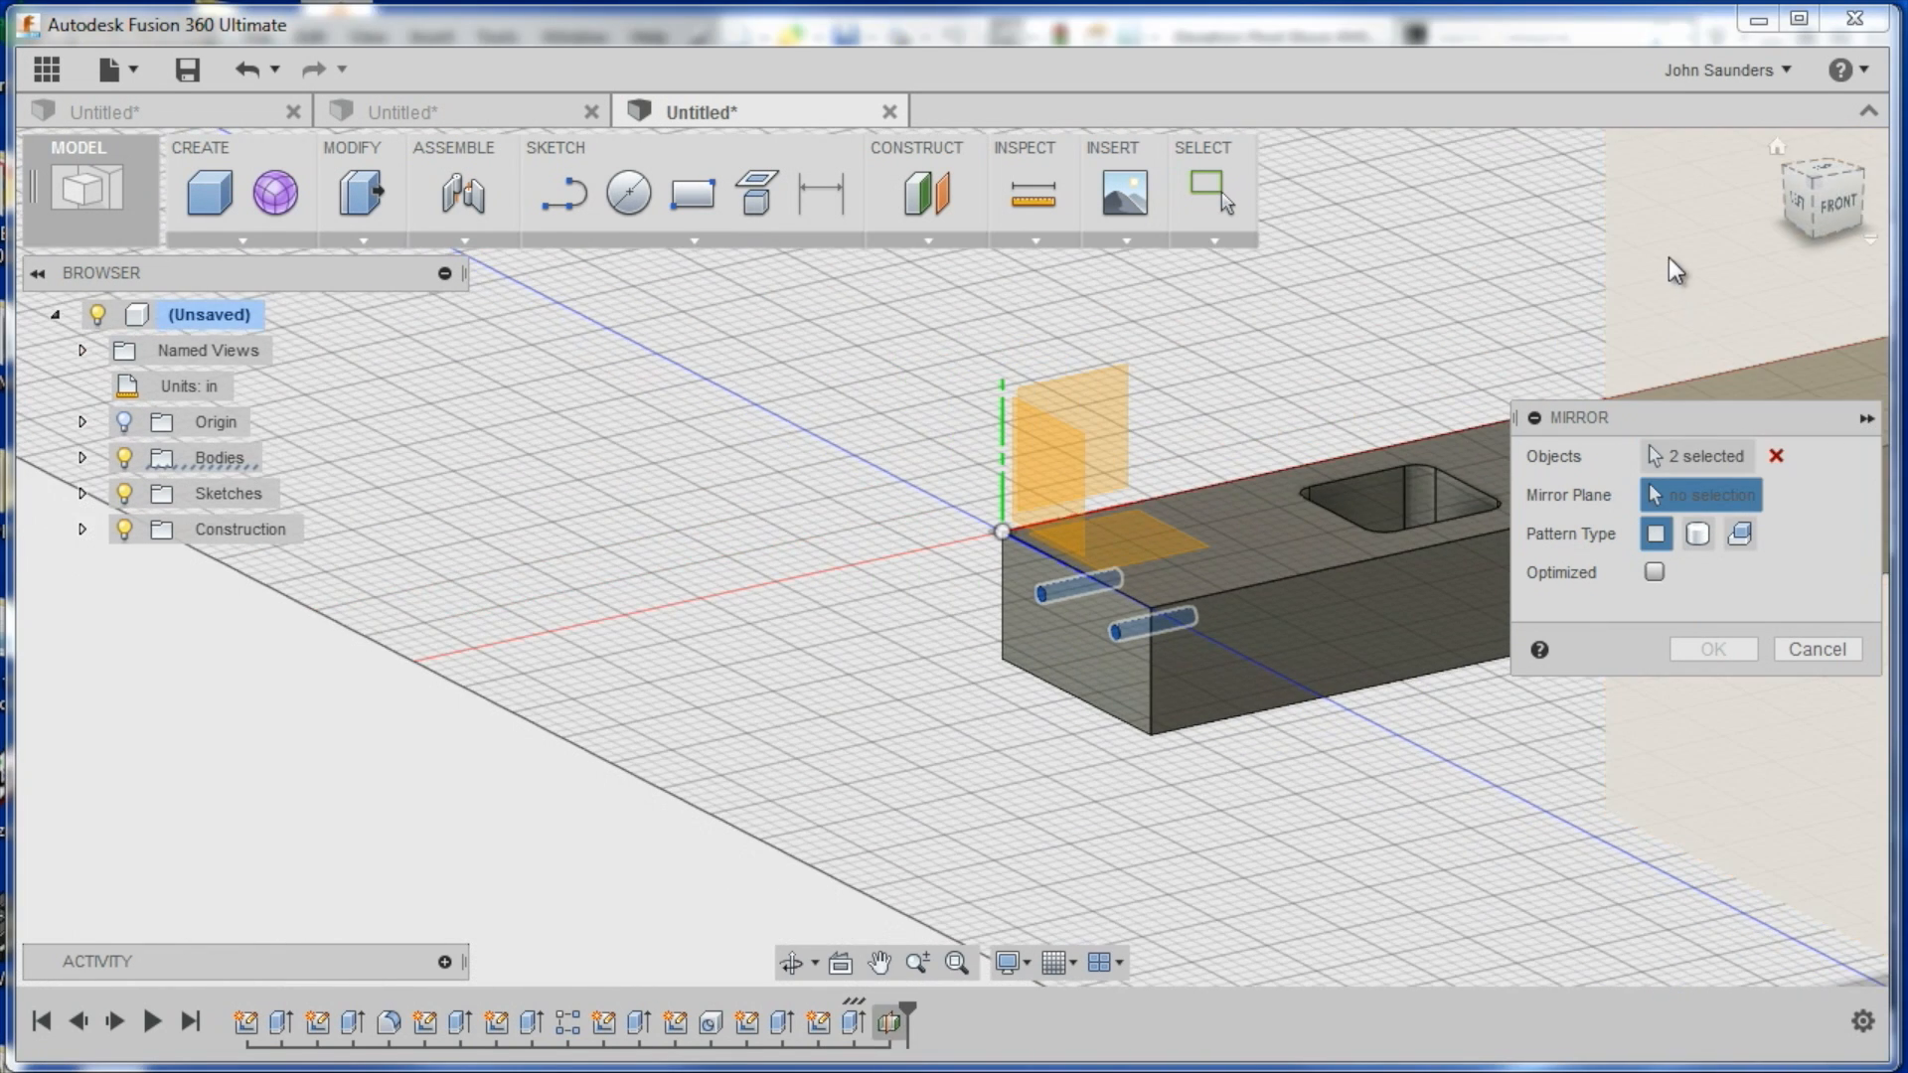
{"action": "left_click", "coordinate": [1667, 259]}
{"action": "left_click", "coordinate": [1705, 649]}
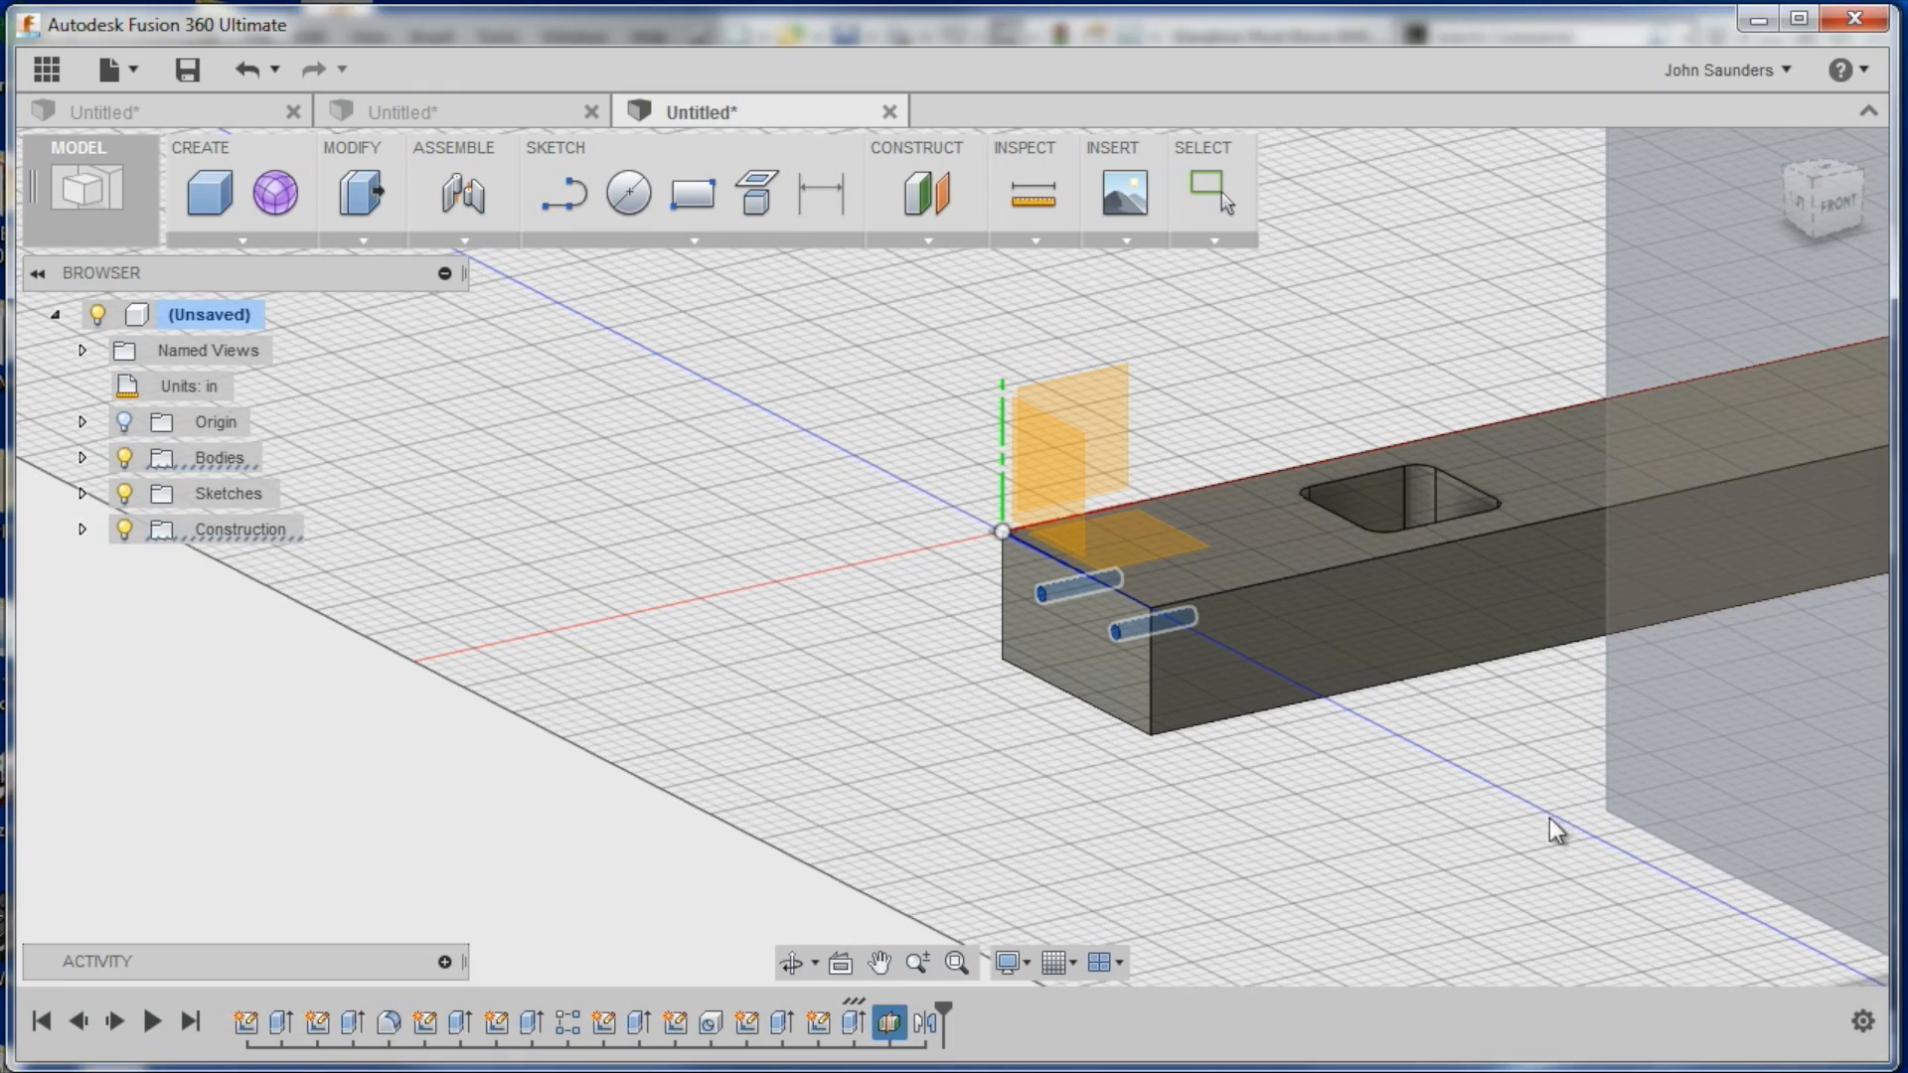
Check the mirrored holes on the block's far end face and hide the construction midplane
{"action": "scroll", "coordinate": [1035, 783], "scroll_direction": "up", "scroll_amount": 5}
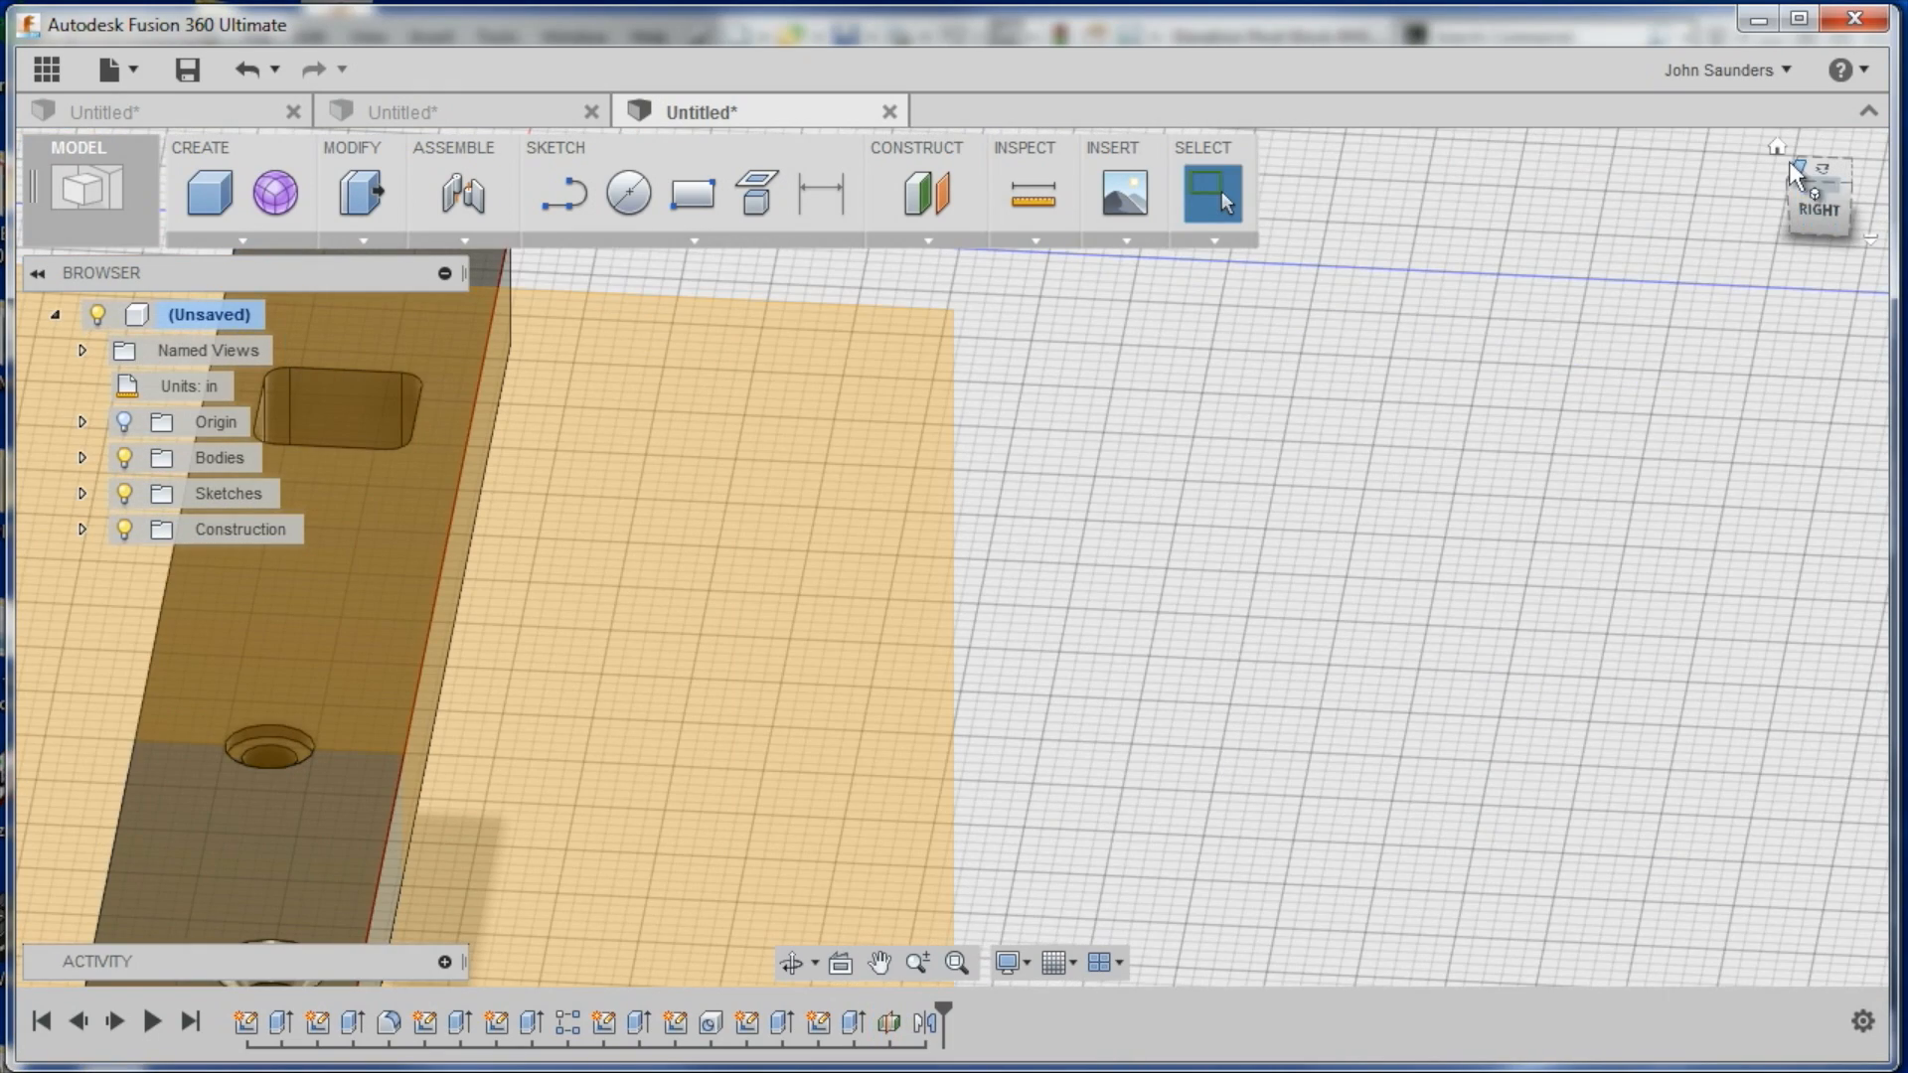
{"action": "left_click", "coordinate": [1821, 168]}
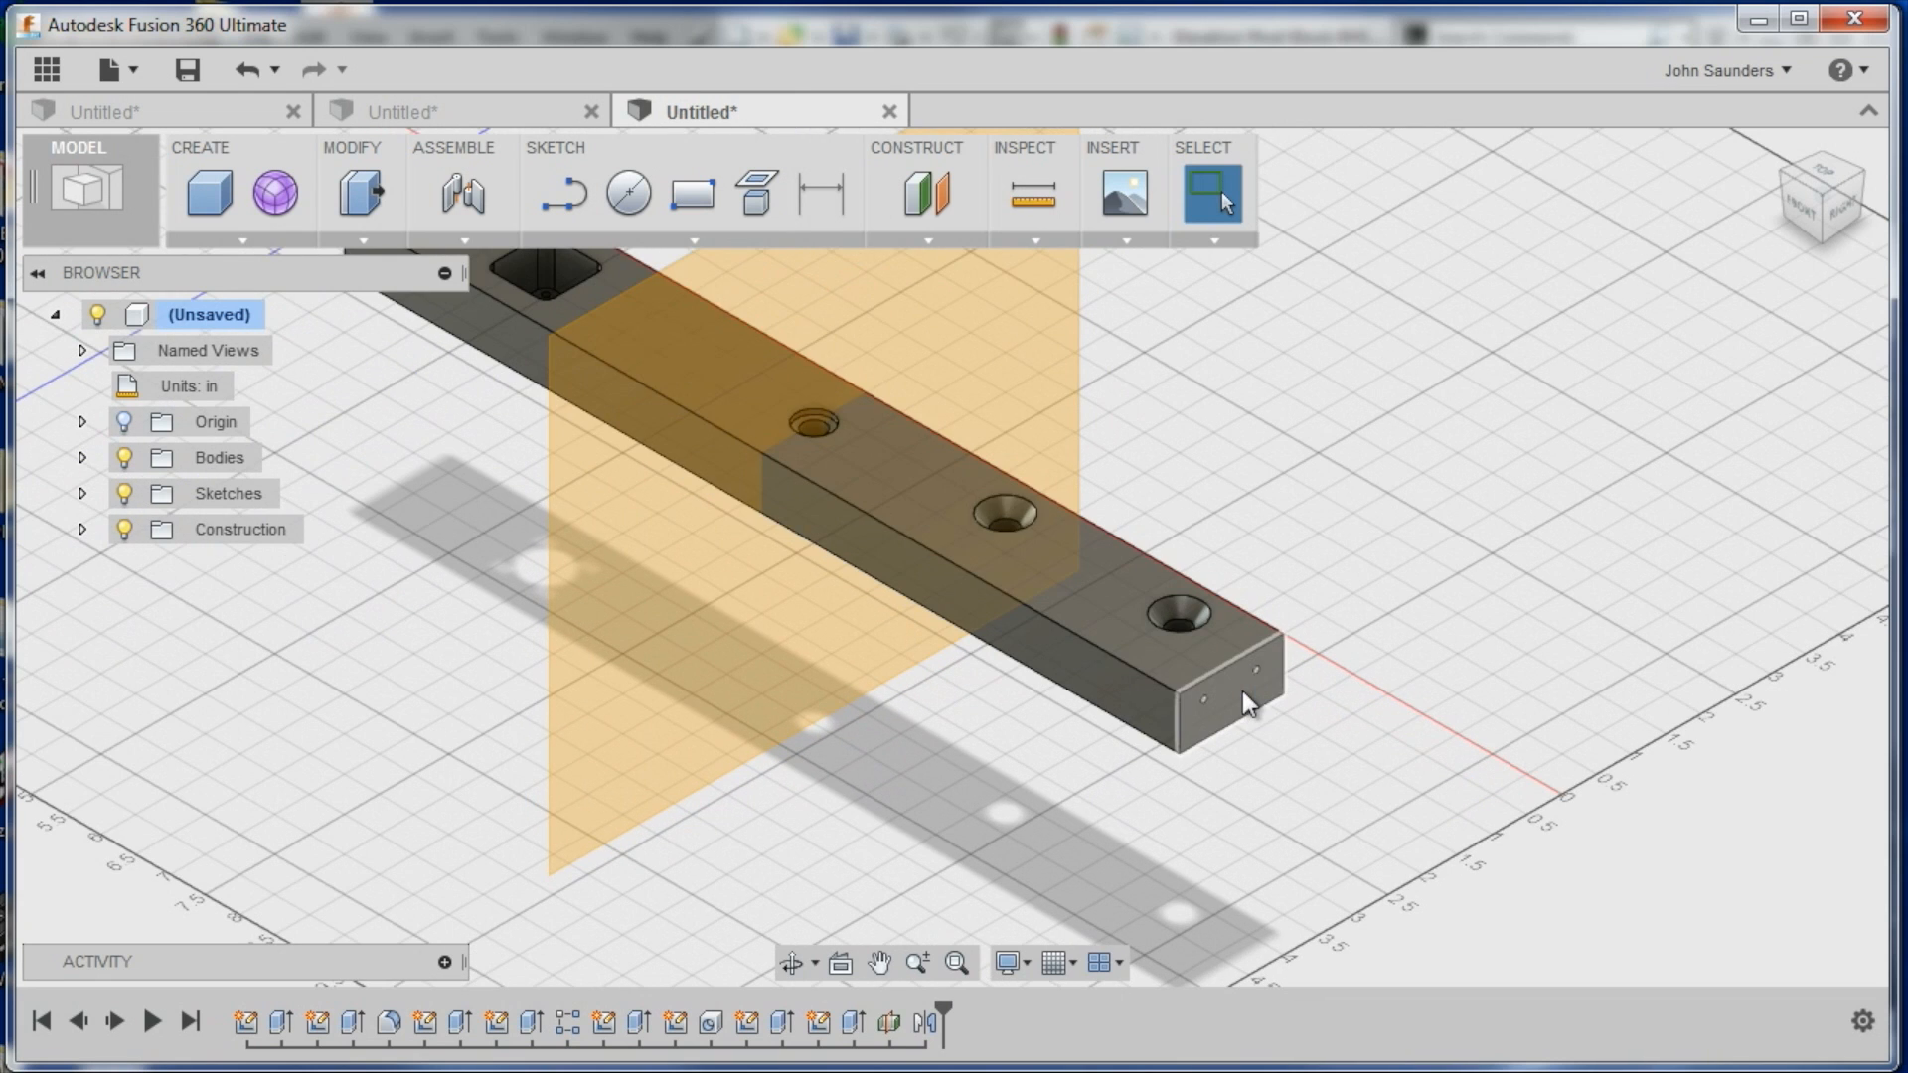
{"action": "middle_click_drag", "start_coordinate": [694, 732], "coordinate": [949, 697], "text": "shift"}
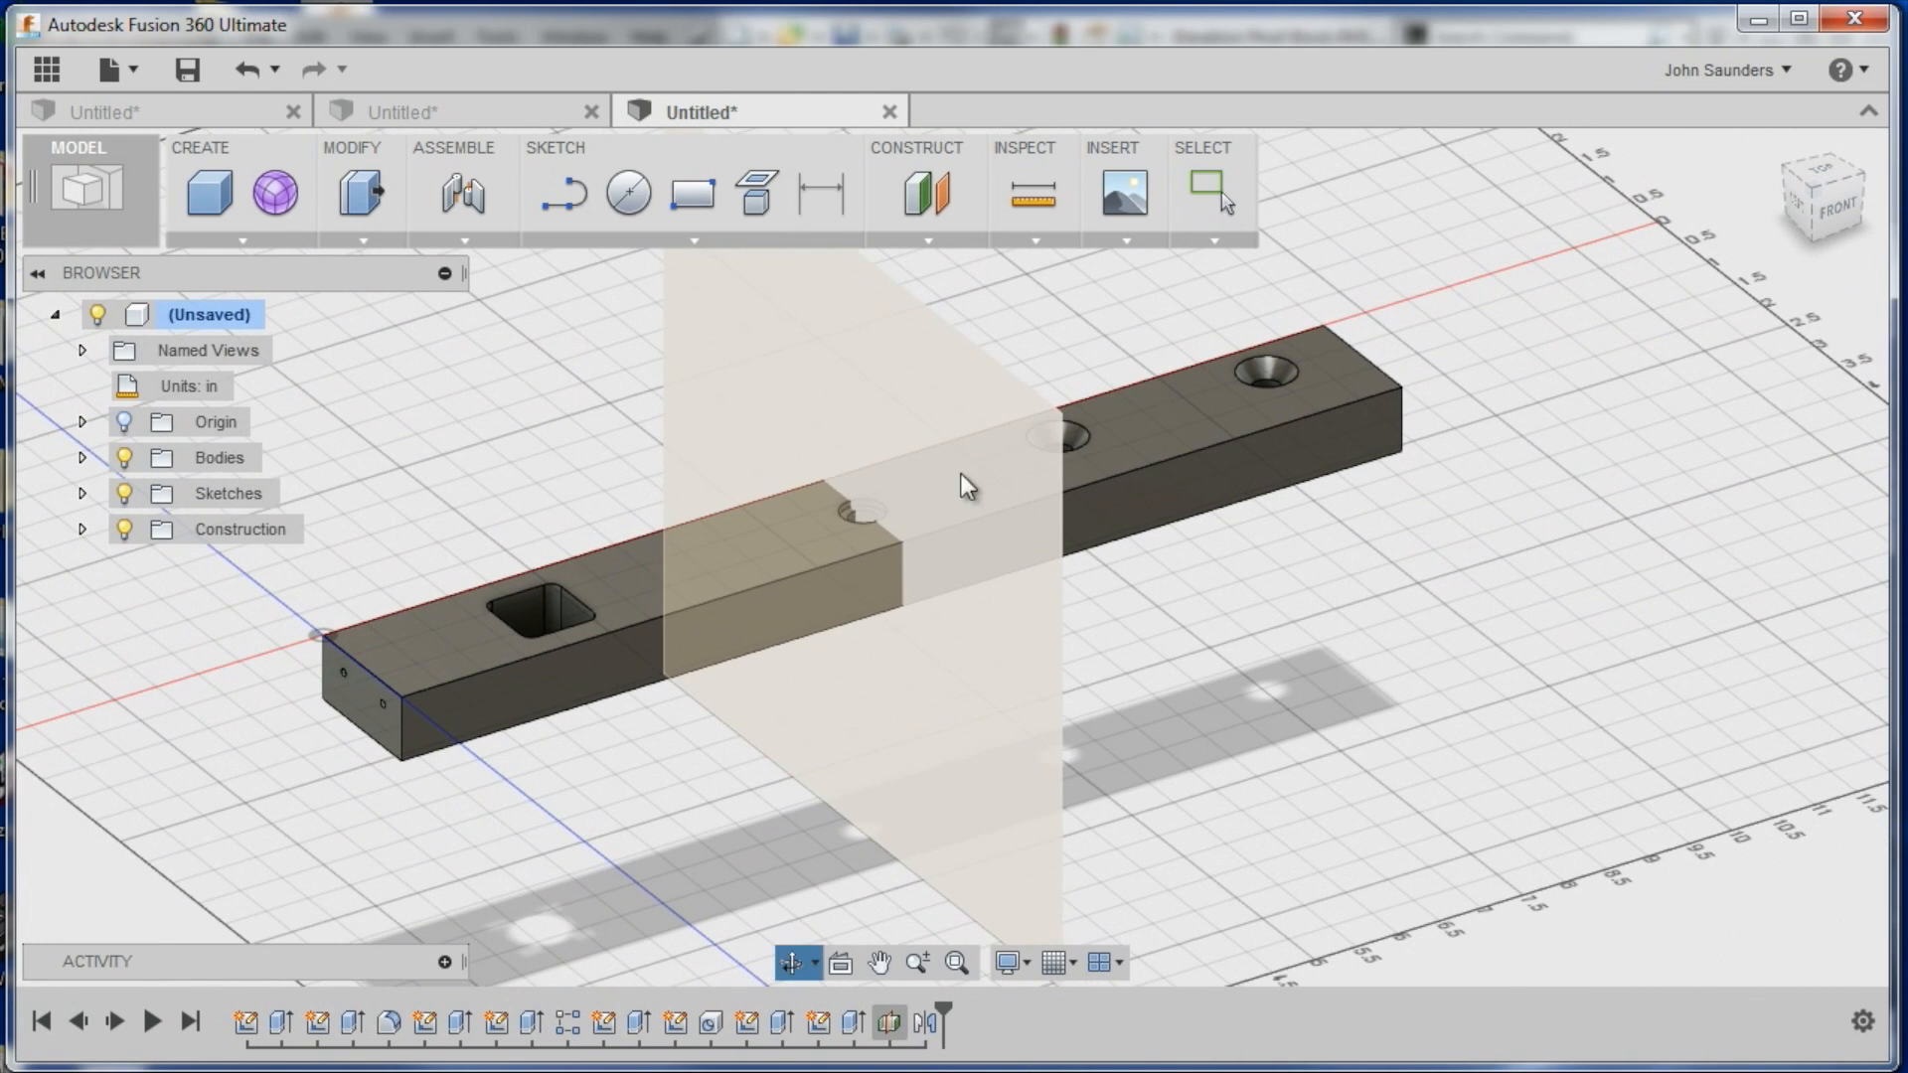
{"action": "left_click", "coordinate": [83, 528]}
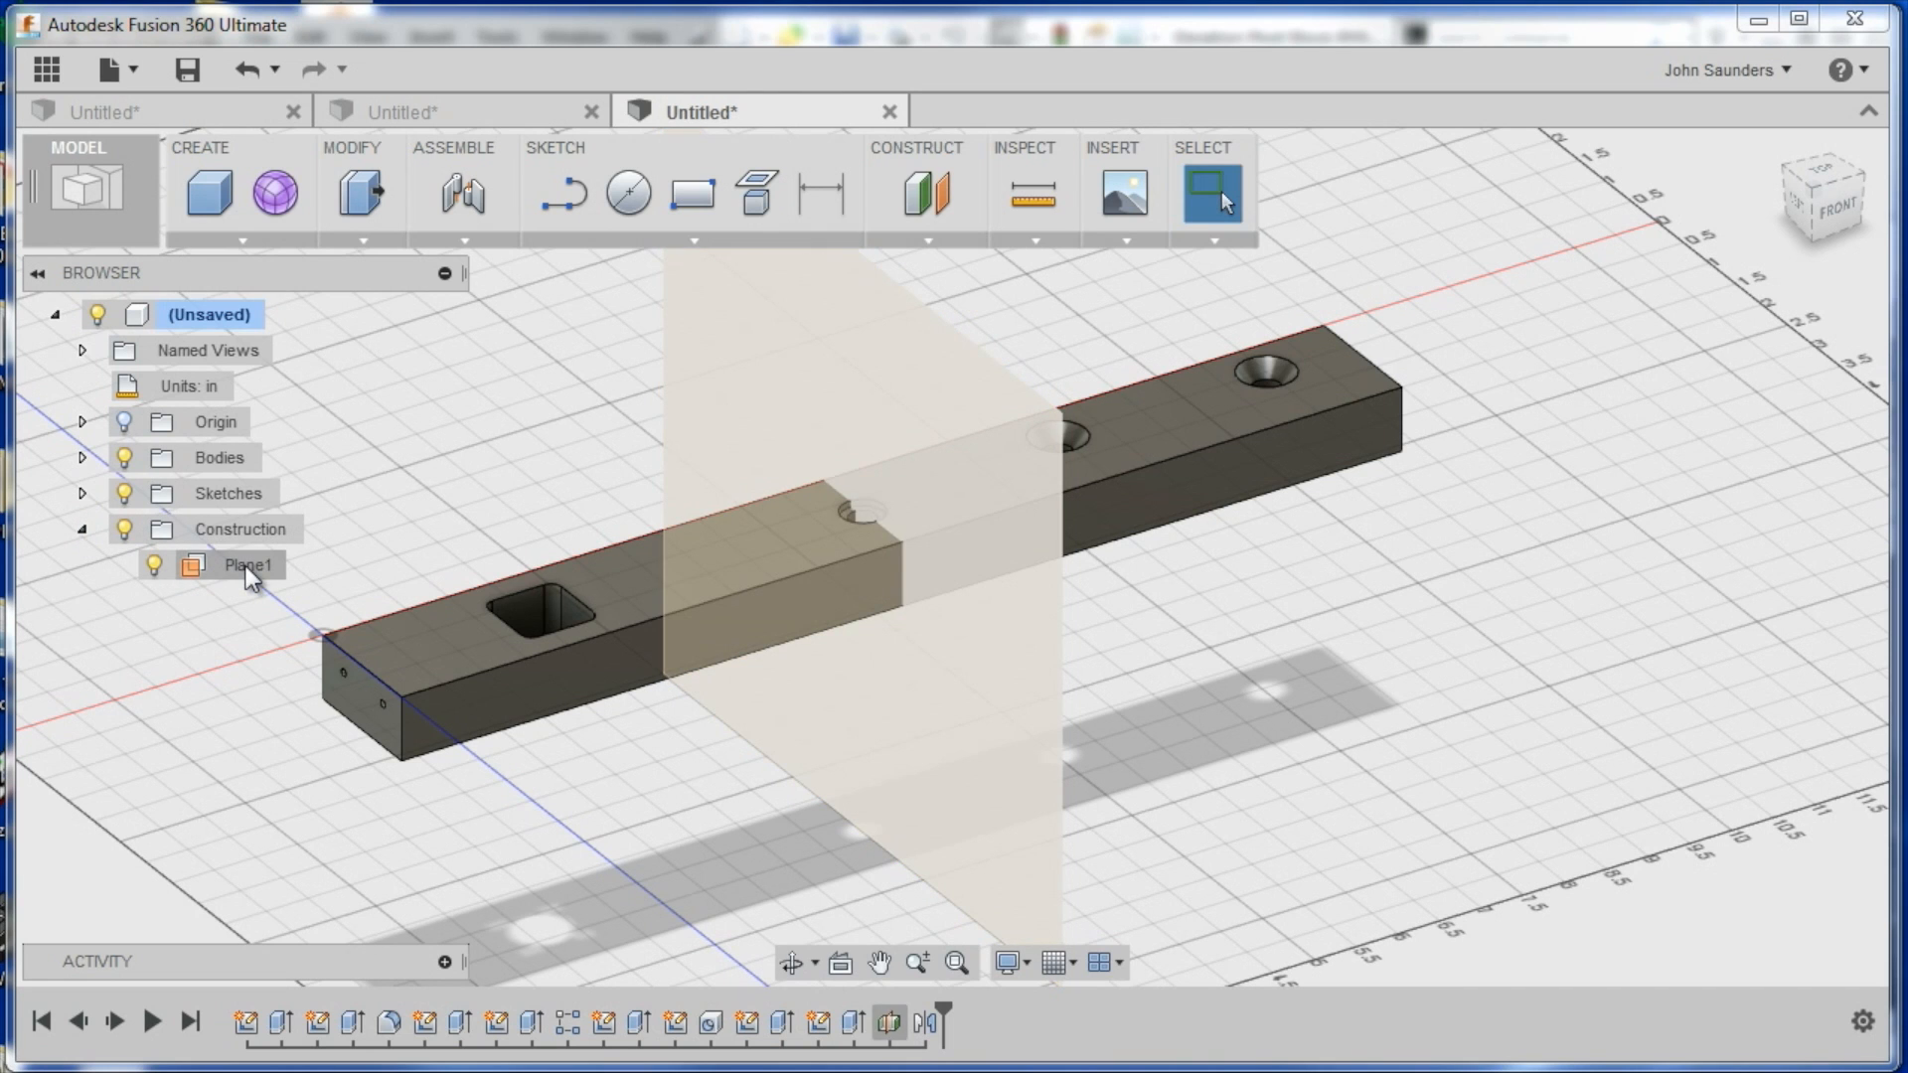
{"action": "right_click", "coordinate": [244, 565]}
{"action": "left_click", "coordinate": [340, 699]}
{"action": "middle_click_drag", "start_coordinate": [765, 479], "coordinate": [843, 471]}
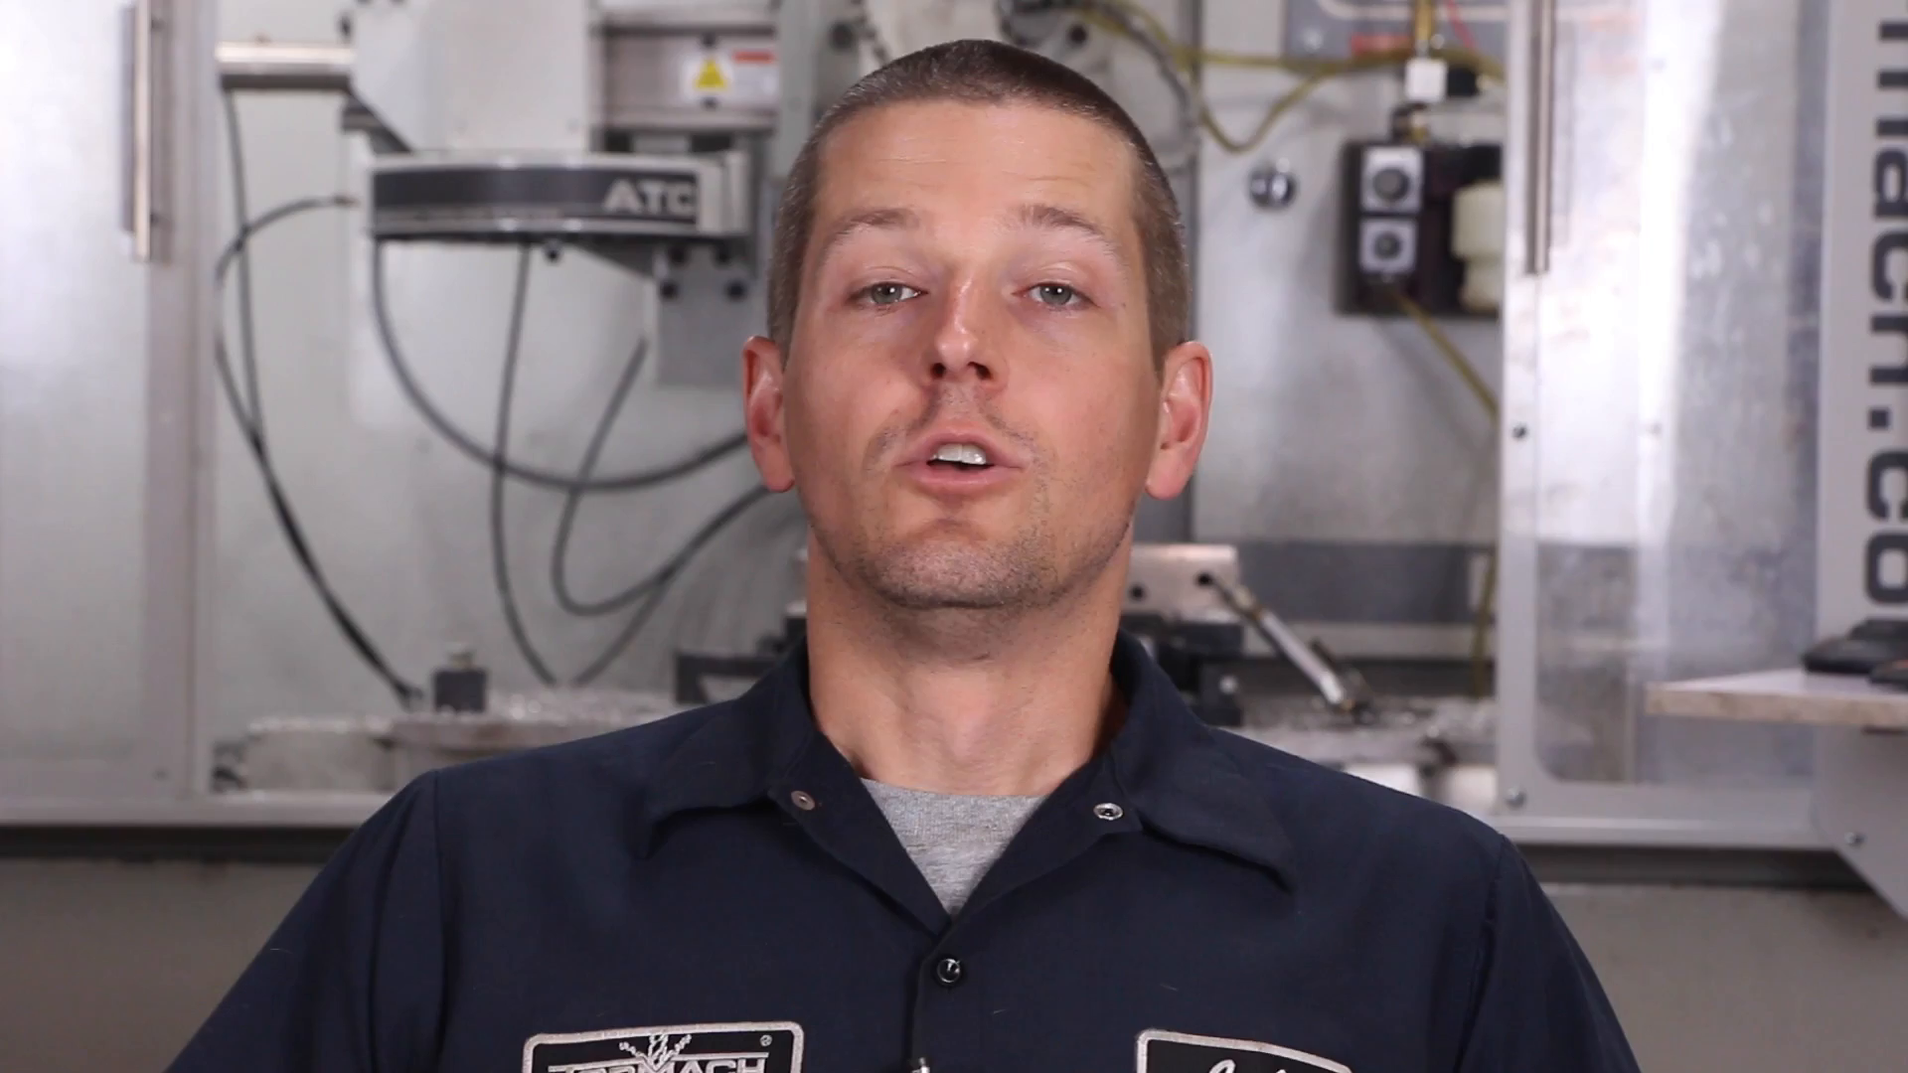